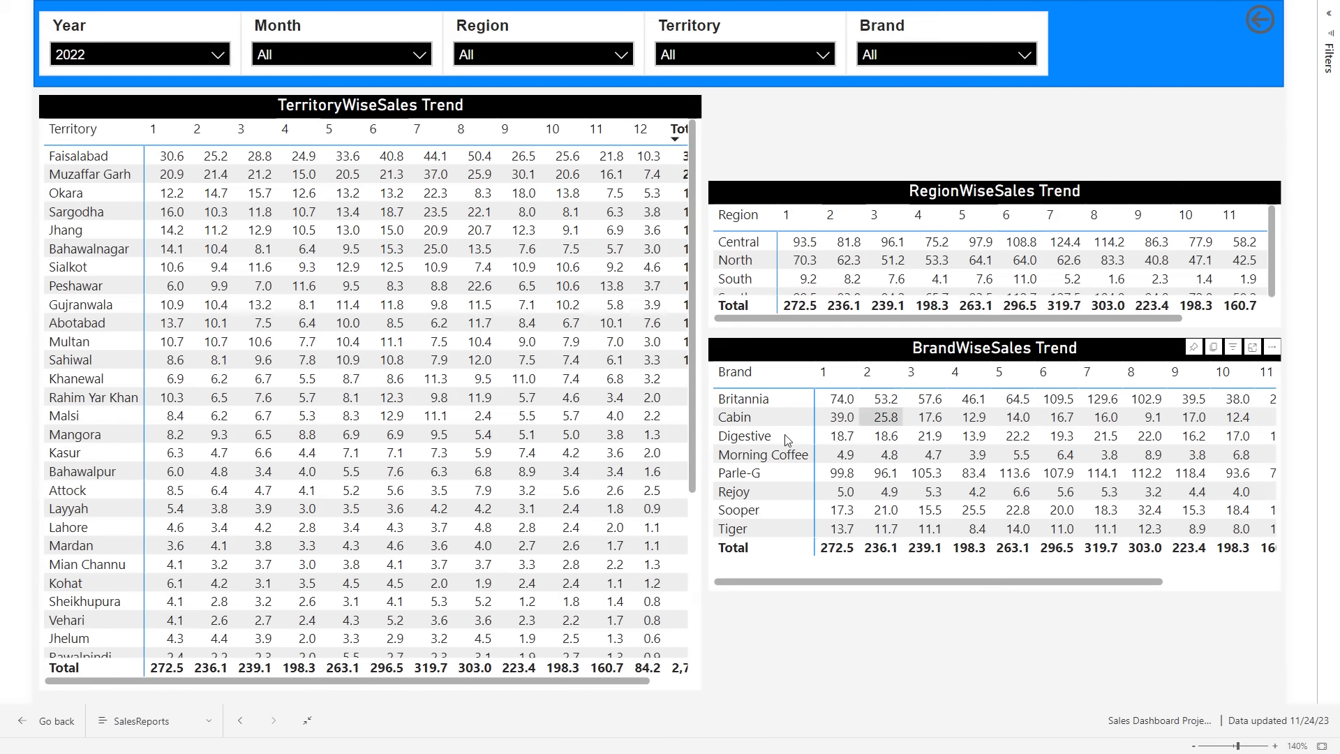
- Examine the TerritoryWiseSales Trend and RegionWiseSales Trend matrices of the finished report in focus mode
click(672, 105)
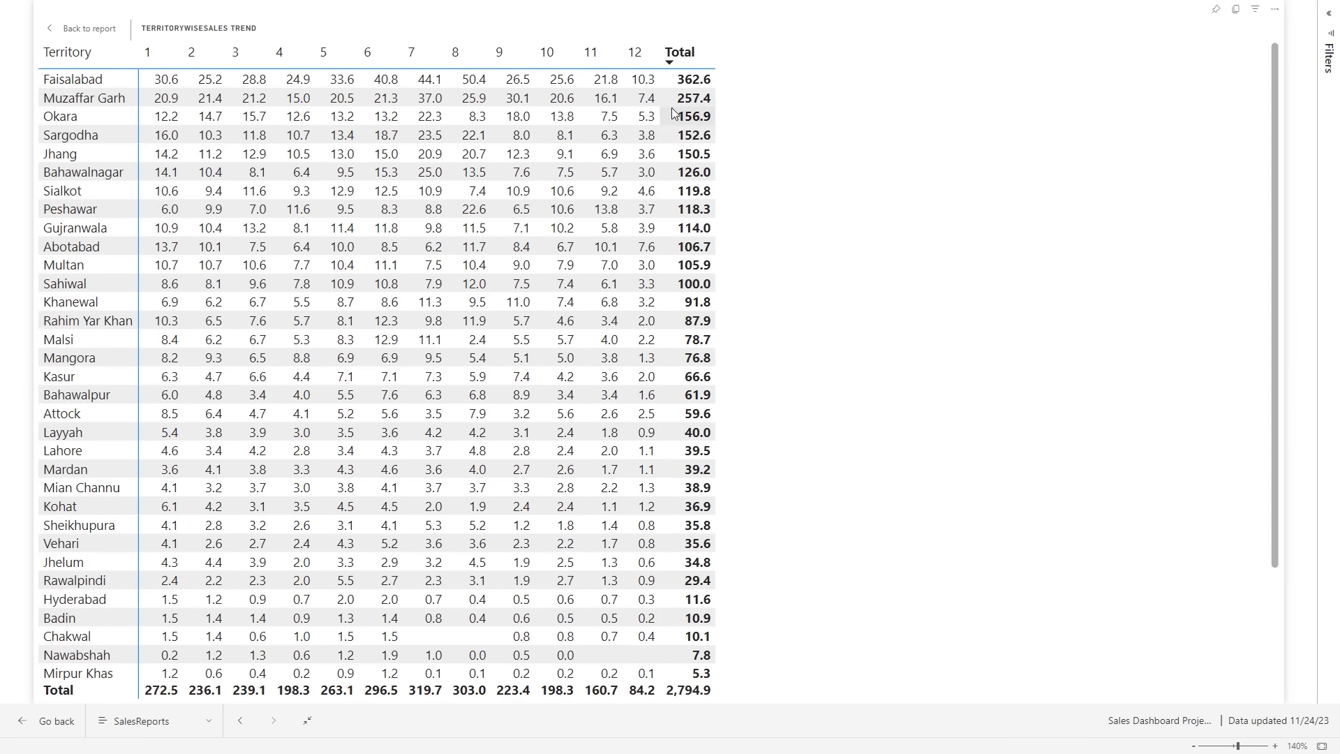
scroll(106, 98, up, 3)
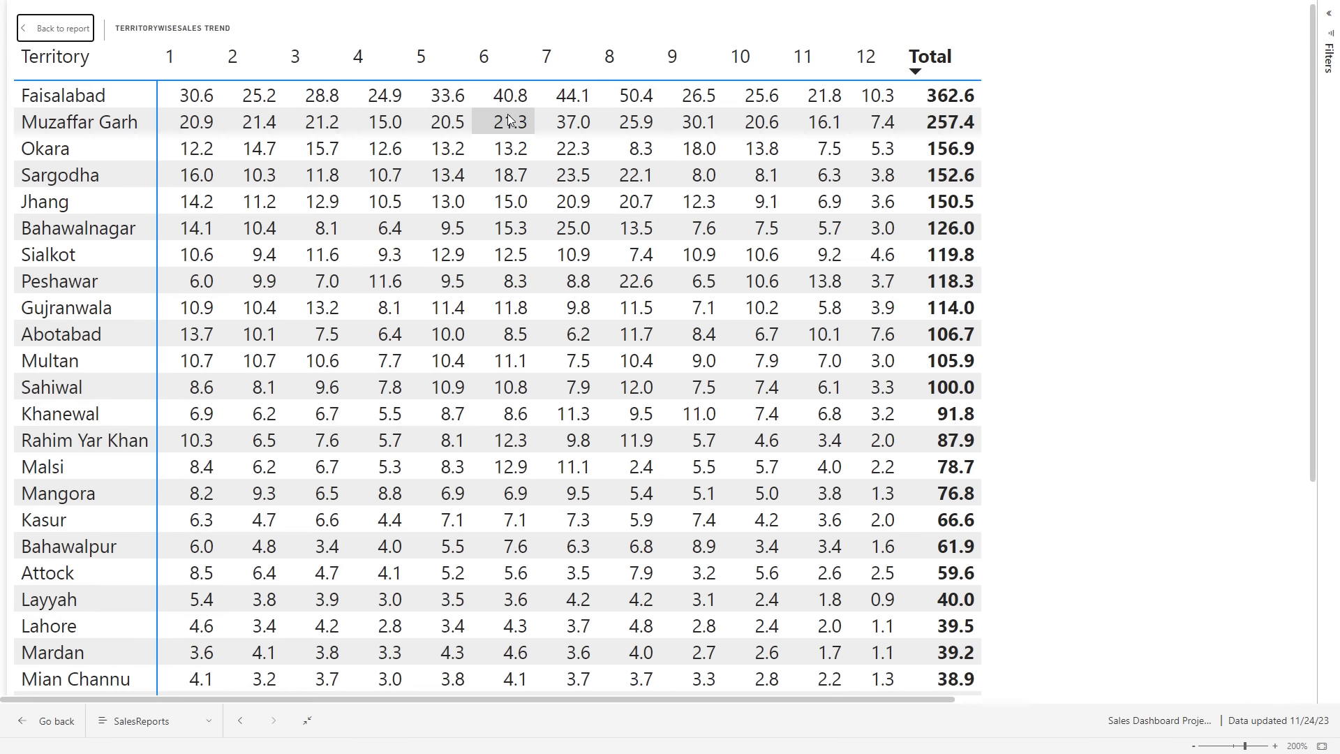
click(55, 28)
click(1290, 262)
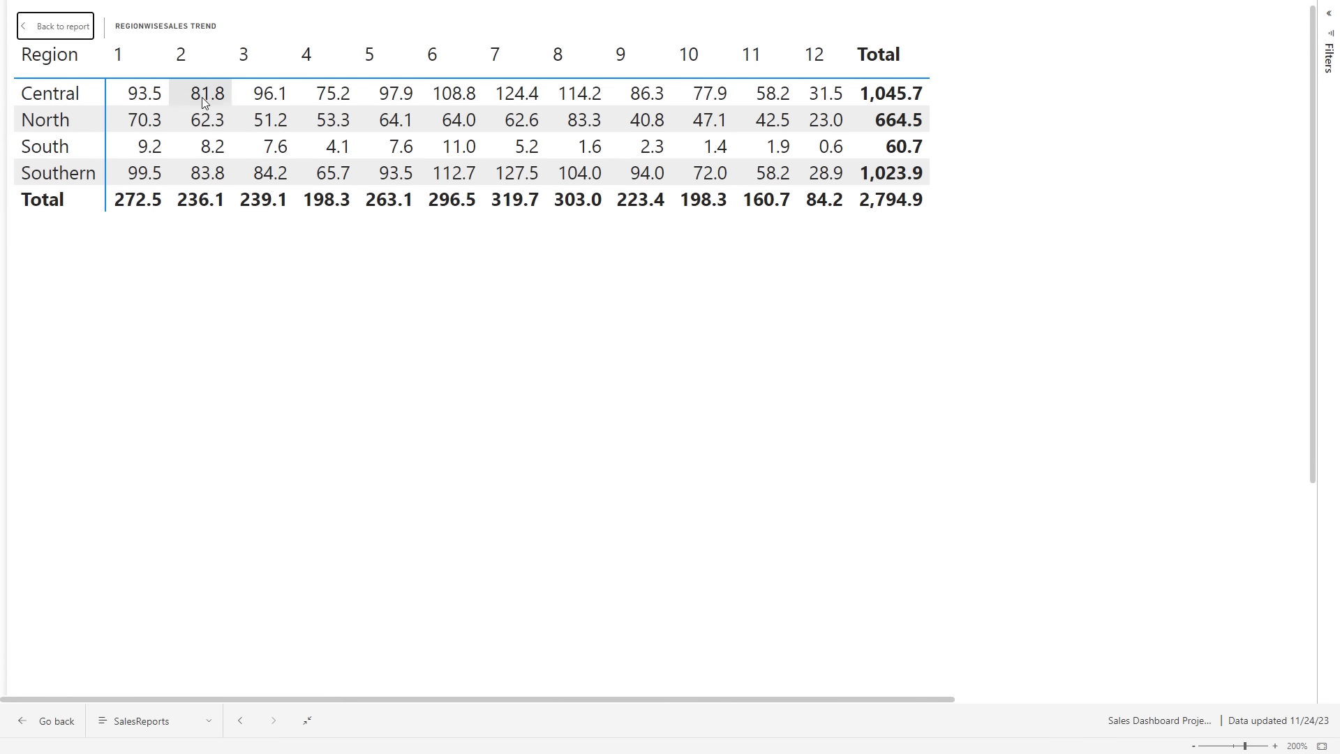
click(55, 26)
- Open the BrandWiseSales Trend matrix in focus mode and sort its brands by Total
scroll(1278, 340, right, 7)
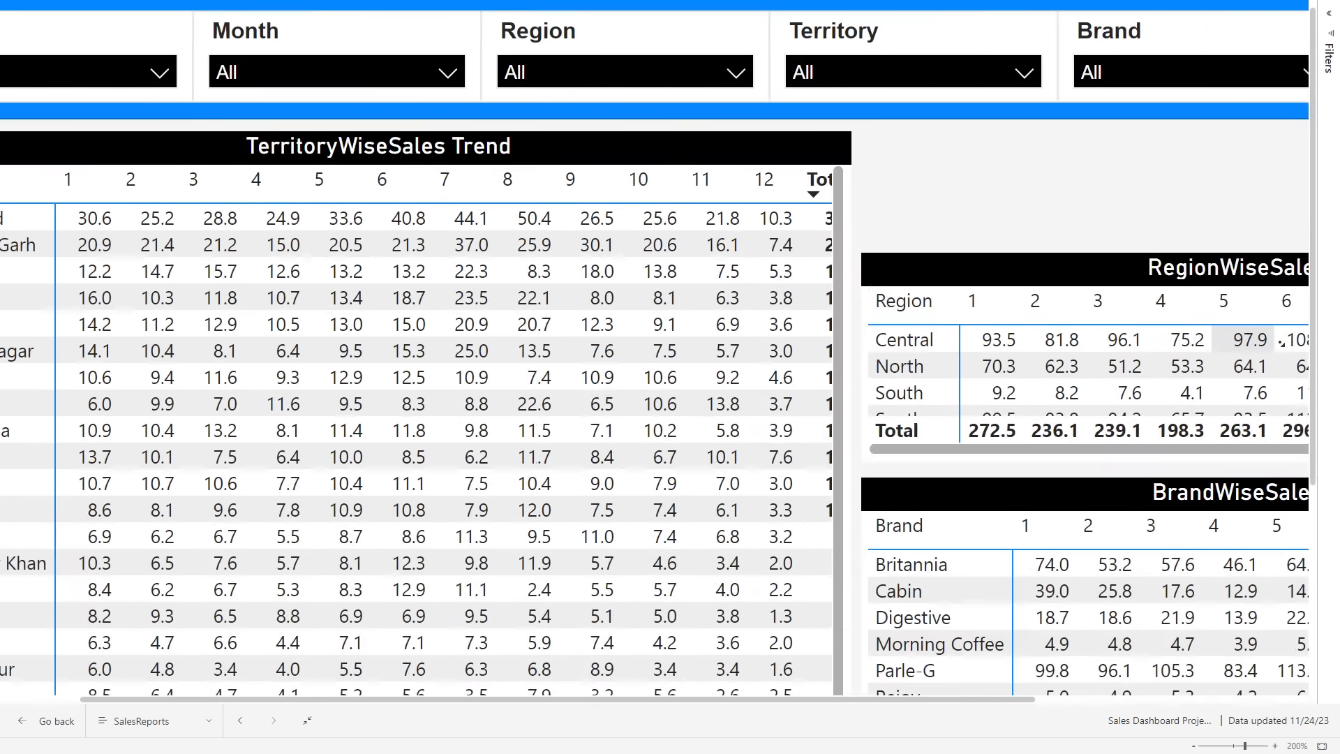
scroll(1278, 343, down, 3)
click(1276, 301)
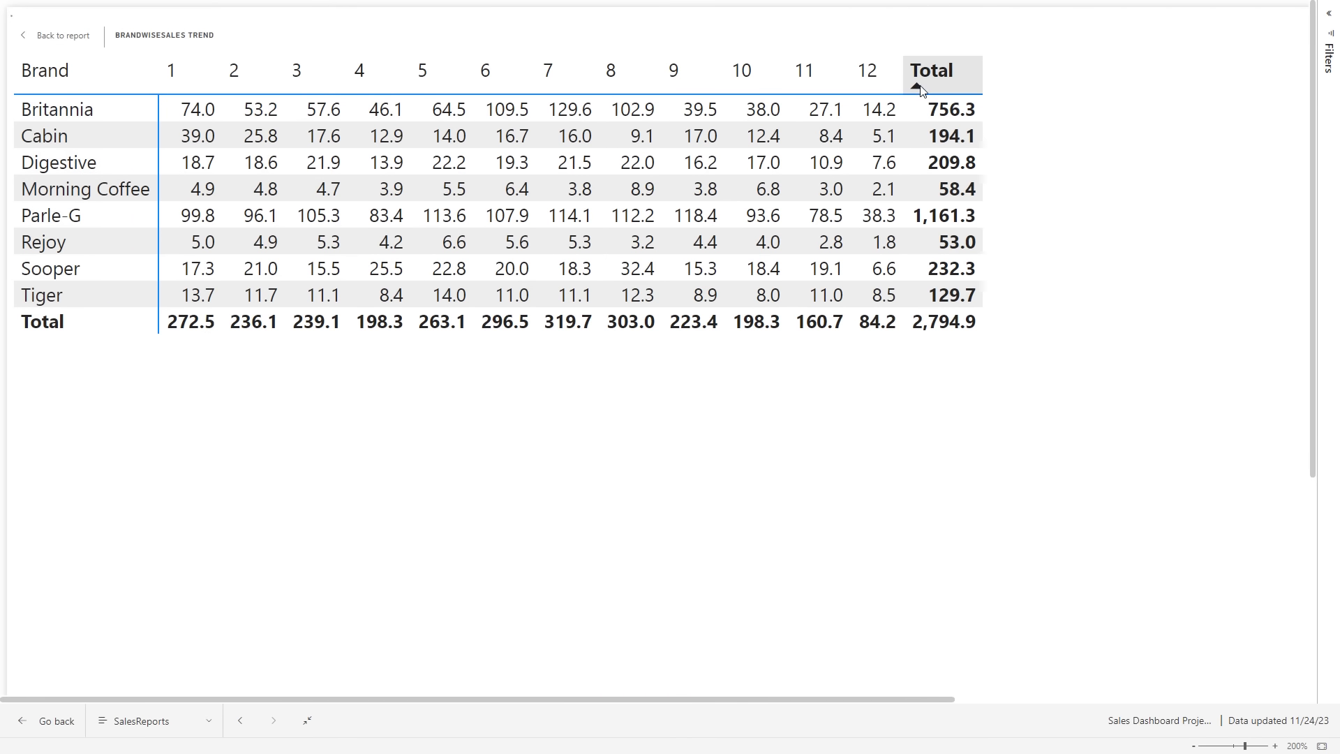
click(919, 87)
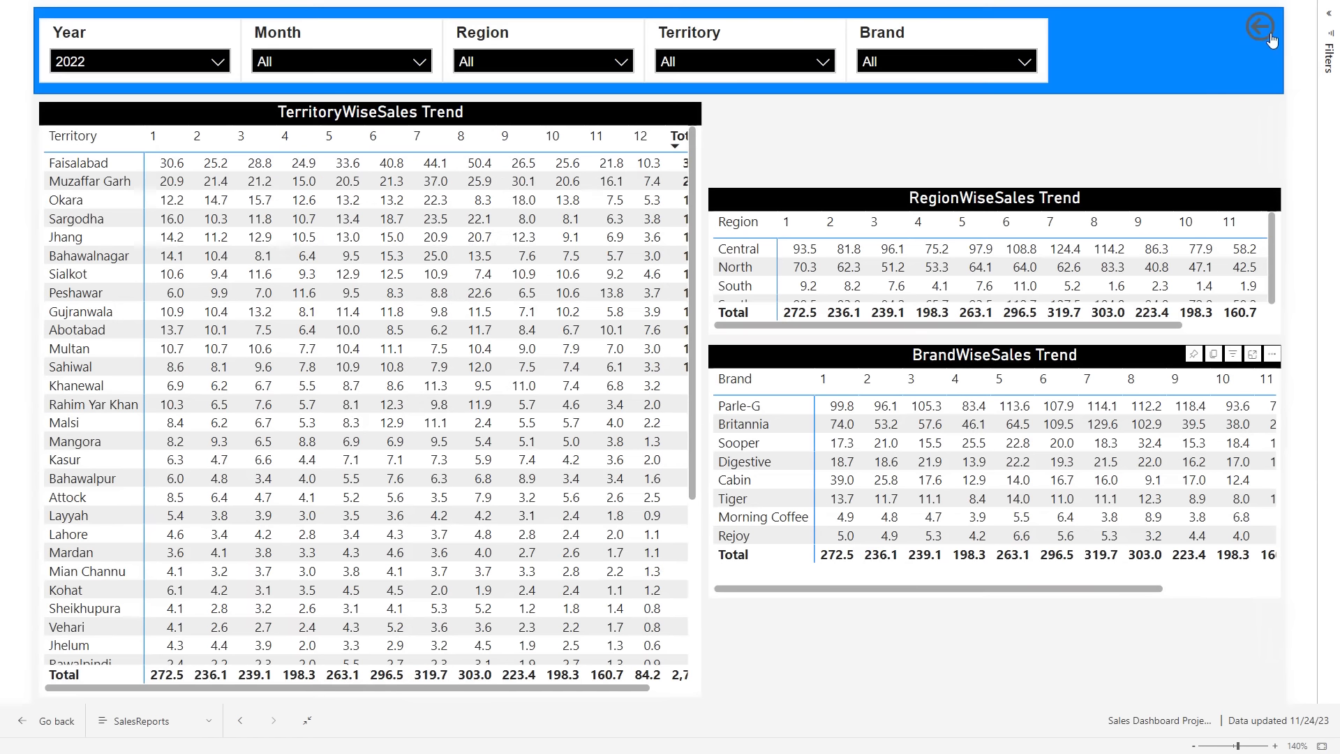
click(1268, 36)
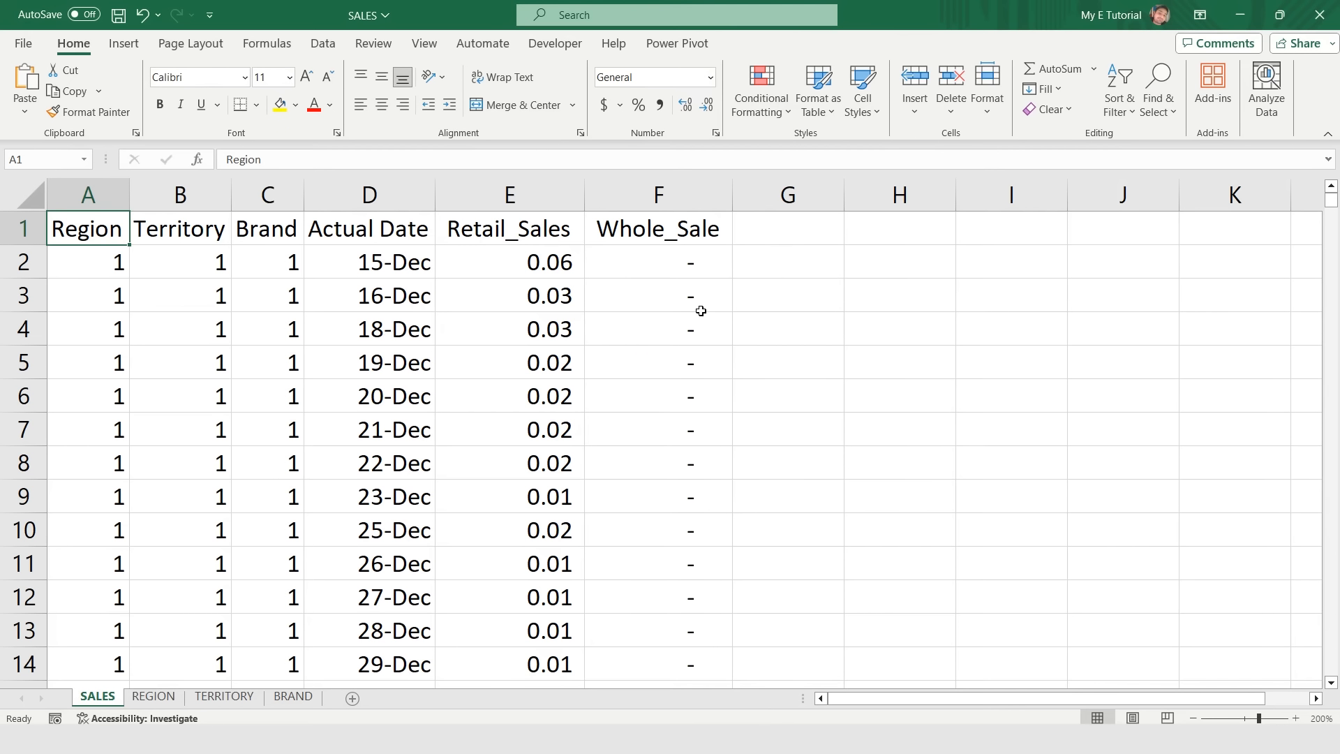
- Review the SALES, REGION, TERRITORY and BRAND sheets of the SALES workbook
key(ctrl+Page_Down)
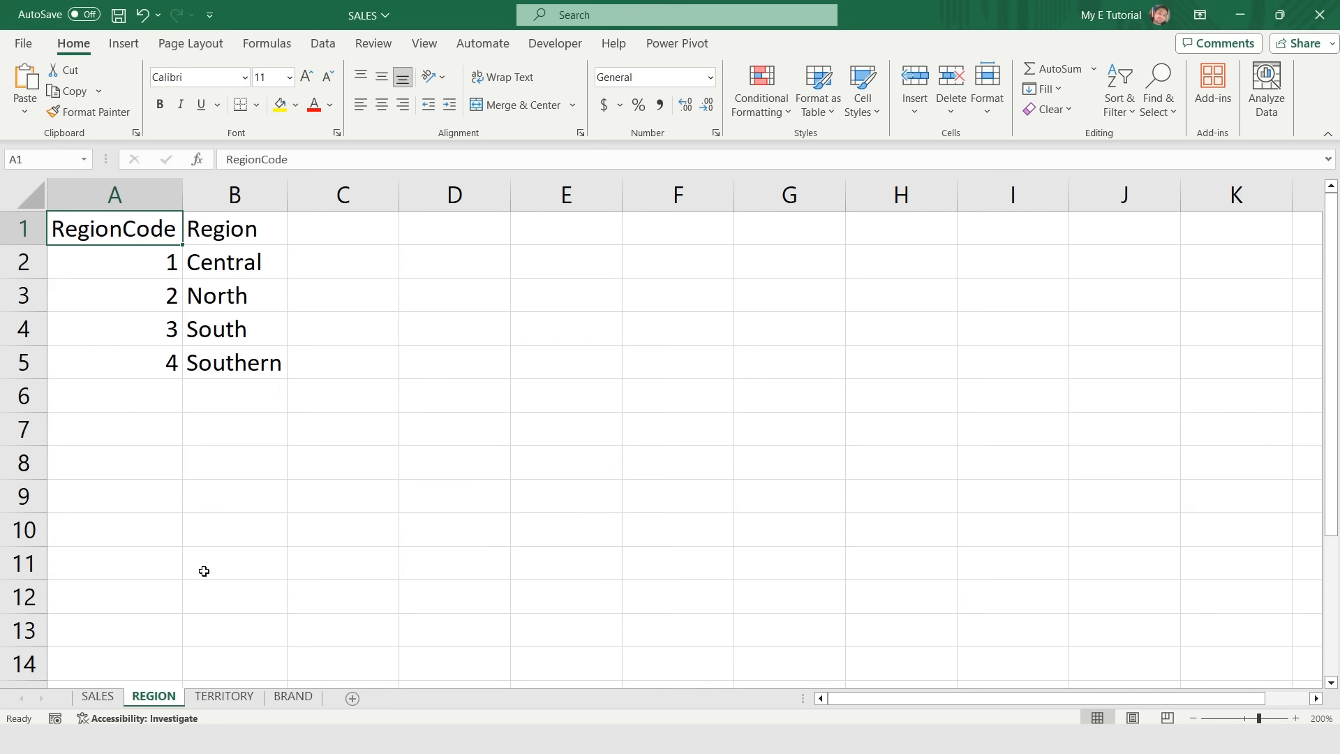
key(ctrl+Page_Down)
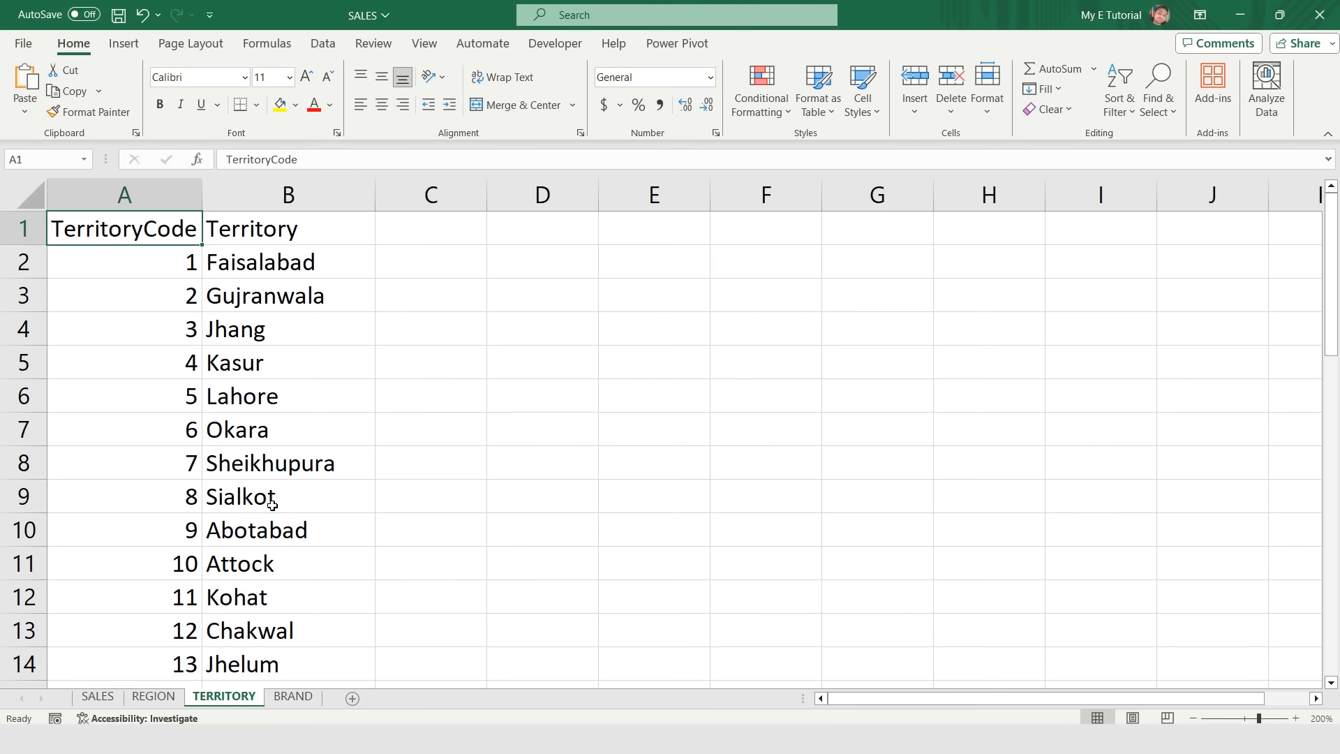
key(ctrl+Page_Down)
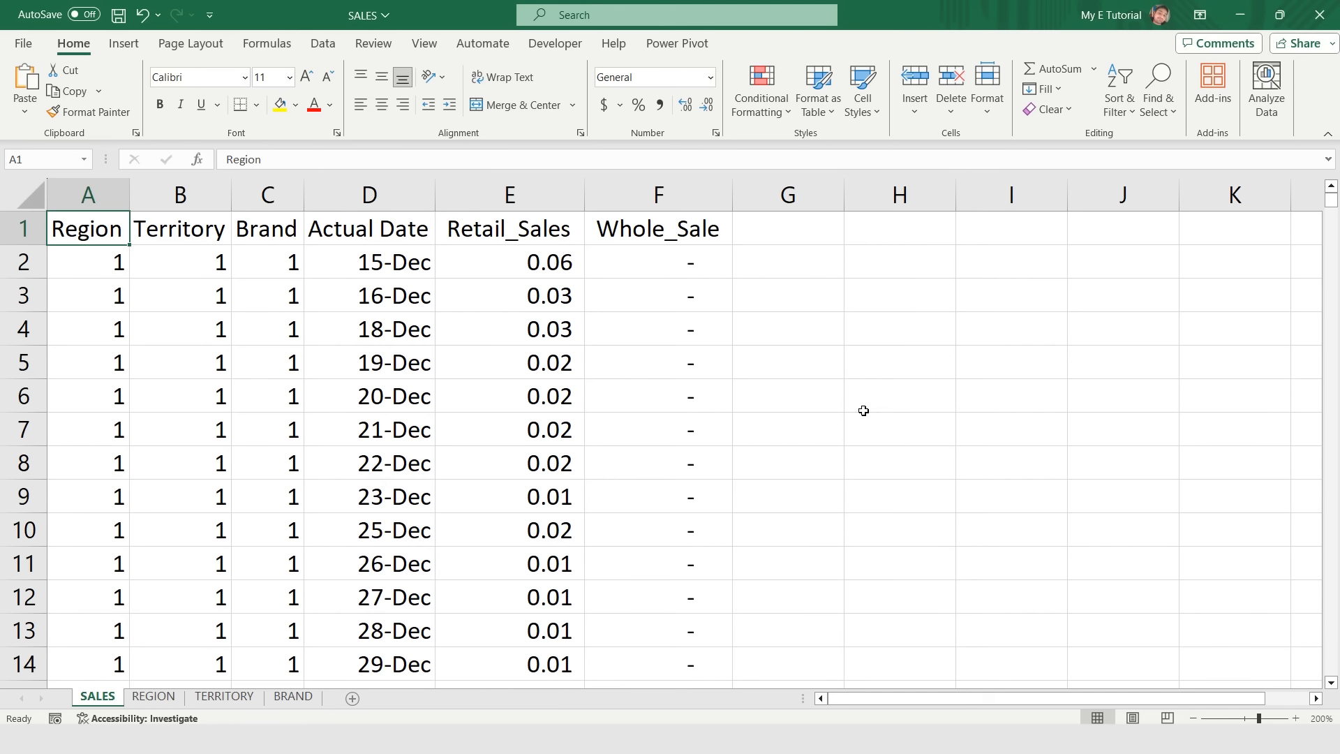
- Switch to Power BI Desktop by searching for it and launching it
key(super)
text(POWER)
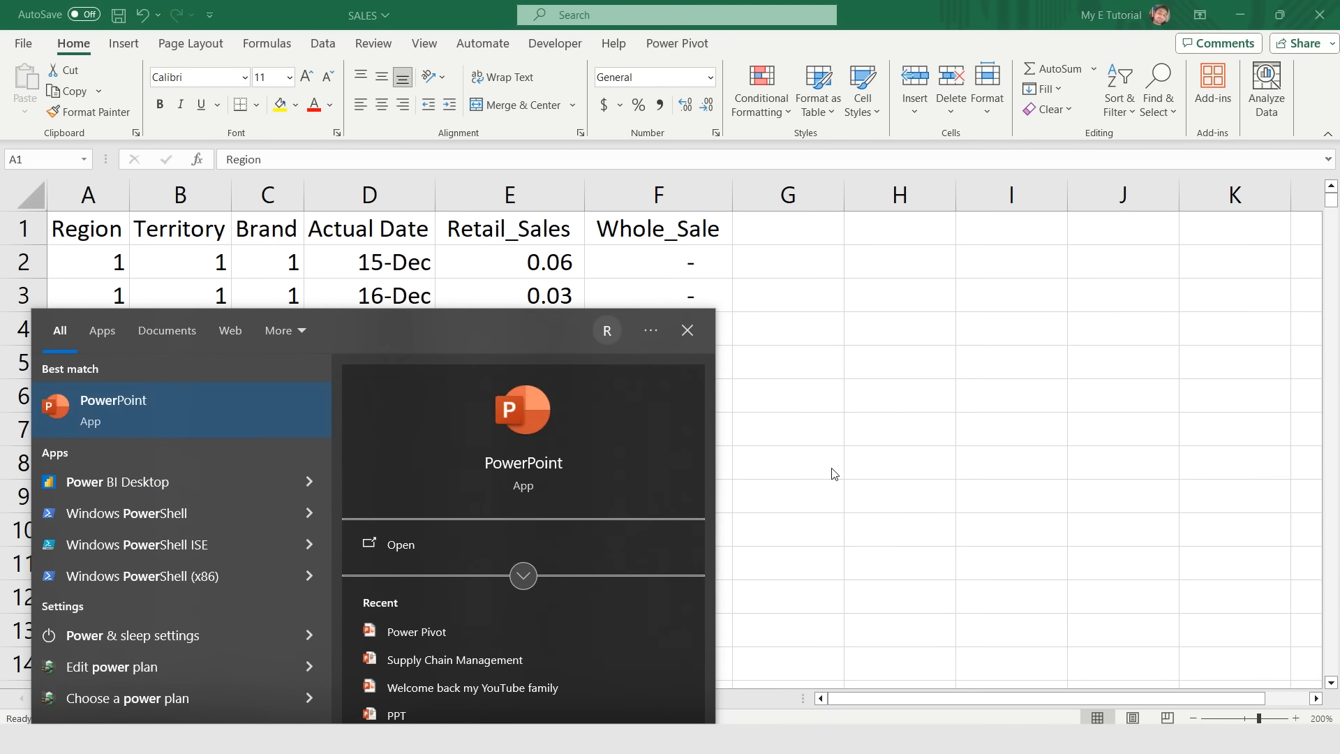
text( BI)
key(Return)
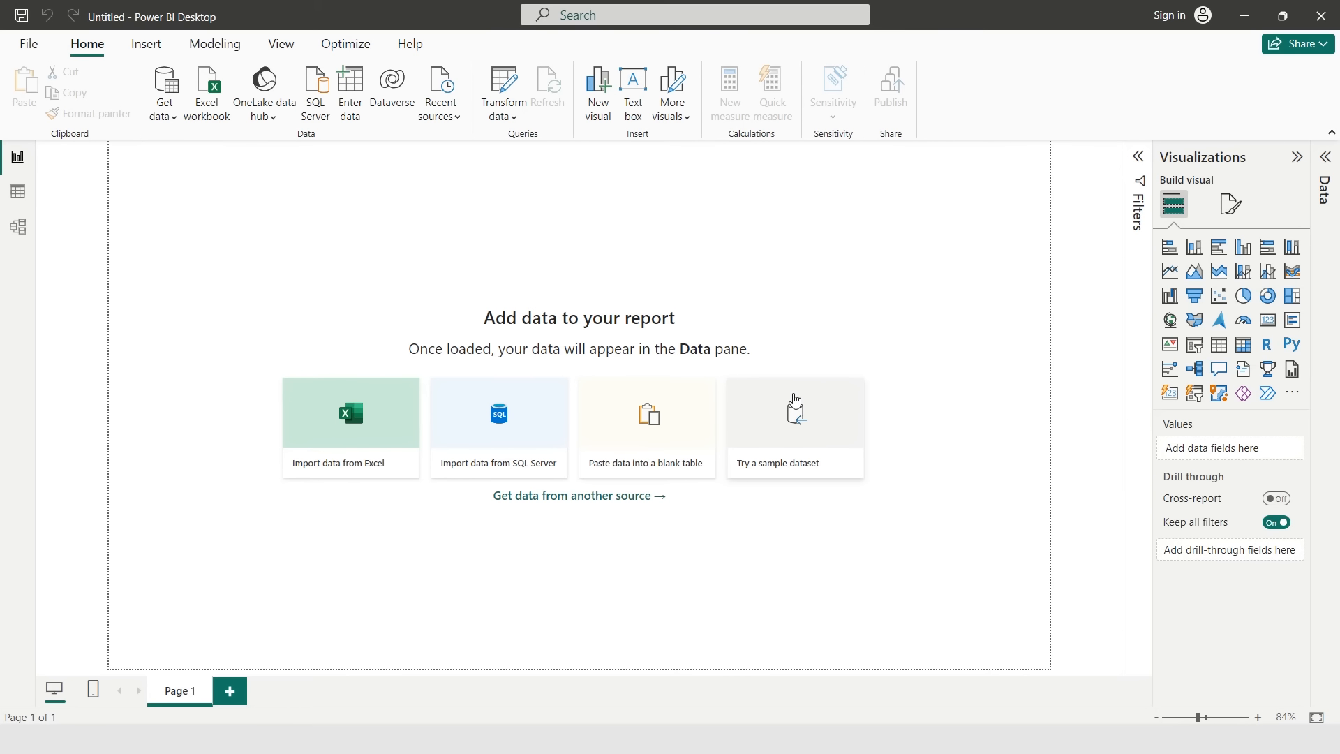
- Import the SALES Excel workbook, selecting the BRAND, REGION, SALES and TERRITORY tables, and load them
click(377, 440)
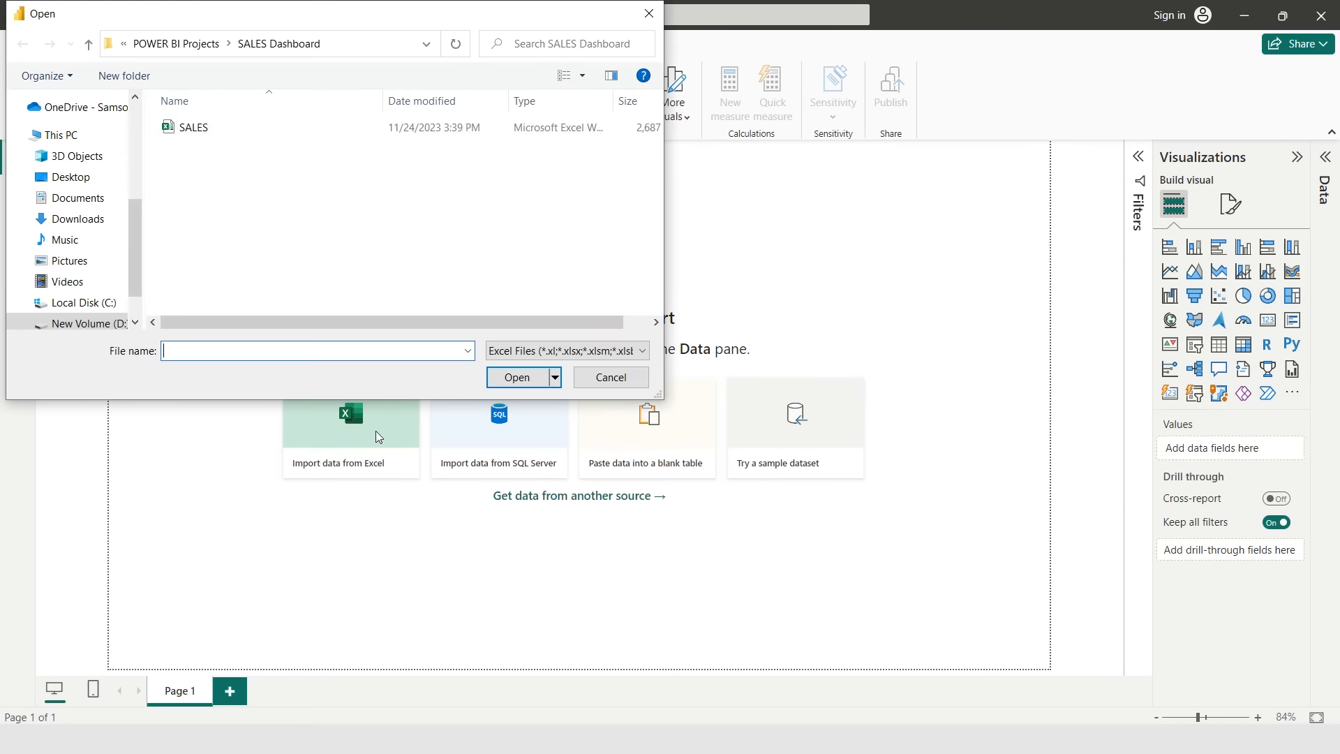
click(197, 135)
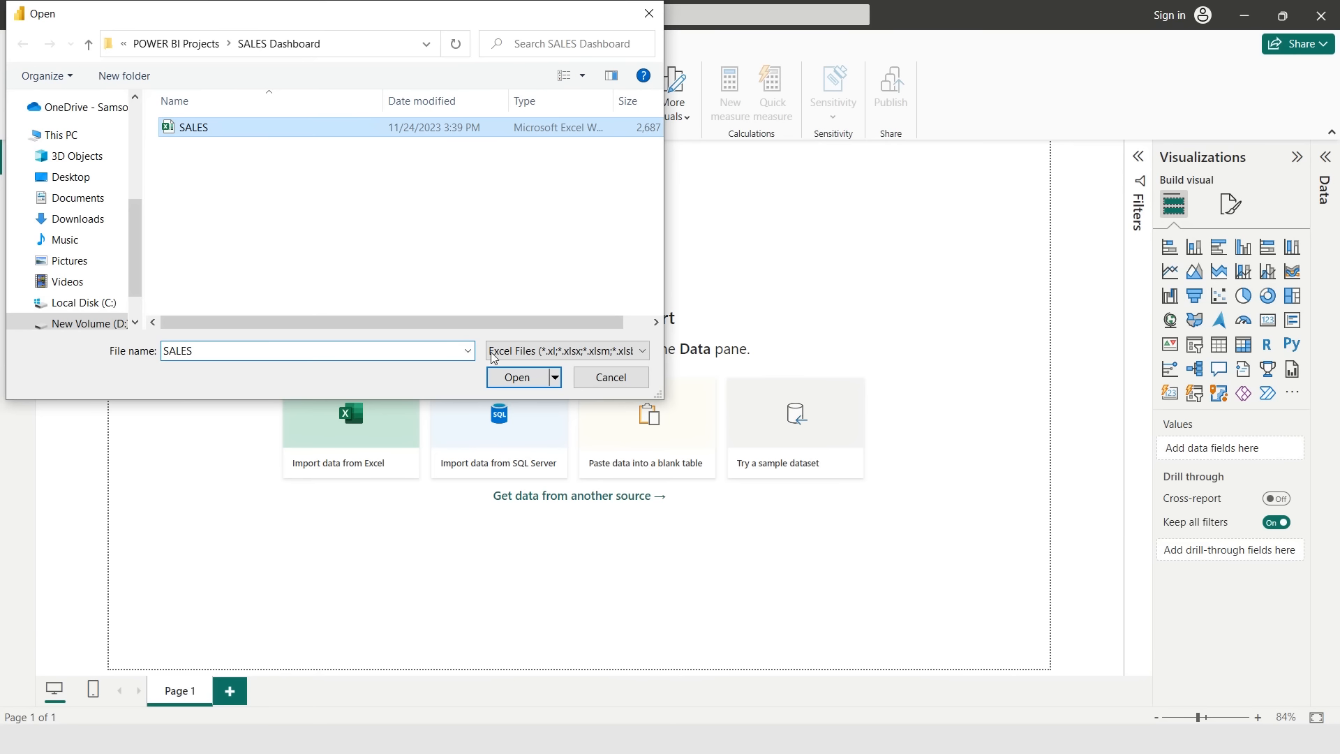
click(513, 379)
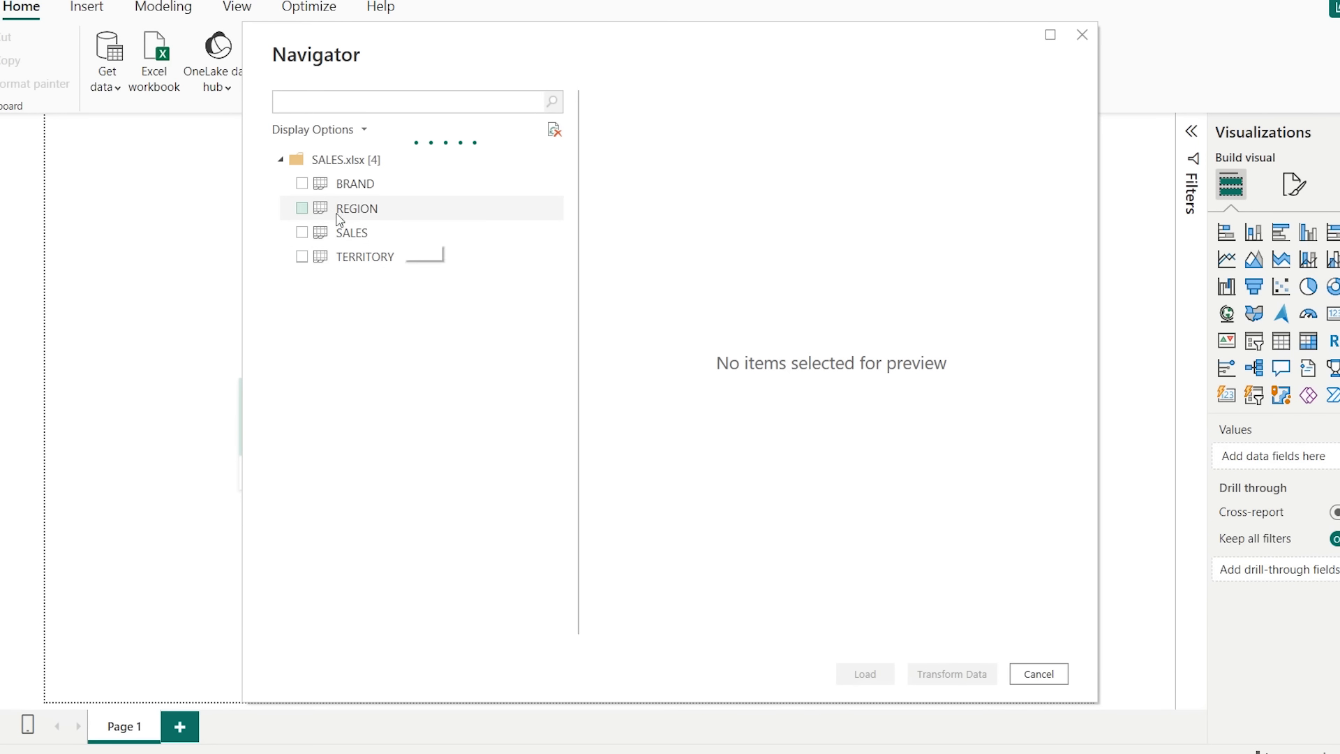
click(305, 184)
click(300, 208)
click(301, 232)
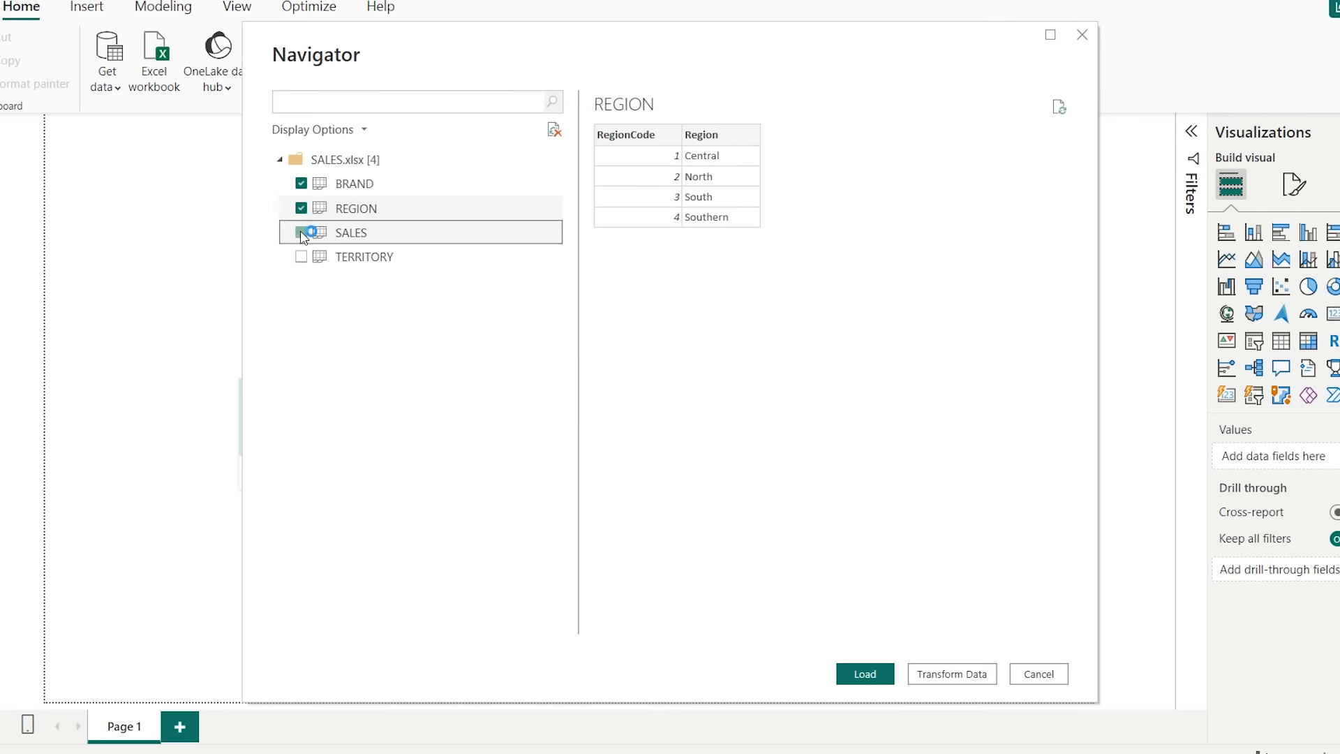
click(301, 256)
click(847, 682)
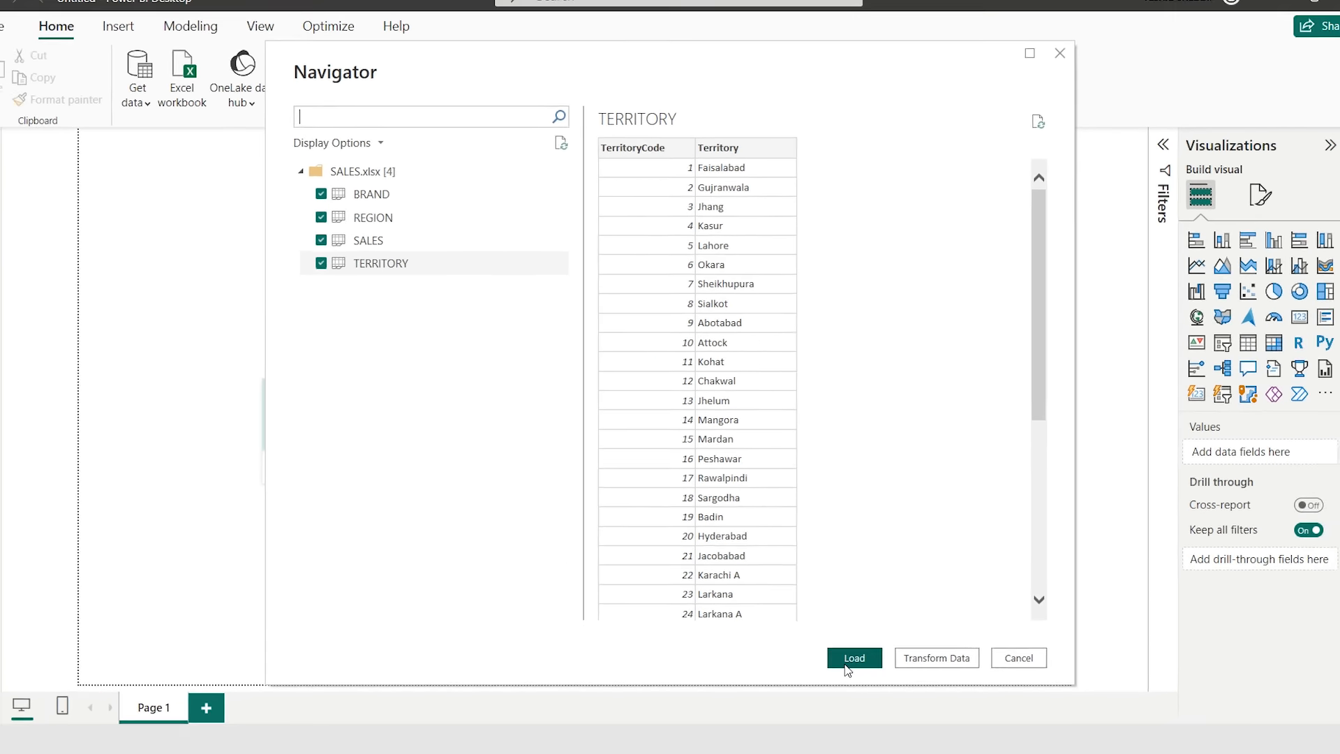
click(837, 650)
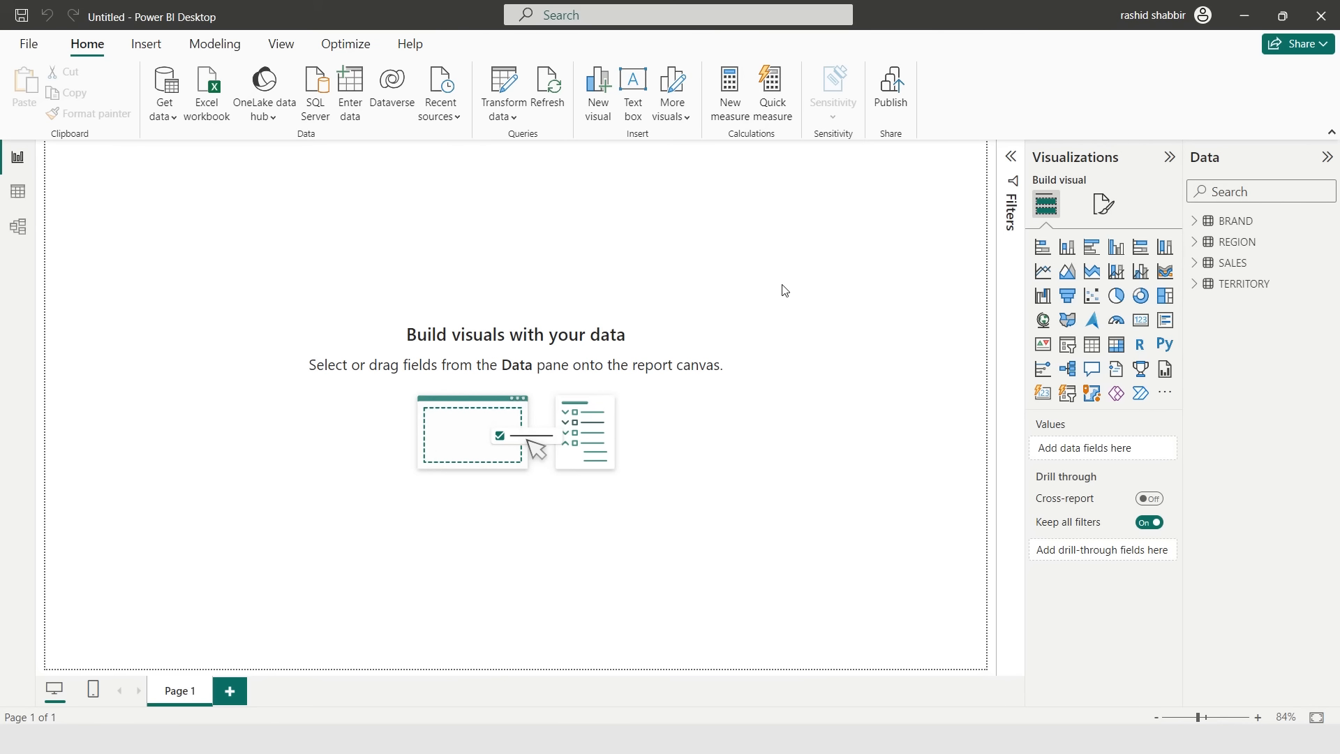
- In table view, create a new calculated table Calendar = CALENDARAUTO()
click(19, 192)
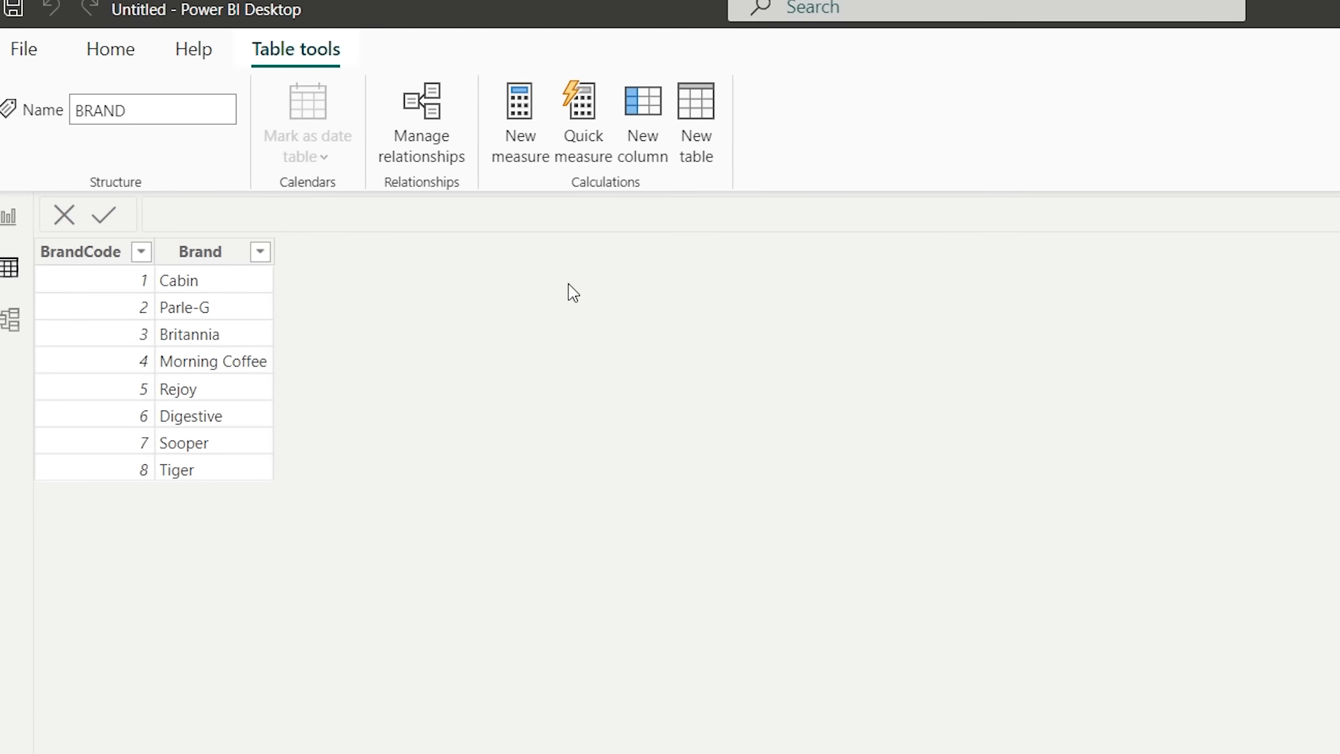
click(694, 132)
text(Calendar = calen)
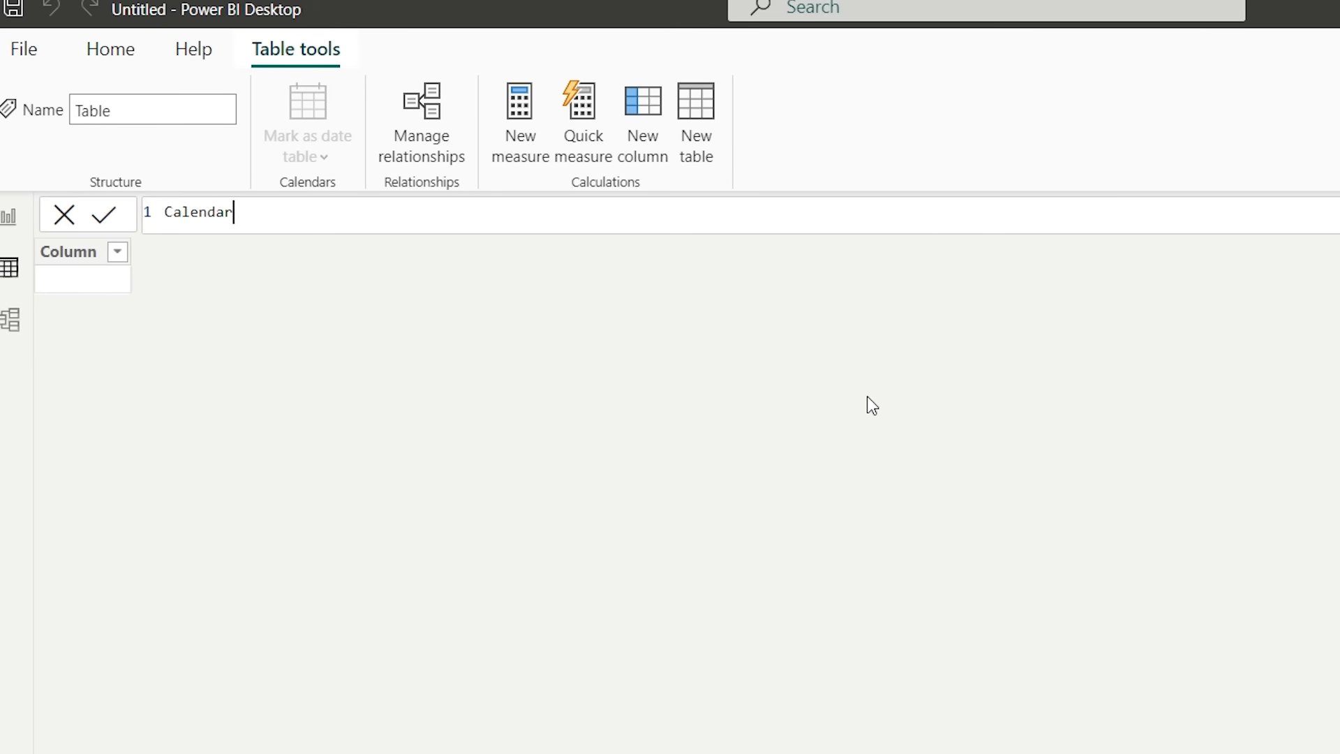
key(Down)
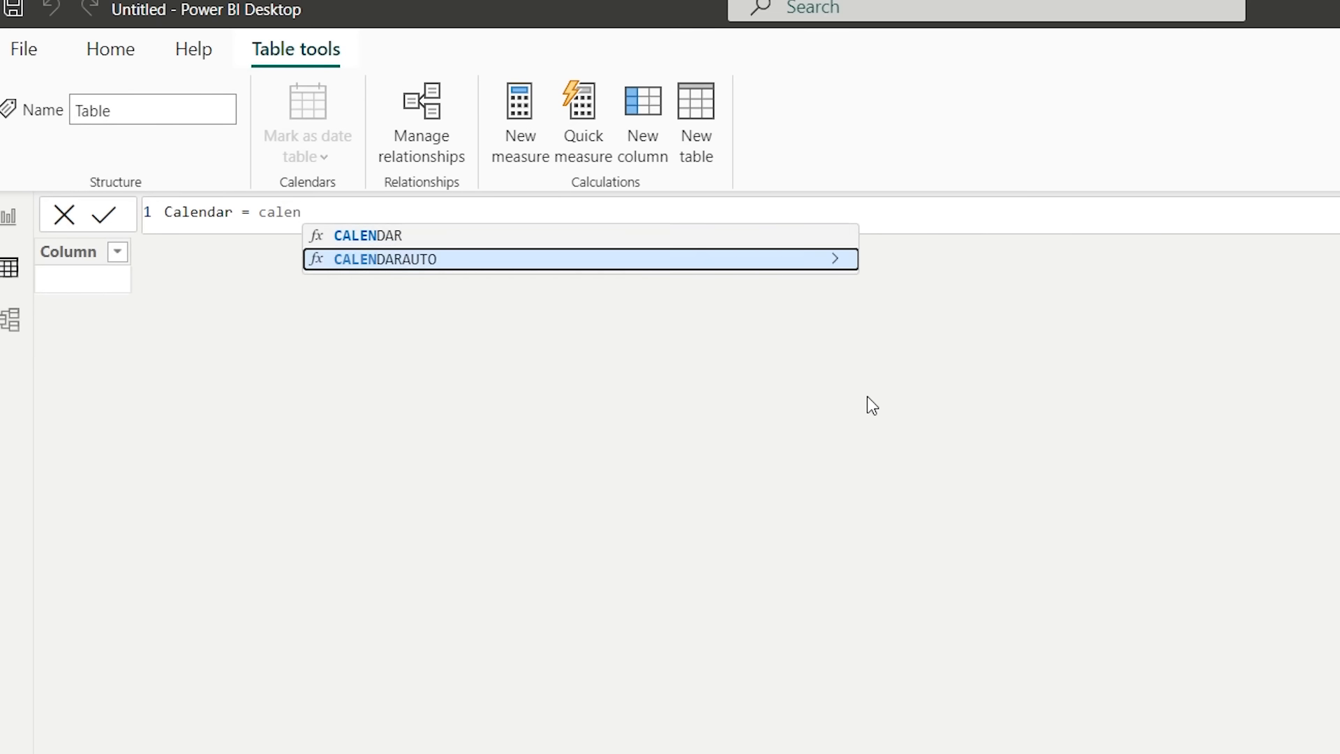
key(Tab)
text())
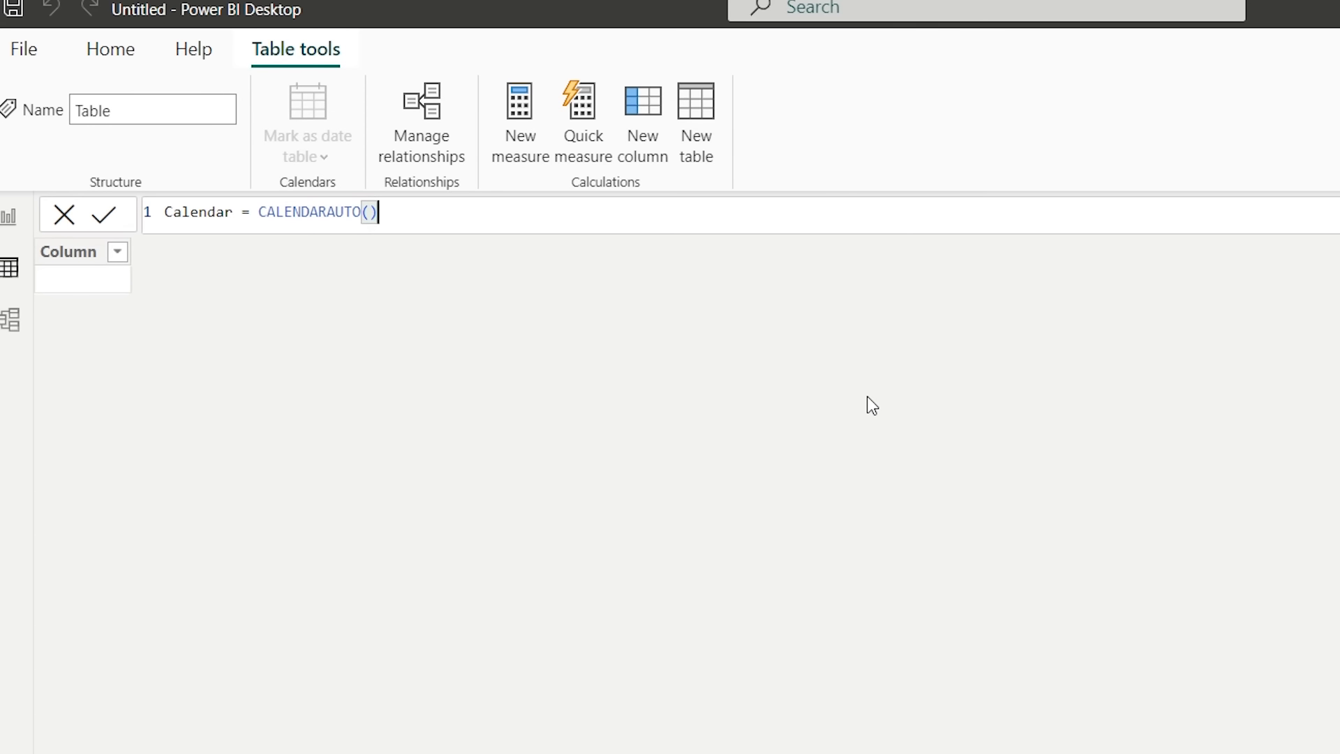
key(Return)
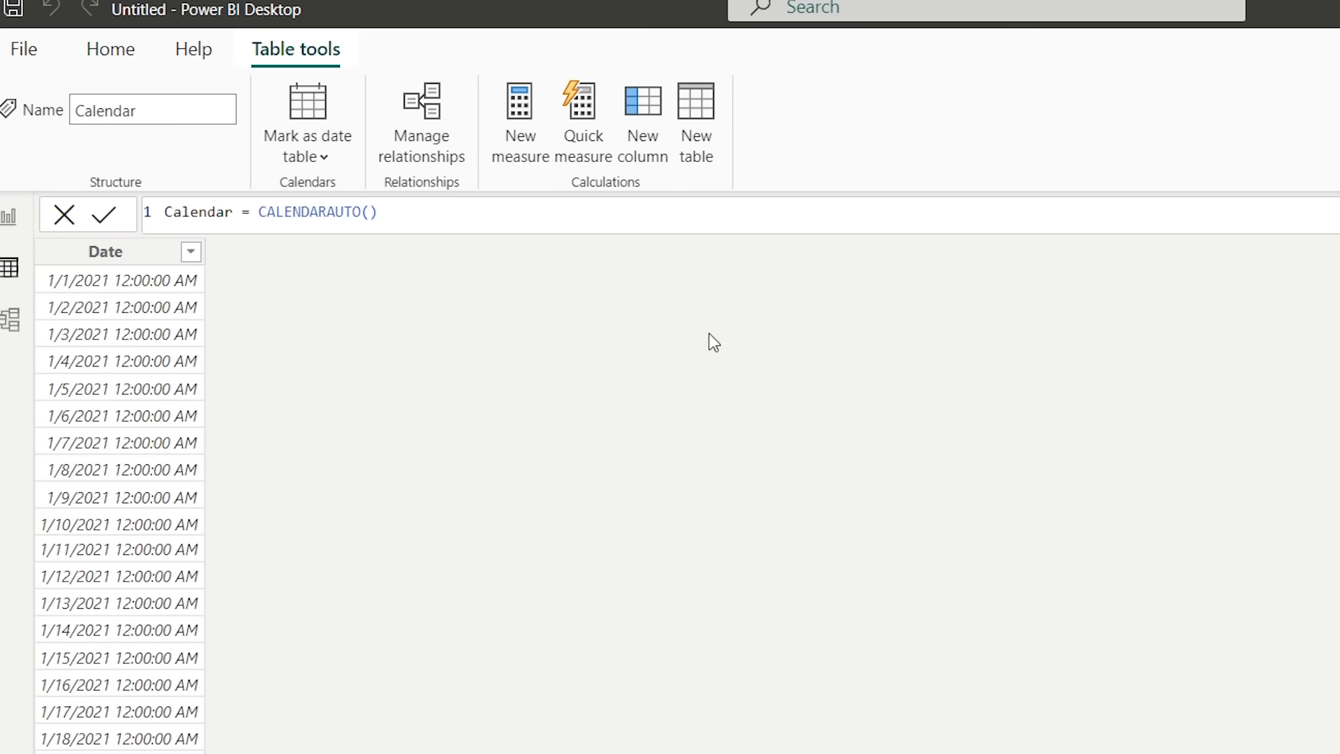
- Add a calculated column Year = YEAR('Calendar'[Date]) to the Calendar table
click(652, 132)
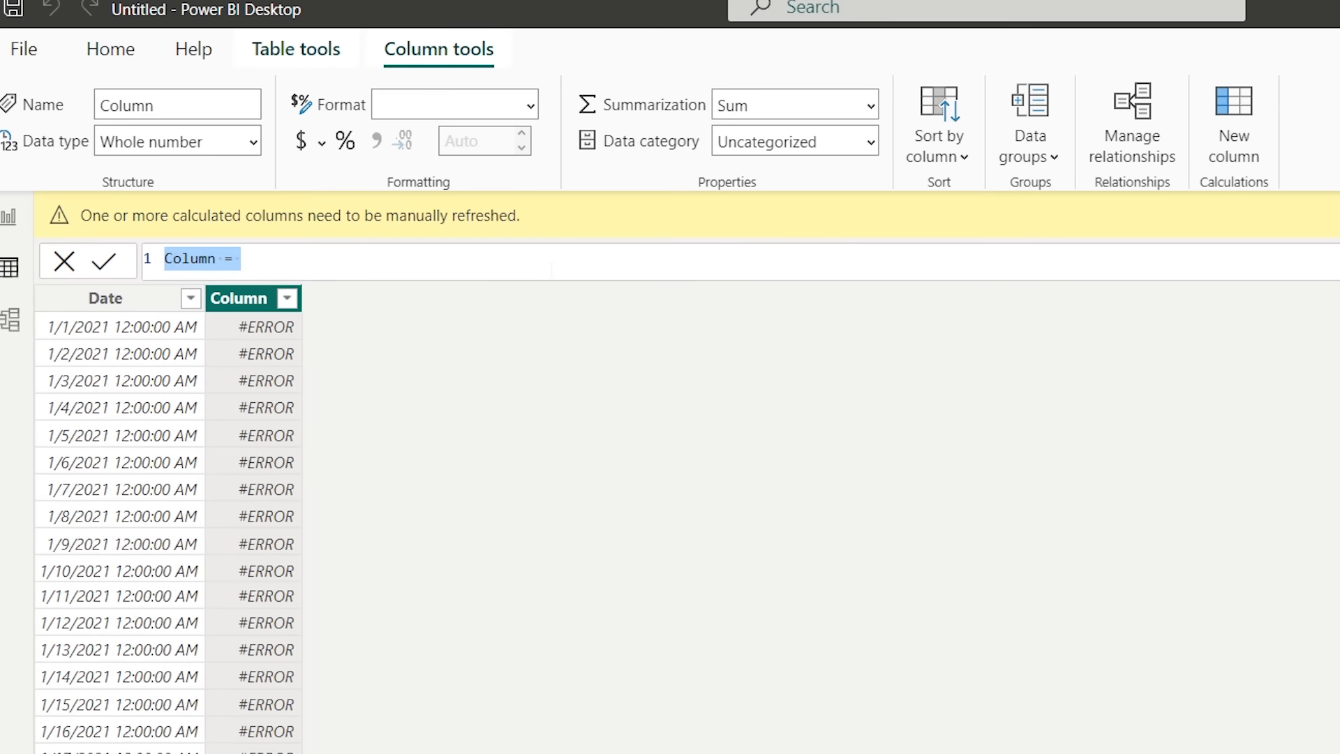
text(Year = year)
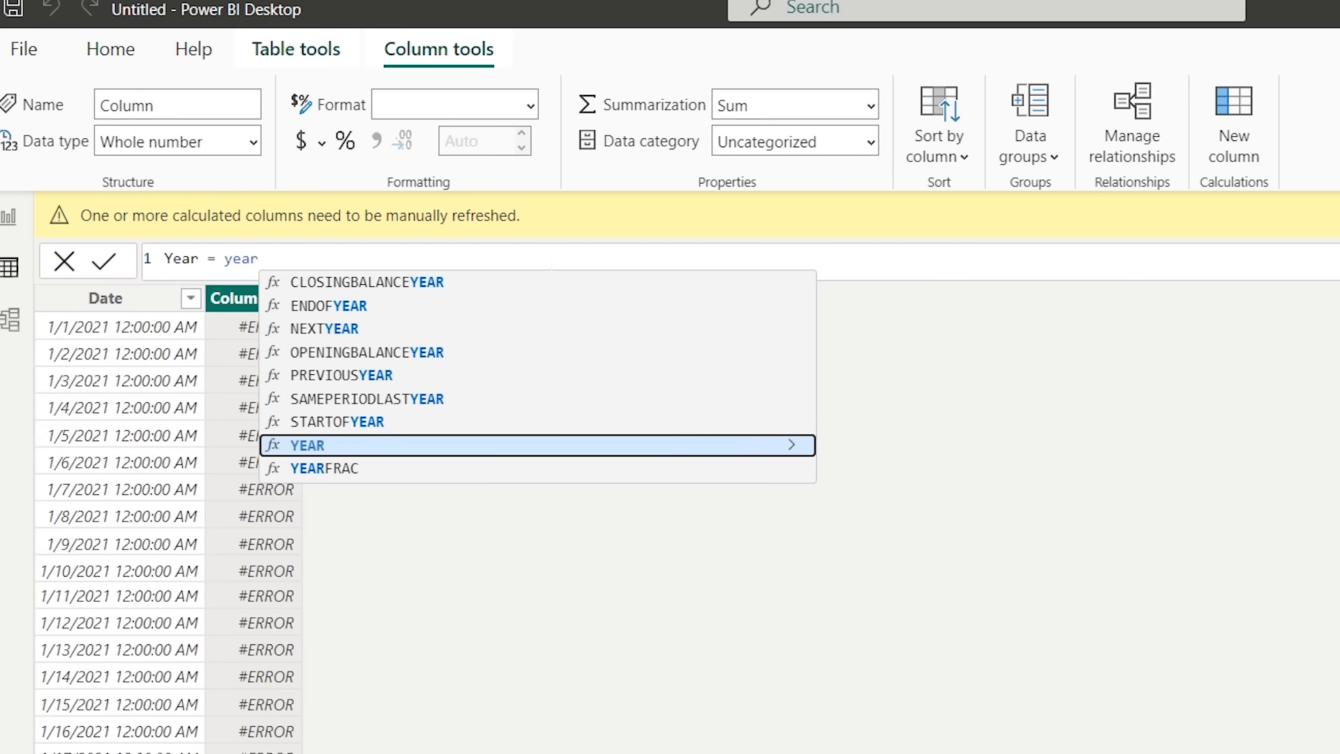
key(Tab)
text(cal)
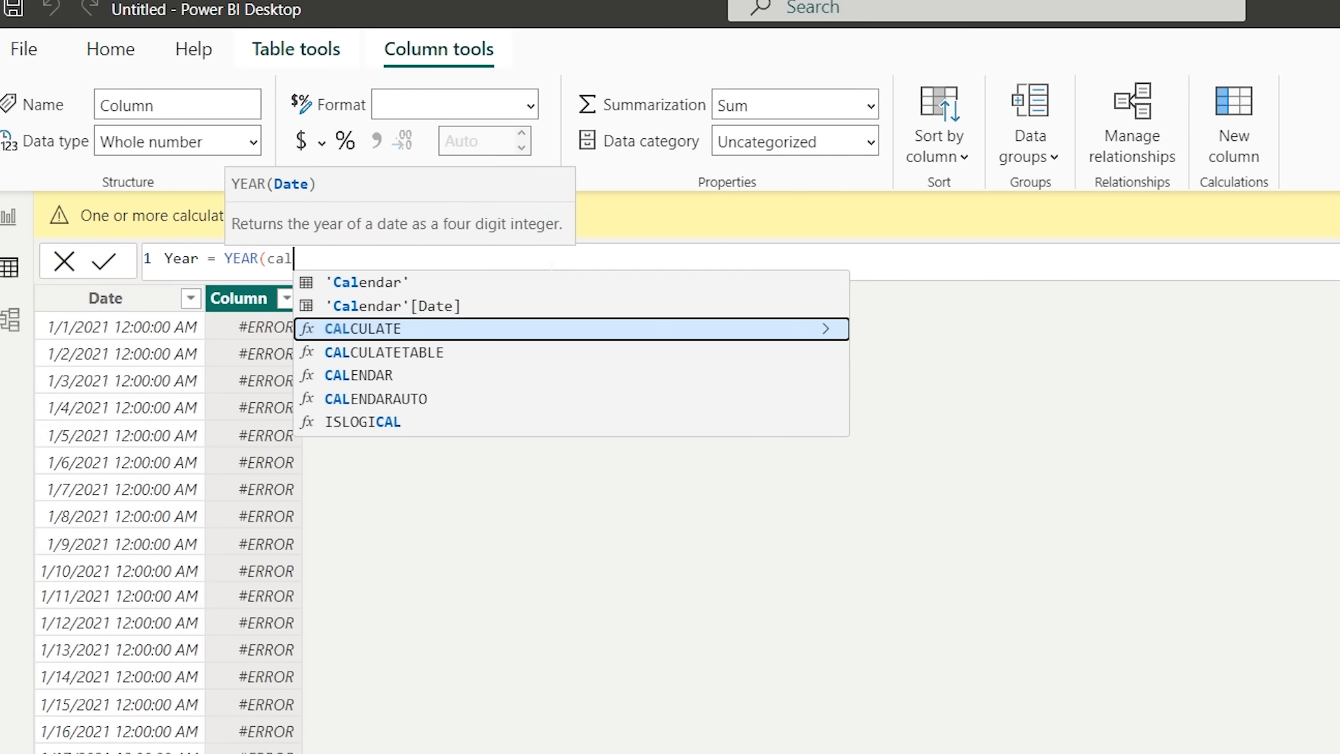
key(Up)
key(Tab)
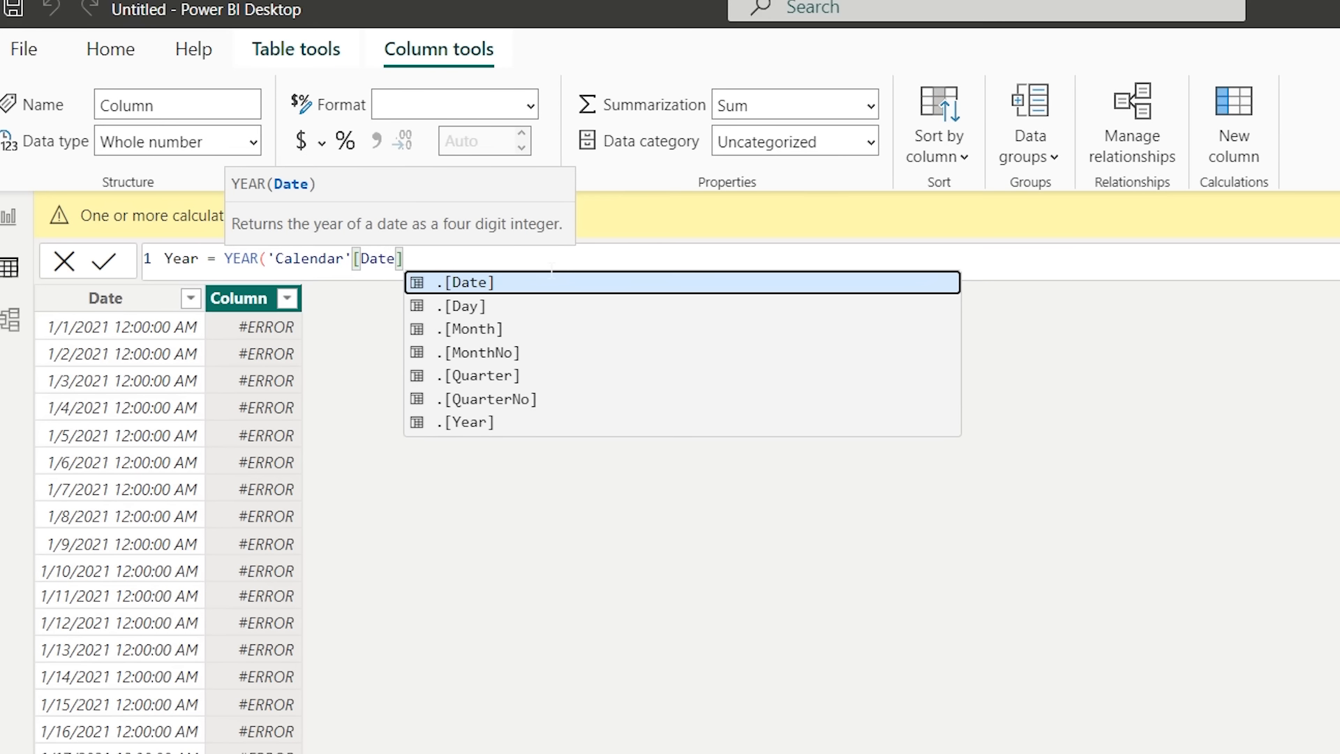
text())
key(Return)
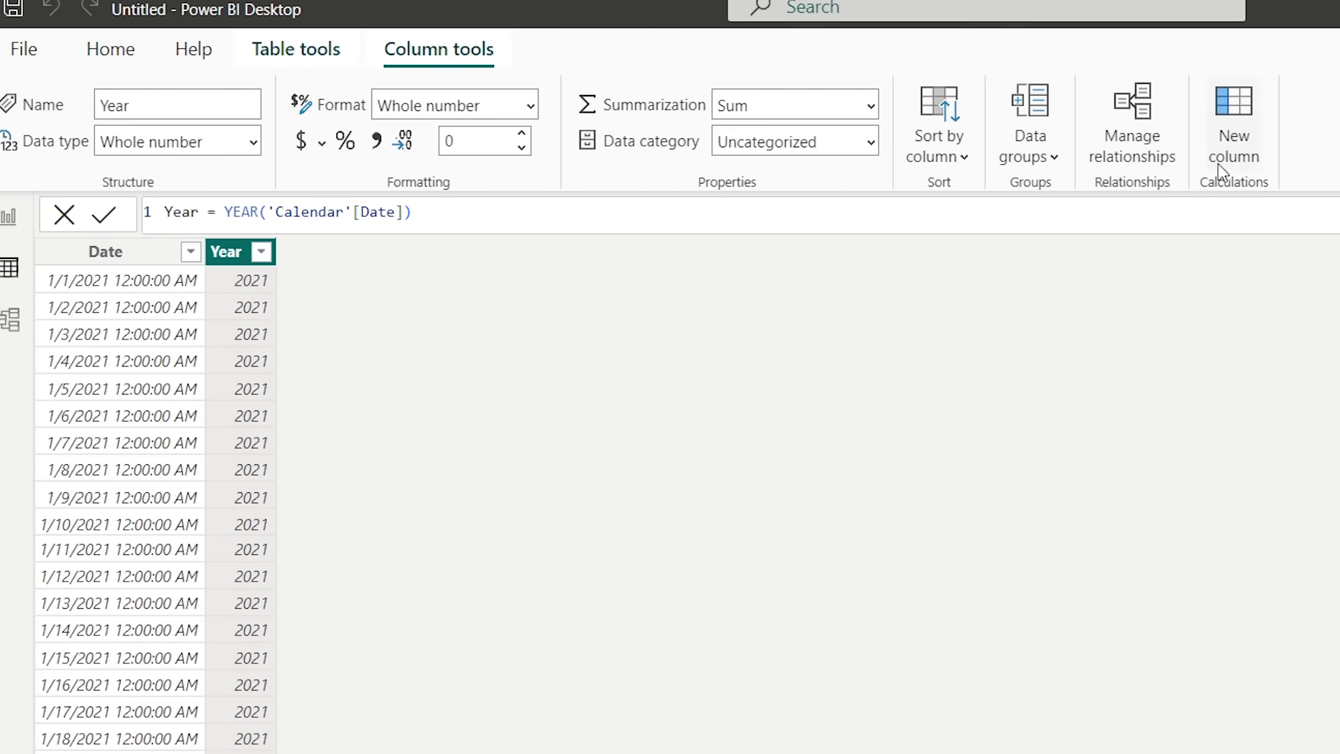
- Add a calculated column Month = MONTH('Calendar'[Date]) to the Calendar table
click(1232, 136)
text(Mo)
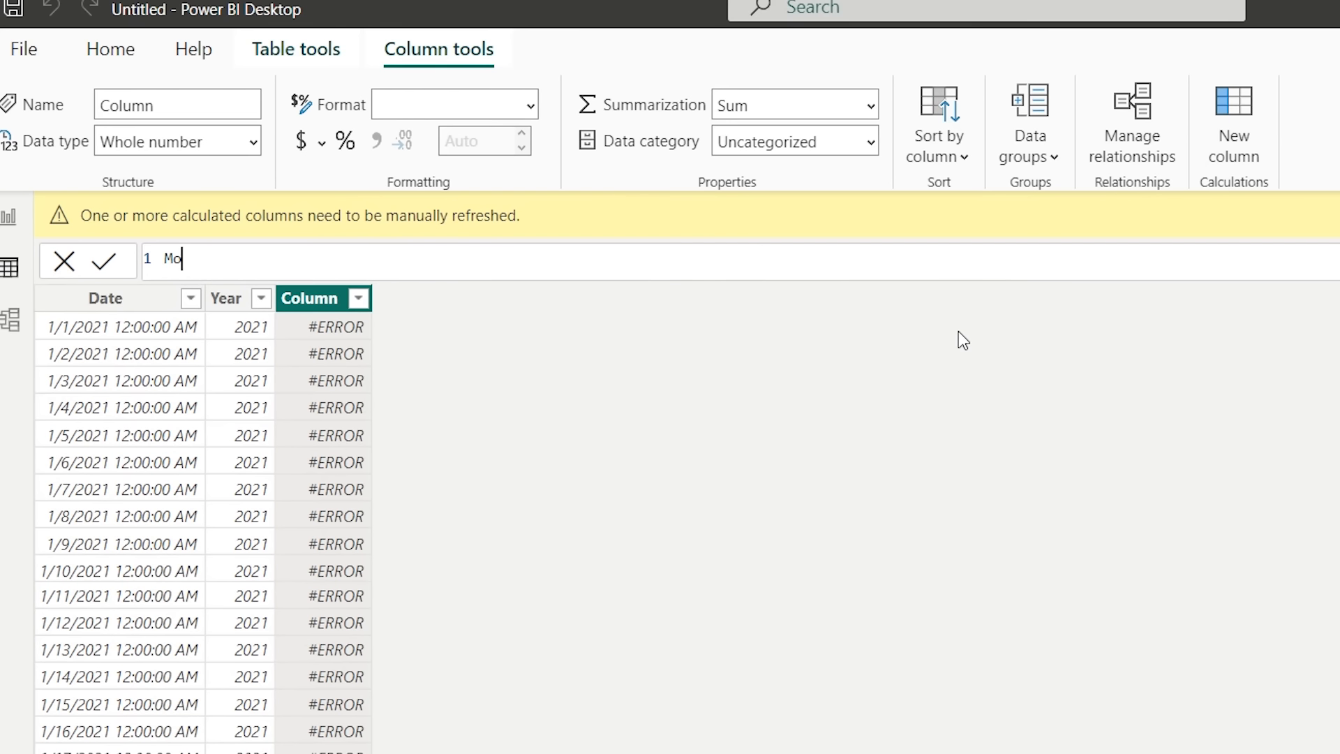
text(nth = month)
key(Tab)
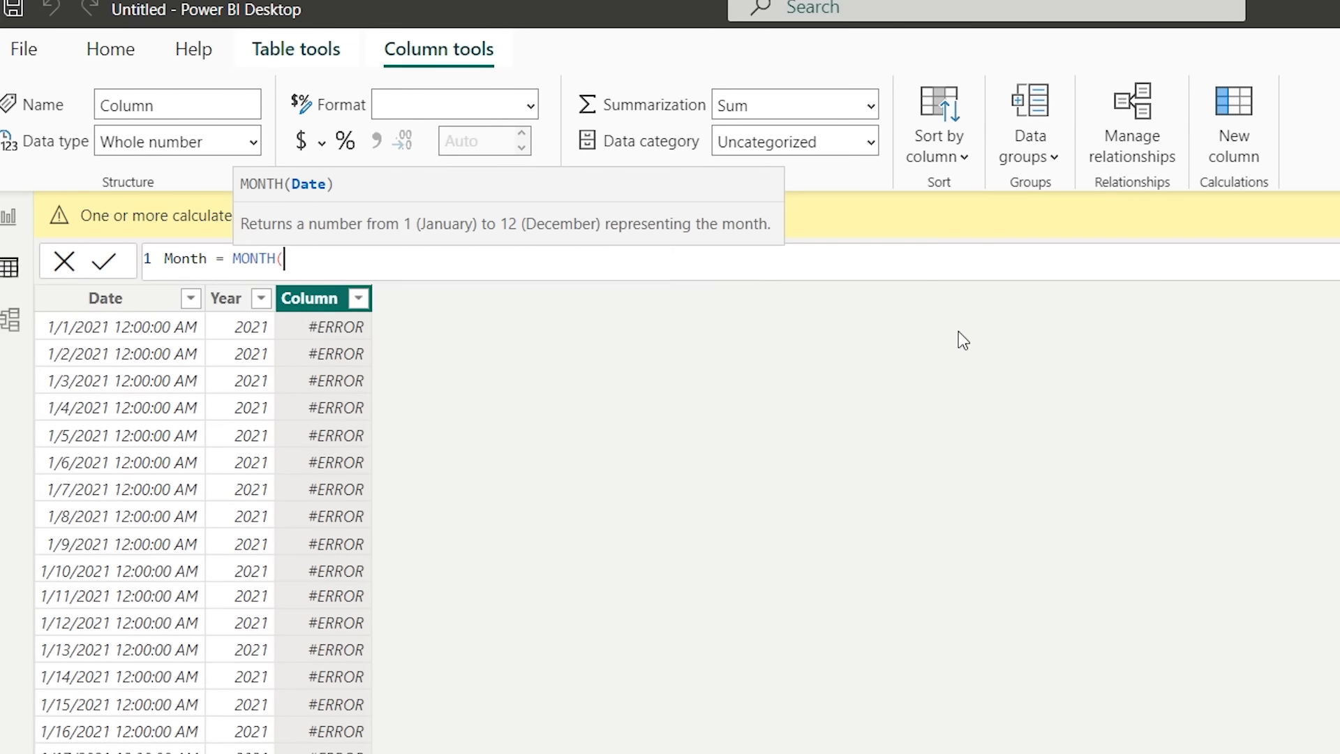
text(calen)
key(Tab)
text())
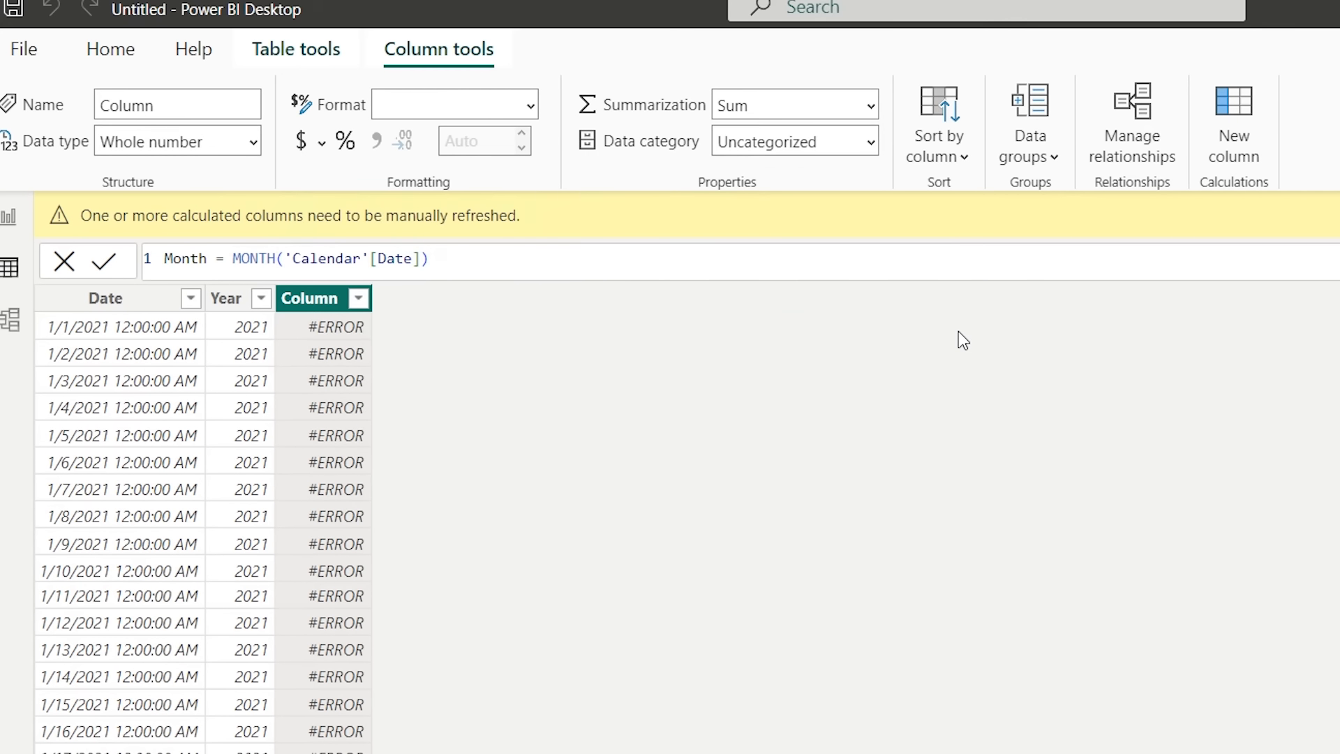
key(Return)
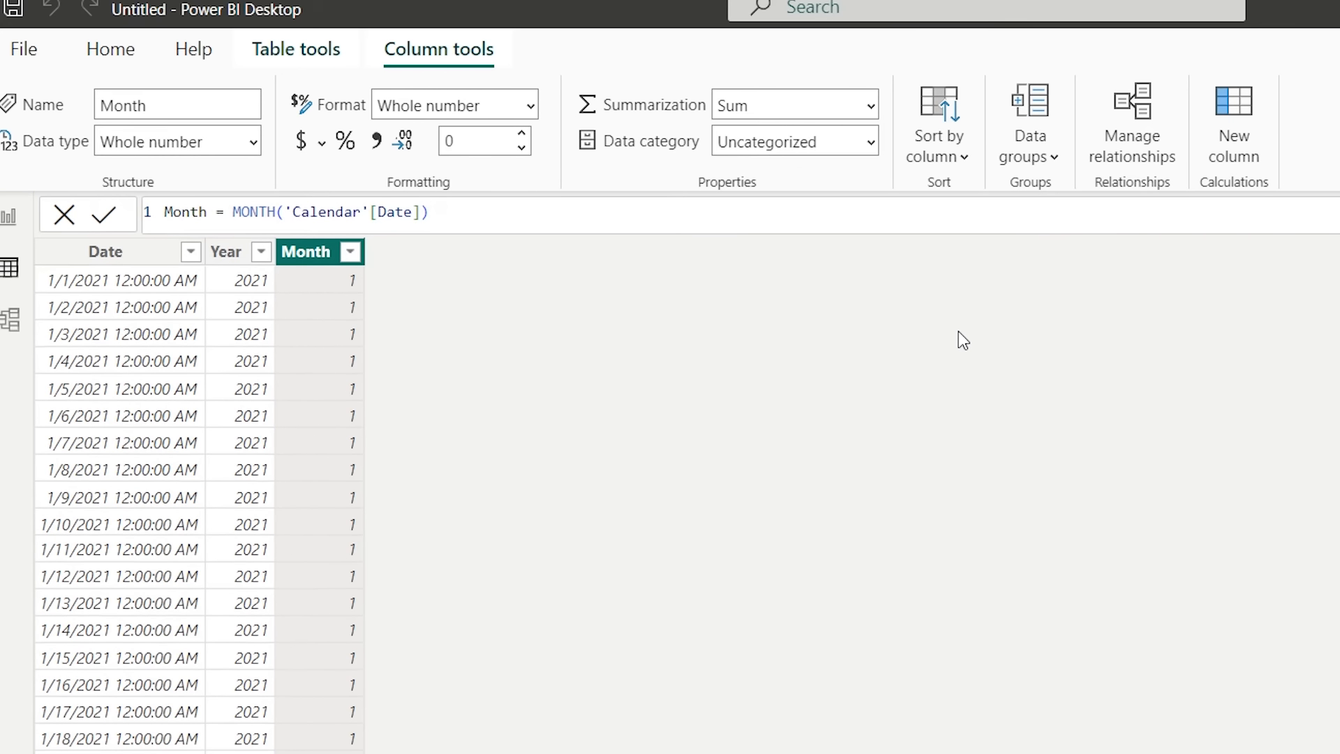
- Add a calculated column Day = DAY('Calendar'[Date]) to the Calendar table
click(1232, 150)
text(Day )
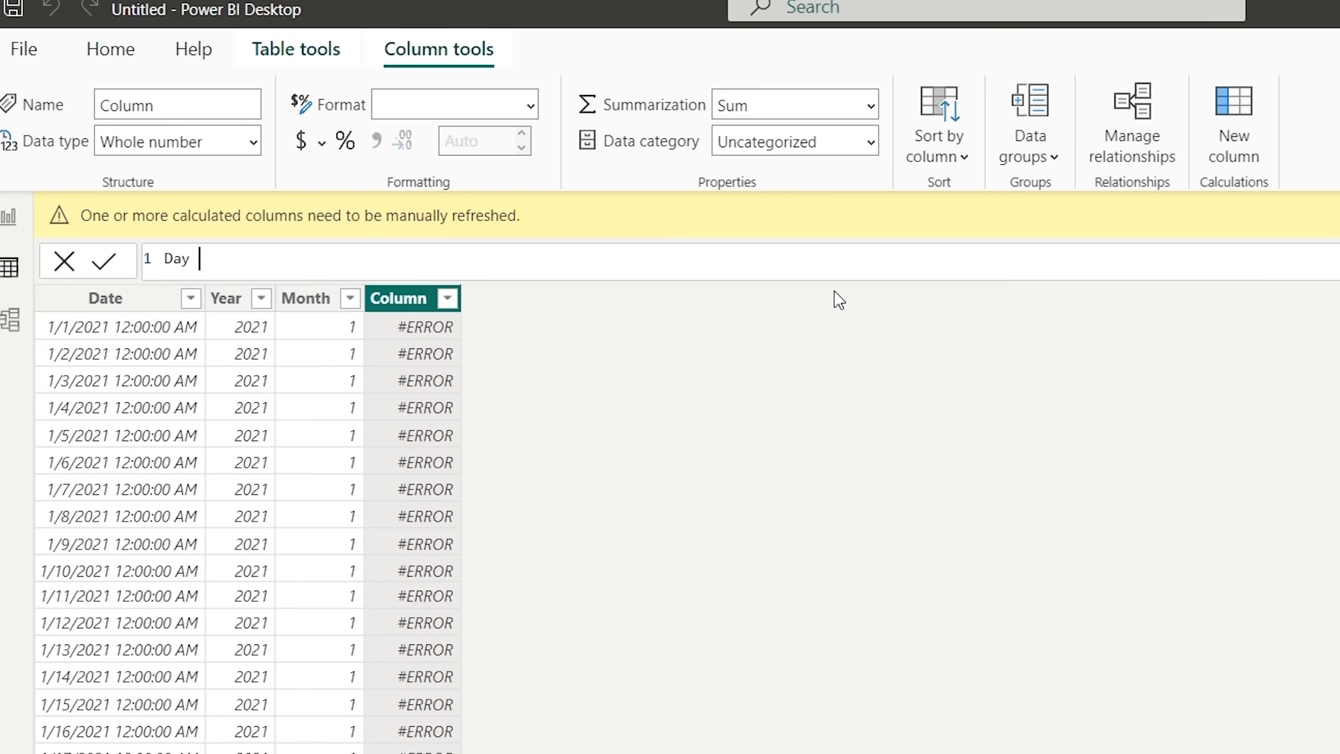
text(= day)
key(Tab)
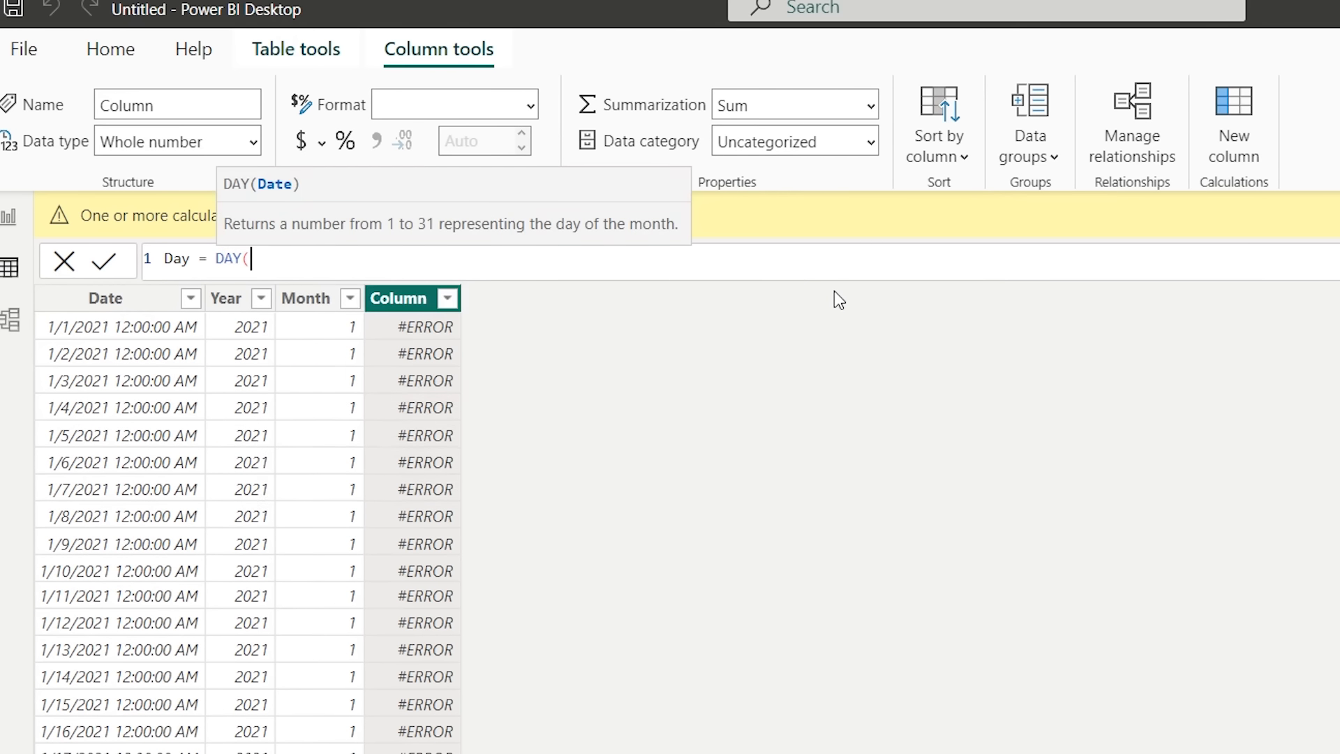
text(calen)
key(Tab)
text([)
key(Tab)
text())
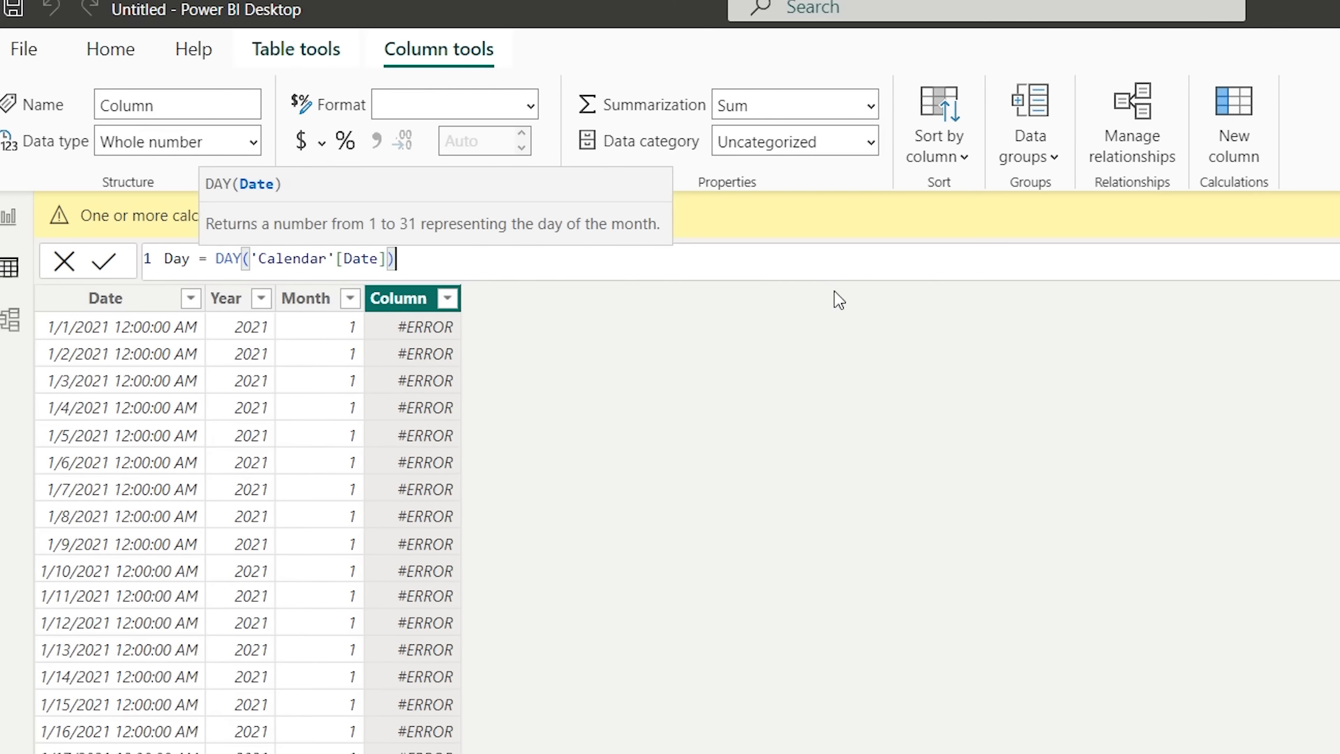
key(Return)
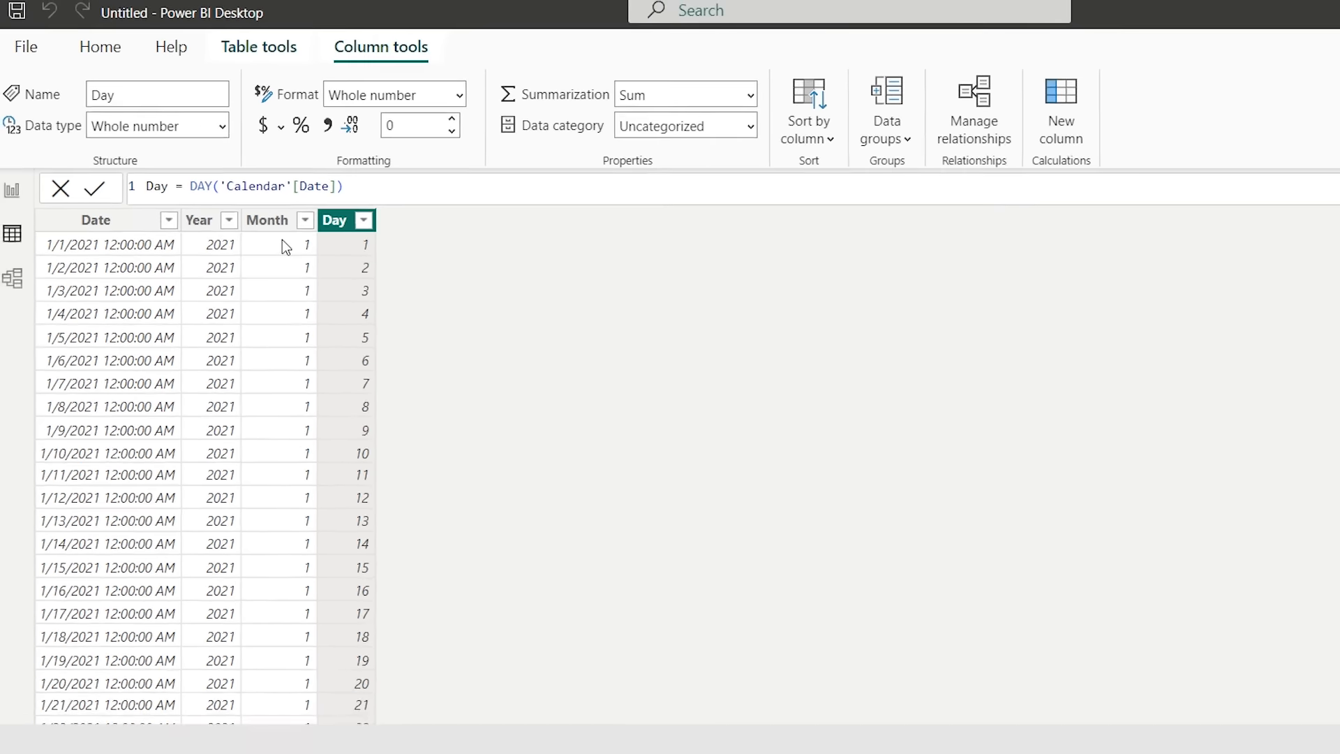
- In model view, rearrange the table cards and relate Calendar's Date to SALES' Actual Date
click(12, 165)
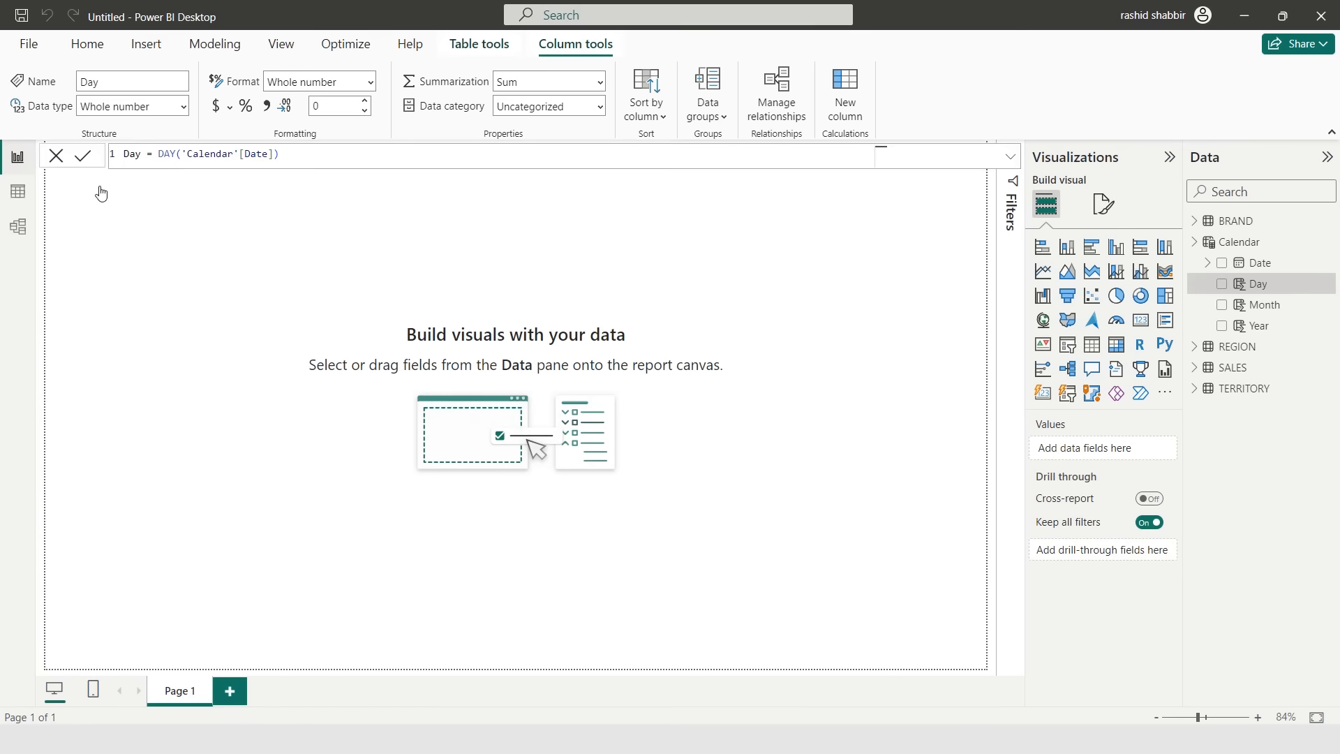
click(1195, 247)
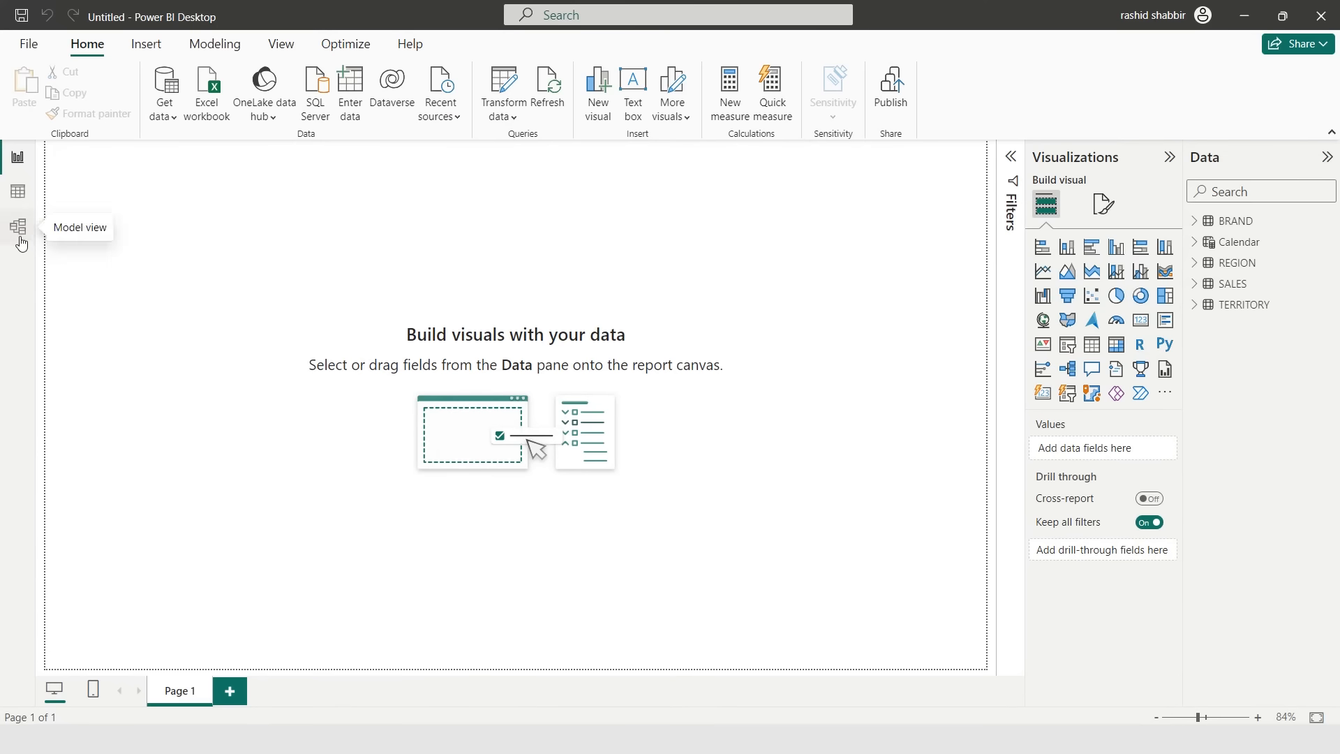
click(19, 229)
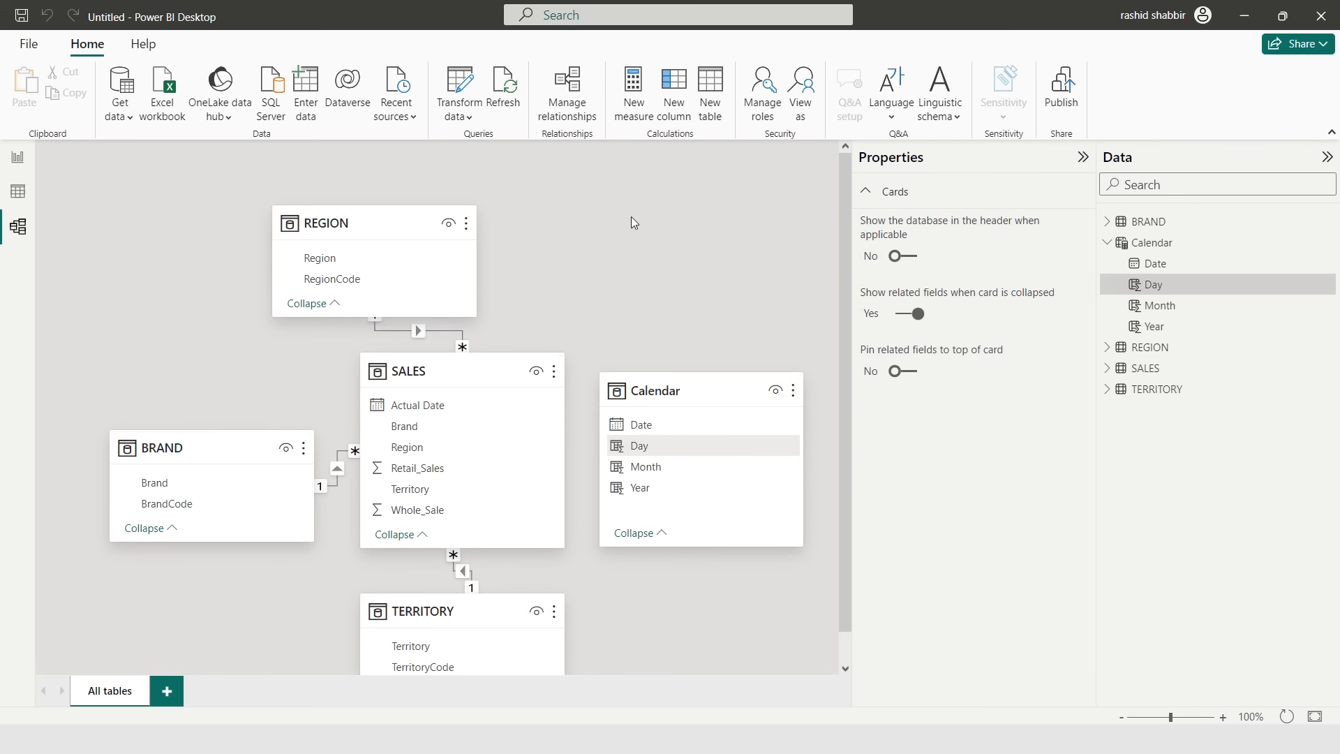
click(1082, 157)
drag(329, 219, 420, 219)
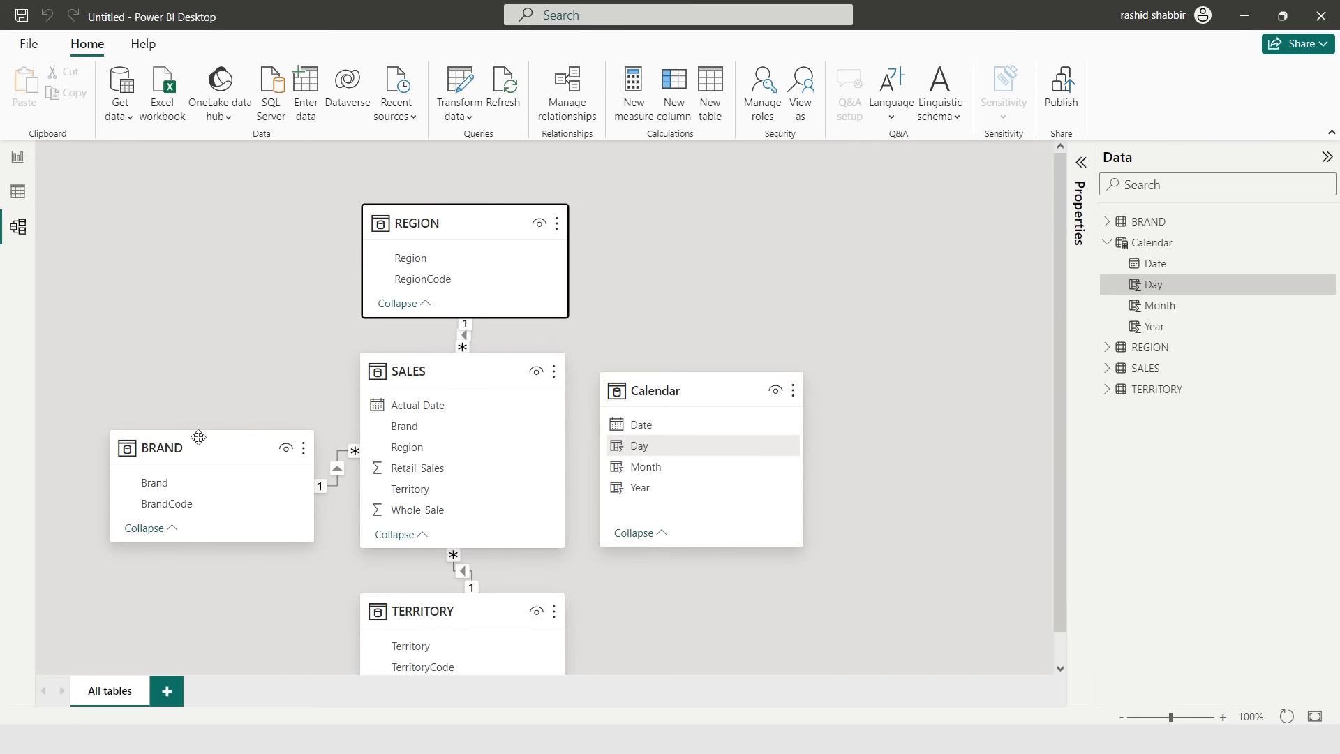
drag(198, 437, 189, 439)
drag(645, 389, 698, 222)
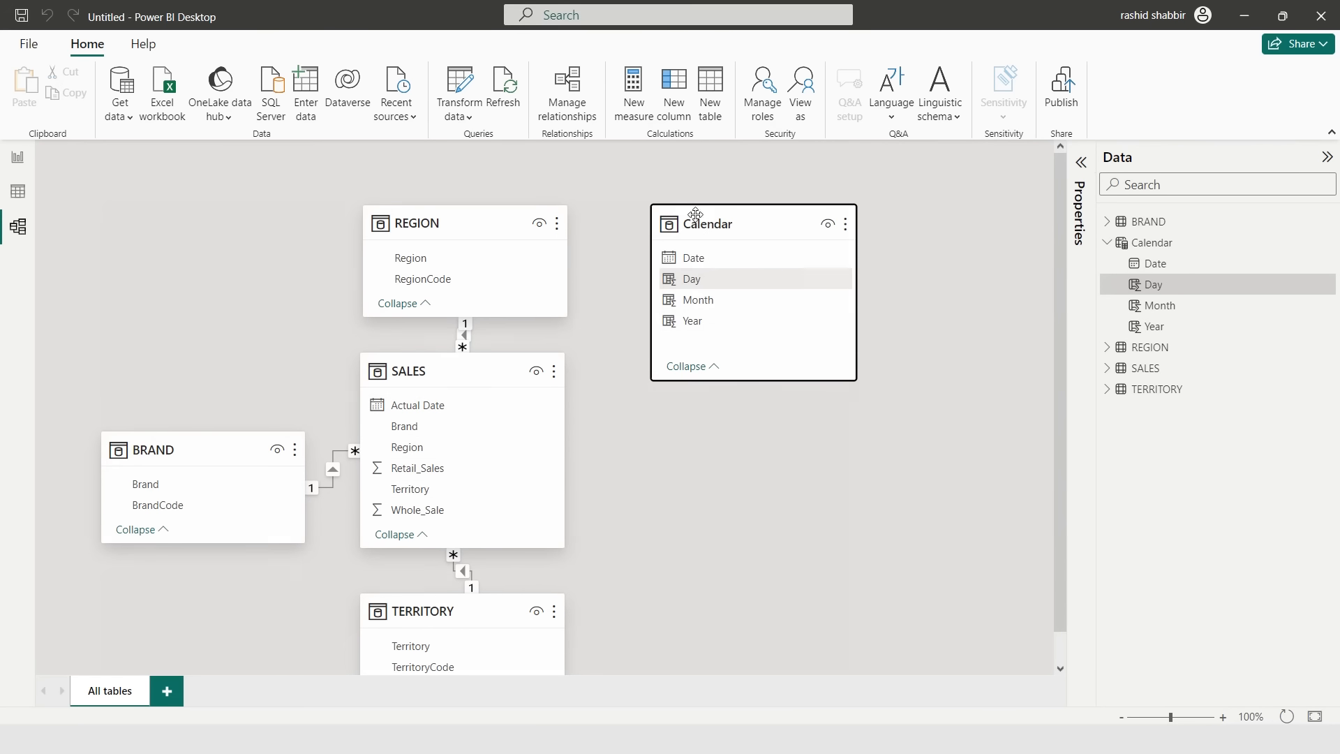
drag(741, 378, 741, 333)
drag(453, 621, 473, 613)
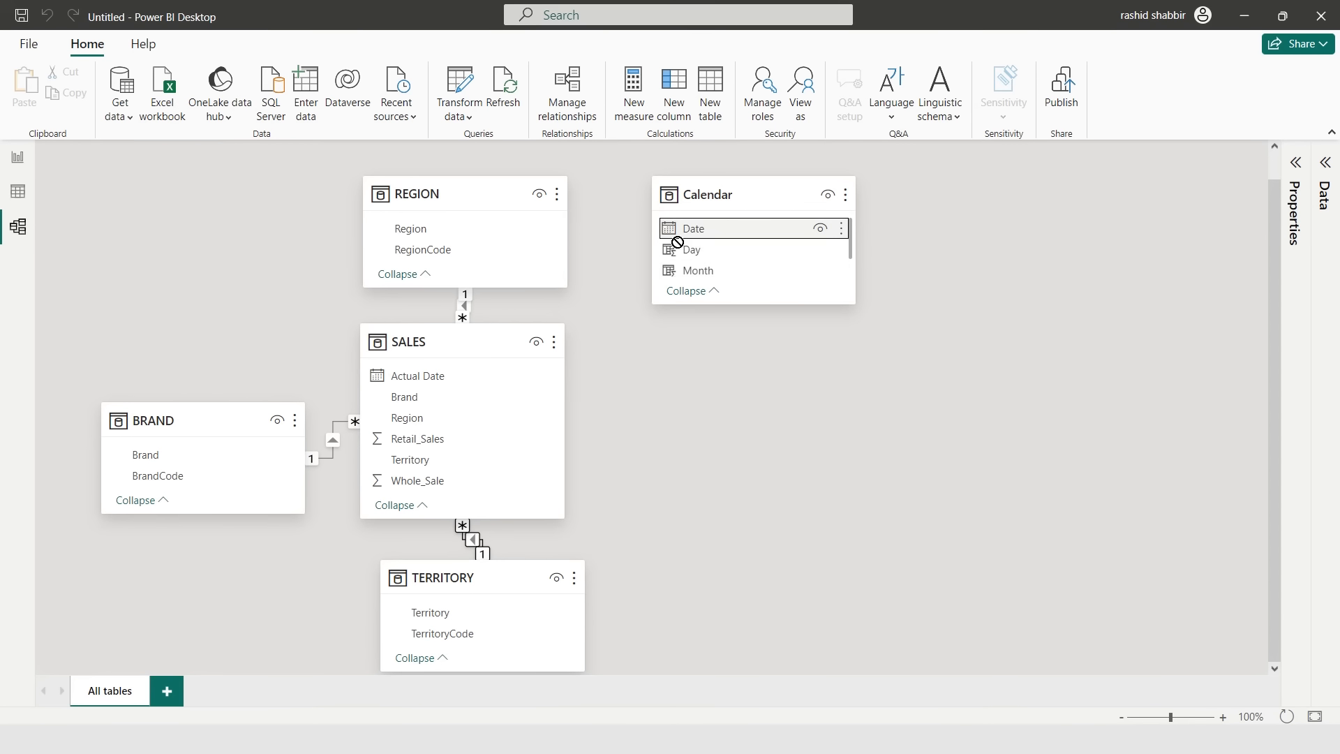
drag(676, 231, 454, 380)
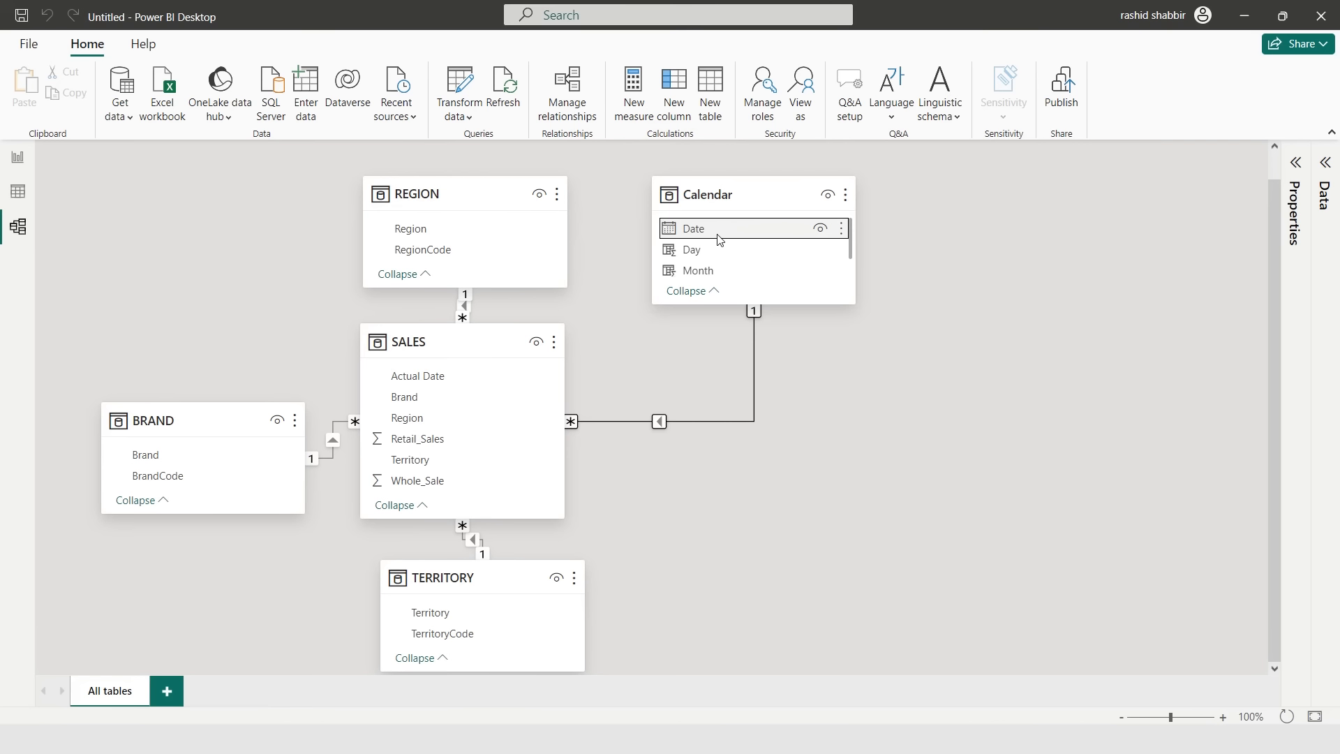
- Enter data to create an empty table named calculations and load it
click(18, 157)
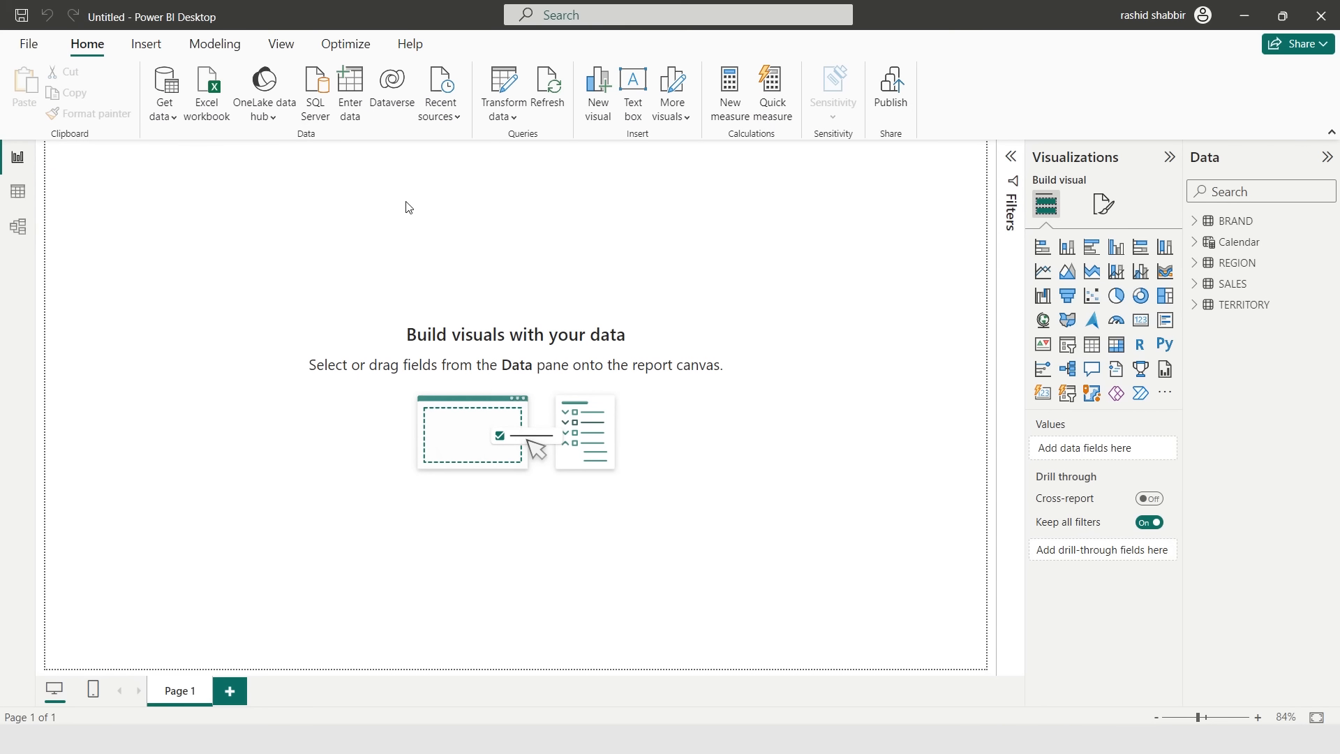
click(353, 109)
double_click(402, 583)
text(calcul)
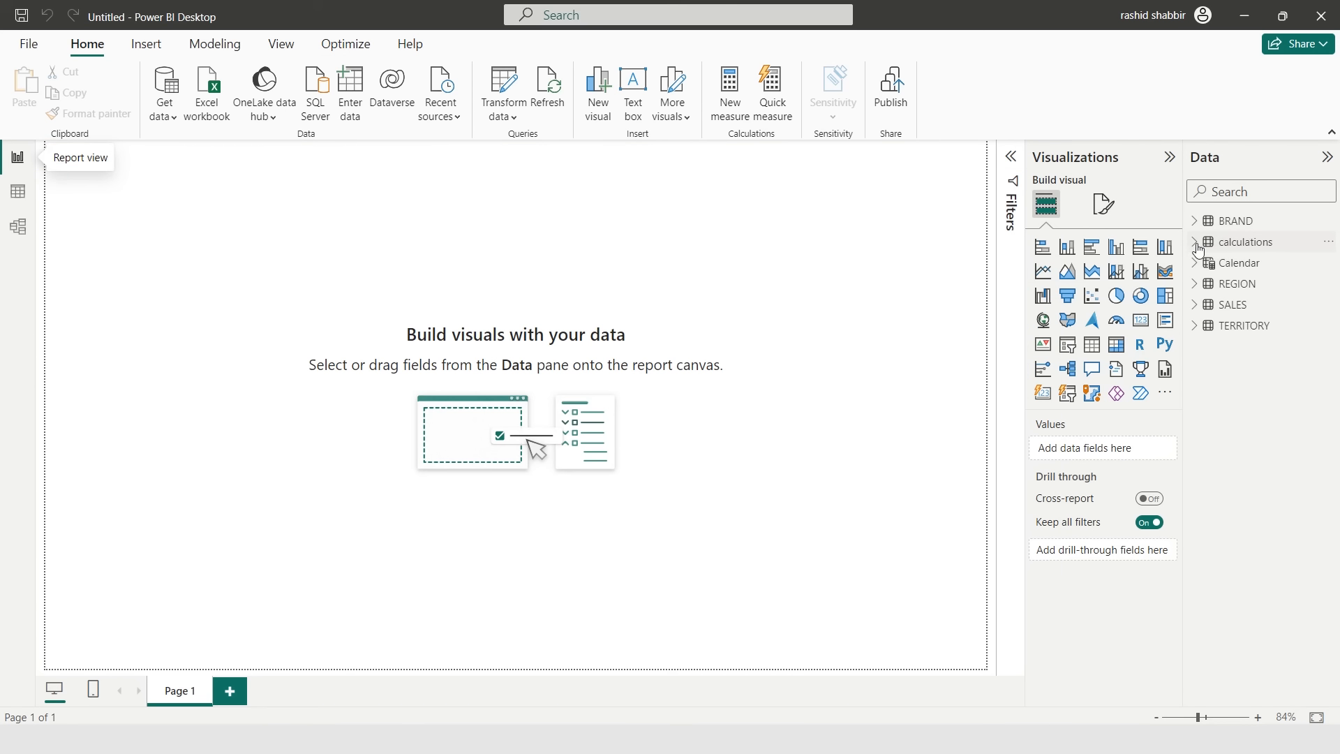
click(1194, 244)
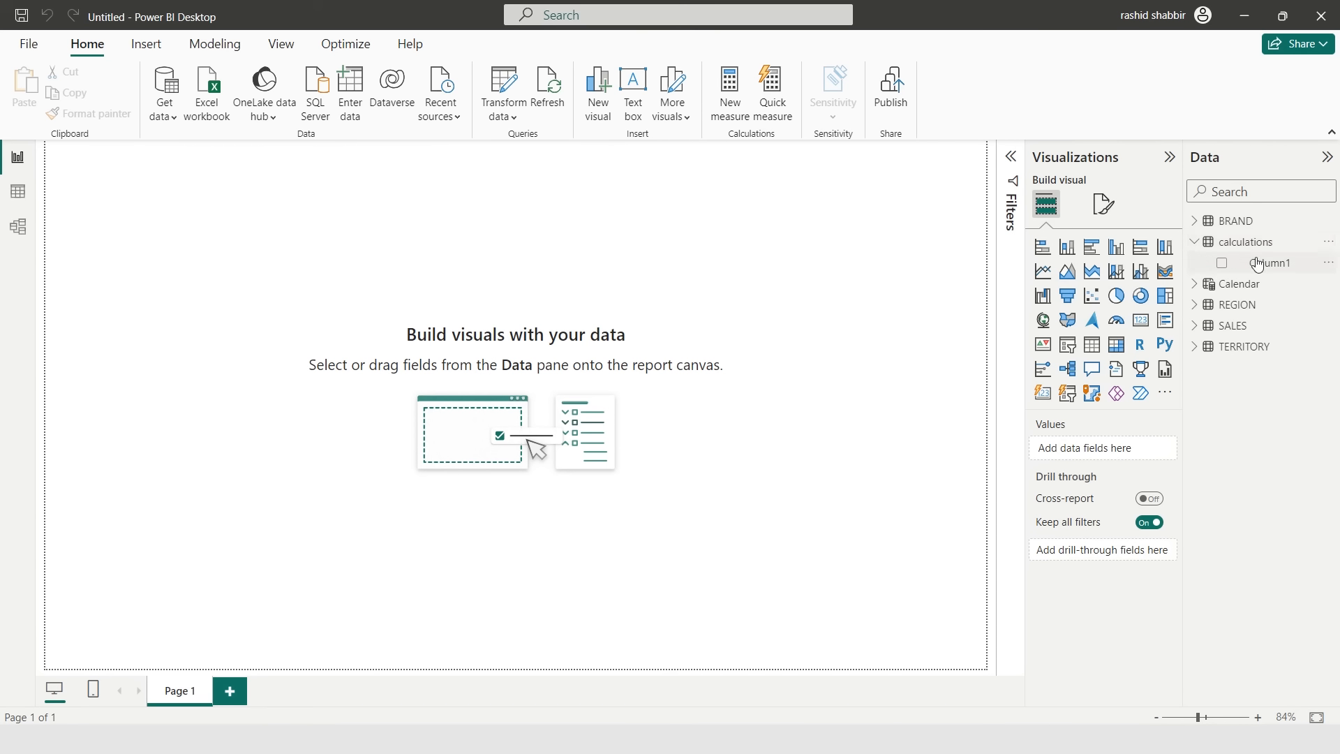
- Add a measure Ret = SUM(SALES[Retail_Sales]) to the calculations table
click(1328, 244)
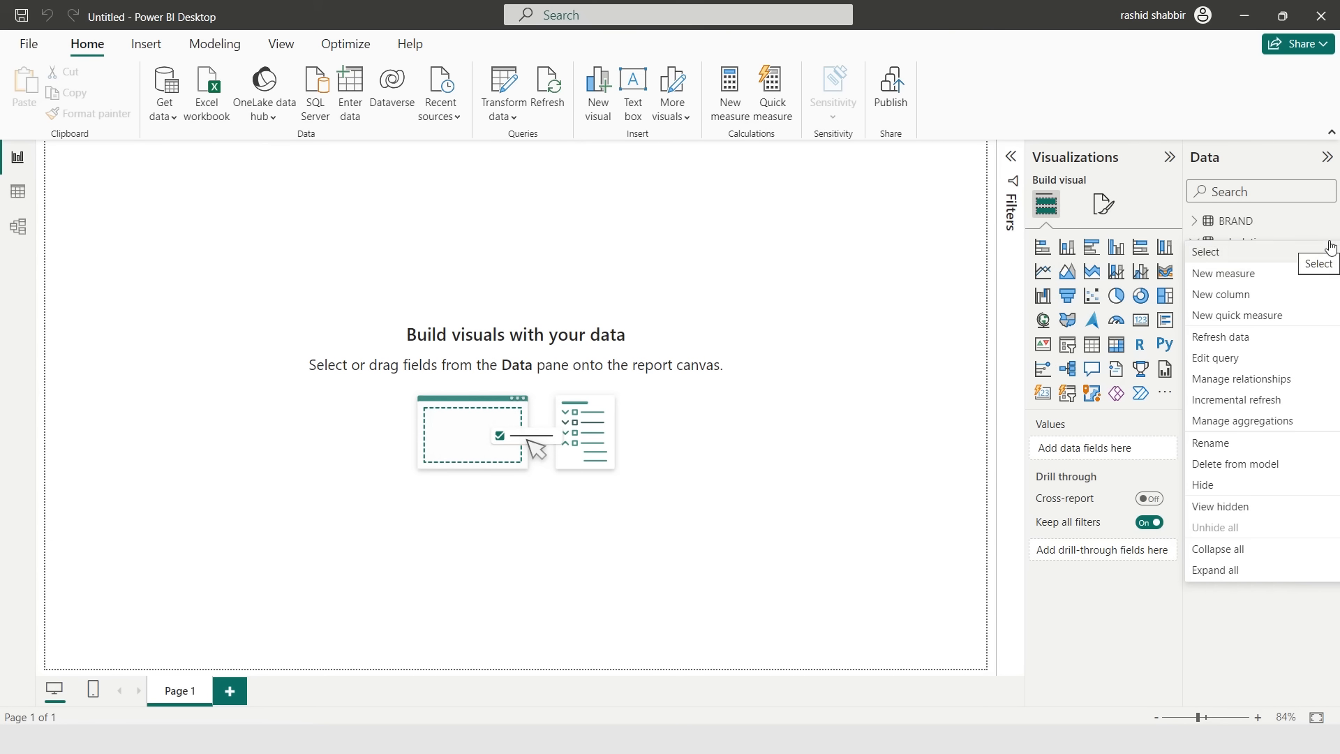
click(1219, 286)
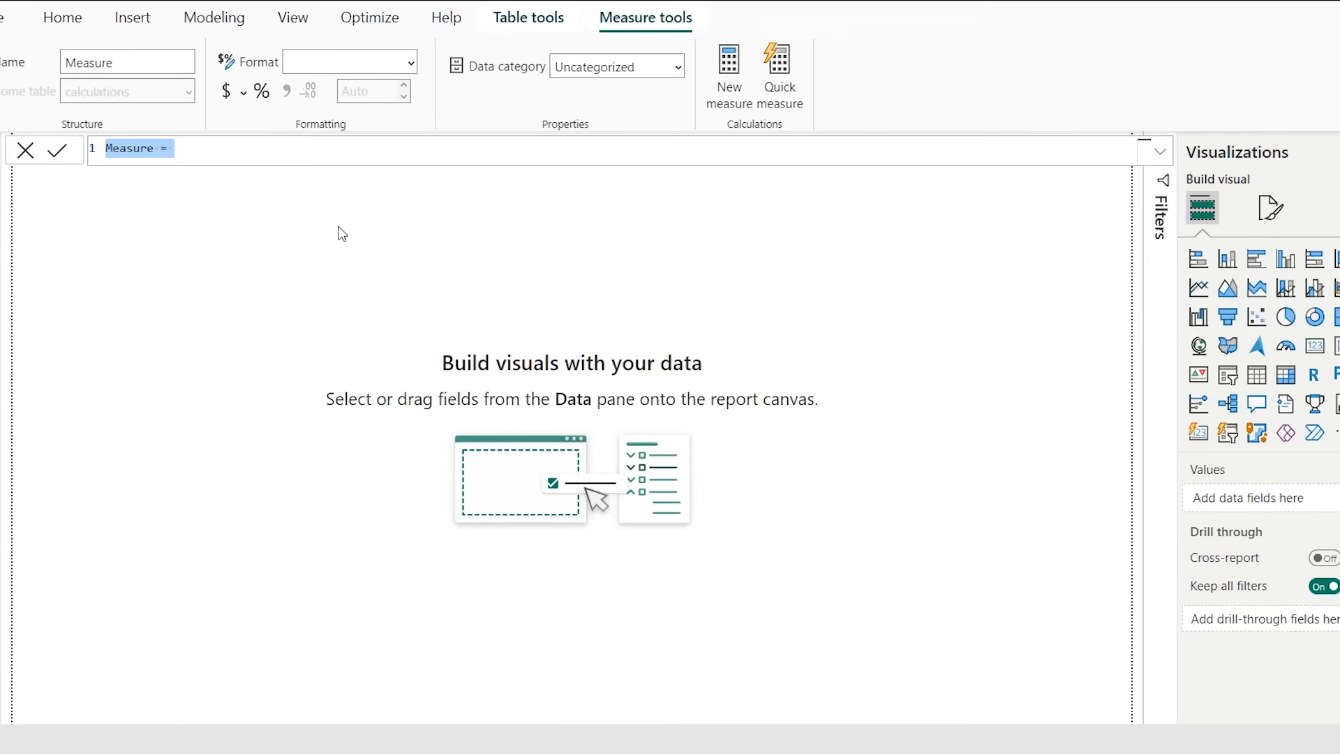
text(Ret)
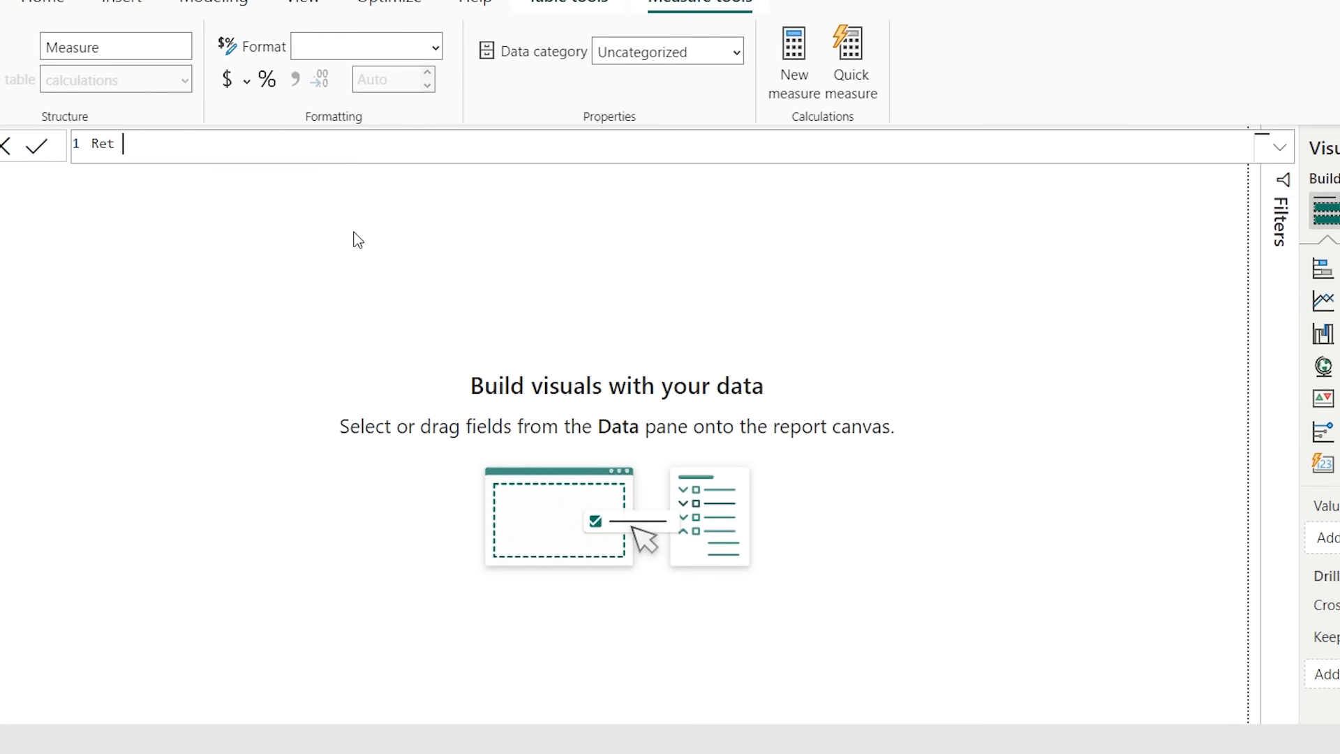
text(sum()
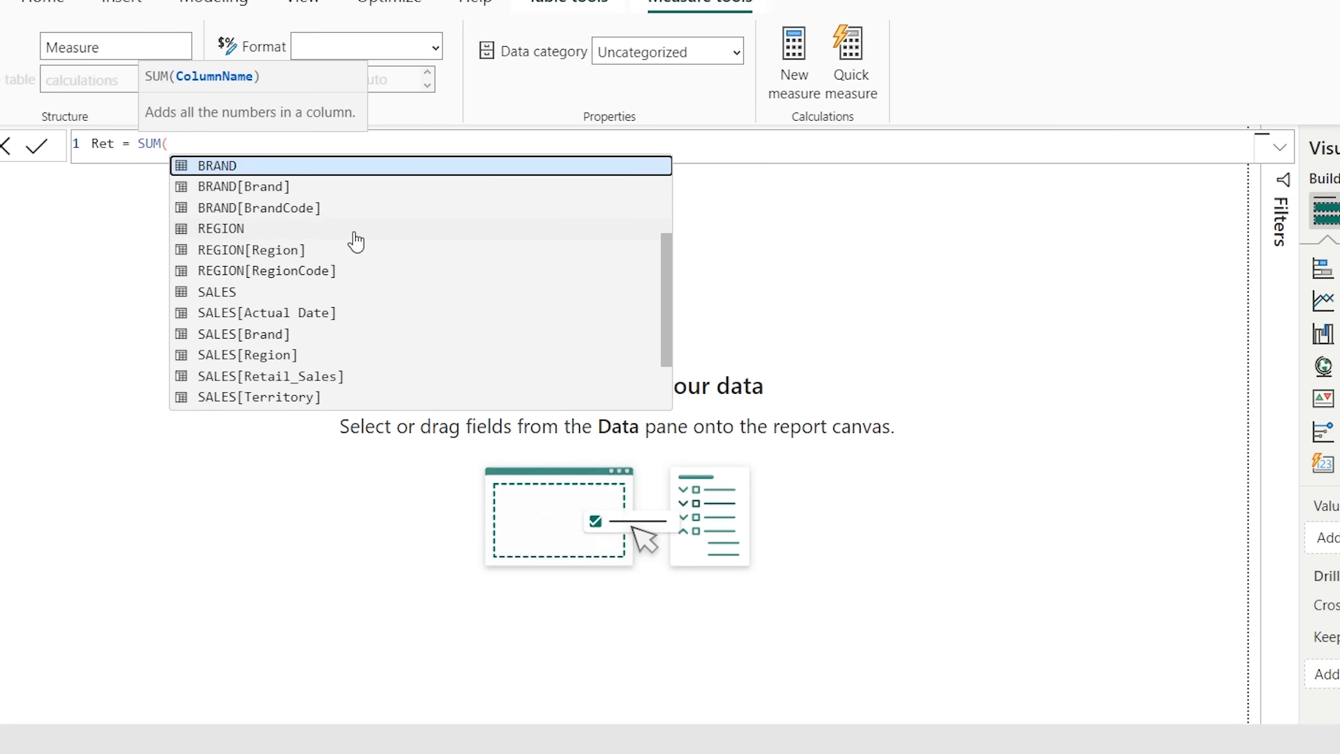
text(sale)
key(Down)
key(Down)
key(Down)
key(Down)
key(Down)
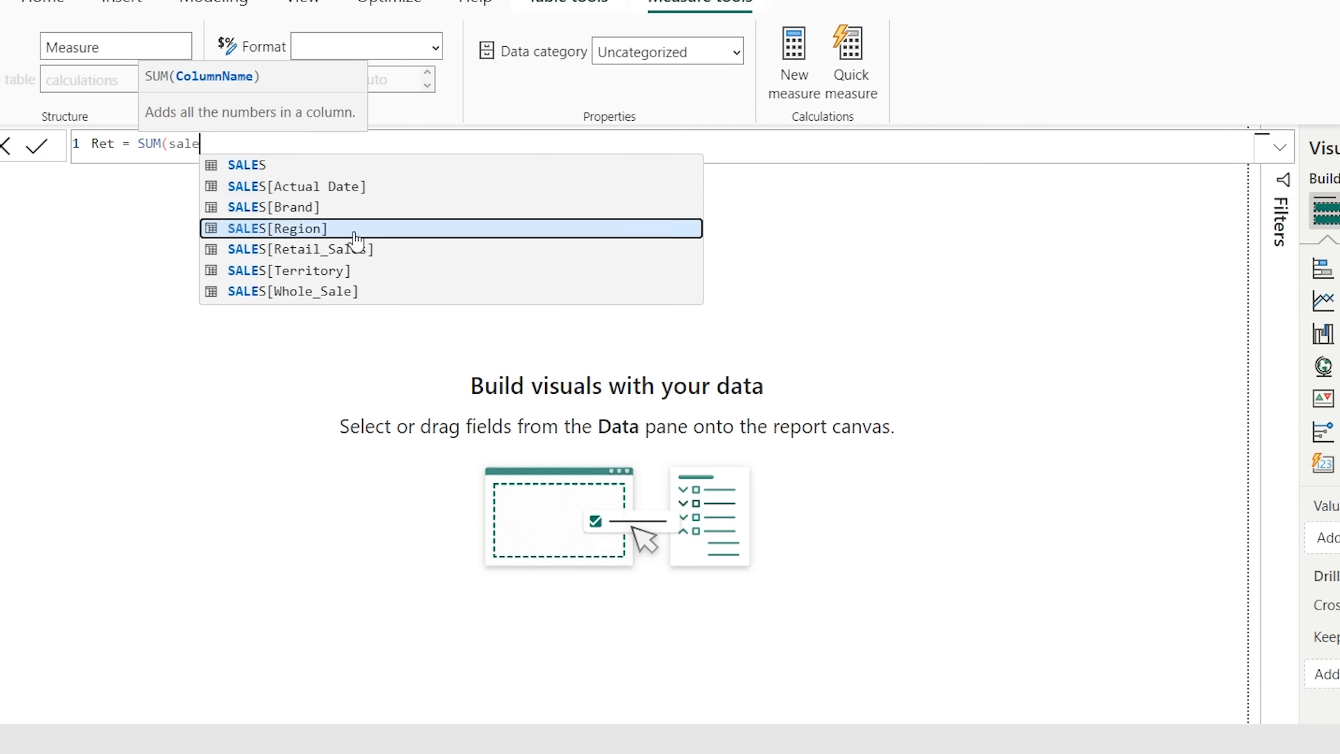
key(Up)
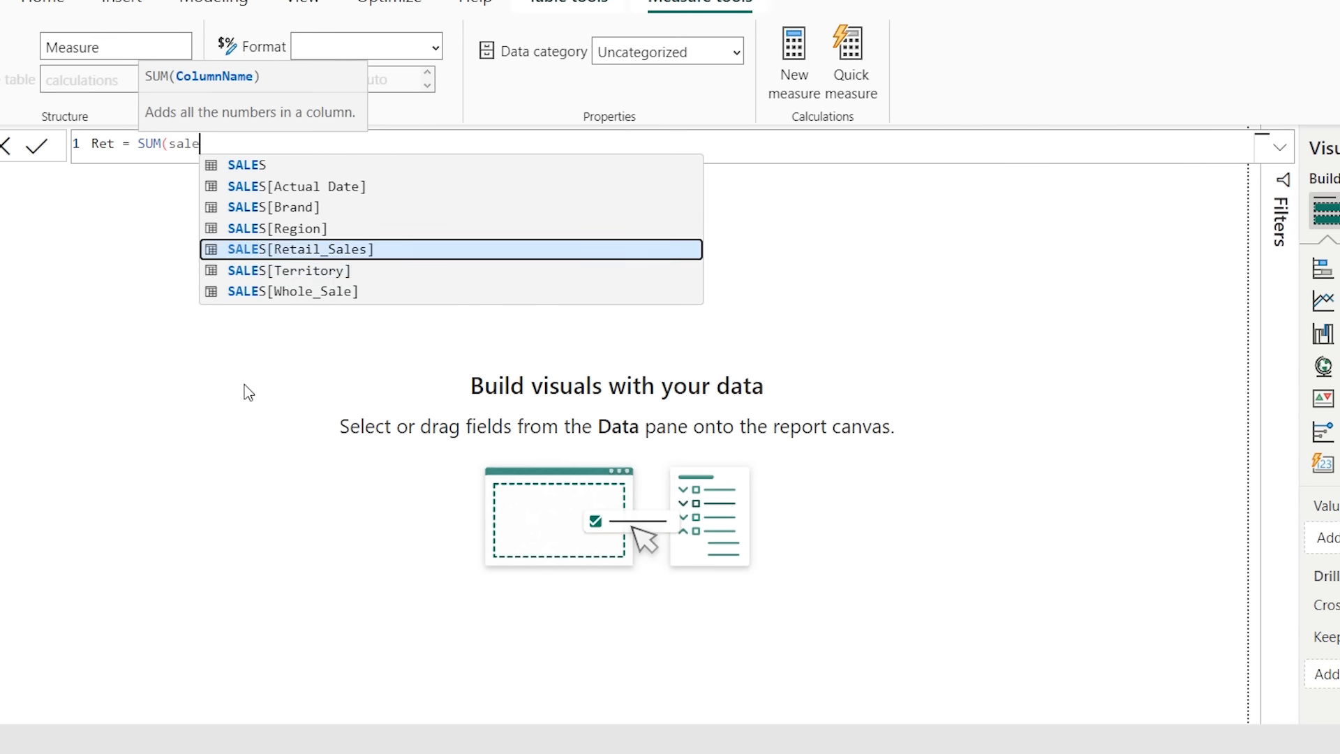
key(Tab)
text())
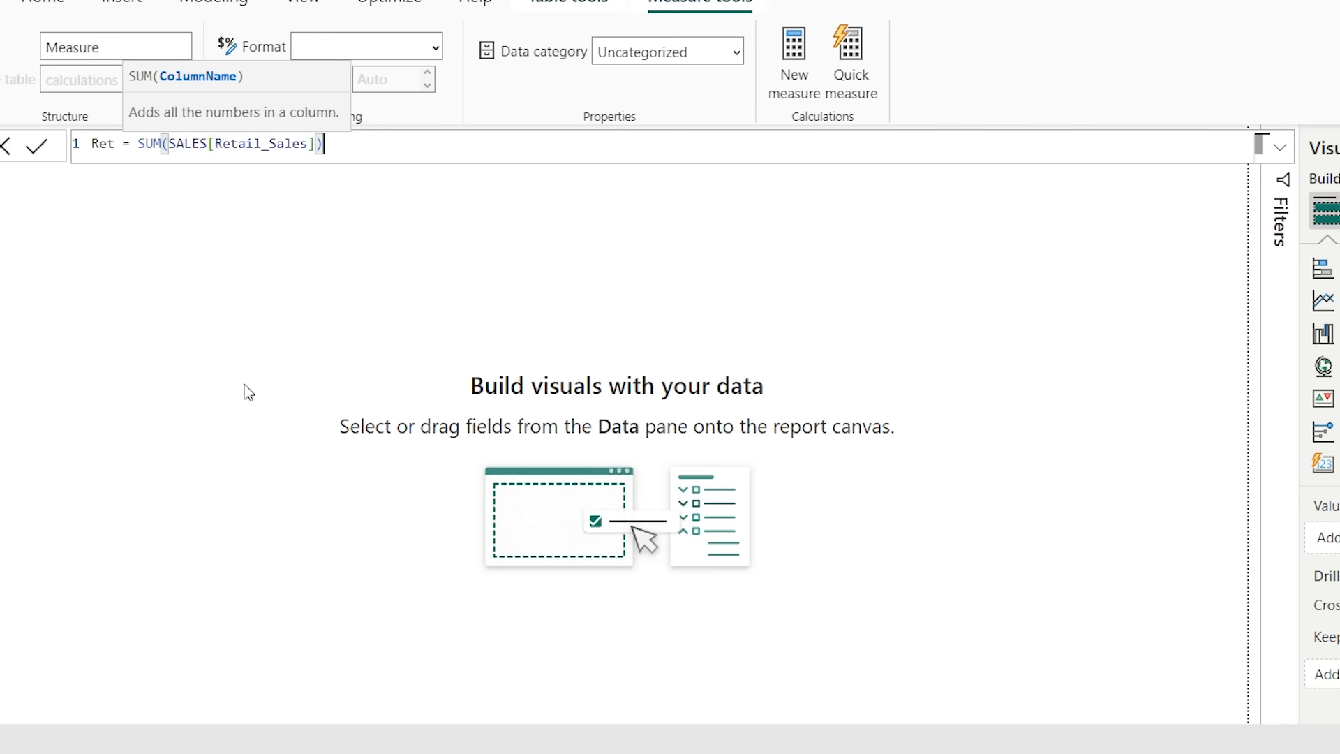
key(Return)
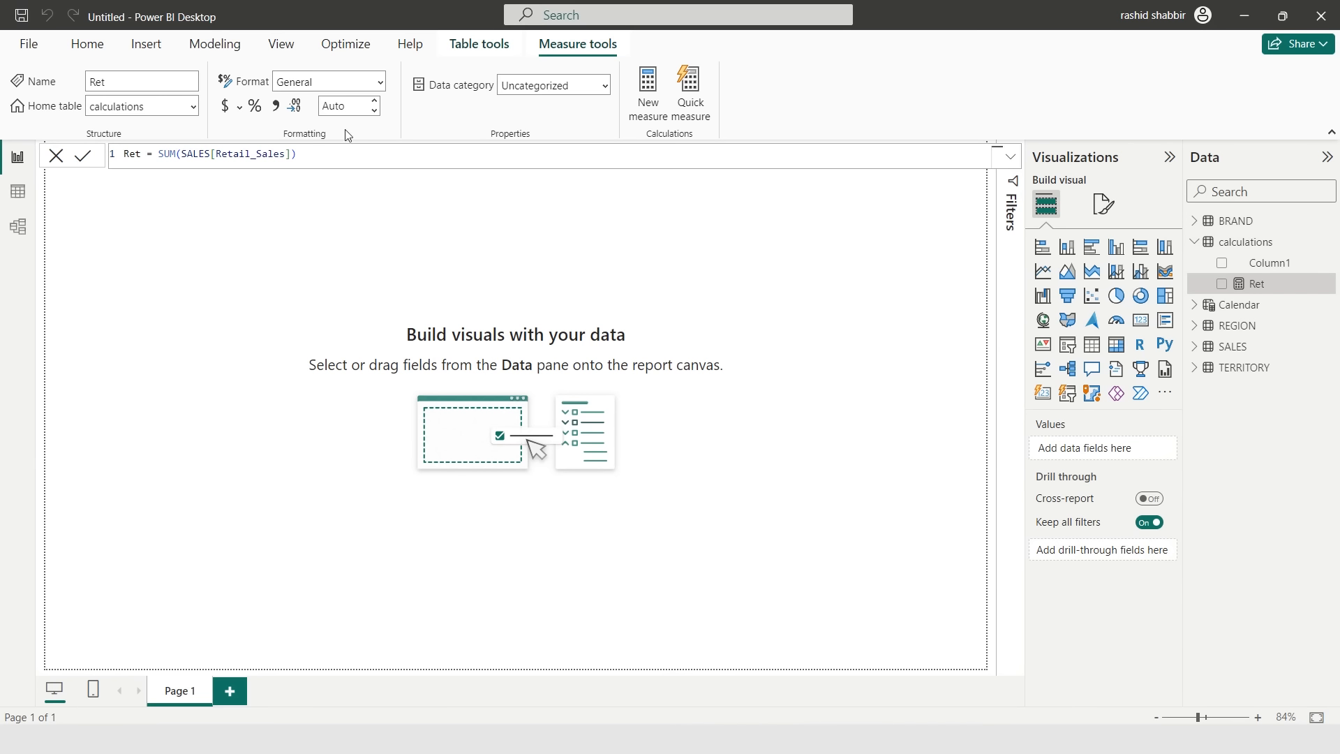
- Set the Ret measure to show 1 decimal place
click(346, 107)
text(1)
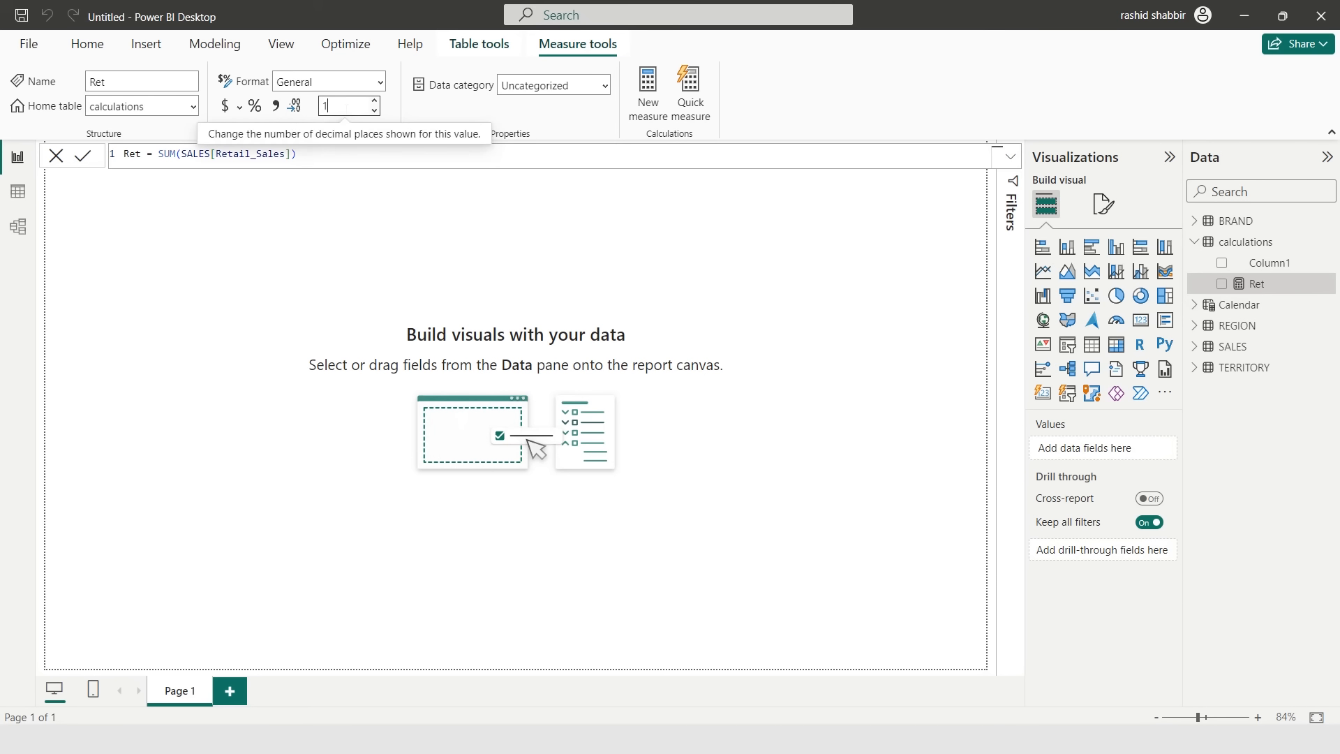
key(Return)
- Add a measure ws = SUM(SALES[Whole_Sale]) to the calculations table with 1 decimal place
right_click(1326, 242)
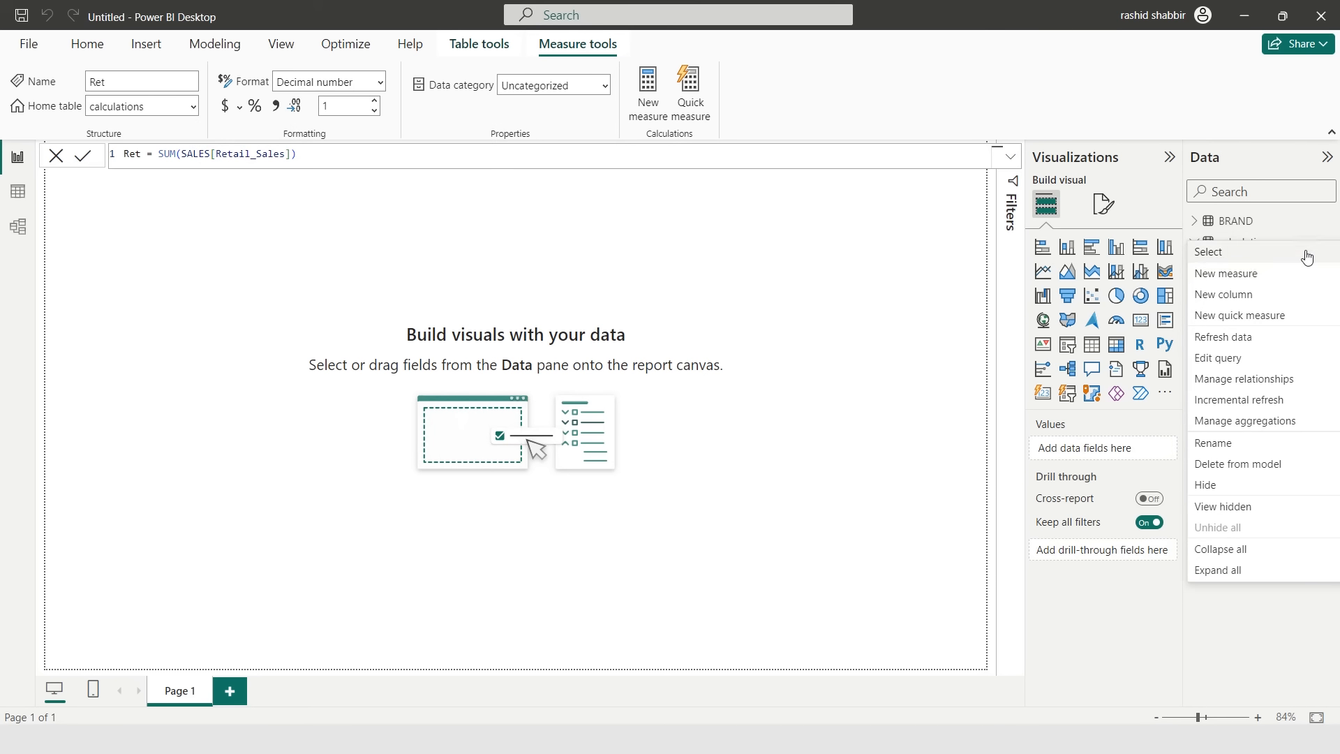
click(1211, 278)
text(ws = )
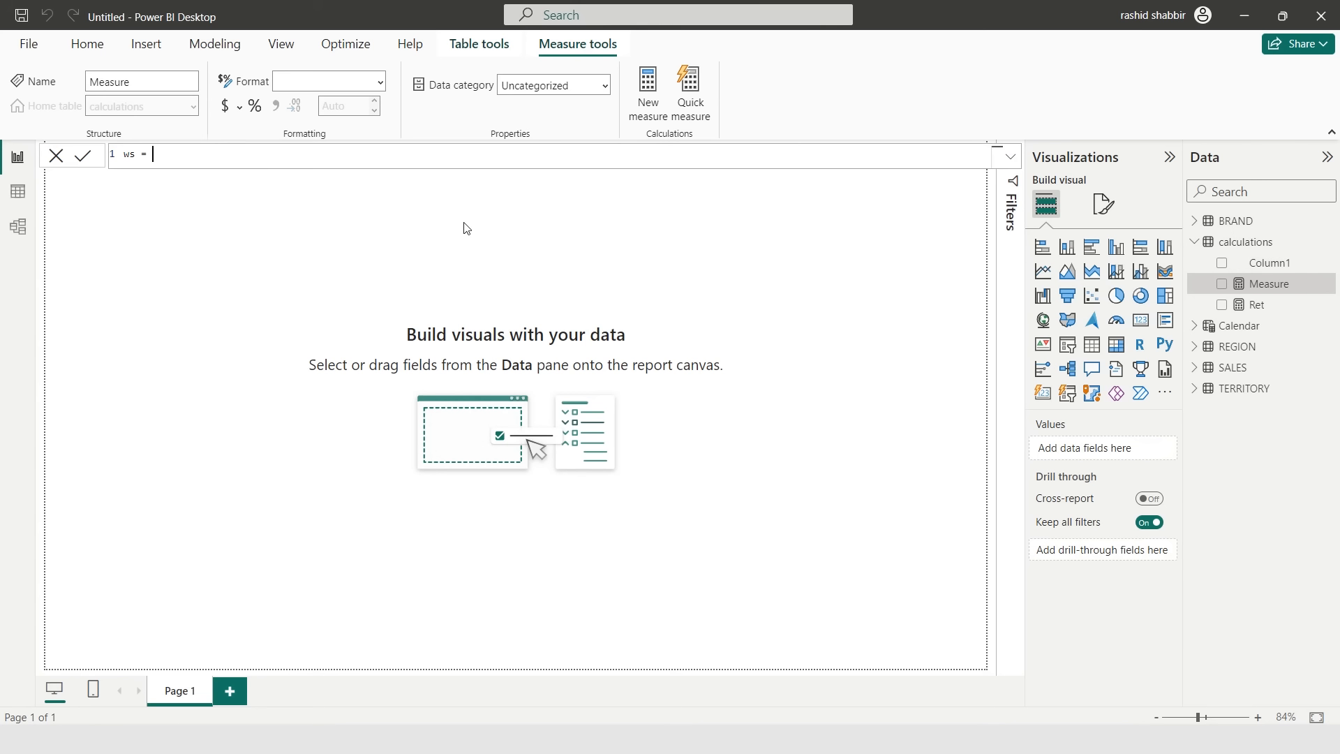
text(SUM()
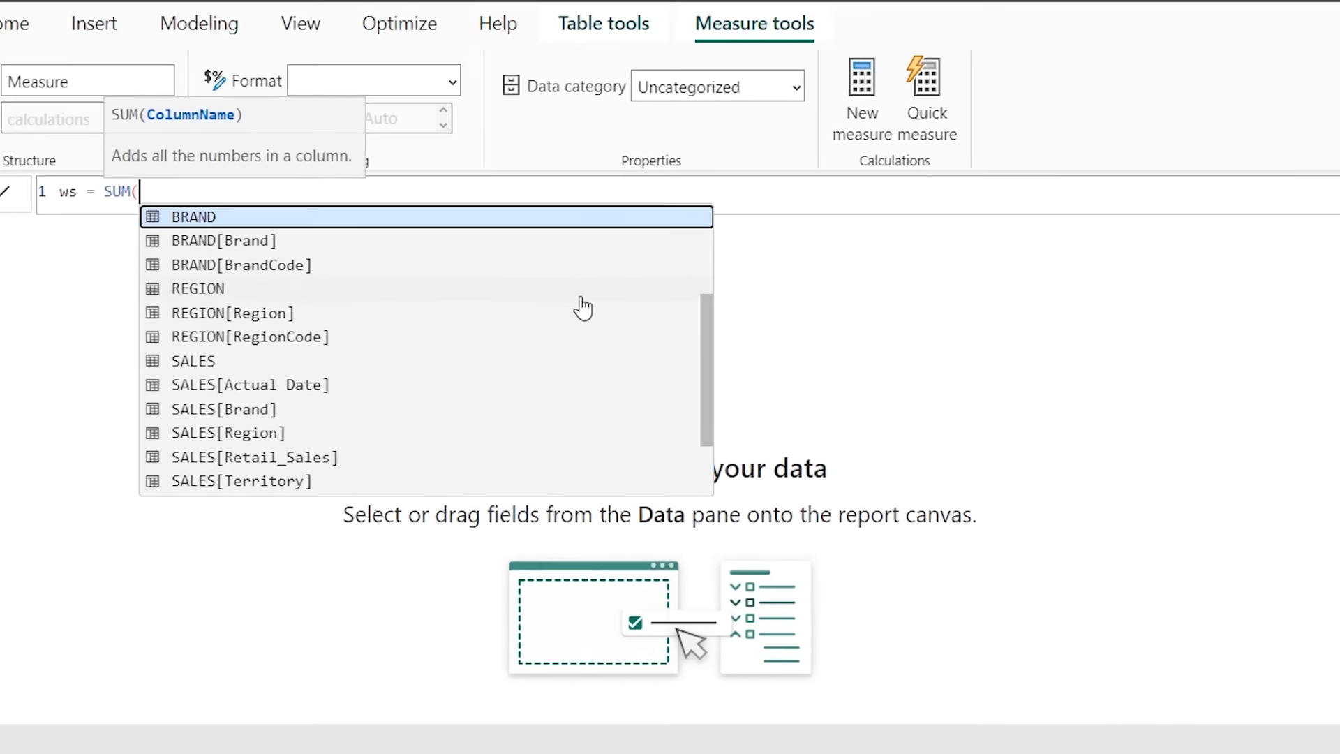
text(sale)
key(Down)
key(Down)
key(Down)
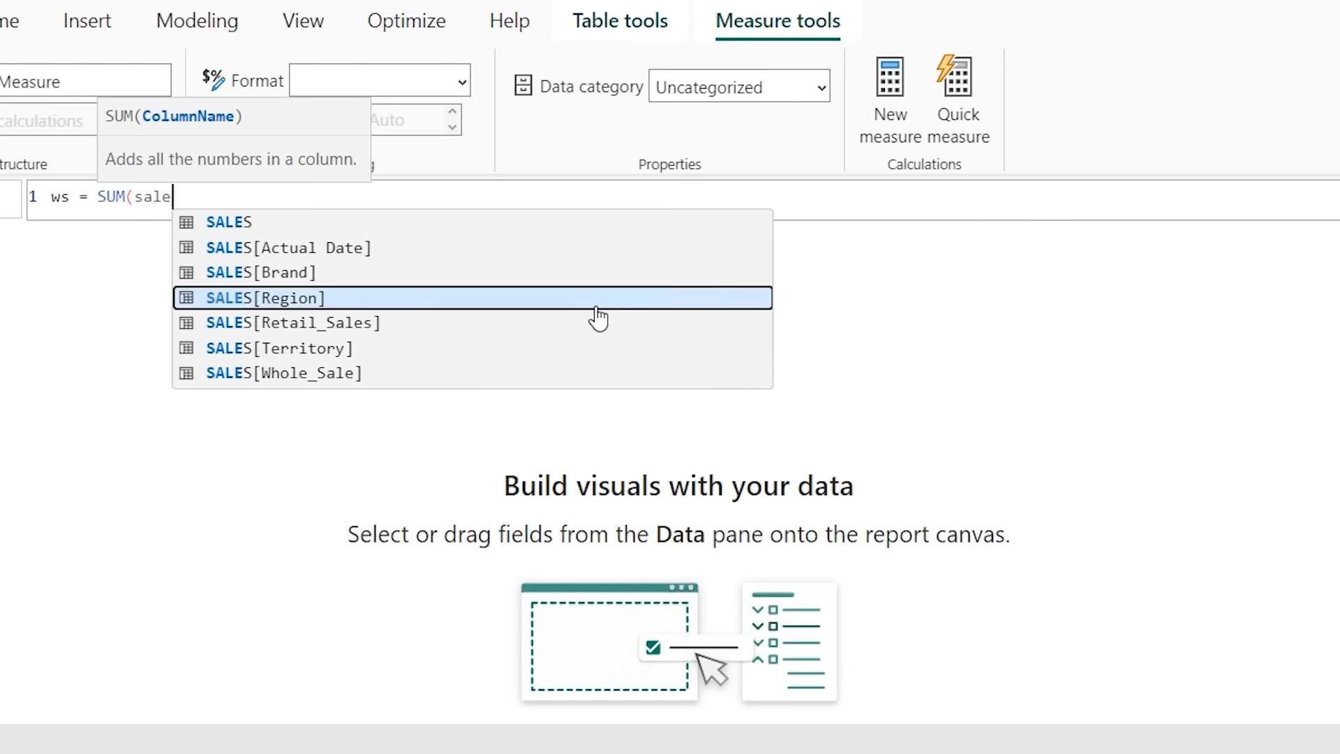
key(Down)
key(Down)
key(Down)
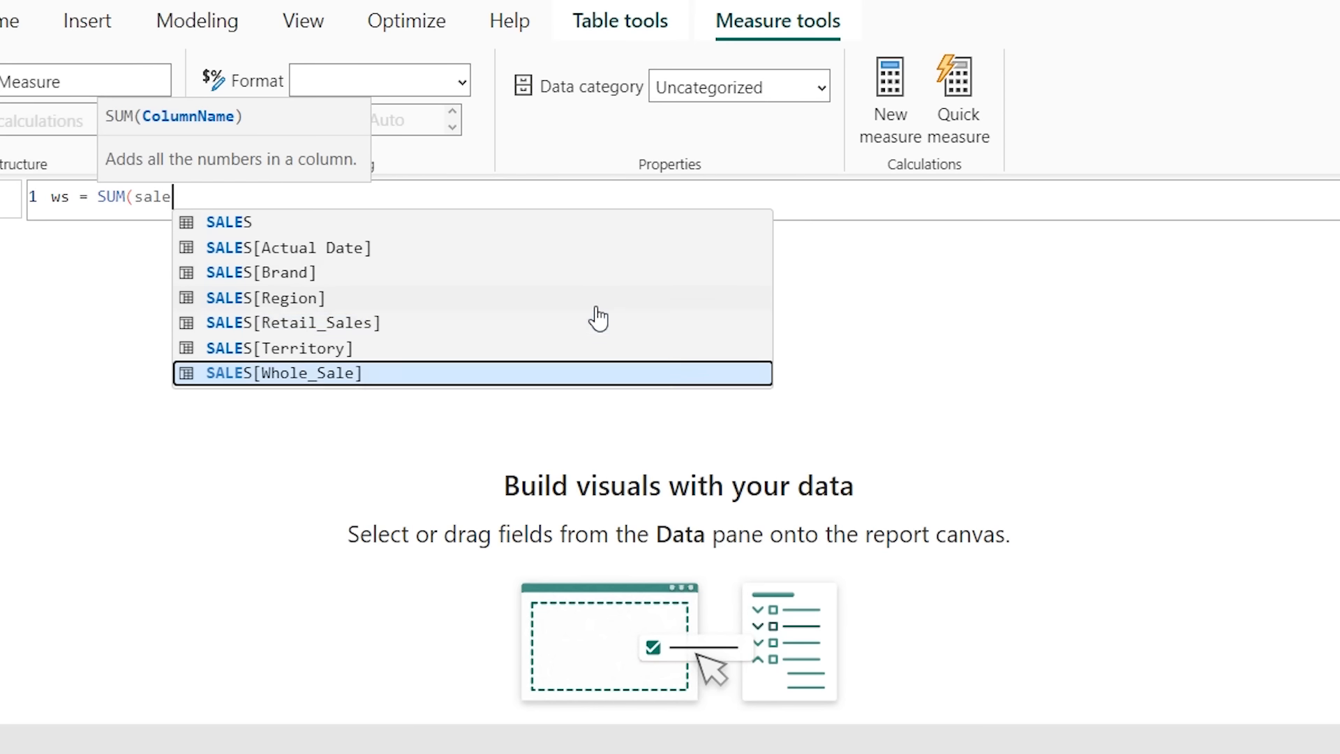
key(Tab)
text())
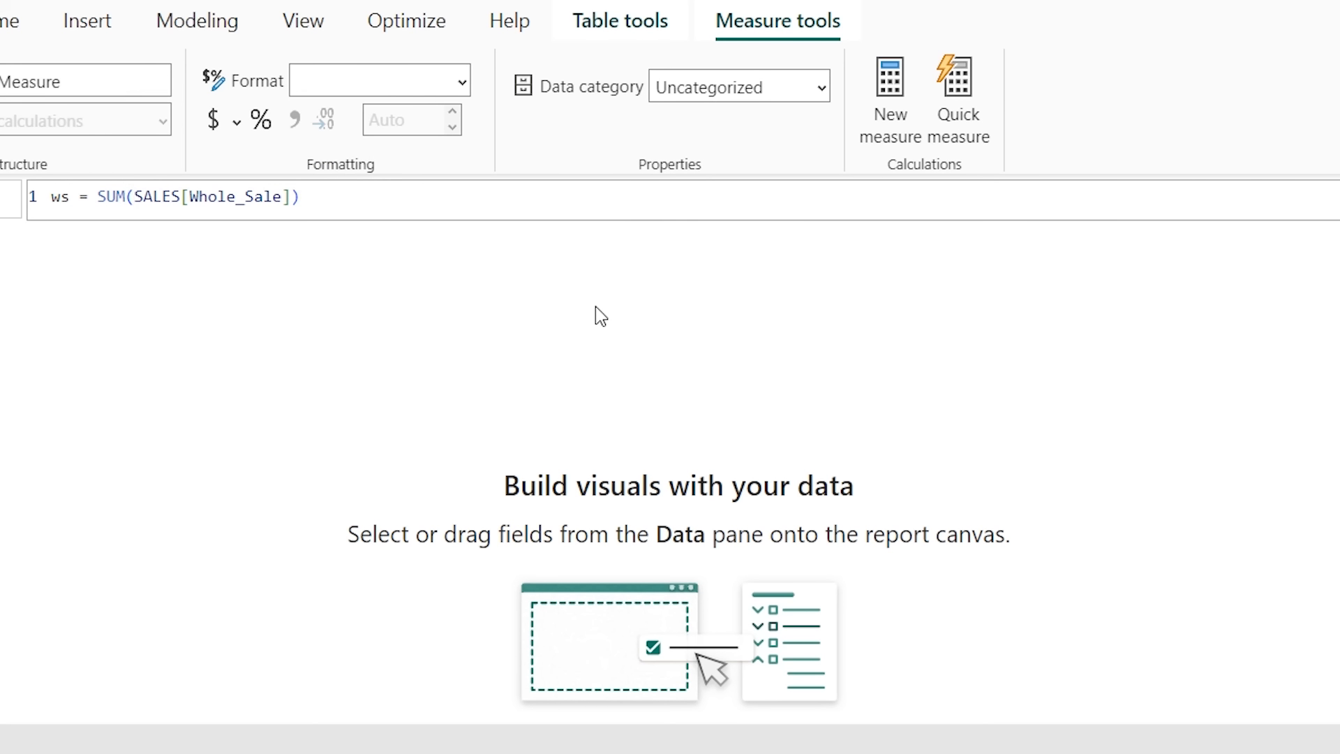
key(Return)
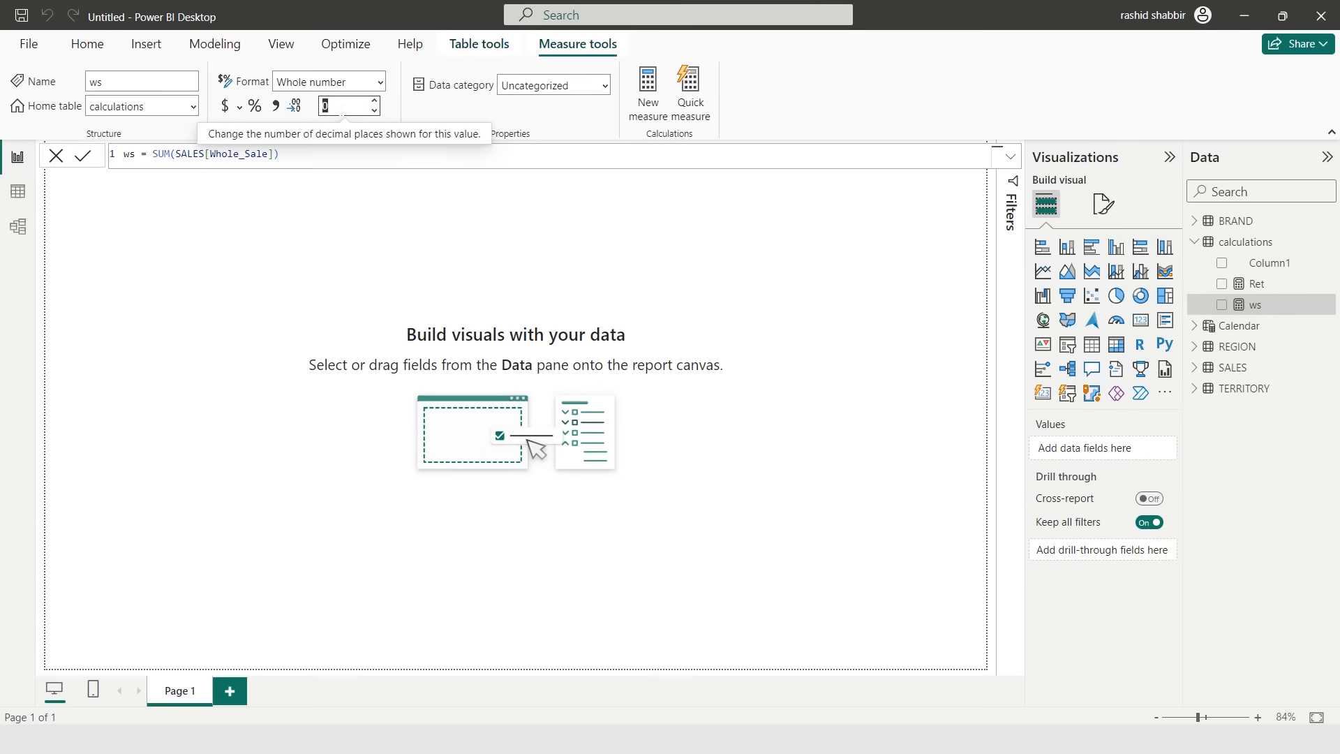
key(Return)
- Add a measure Total Sales = [Ret]+[ws] to the calculations table and set it to 1 decimal place
right_click(1245, 242)
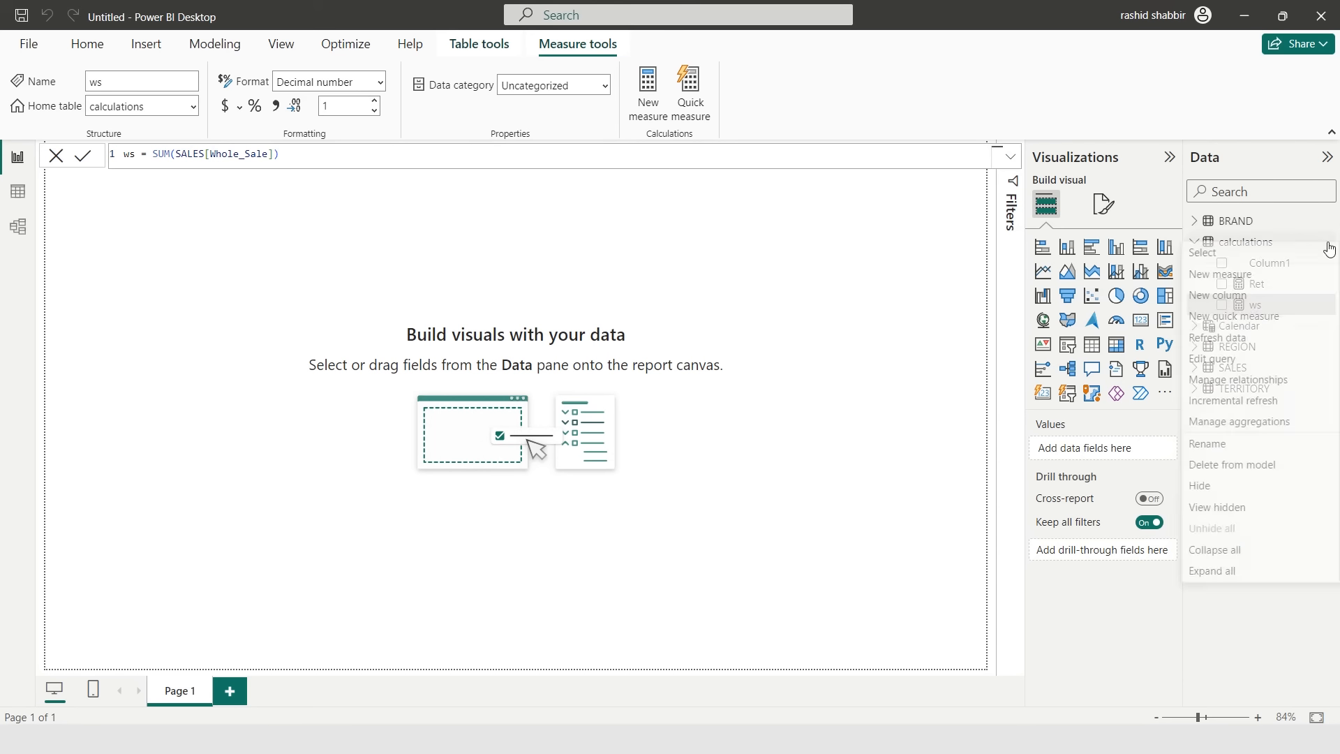
click(1221, 274)
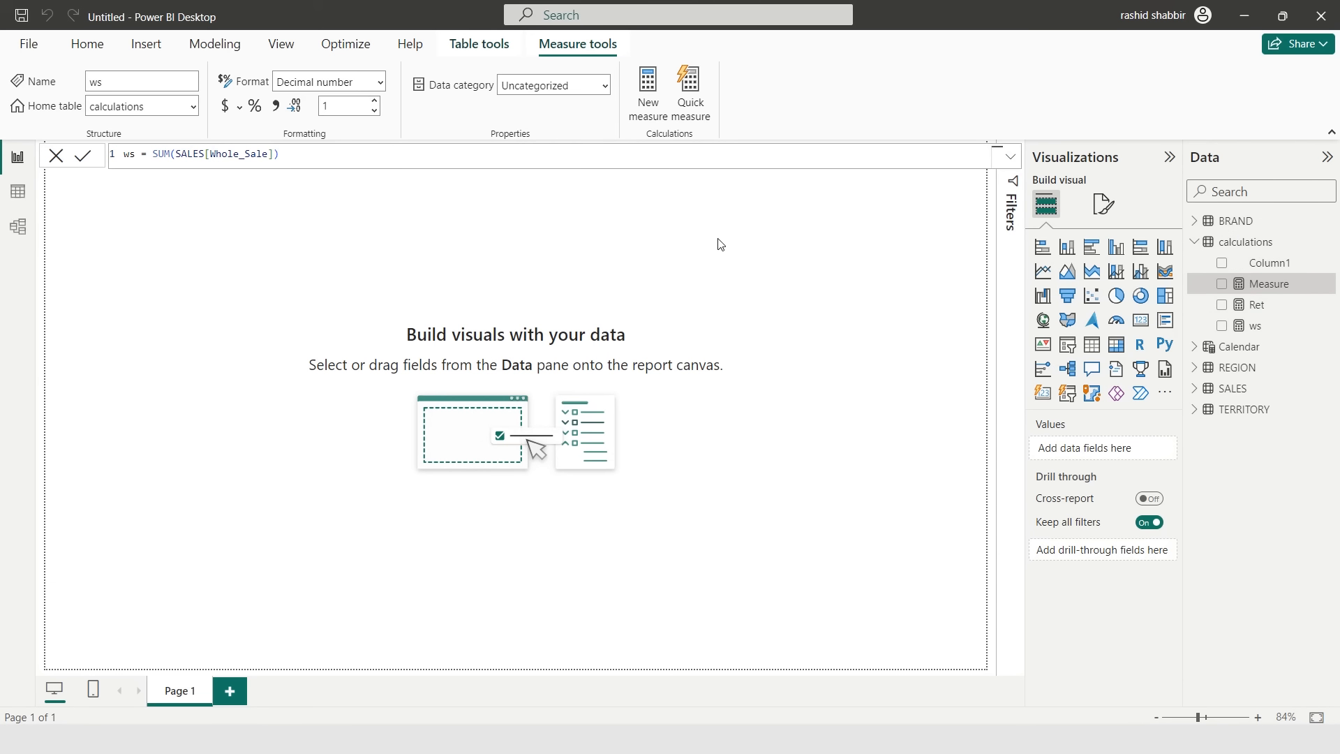
text(Total Sales = )
text([Re)
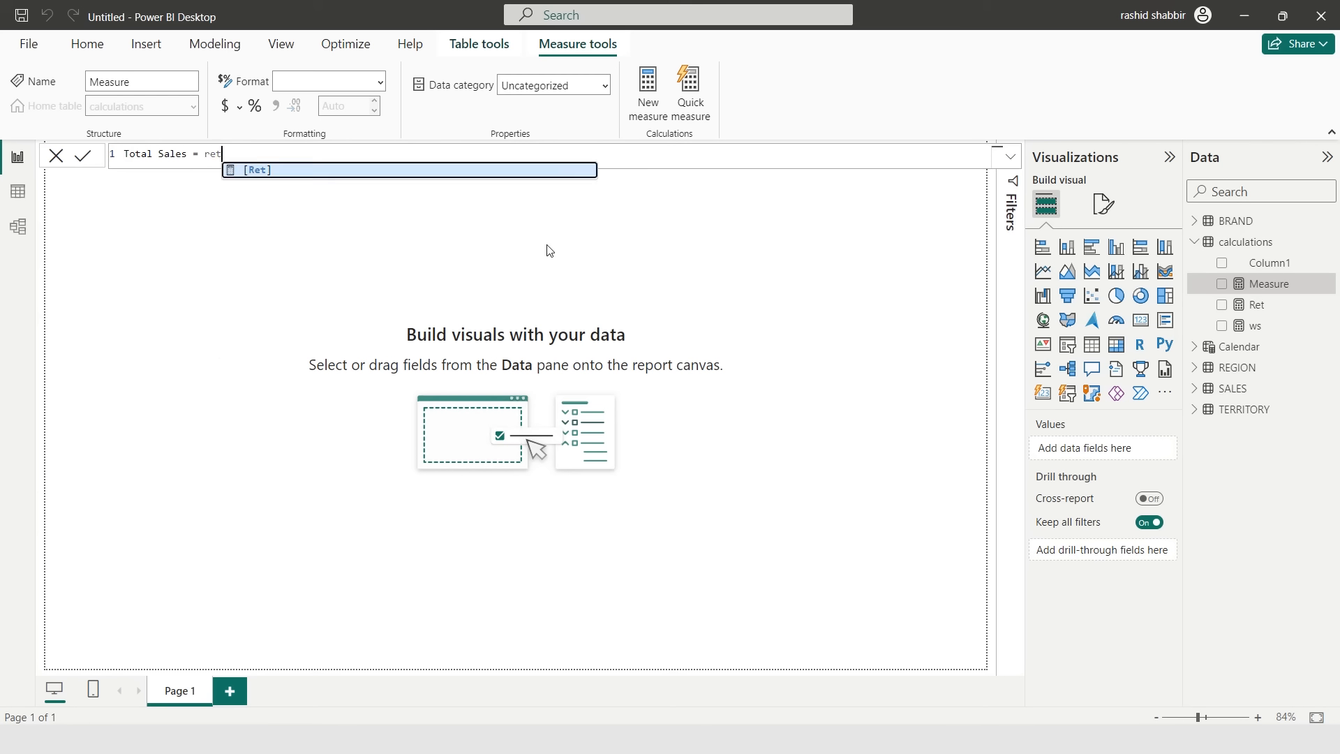
key(Tab)
text(+)
text([w)
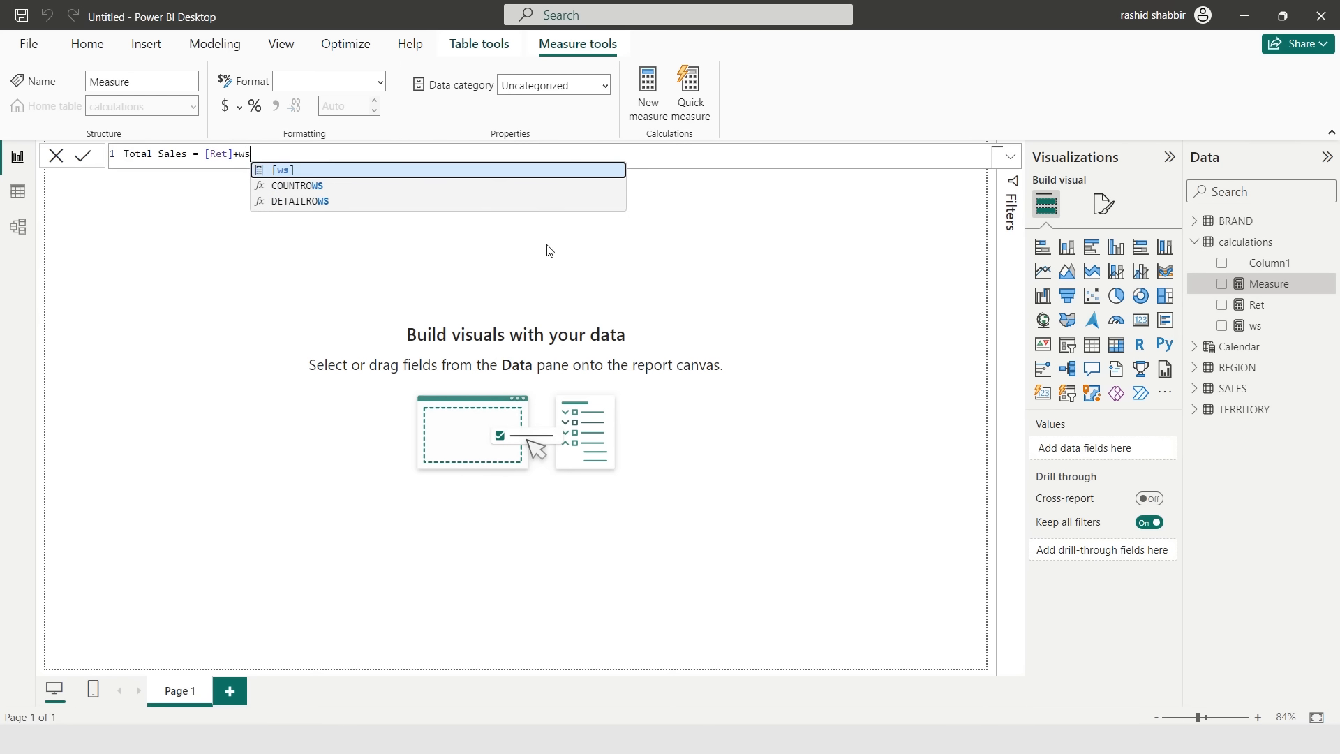
key(Tab)
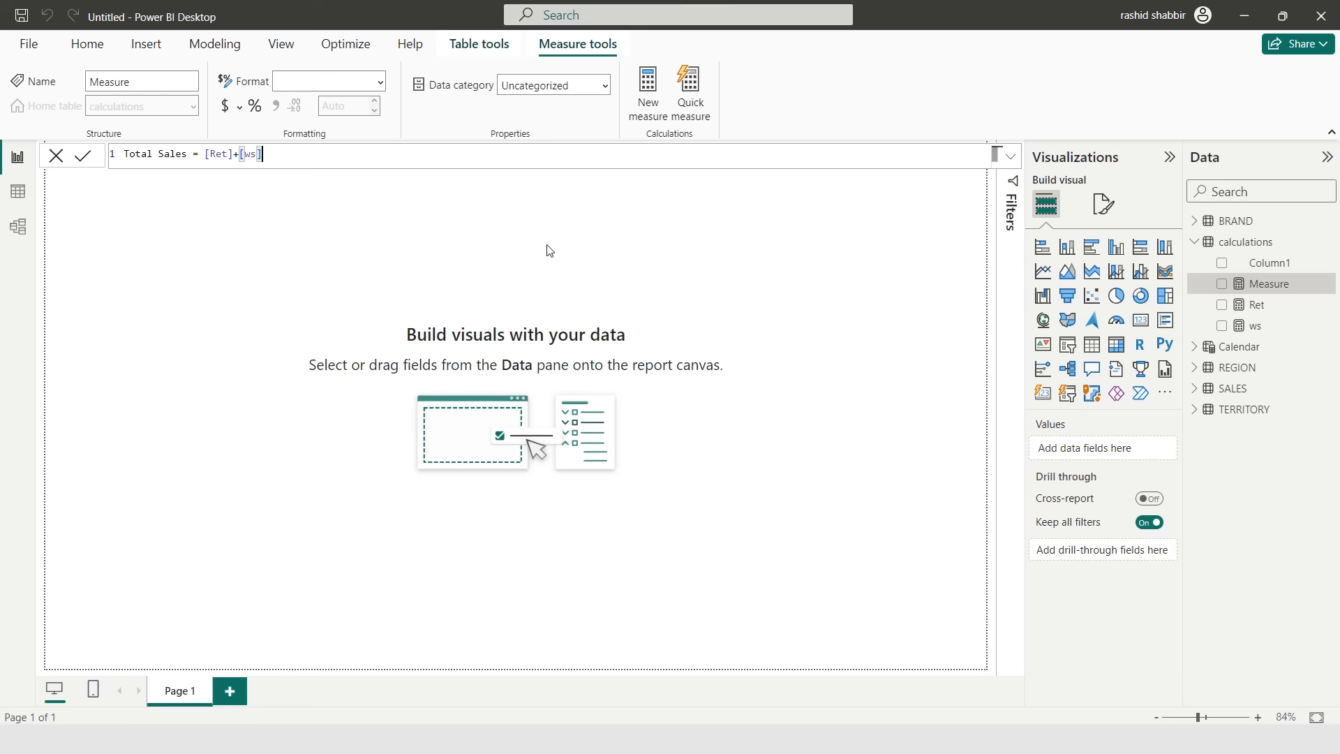
key(Return)
click(342, 105)
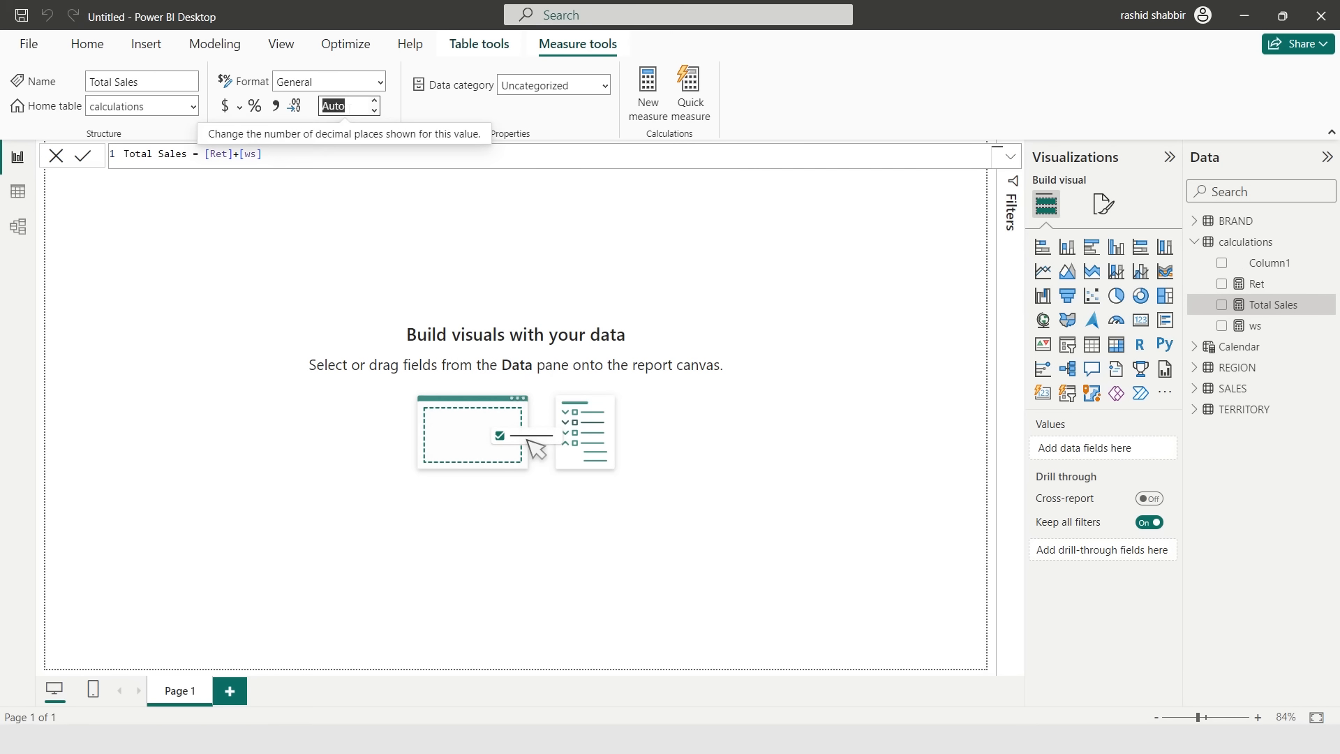
text(1)
key(Return)
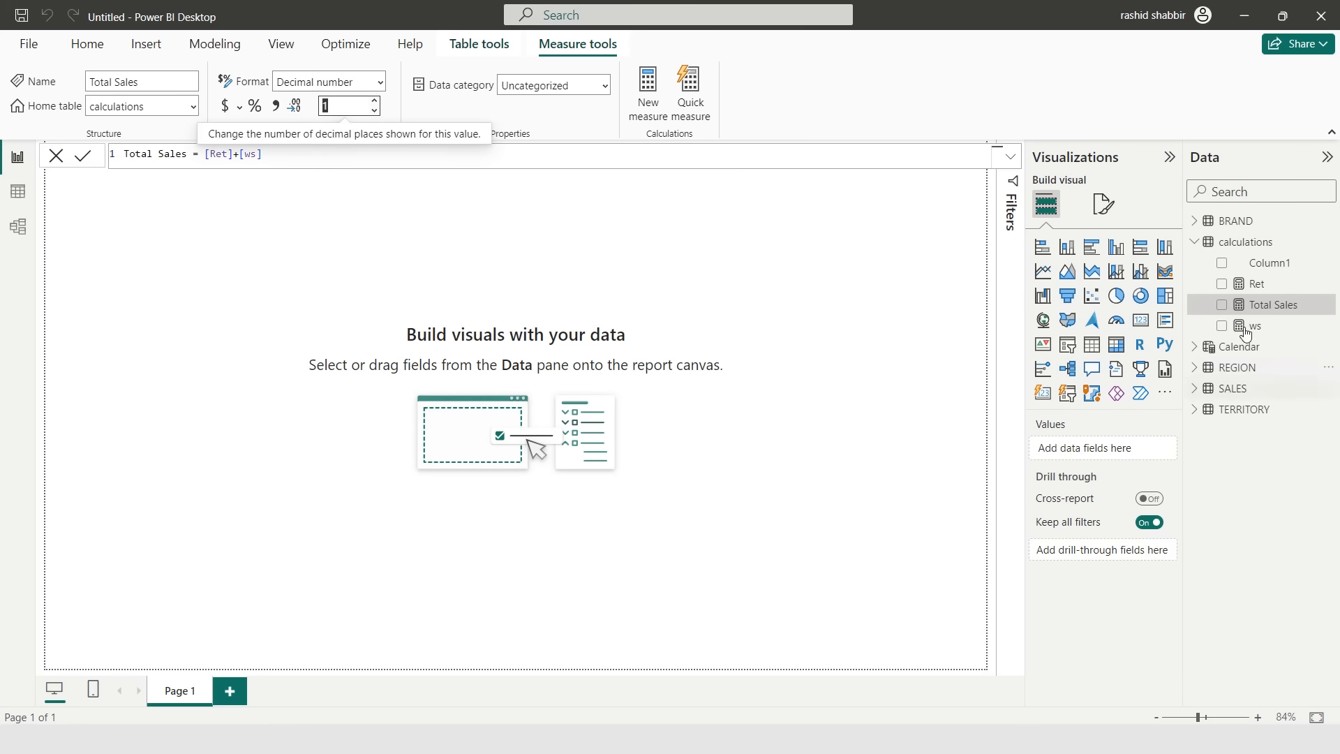
- Add a measure # Regions = COUNT(REGION[RegionCode]) to the calculations table
click(1330, 245)
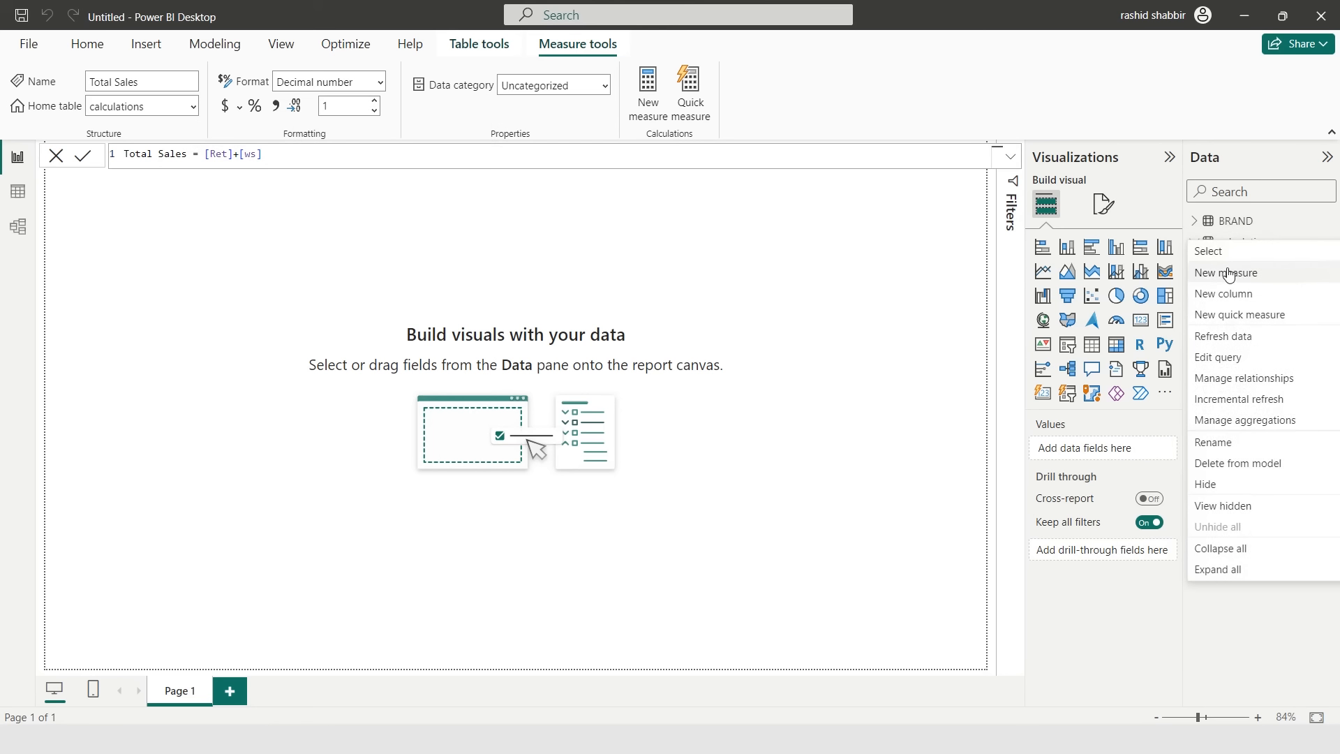
key(Escape)
text(# R)
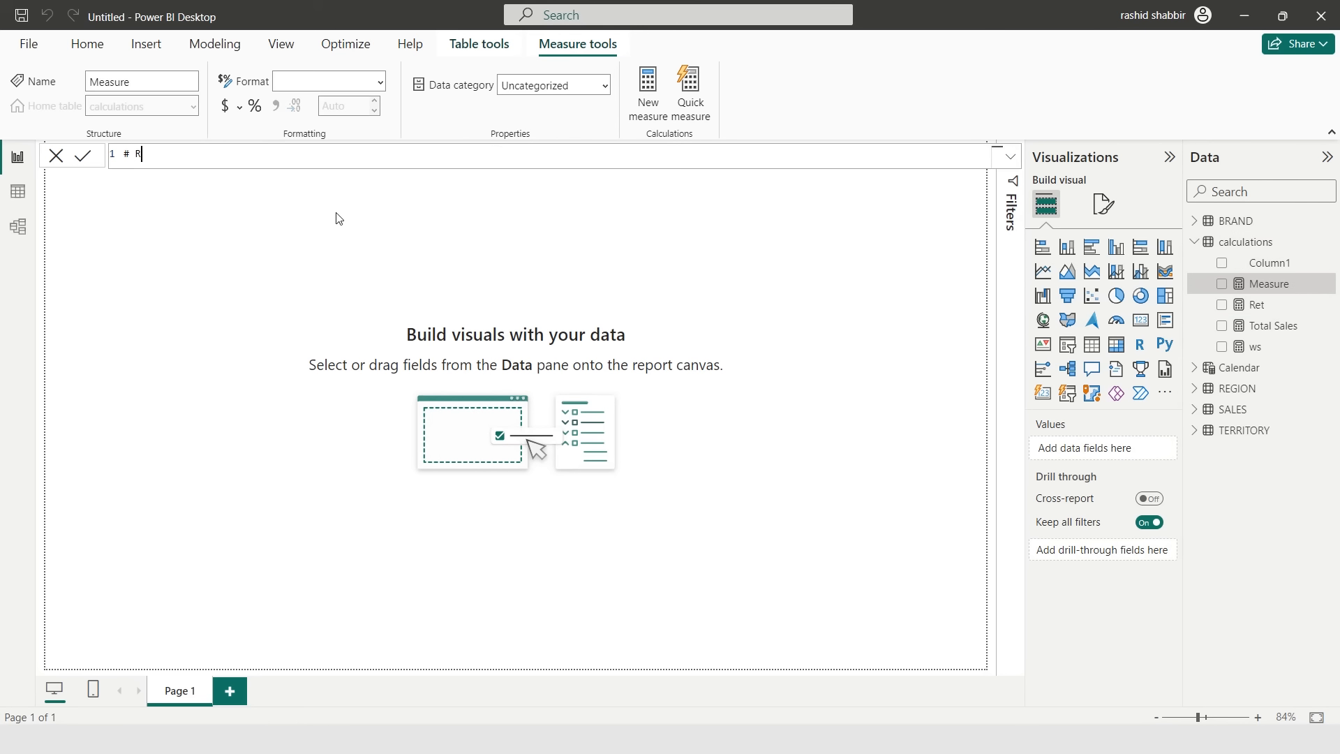
text(egions = coun)
key(Tab)
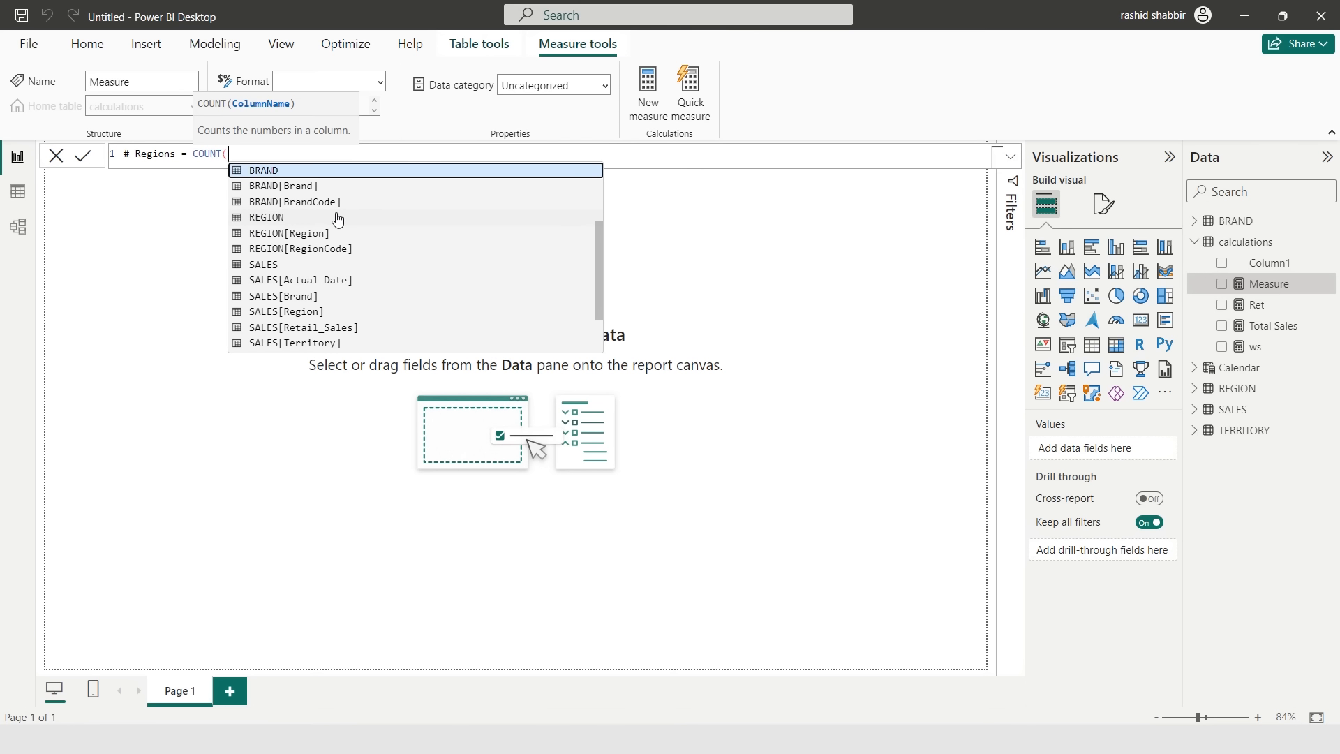
text(regionc)
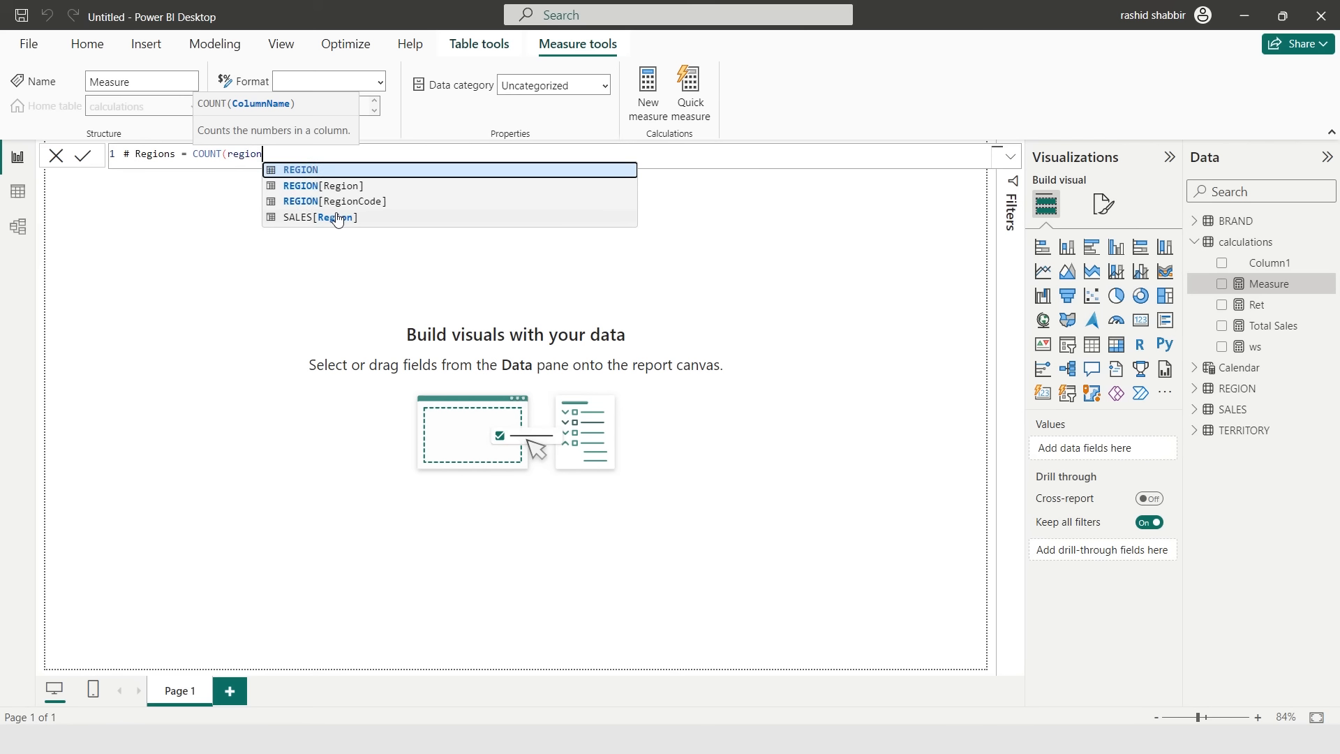
key(Tab)
text())
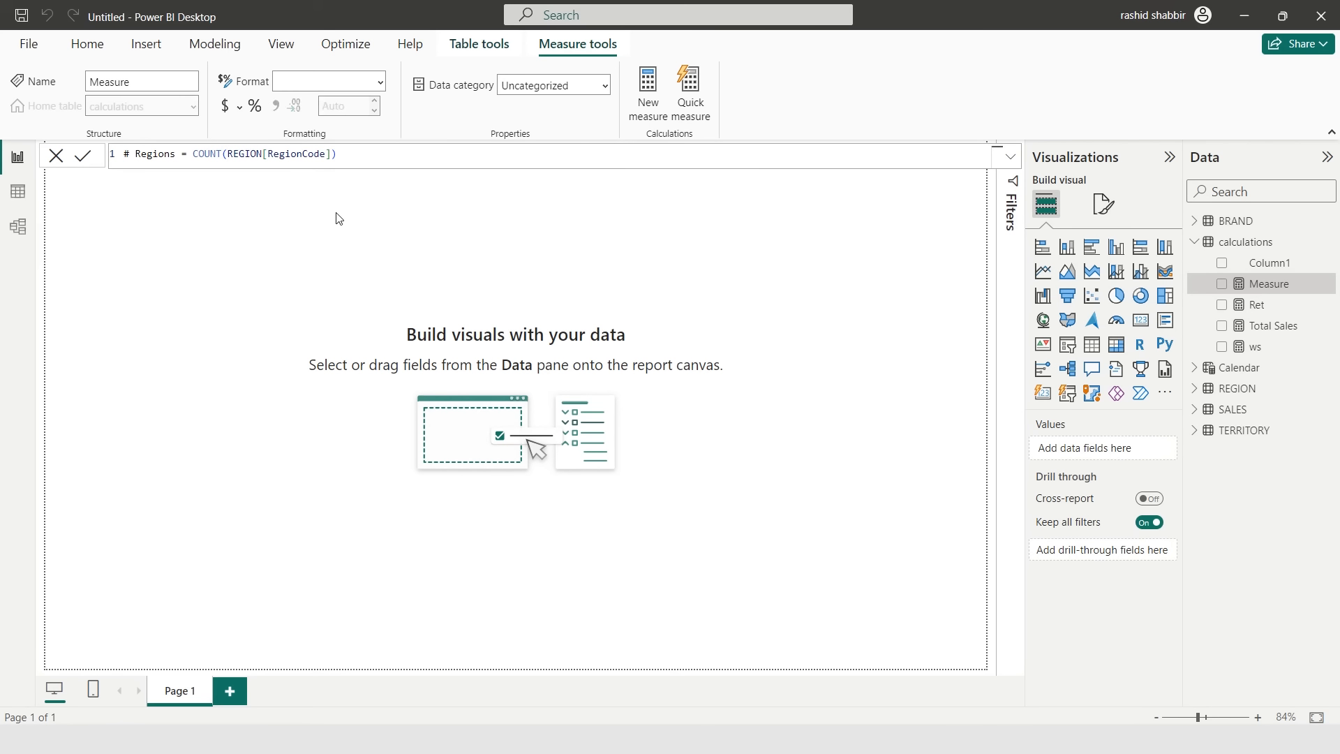
key(Return)
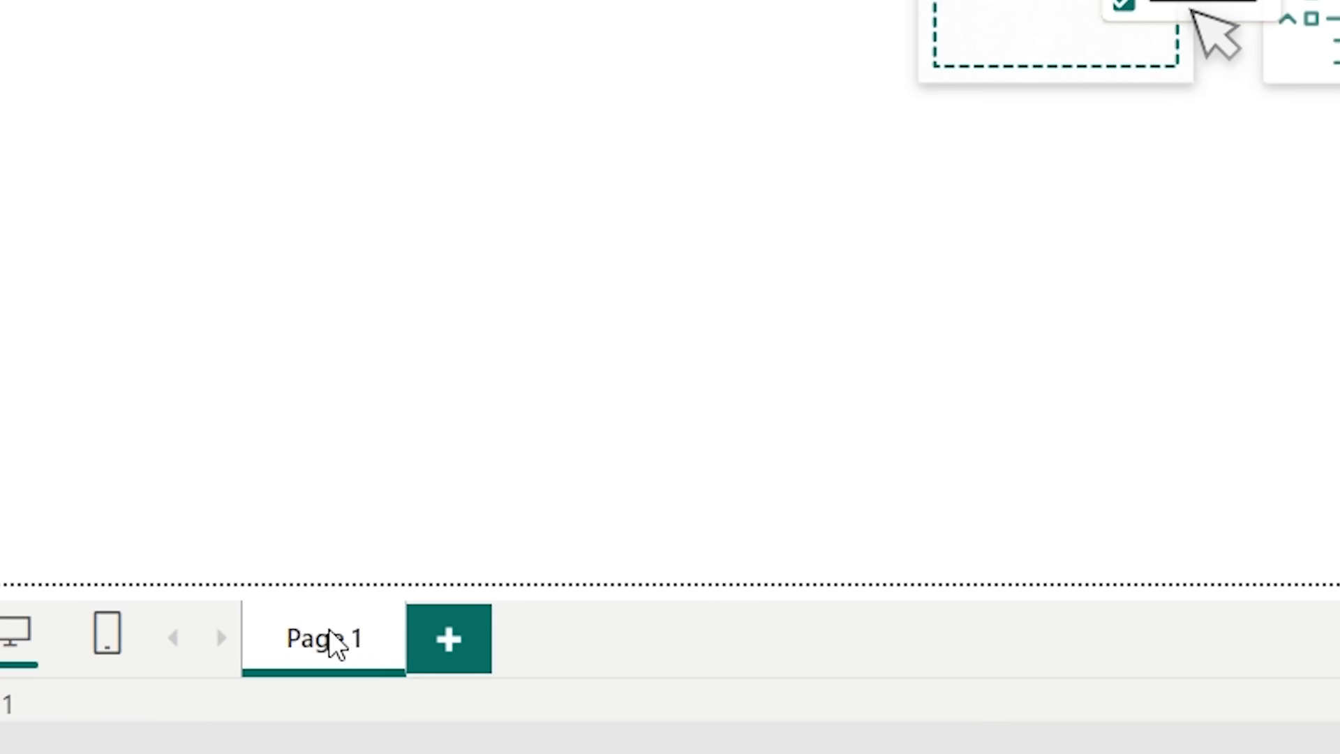
- Rename the report page to HistoricalAna
double_click(183, 689)
text(Hist)
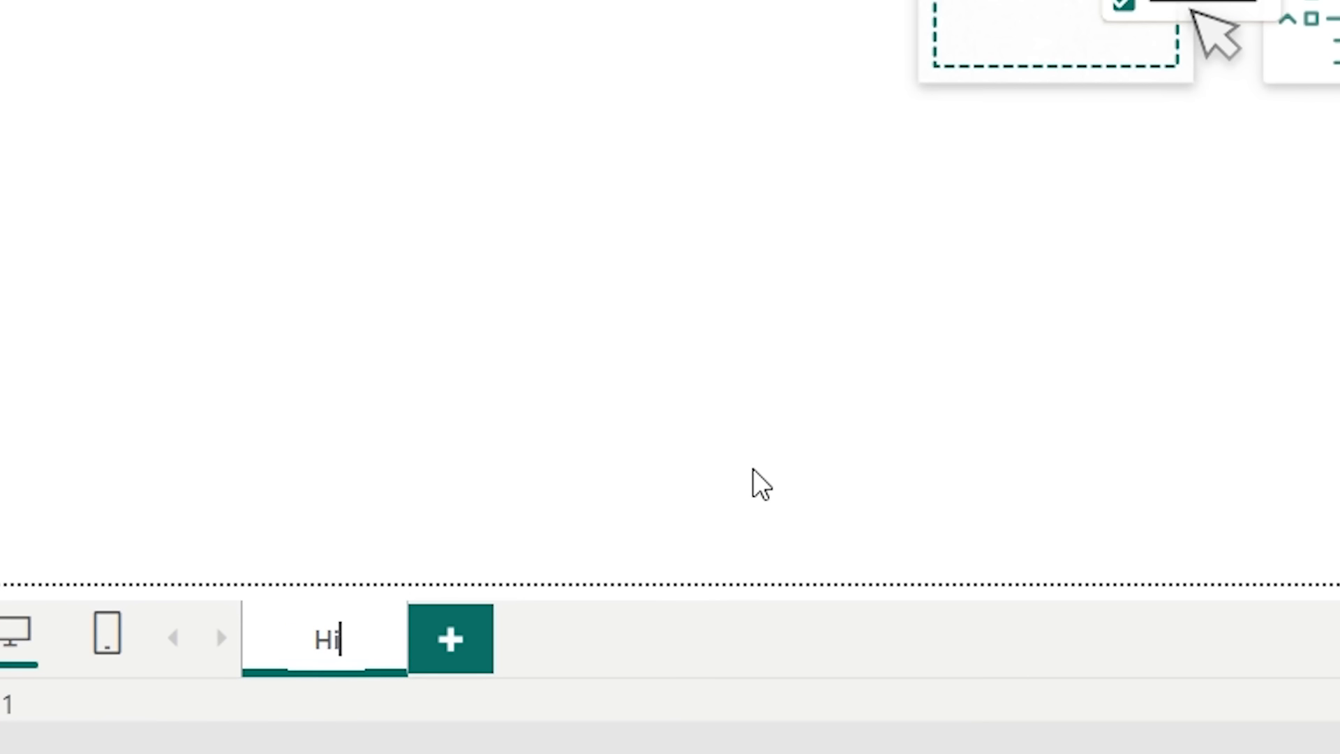
text(oricalAna)
key(Return)
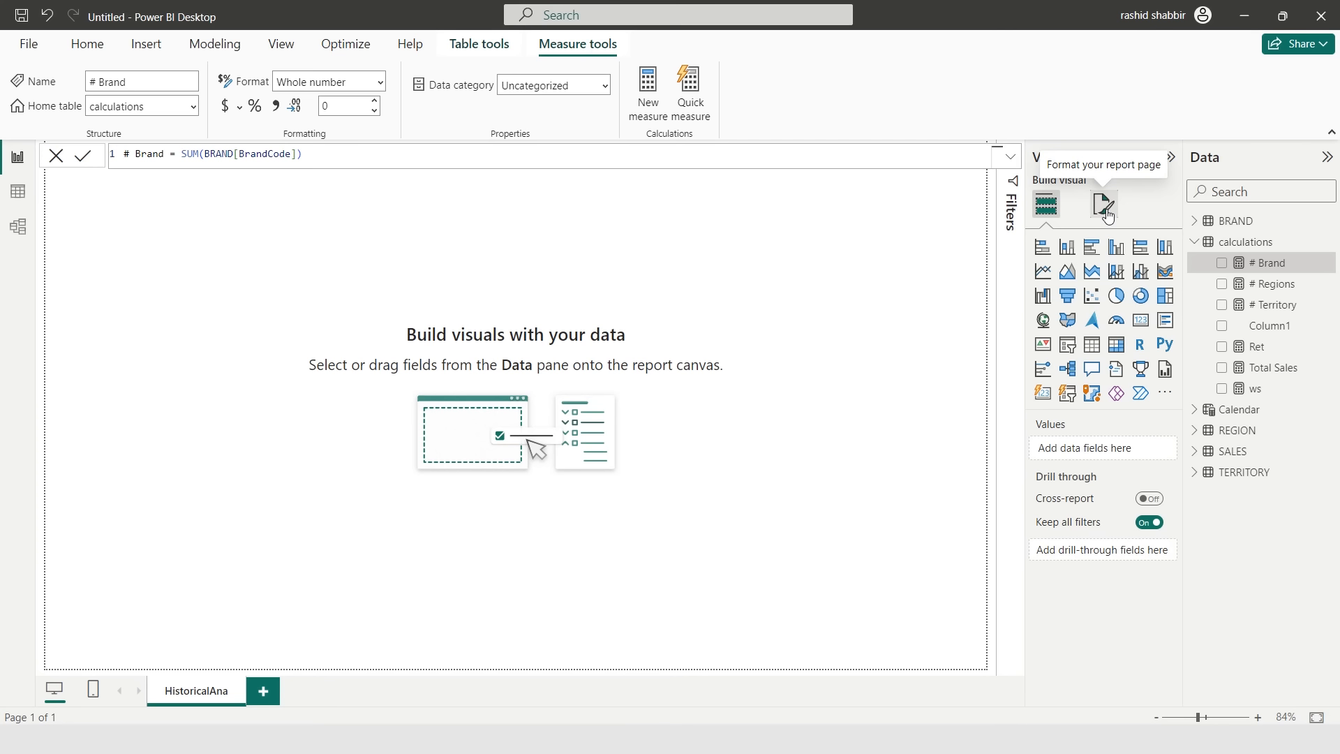
- Set the page canvas background to light grey with 50% transparency
click(1107, 210)
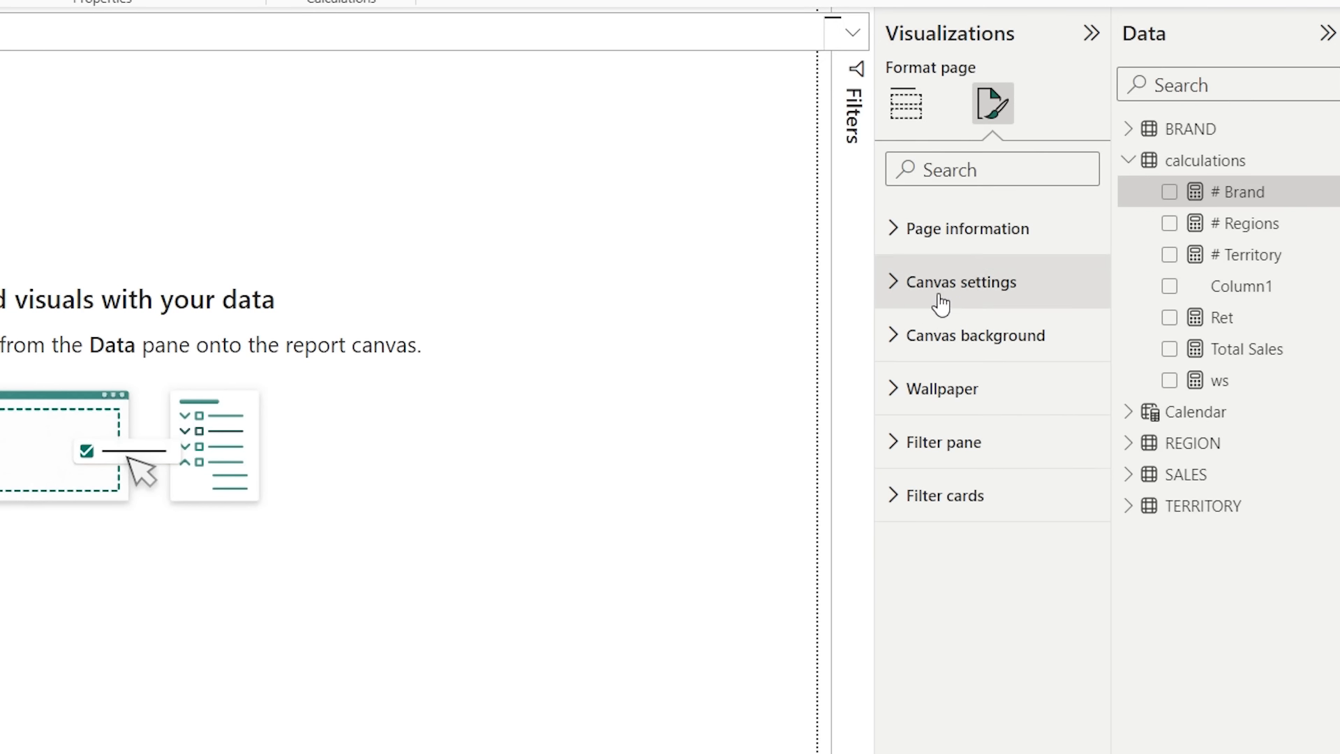
click(897, 336)
click(949, 423)
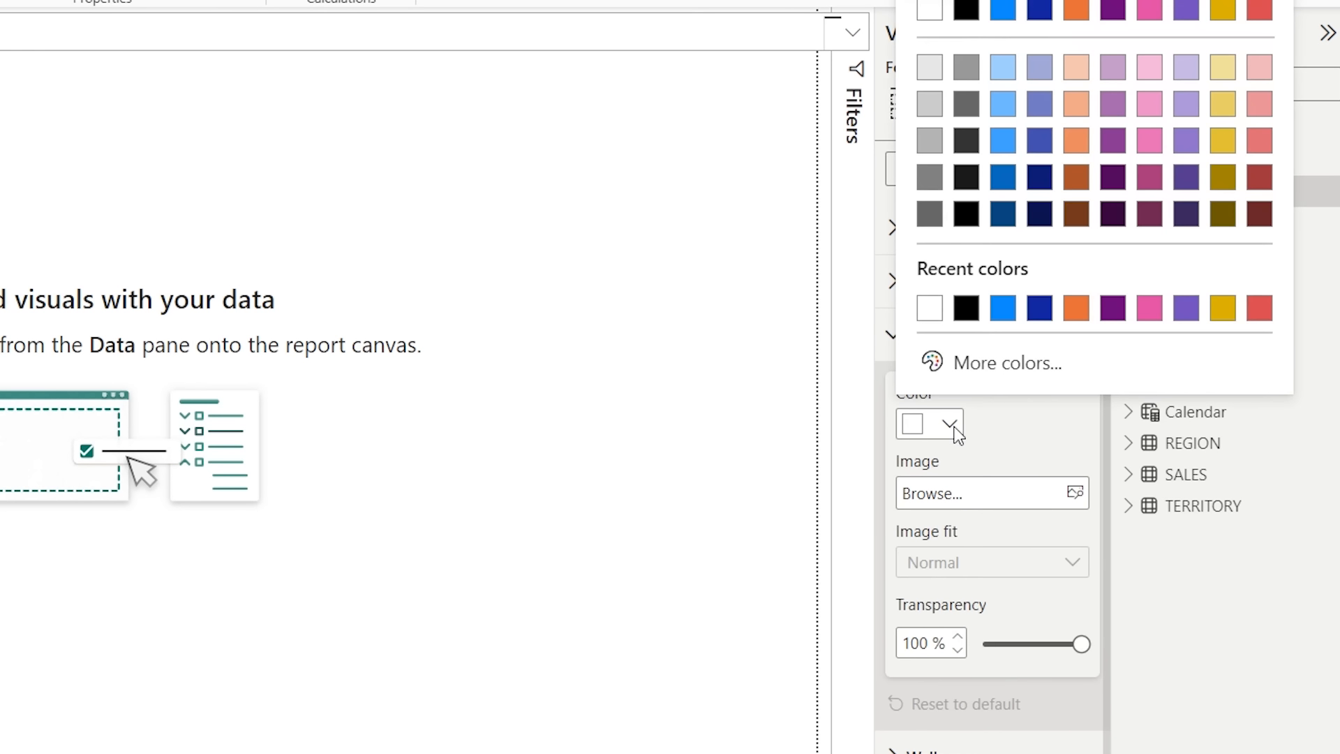
click(929, 68)
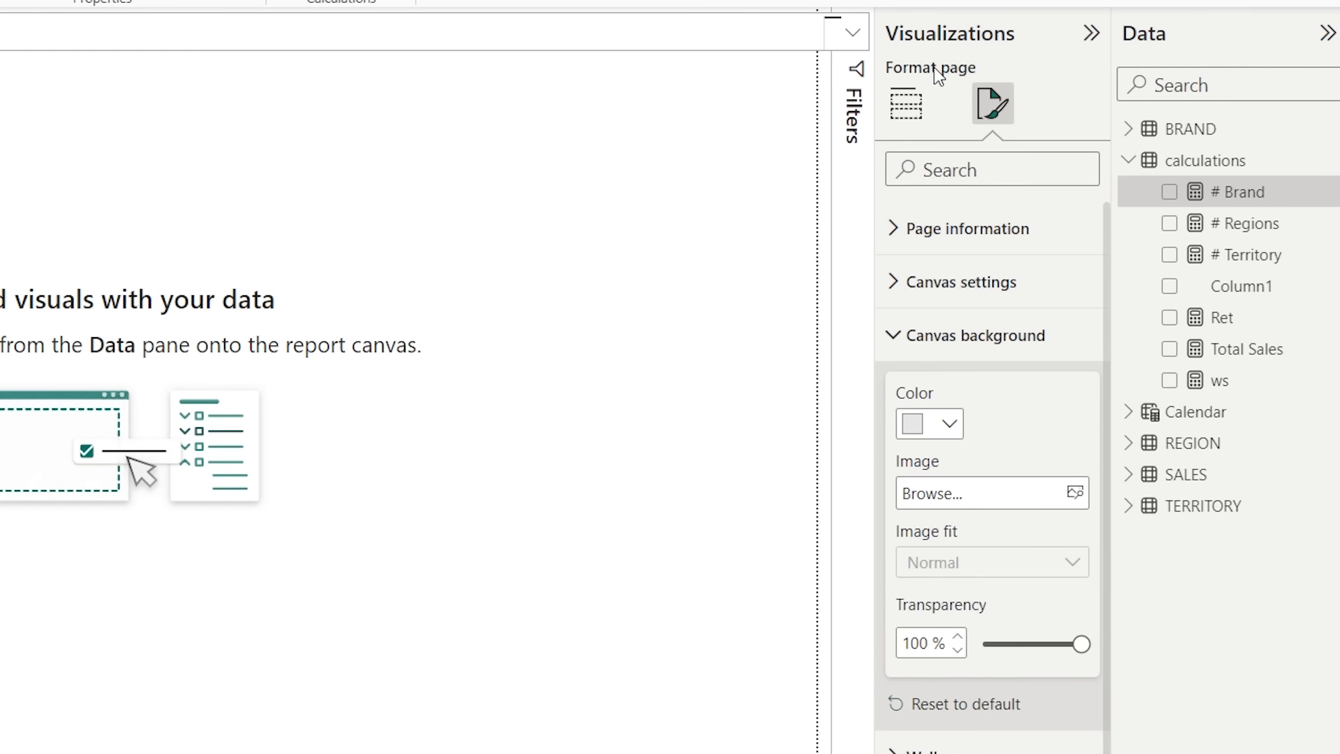
double_click(915, 643)
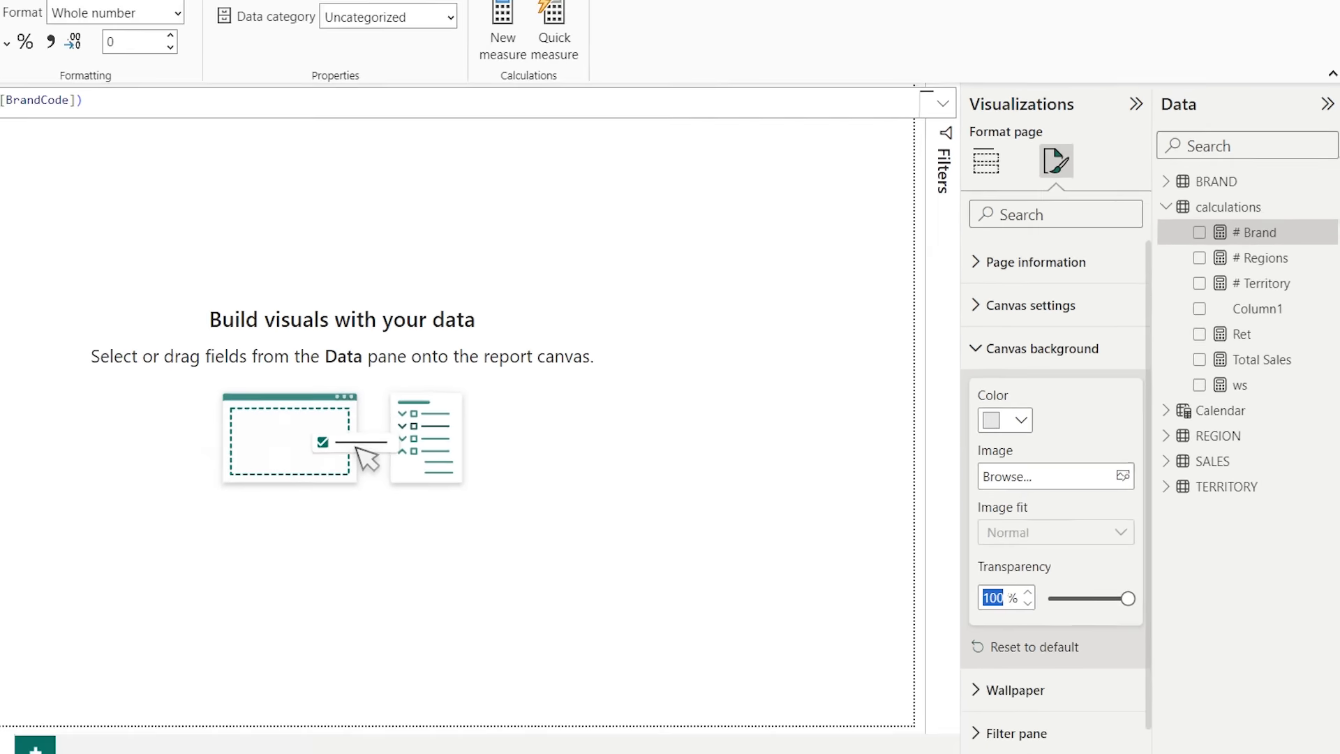
text(50)
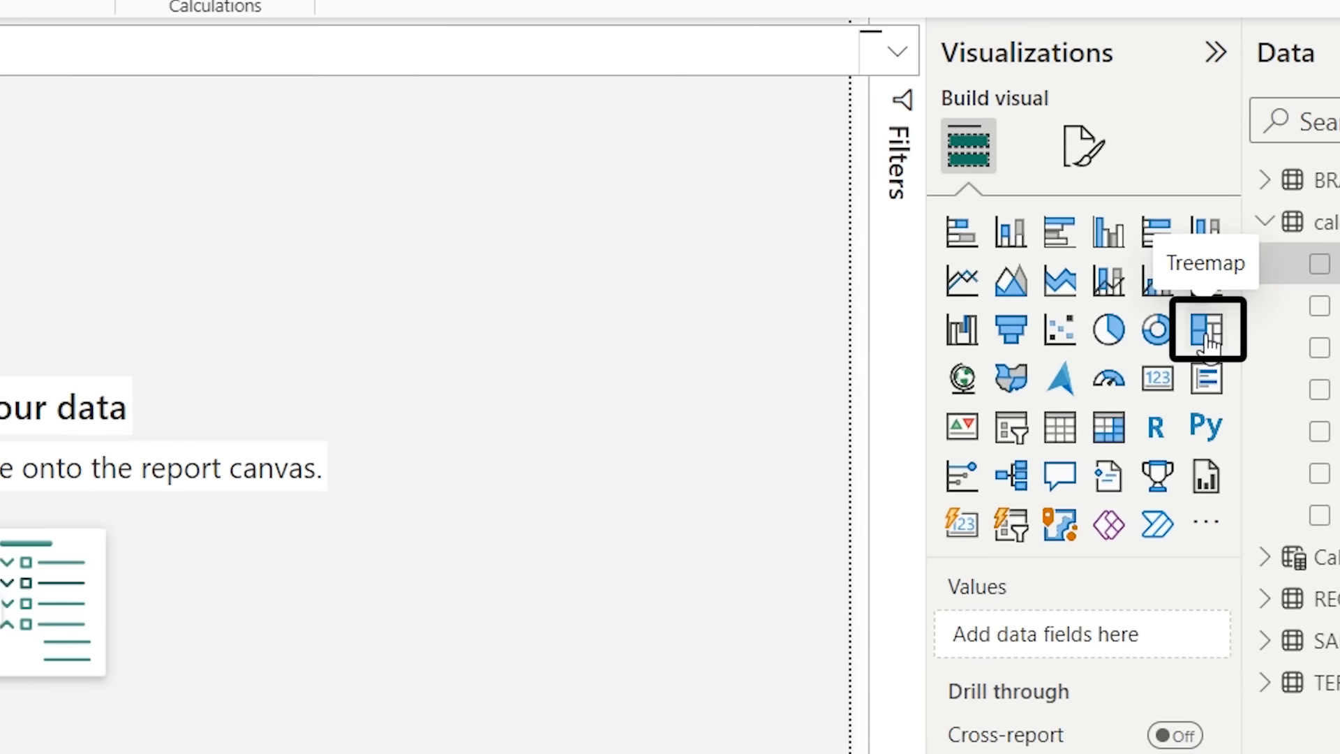
- Insert a treemap showing Total Sales by REGION Region
click(1205, 340)
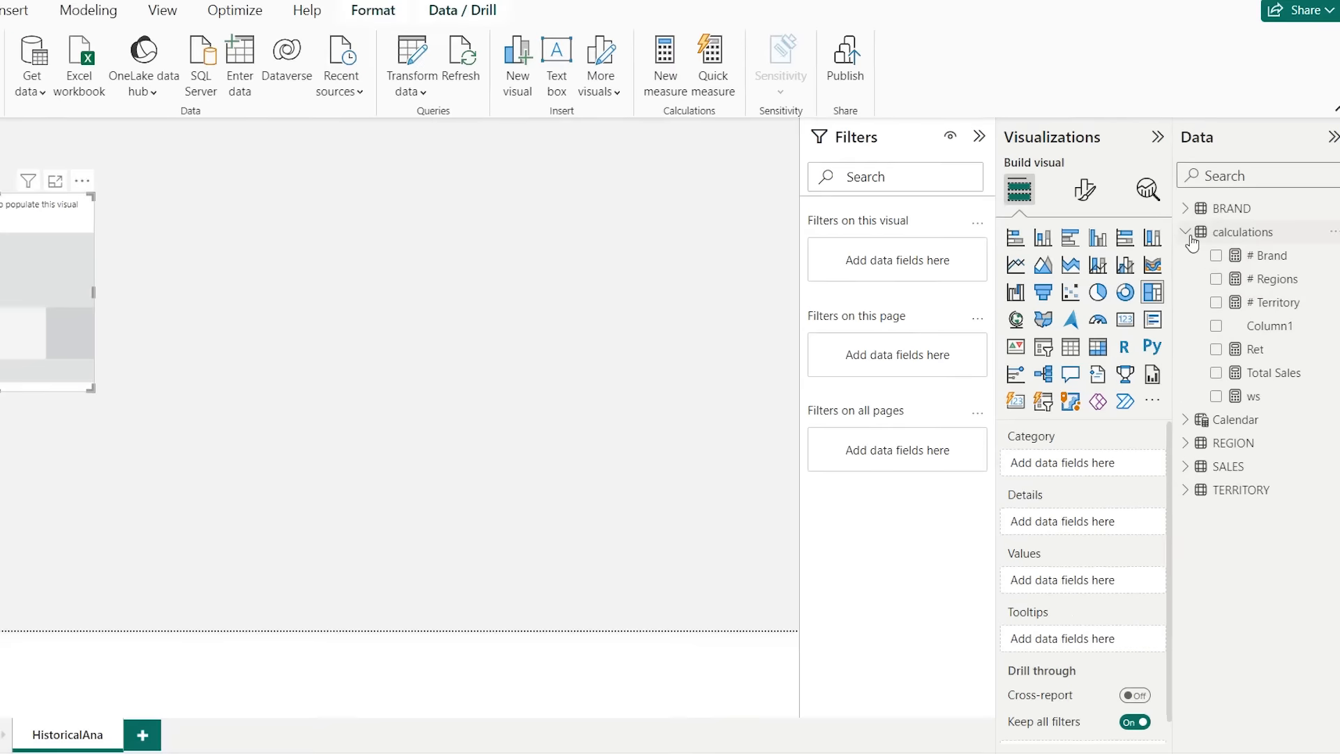
click(1264, 222)
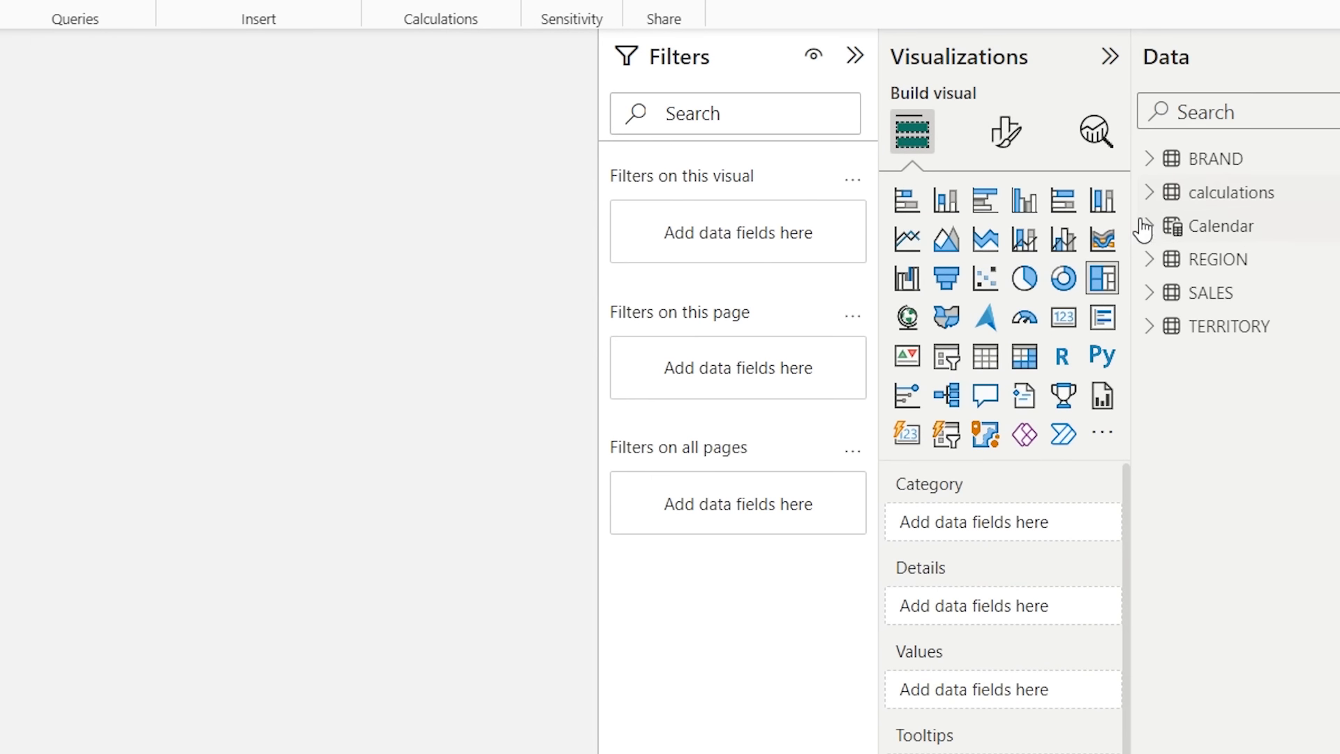
click(1149, 259)
drag(1265, 294, 1005, 523)
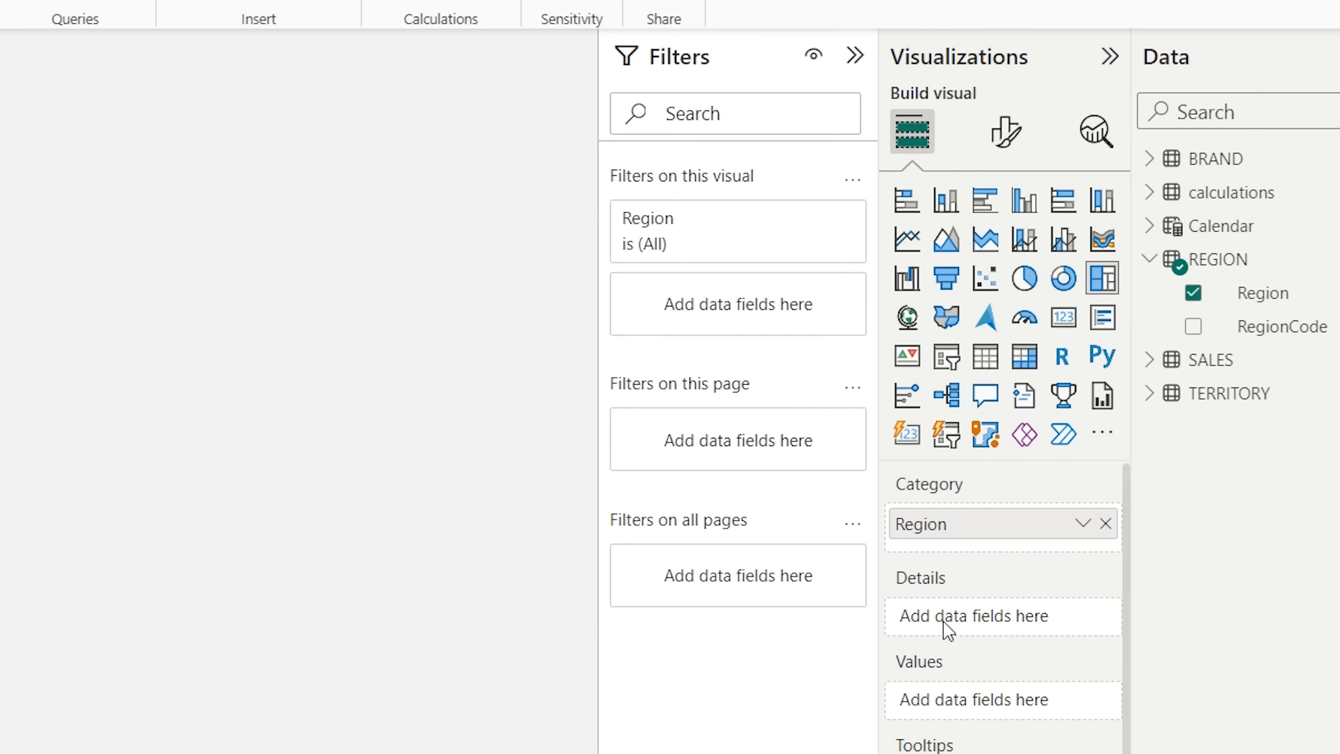
click(1149, 198)
drag(1263, 398, 1019, 706)
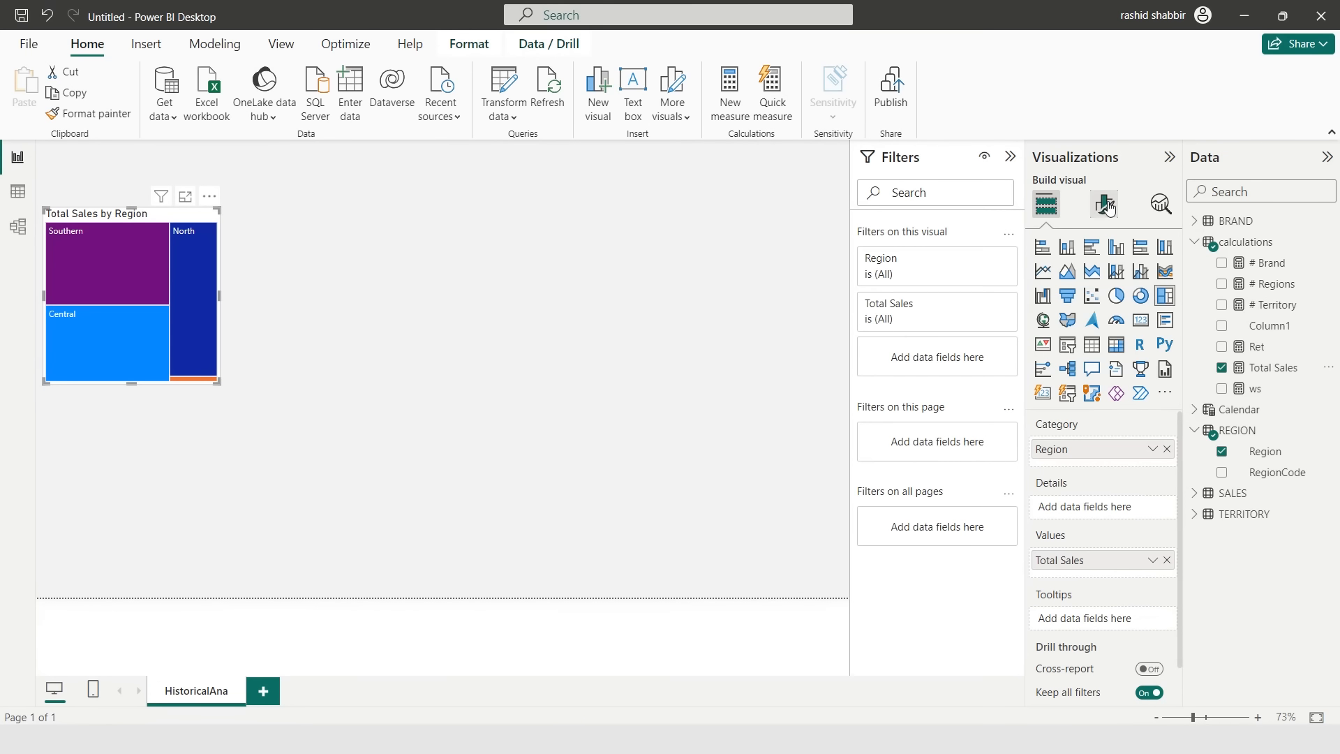
- Turn on the treemap's data labels with display units None and bold text
click(1107, 206)
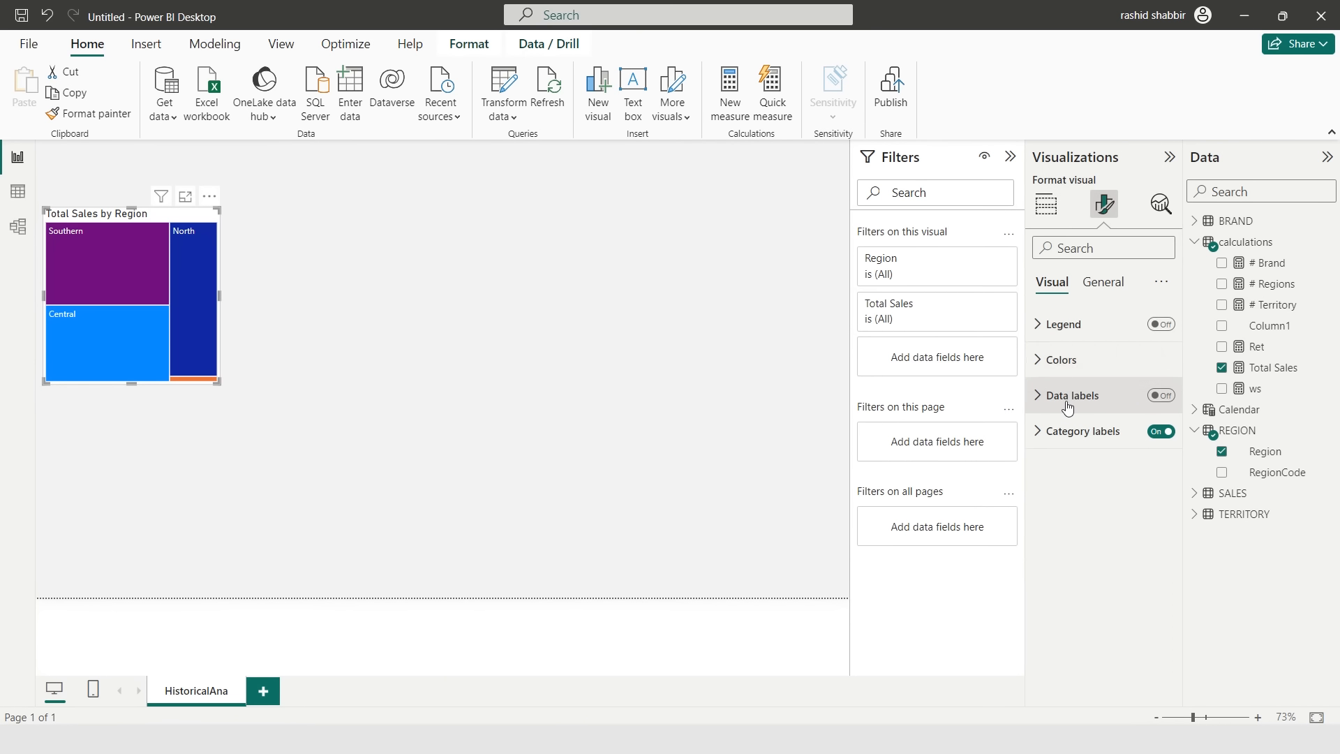
click(1161, 396)
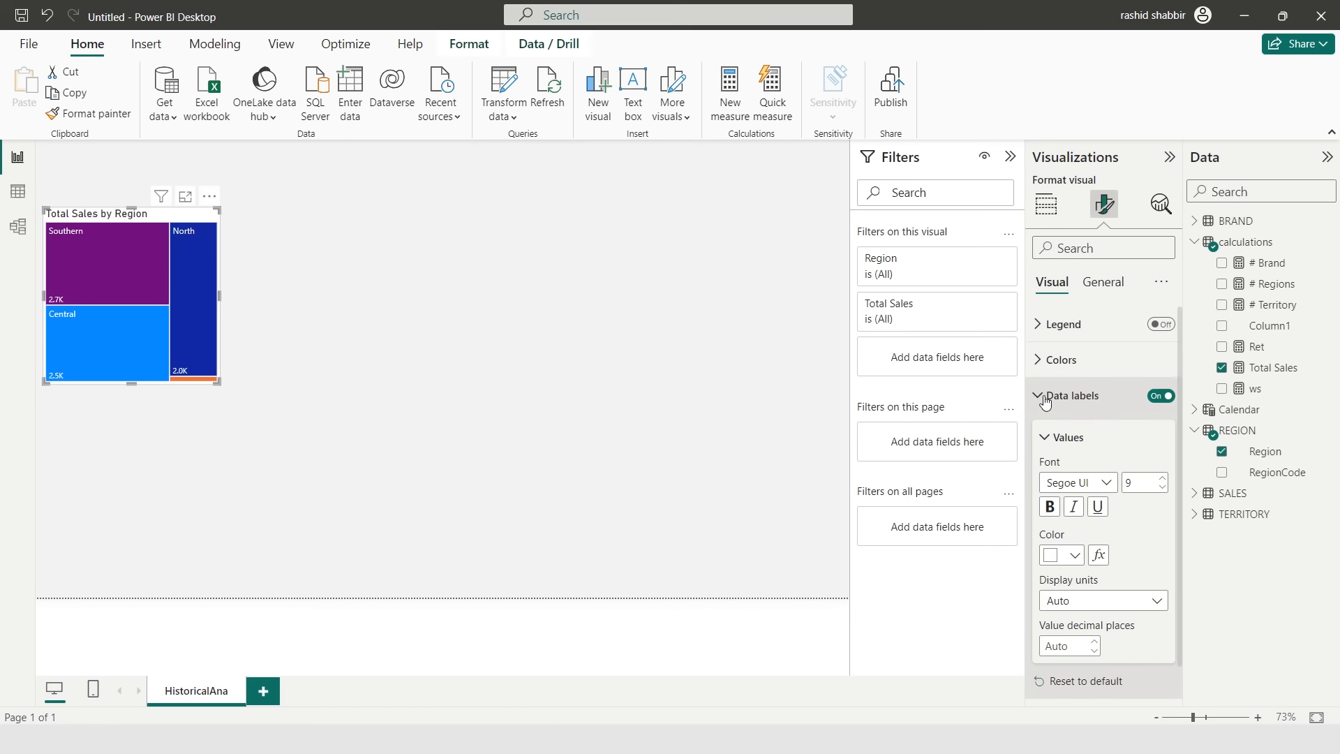
click(1154, 601)
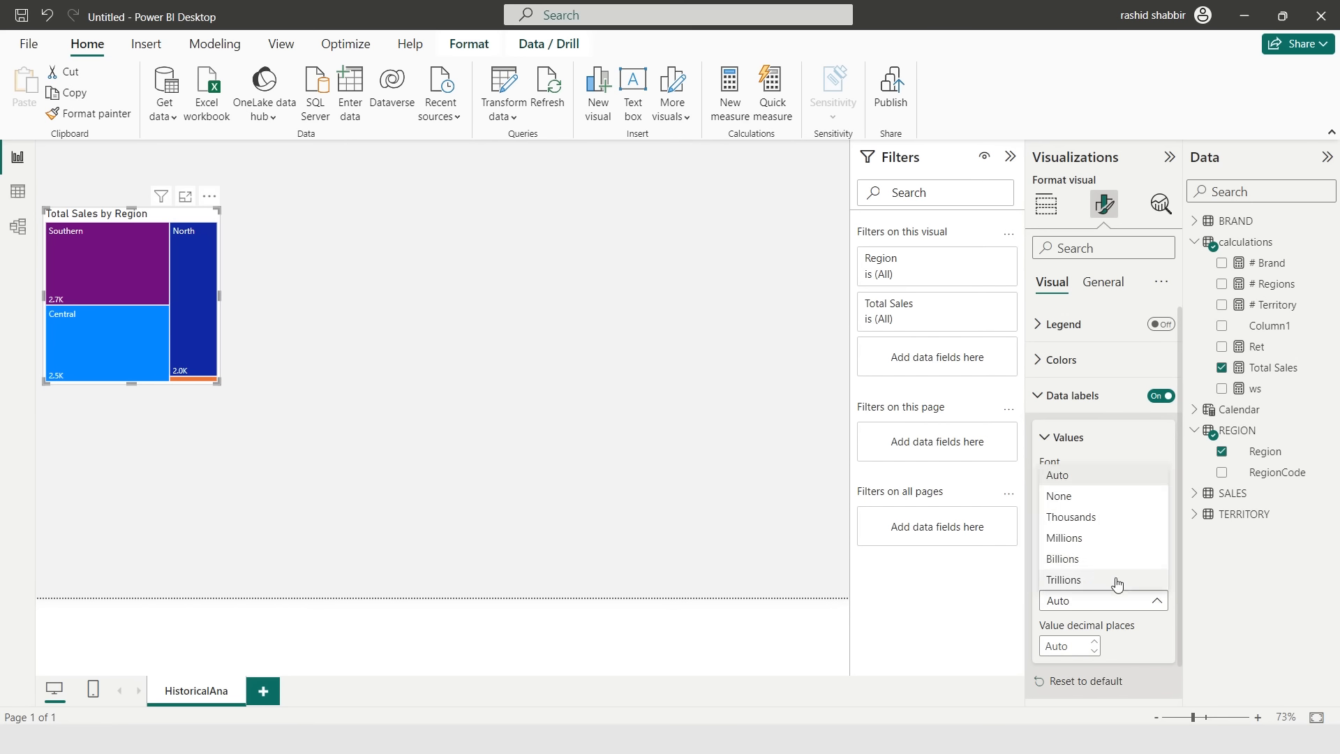
click(1075, 495)
click(1048, 507)
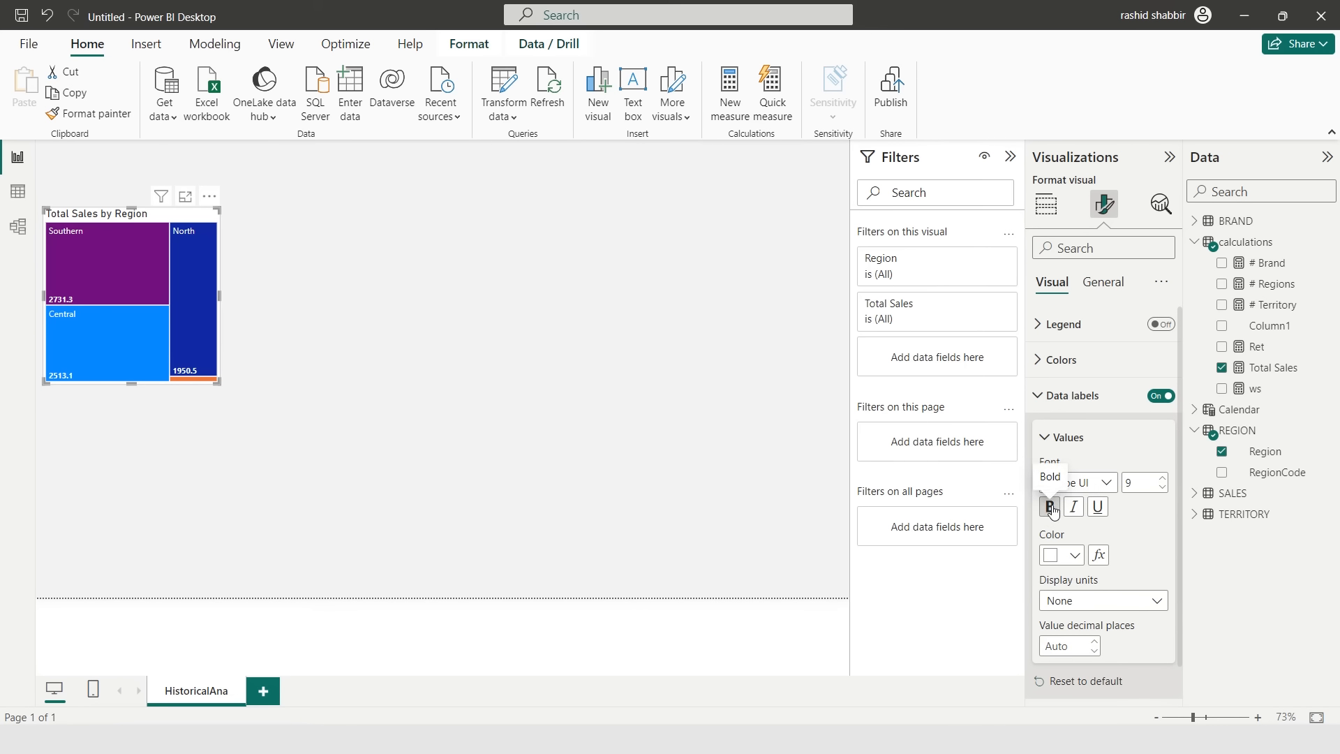
- Change the treemap title text to Sales By Region
click(1124, 284)
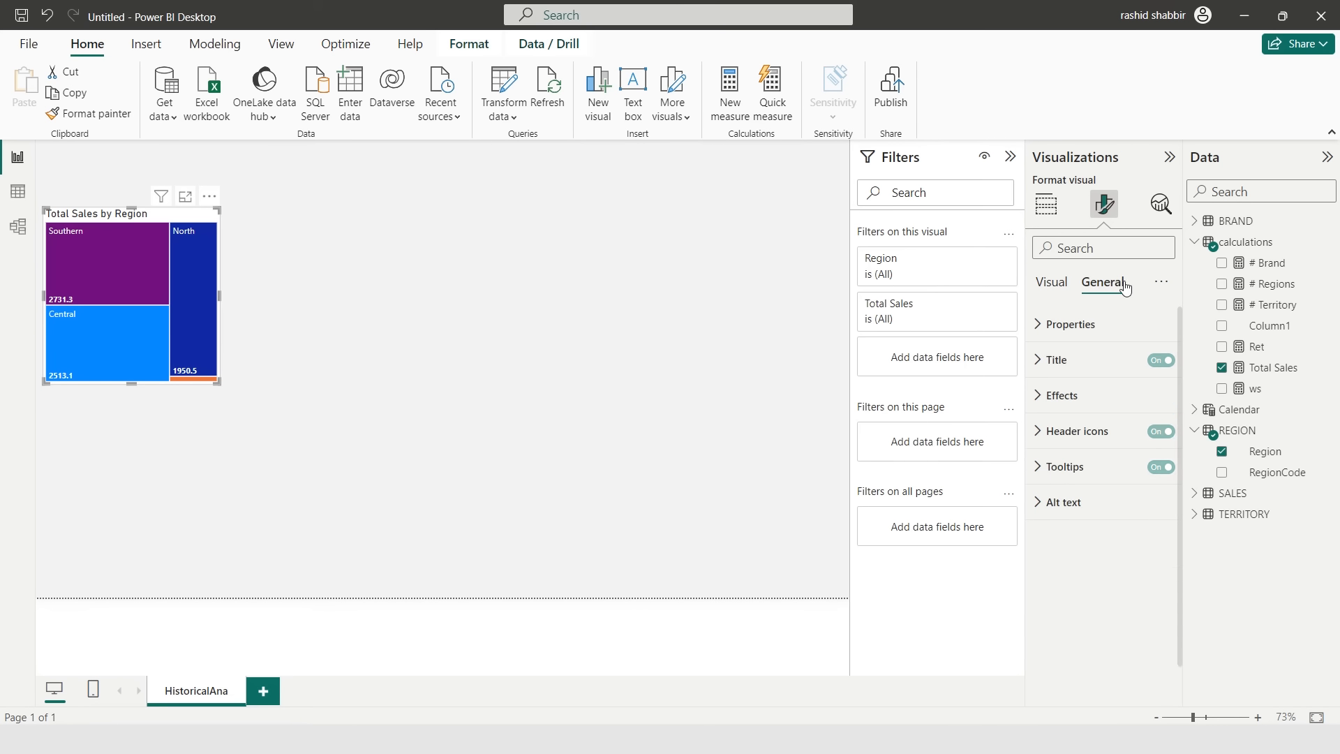
click(1042, 363)
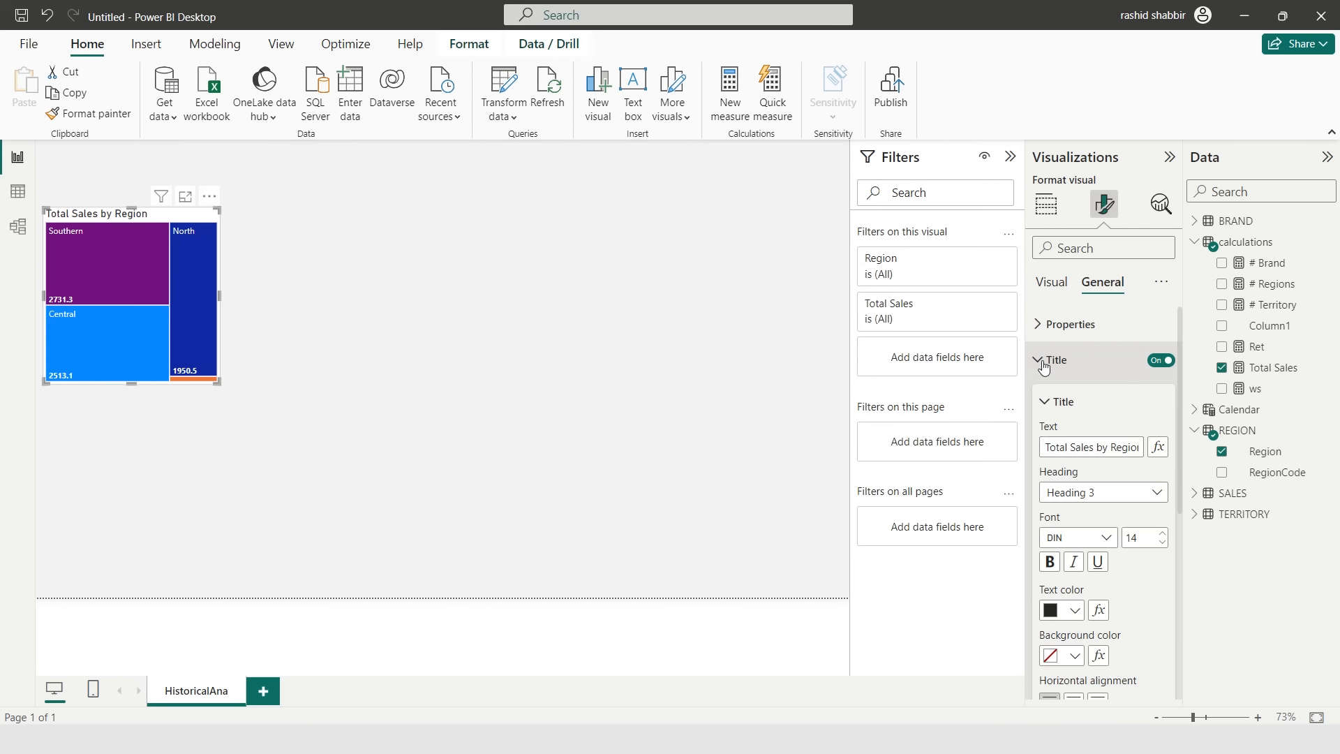
click(1088, 447)
key(ctrl+a)
text(Sa)
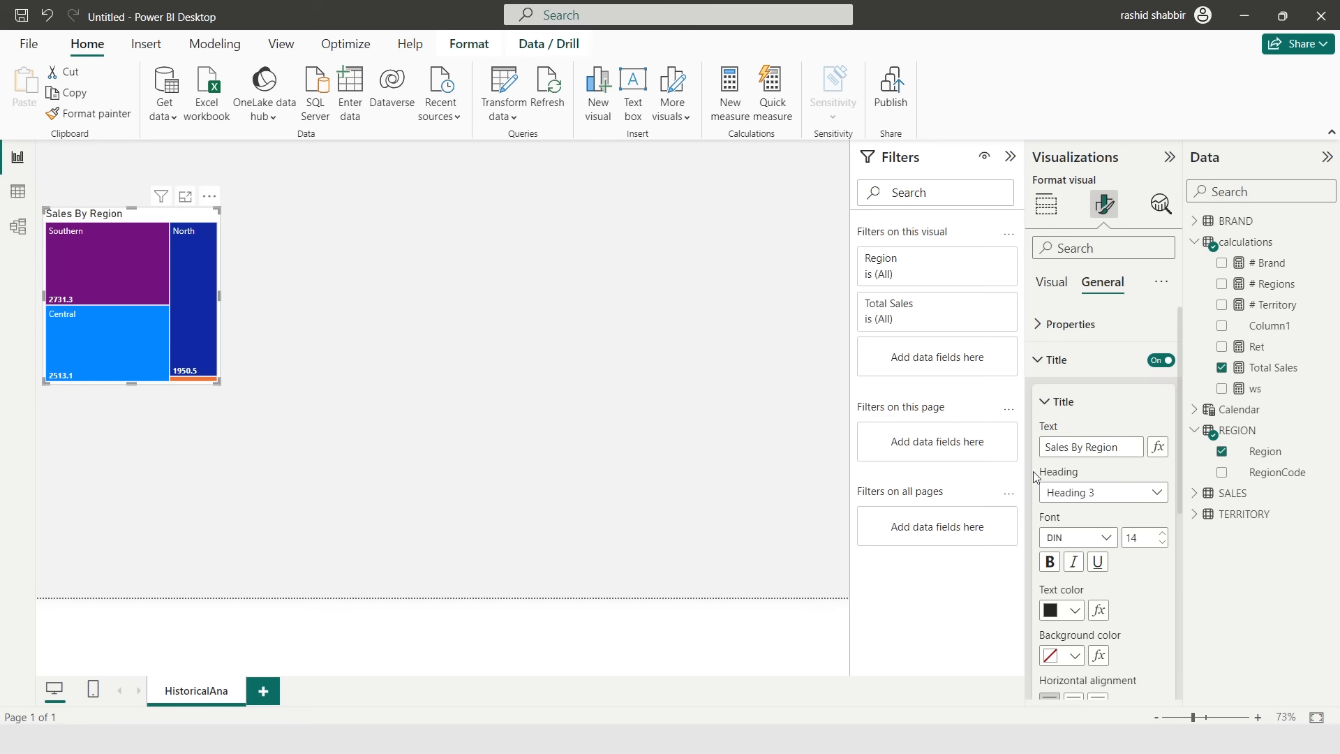
- Set the treemap title font to Arial and its text colour to white
click(1088, 537)
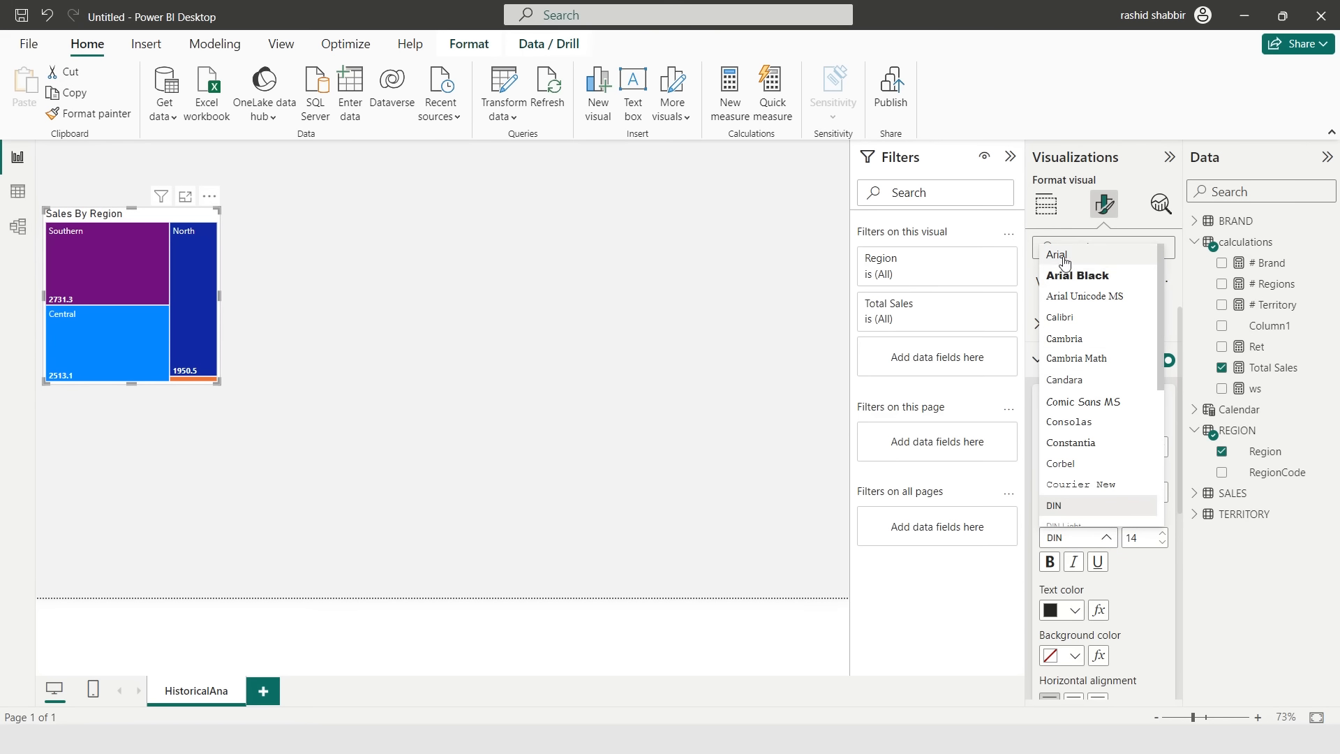
click(1067, 255)
scroll(1073, 547, down, 1)
click(1072, 546)
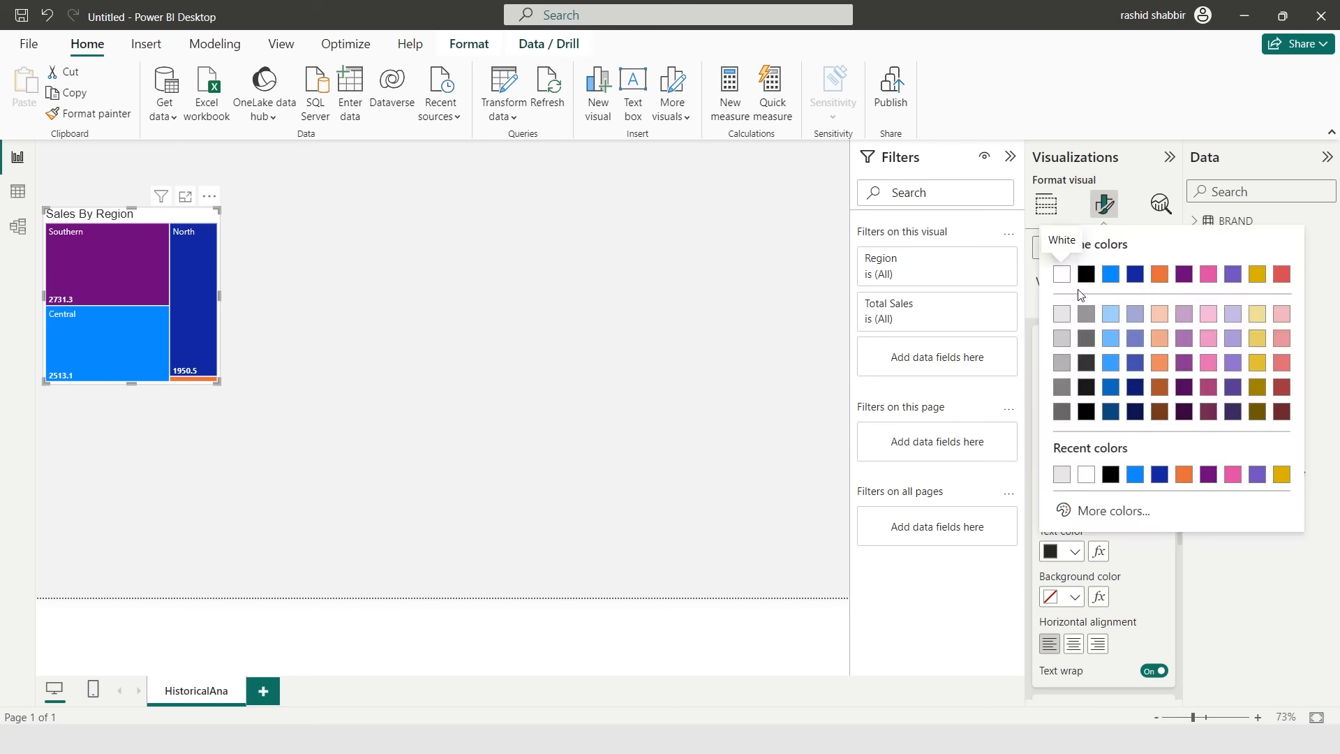
click(1062, 279)
- Give the treemap title a black background and centre alignment
click(1075, 598)
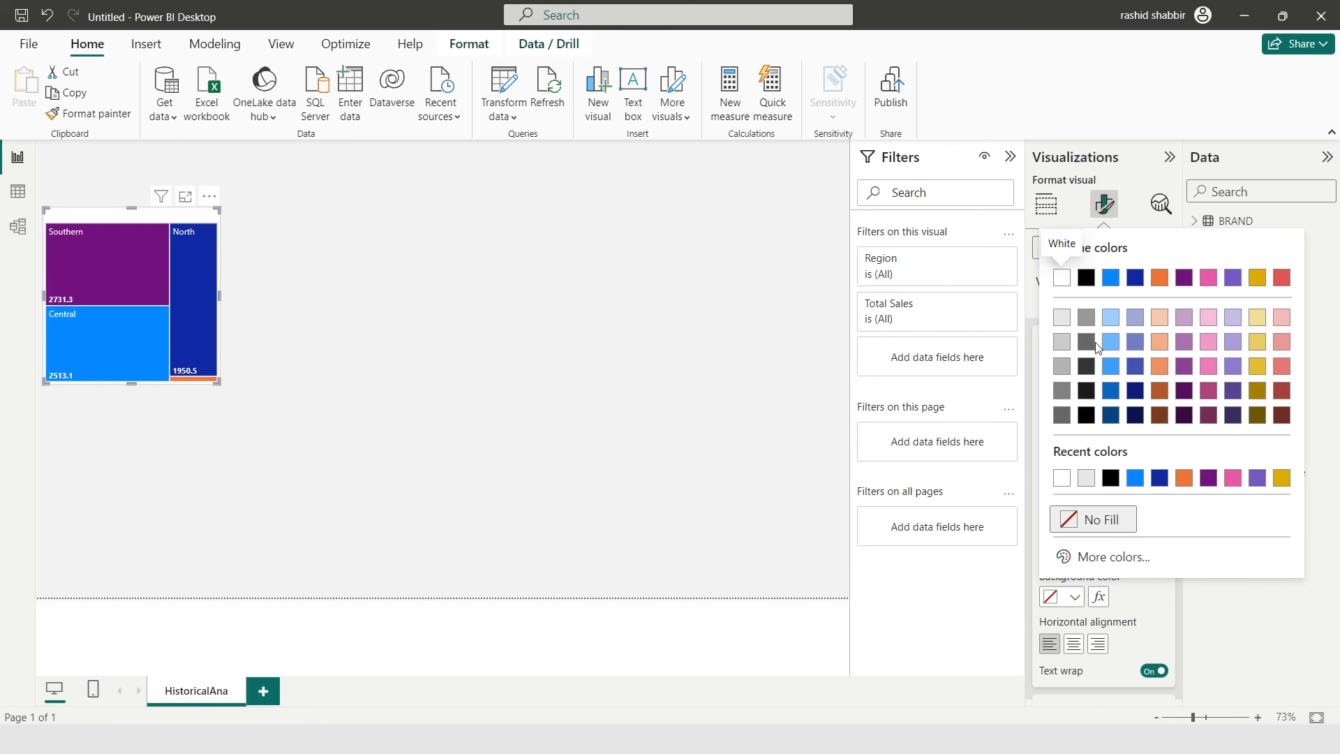
click(1085, 278)
scroll(1083, 427, down, 2)
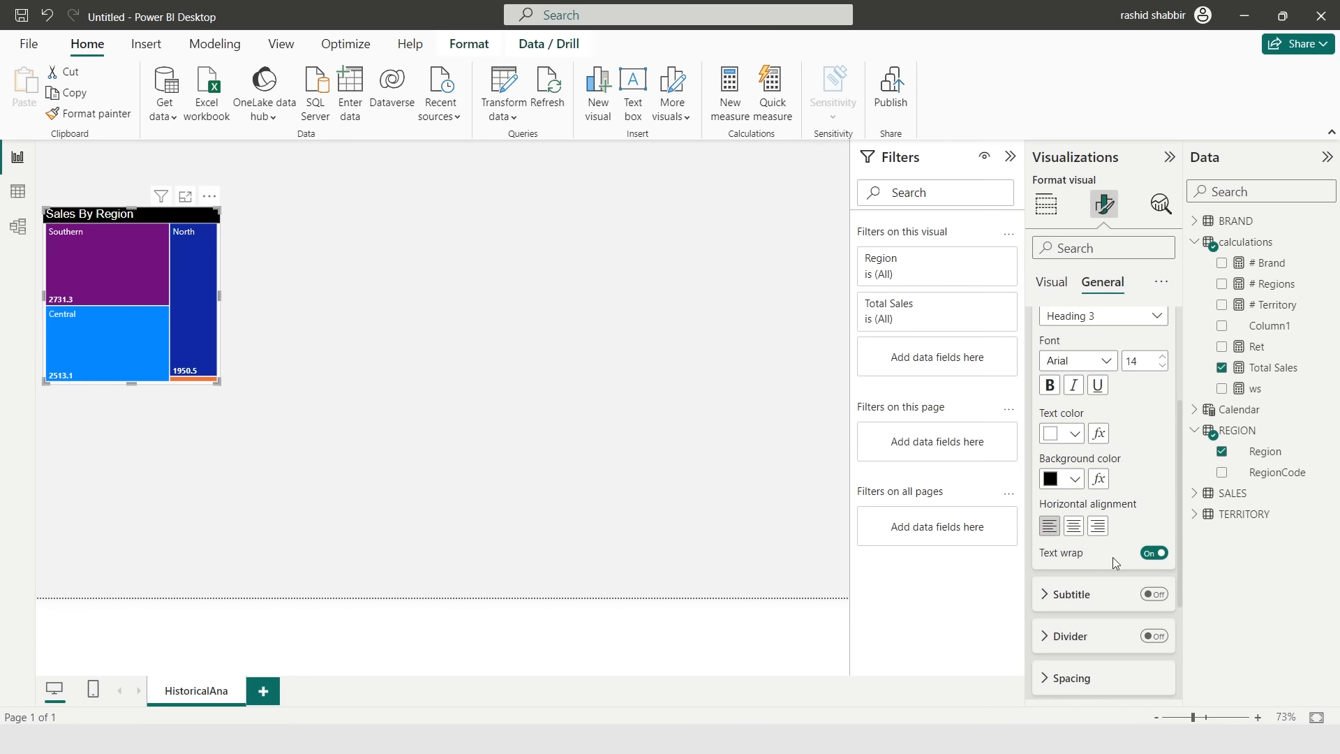
click(1074, 527)
click(305, 306)
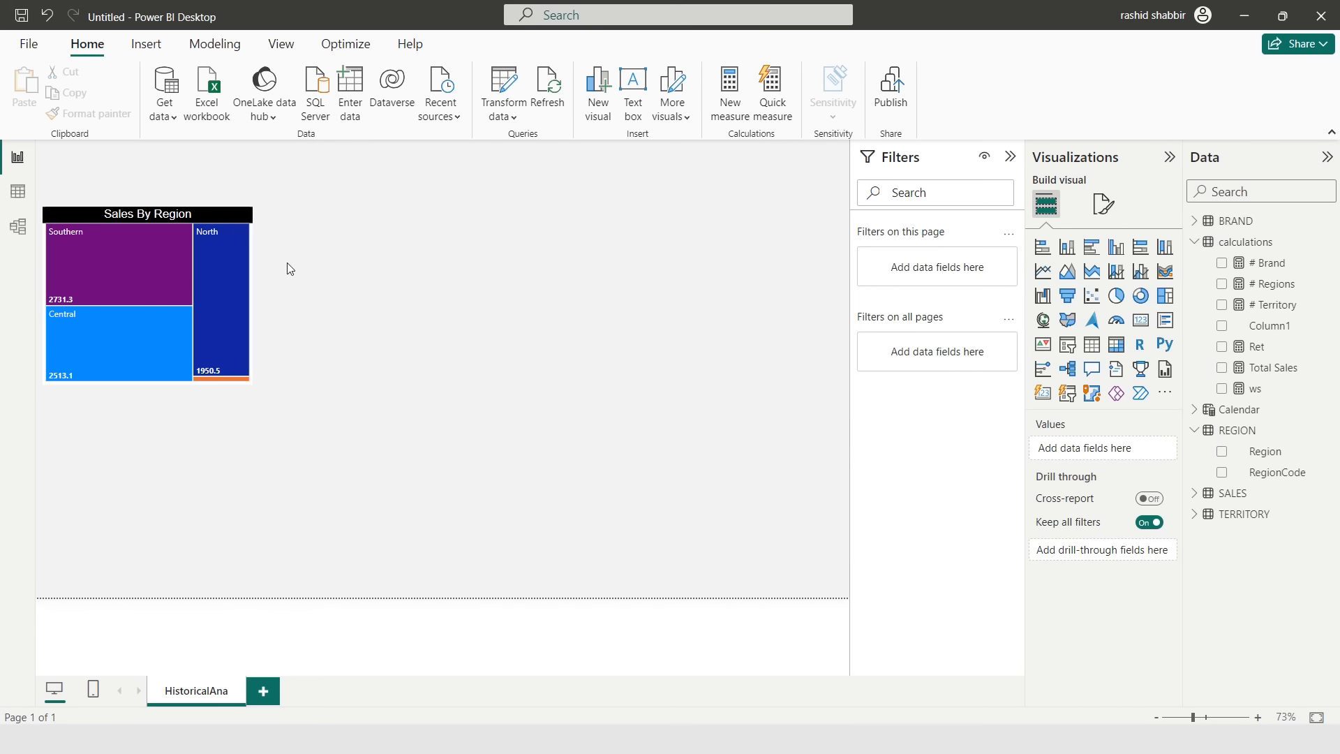
- Turn on the treemap's visual border and set its colour to light grey
click(225, 218)
click(1103, 204)
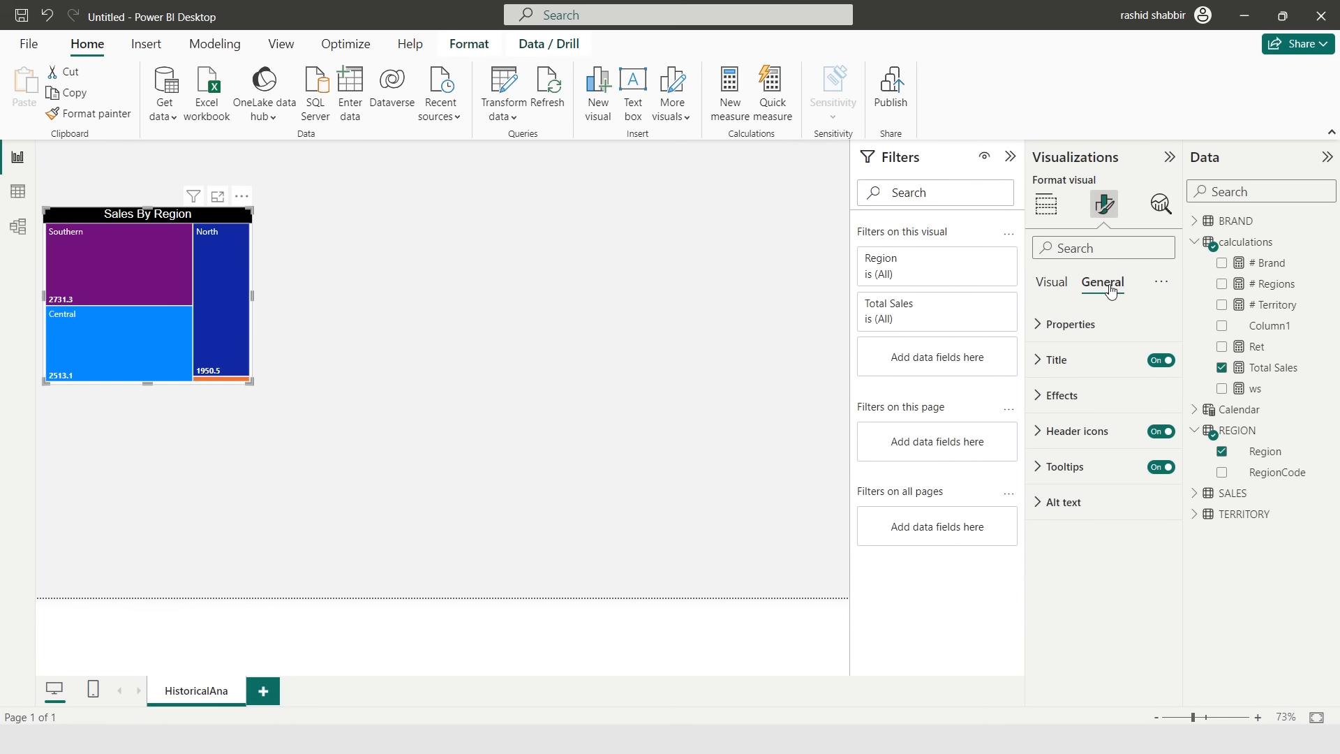
click(1062, 395)
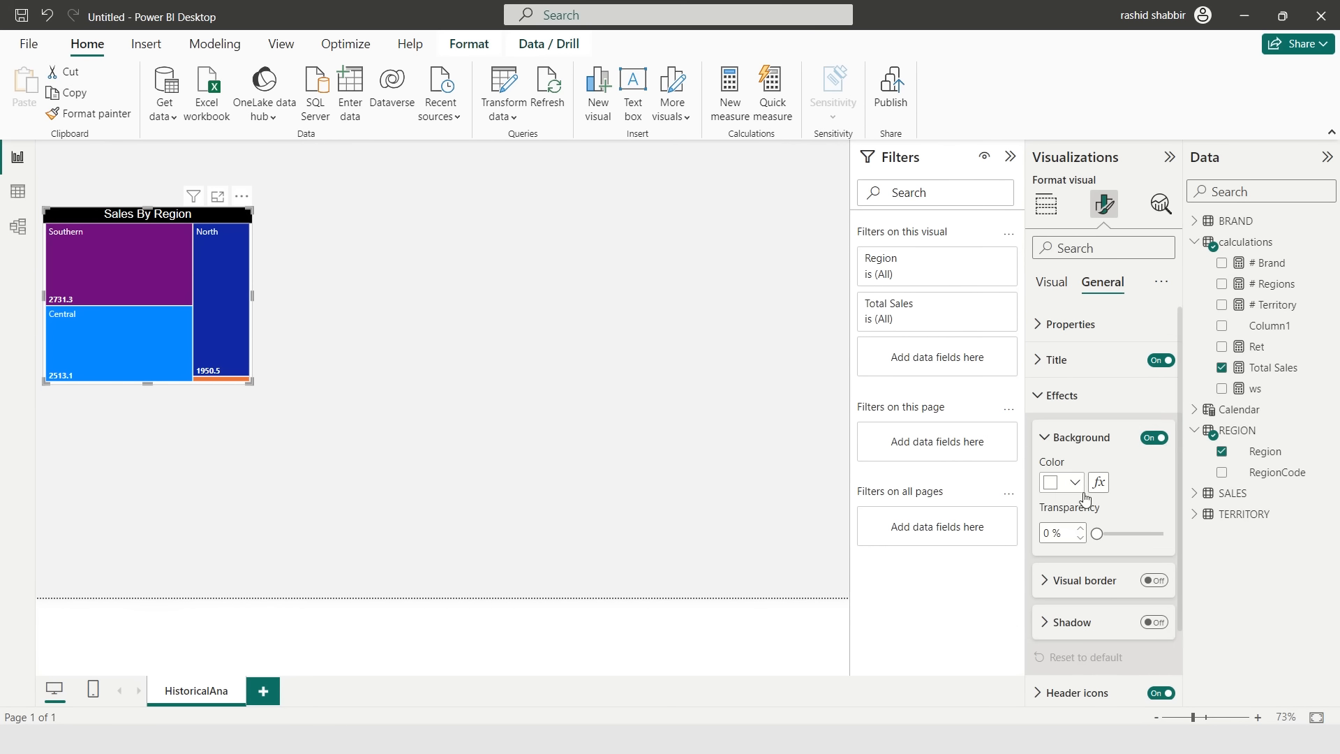
scroll(1096, 549, down, 1)
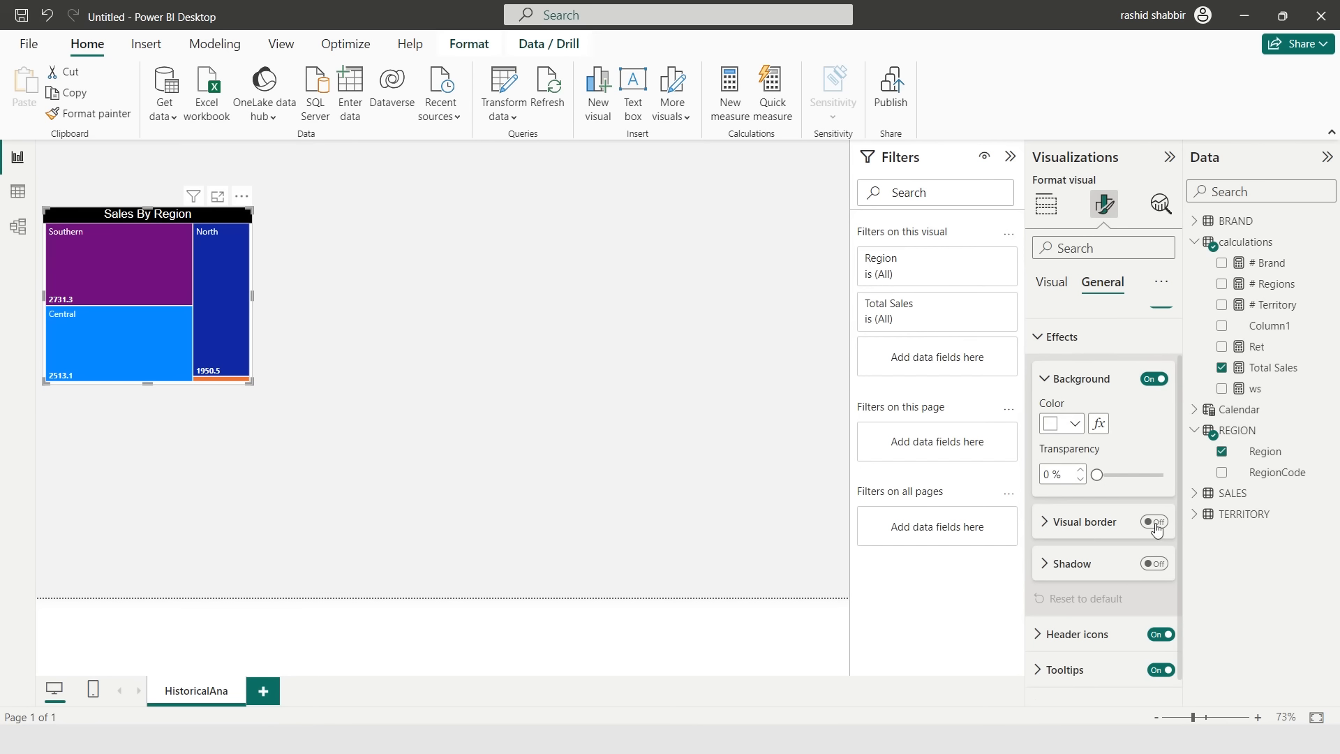
click(1153, 522)
click(1068, 522)
click(1074, 566)
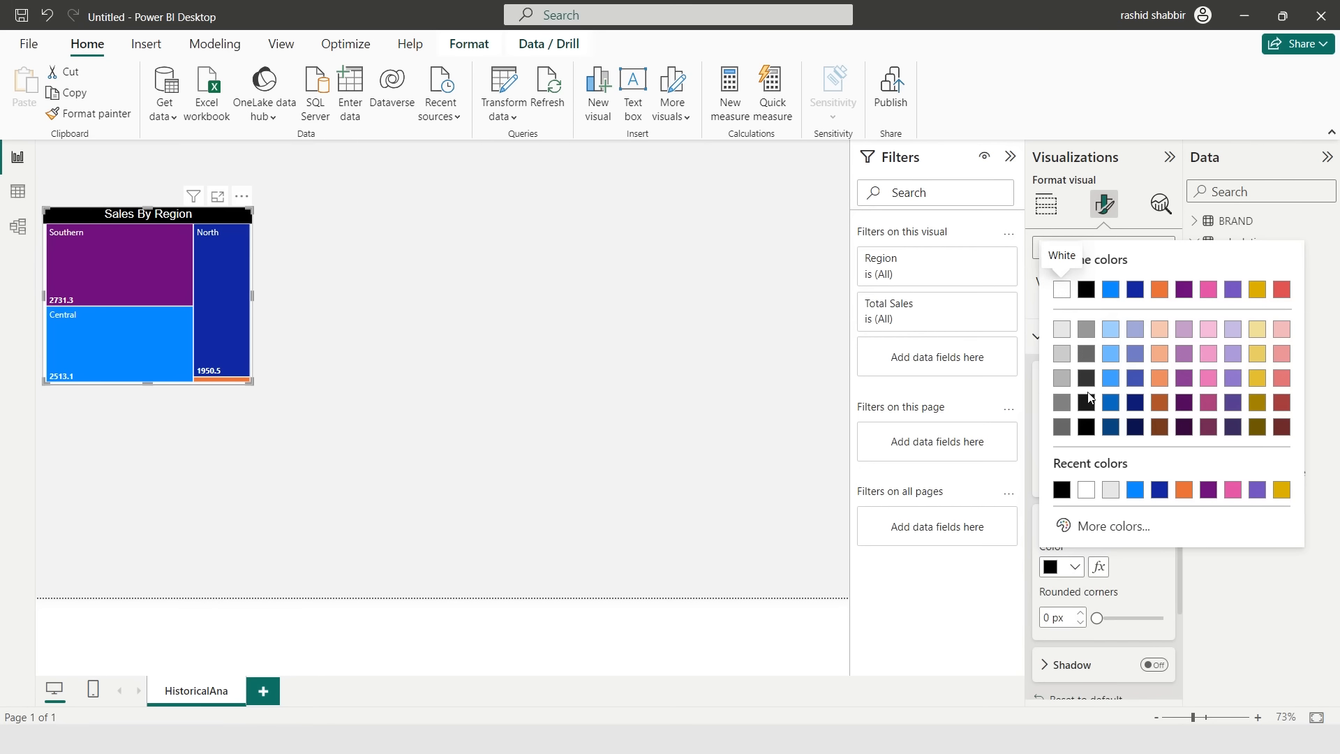
click(1069, 333)
click(421, 307)
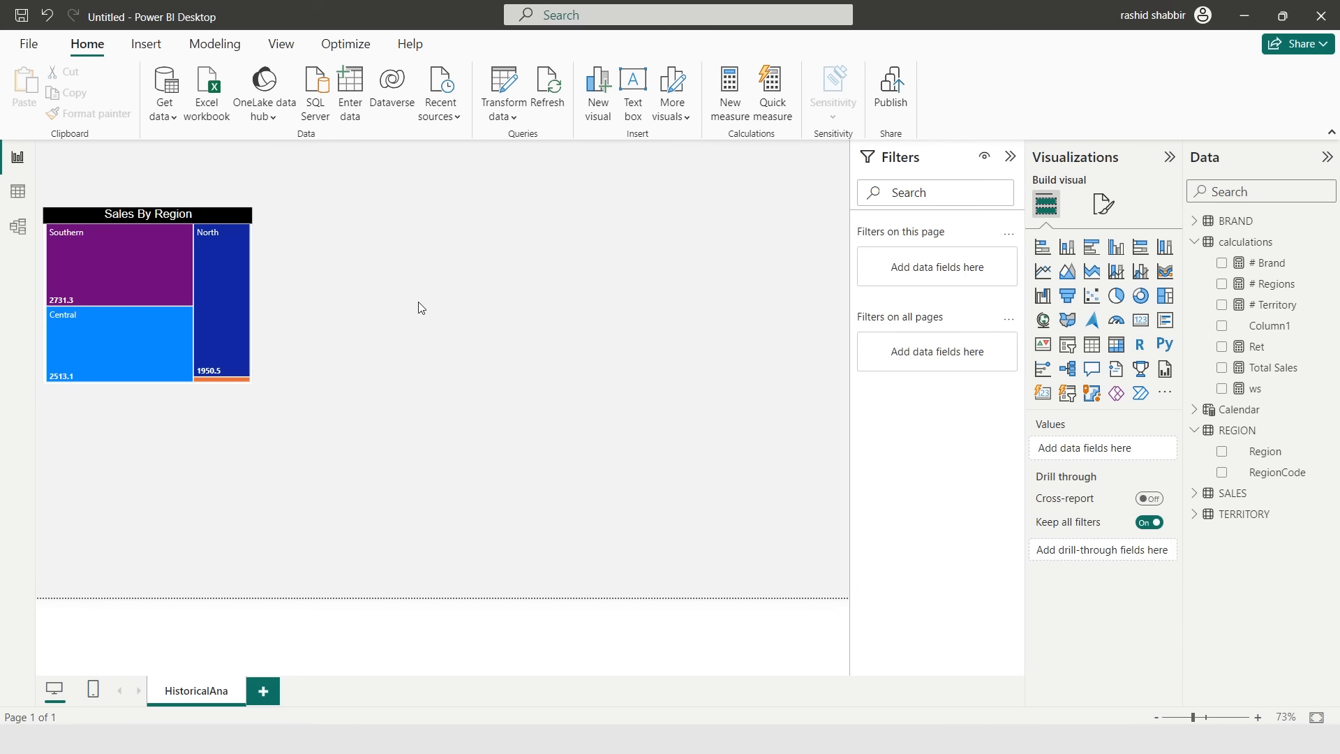
- Add a clustered column chart with Total Sales on the Y-axis and Month on the X-axis
click(1116, 246)
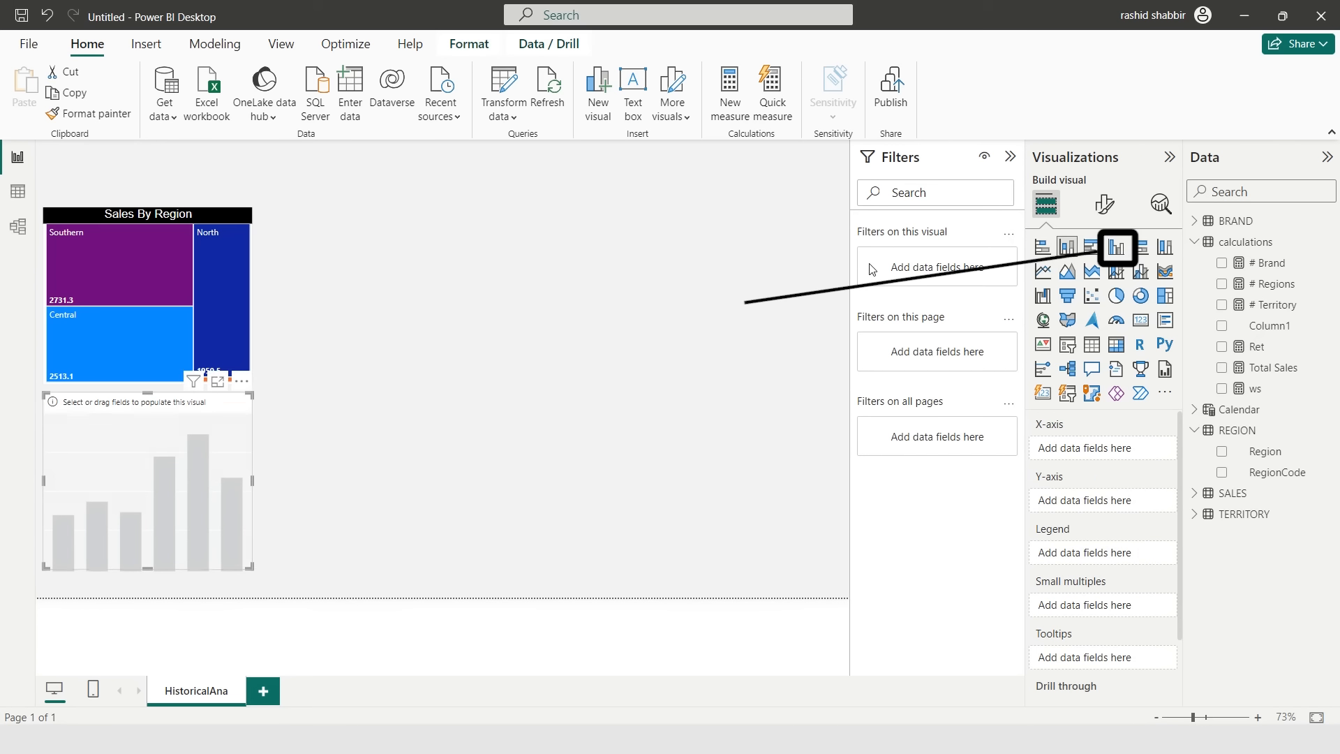
drag(1275, 377, 1136, 505)
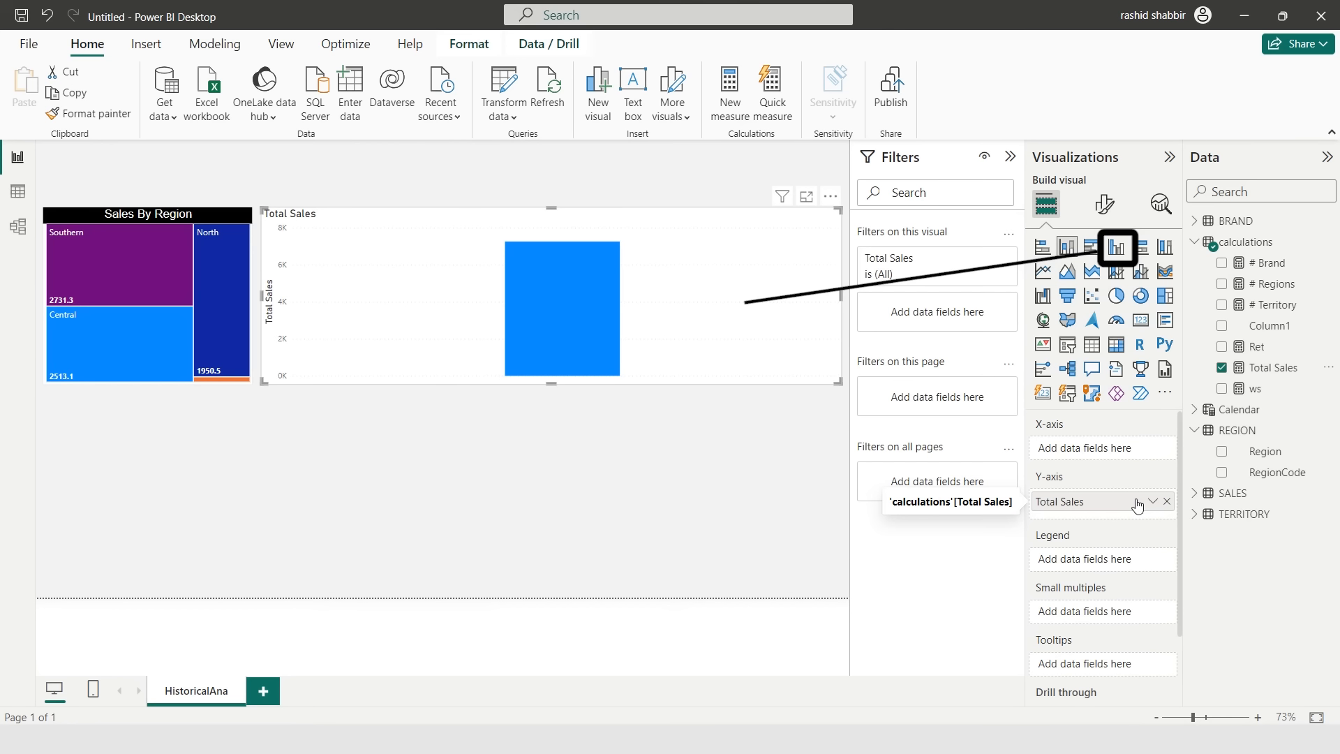
click(1194, 242)
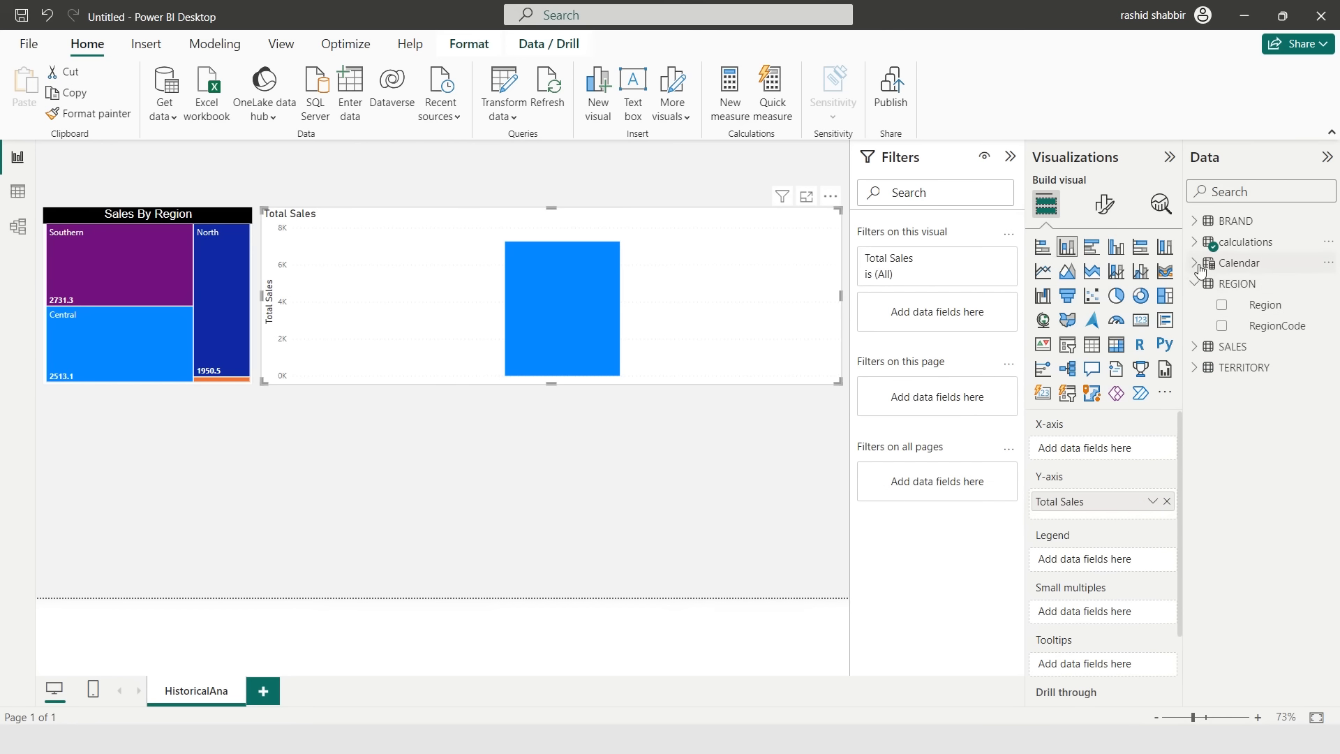
click(1195, 263)
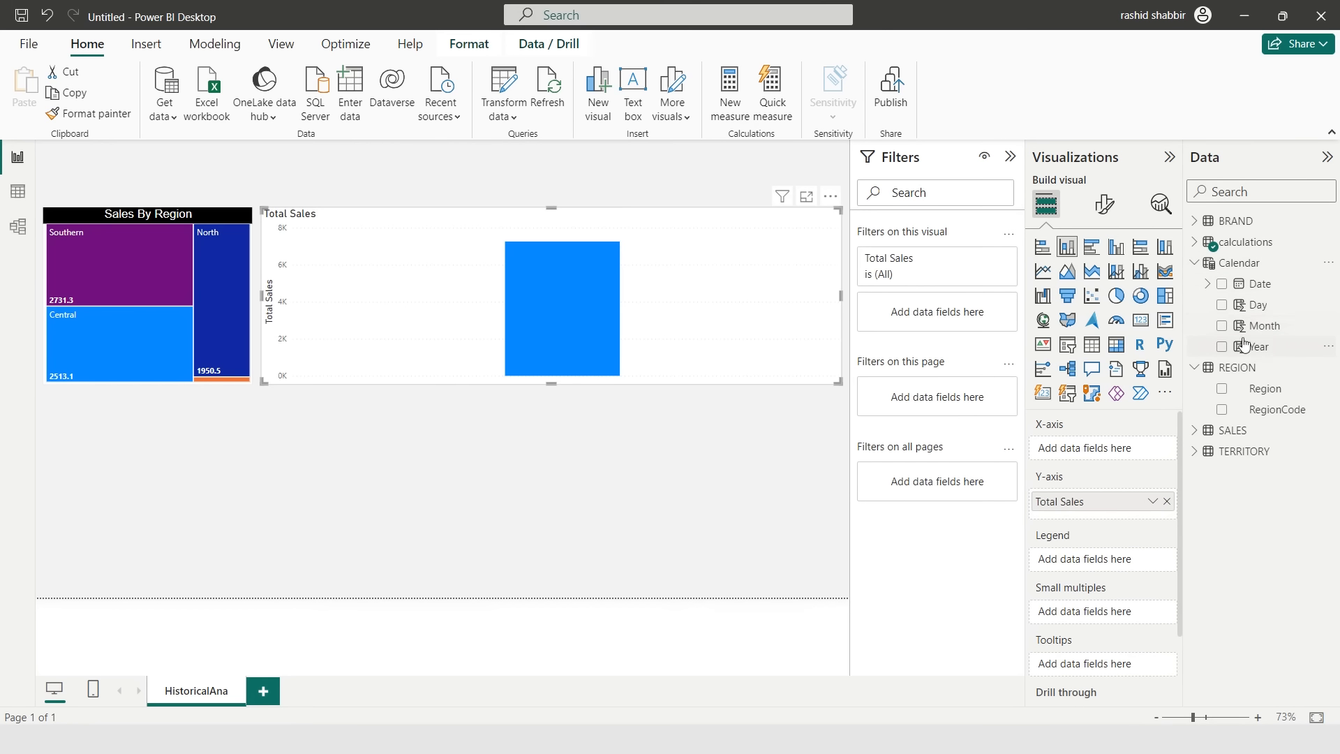
drag(1245, 326, 1109, 449)
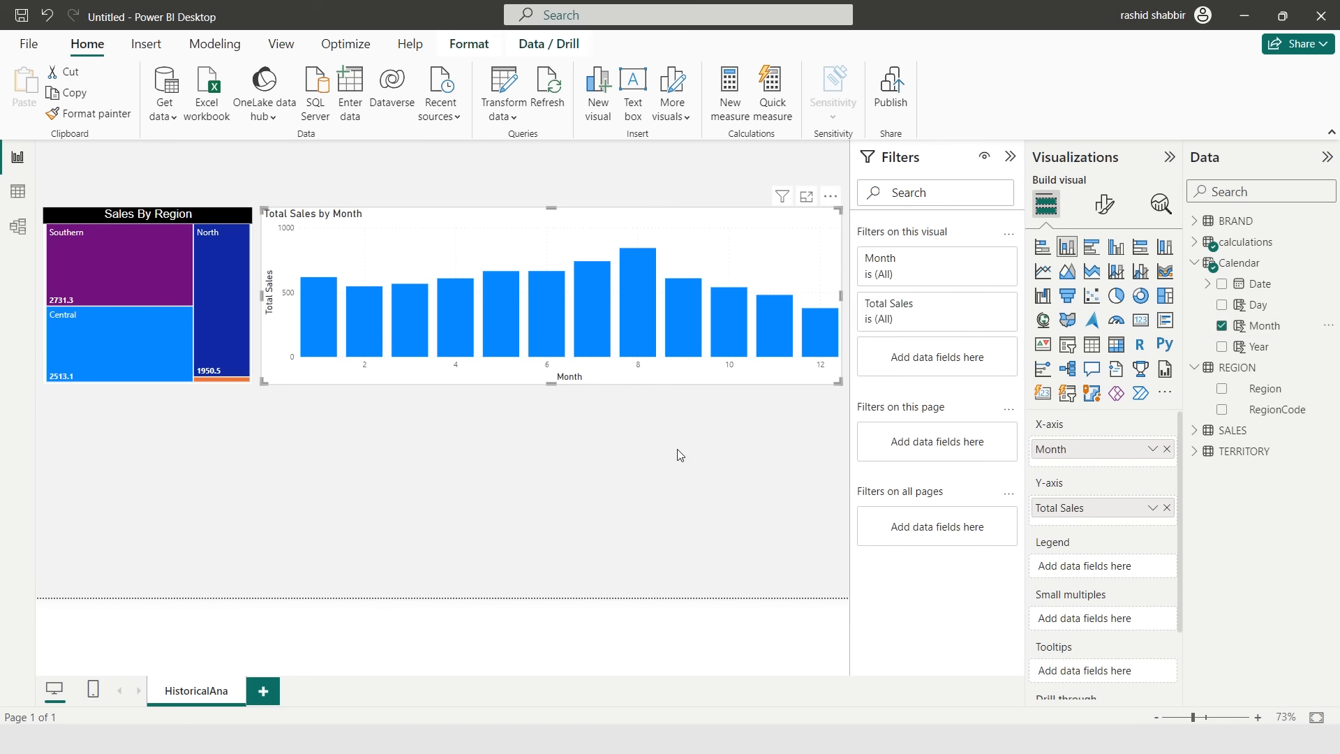
- Change the column chart's title text to Sales By Territory
click(1010, 156)
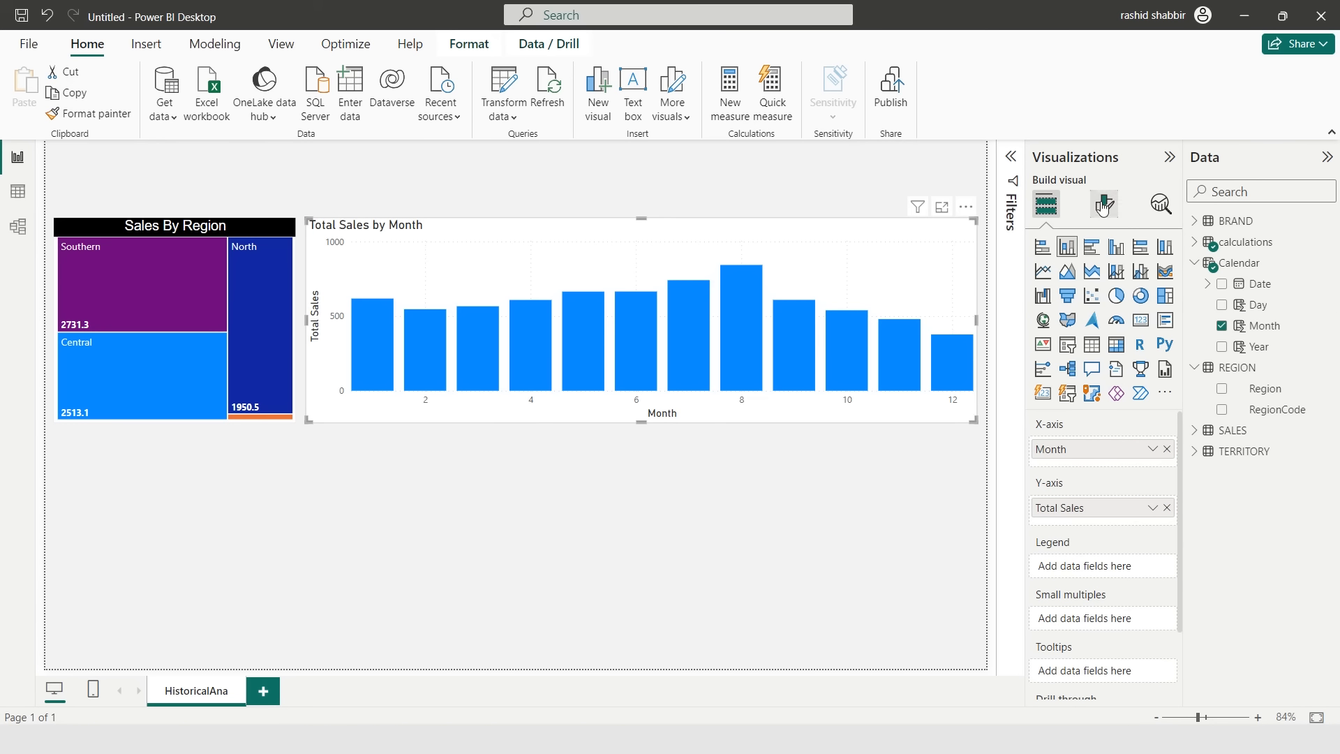
click(1104, 204)
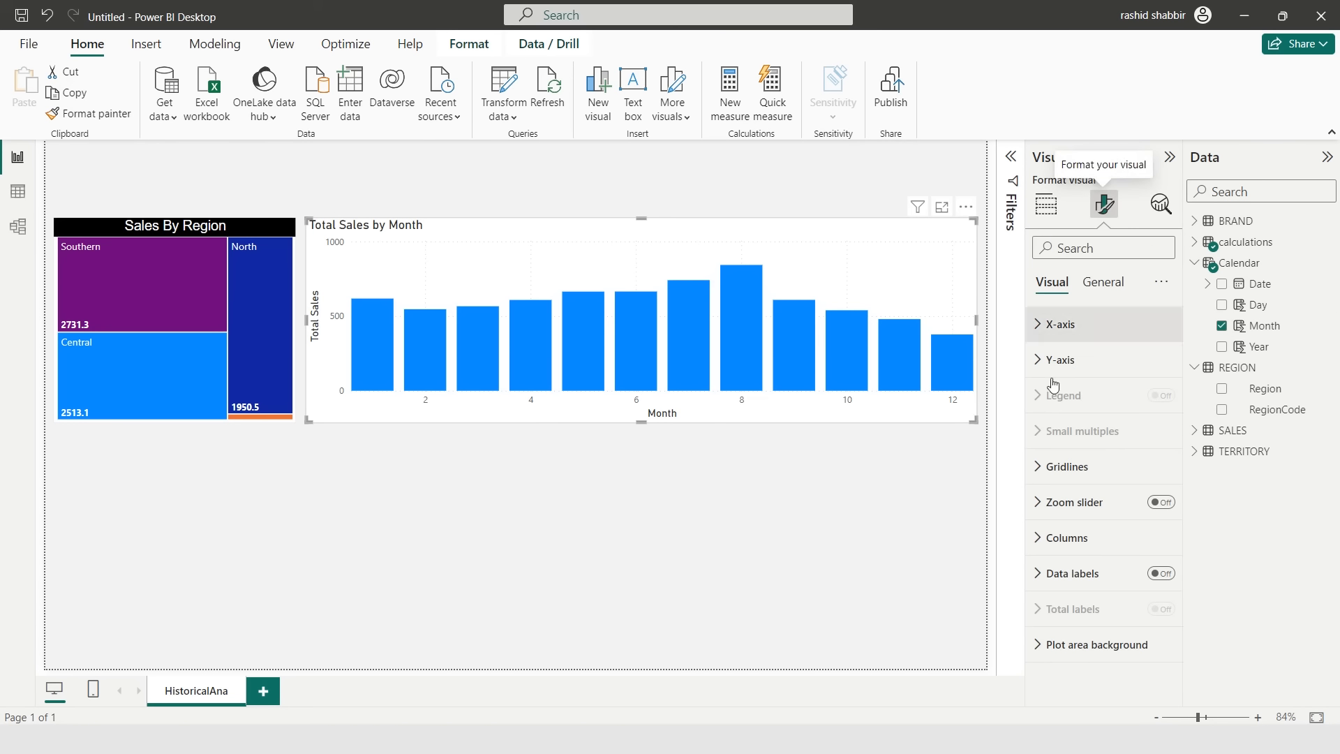
click(1101, 284)
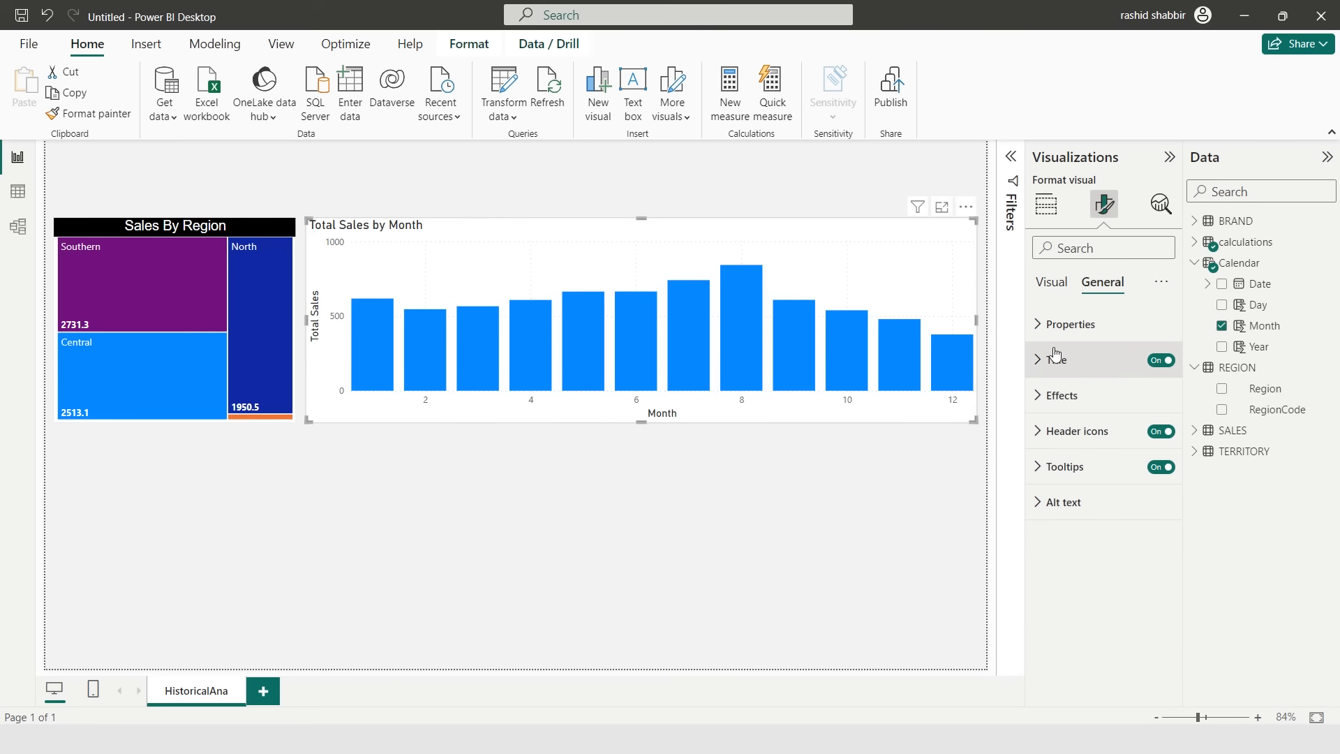
click(1034, 364)
click(1080, 447)
key(ctrl+a)
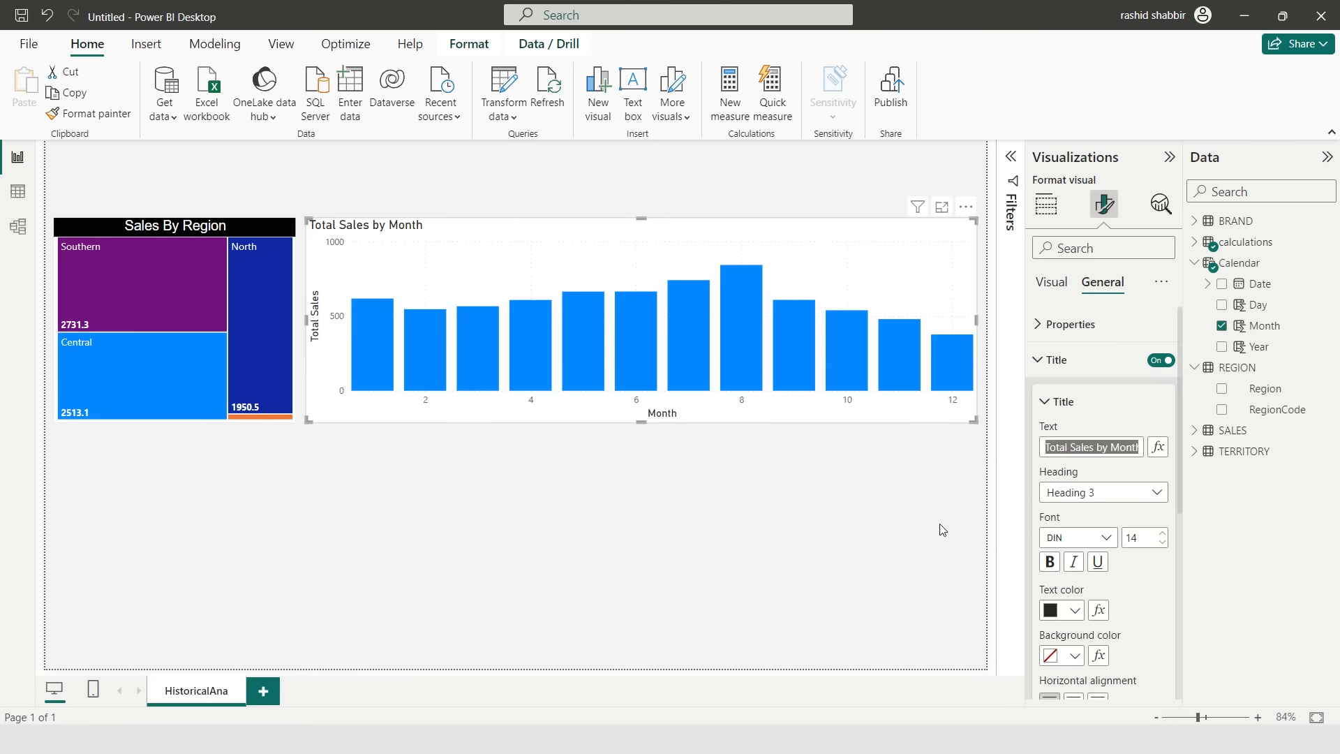
text(Sales By)
text( Territory)
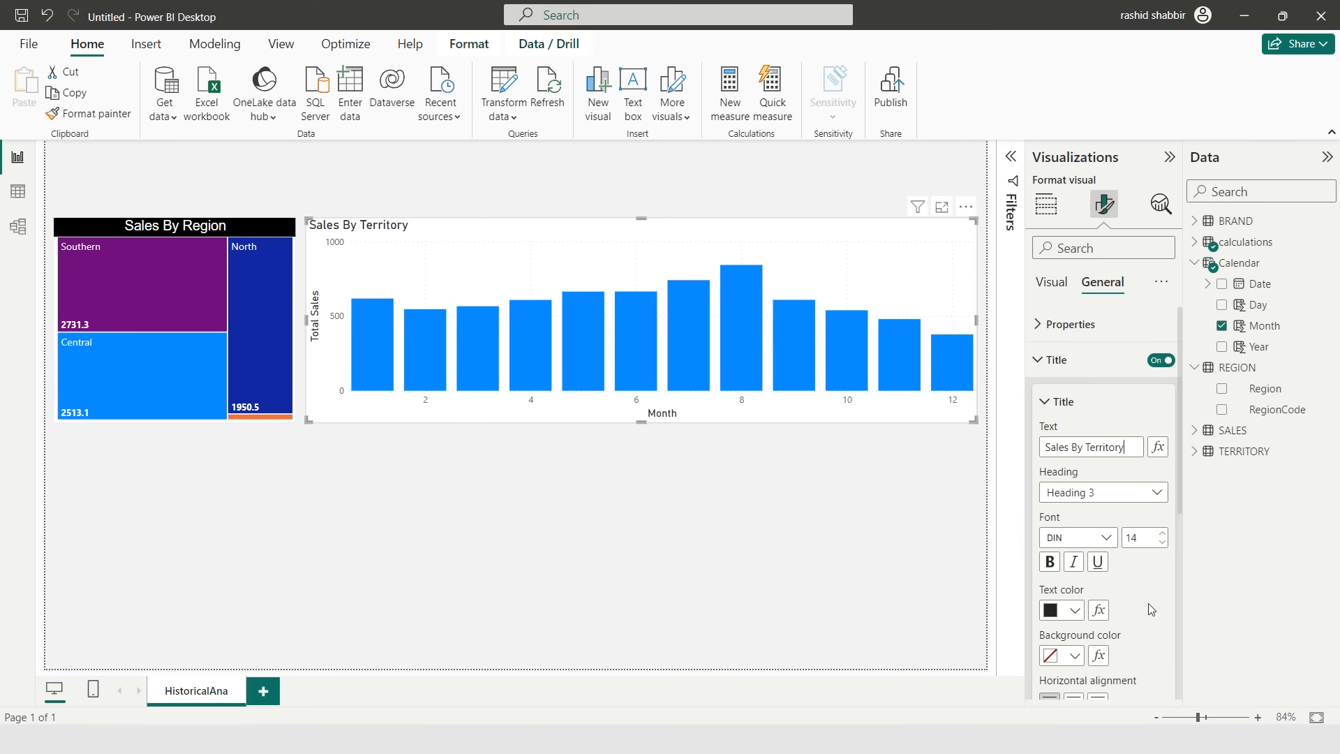
- Set the column chart title font to Arial and its text colour to white
click(1102, 541)
click(1064, 260)
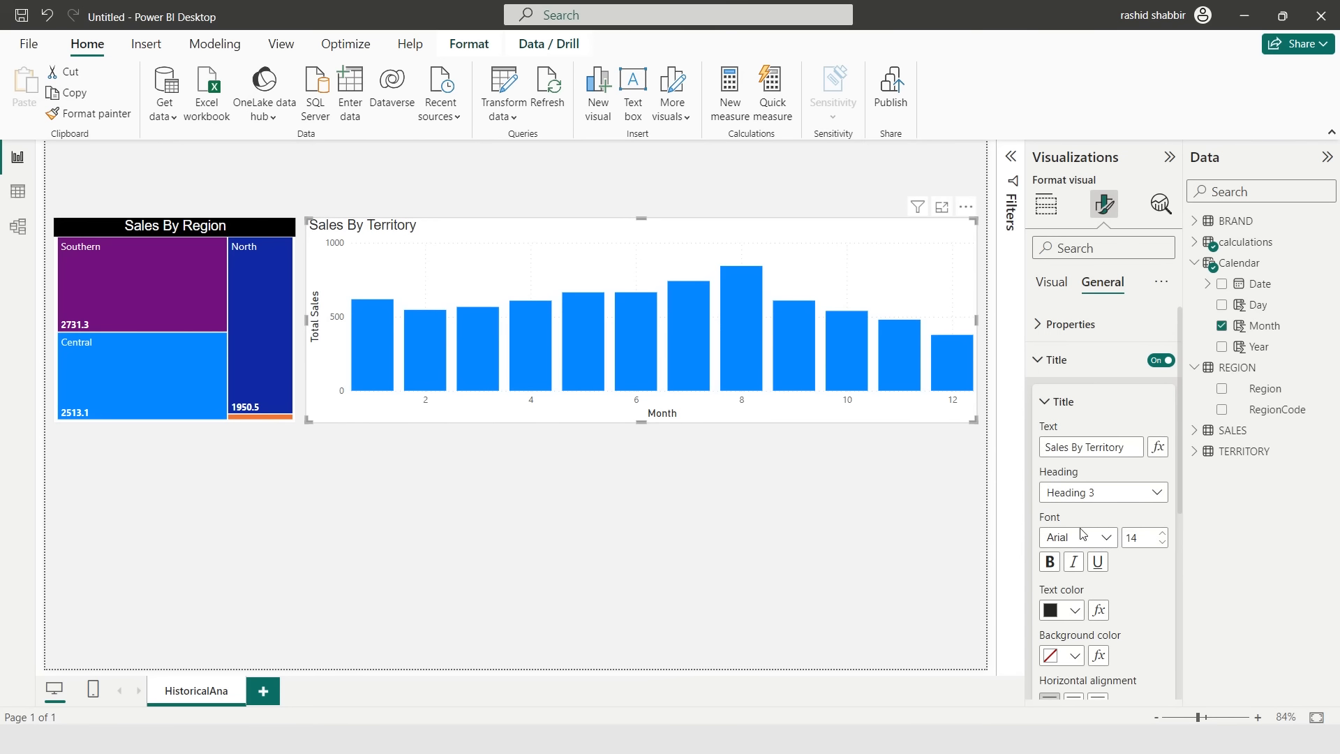
scroll(1051, 651, down, 1)
click(1075, 552)
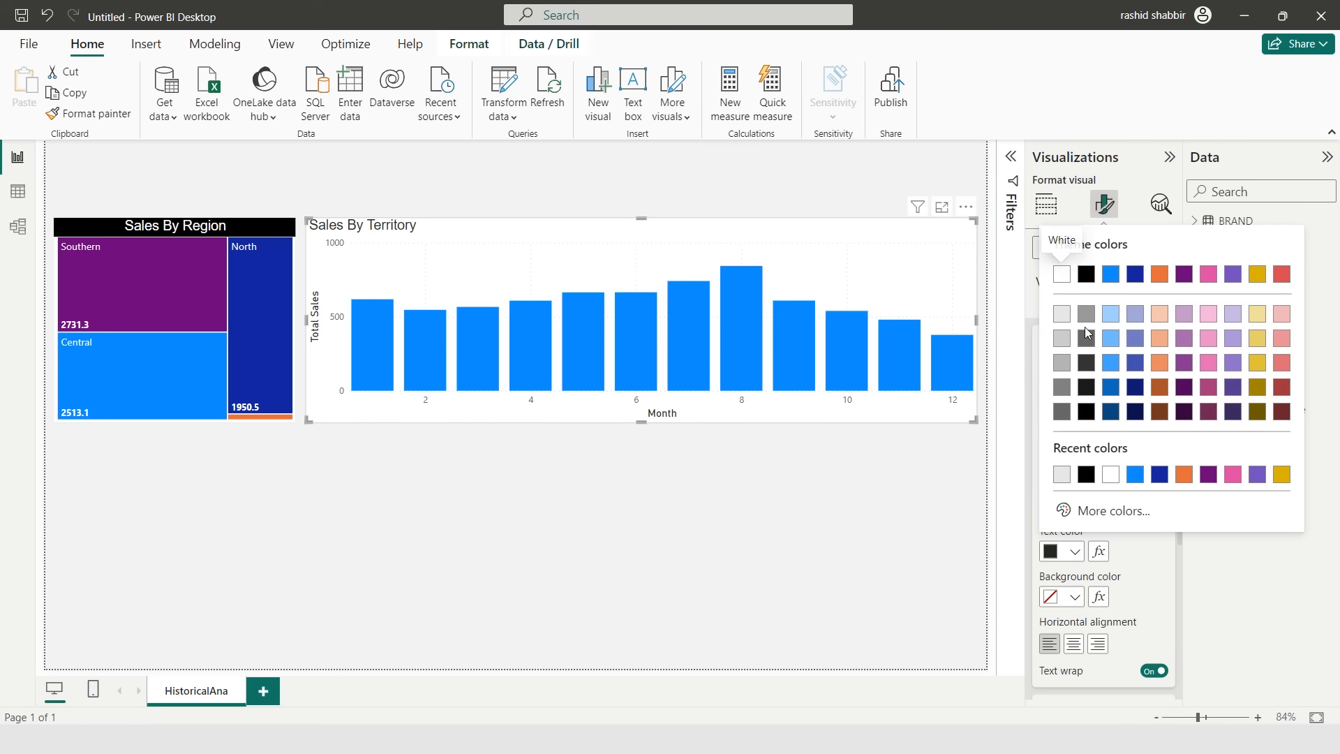
click(1062, 278)
- Give the column chart title a black background and centre alignment
click(1074, 597)
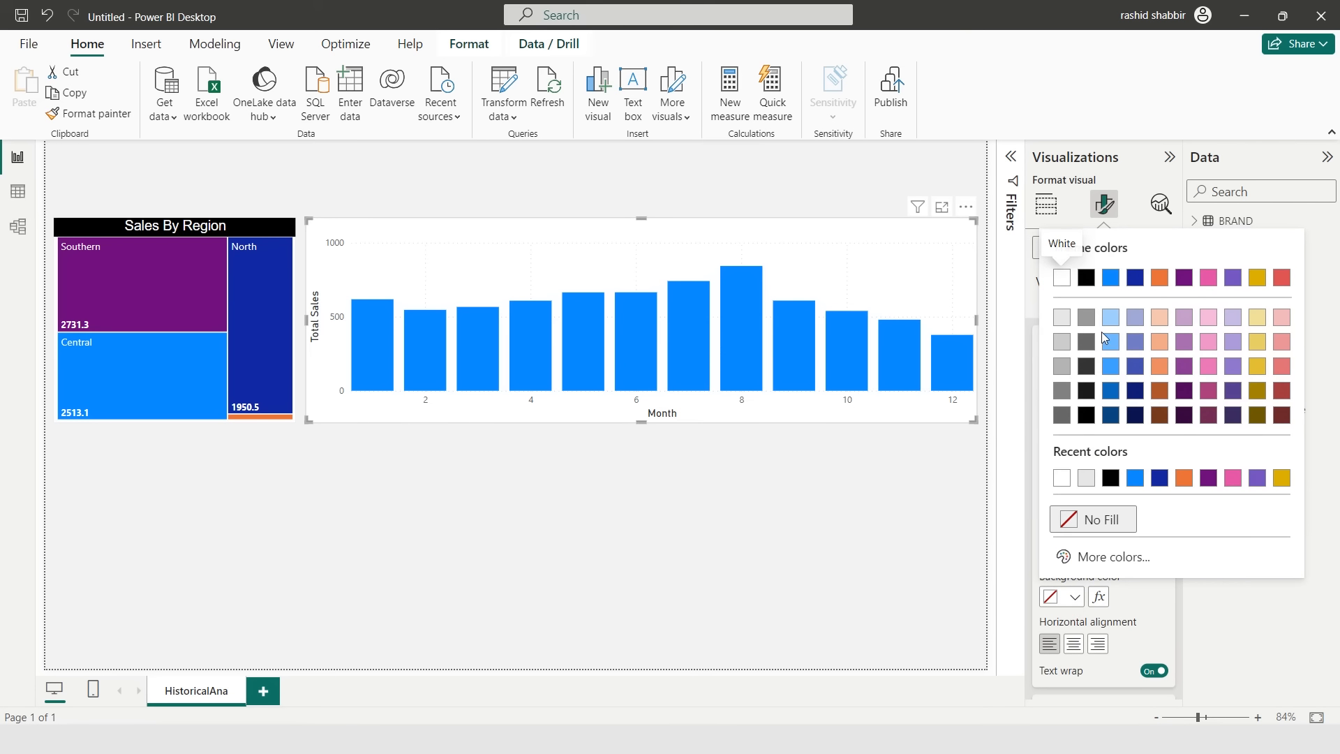
click(1085, 279)
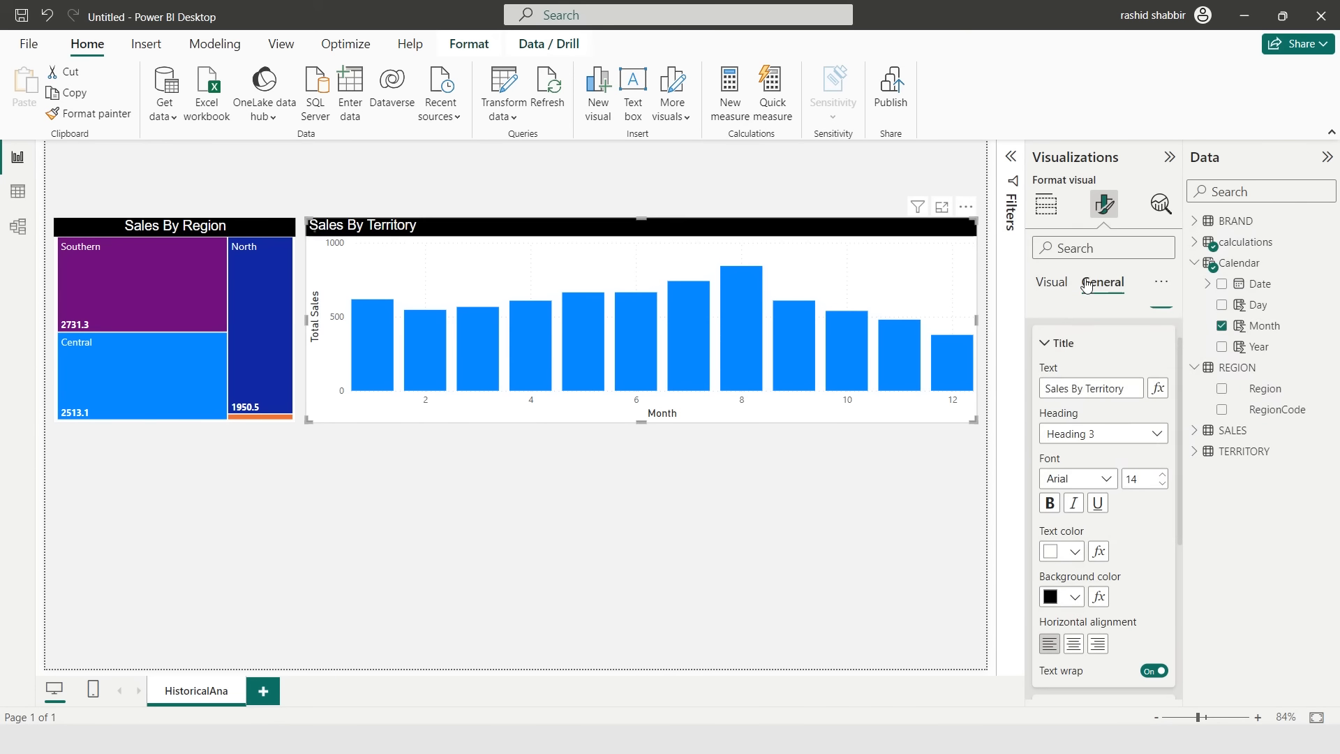
click(1073, 643)
- Turn on the column chart's data labels with a label background and bold values
click(1051, 282)
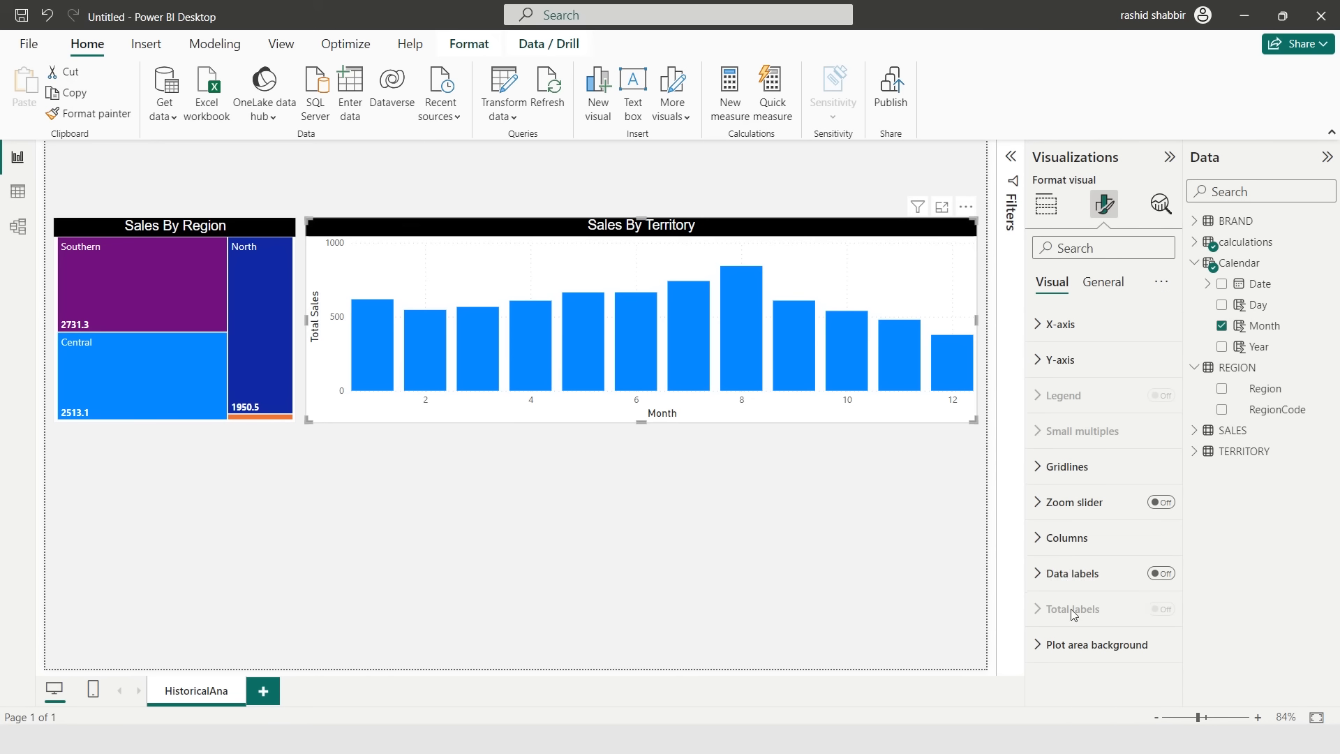
click(1170, 579)
click(1097, 582)
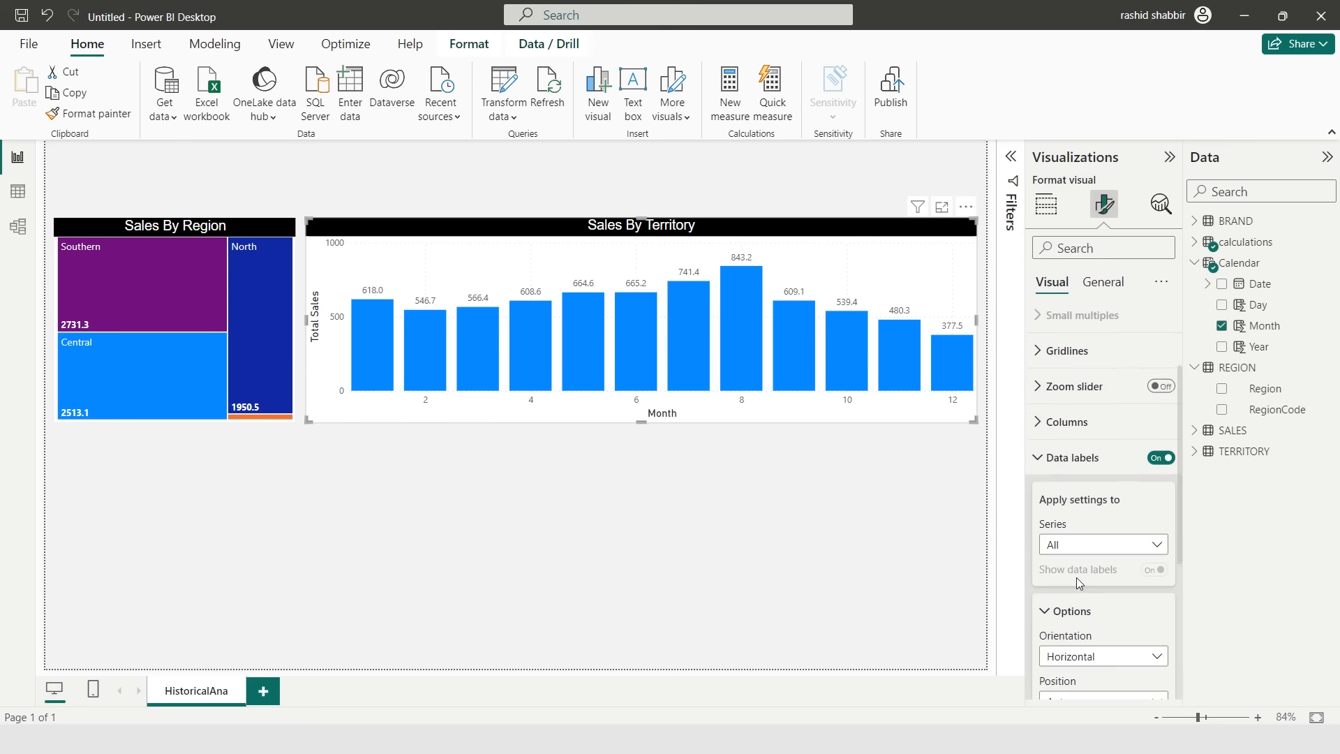
scroll(1105, 612, down, 2)
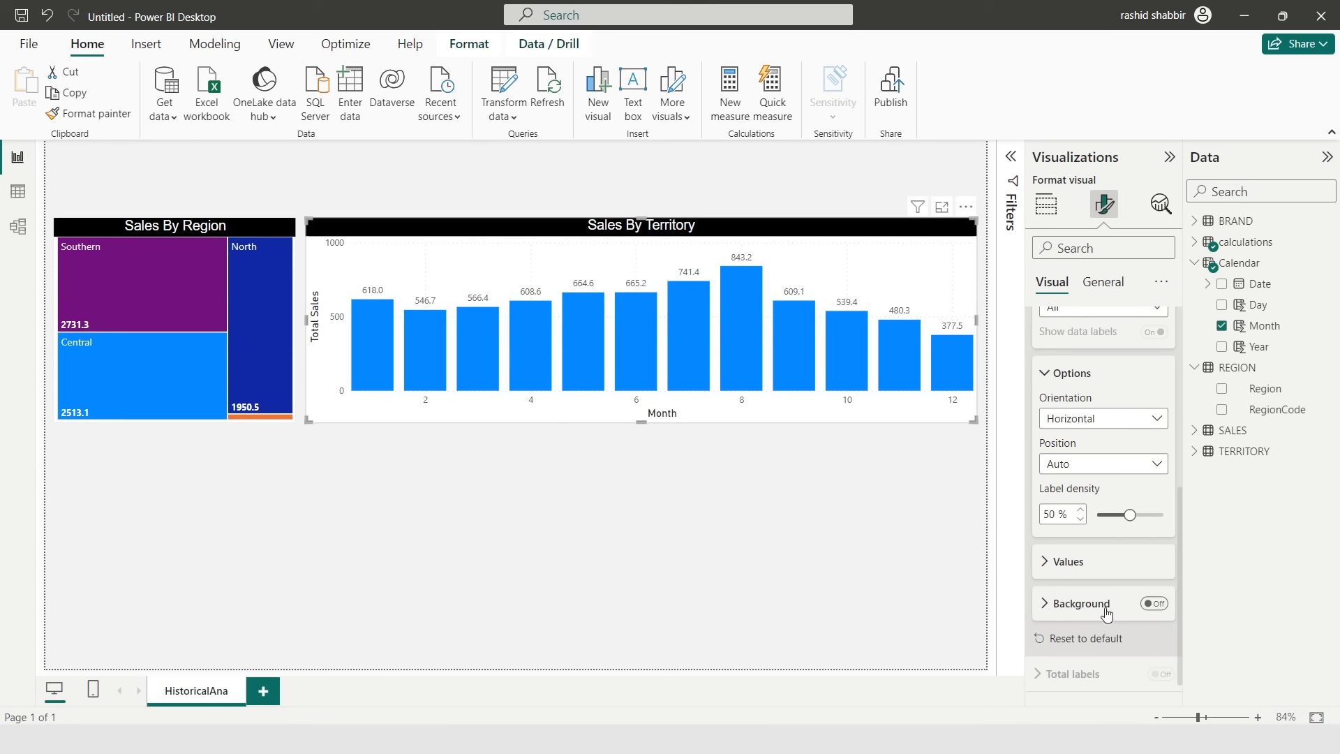
click(1156, 605)
click(1045, 565)
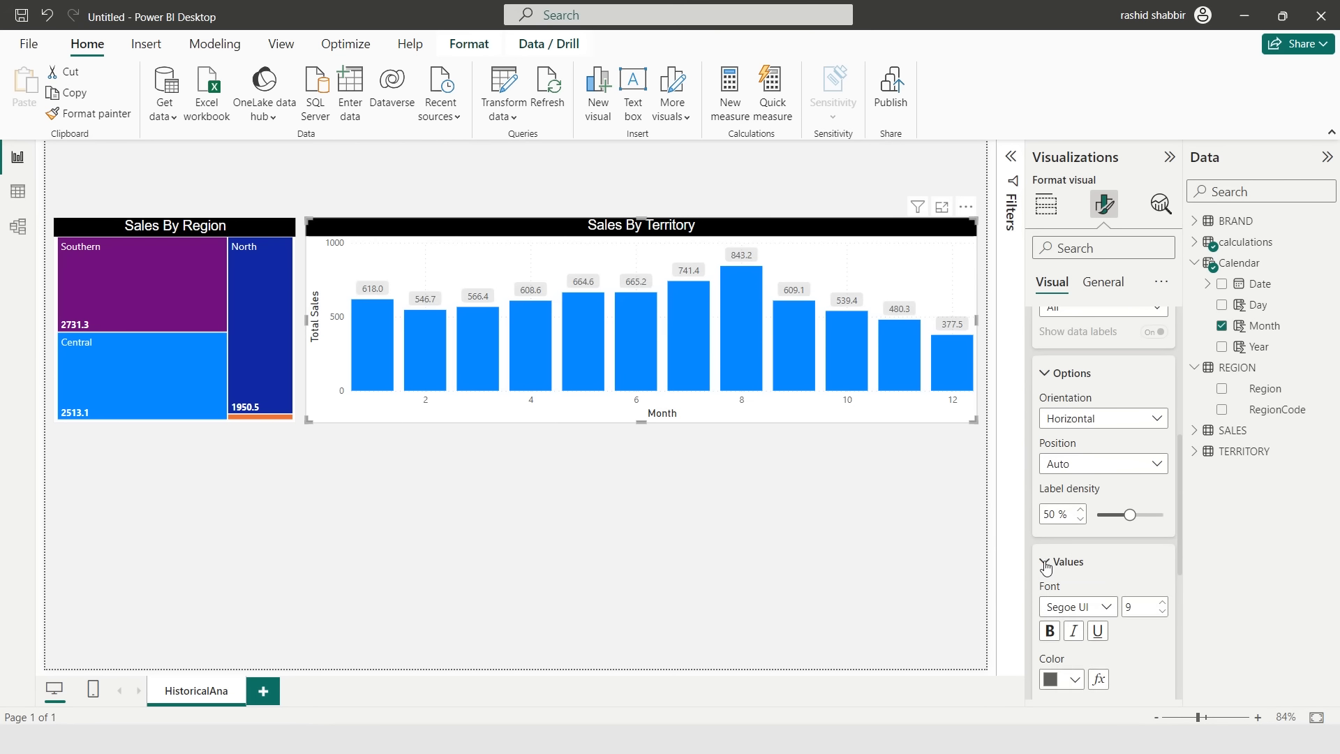
click(1053, 575)
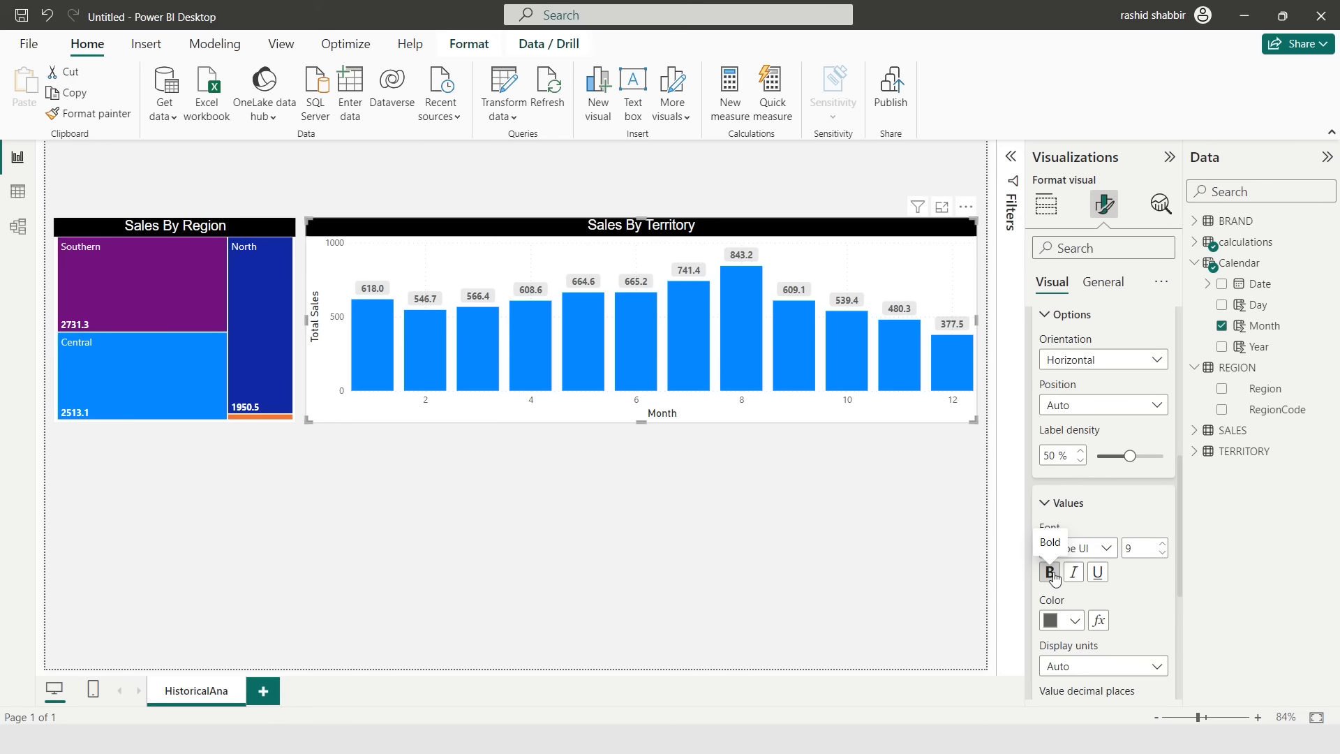
- Add an average line for Total Sales to the column chart with its data label turned on
click(1046, 204)
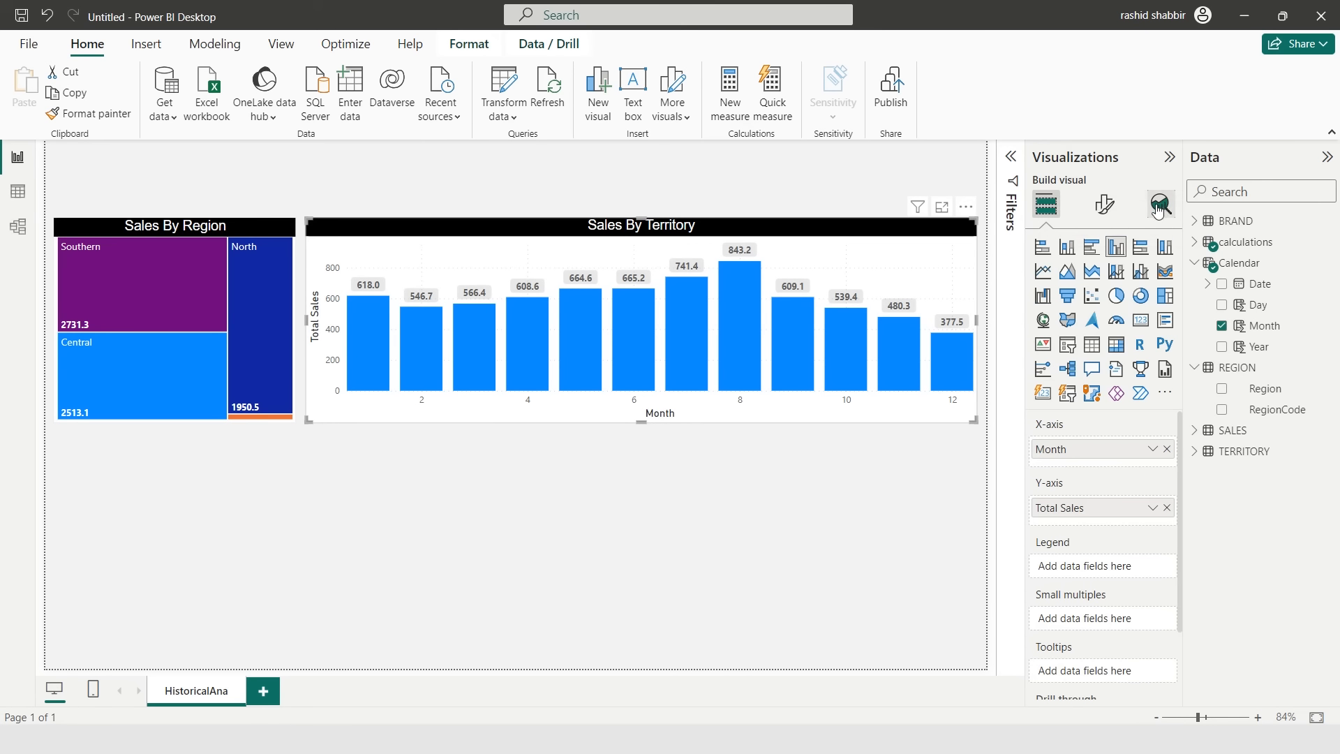
click(1160, 204)
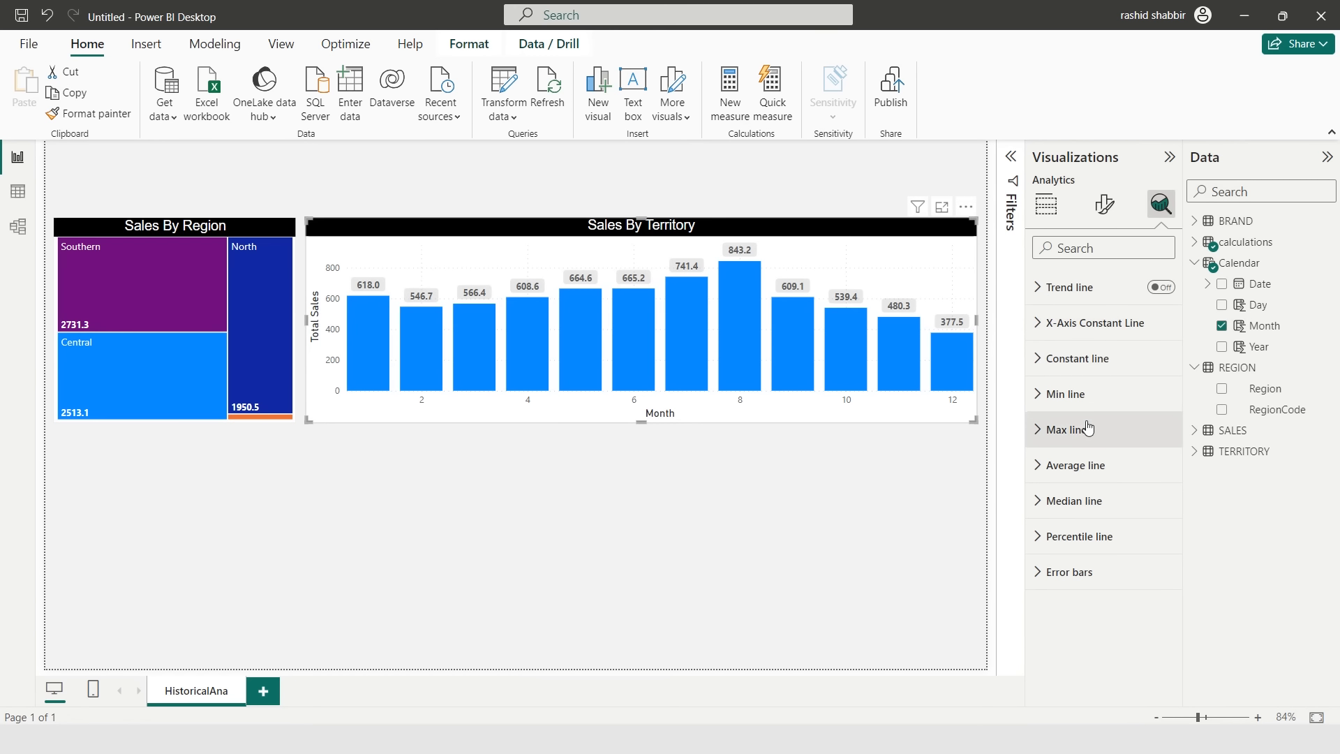
click(1055, 463)
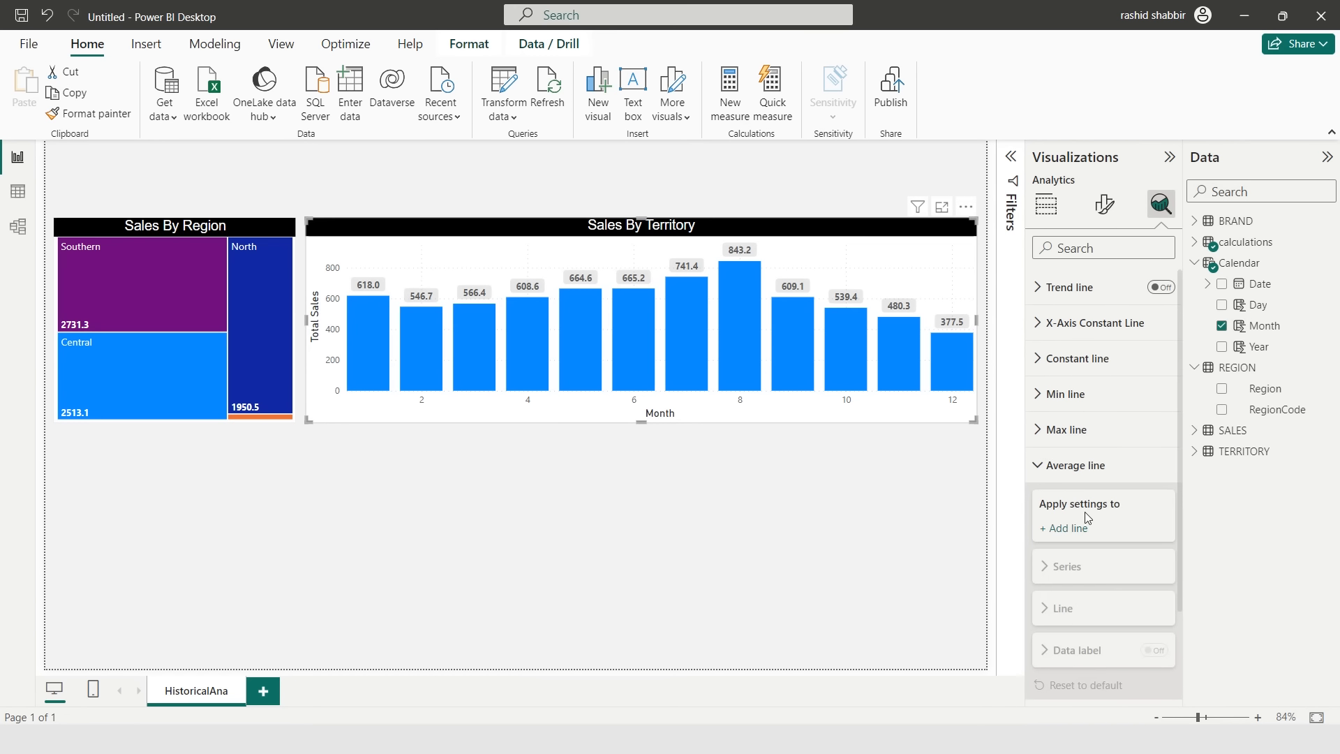
click(1082, 469)
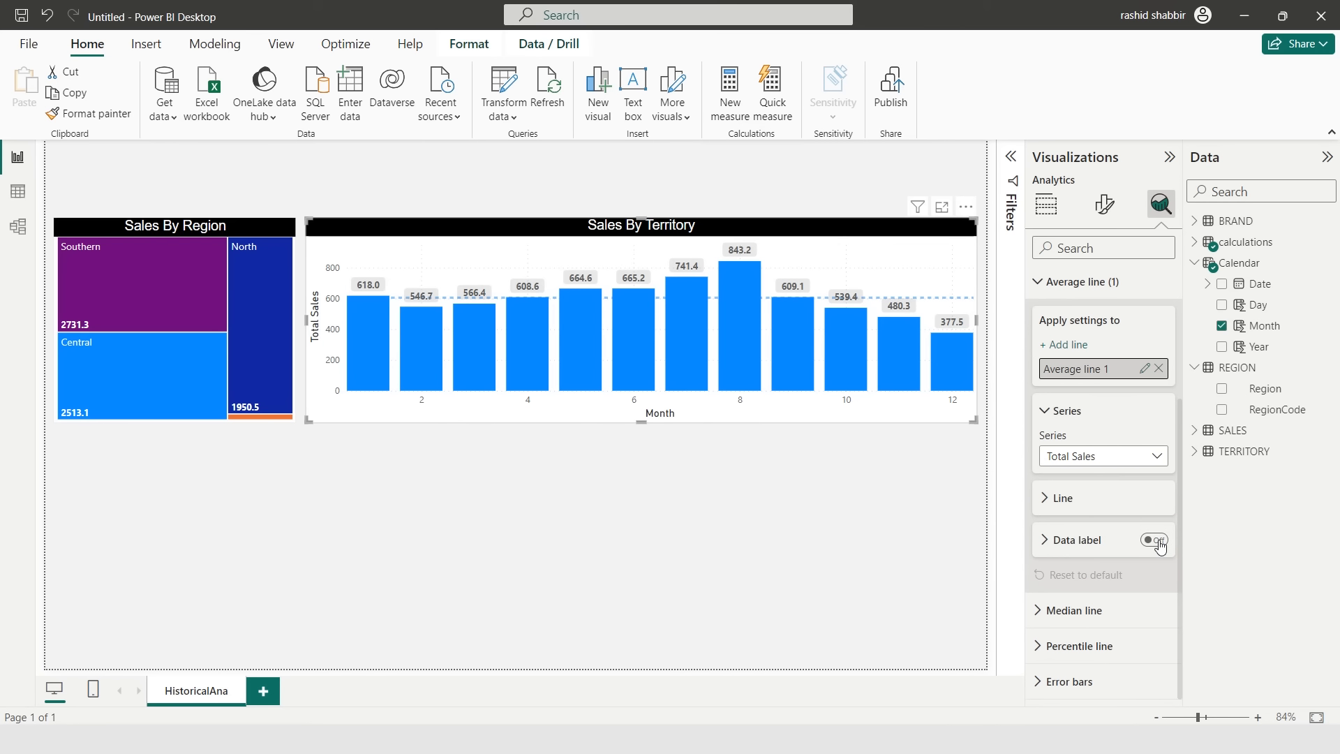
click(1156, 542)
- Make the average line red and set its style to Dotted
click(1044, 499)
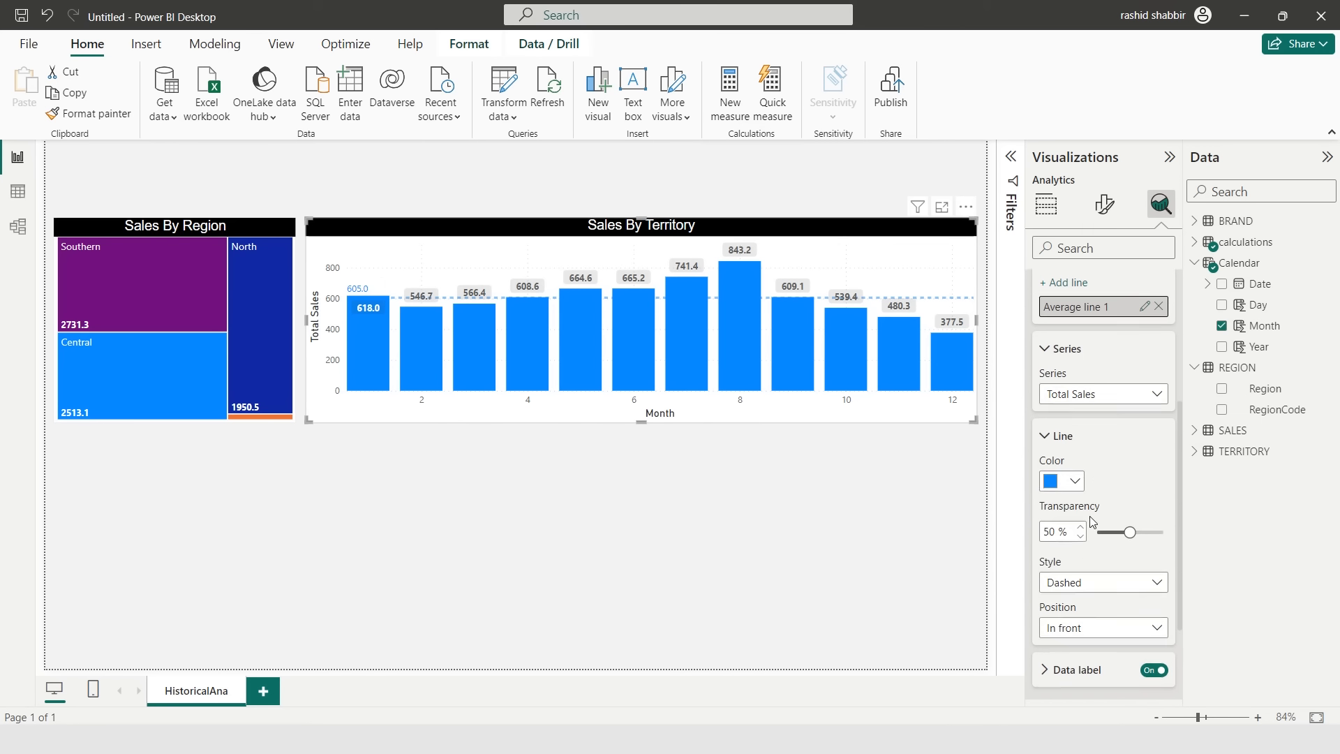
click(1074, 478)
click(1281, 201)
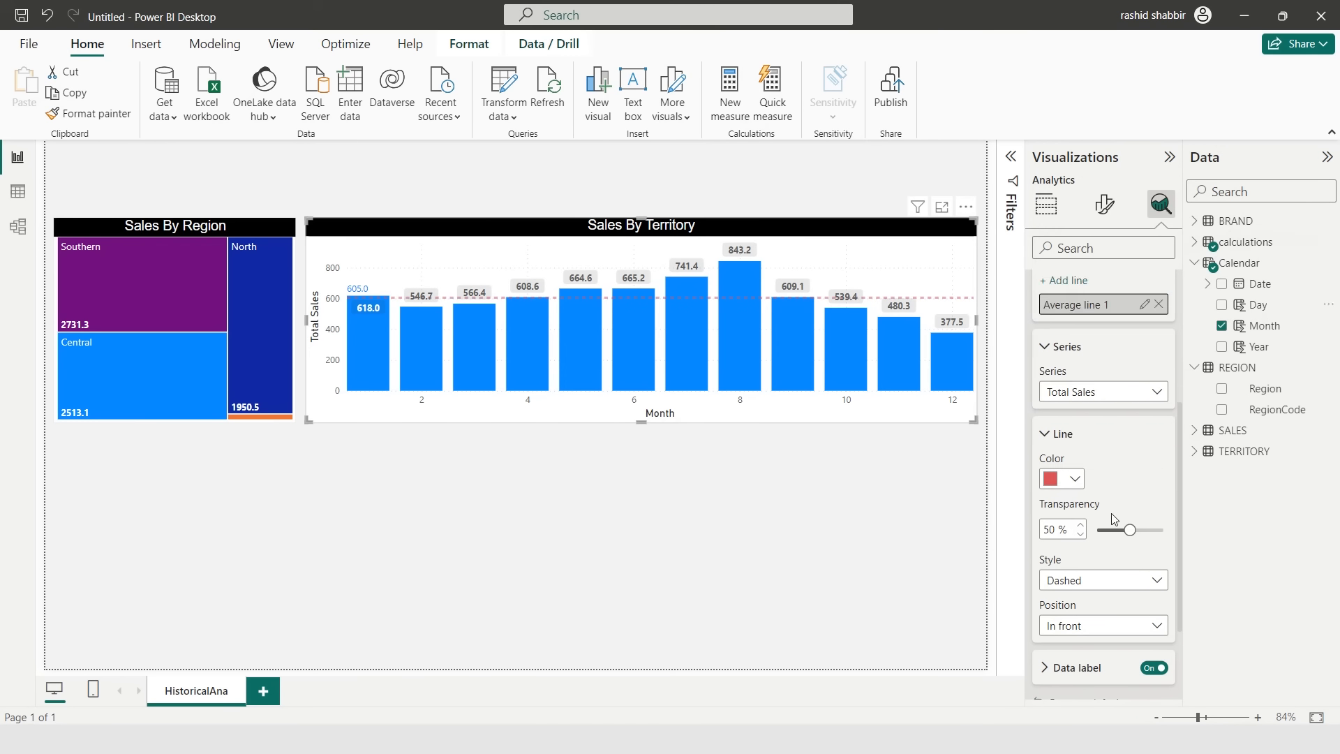
click(1114, 580)
click(1079, 579)
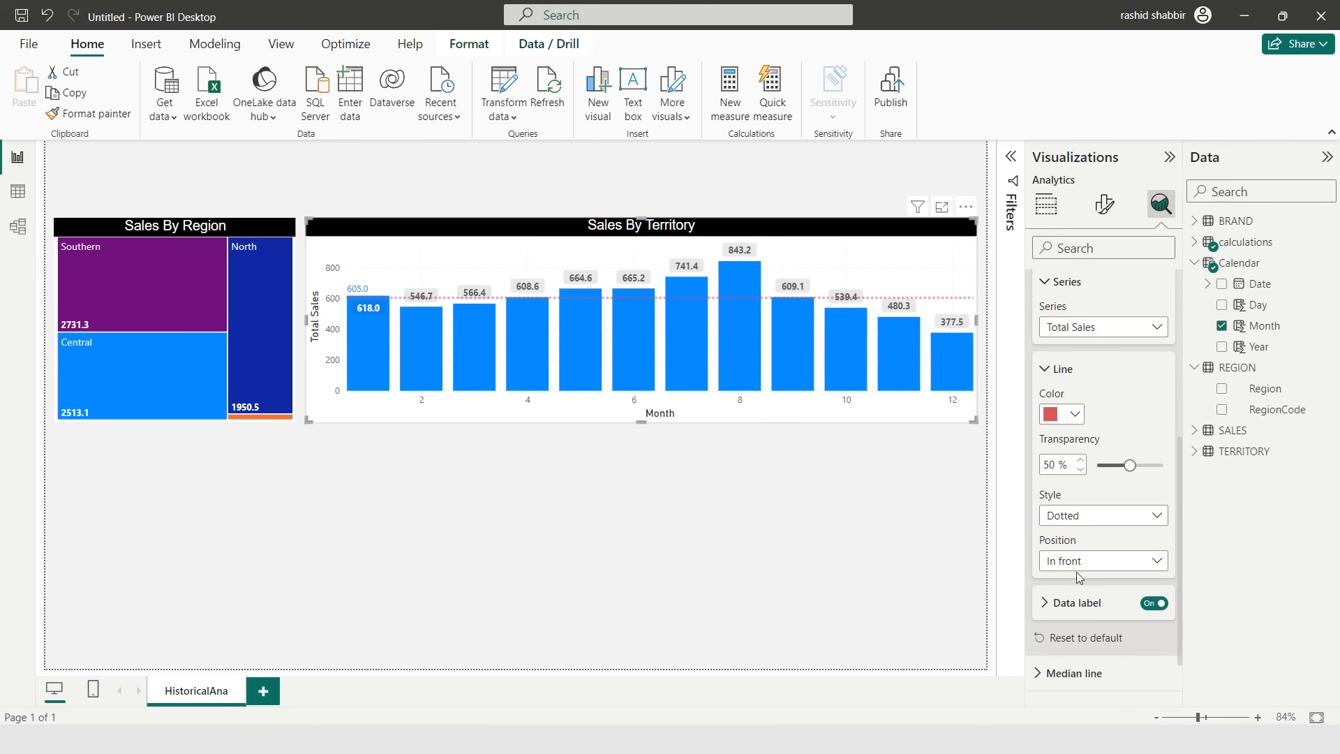
- Add a stacked bar chart with Total Sales on the X-axis and Territory on the Y-axis
click(1170, 157)
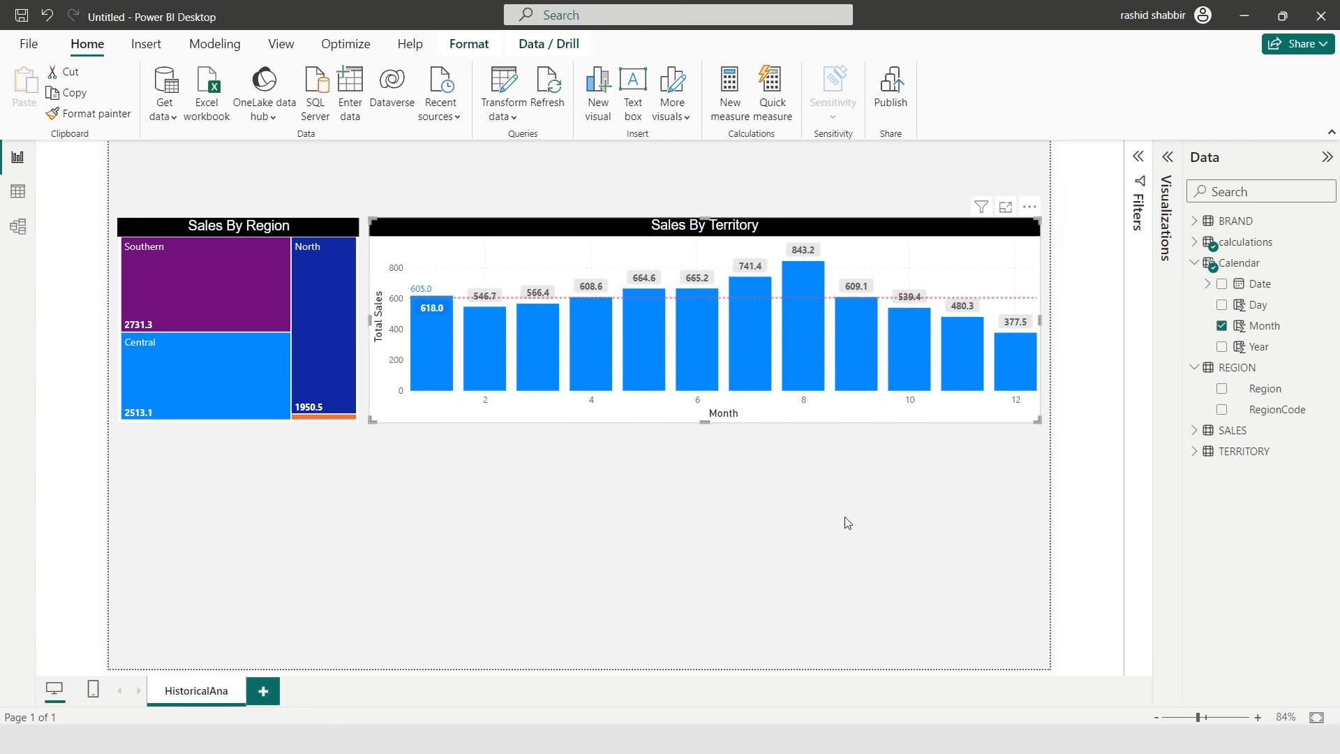
click(1042, 247)
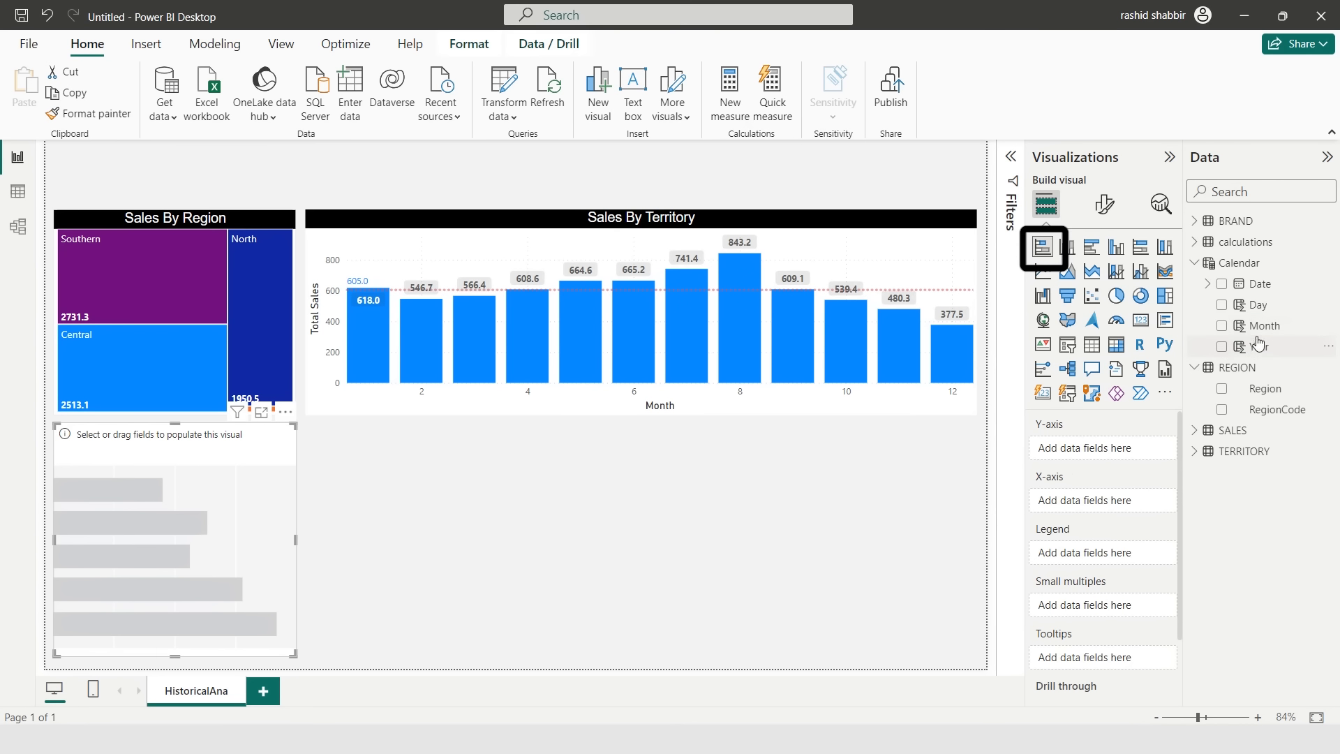
click(1245, 241)
drag(1266, 368, 1148, 502)
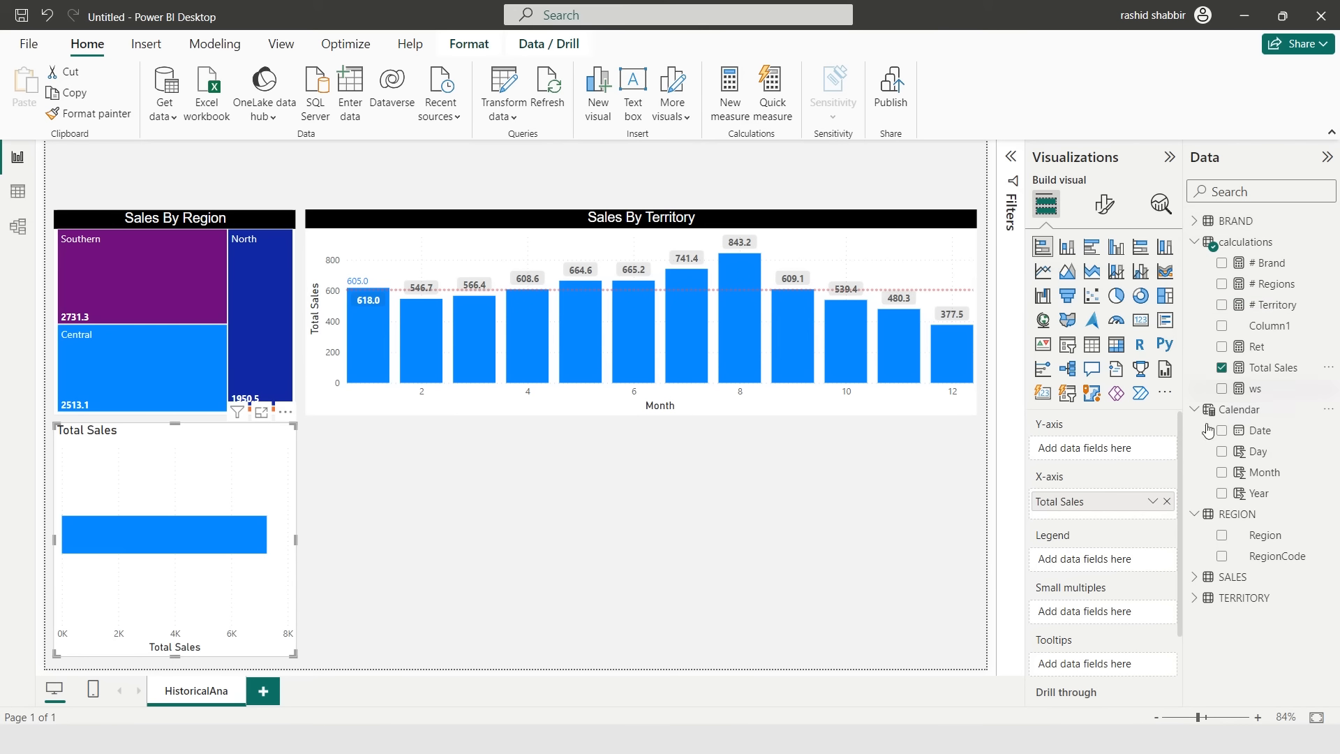
click(1195, 598)
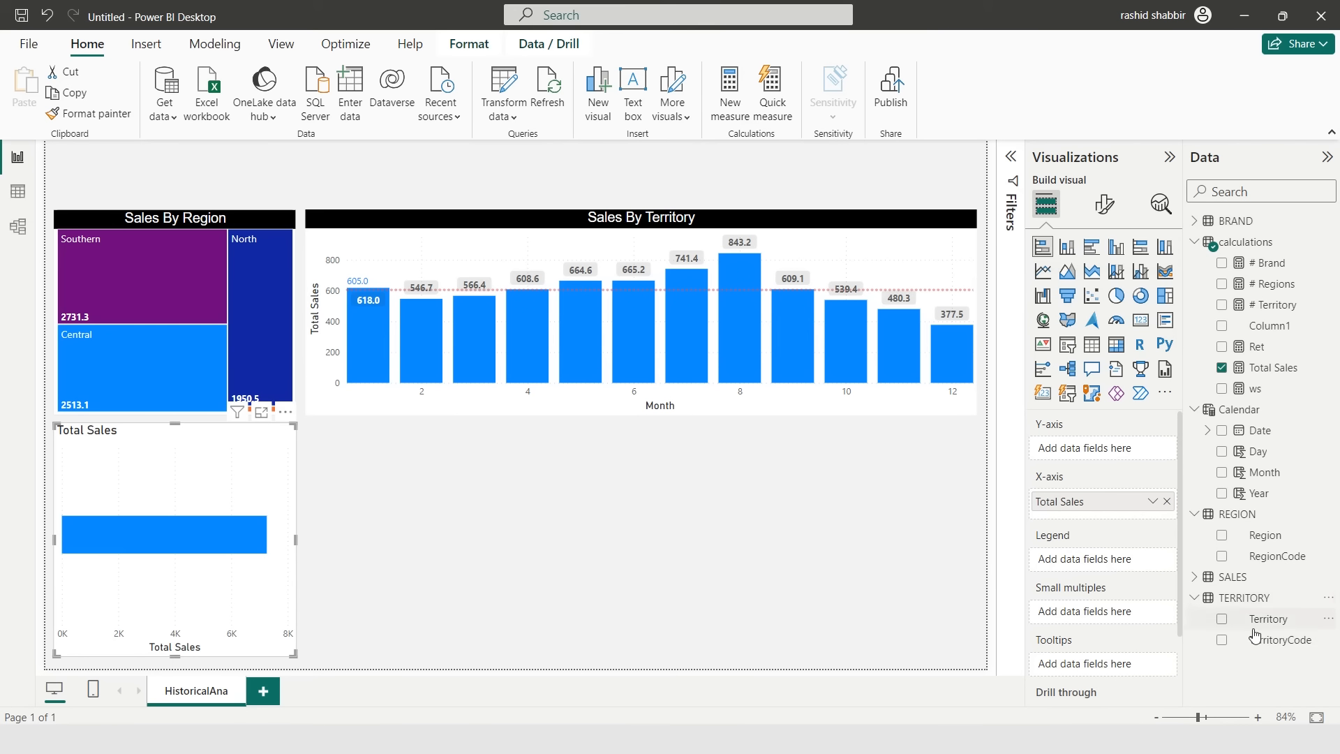
drag(1266, 619, 1134, 454)
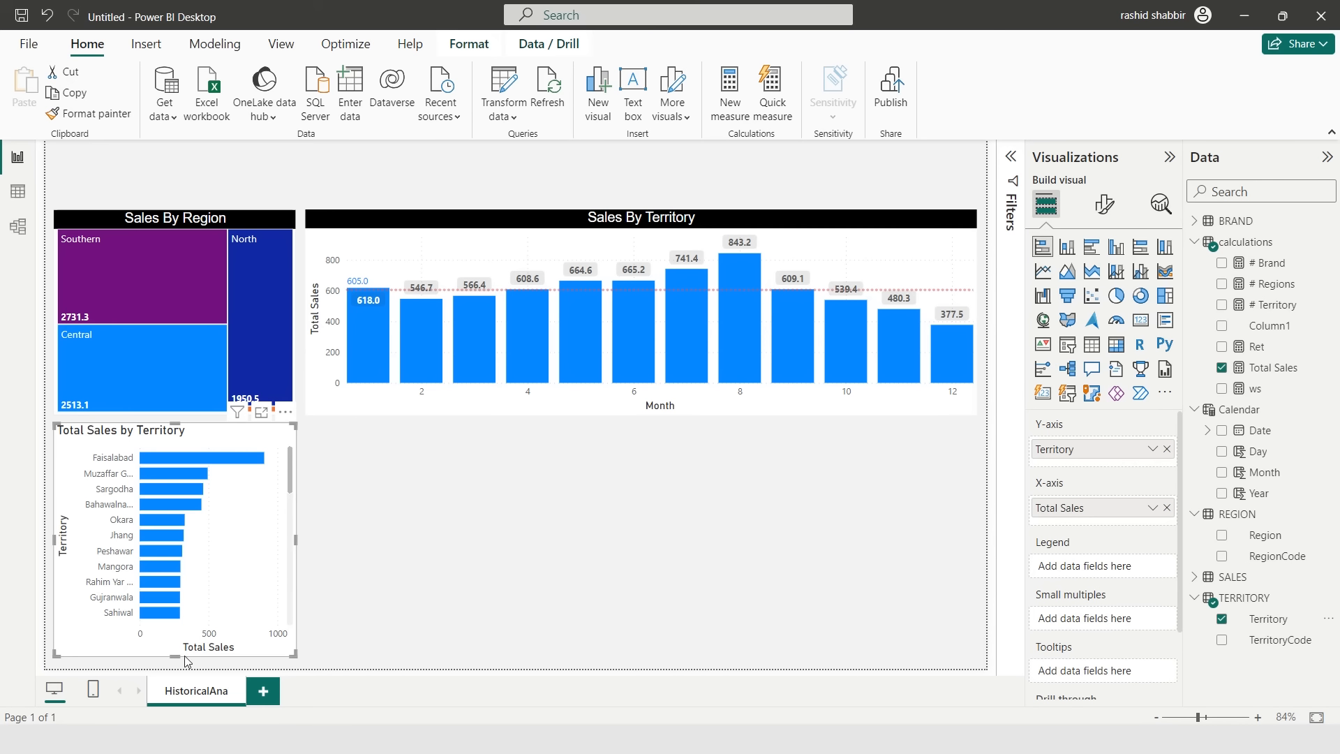
- Rename the stacked bar chart's title to Sales By Territory
click(1104, 204)
click(1102, 282)
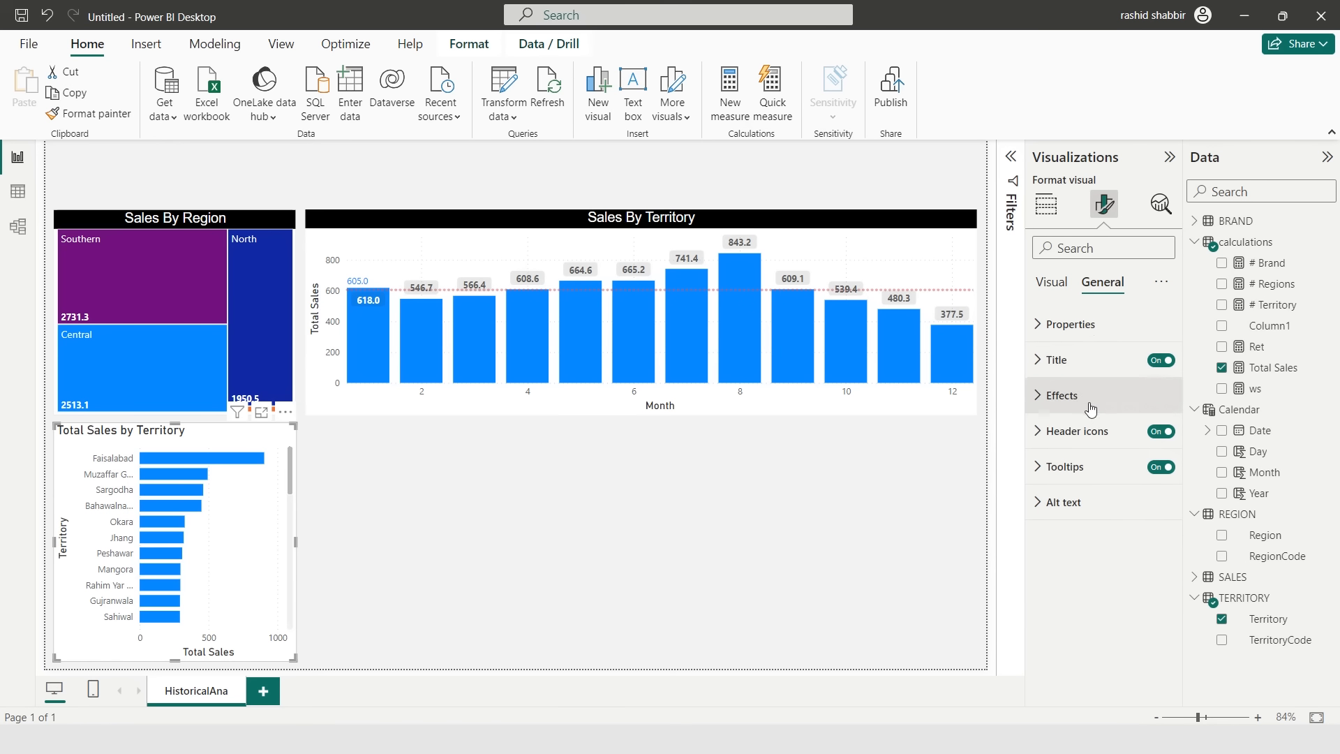
click(1088, 359)
click(1093, 447)
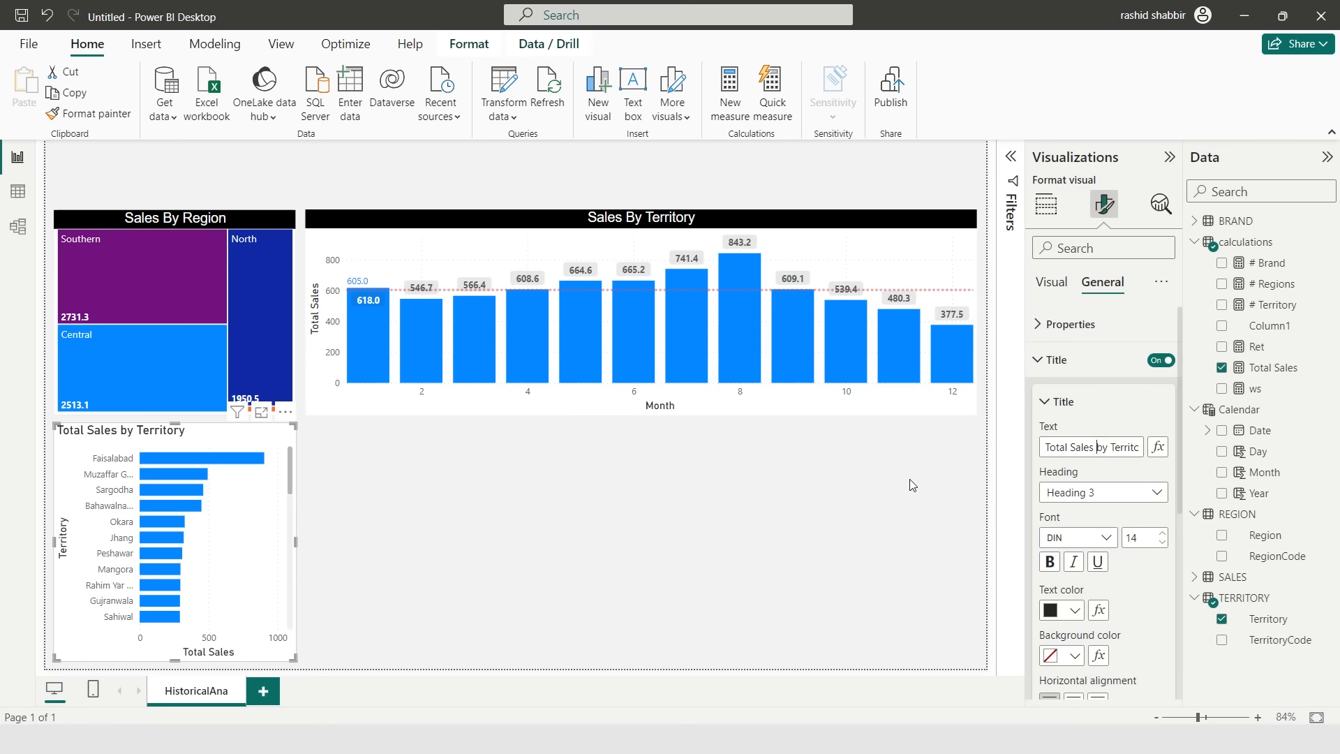
key(ctrl+a)
text(Sales By Territory)
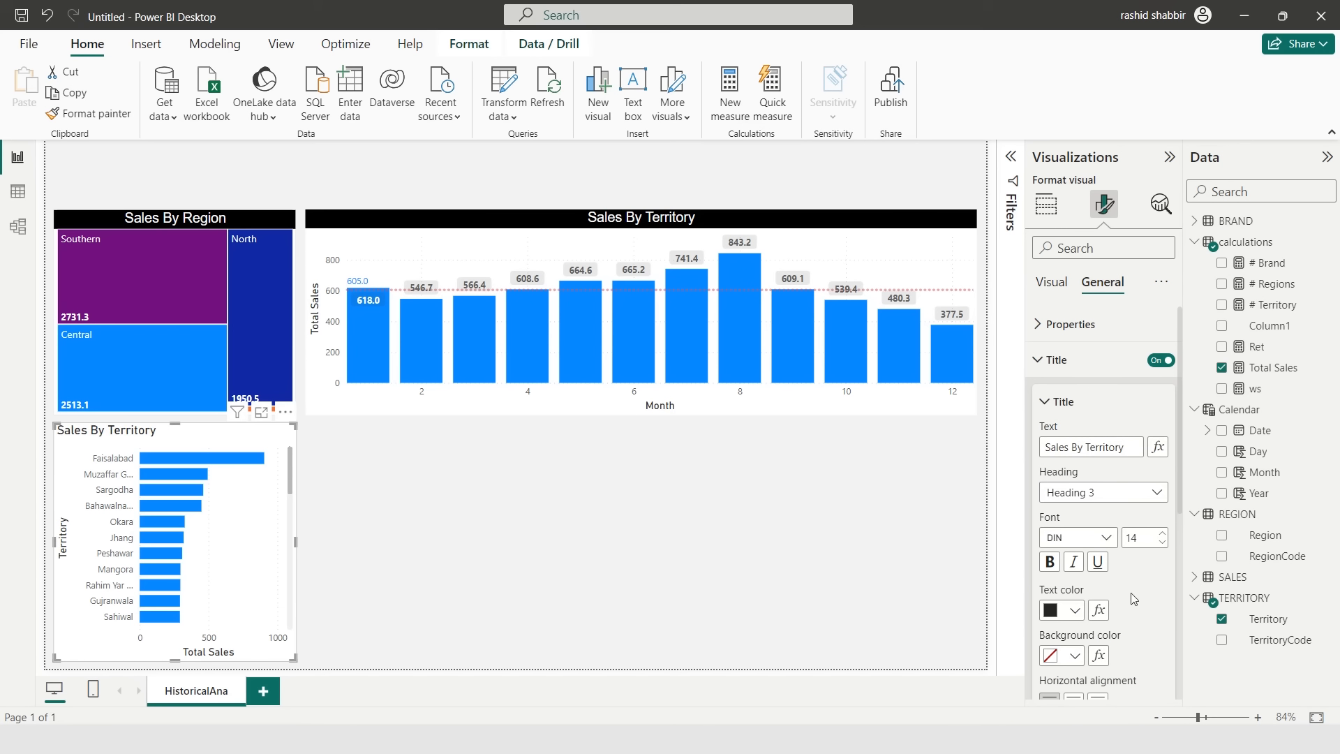
- Make the bar chart's title bold in Arial font
click(1049, 561)
click(1078, 538)
click(1057, 255)
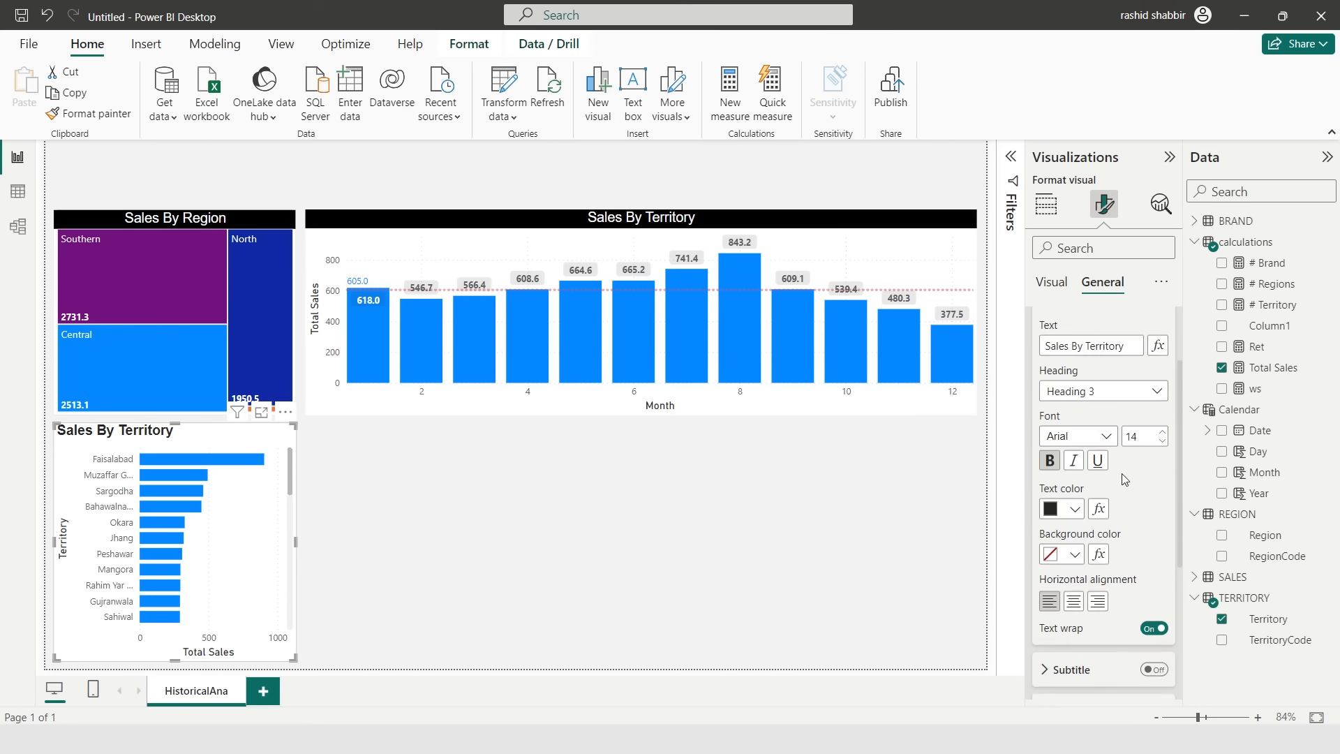
- Set the bar chart title to white text on a black background and center it
click(1075, 492)
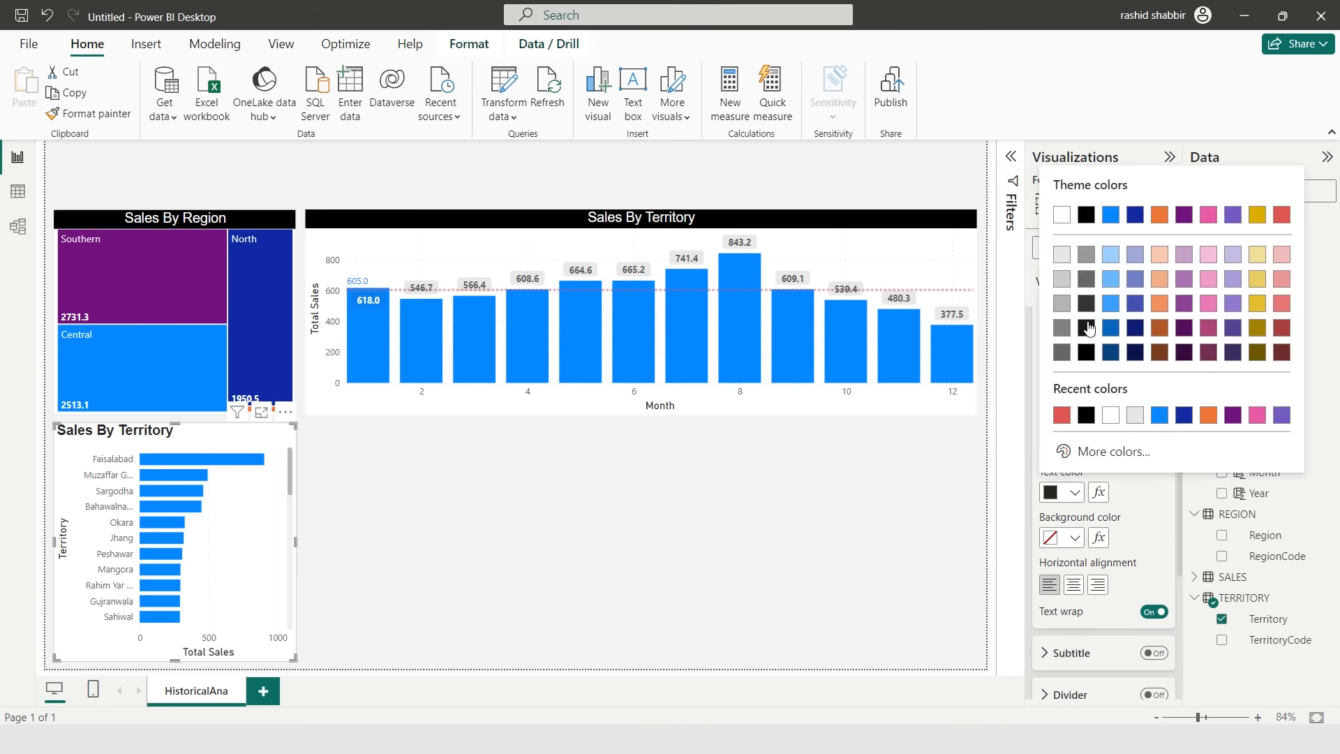
click(1068, 217)
click(1076, 537)
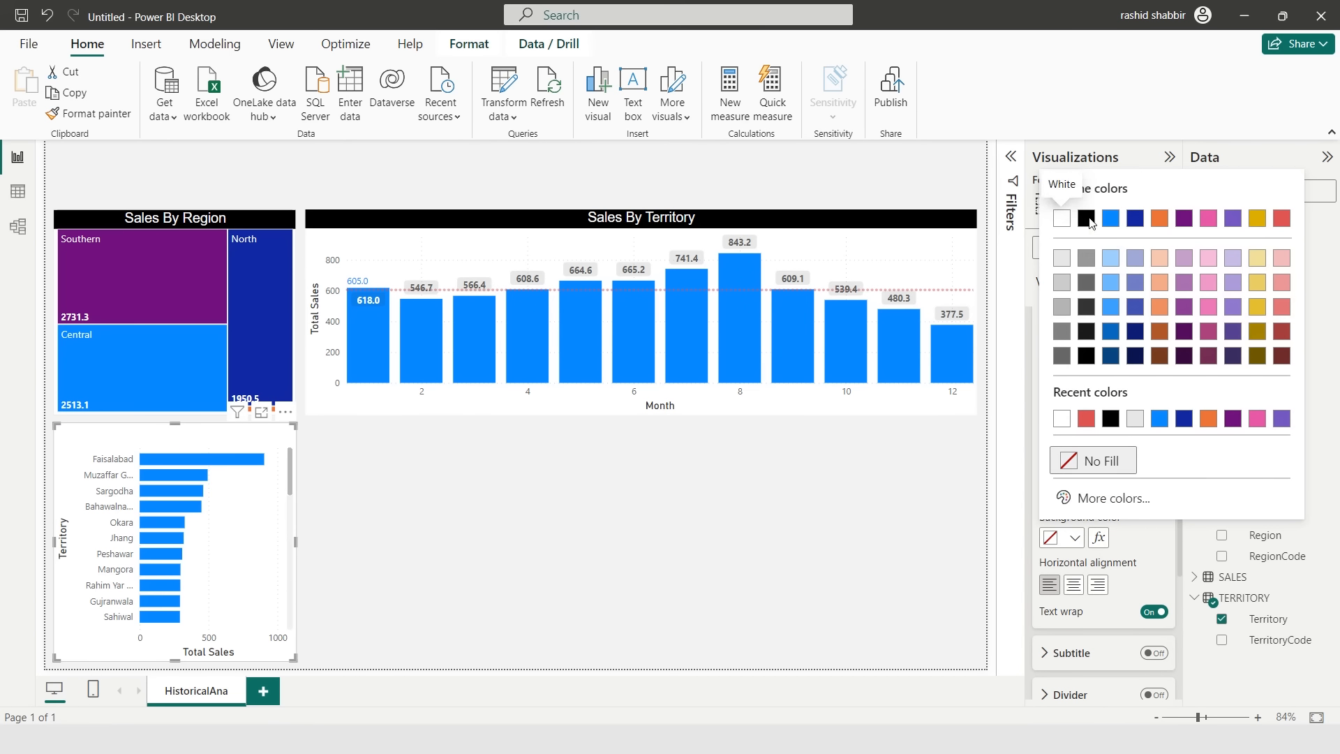
click(1089, 221)
click(1073, 591)
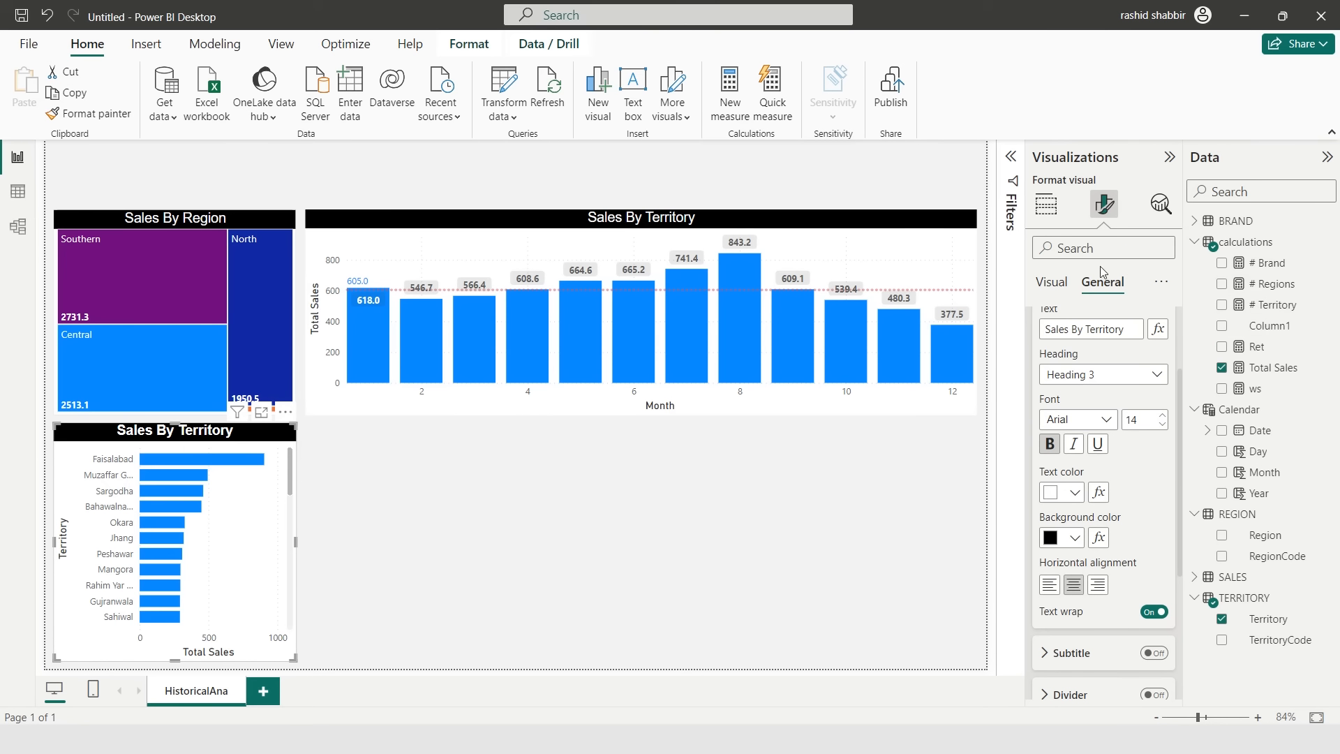
- Turn on the bar chart's data labels with a label background and bold values
click(1052, 283)
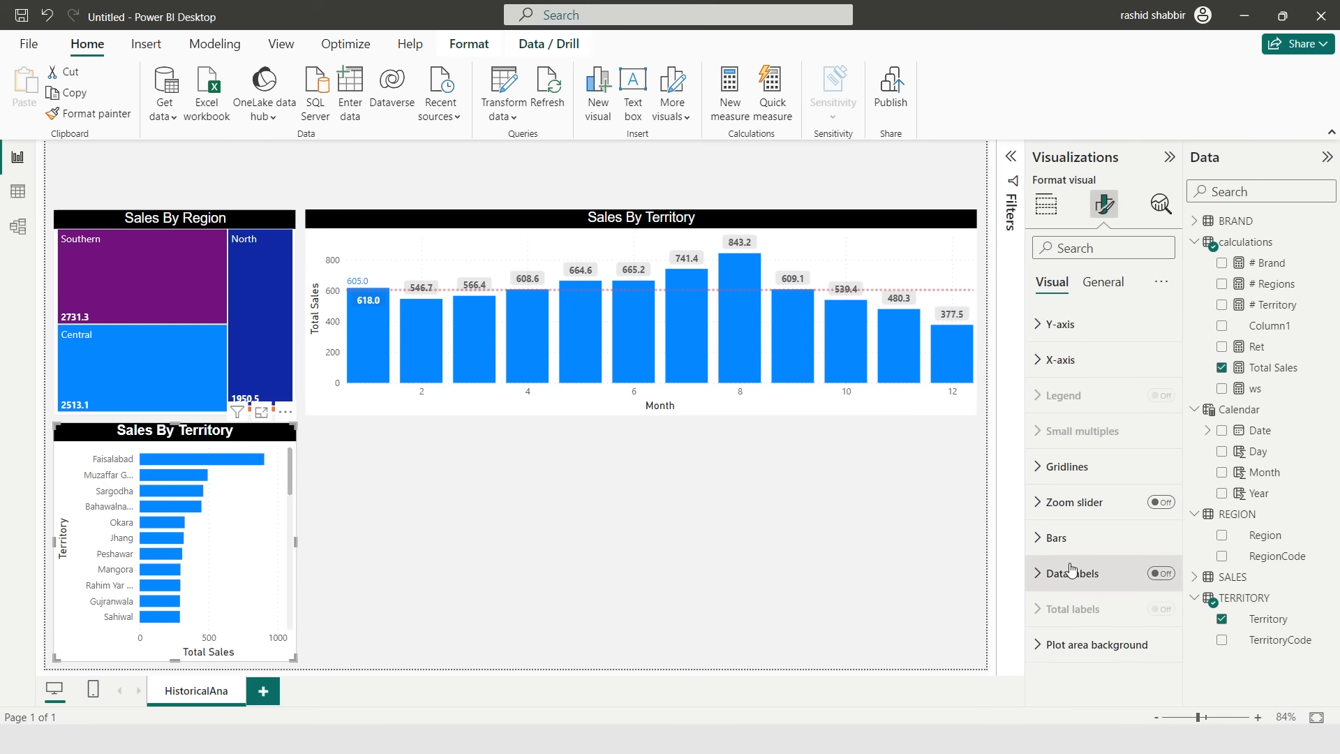
click(1172, 577)
click(1099, 579)
click(1057, 533)
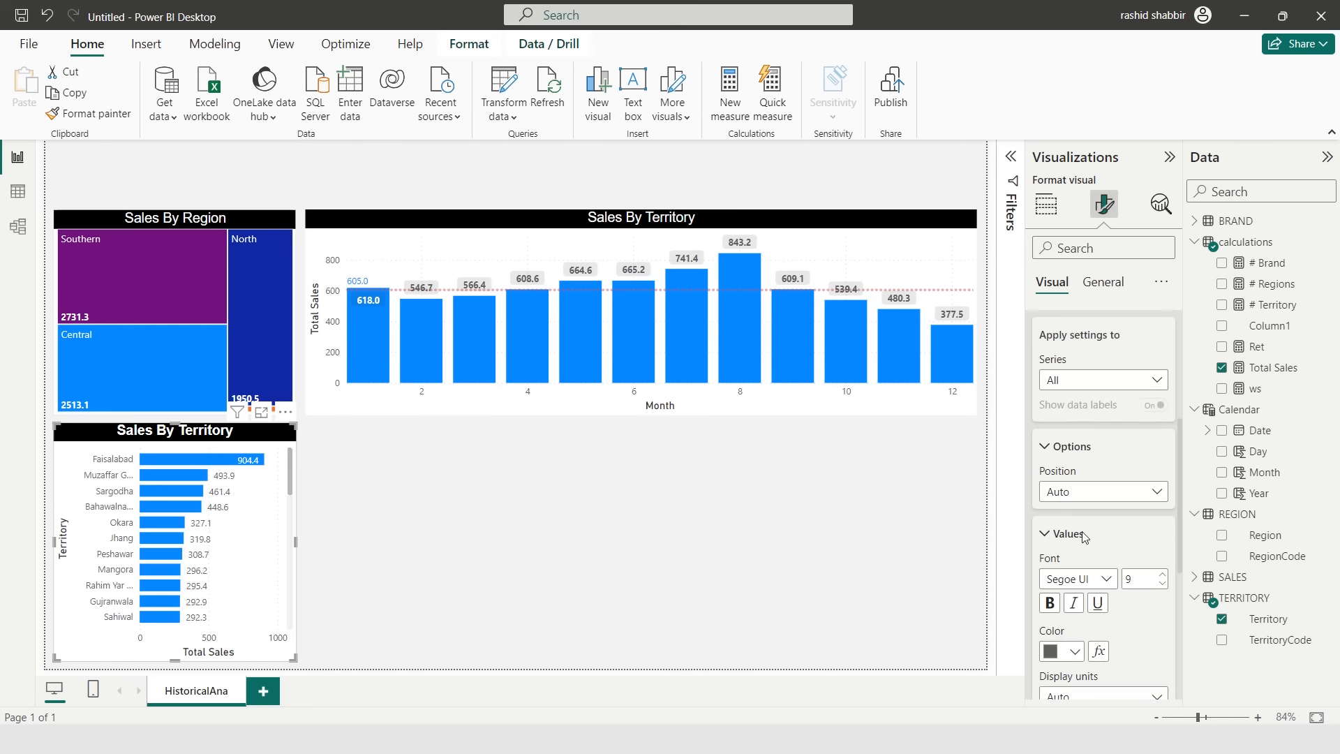
scroll(1060, 538, down, 3)
scroll(1103, 502, down, 3)
click(1153, 598)
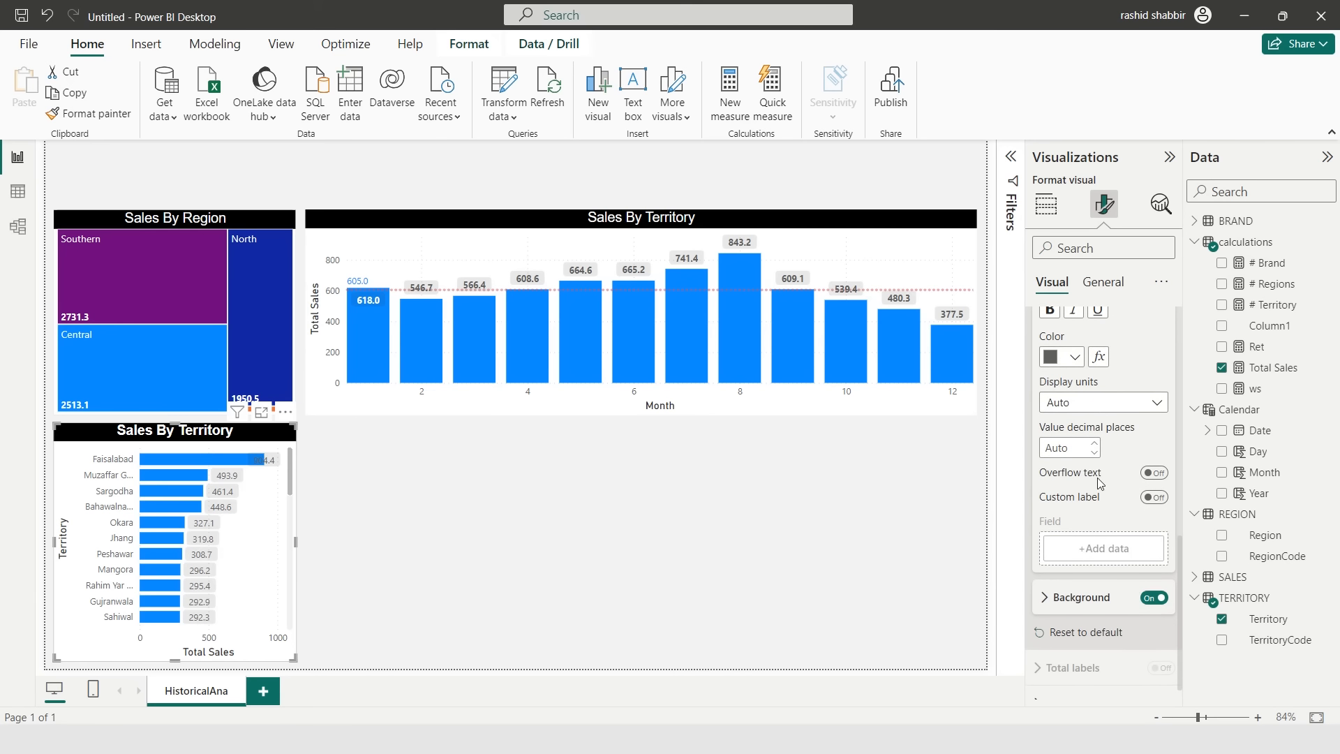
scroll(1067, 371, up, 1)
click(1048, 370)
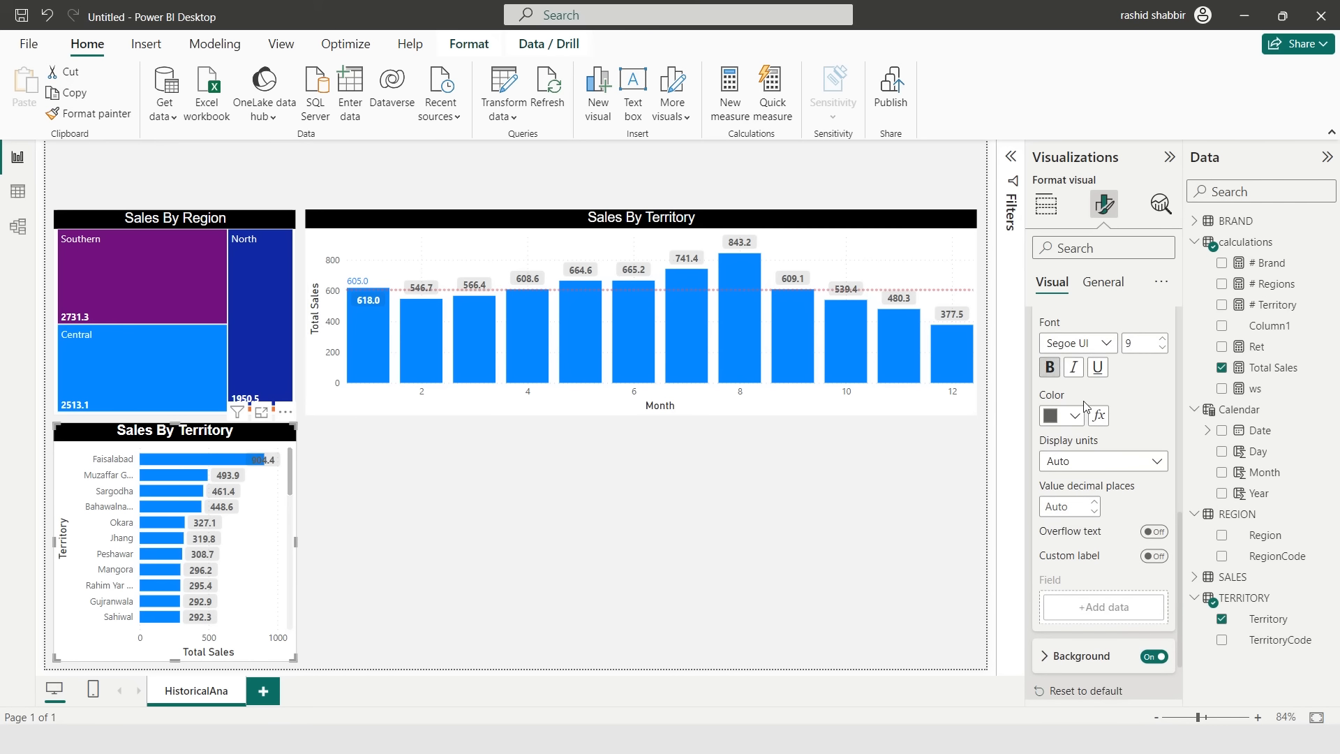
scroll(1078, 432, up, 3)
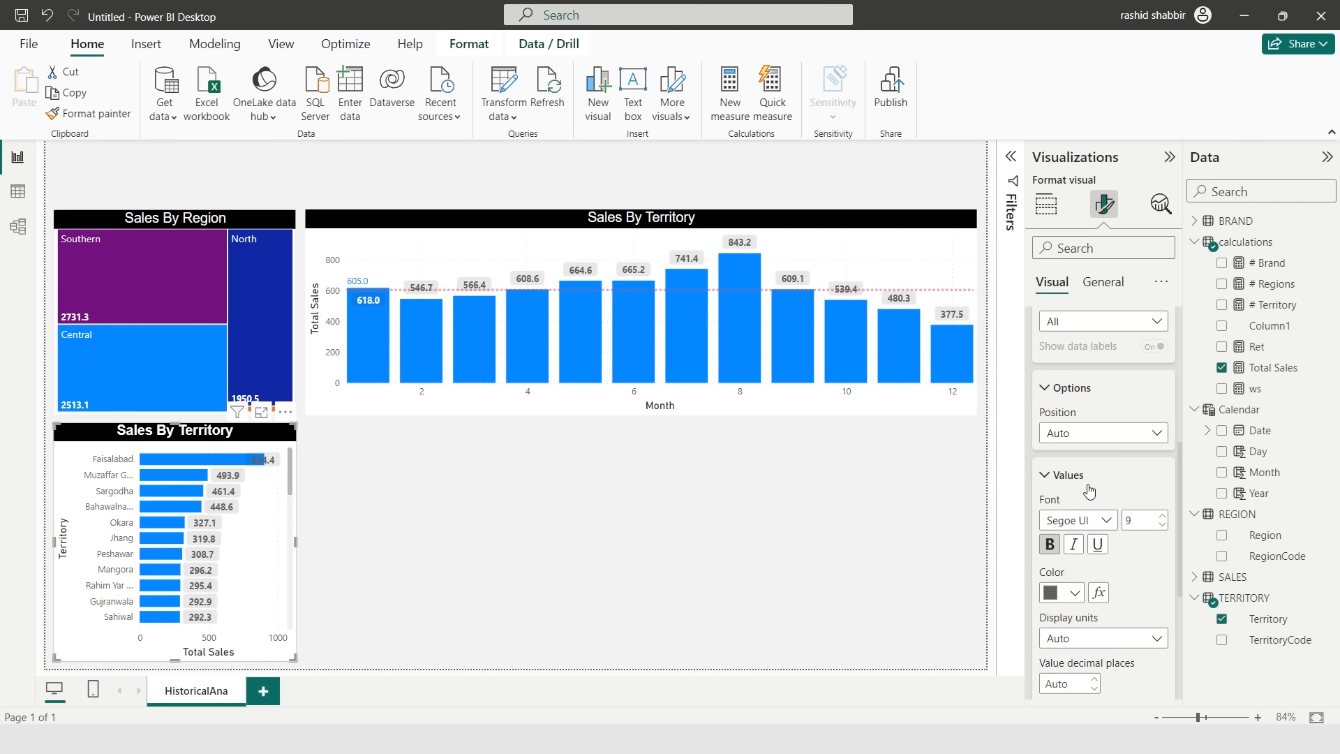
- Duplicate the territory bar chart beside the original
click(343, 459)
click(169, 438)
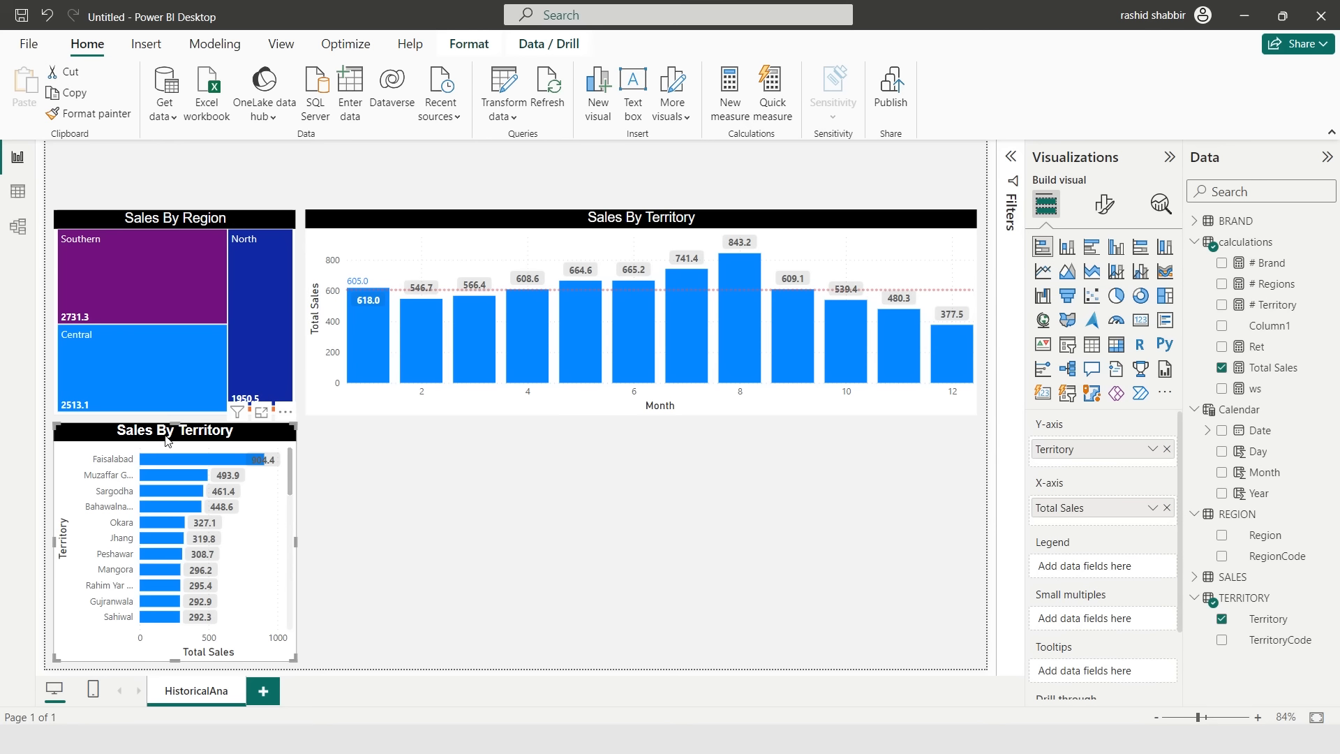
key(ctrl+c)
key(ctrl+v)
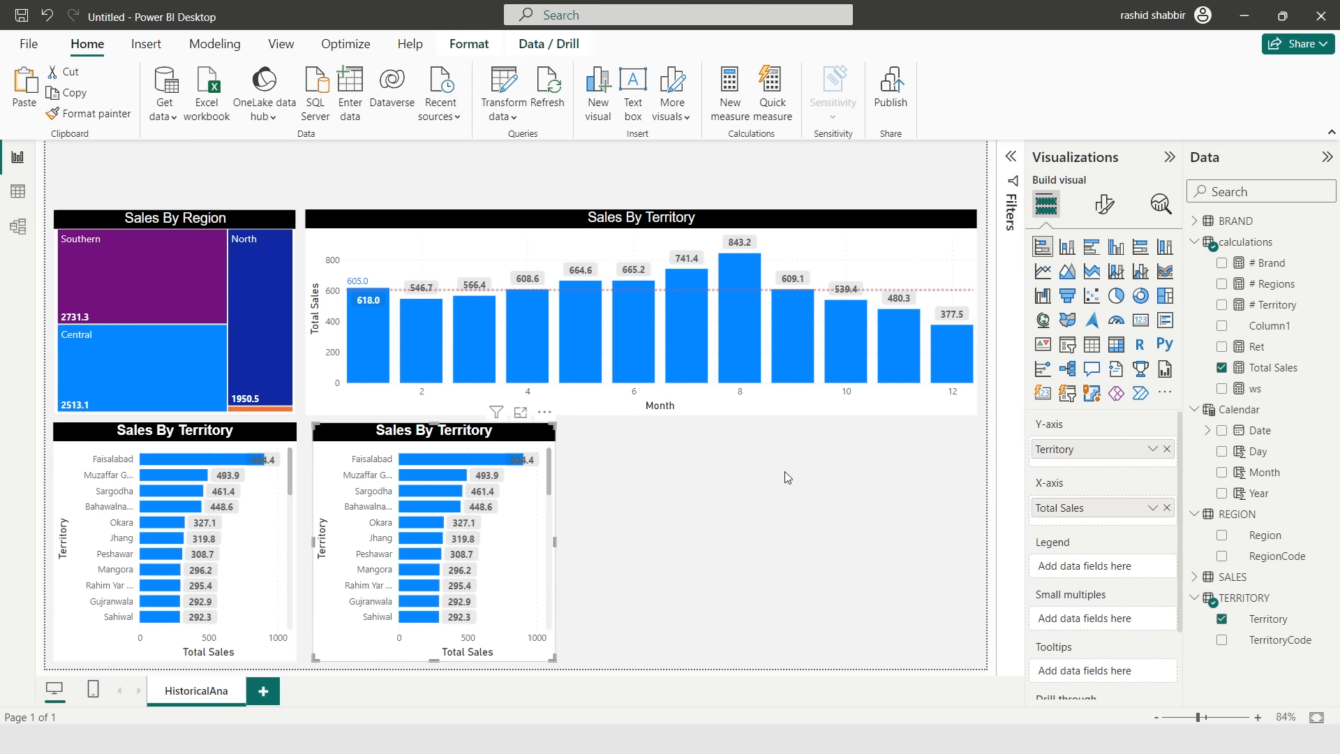
- Replace Territory with Brand on the copied chart's Y-axis
click(1166, 449)
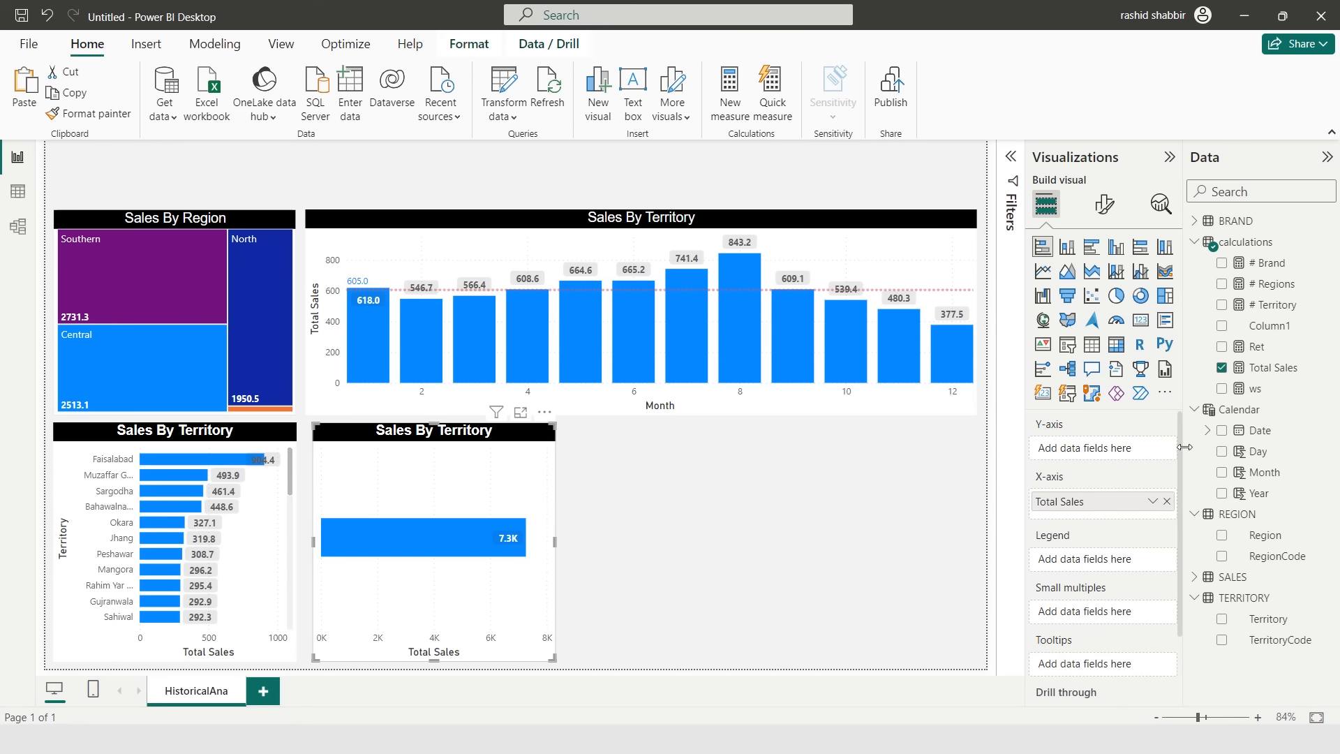
drag(1268, 265, 1127, 450)
click(1194, 242)
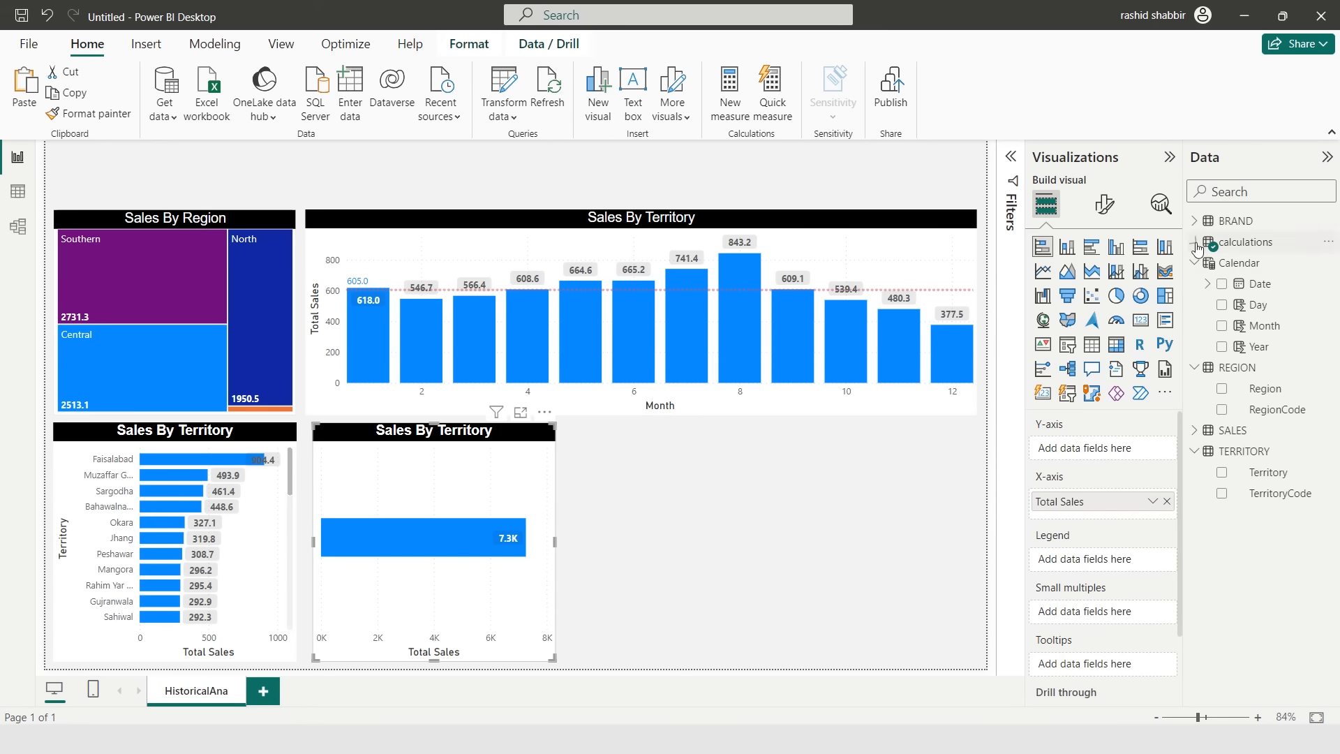
click(1194, 220)
drag(1218, 255, 1128, 450)
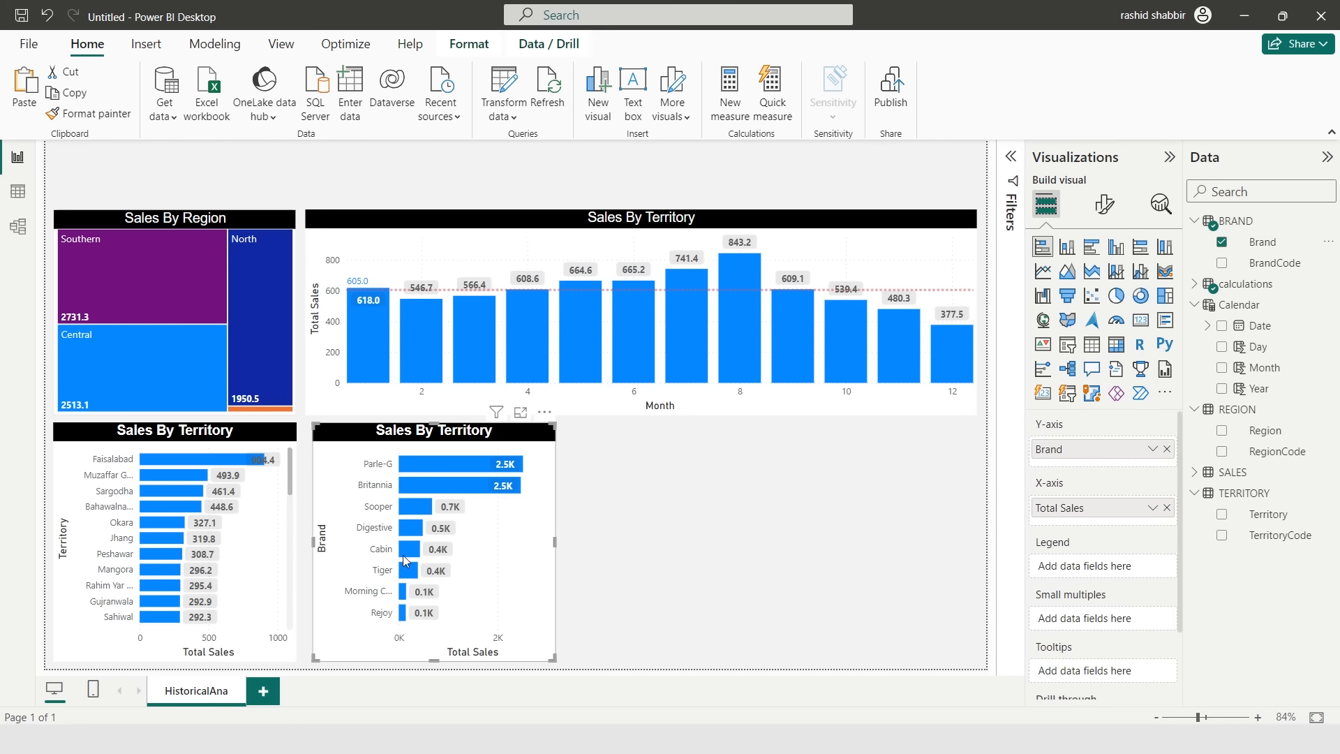
- Set the brand chart's data label display units to None
click(1104, 204)
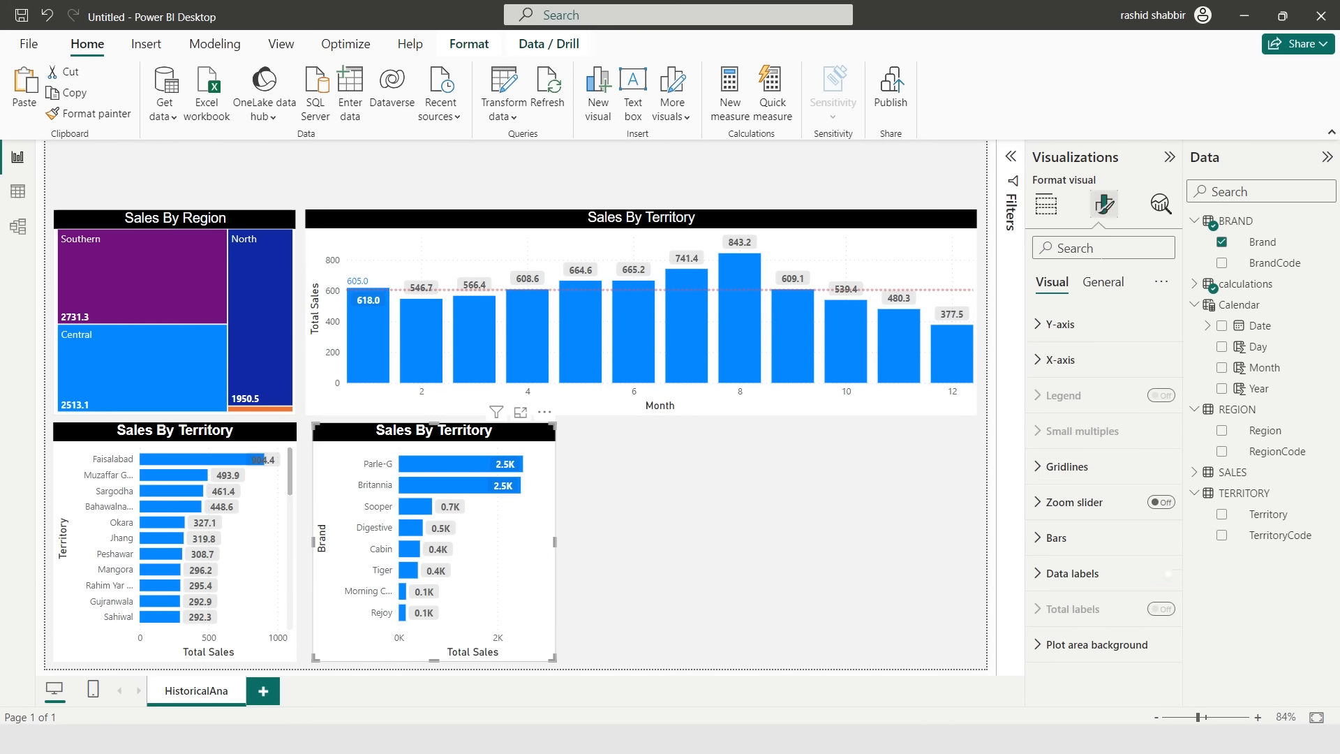
click(1043, 578)
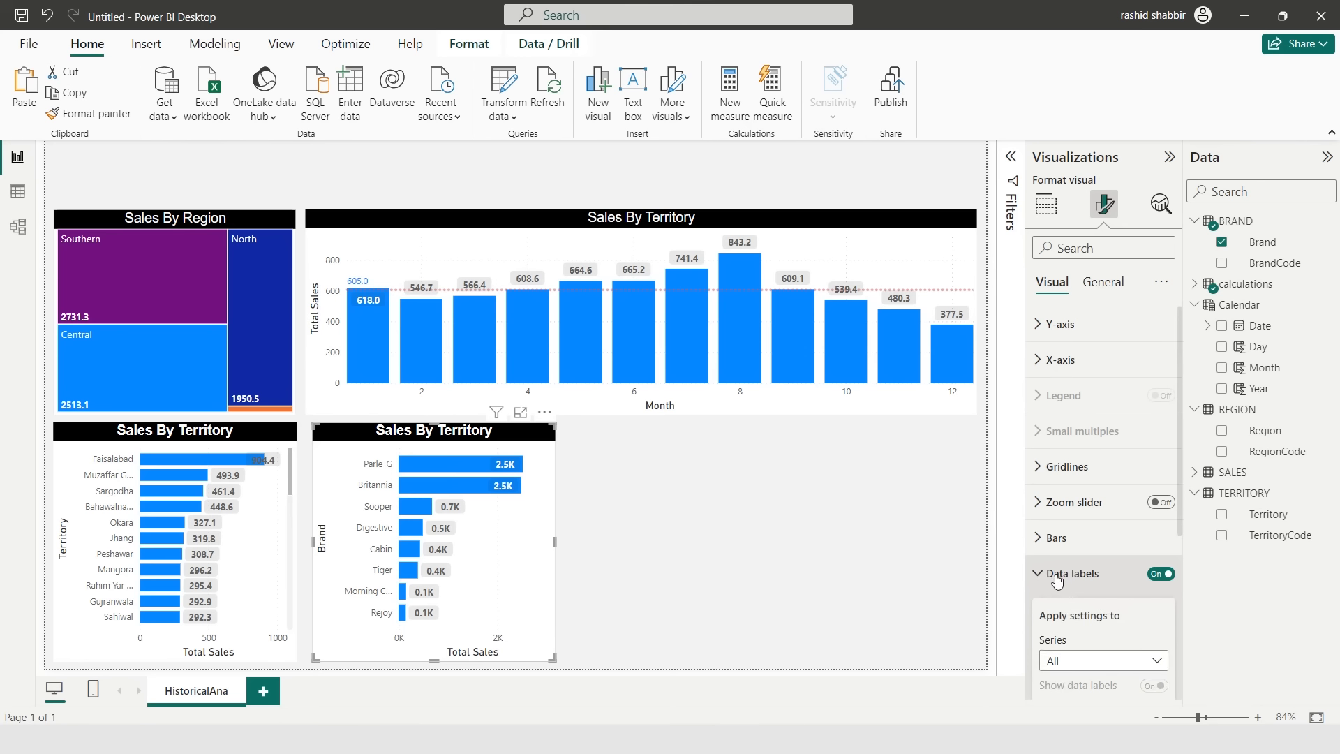
scroll(1115, 599, down, 3)
click(1115, 595)
click(1077, 637)
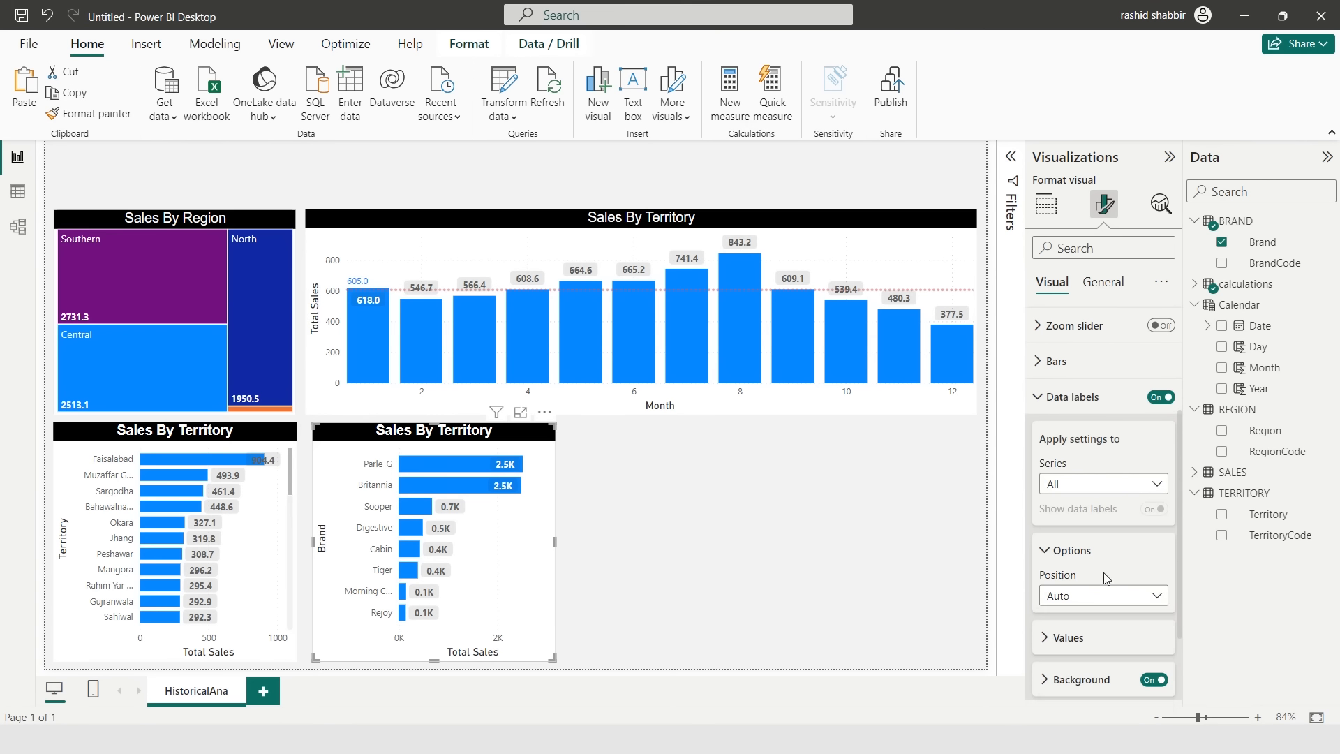
scroll(1103, 558, down, 5)
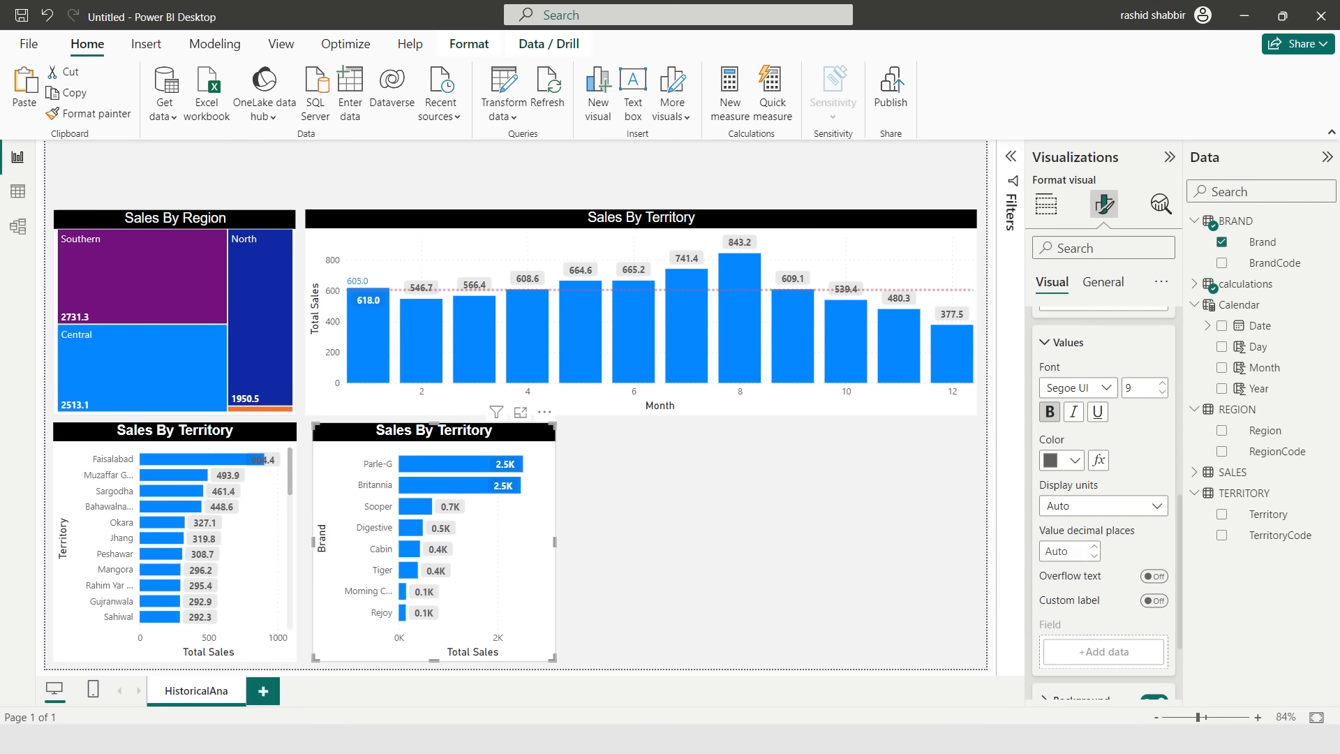
click(1102, 505)
click(1064, 547)
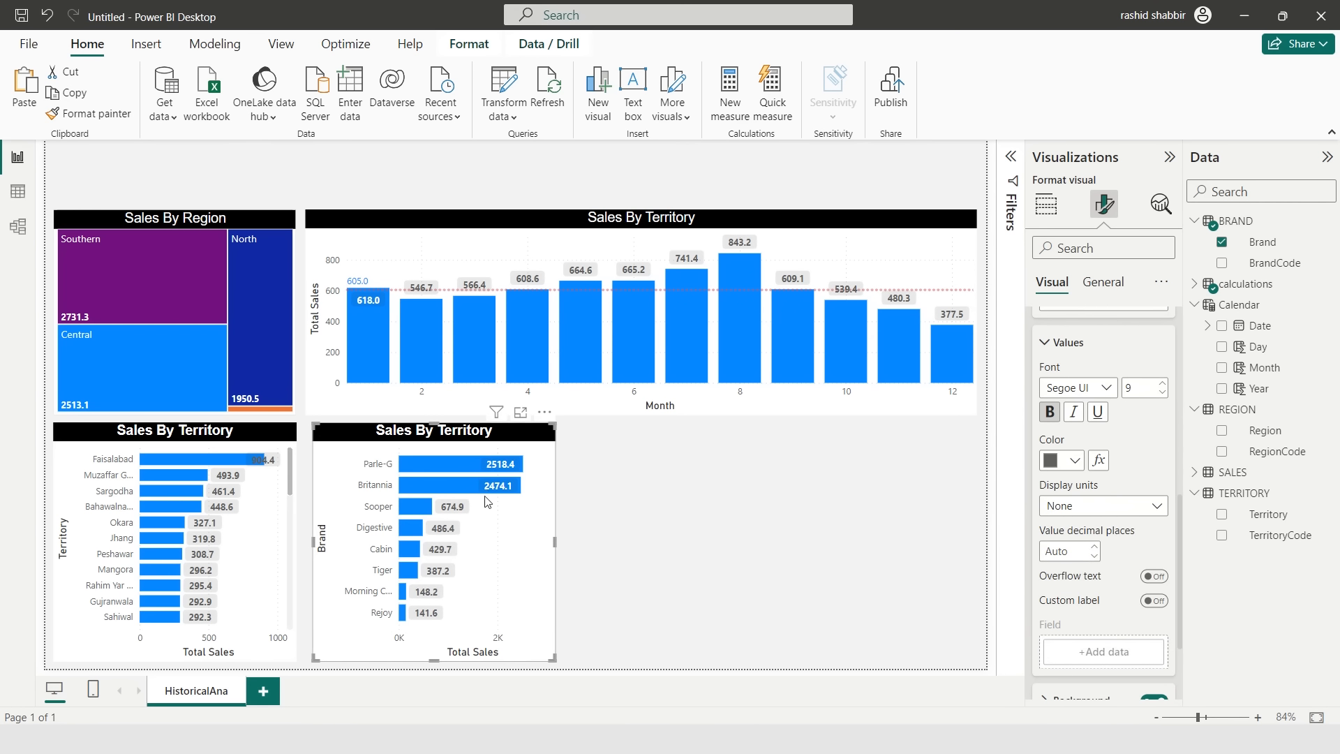
- Resize the column chart and the two bar charts to fill the page width
click(338, 279)
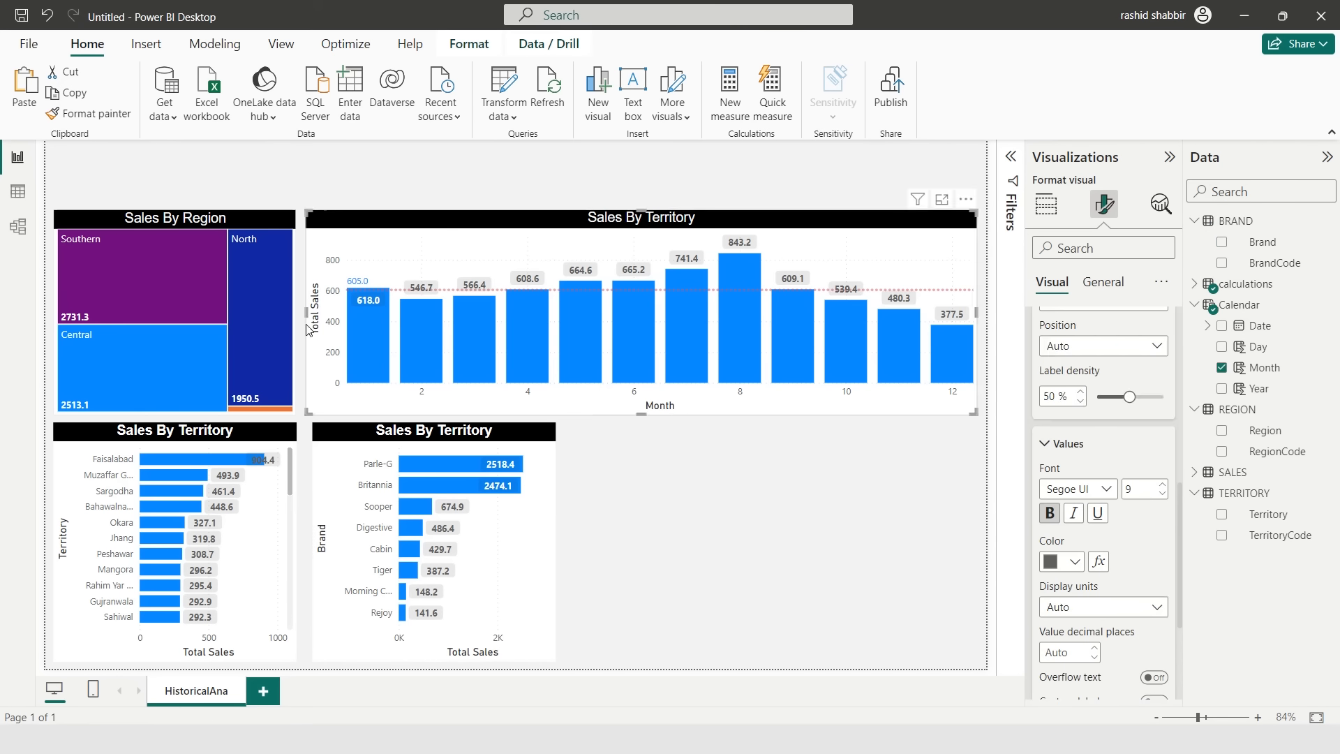
drag(306, 312, 345, 312)
drag(295, 312, 333, 312)
drag(364, 431, 396, 431)
drag(297, 542, 336, 549)
drag(588, 543, 616, 544)
click(734, 492)
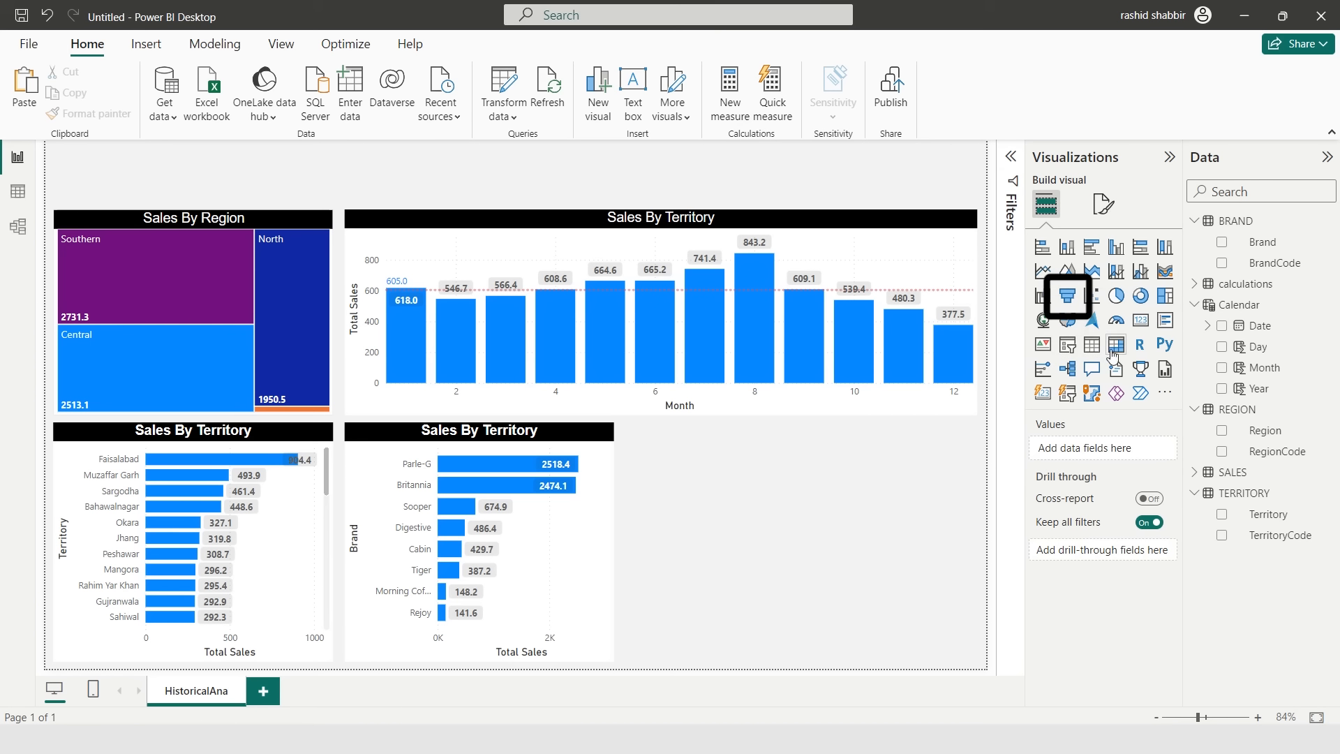
- Add a funnel chart with Ret, ws and Total Sales as values
click(1067, 295)
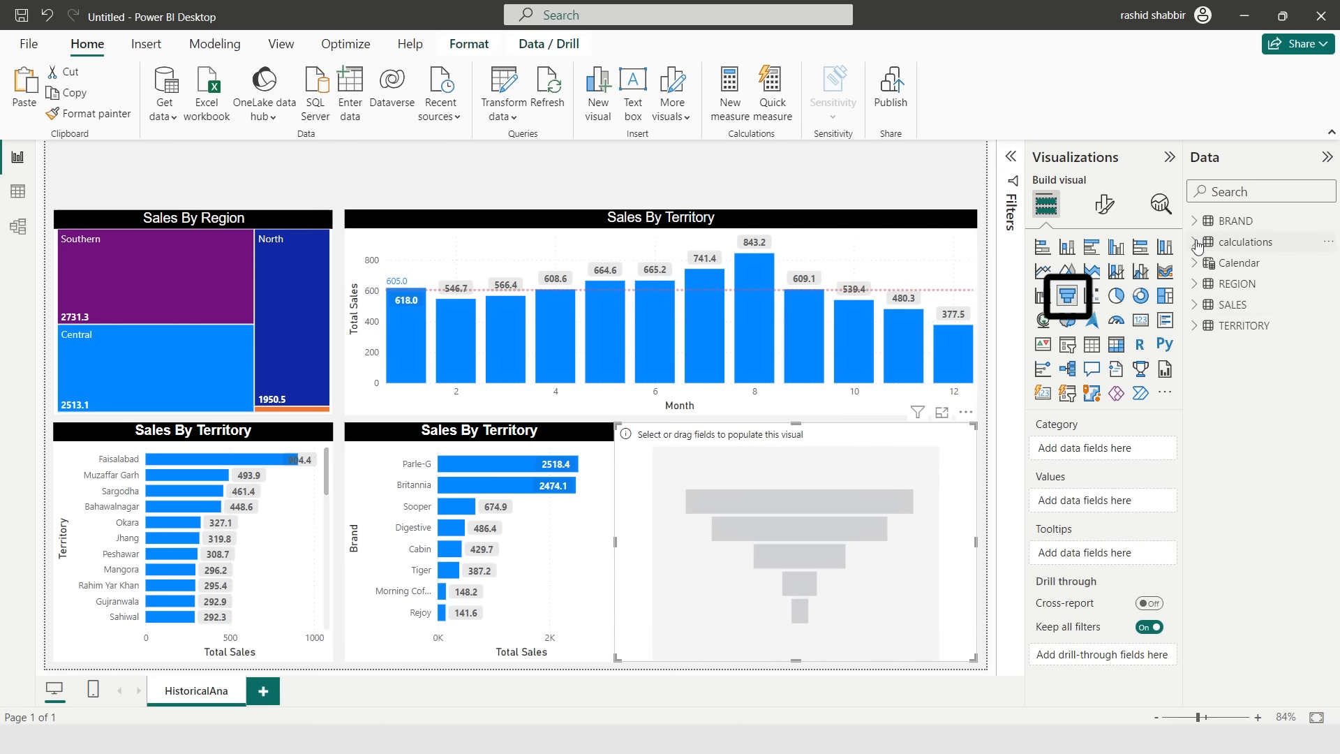
click(1195, 243)
click(1221, 347)
click(1221, 388)
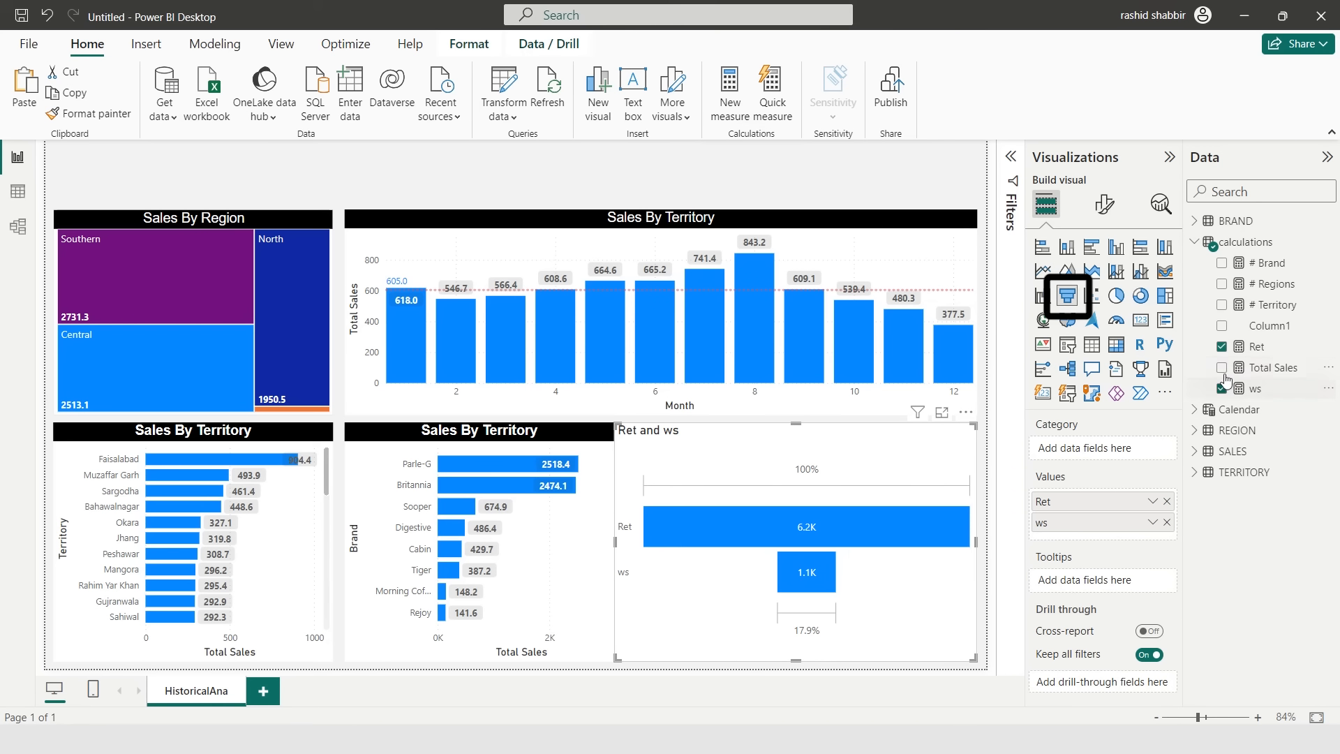
click(1221, 367)
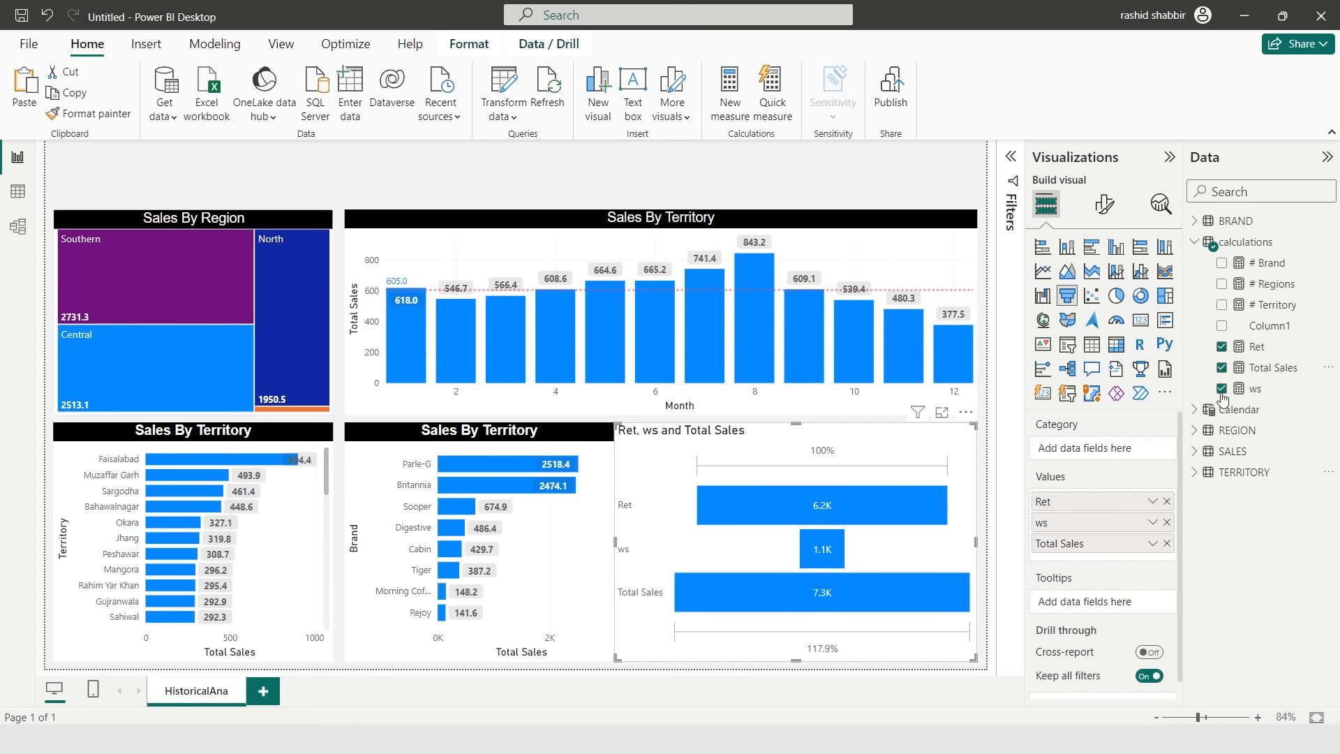
- Center the funnel chart's title
click(1104, 204)
click(1102, 282)
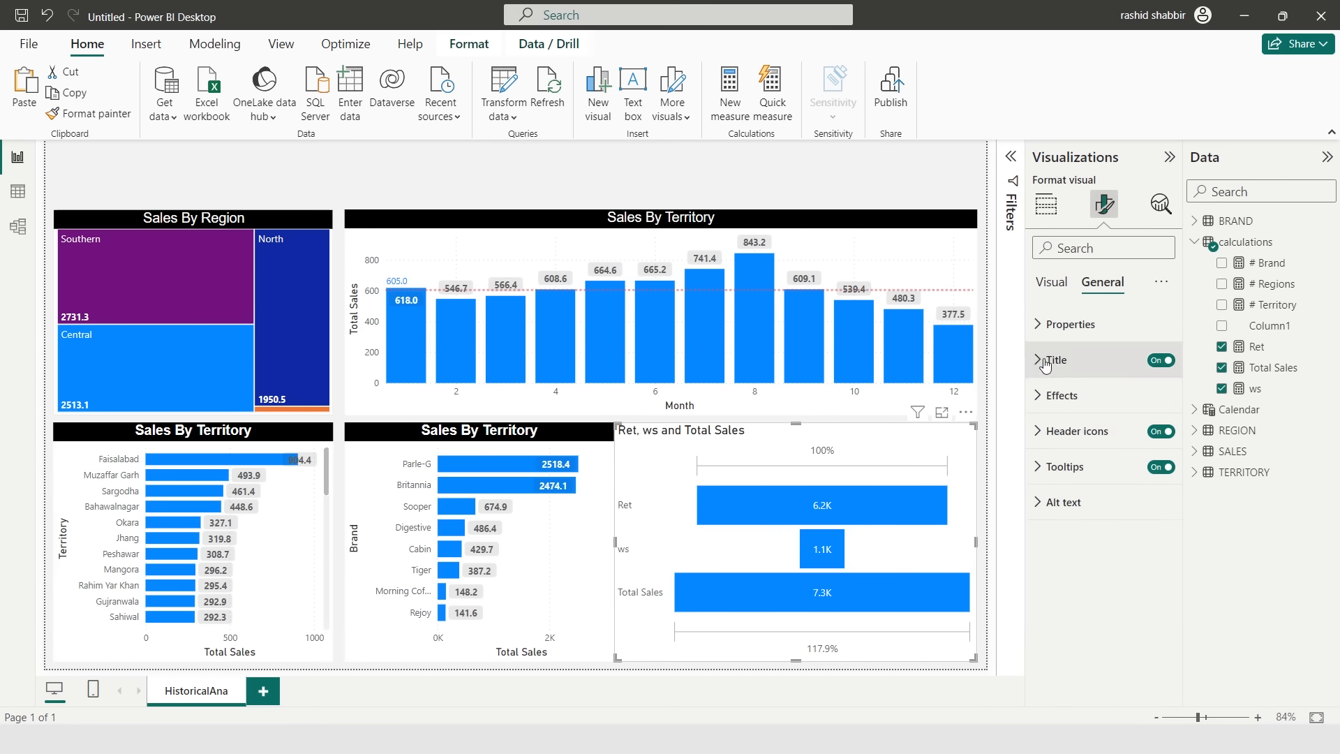
click(1052, 360)
key(End)
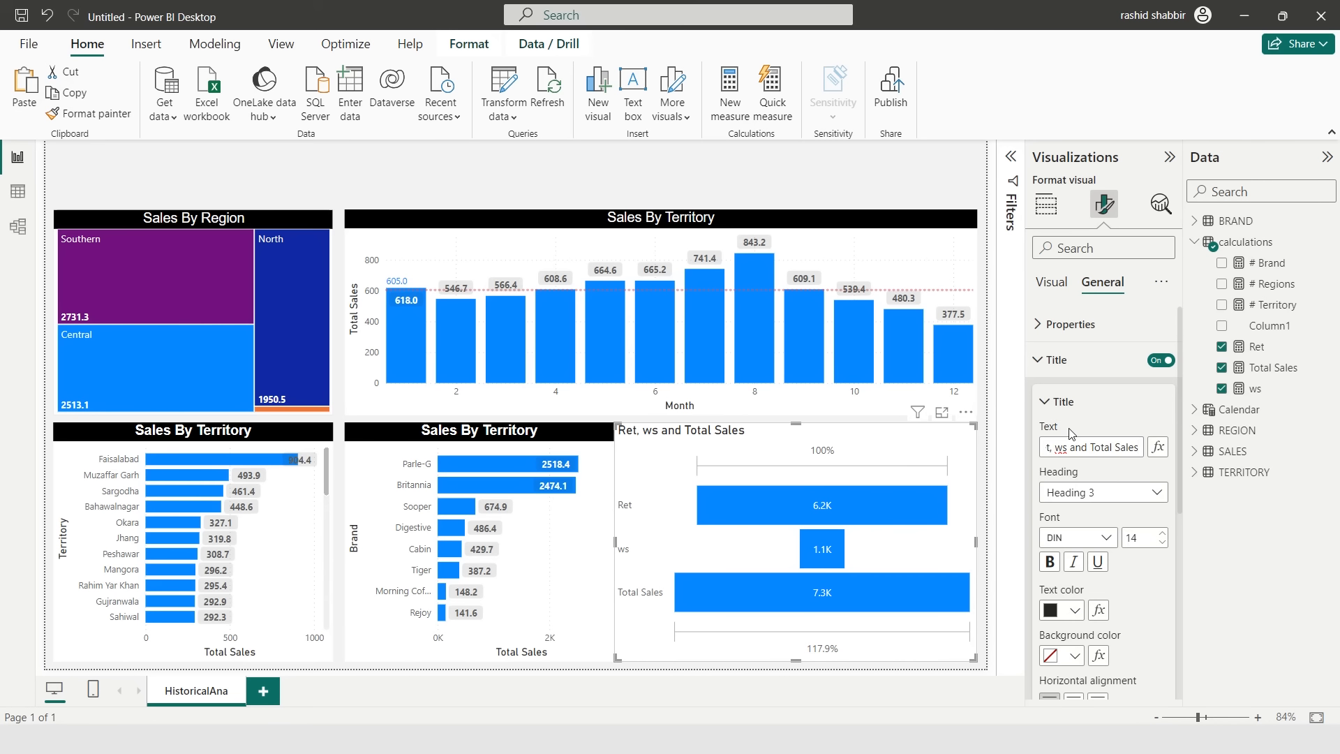
scroll(1069, 432, down, 3)
click(1073, 584)
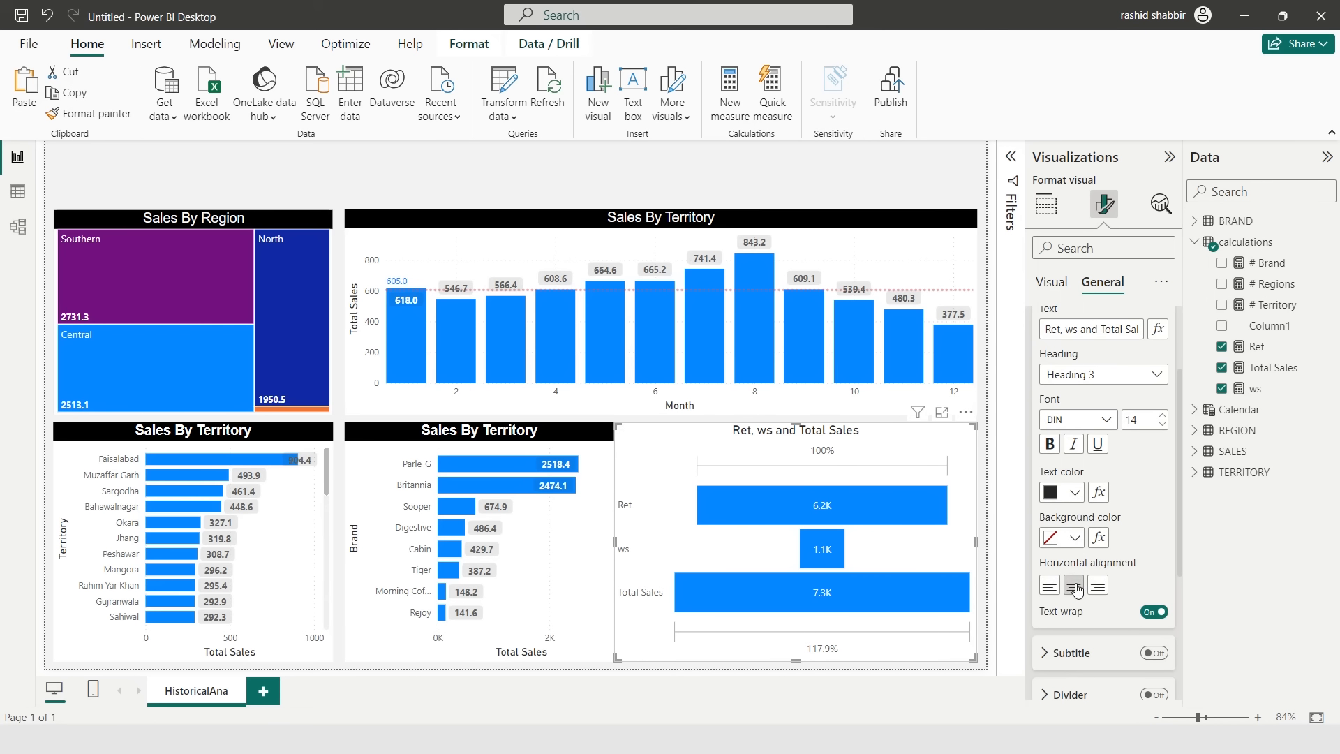
- Set the funnel title to white text on a black background in Arial Black
click(1075, 494)
click(1064, 213)
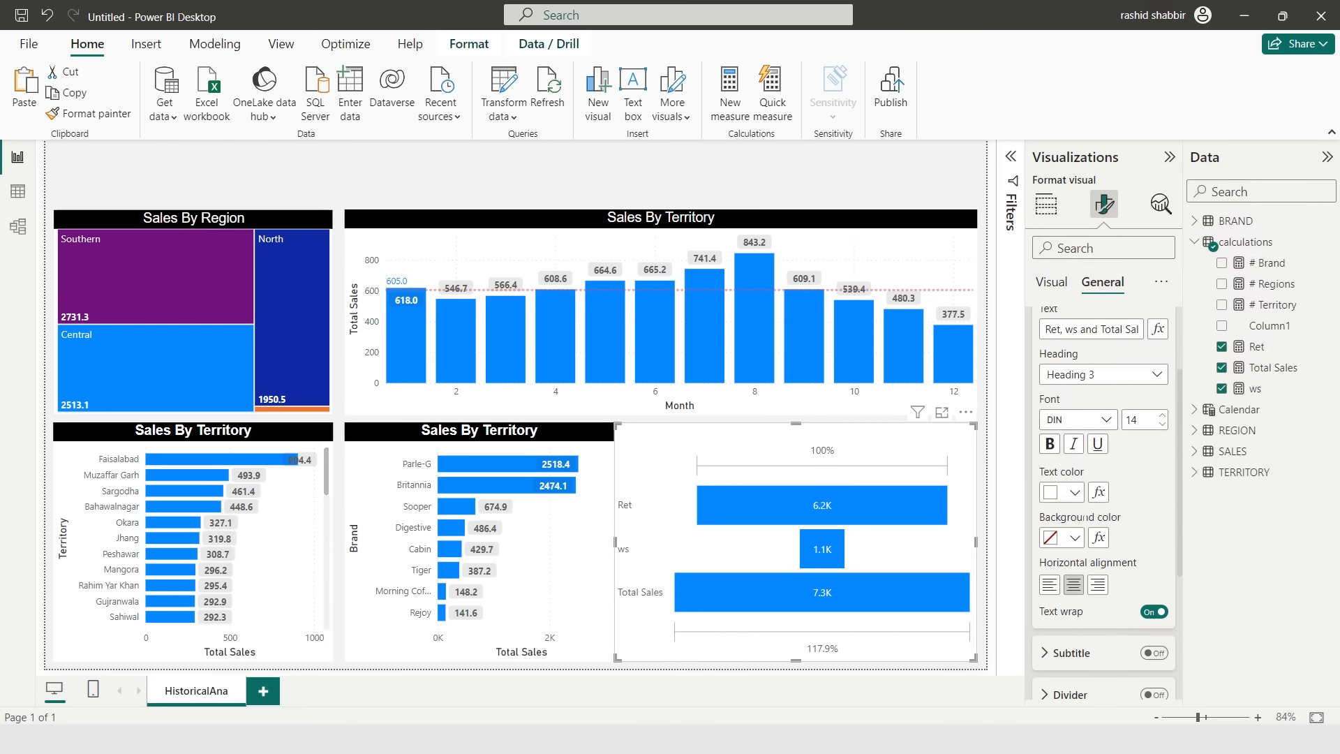
click(1074, 537)
click(1087, 214)
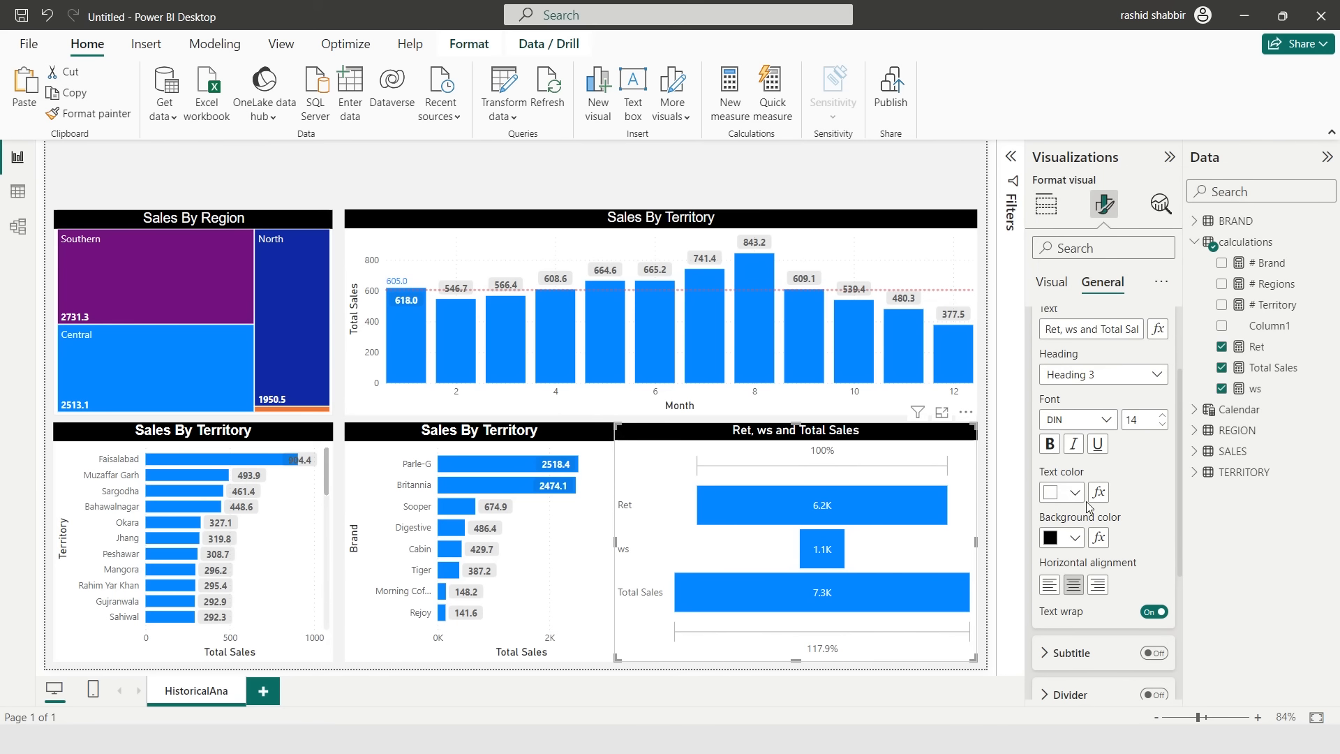
click(1073, 424)
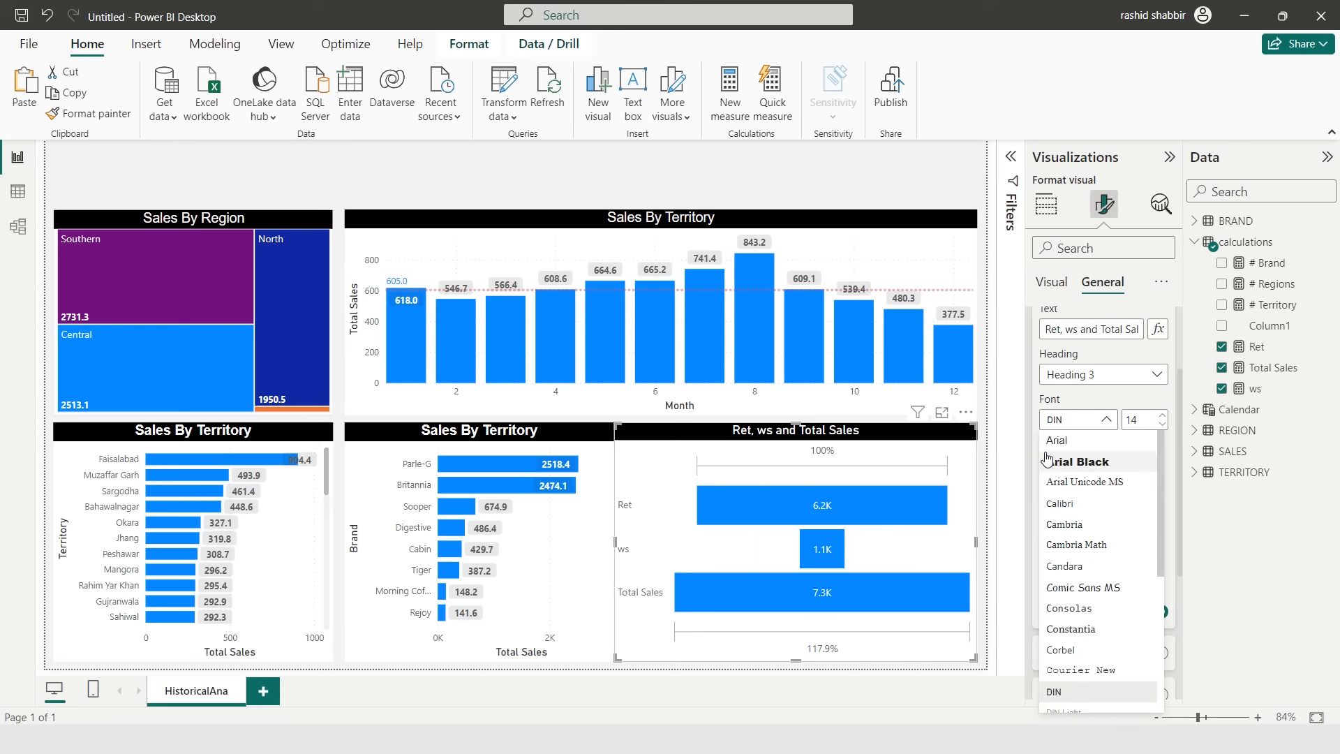
click(1117, 452)
- Select the Southern region in the treemap to cross-filter the other visuals
click(482, 187)
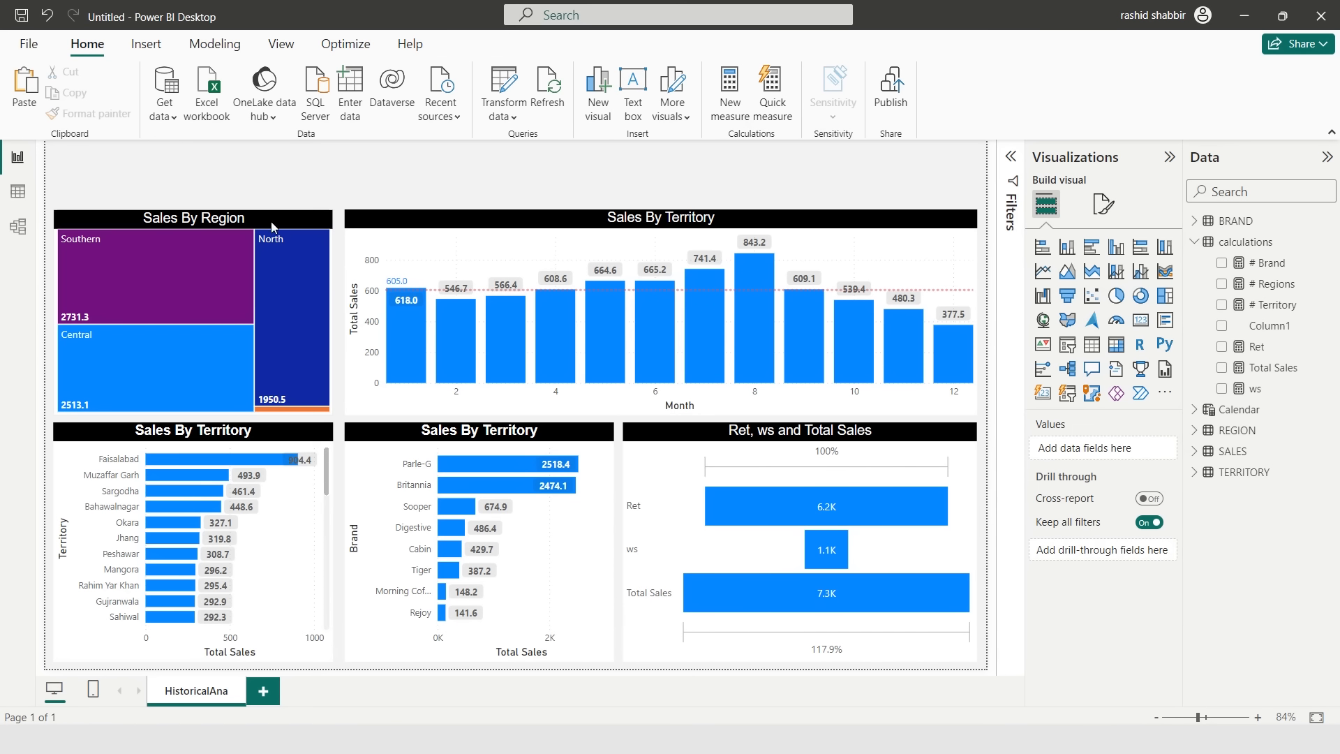
click(165, 273)
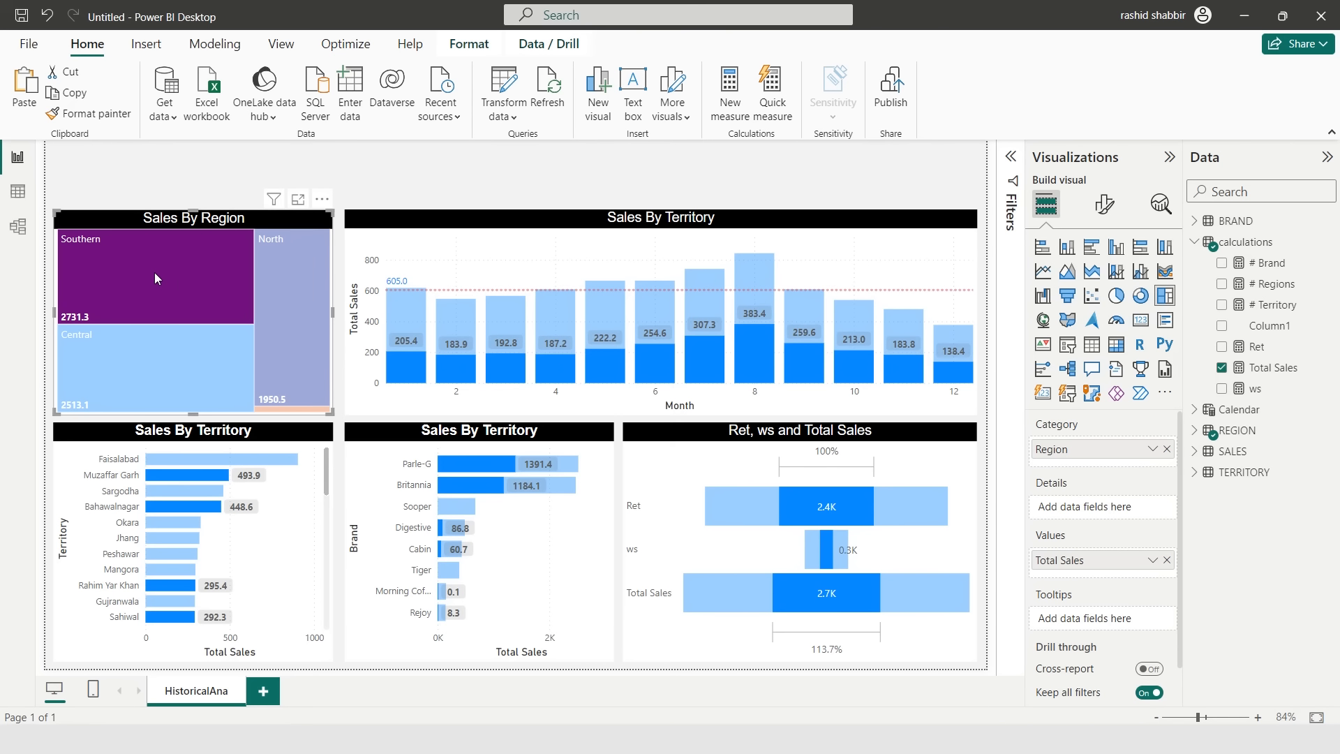
- Clear the region selection and edit the interactions between visuals so a selection filters the other charts instead of highlighting
mouse_move(155, 278)
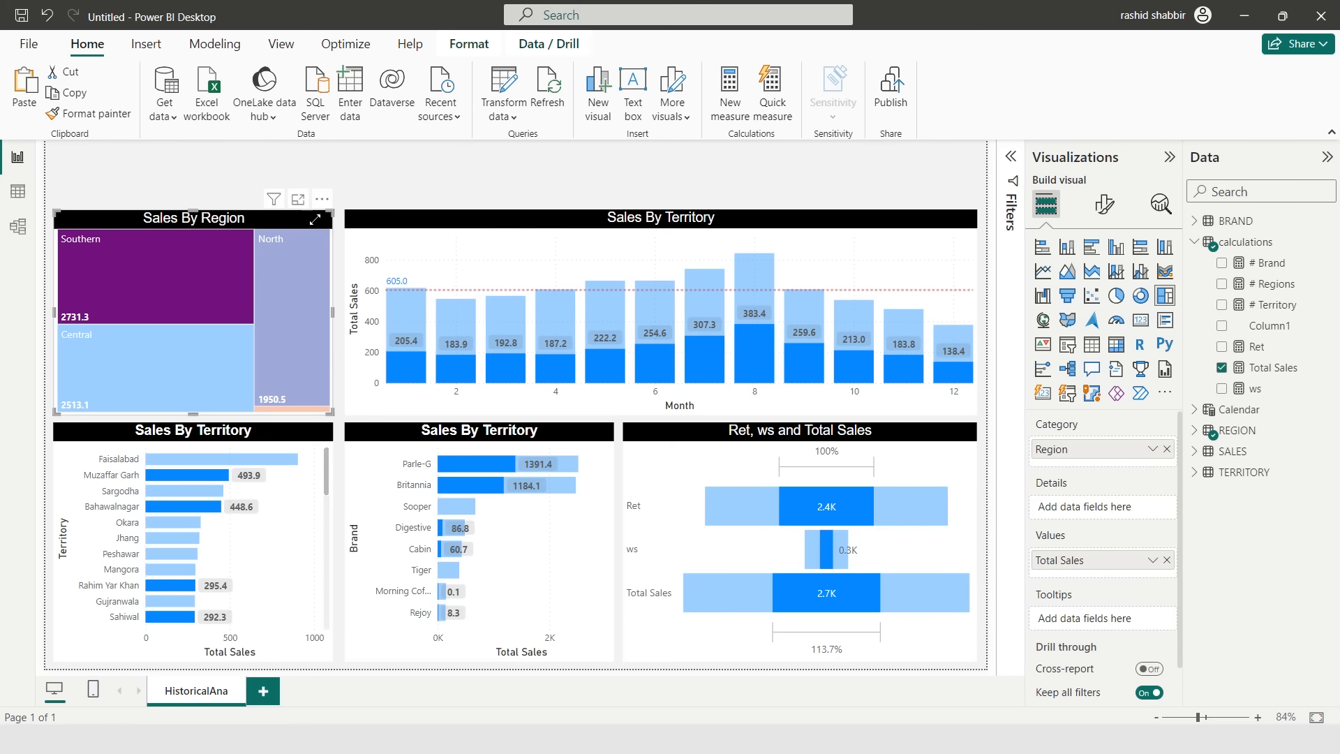
click(315, 220)
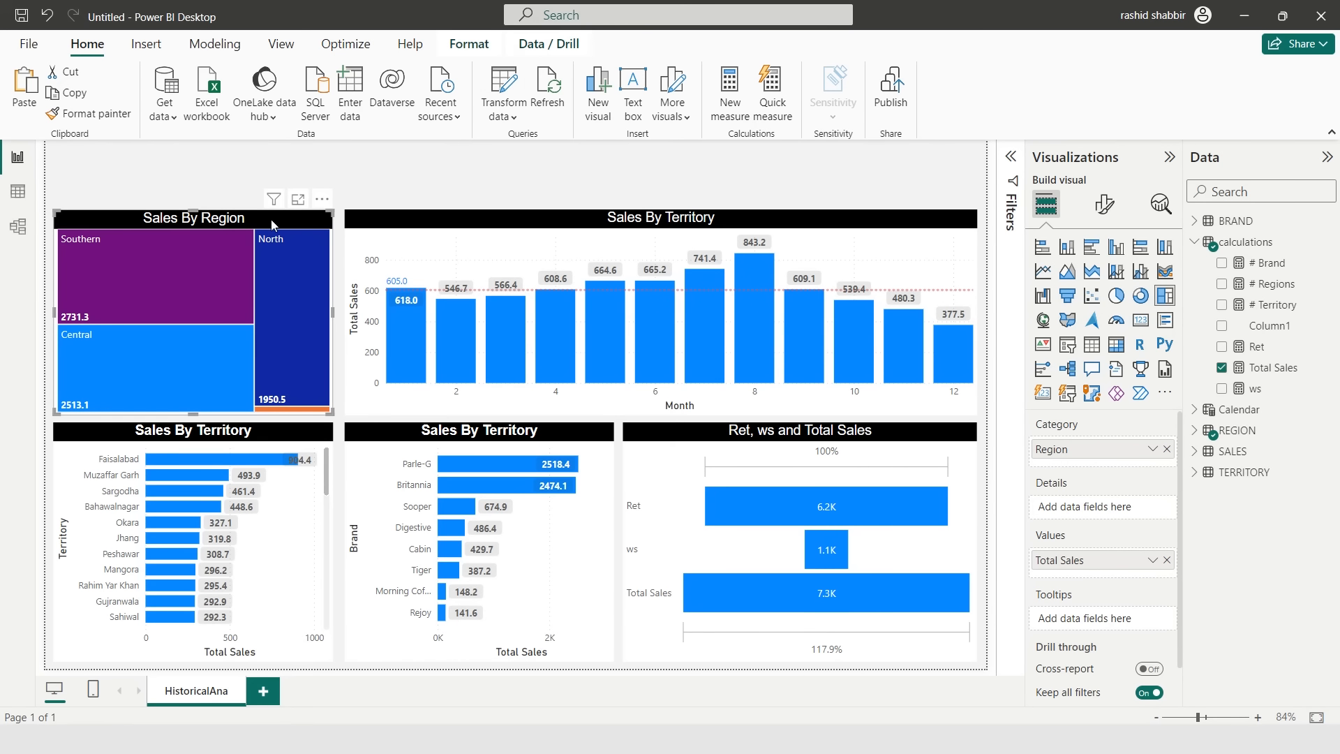
click(474, 46)
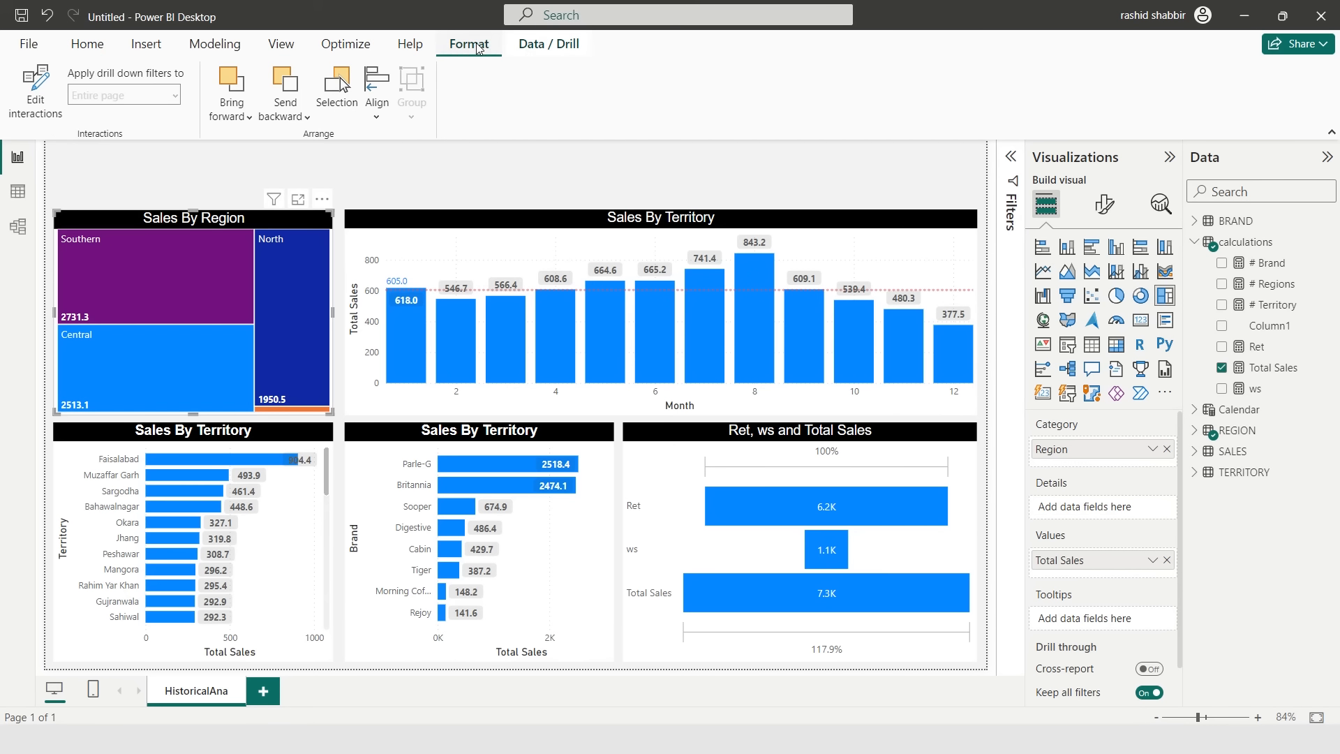
click(37, 113)
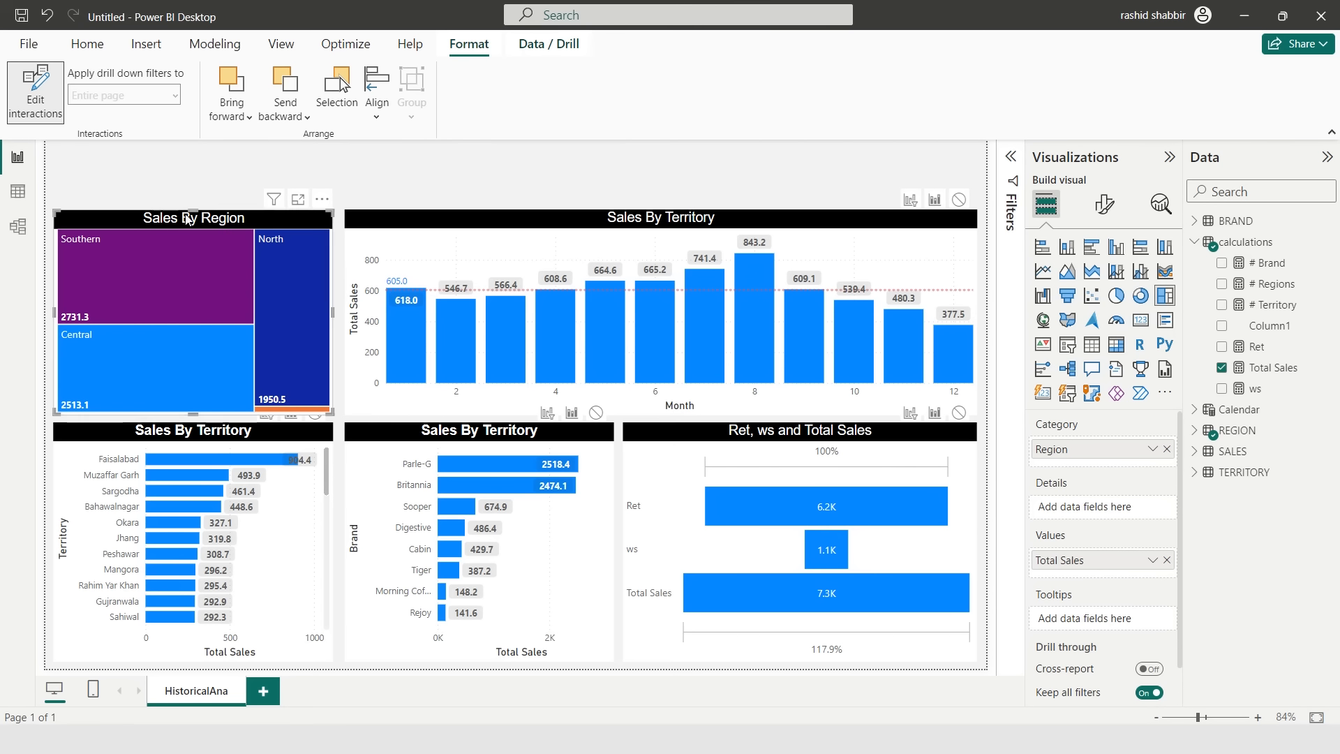
mouse_move(160, 240)
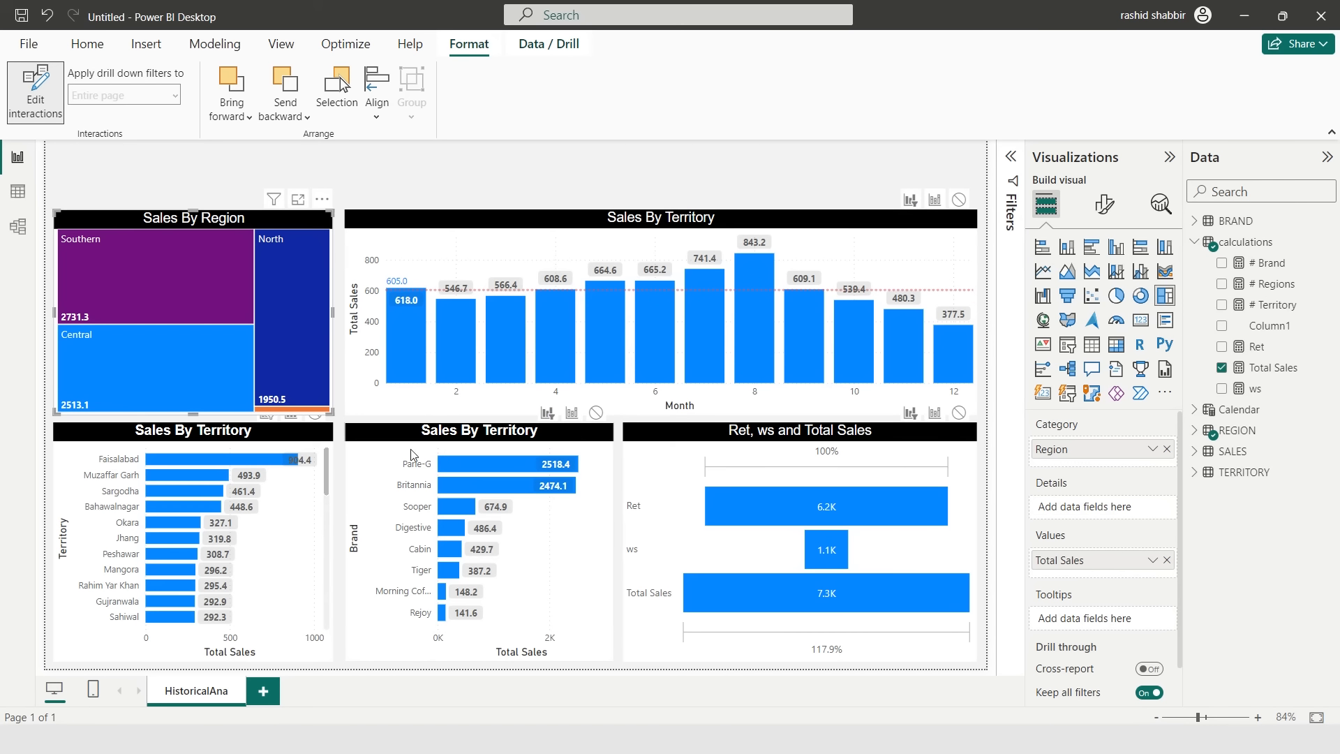
click(510, 220)
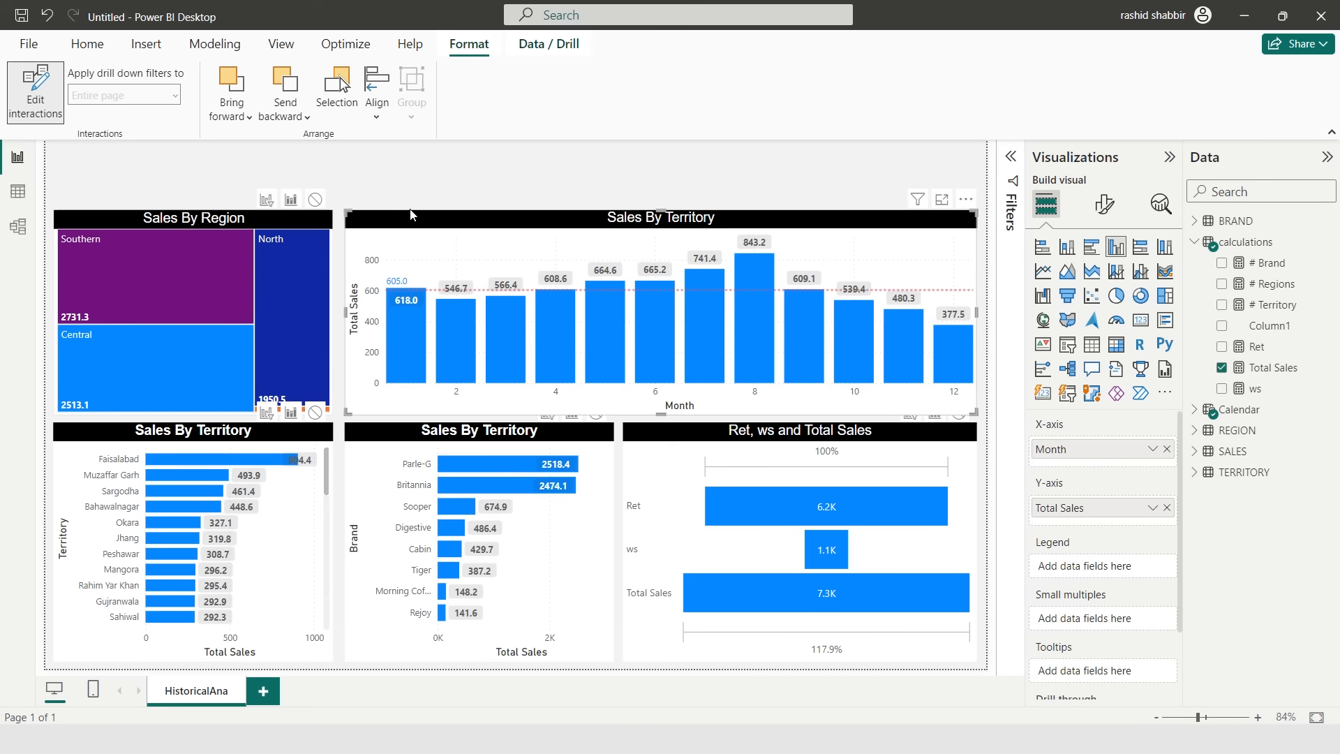
click(264, 439)
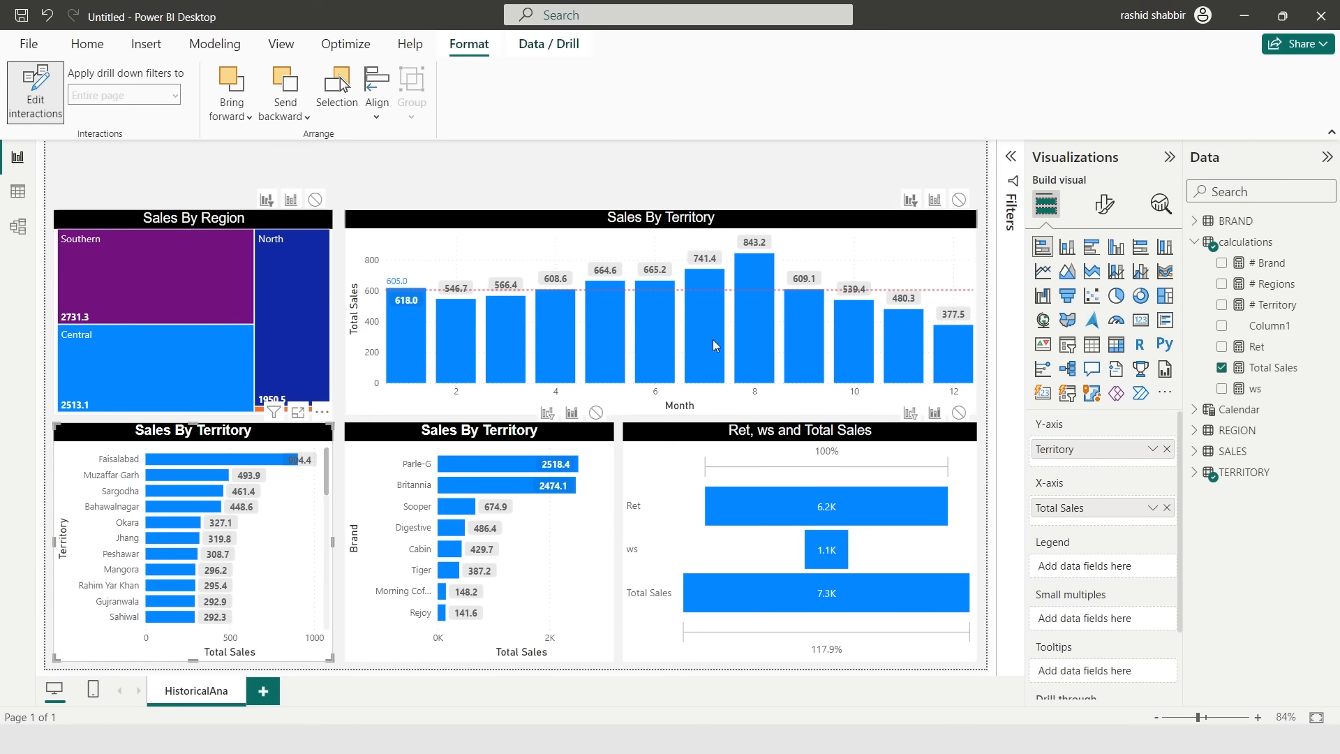
click(538, 450)
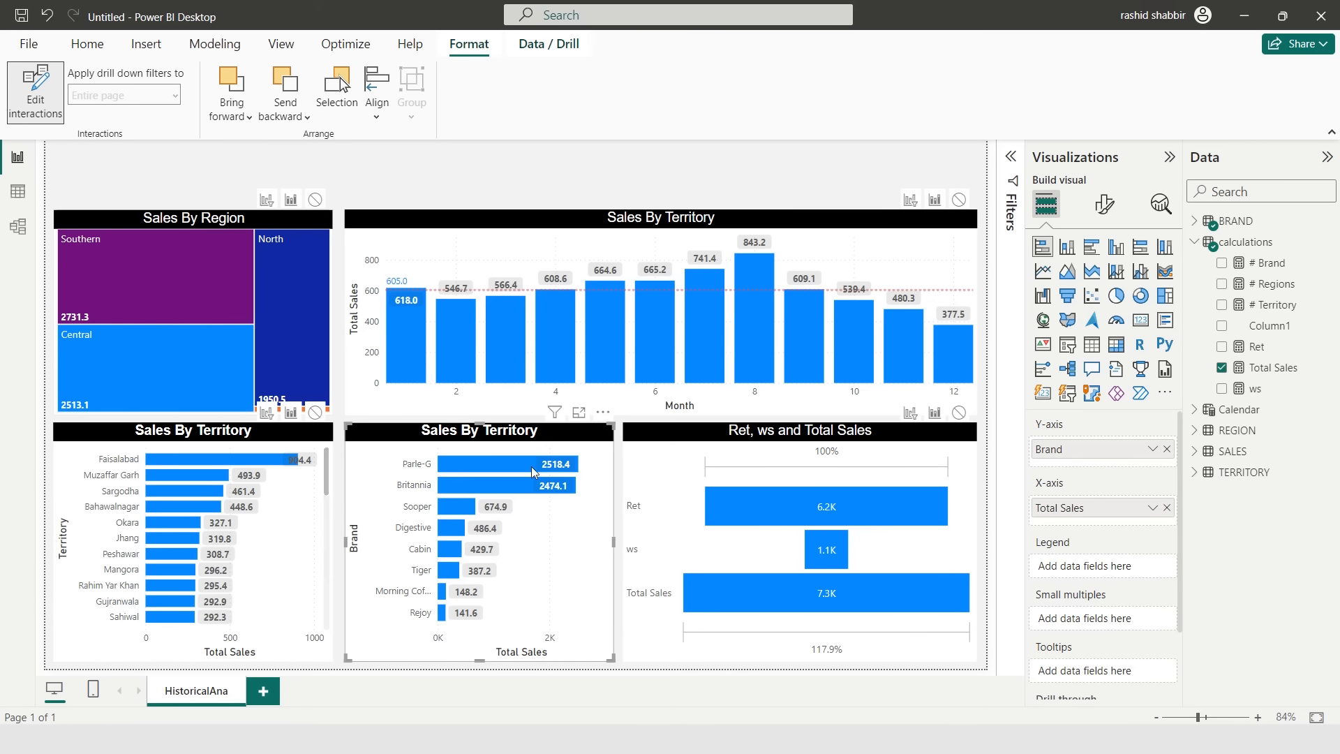
click(790, 438)
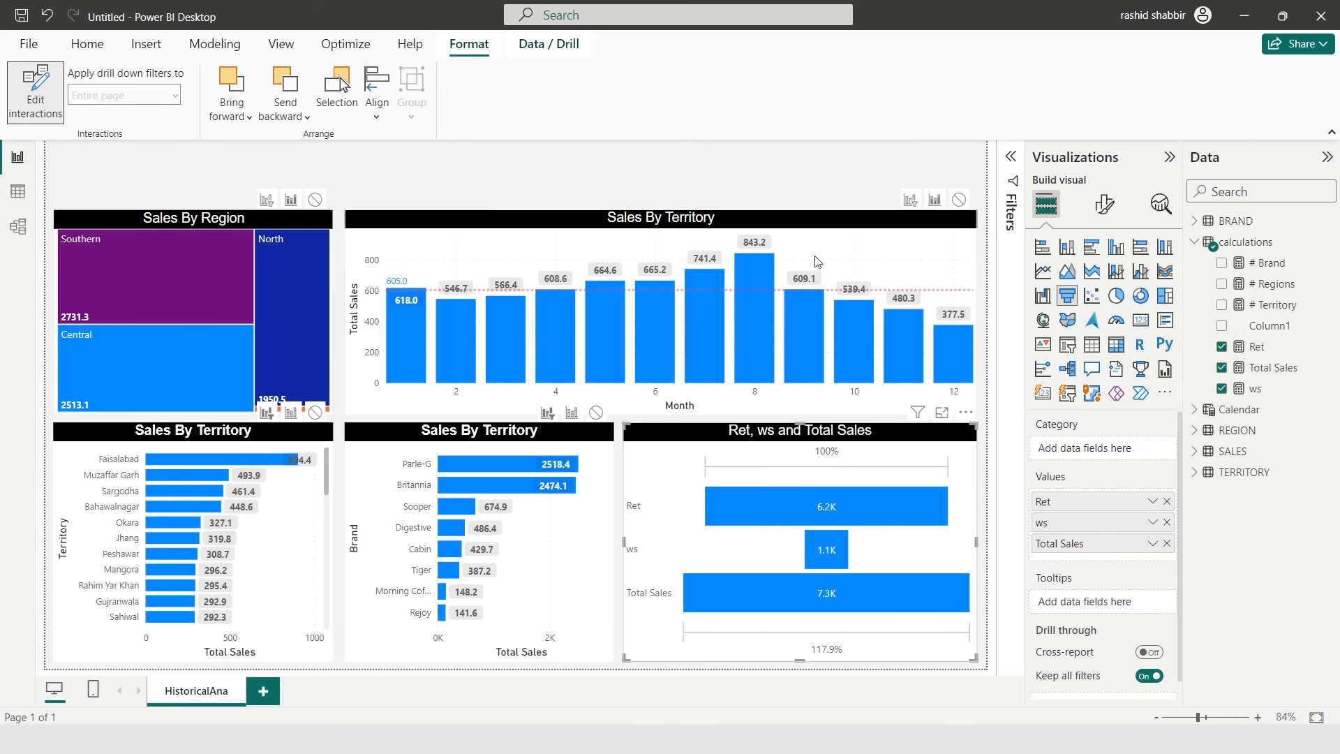
click(390, 184)
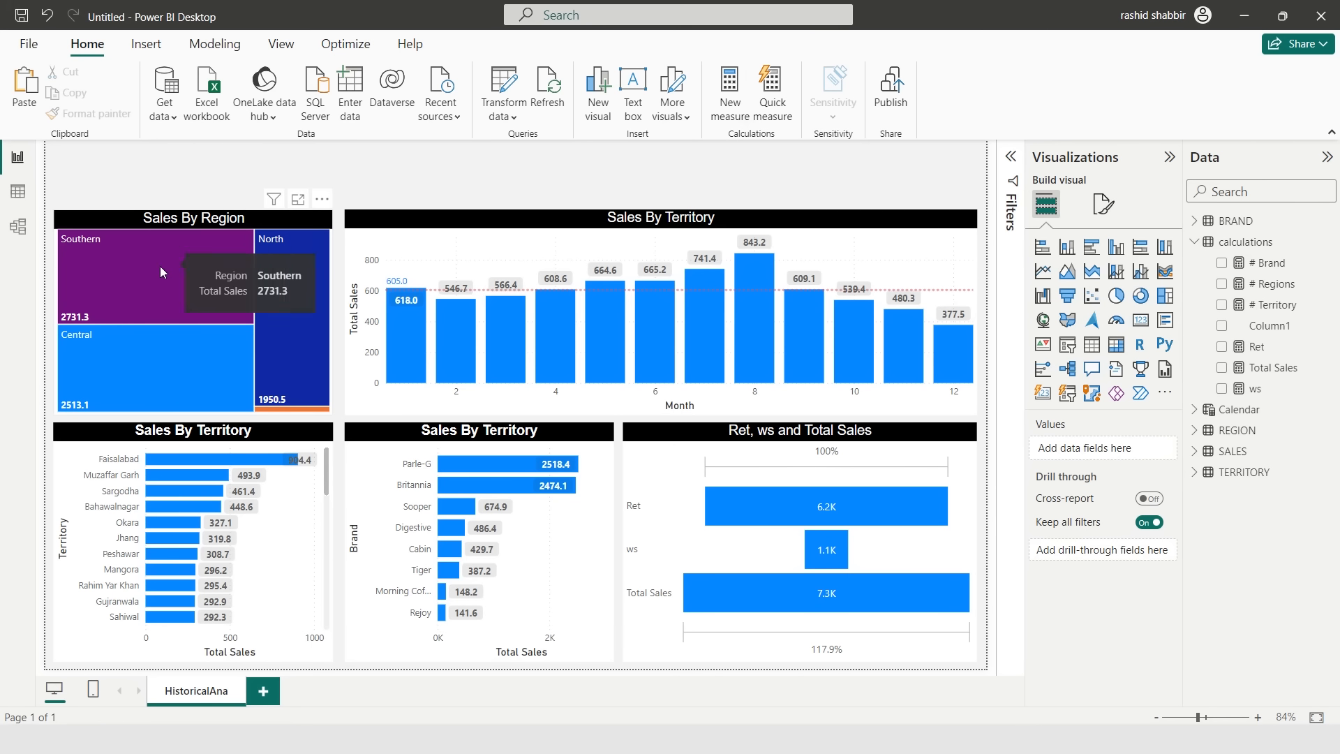
- Test cross-filtering by selecting the Southern region in the treemap and the Parle-G brand bar
click(131, 270)
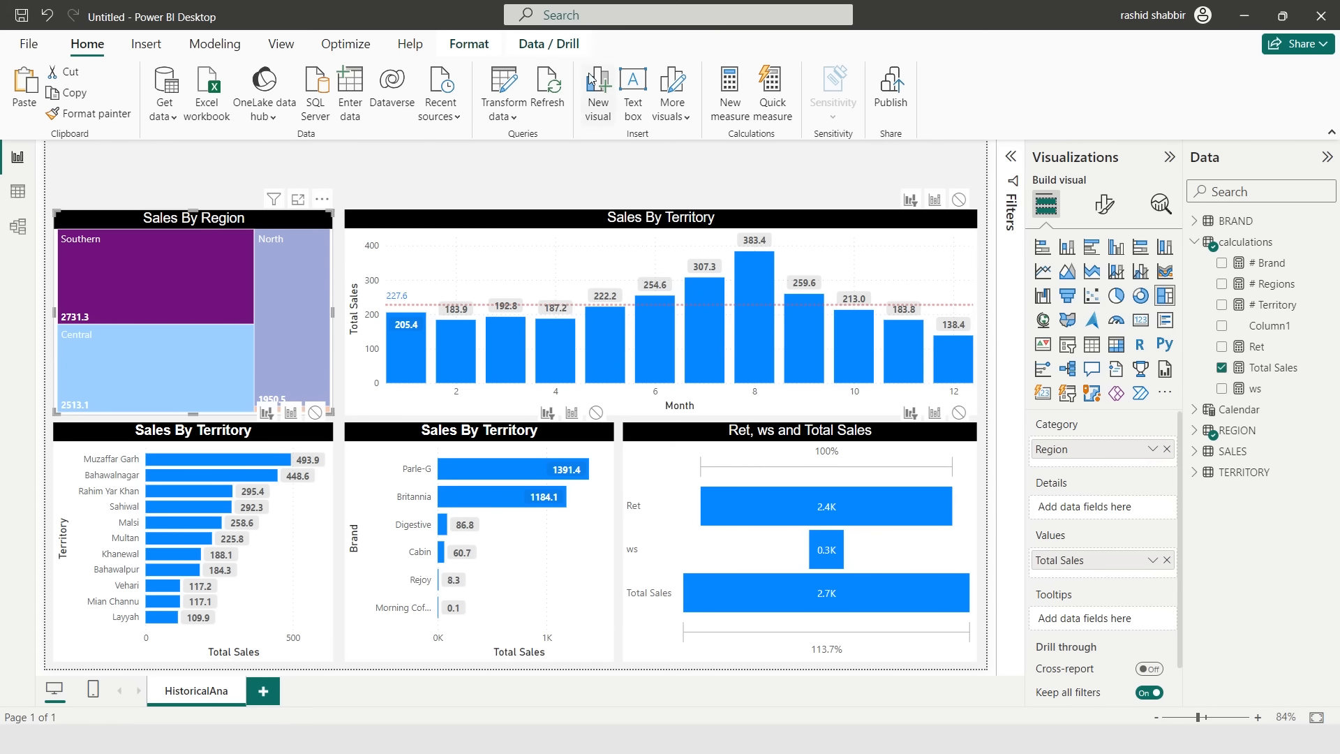
click(469, 43)
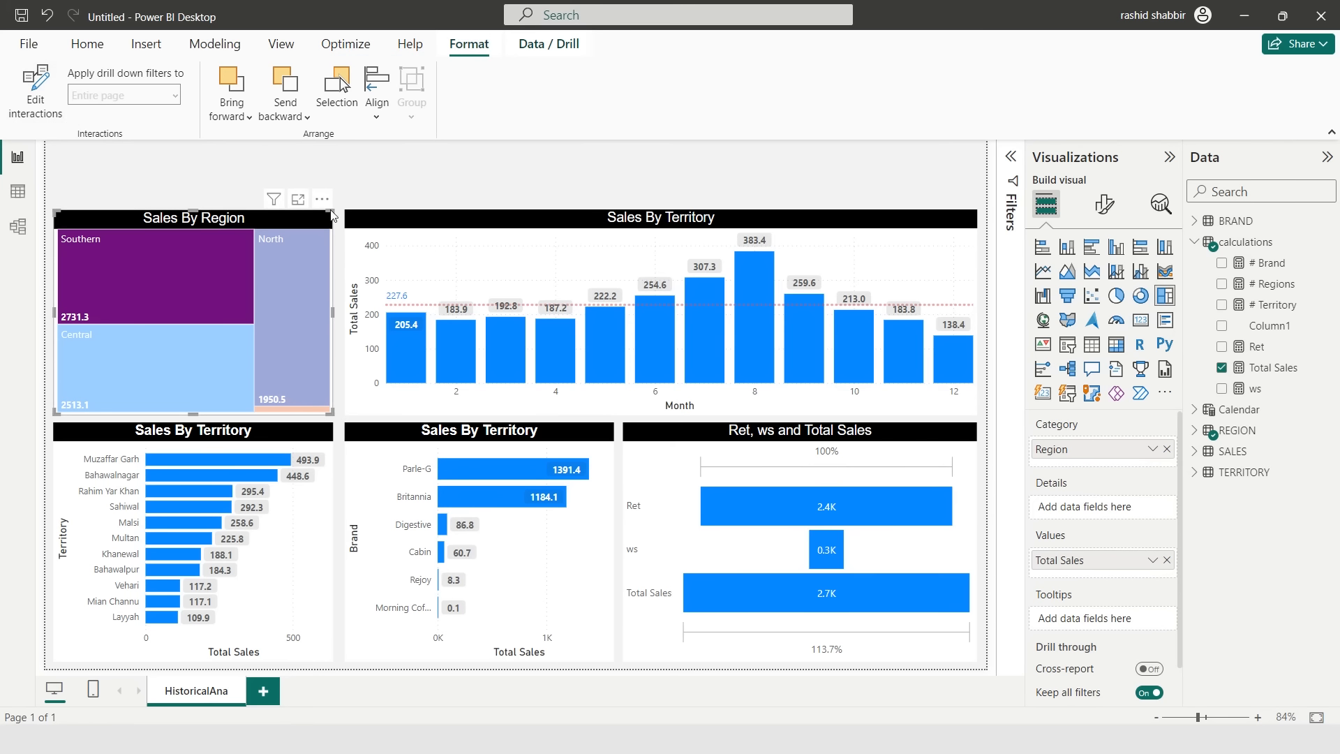
click(230, 271)
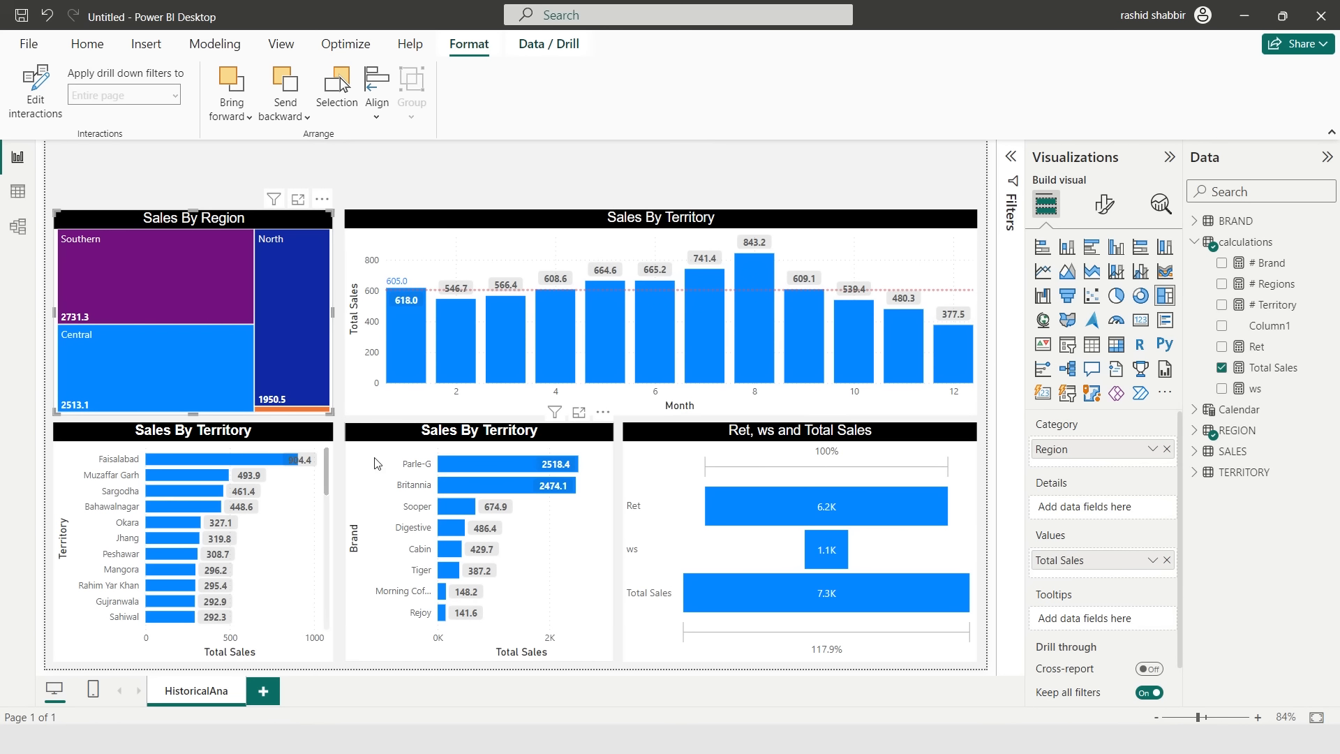
click(462, 468)
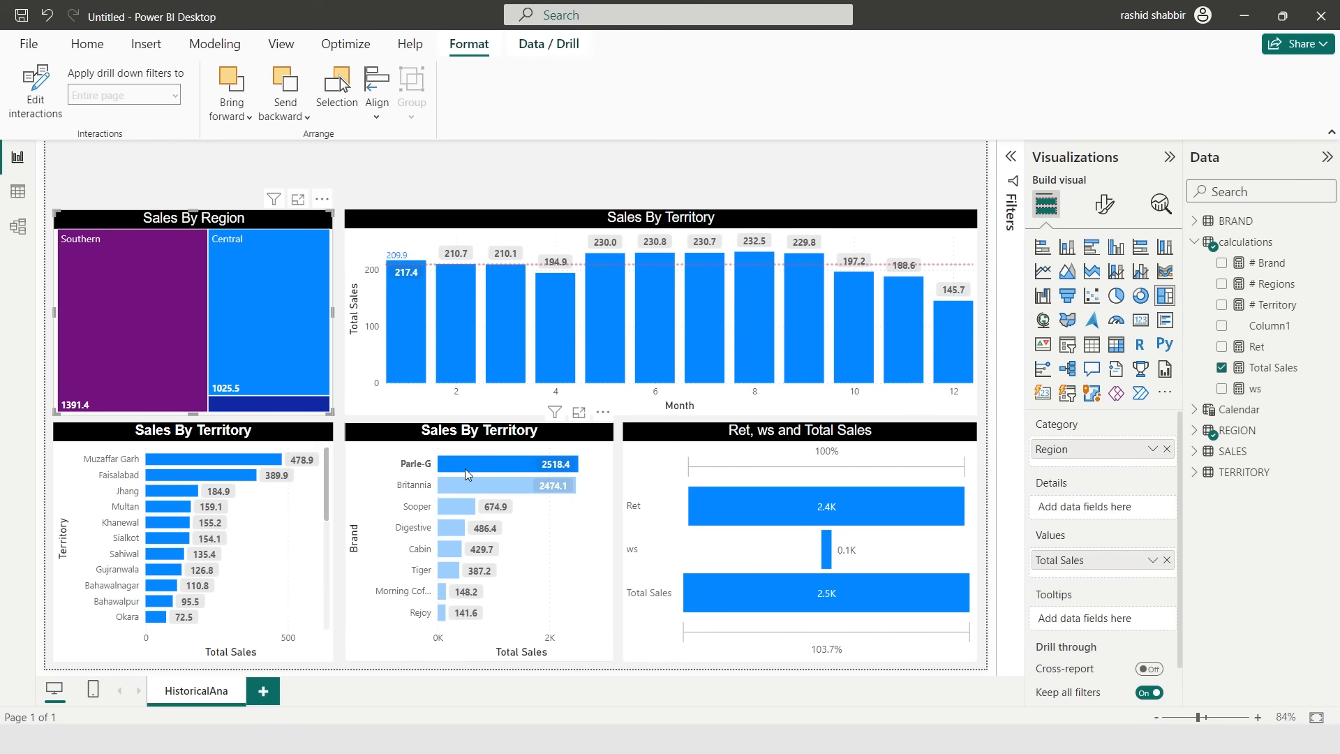
click(464, 467)
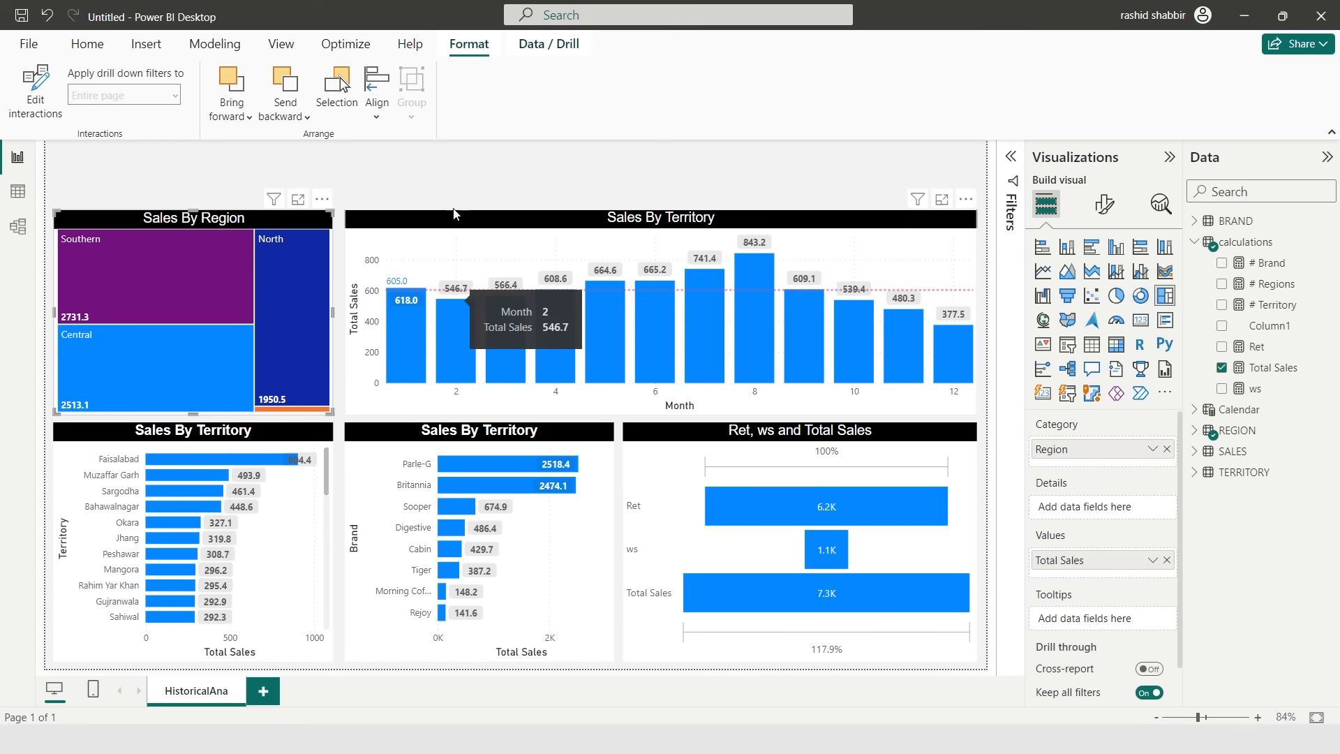
click(493, 187)
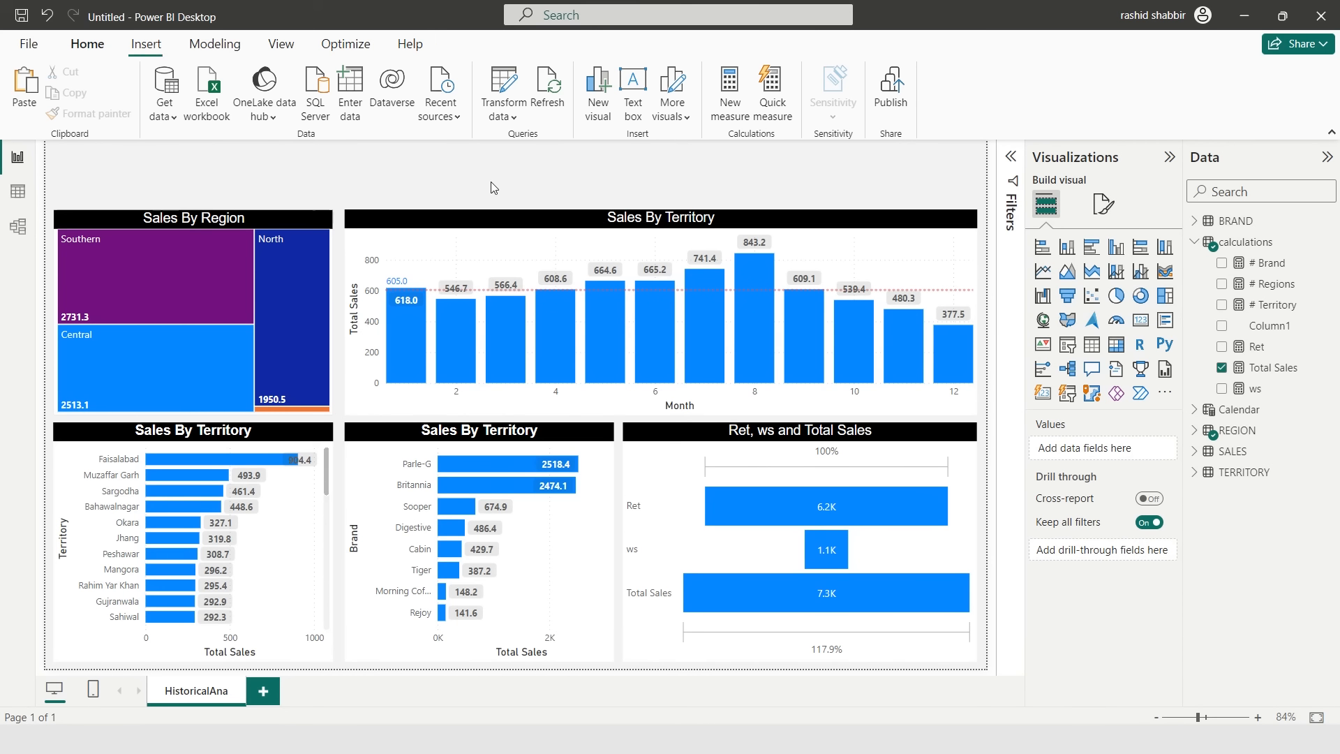
- Insert a slicer and place it as a small box above the Sales By Region treemap
click(1067, 345)
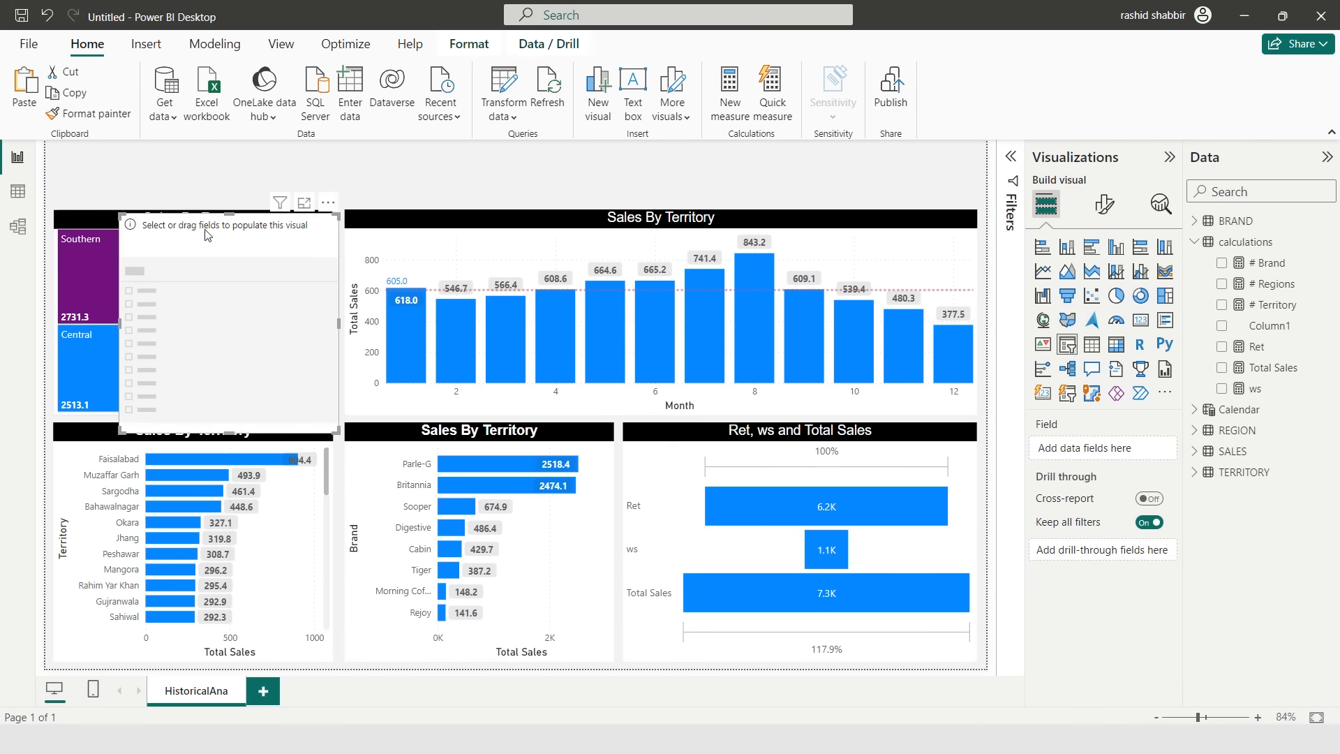
drag(206, 229, 133, 162)
drag(164, 366, 164, 201)
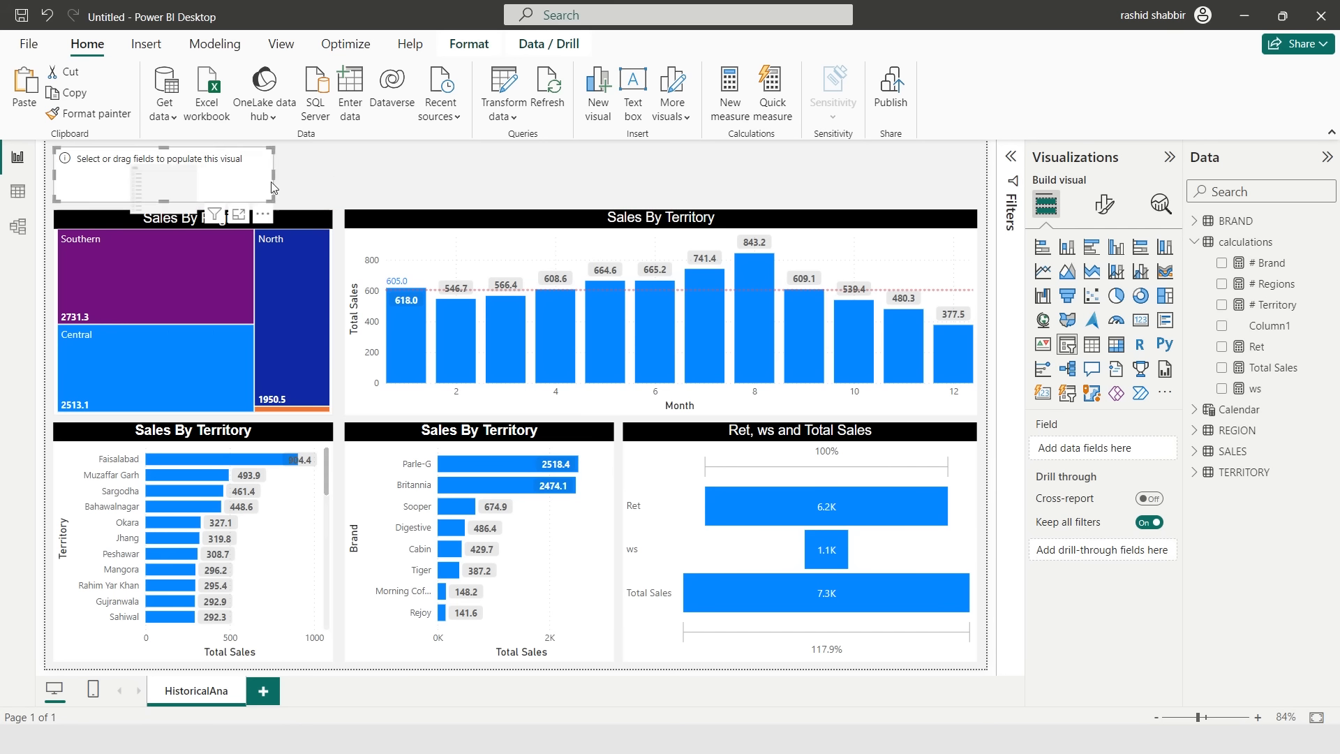
drag(272, 187, 222, 187)
- Add the Calendar table's Year field to the slicer
click(1103, 203)
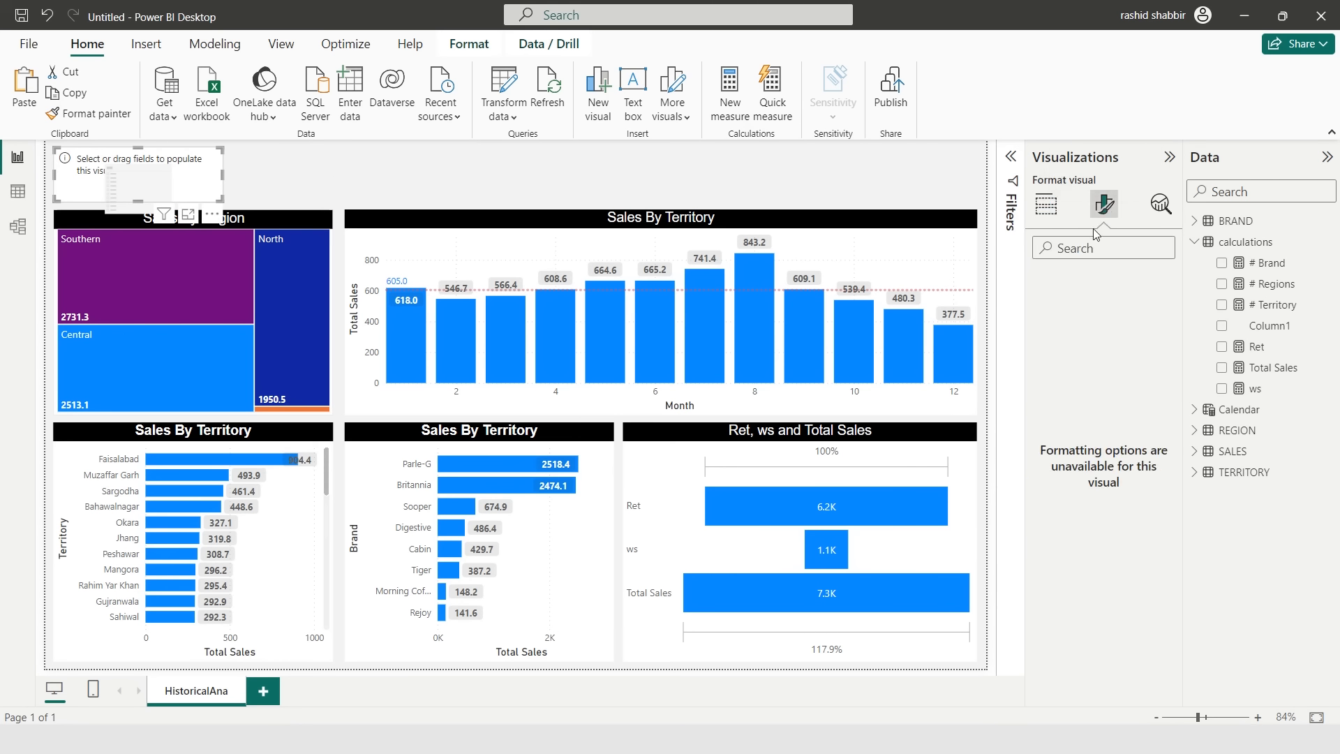
click(1045, 204)
click(1195, 242)
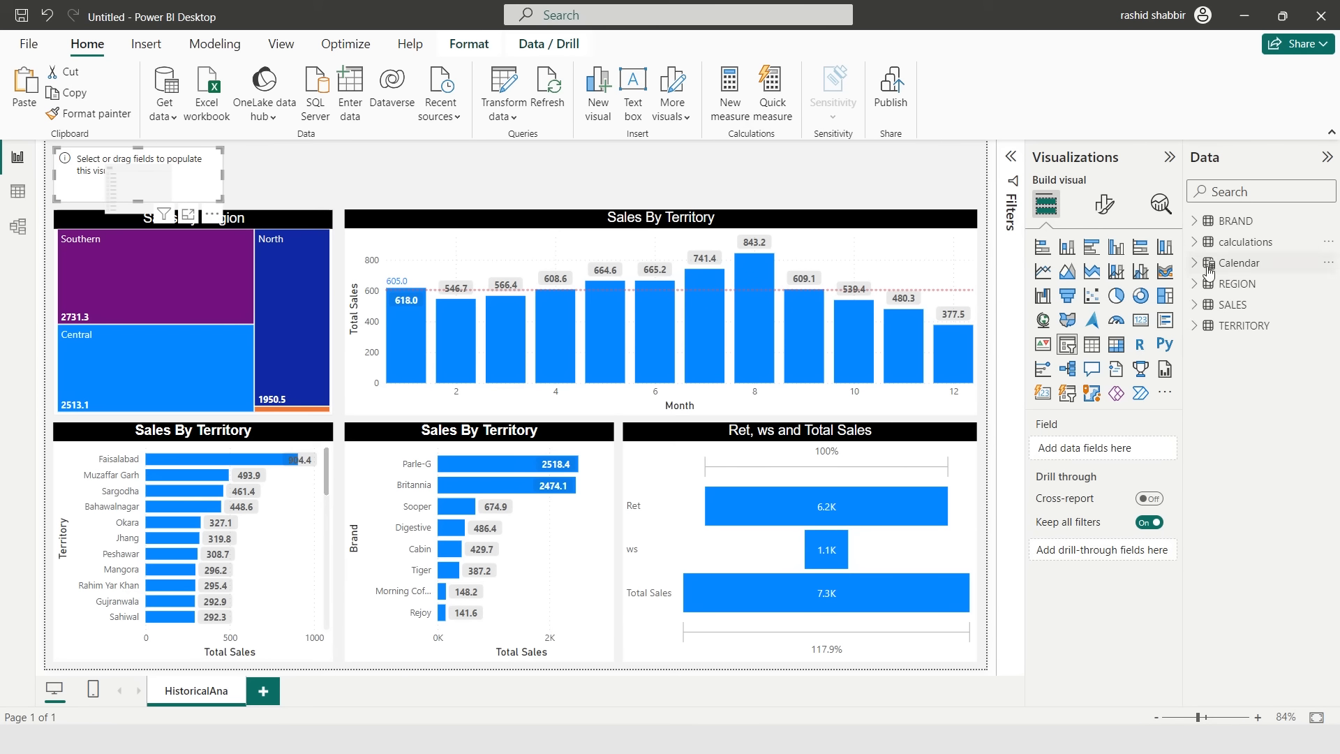
click(1209, 266)
click(1222, 347)
- Switch the slicer style to Dropdown and narrow the slicer box
click(1103, 203)
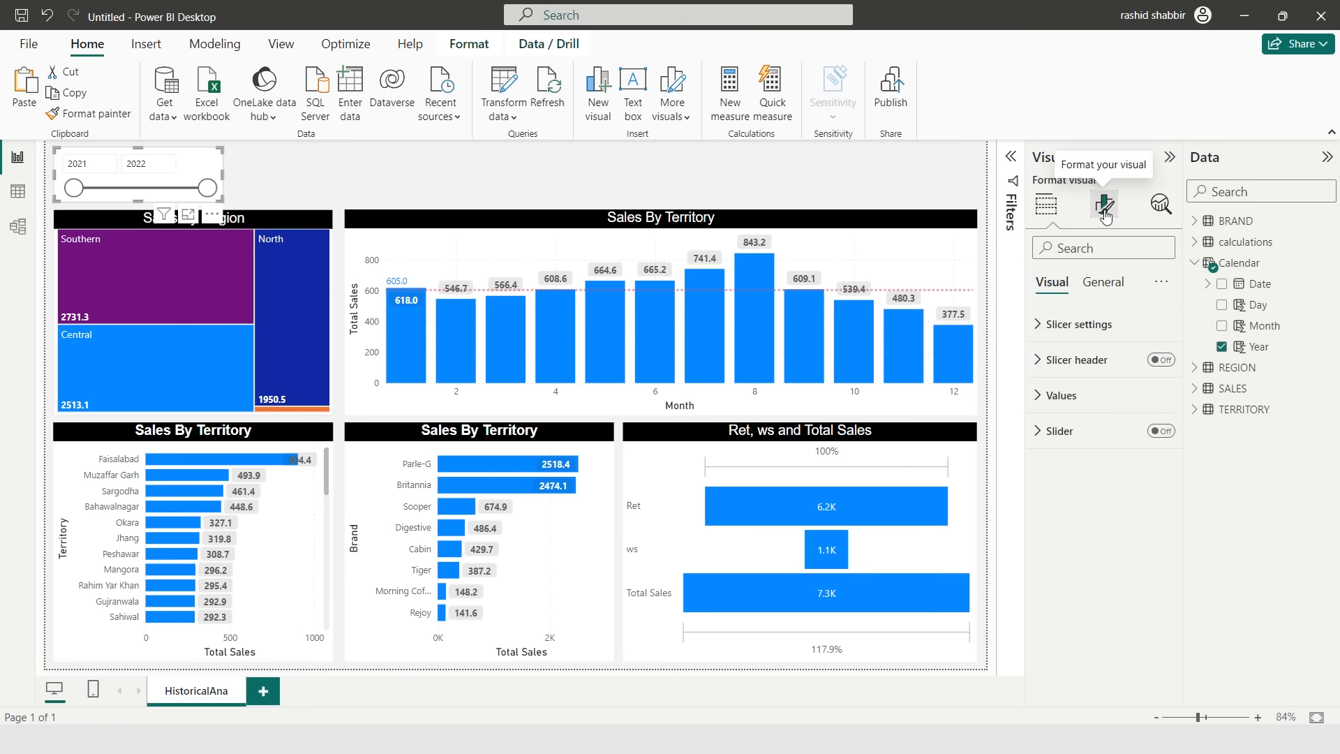
click(1058, 335)
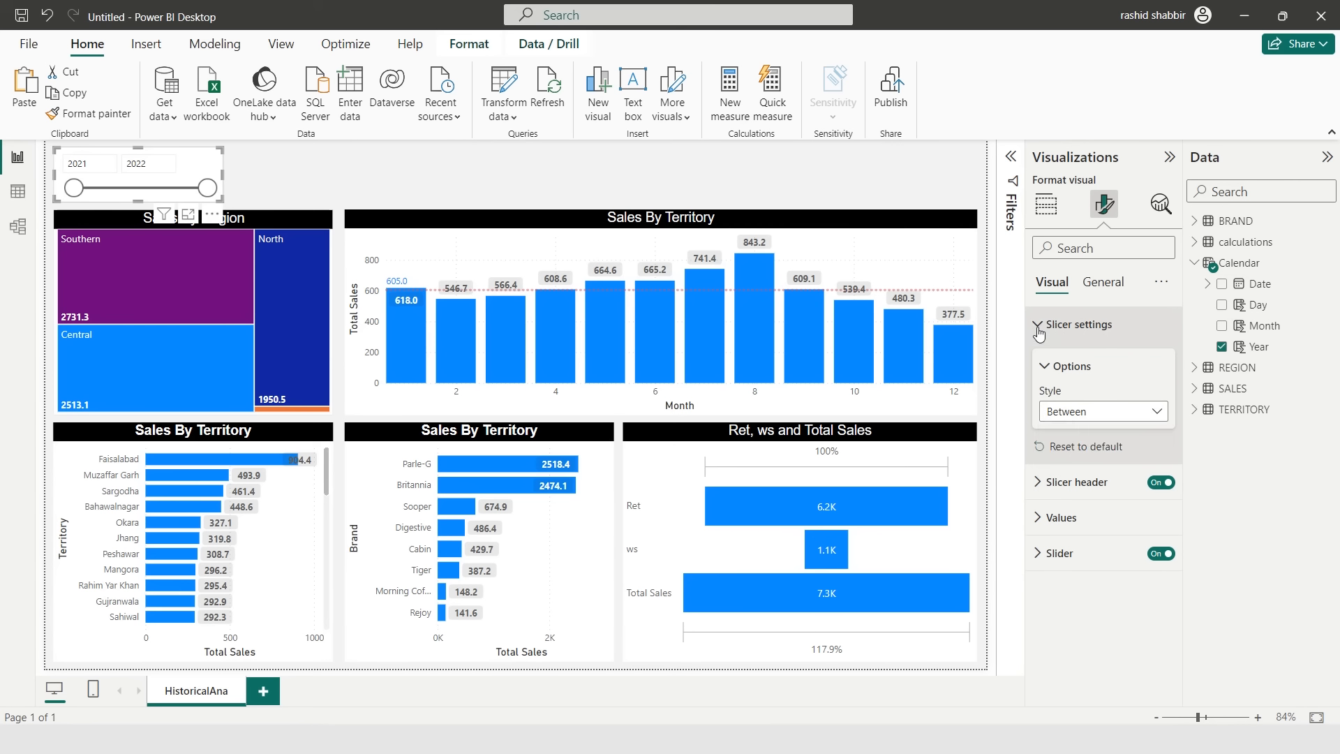
click(1155, 413)
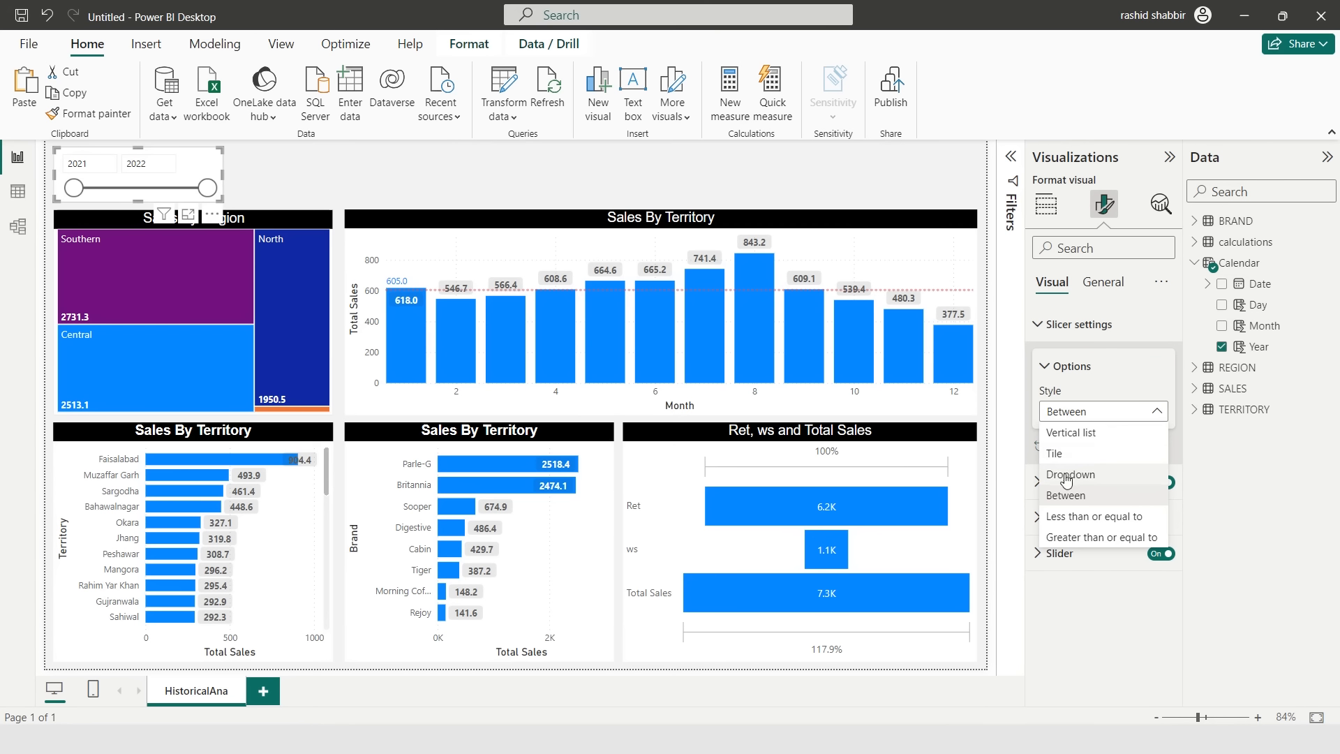
click(1070, 476)
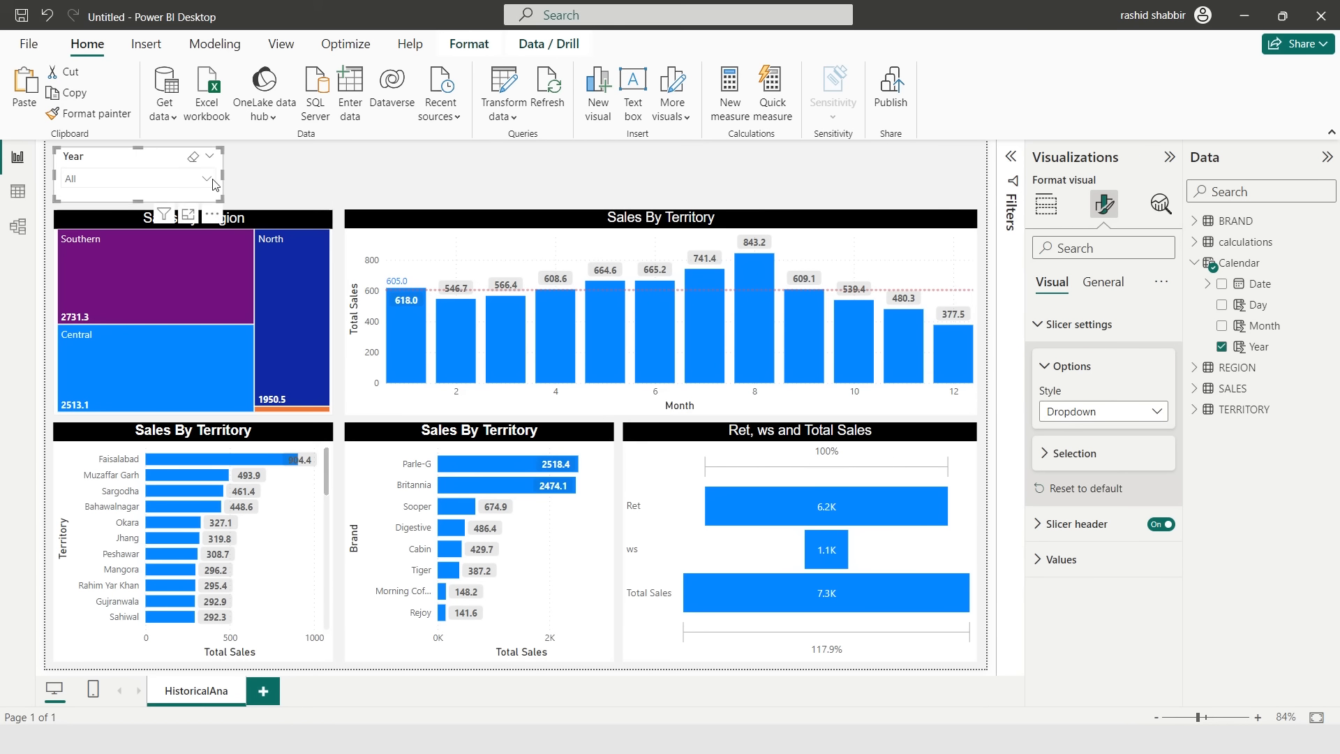
drag(222, 176, 194, 176)
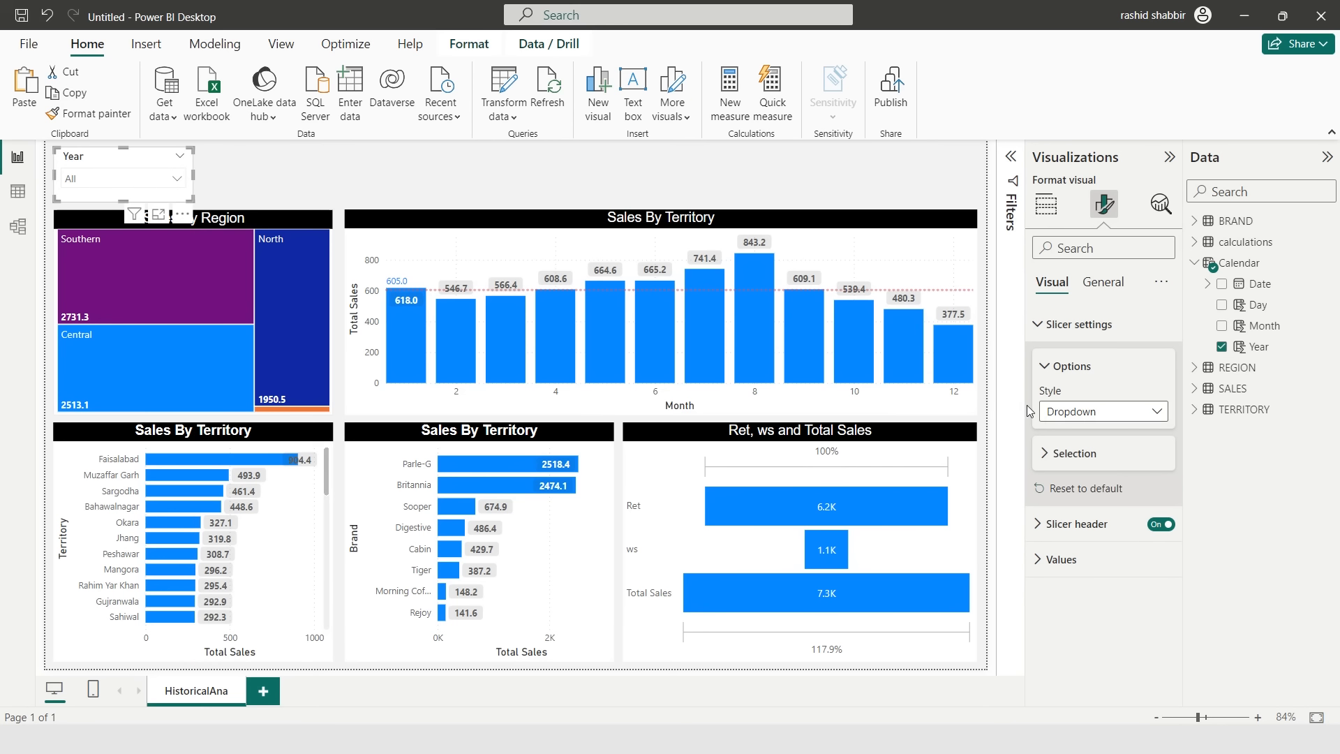
drag(116, 162, 124, 162)
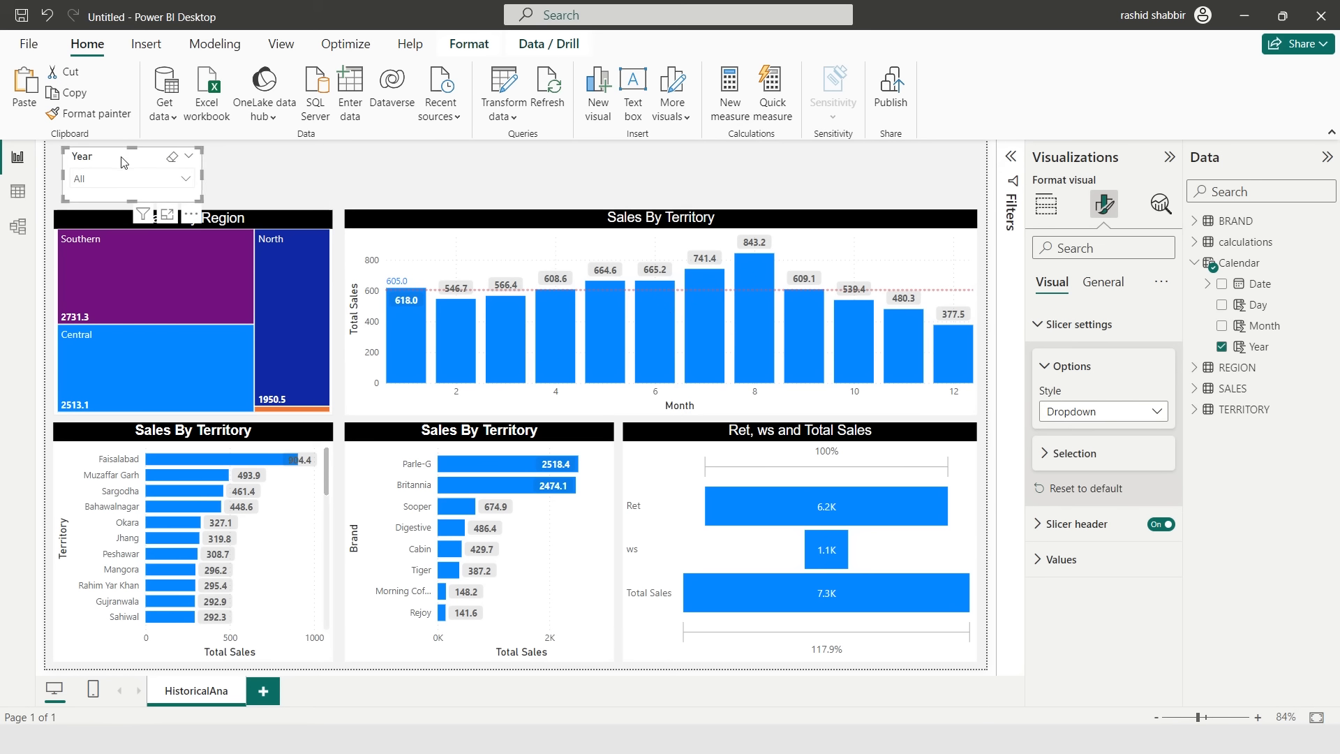
- Try a black background on the whole slicer visual
click(1101, 287)
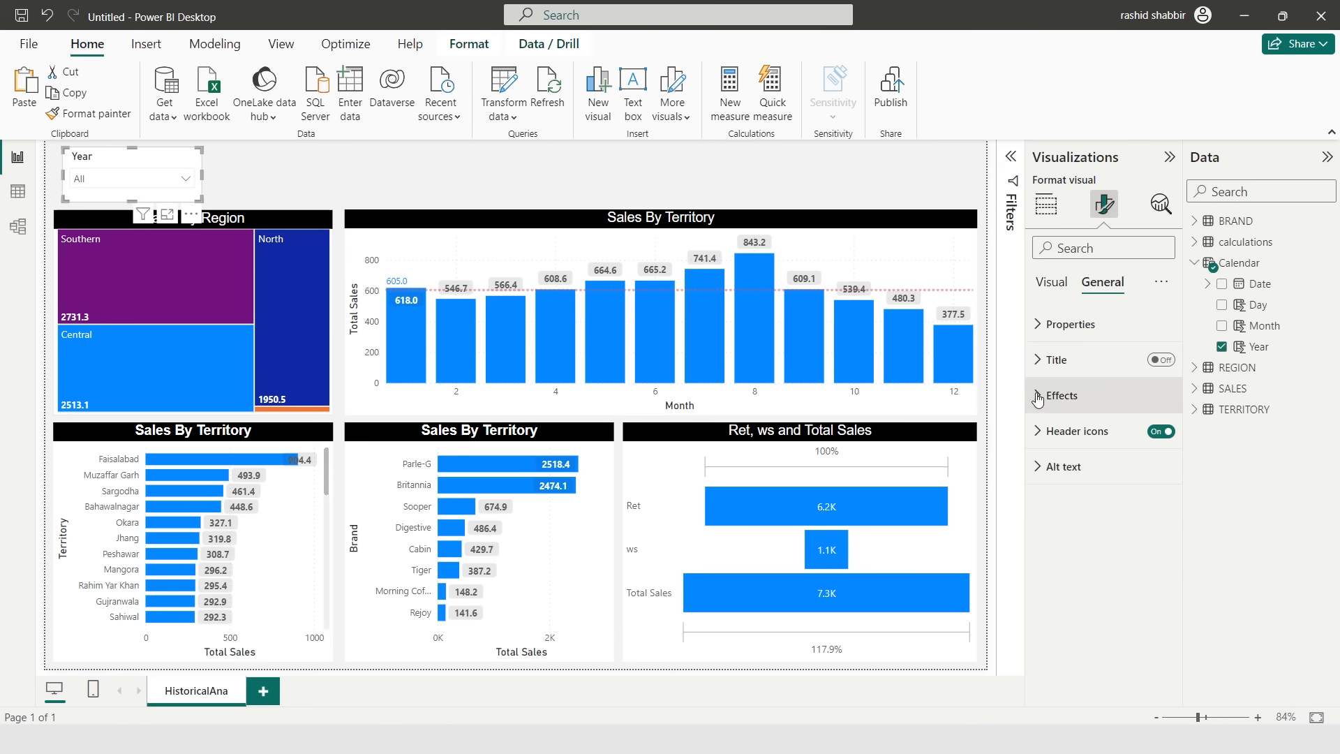
click(1061, 395)
scroll(1088, 468, down, 1)
click(1075, 436)
click(1075, 436)
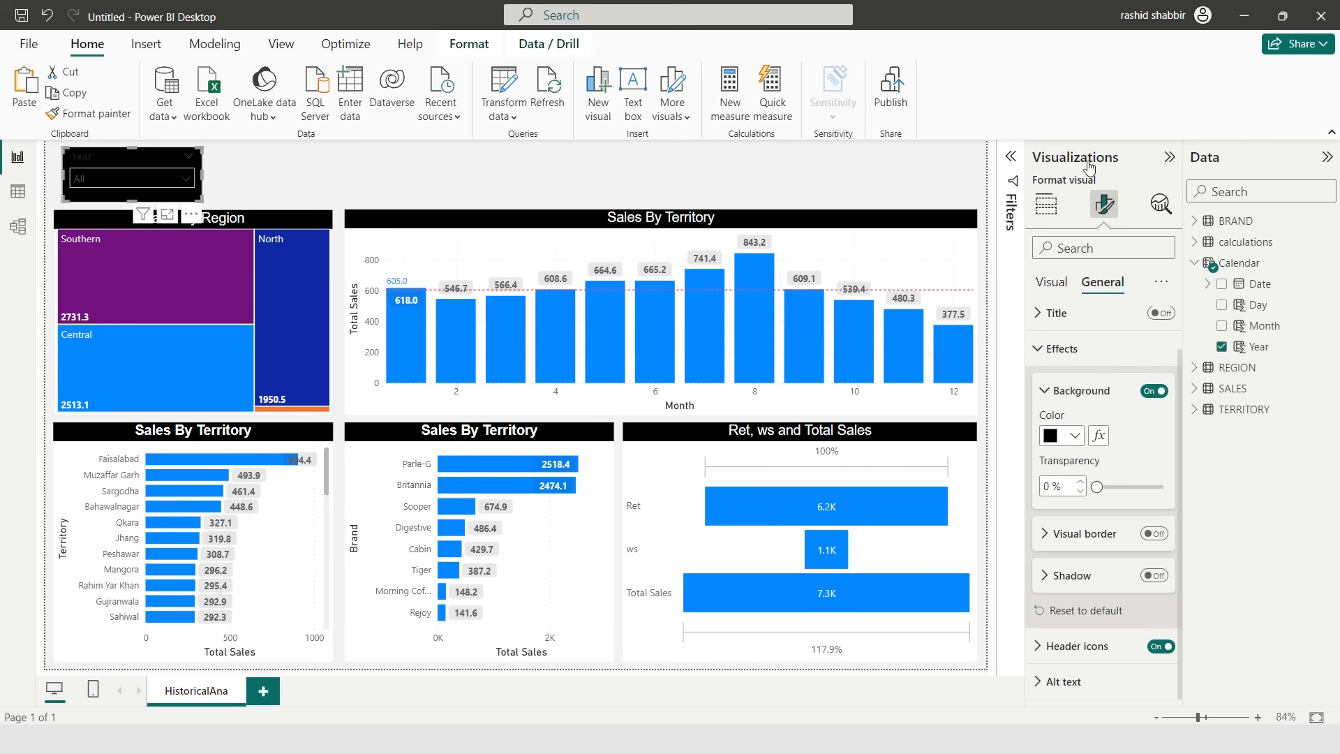
click(1050, 390)
click(1050, 395)
- Set the slicer values' background color to black
click(1051, 282)
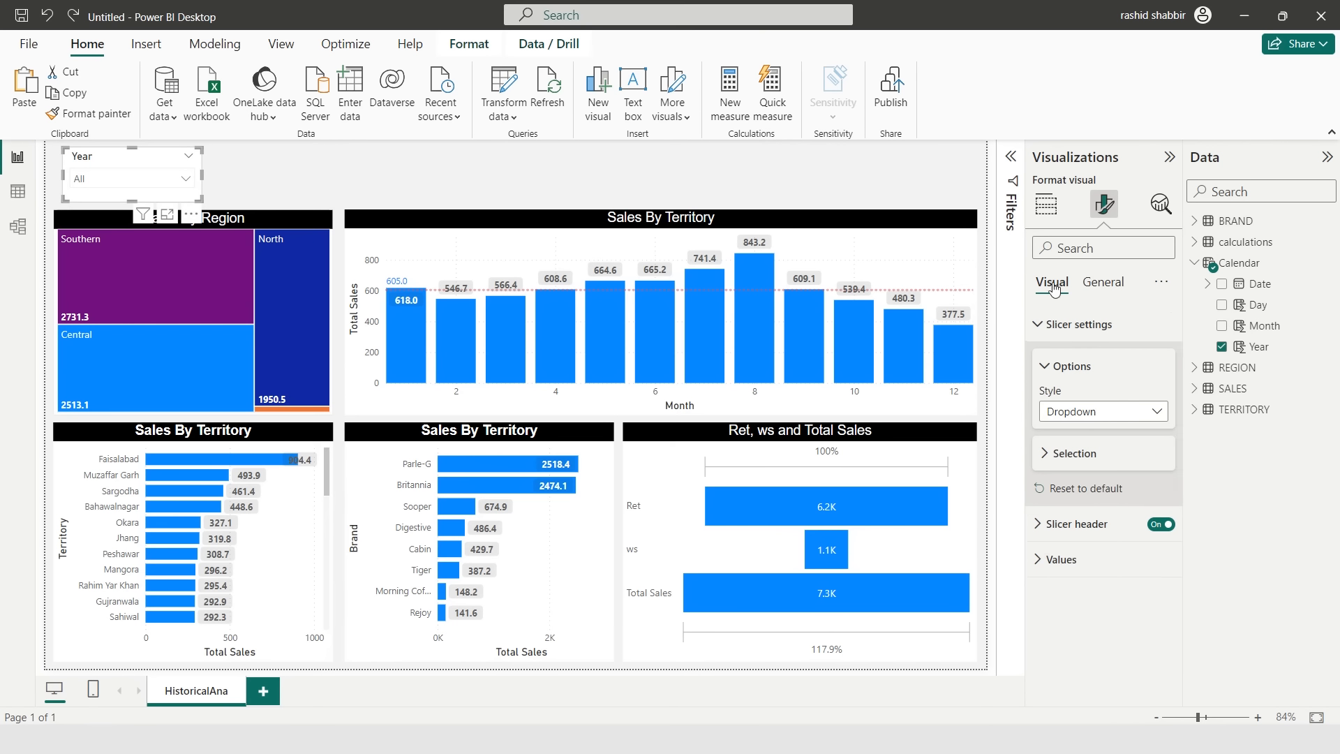
click(1064, 565)
scroll(1065, 576, down, 3)
click(1089, 641)
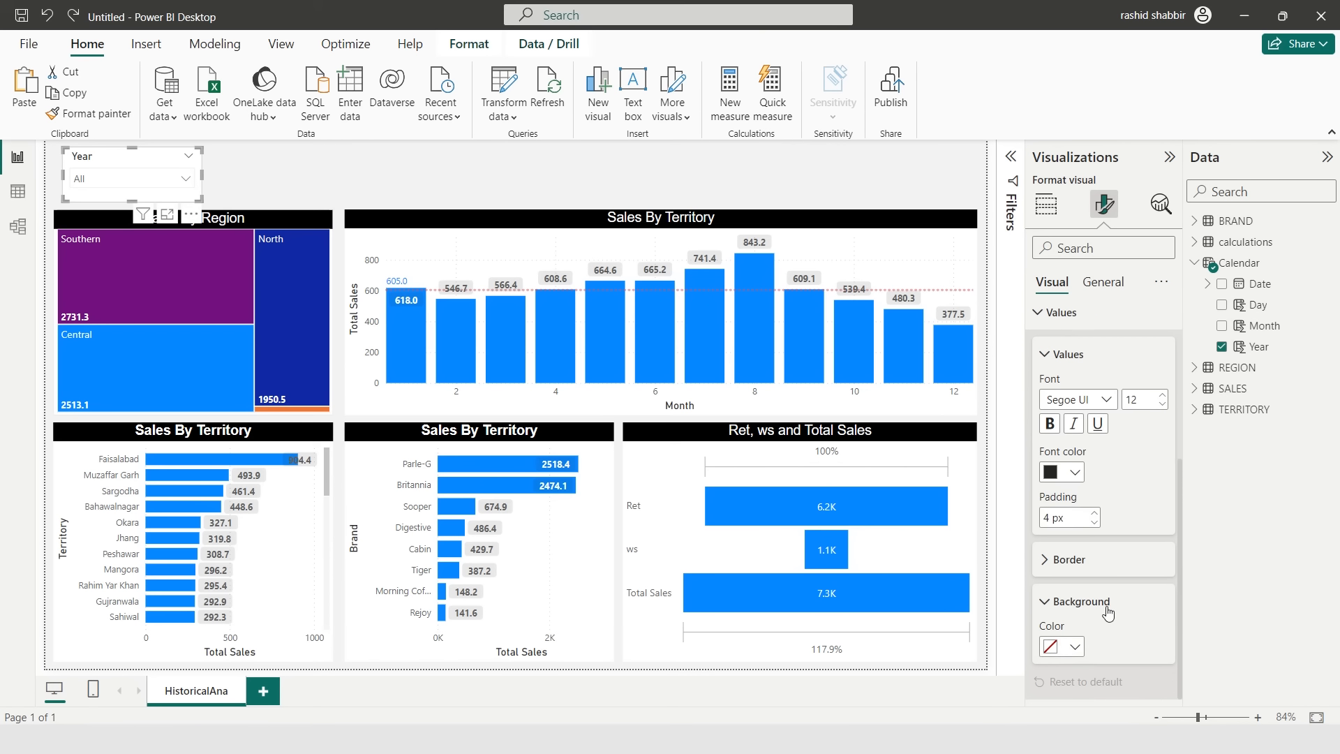
click(1075, 646)
click(1086, 368)
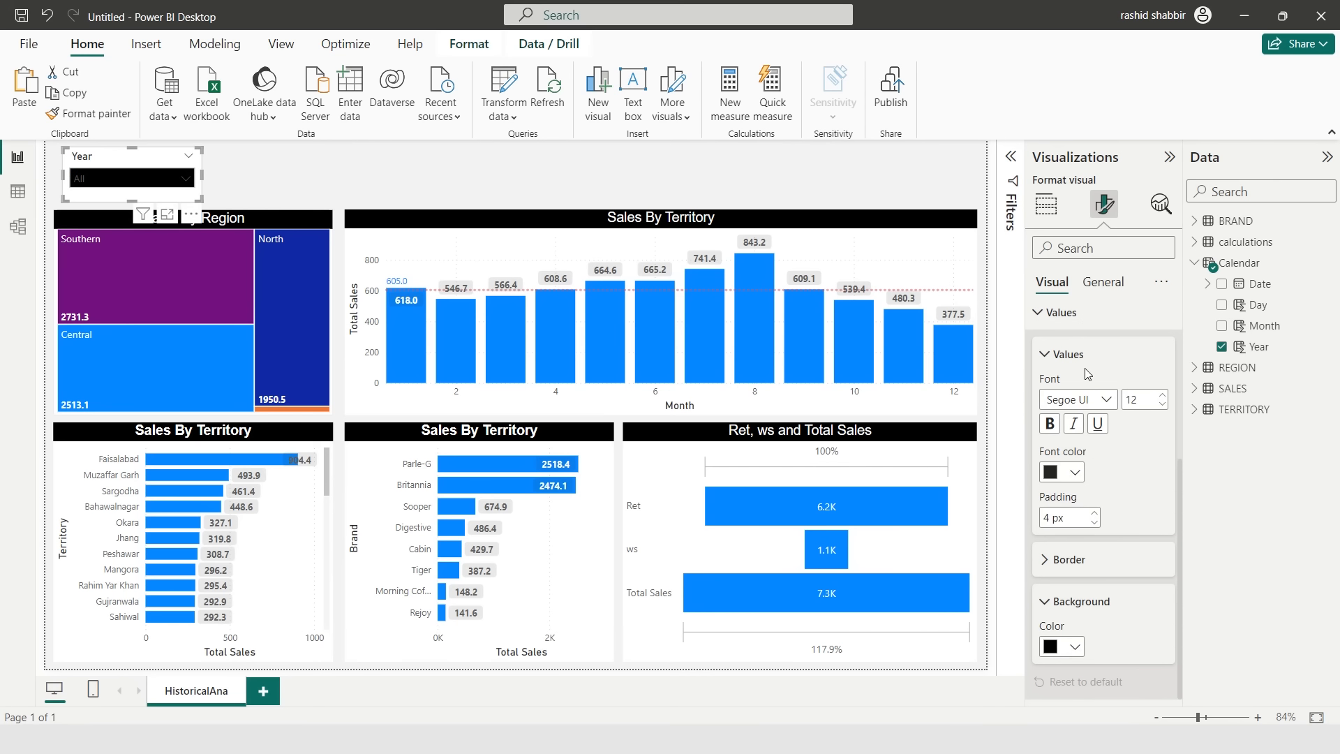
- Set the slicer values' font color to white and open the year dropdown to check it
click(1062, 472)
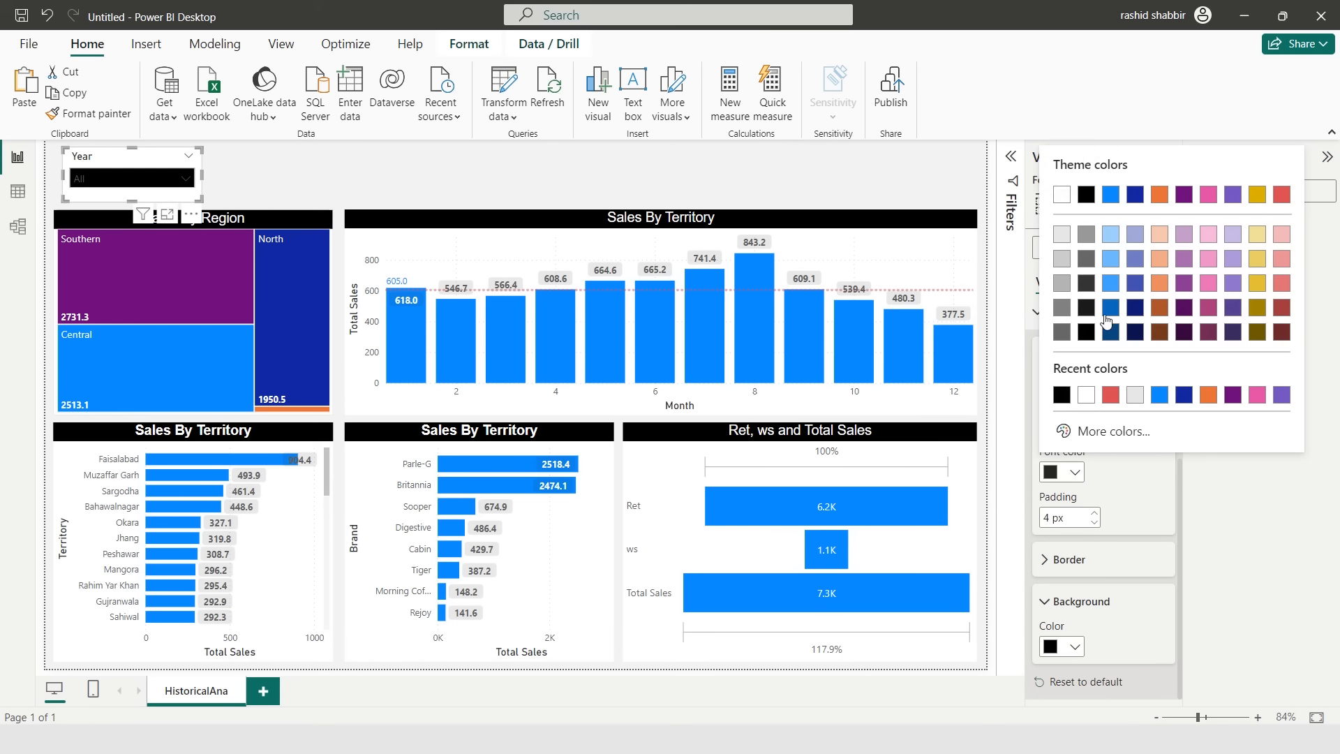
click(1062, 195)
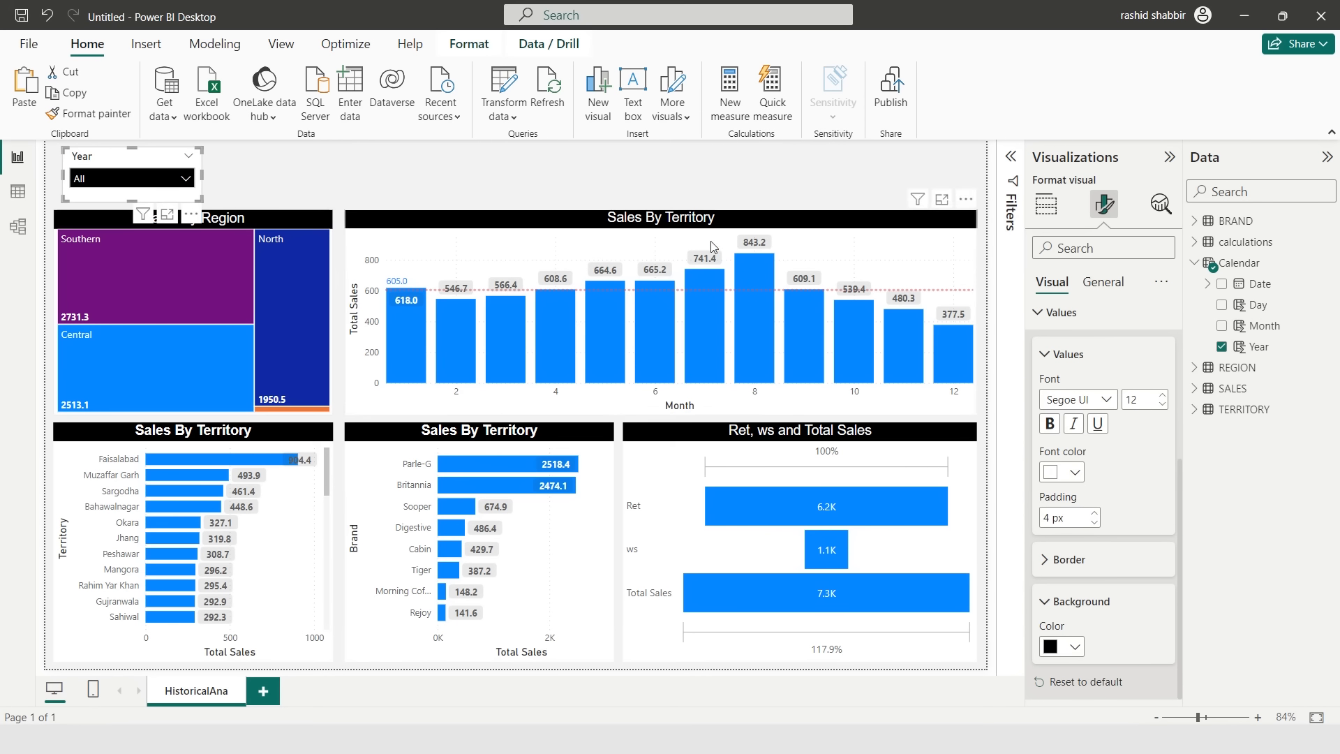
click(185, 180)
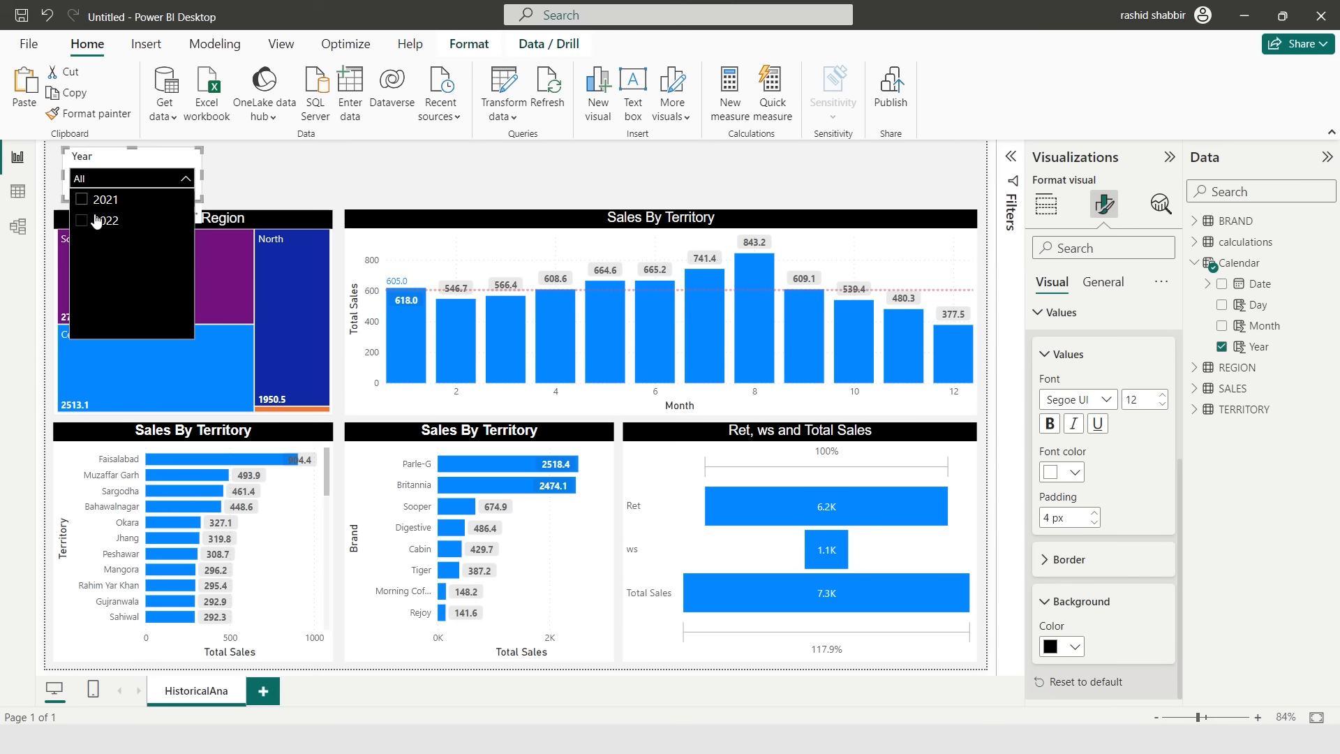
click(242, 180)
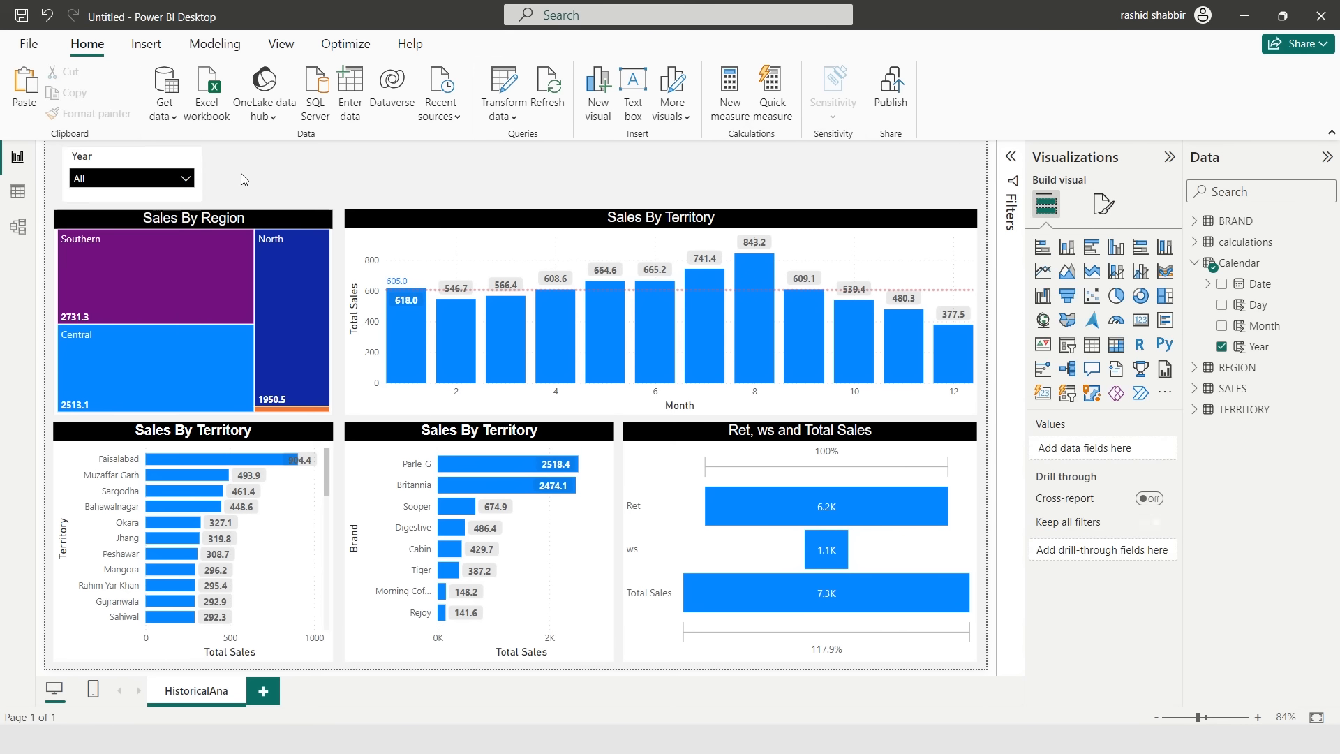
- Copy the Year slicer and paste four more copies in a row along the top of the page
click(131, 163)
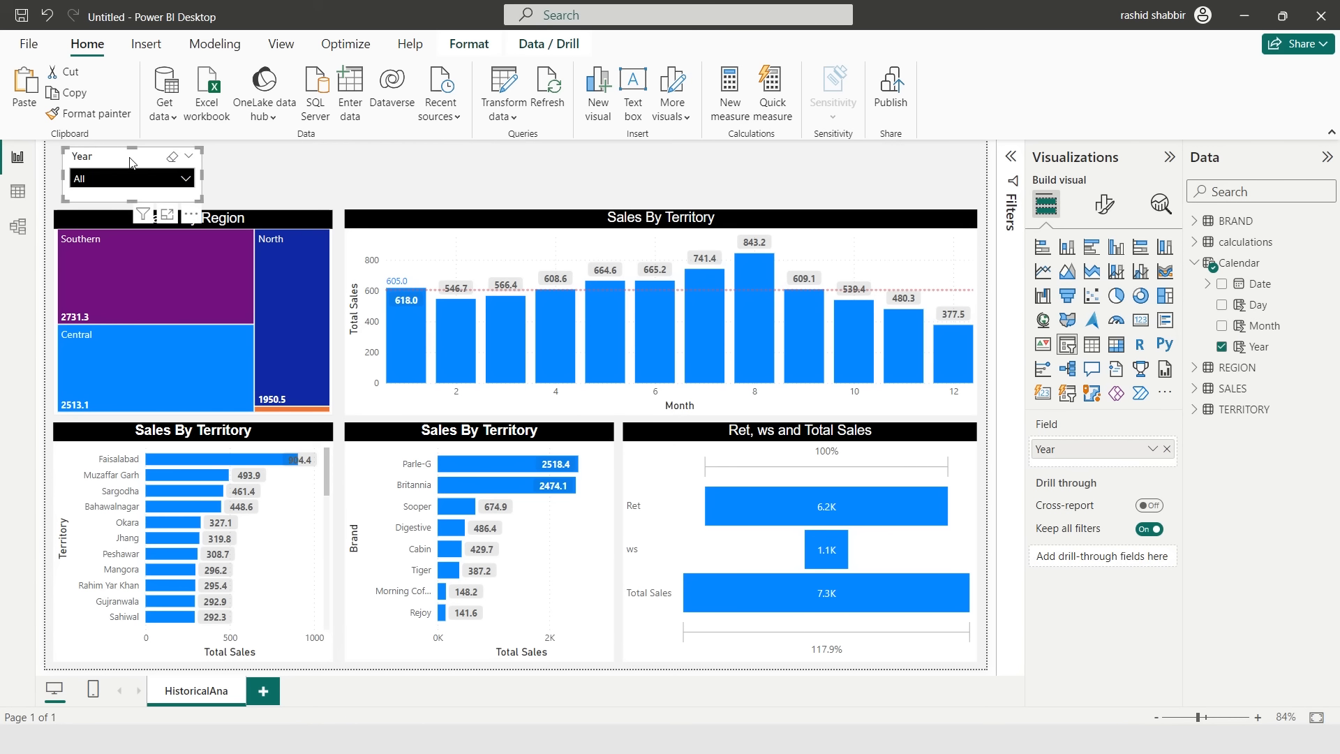
key(ctrl+v)
drag(127, 165, 707, 163)
key(ctrl+v)
key(ctrl+v)
key(ctrl+v)
- Change the second slicer's field from Year to Calendar Month
click(279, 162)
click(1167, 449)
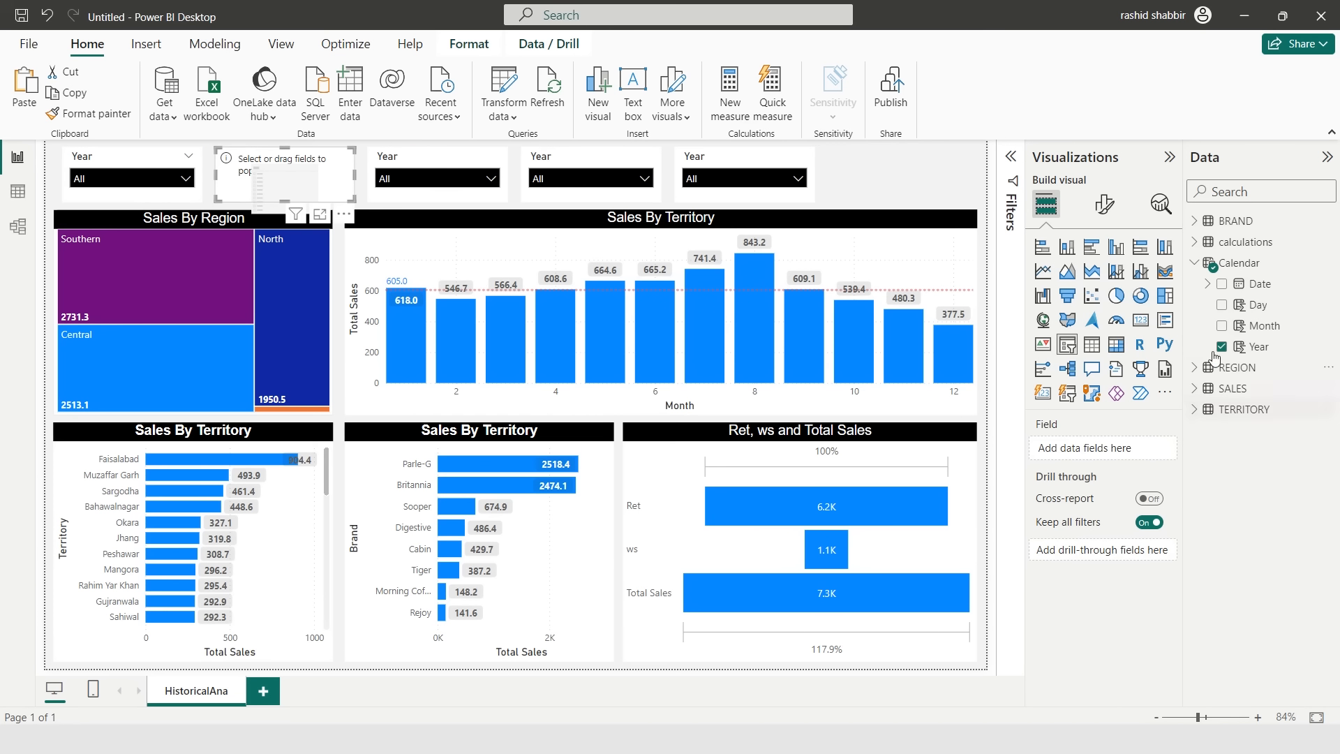
click(1221, 325)
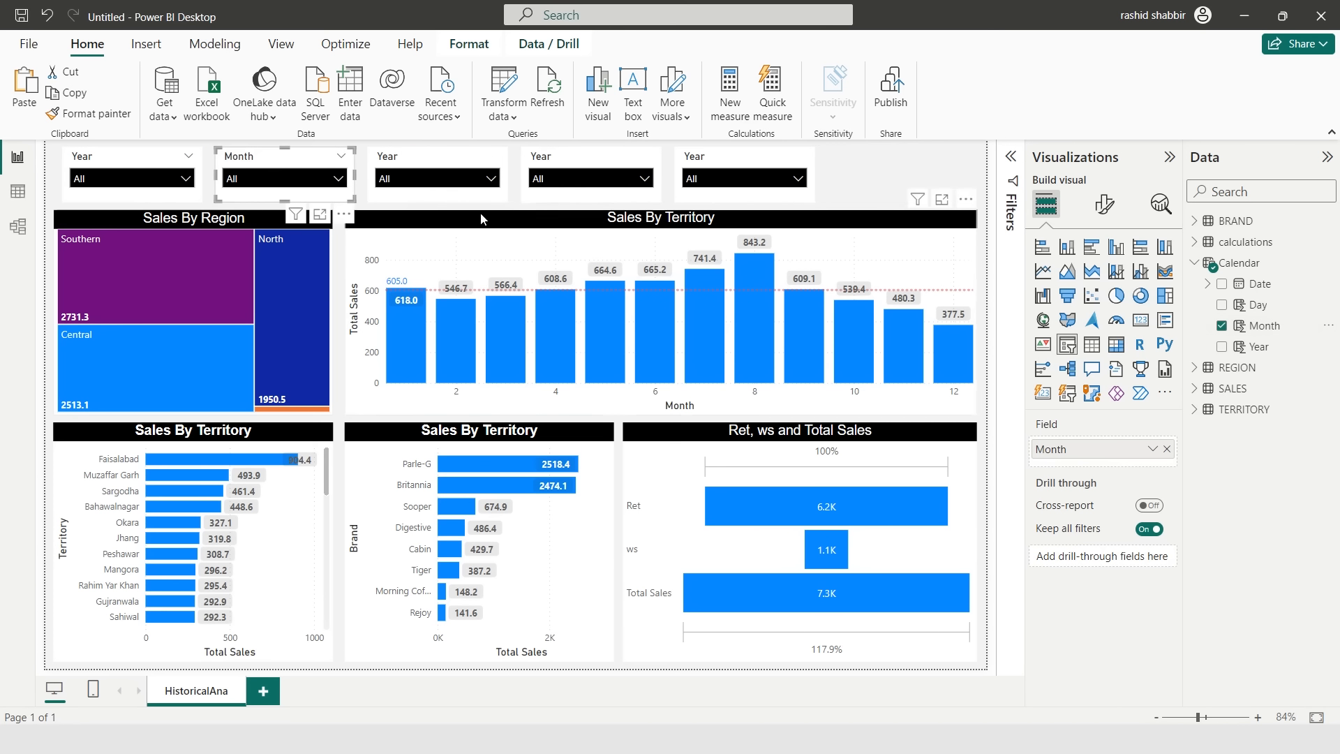
- Change the third slicer's field to Region from the REGION table
click(406, 165)
click(1194, 262)
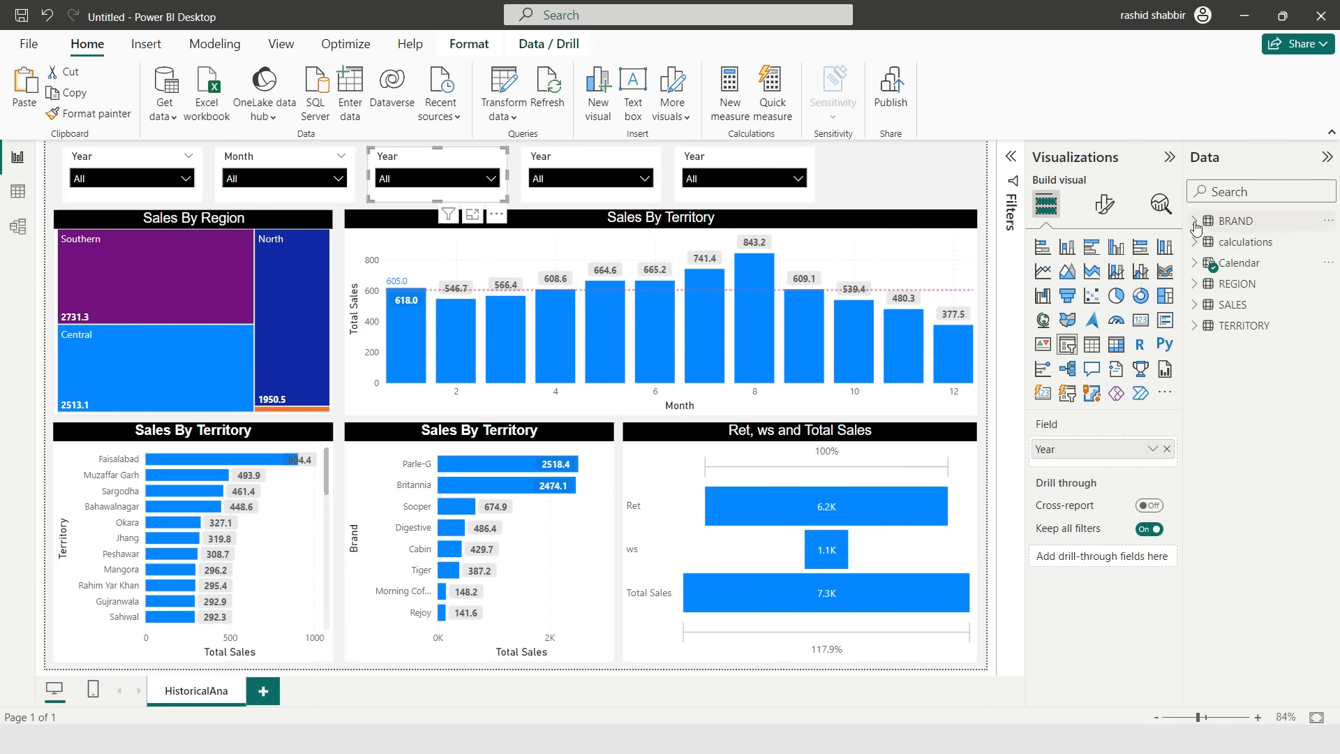
click(1194, 283)
click(1221, 305)
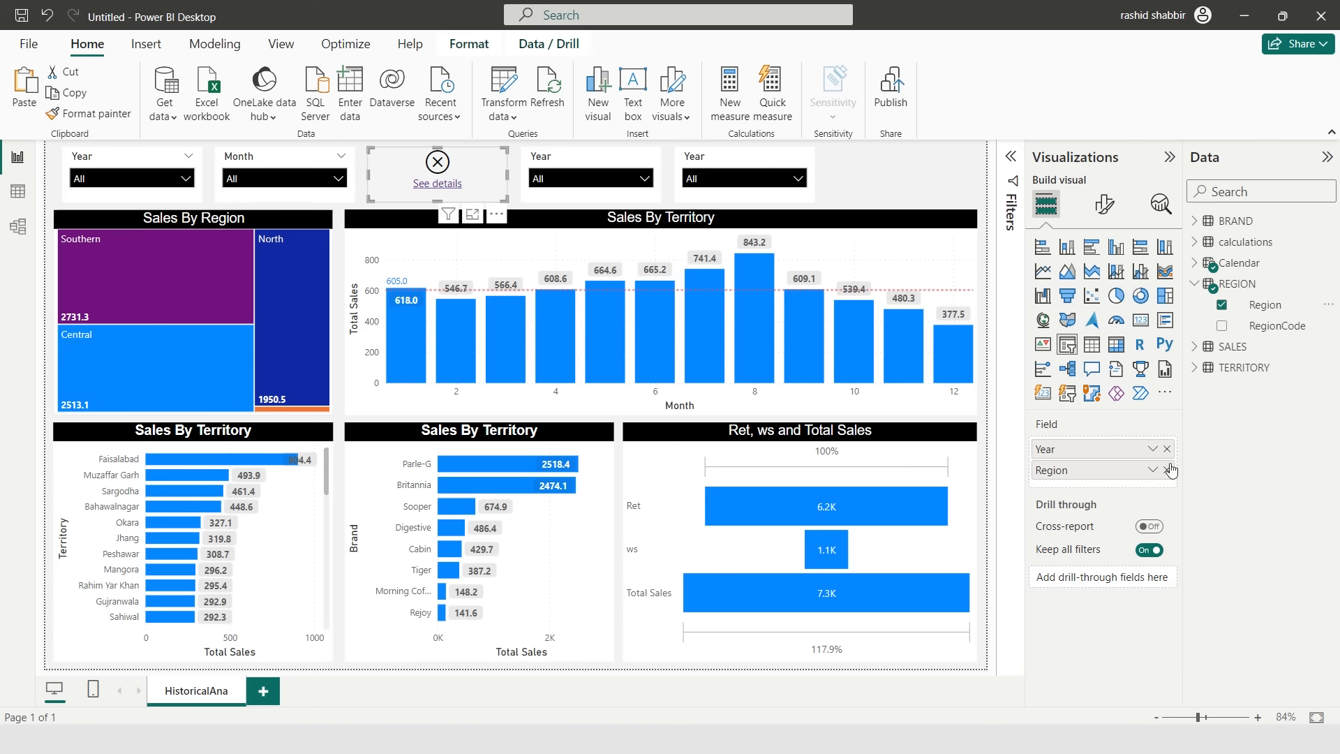
click(1166, 441)
- Change the fourth slicer's field to Territory from the TERRITORY table
click(607, 167)
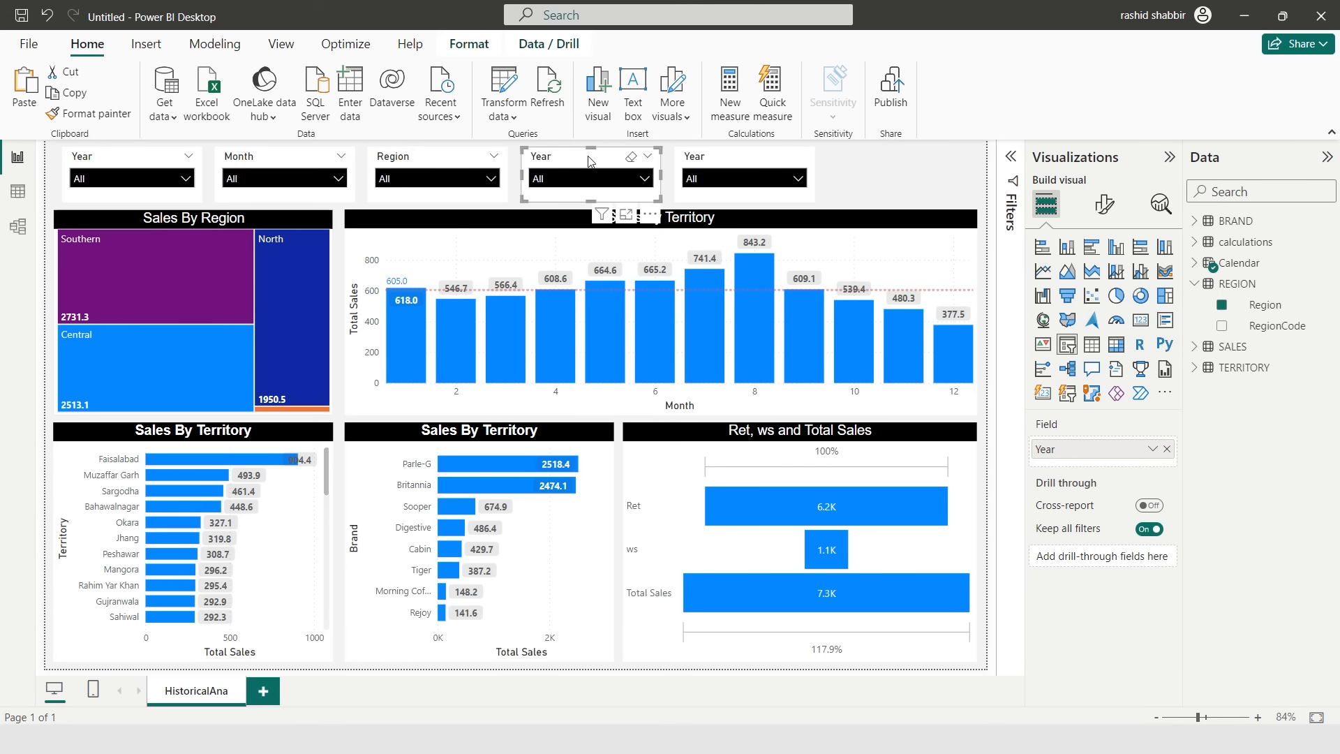
click(1165, 449)
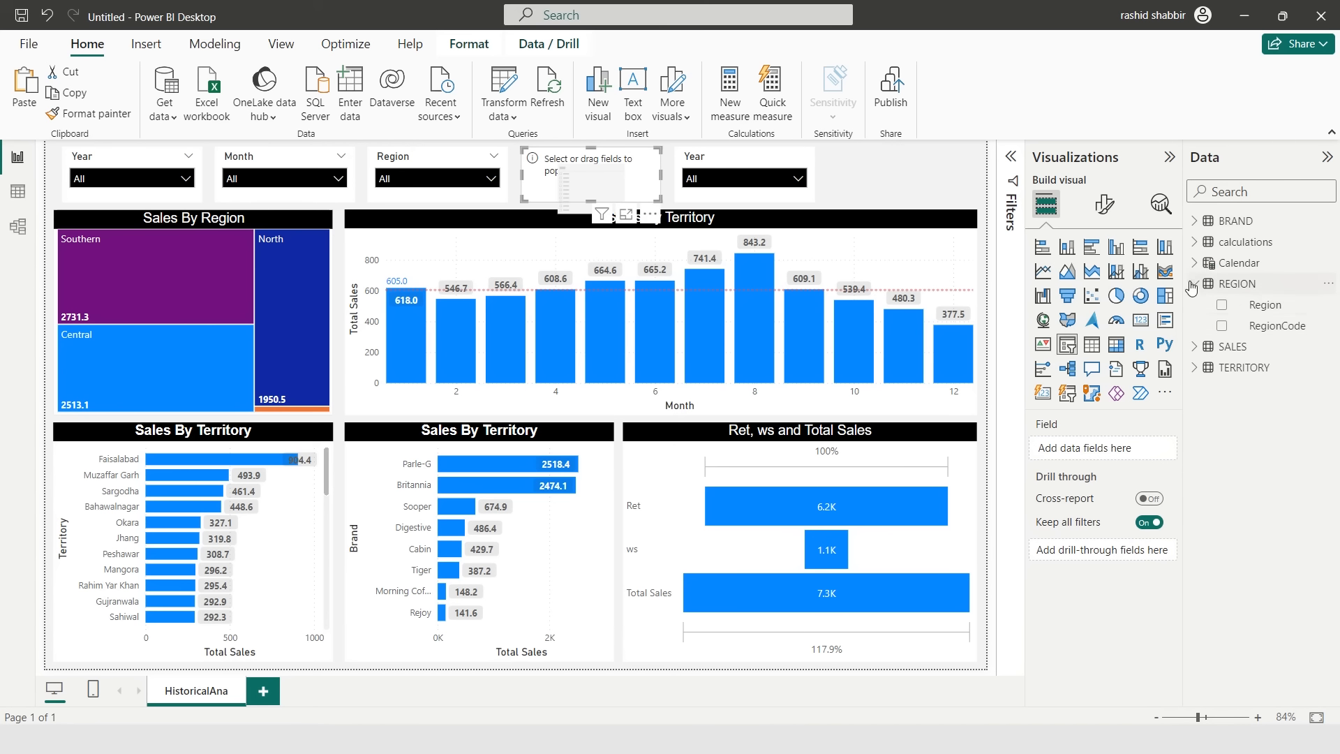
click(1192, 284)
click(1194, 325)
click(1221, 346)
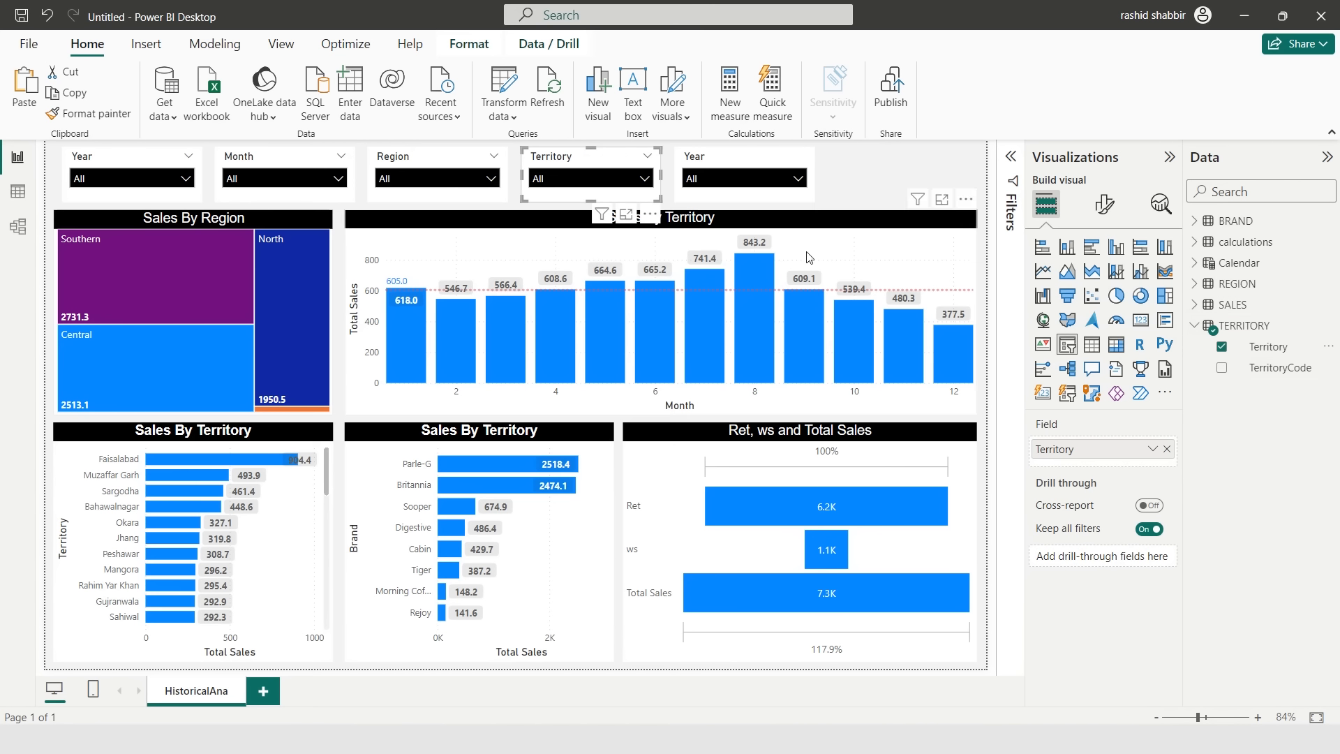
- Change the fifth slicer's field to Brand from the BRAND table
click(727, 165)
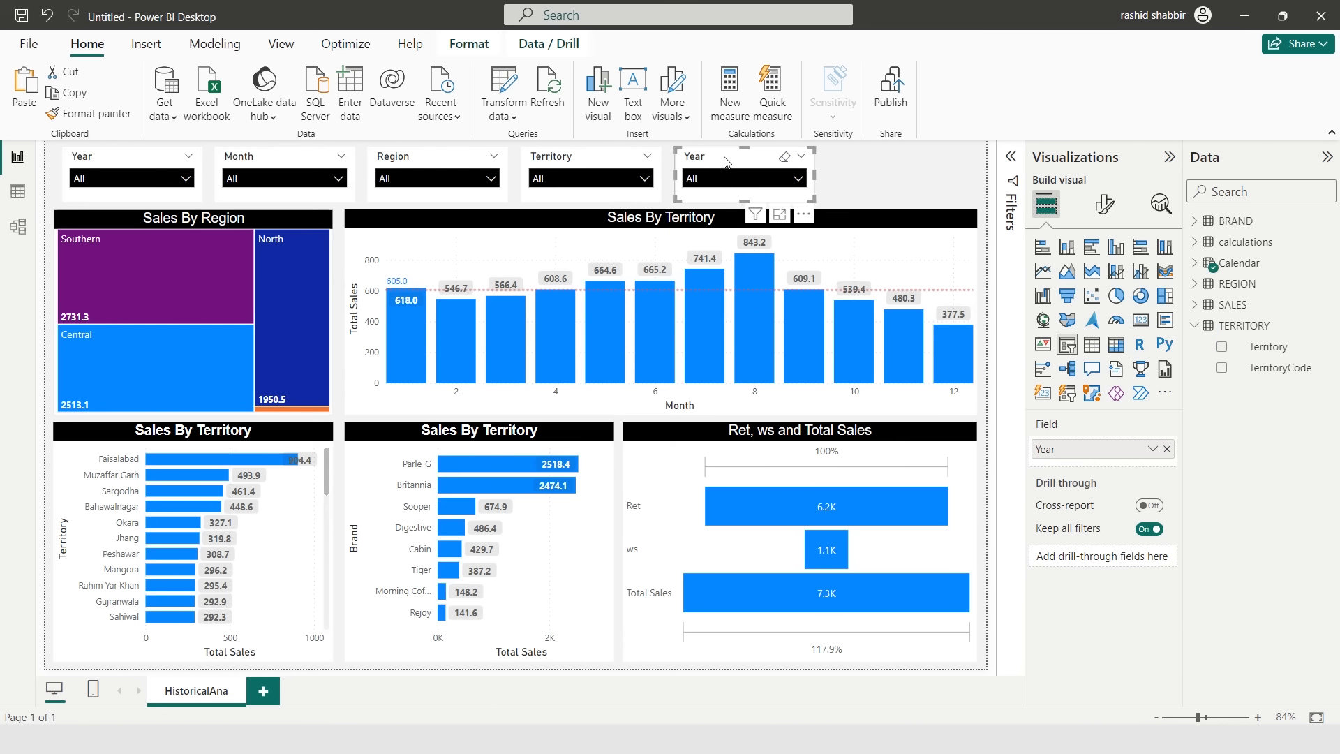
click(1167, 449)
click(1194, 221)
click(1222, 242)
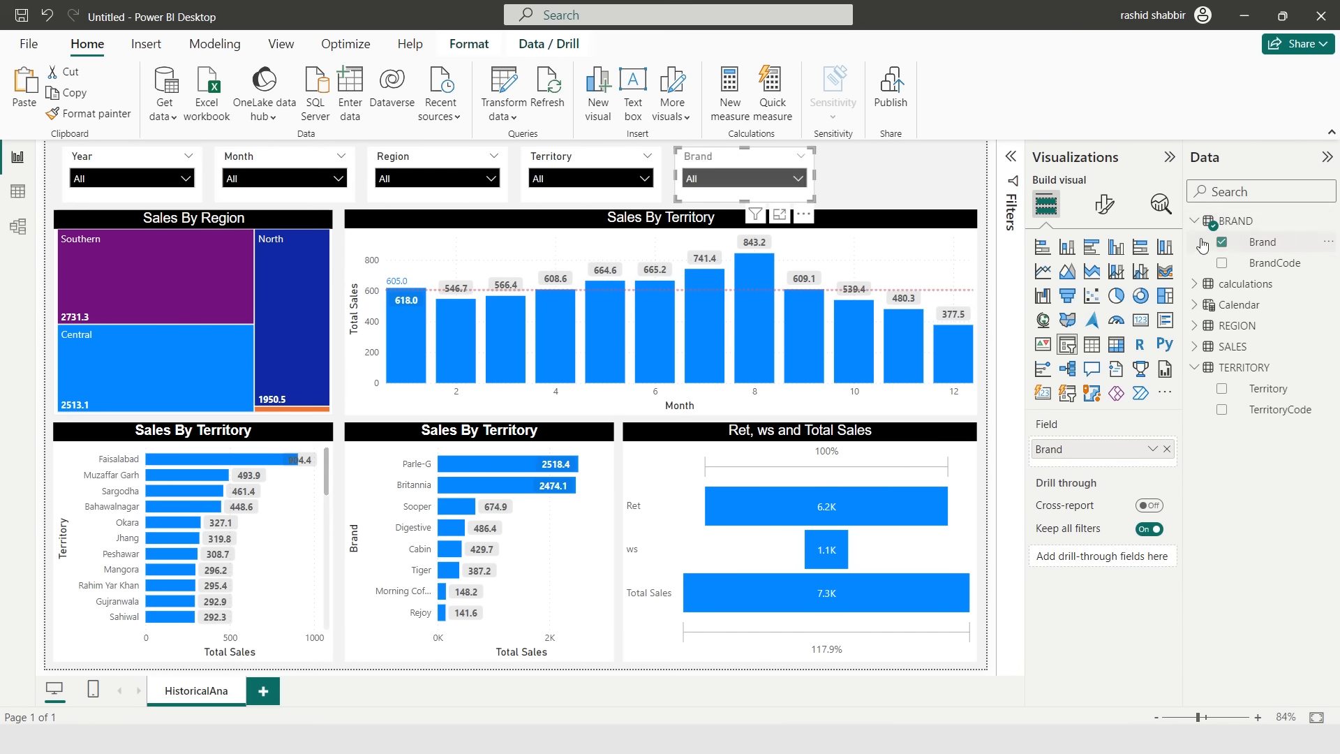
click(1194, 220)
click(1194, 325)
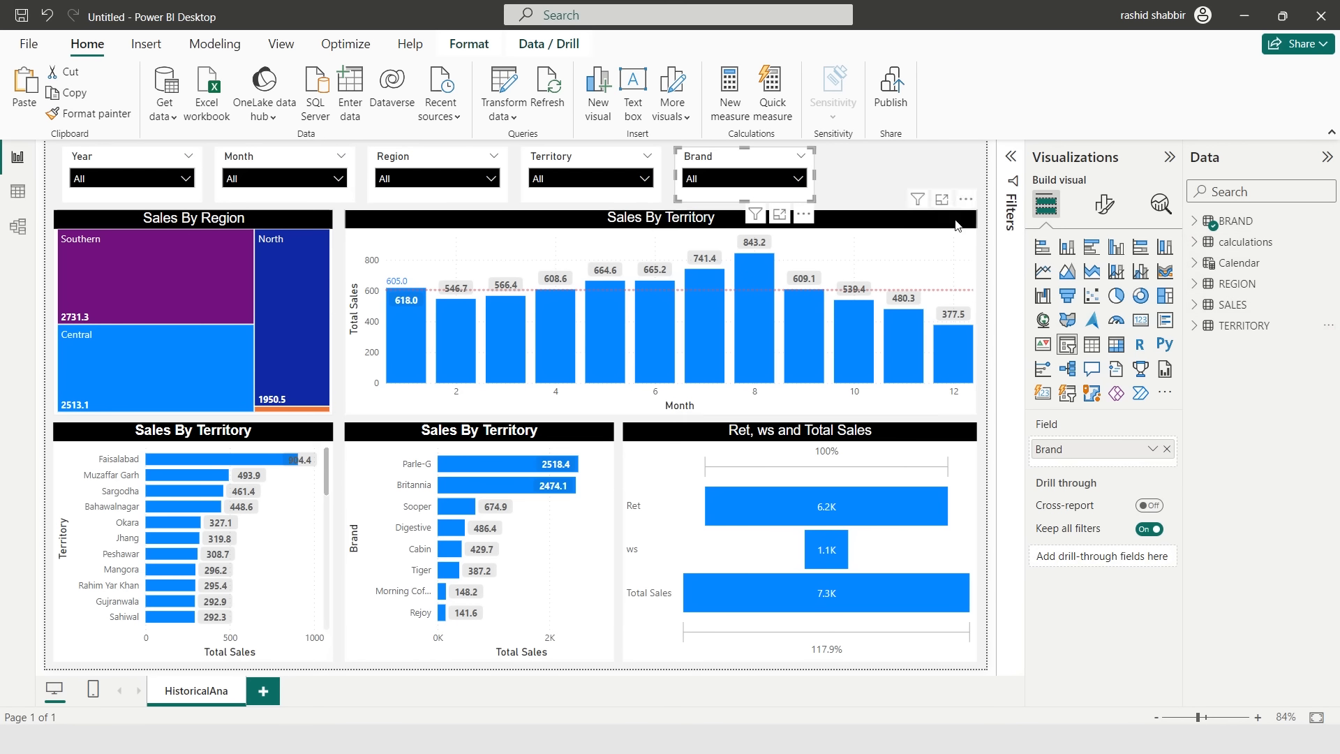
click(839, 178)
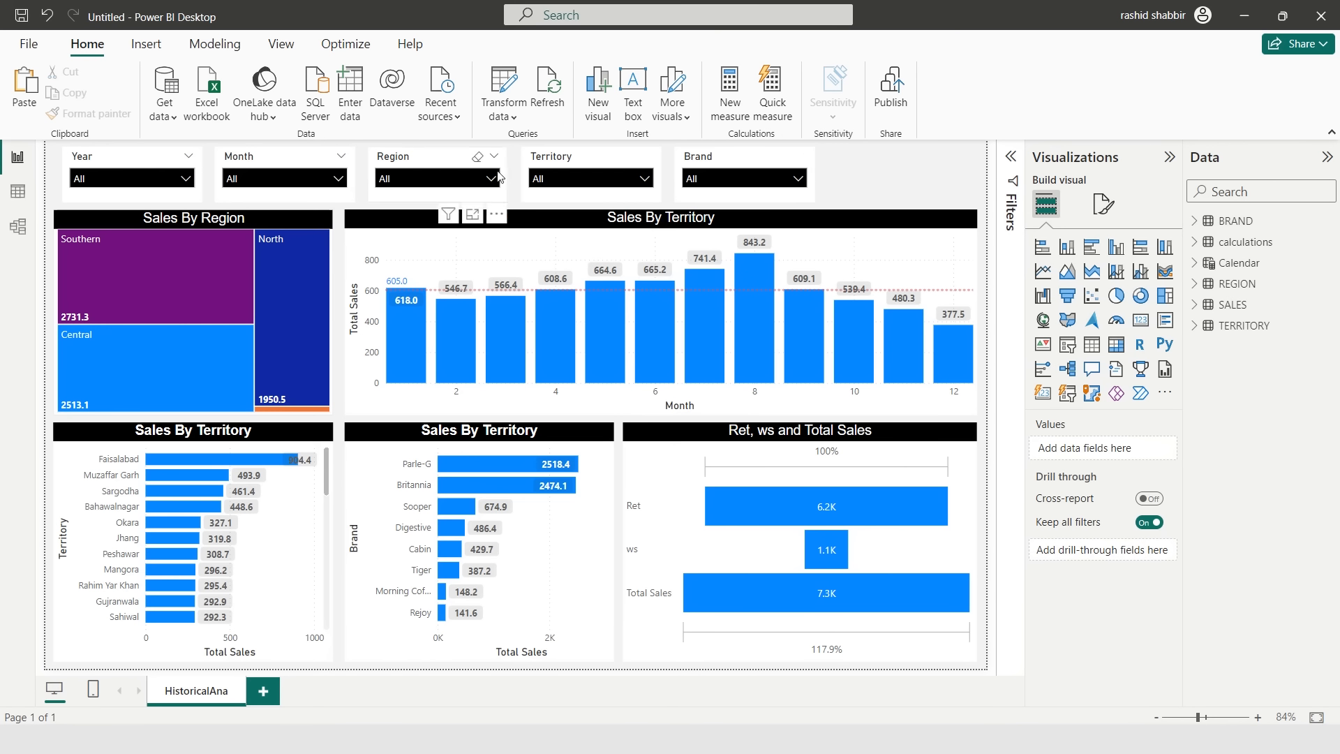
- Shift the five slicers leftward so they sit closer together in the top row
drag(269, 157, 258, 158)
drag(412, 158, 389, 159)
drag(572, 158, 536, 157)
drag(726, 158, 677, 158)
click(851, 176)
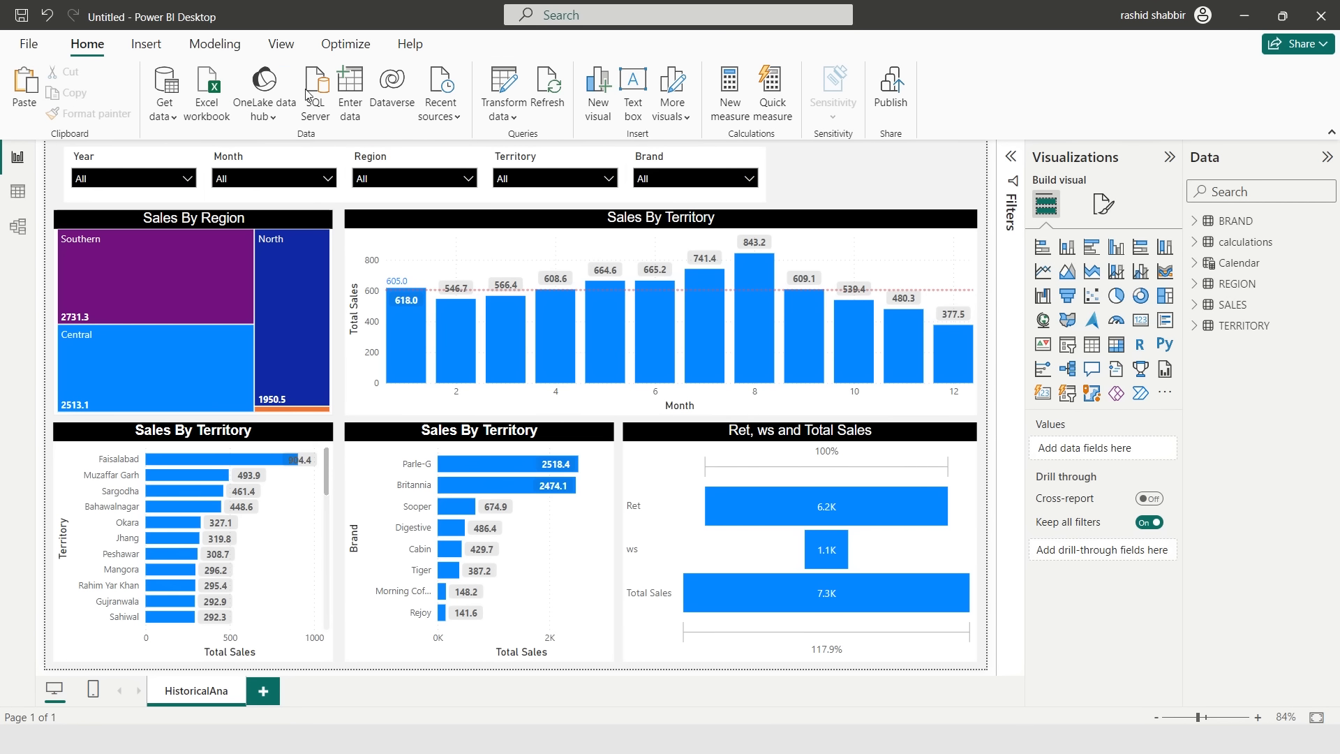
- Insert a rectangle shape and stretch it across the top of the page as a banner
click(144, 50)
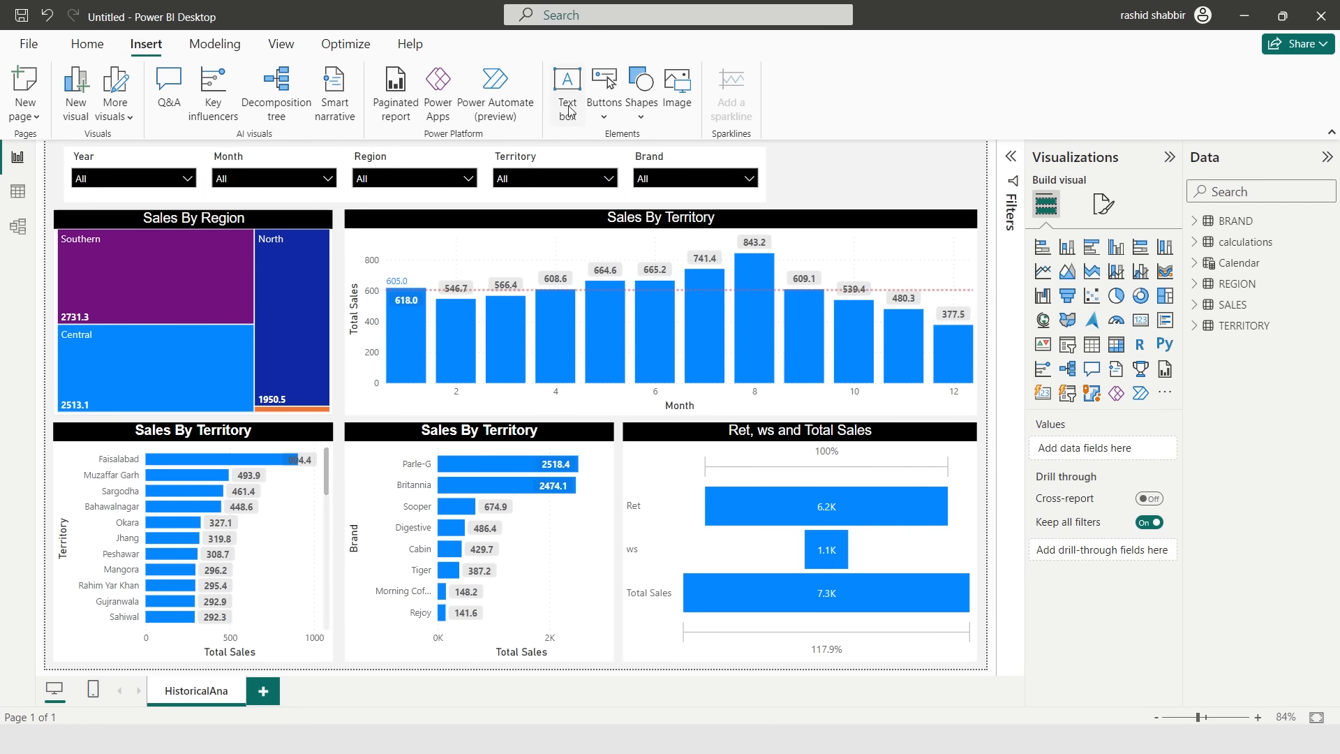
click(636, 119)
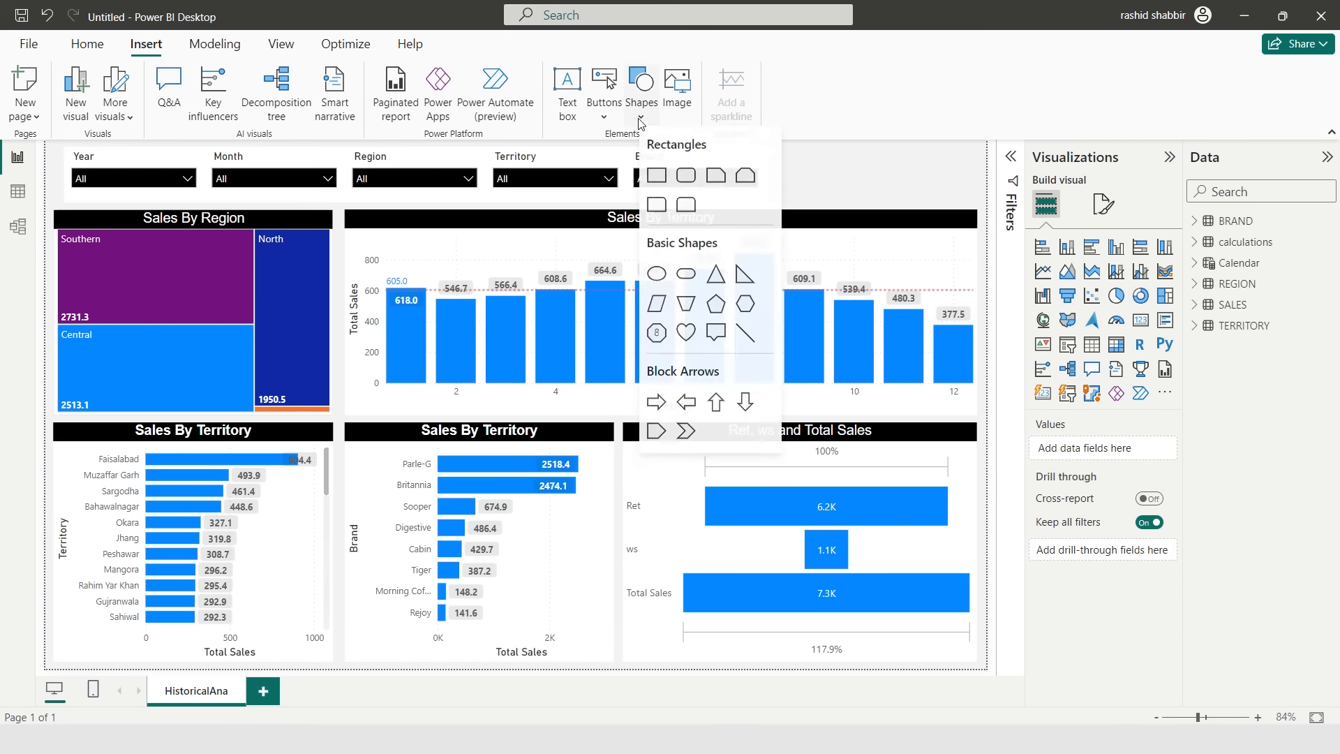
click(660, 177)
drag(155, 288, 152, 209)
drag(266, 173, 985, 174)
drag(517, 207, 517, 202)
- Send the banner rectangle to back behind the slicers
click(470, 47)
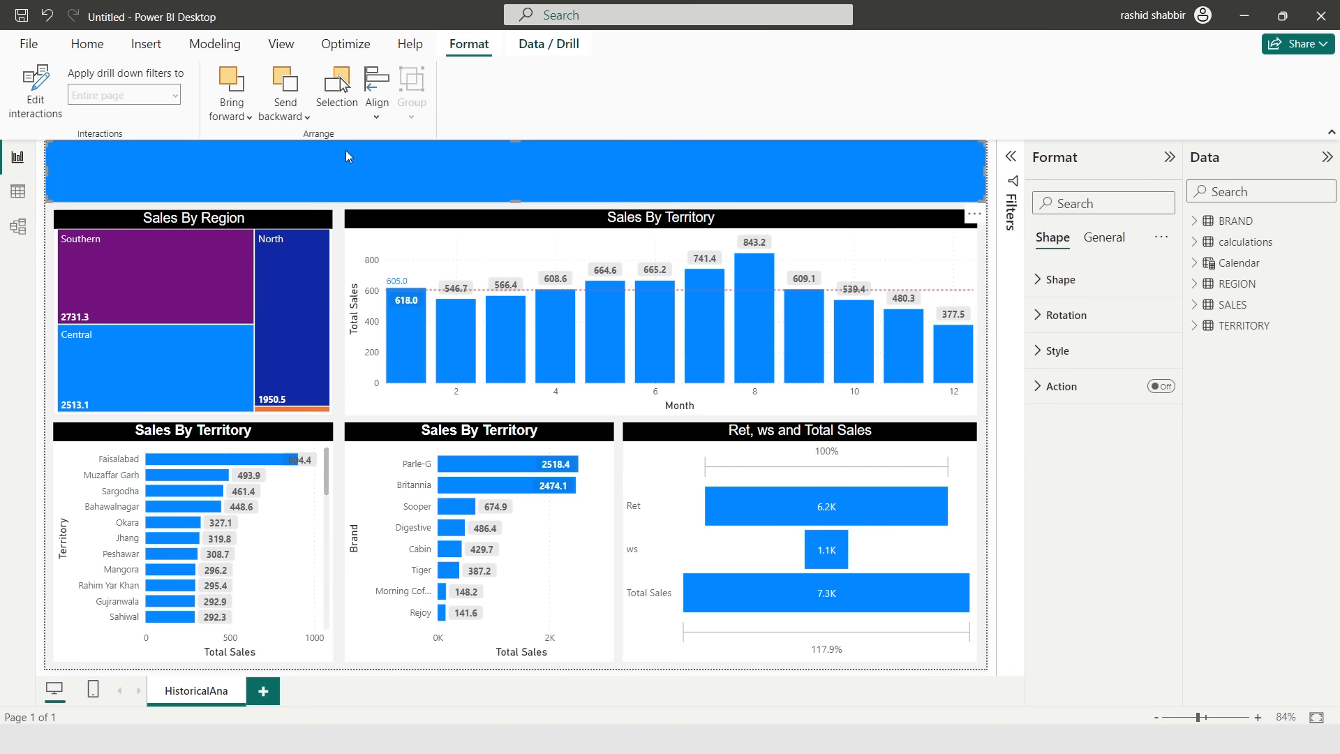
click(286, 111)
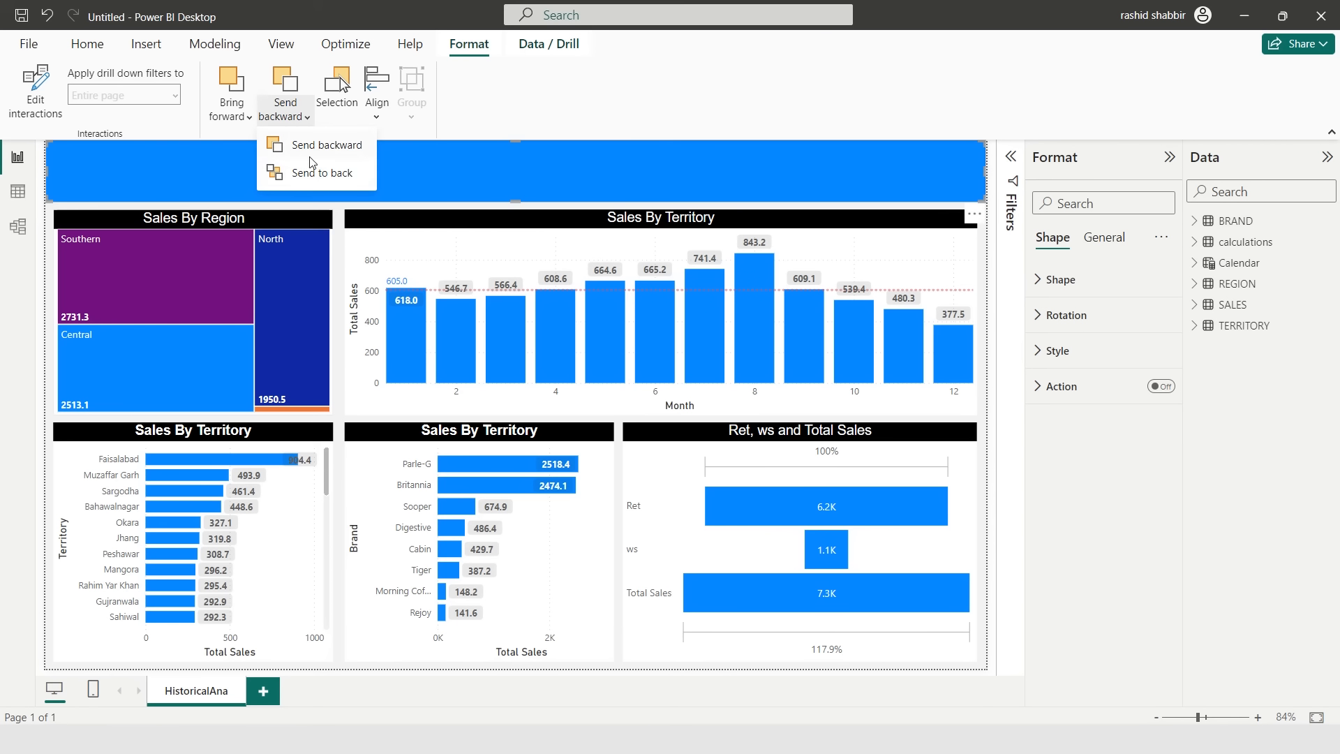
click(308, 174)
click(701, 240)
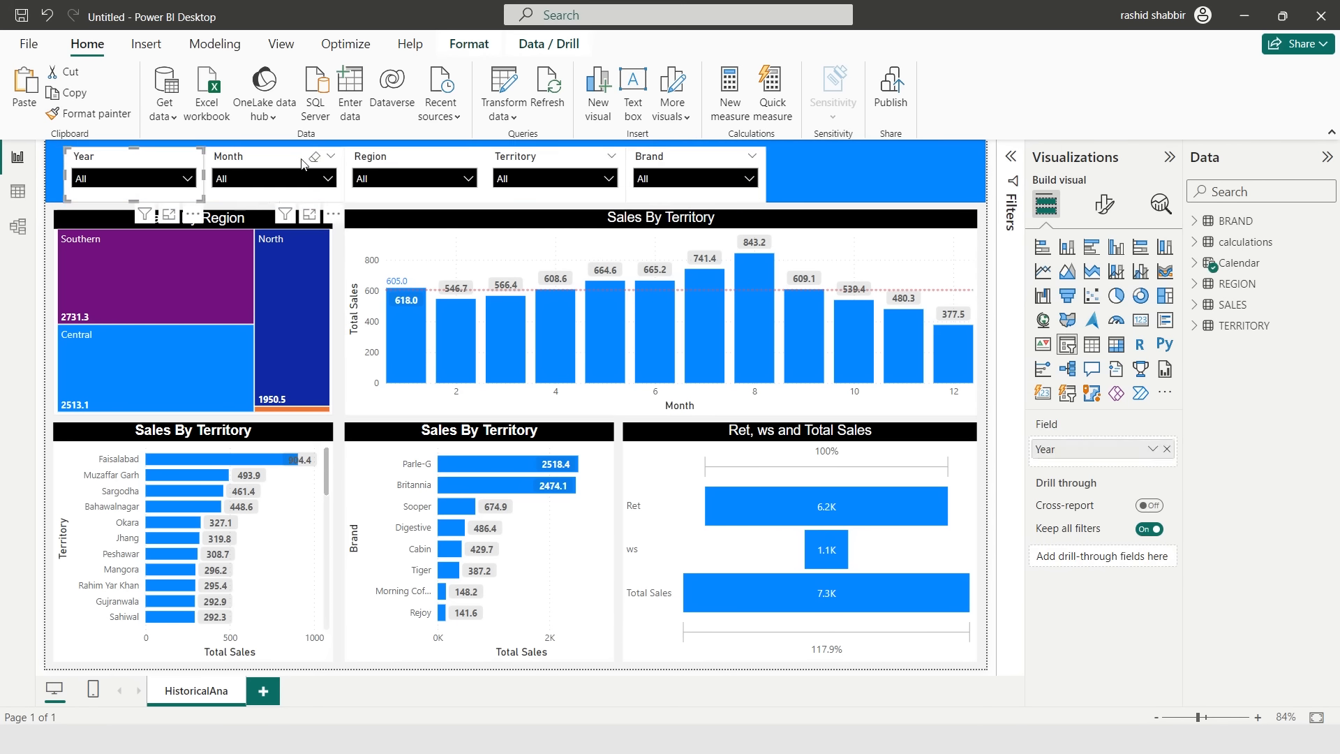
- Filter the Year slicer to 2022
click(175, 178)
click(74, 217)
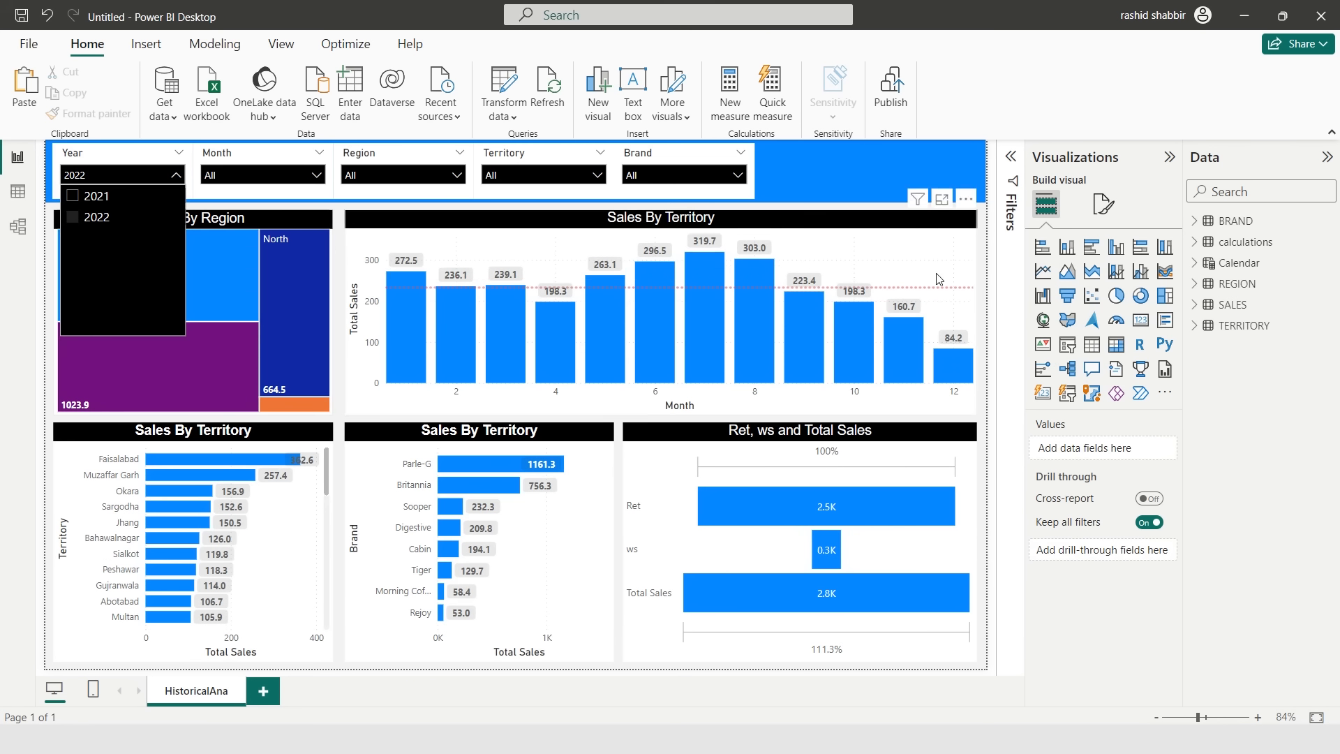
click(989, 261)
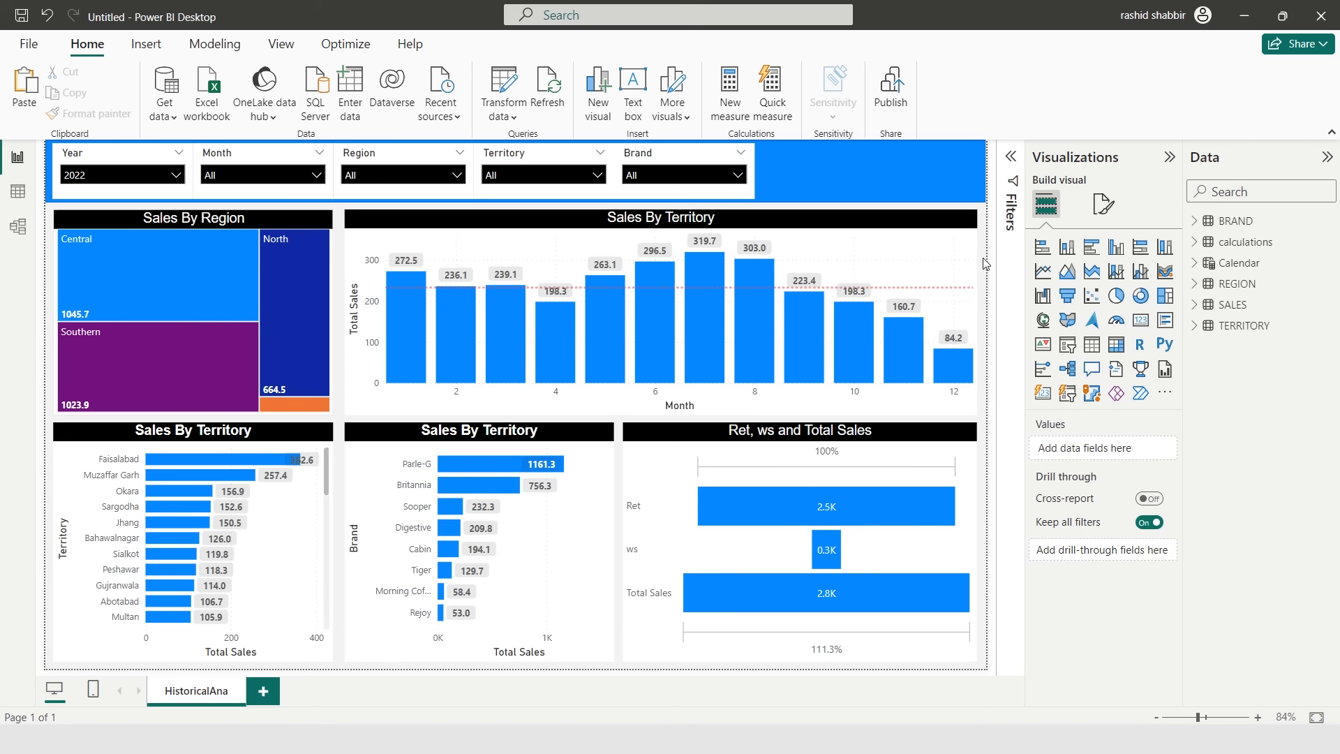
- Insert a Back button and place it in the banner's far corner
click(152, 52)
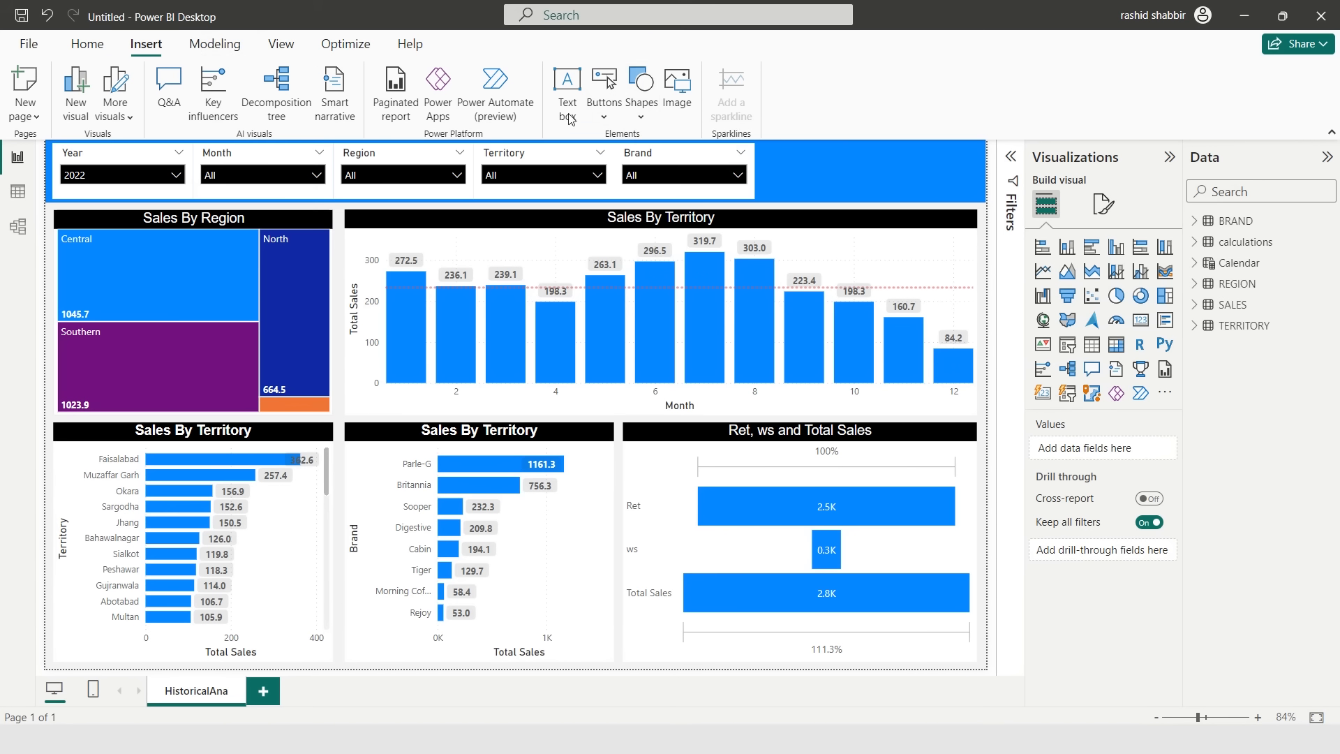
click(640, 117)
click(603, 117)
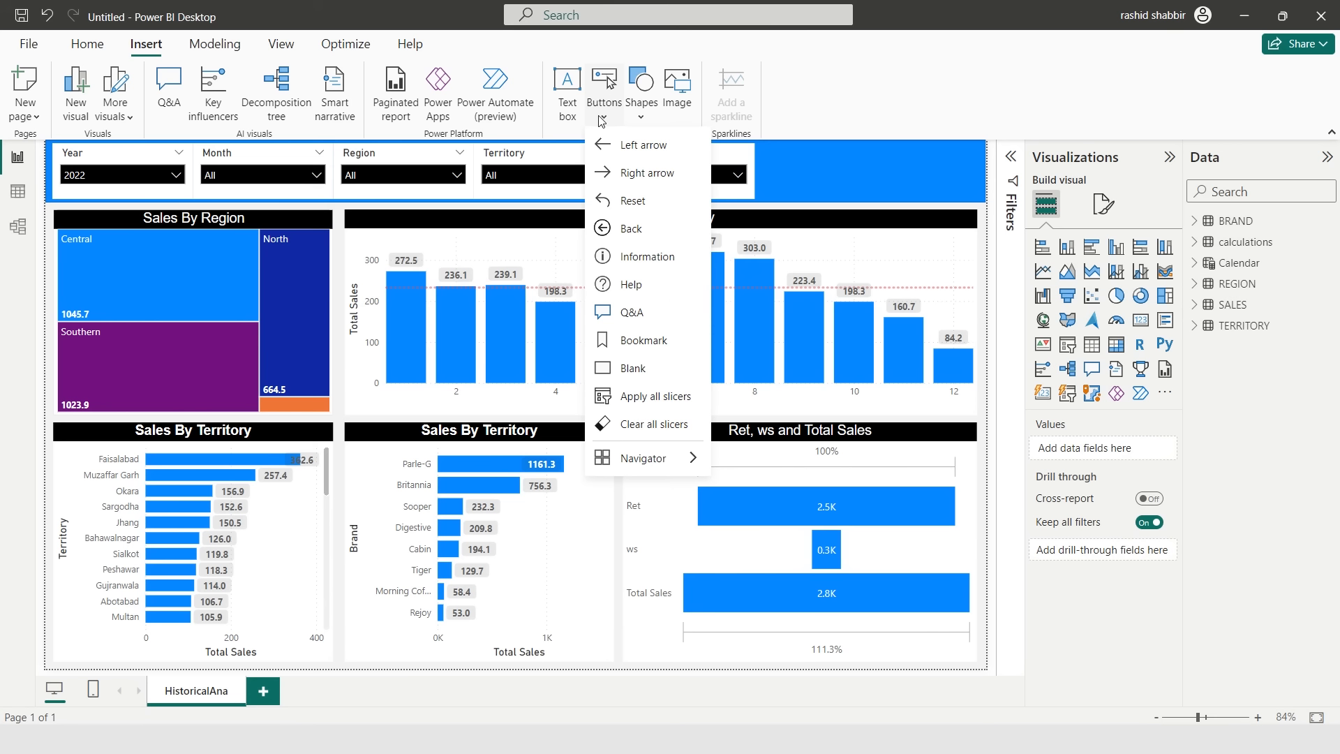
click(630, 228)
drag(69, 157, 931, 157)
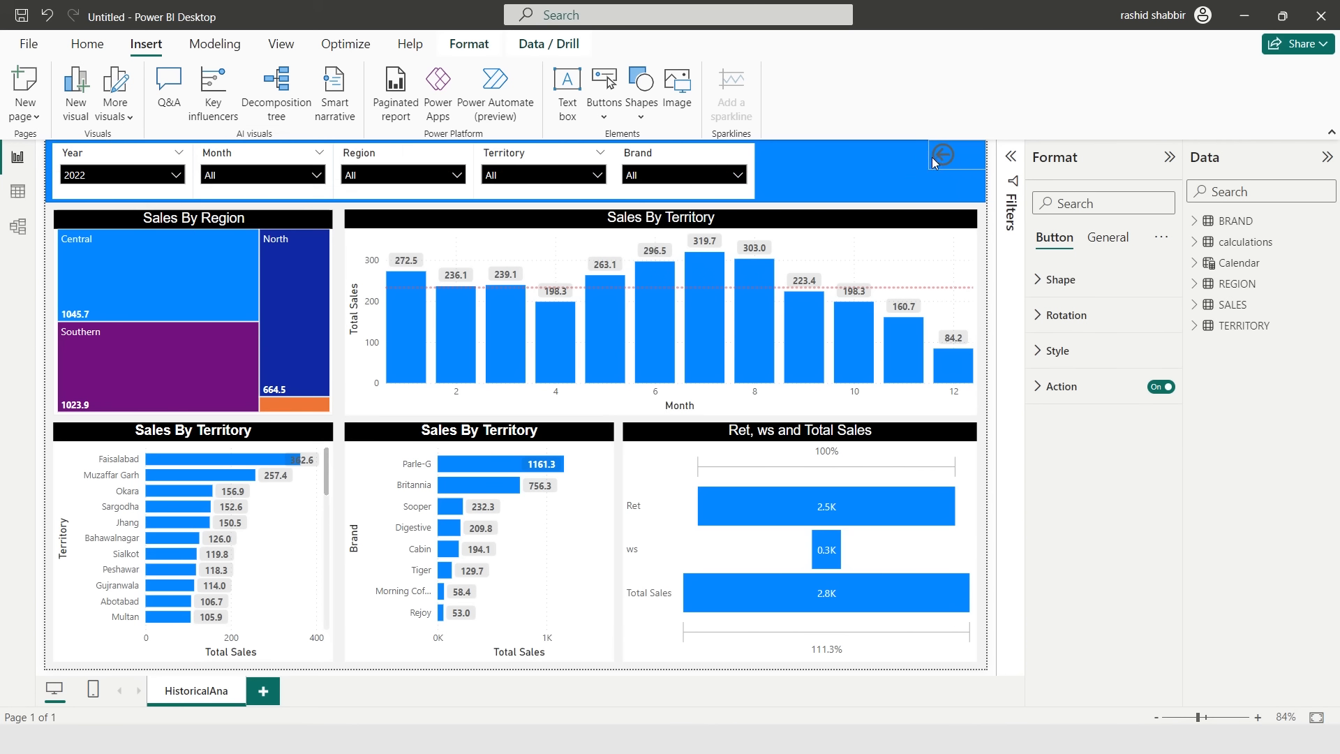
click(984, 237)
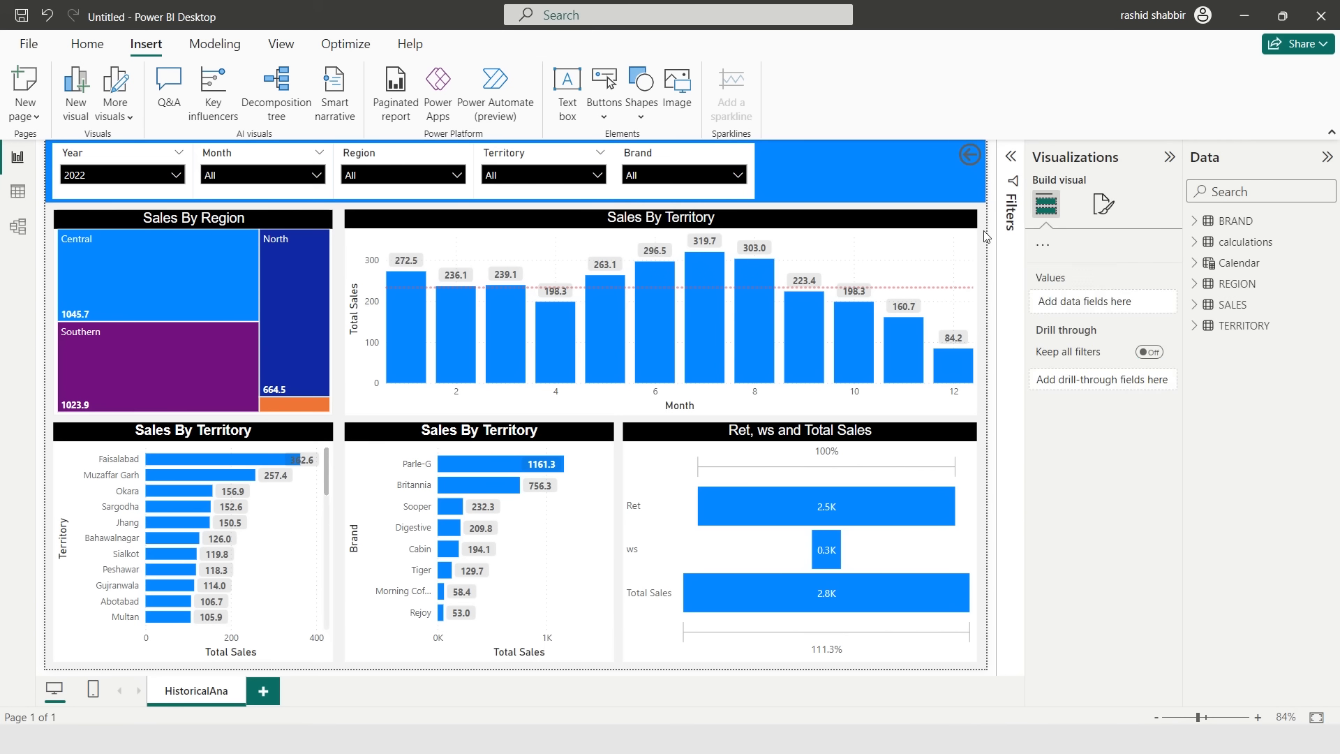
- Make the data labels of the Ret, ws and Total Sales funnel bold
click(844, 447)
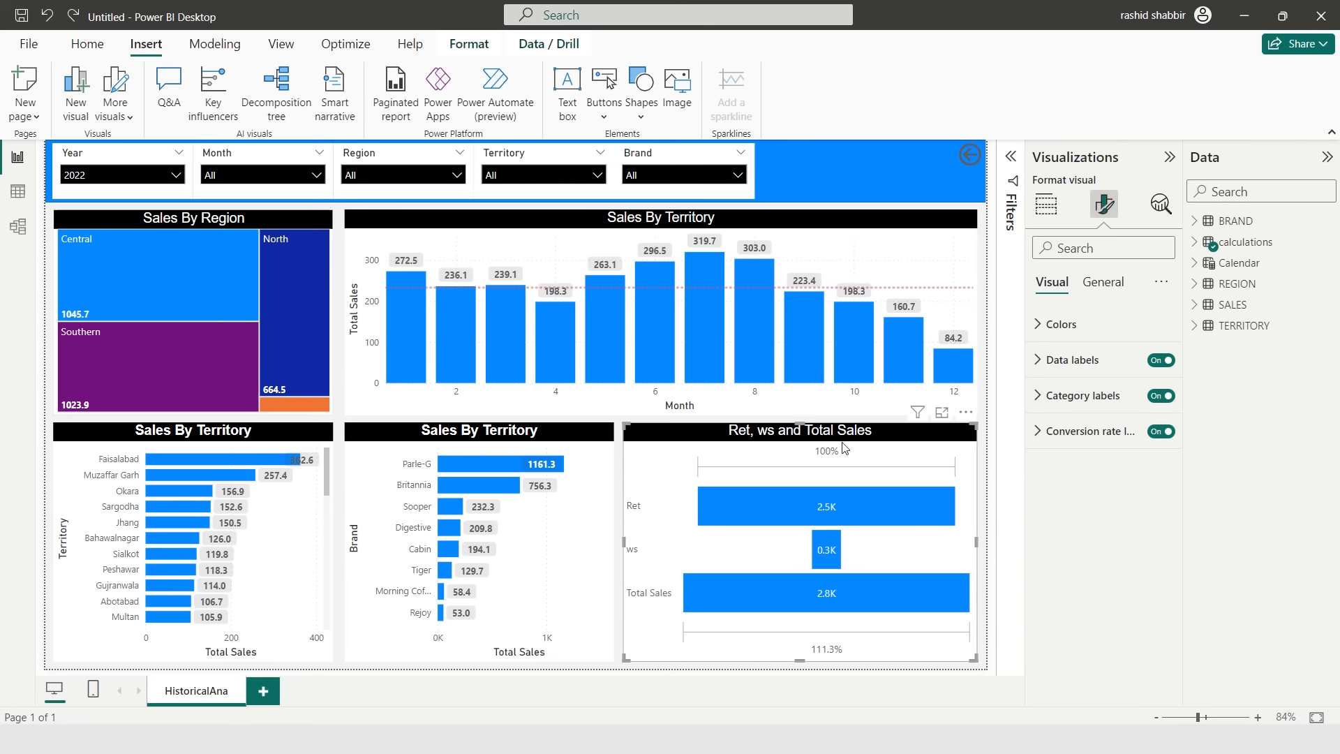
click(1037, 360)
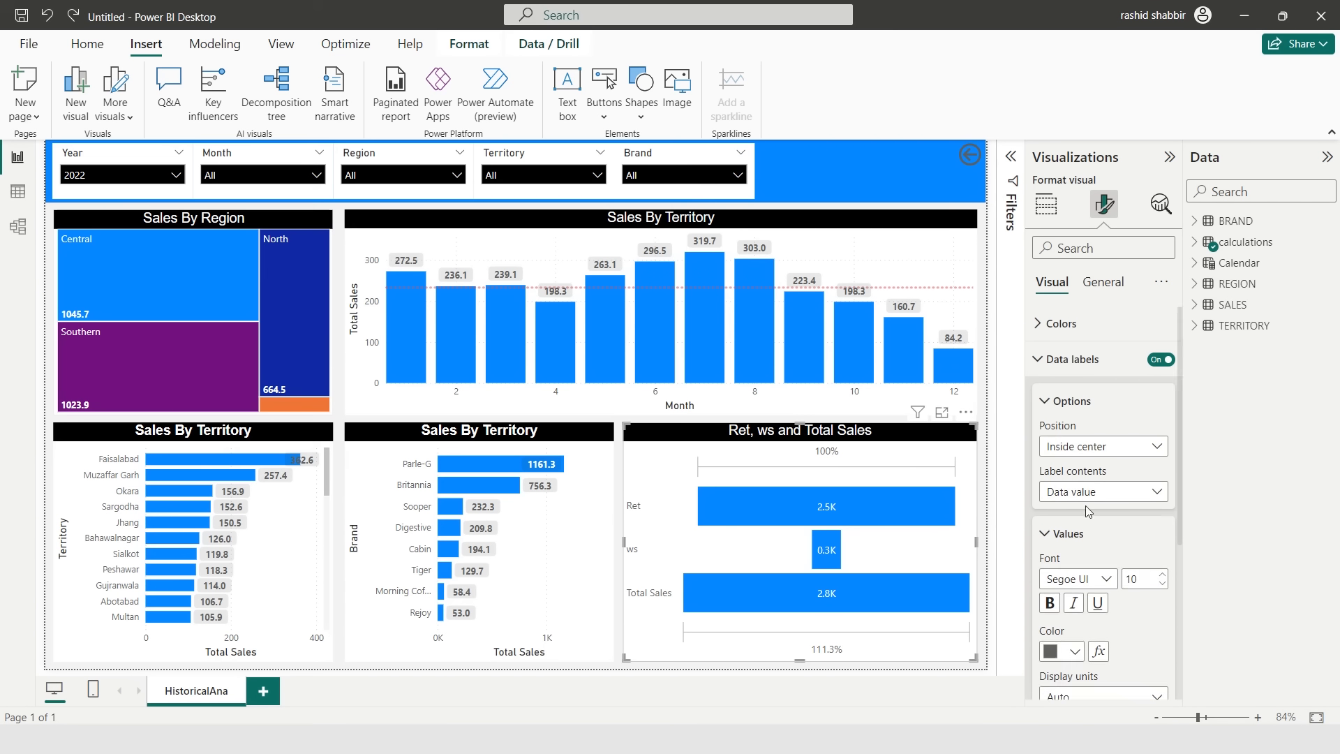
scroll(1087, 511, down, 1)
click(1049, 549)
click(984, 481)
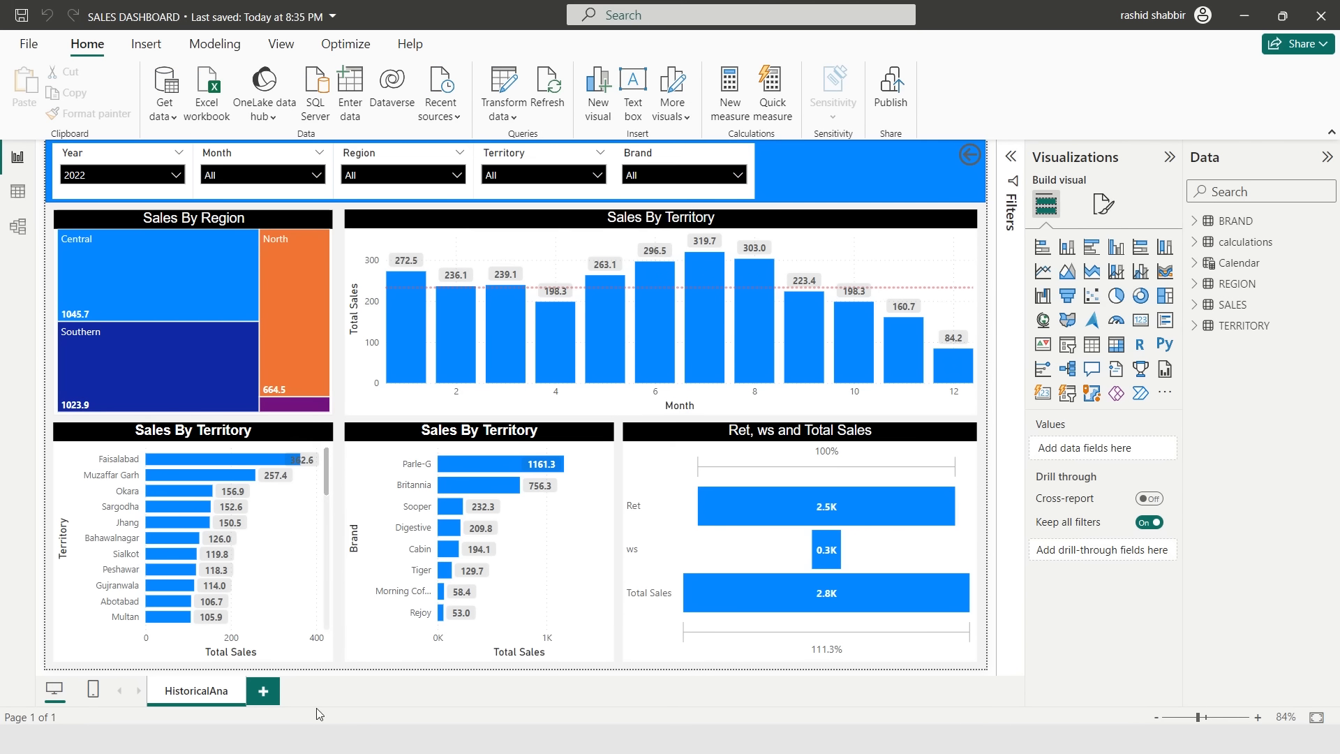
- Duplicate the HistoricalAna page and rename the copy DailyAna
right_click(210, 705)
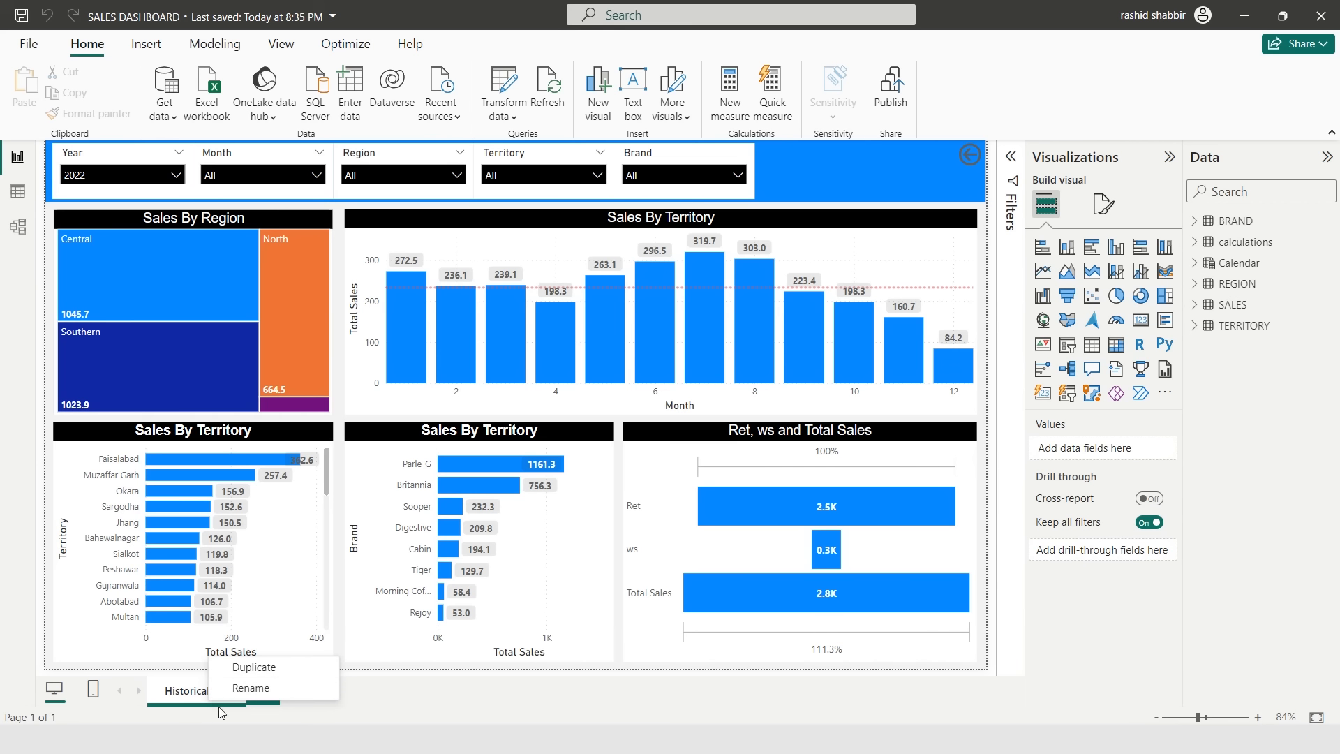
click(276, 668)
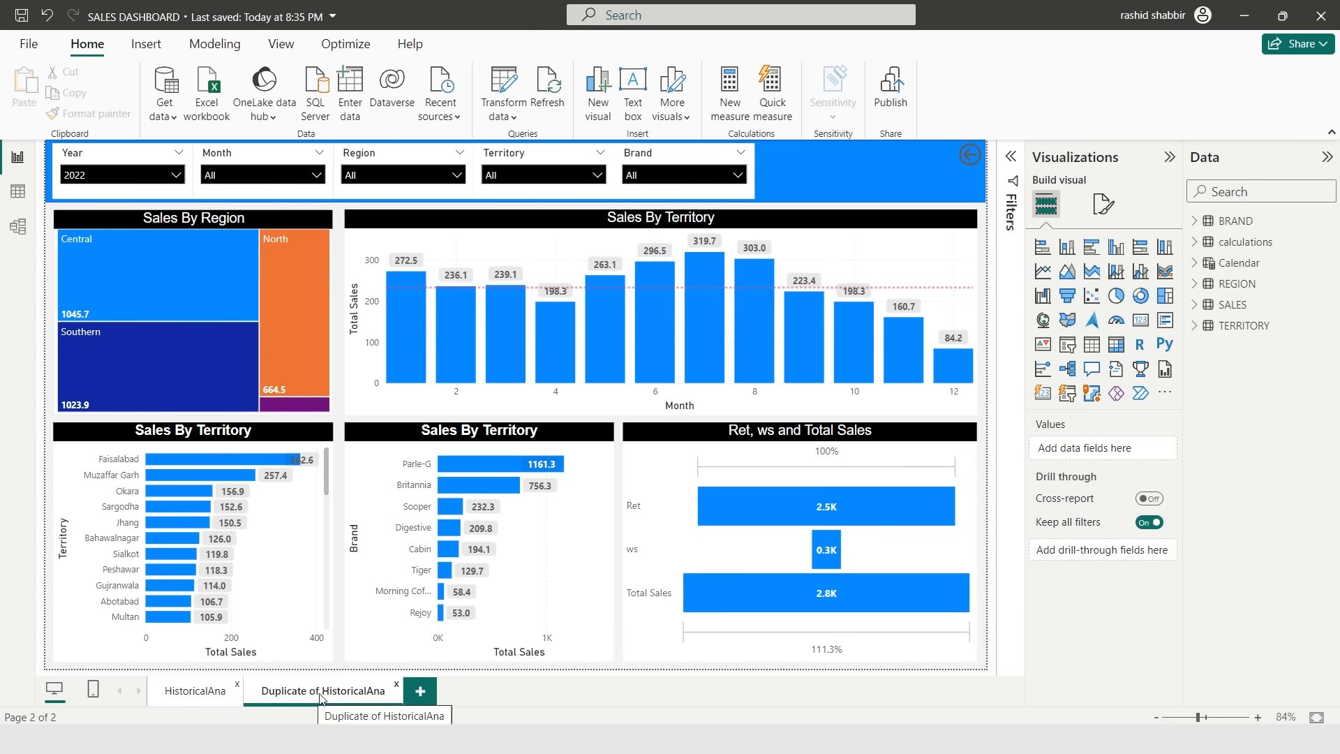
double_click(328, 691)
text(DailyAna)
key(Return)
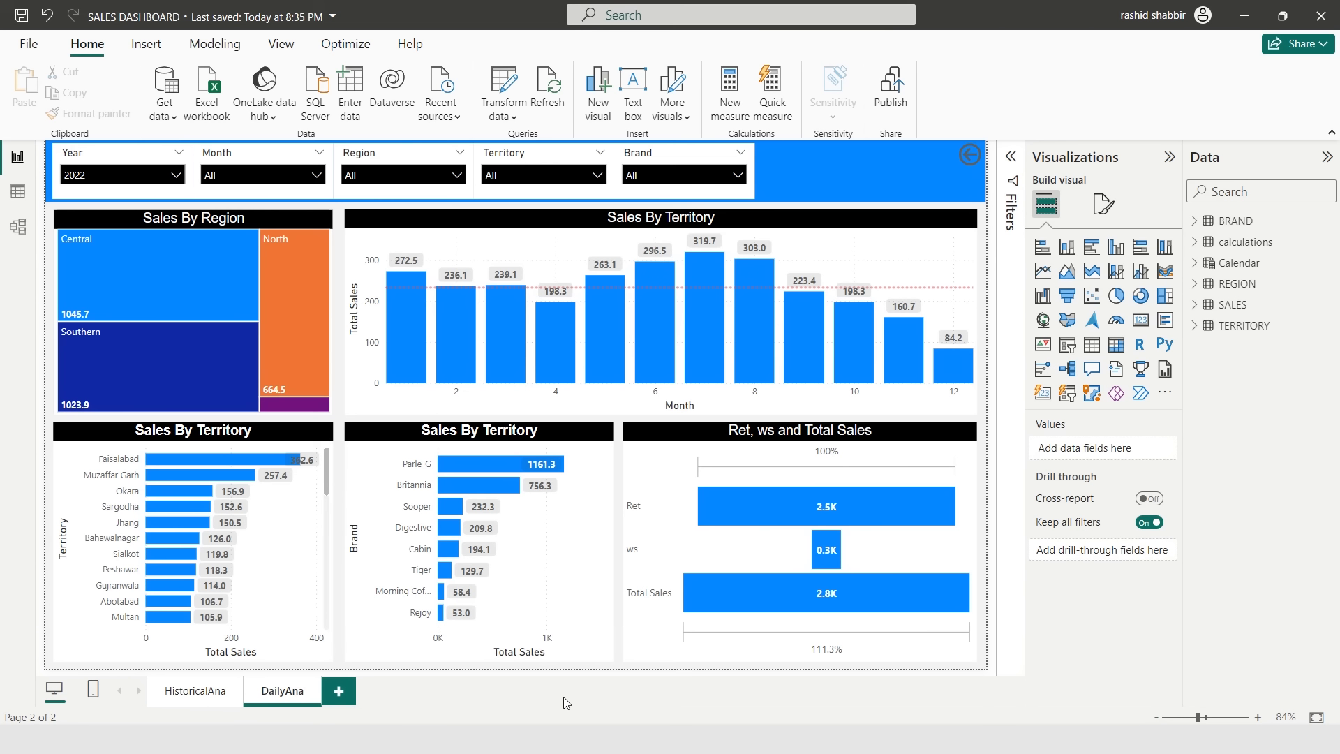
- Replace Month with Day on the x-axis of the column chart on DailyAna
click(578, 229)
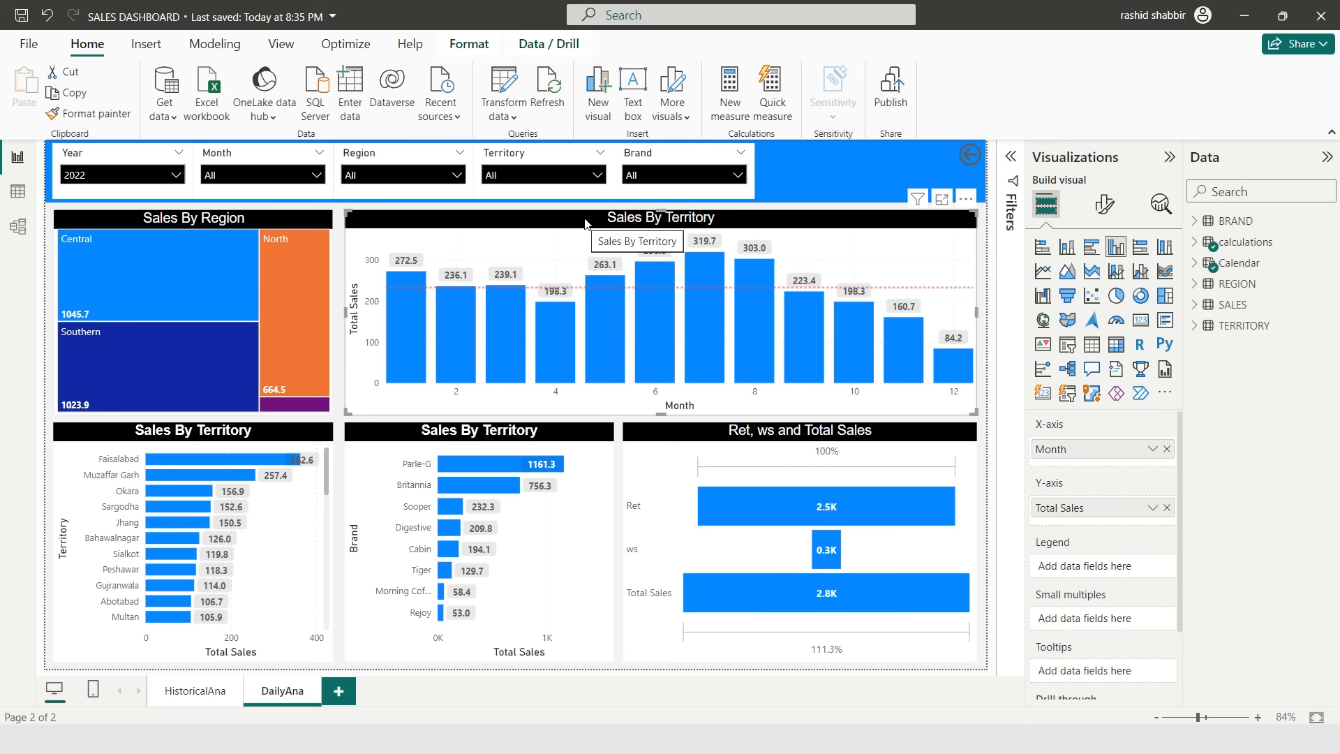
click(1195, 264)
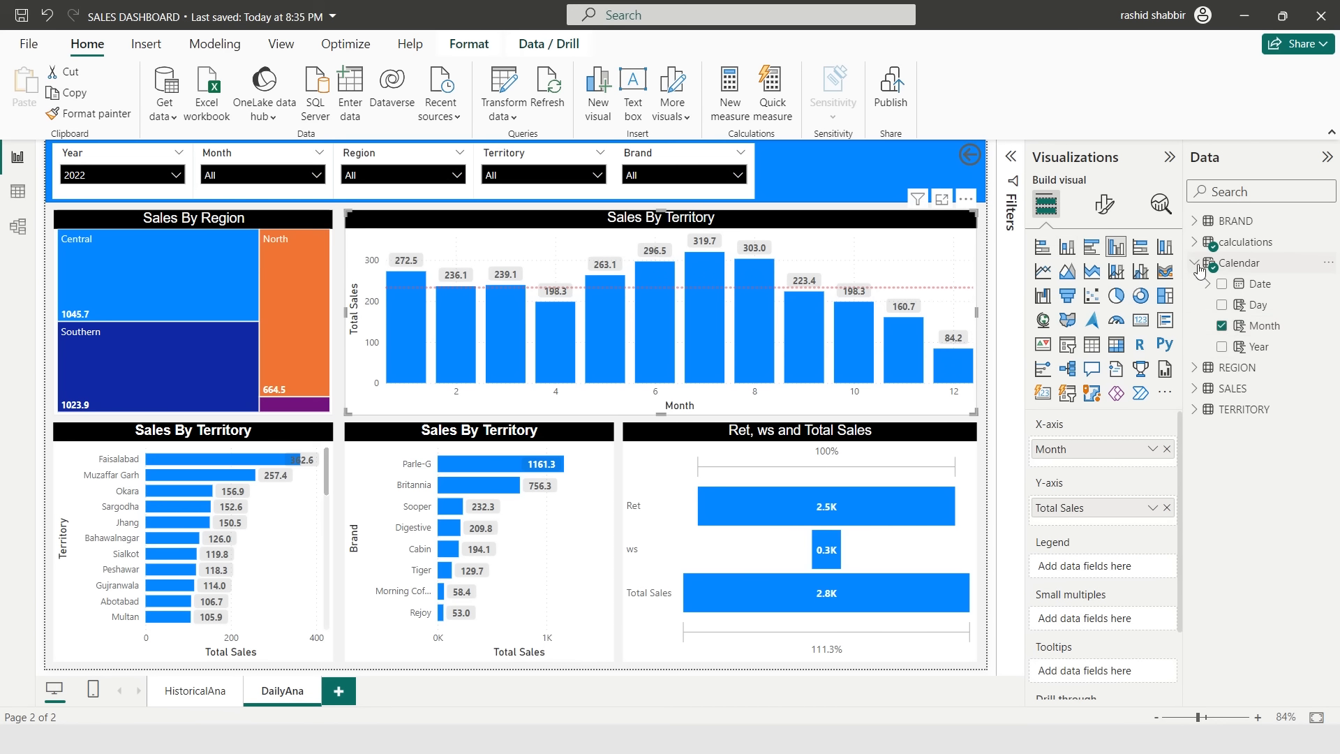
click(1221, 325)
click(1220, 305)
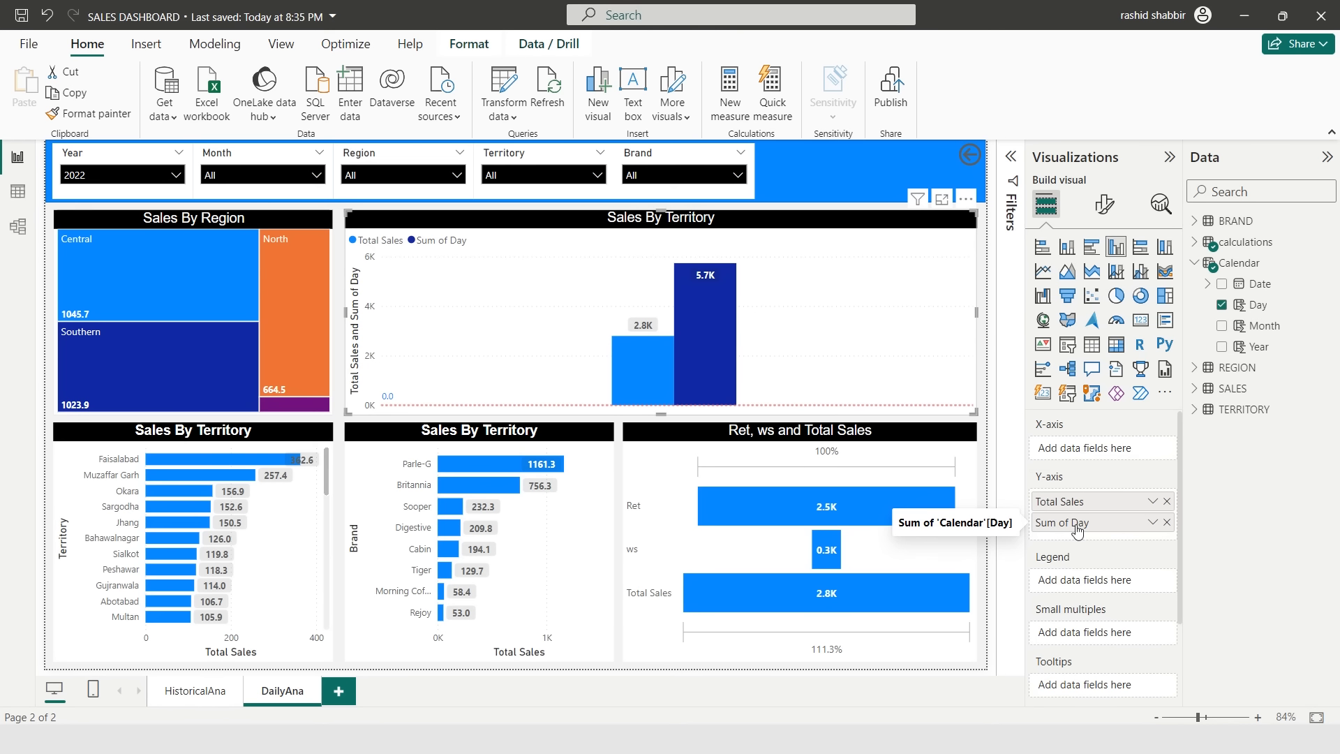
drag(1077, 530, 1080, 454)
drag(1080, 454, 1080, 453)
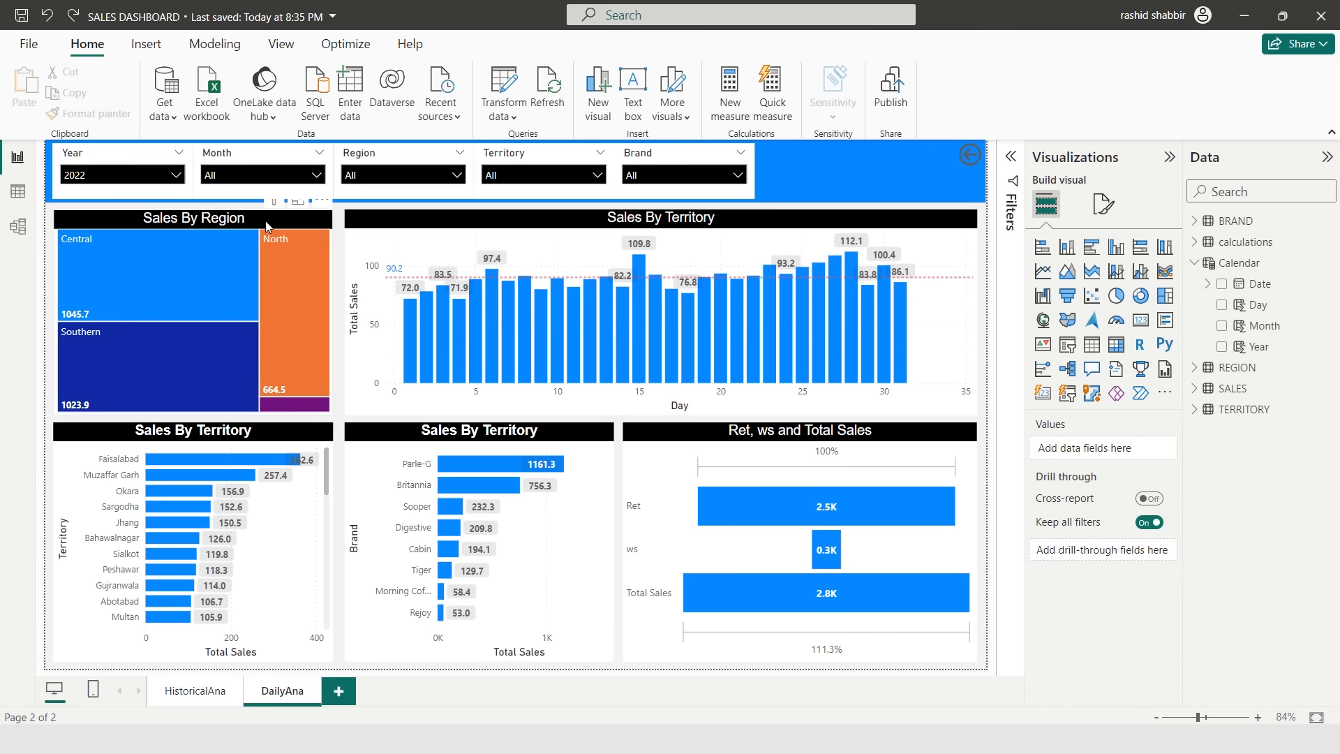
- Delete the Sales By Region treemap on DailyAna and widen the daily column chart to fill the full width
click(265, 220)
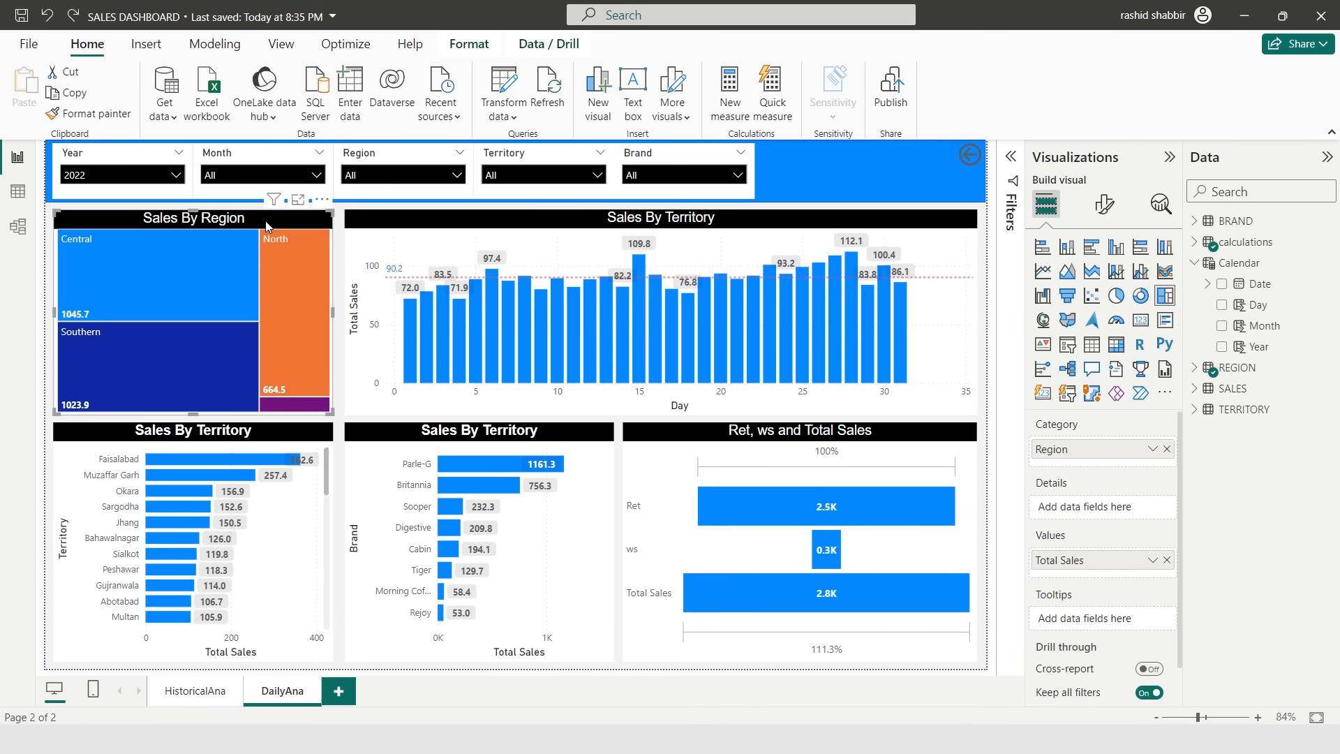
key(Delete)
click(344, 311)
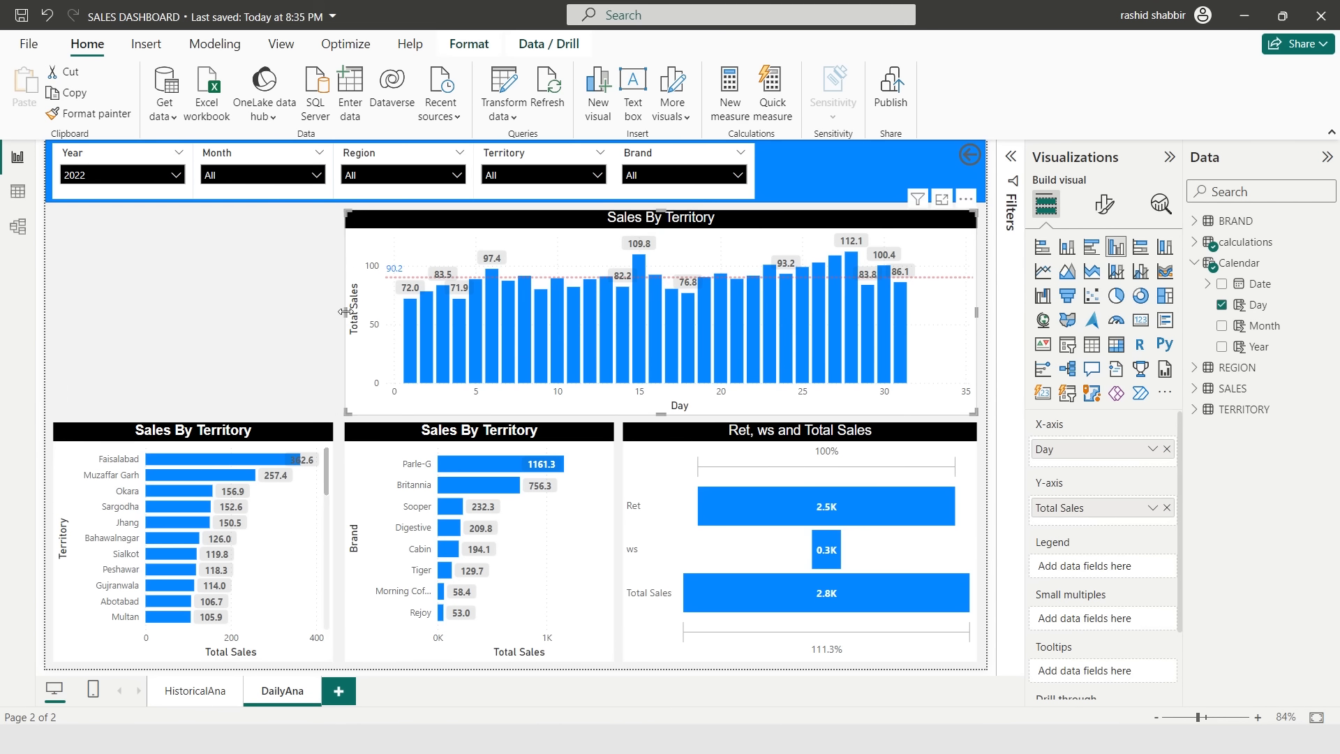
drag(345, 312, 53, 312)
- Import the SPC Histogram custom visual from the Power BI visuals store by searching for histo
click(690, 419)
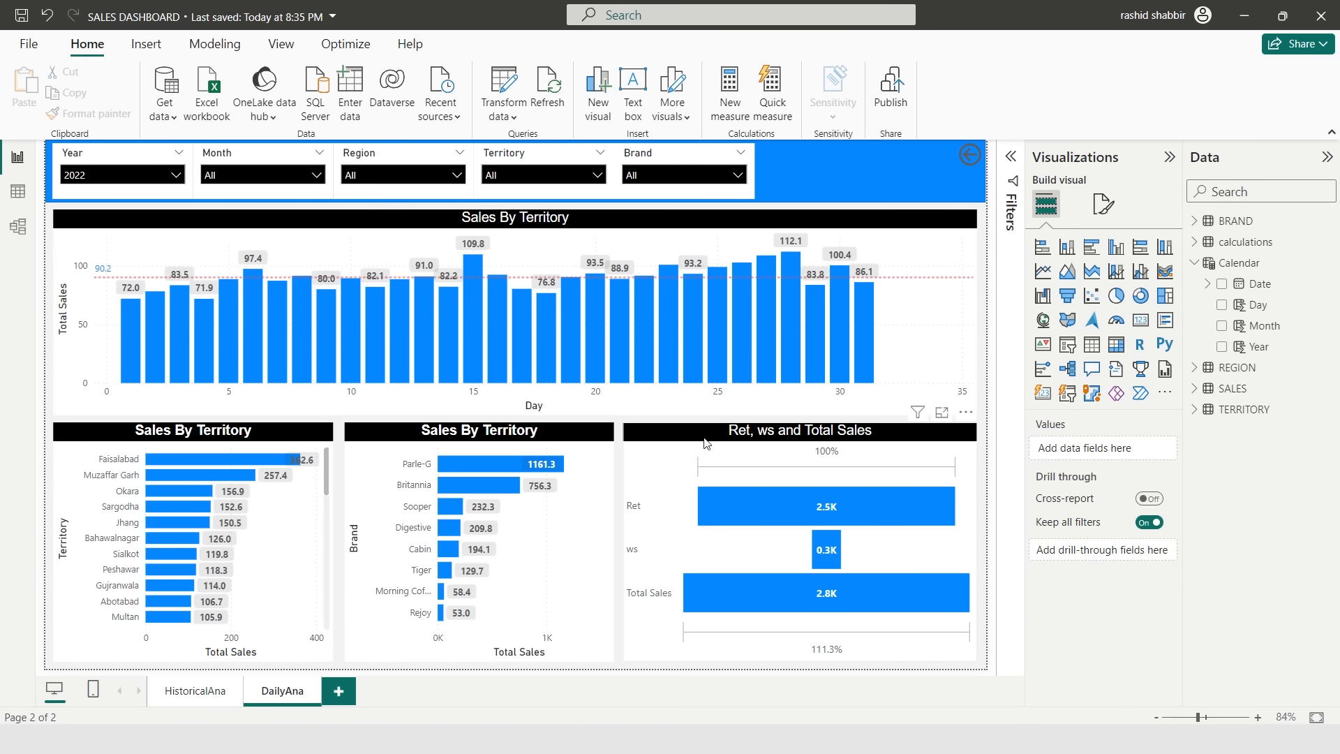
click(723, 441)
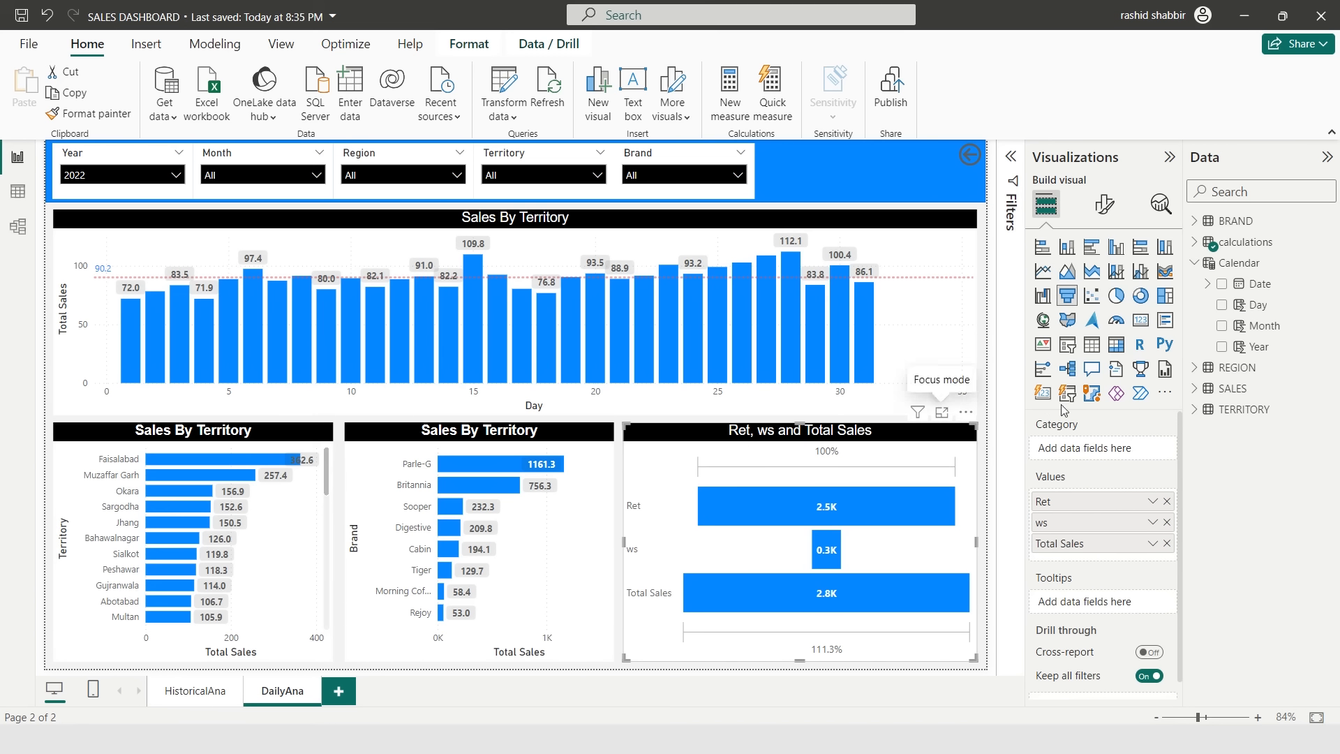
click(1164, 396)
click(1200, 399)
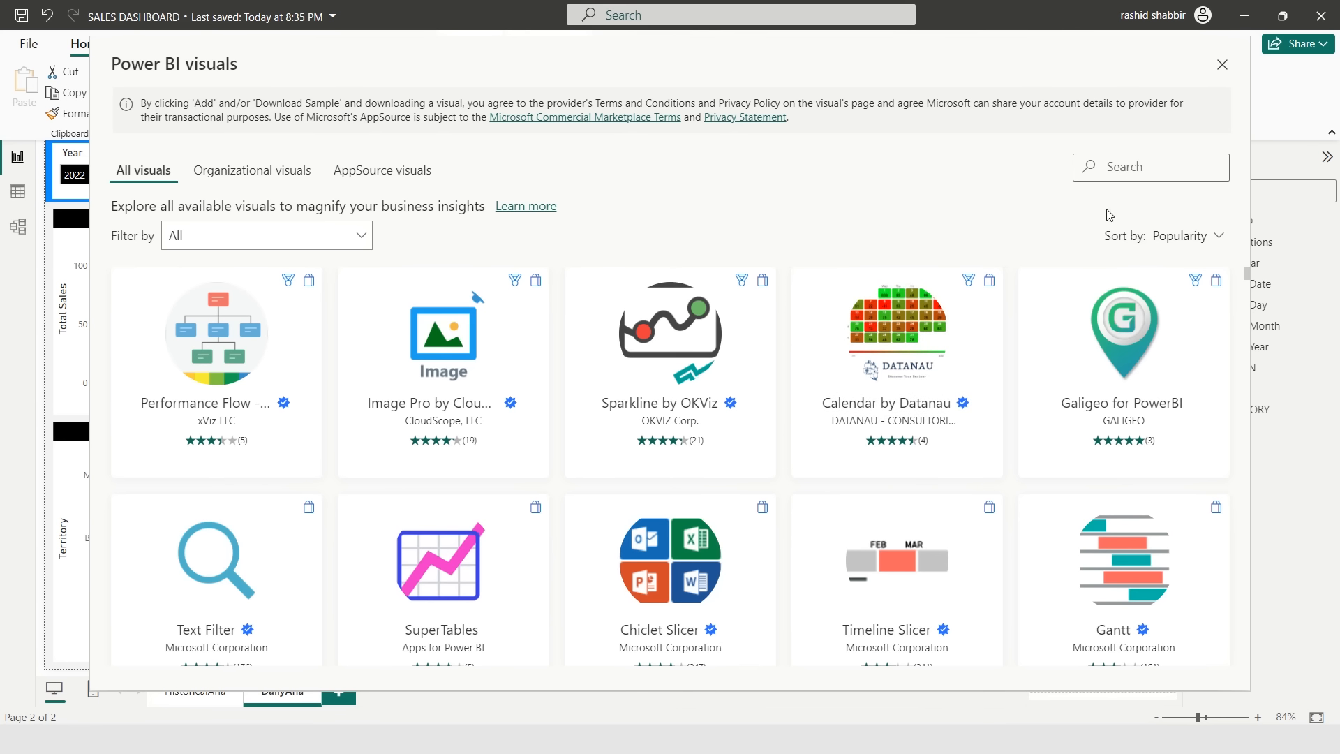
text(histom)
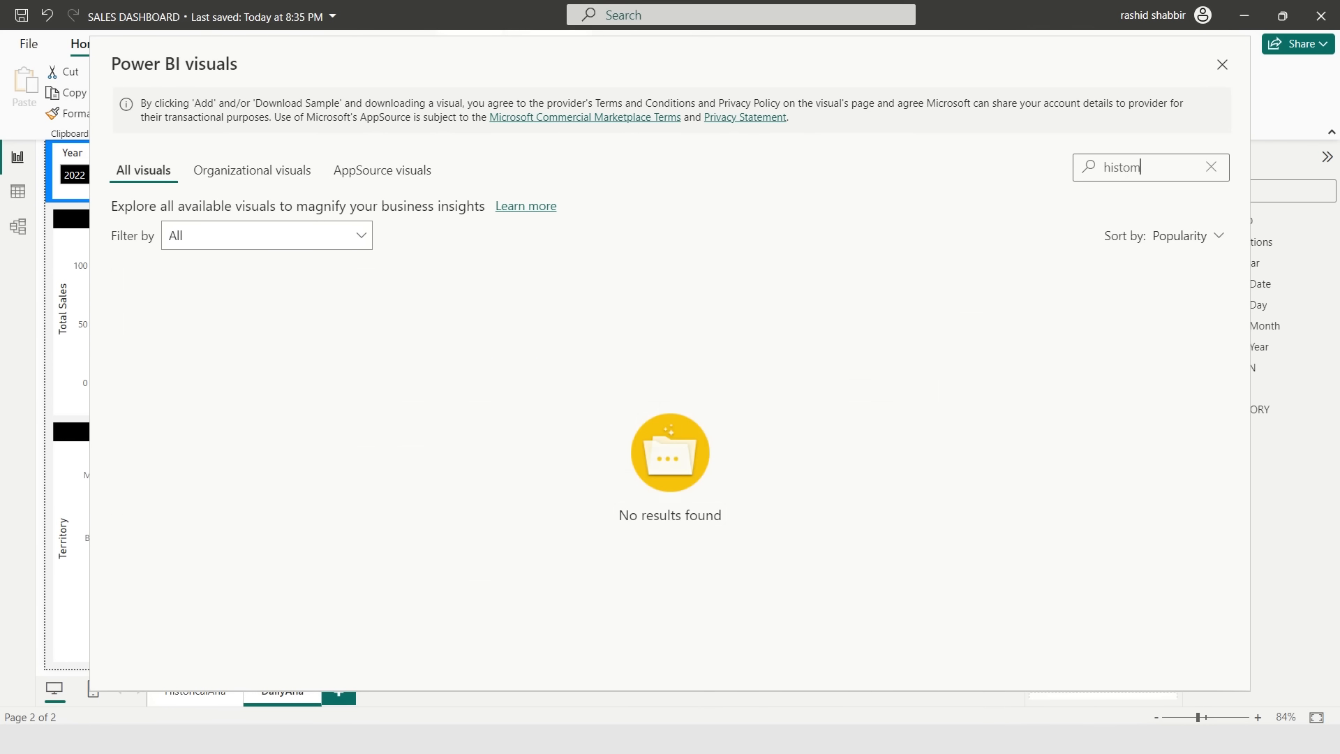
key(BackSpace)
click(426, 330)
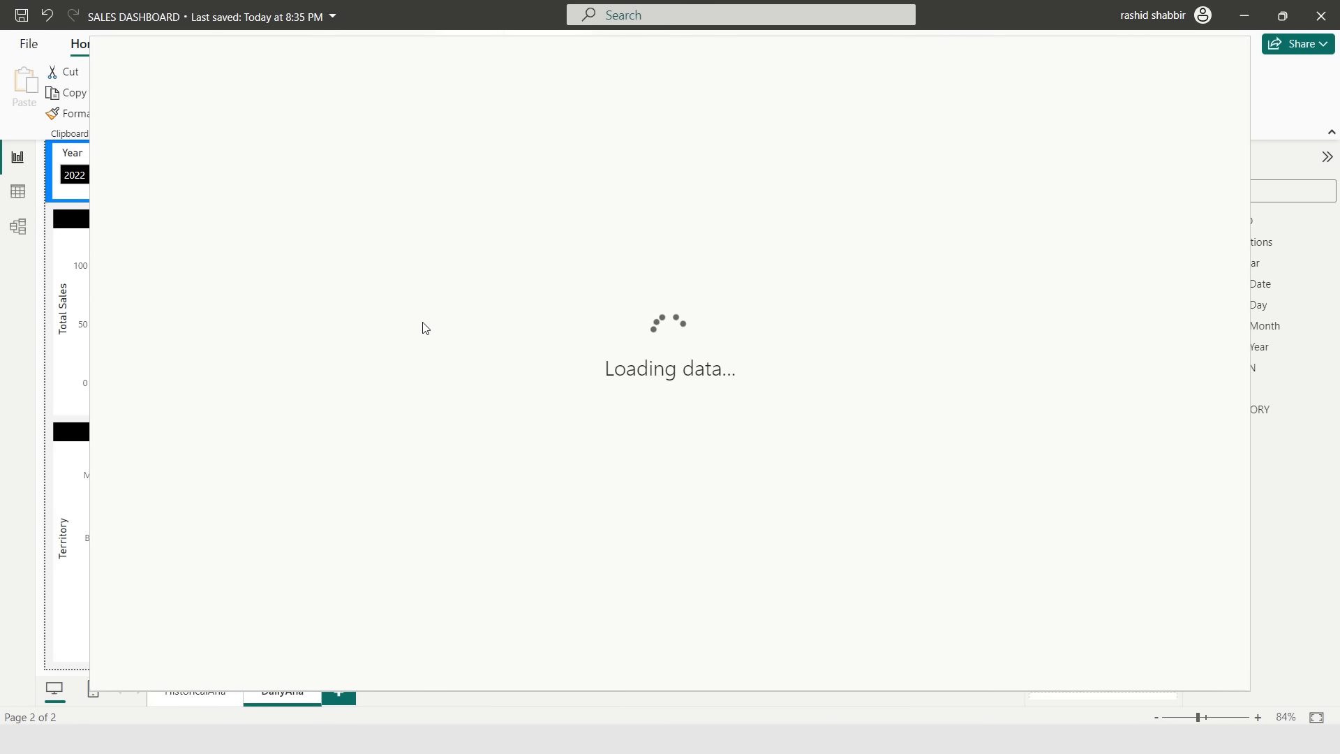
click(219, 320)
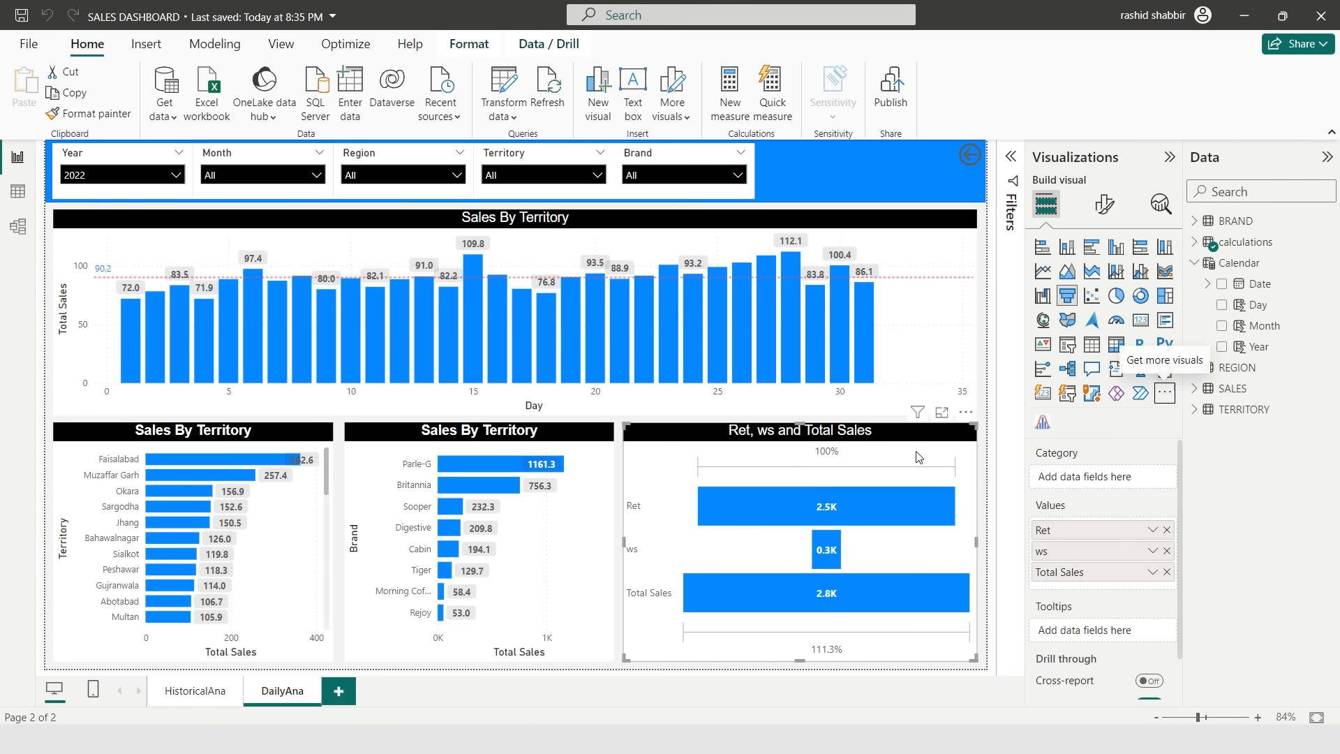
- Change the Ret, ws and Total Sales funnel into an SPC Histogram with Total Sales as Values and Territory as Order
click(1043, 424)
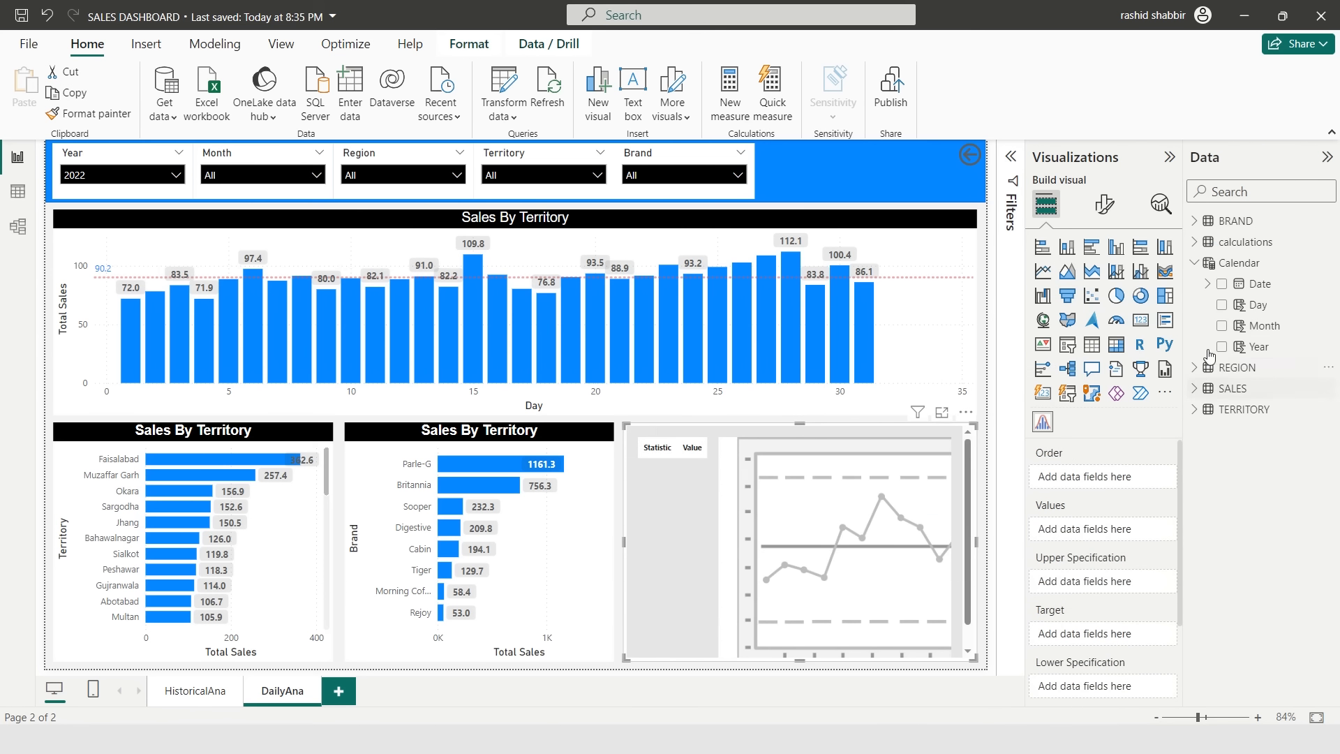
click(1194, 244)
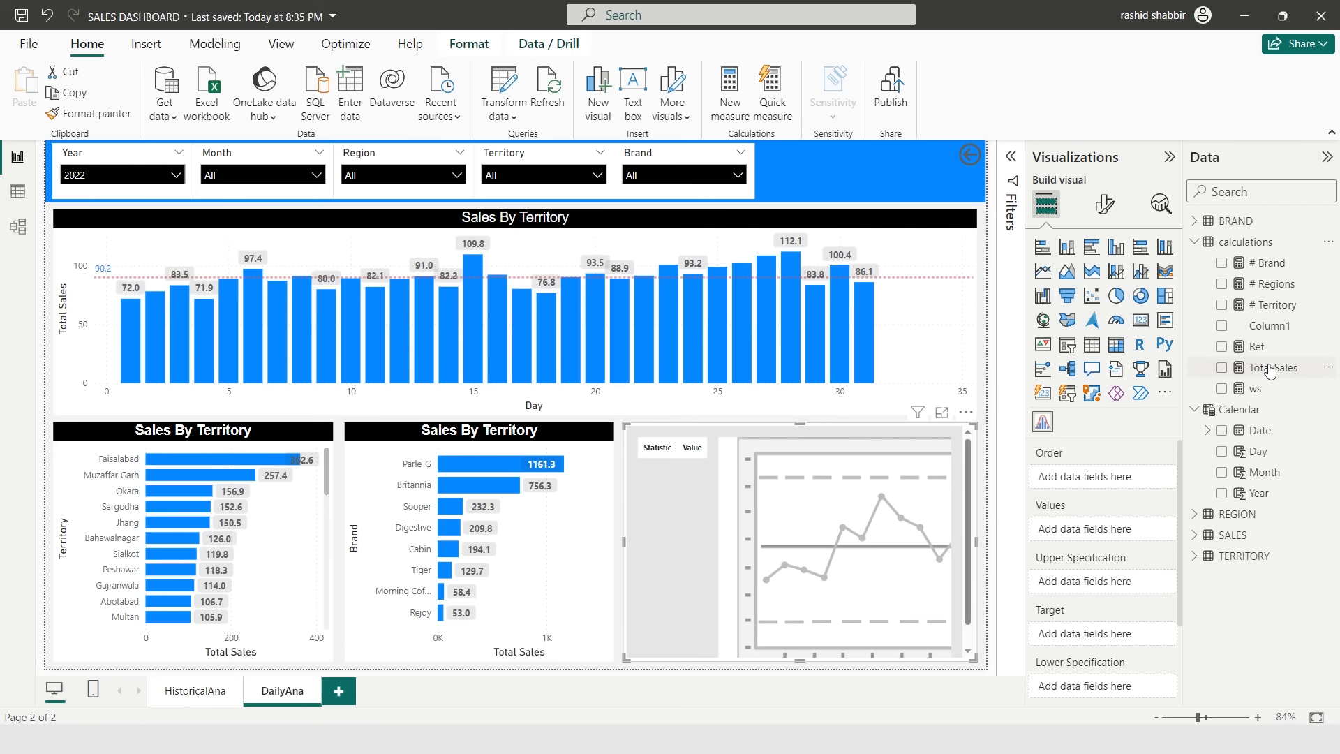
drag(1269, 370, 1120, 533)
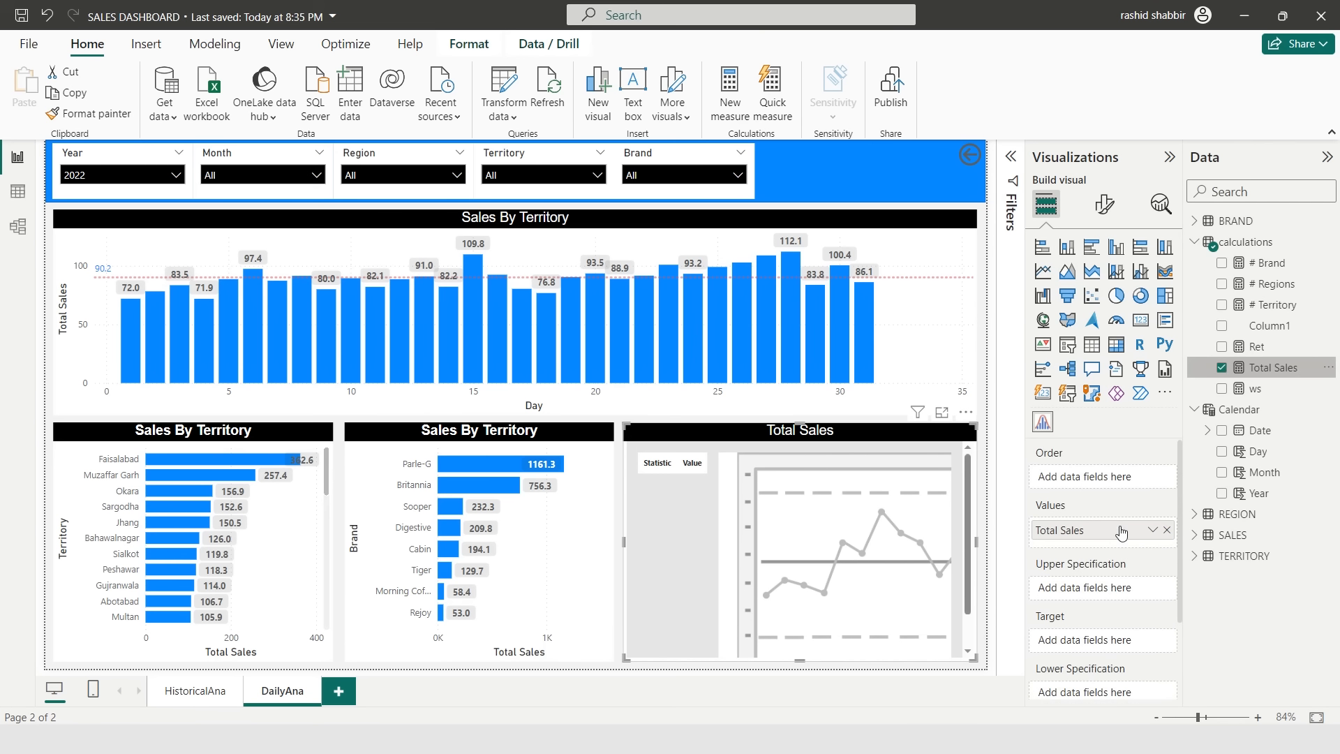
click(1193, 242)
click(1194, 264)
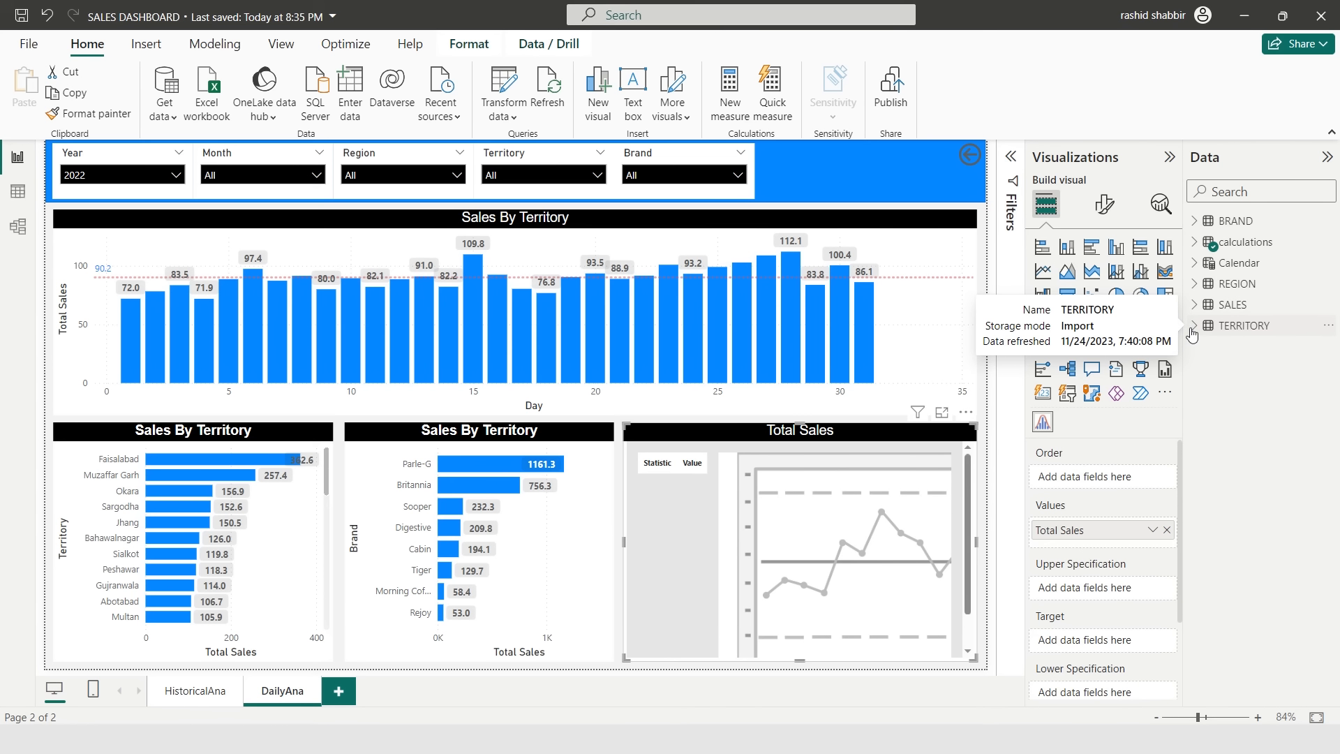
click(1193, 326)
drag(1271, 347, 1114, 481)
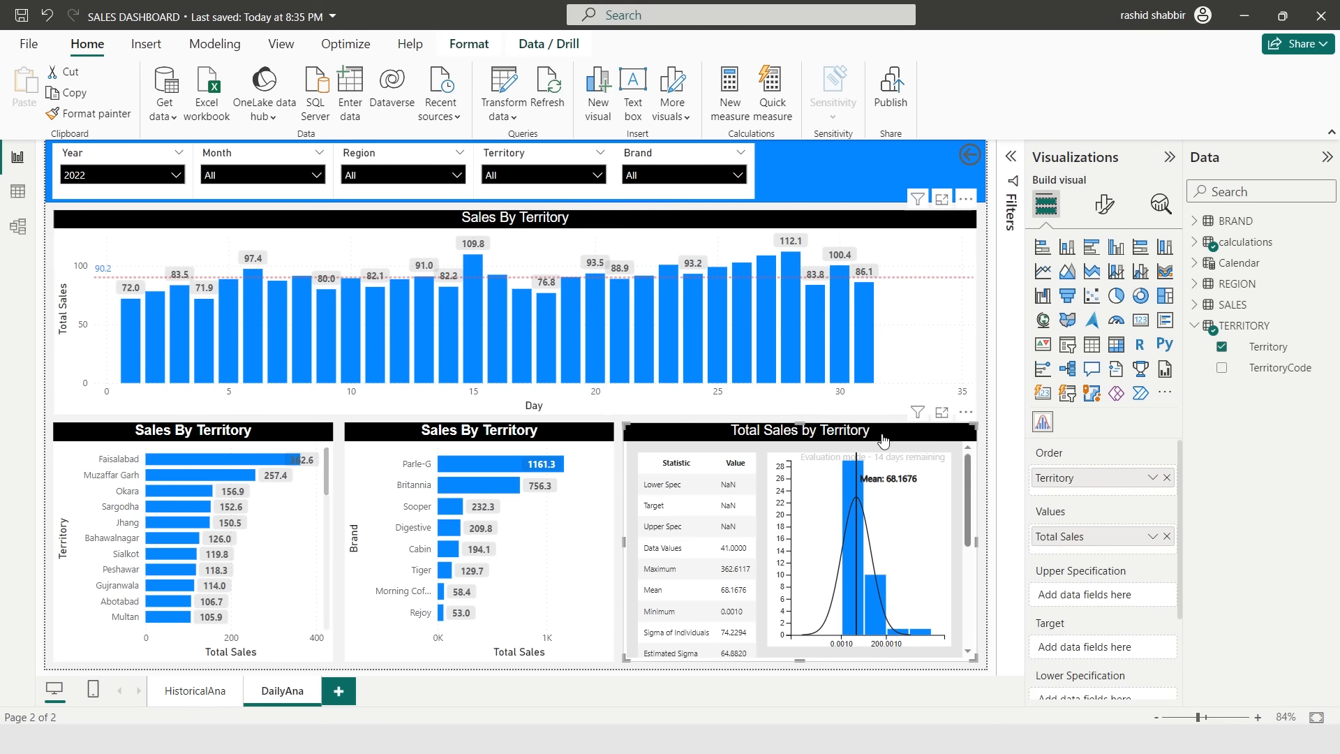
- Set the histogram's title text to Sales Distribution By Territory
click(1103, 204)
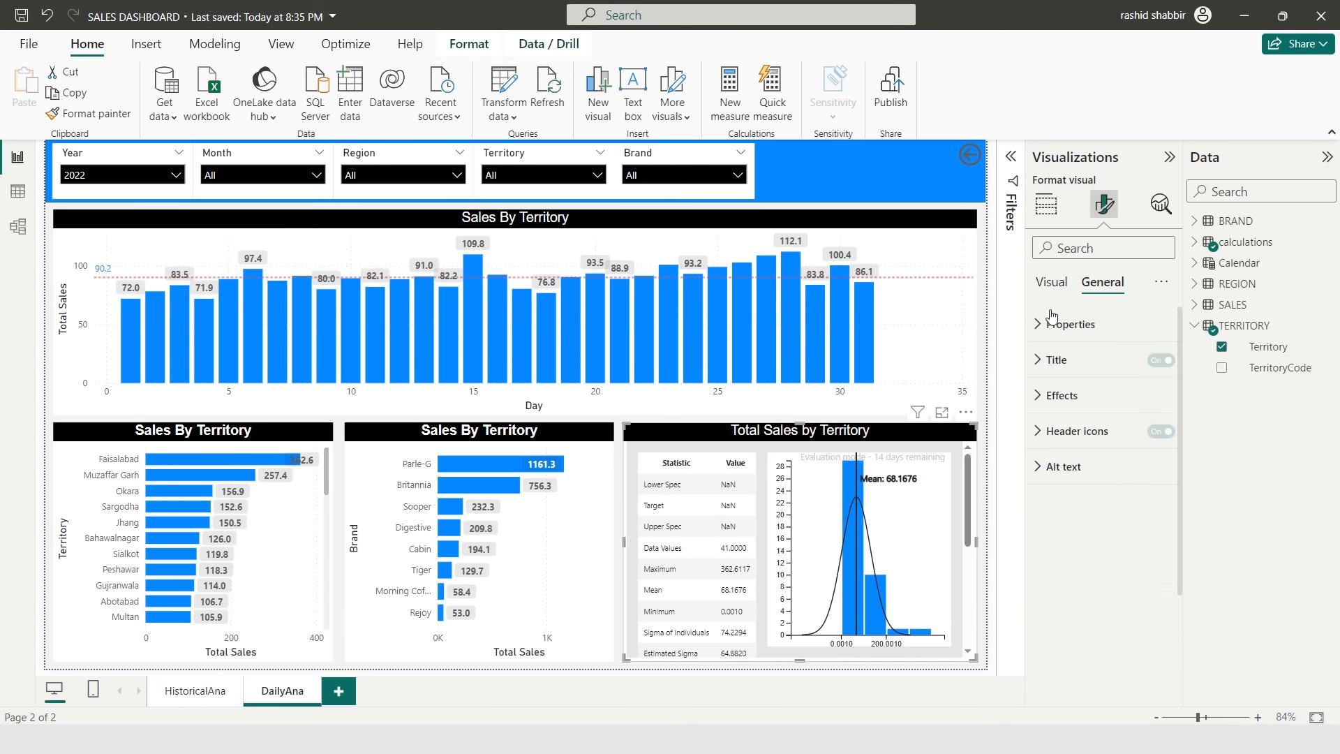
click(1037, 362)
triple_click(1091, 447)
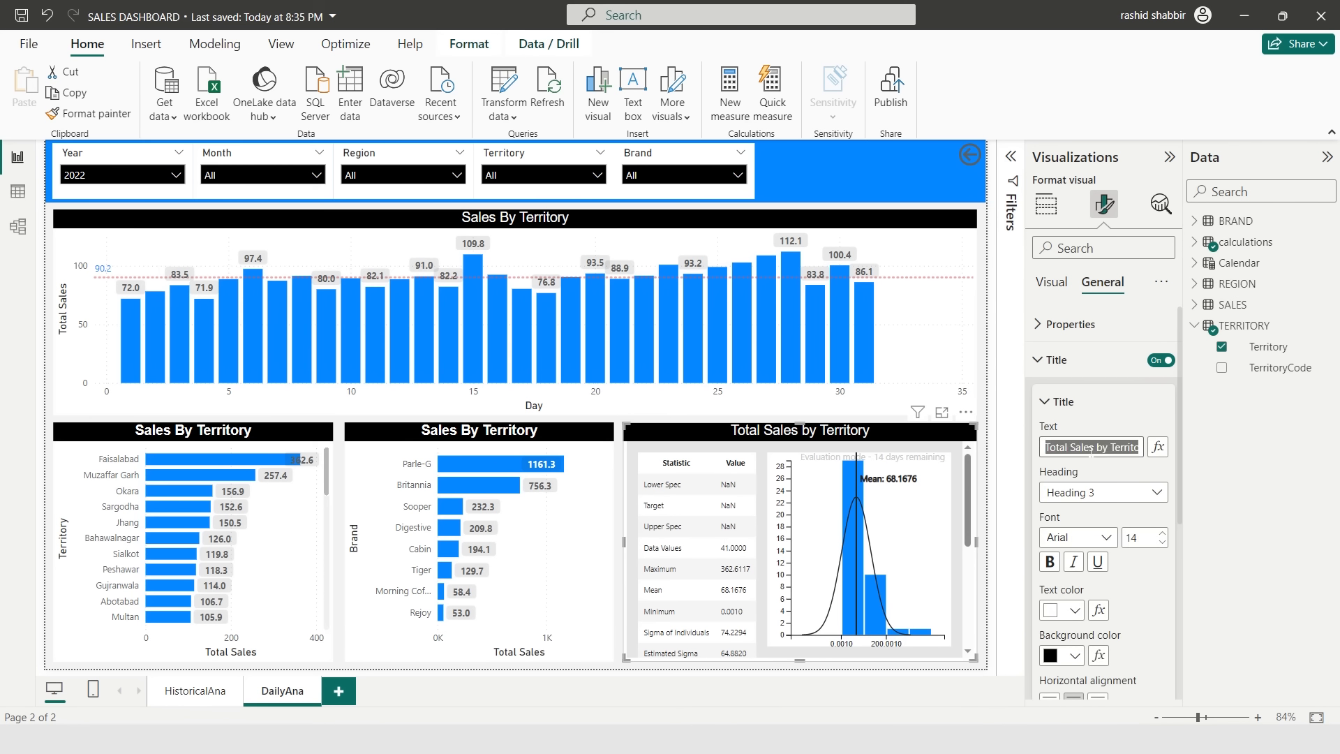
text(Sales Distribution)
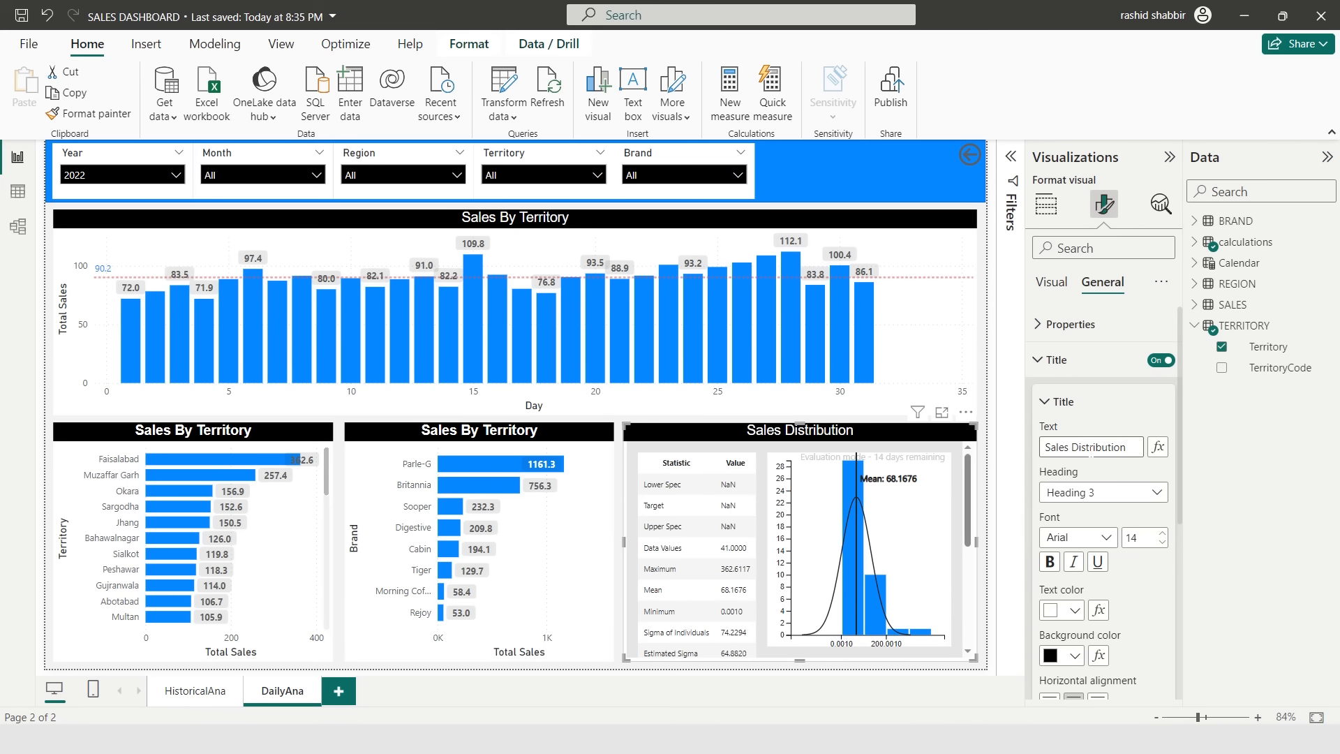
text( By Territory)
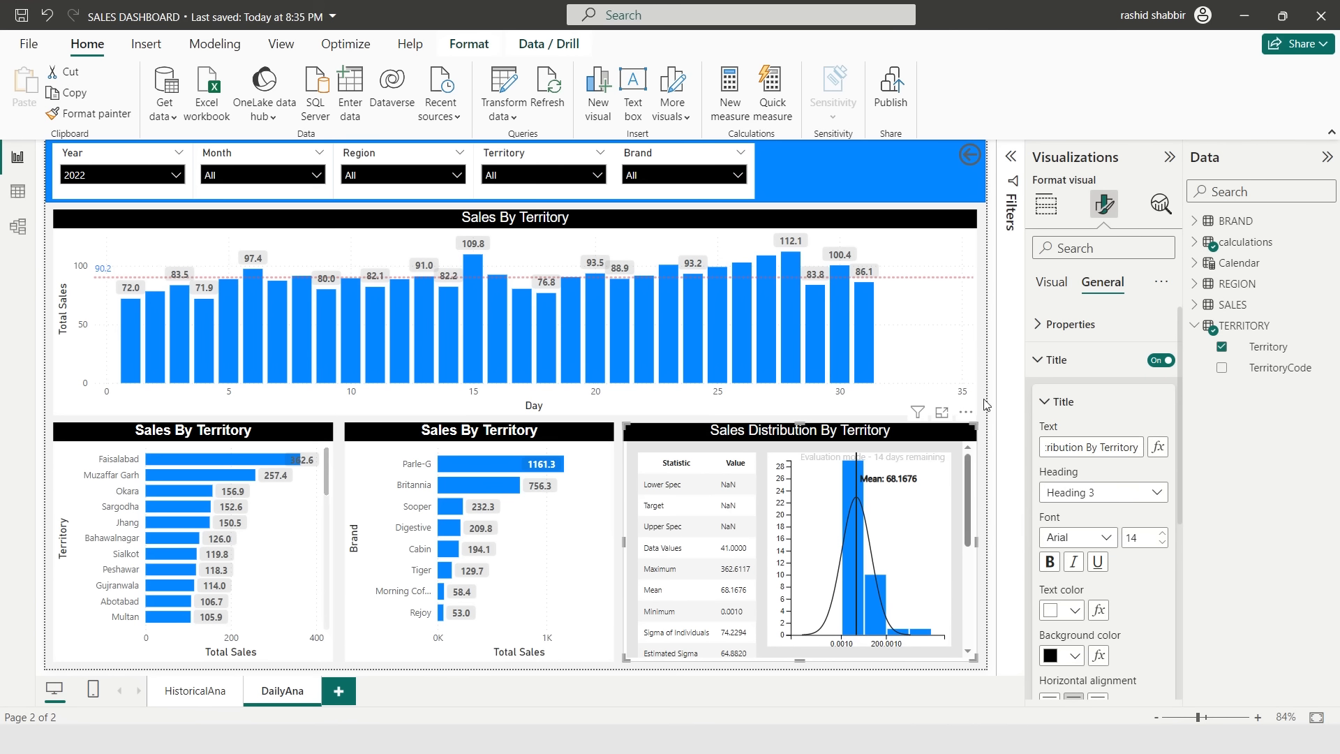
click(984, 404)
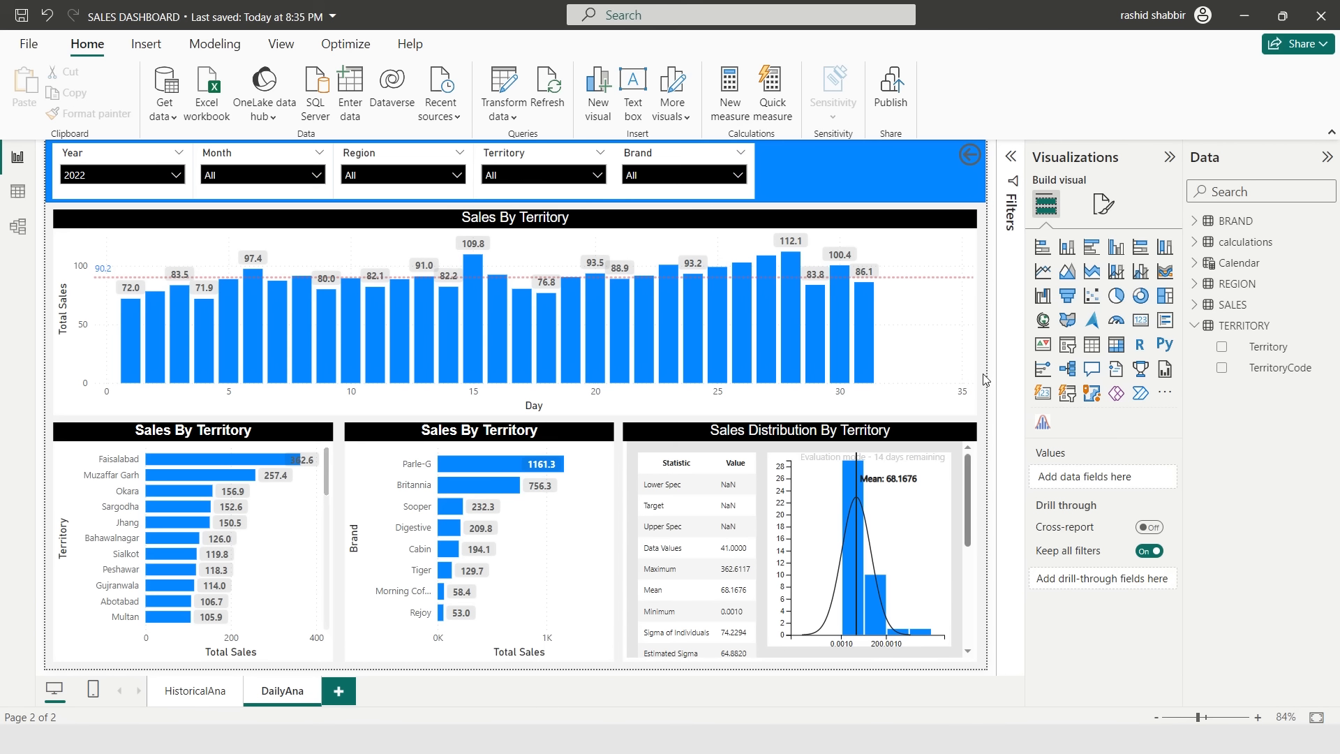
- Duplicate the DailyAna page and rename the copy SalesReports
right_click(274, 699)
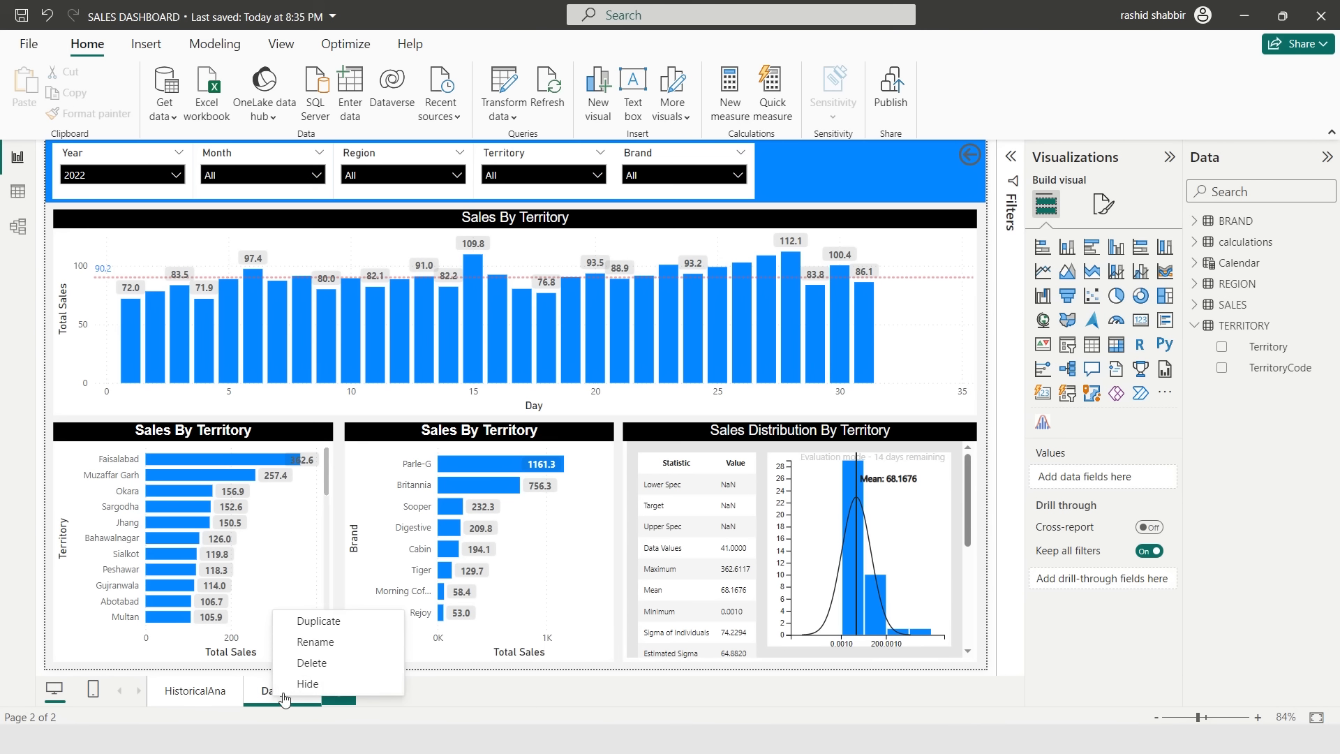
click(319, 621)
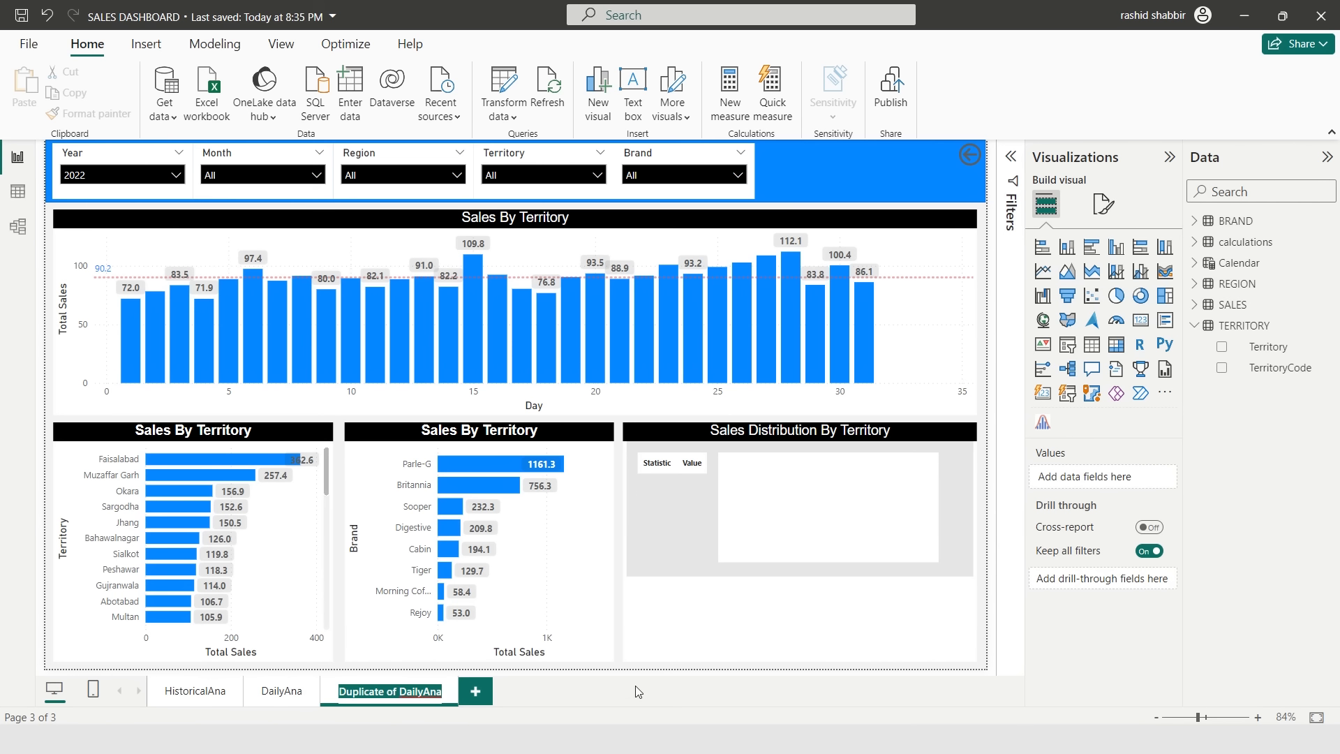
text(SalesR)
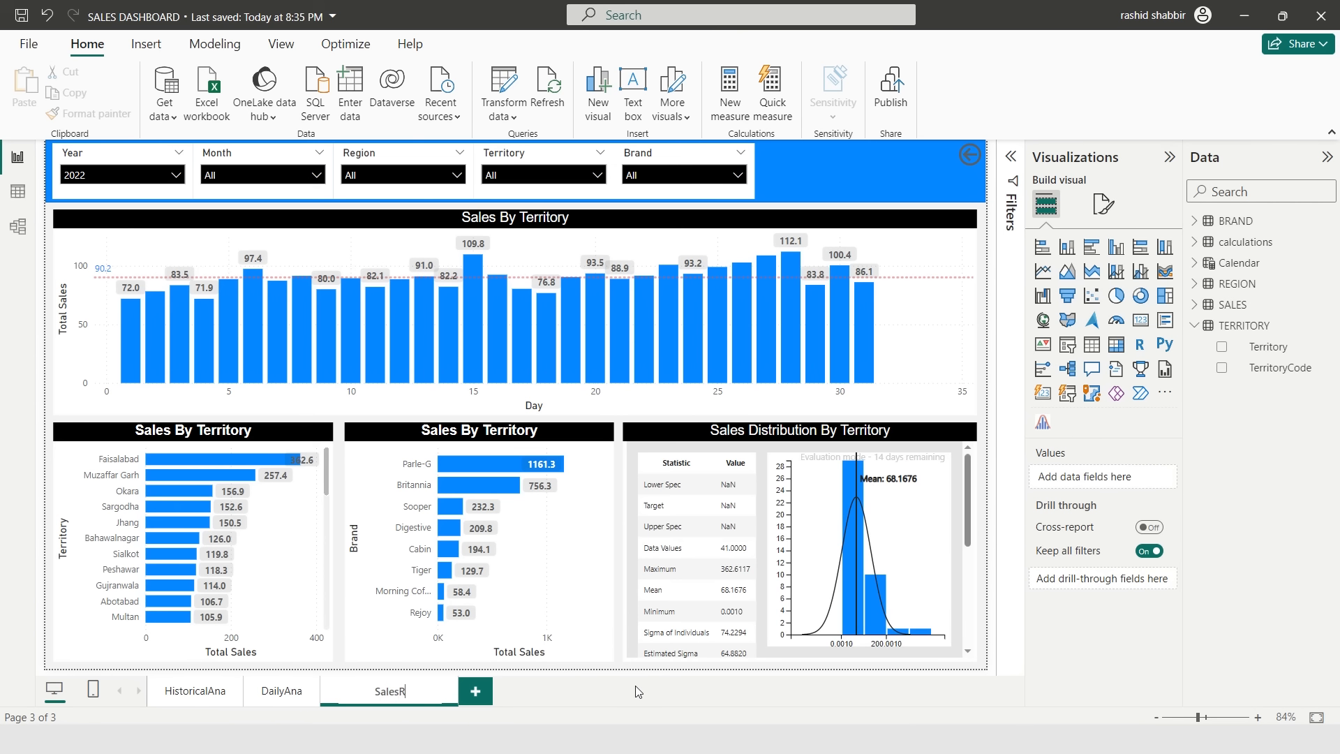
text(eports)
key(Return)
- Delete all four charts from the SalesReports page, keeping only the slicers and banner
click(765, 437)
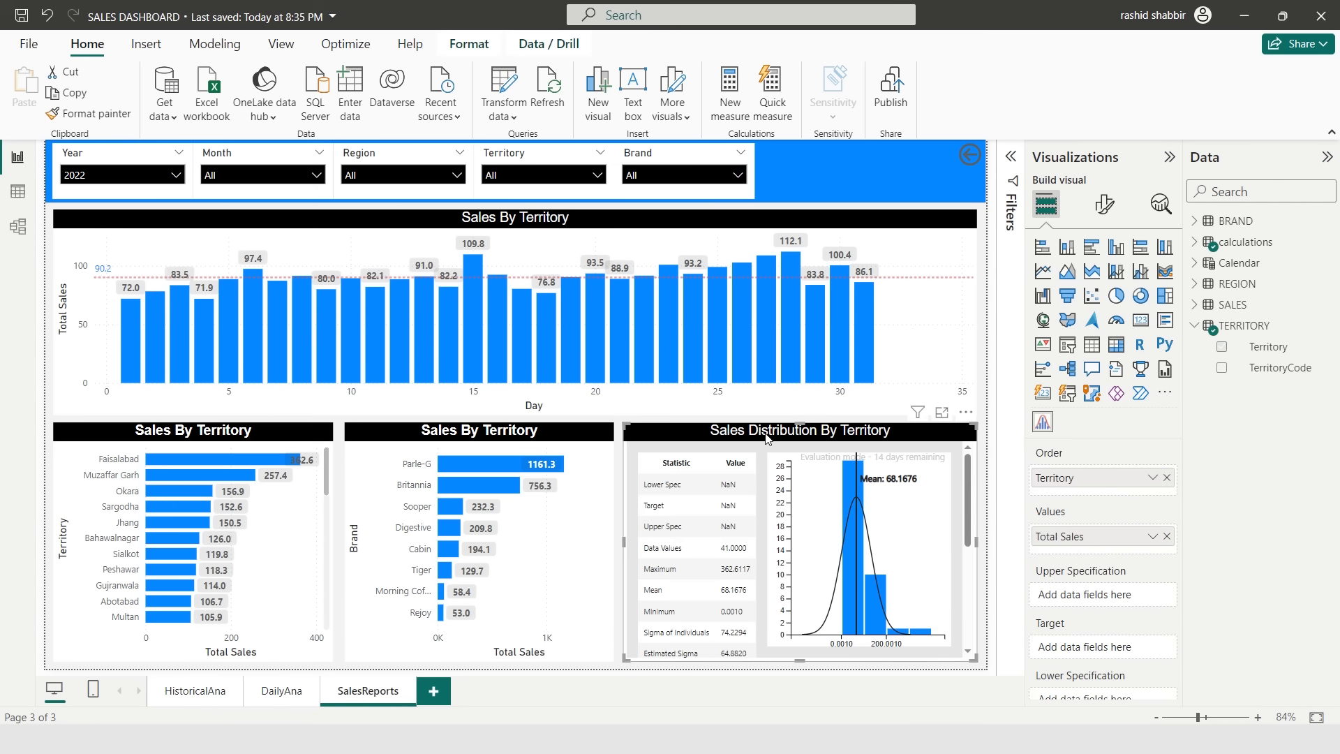
key(Delete)
click(418, 455)
key(Delete)
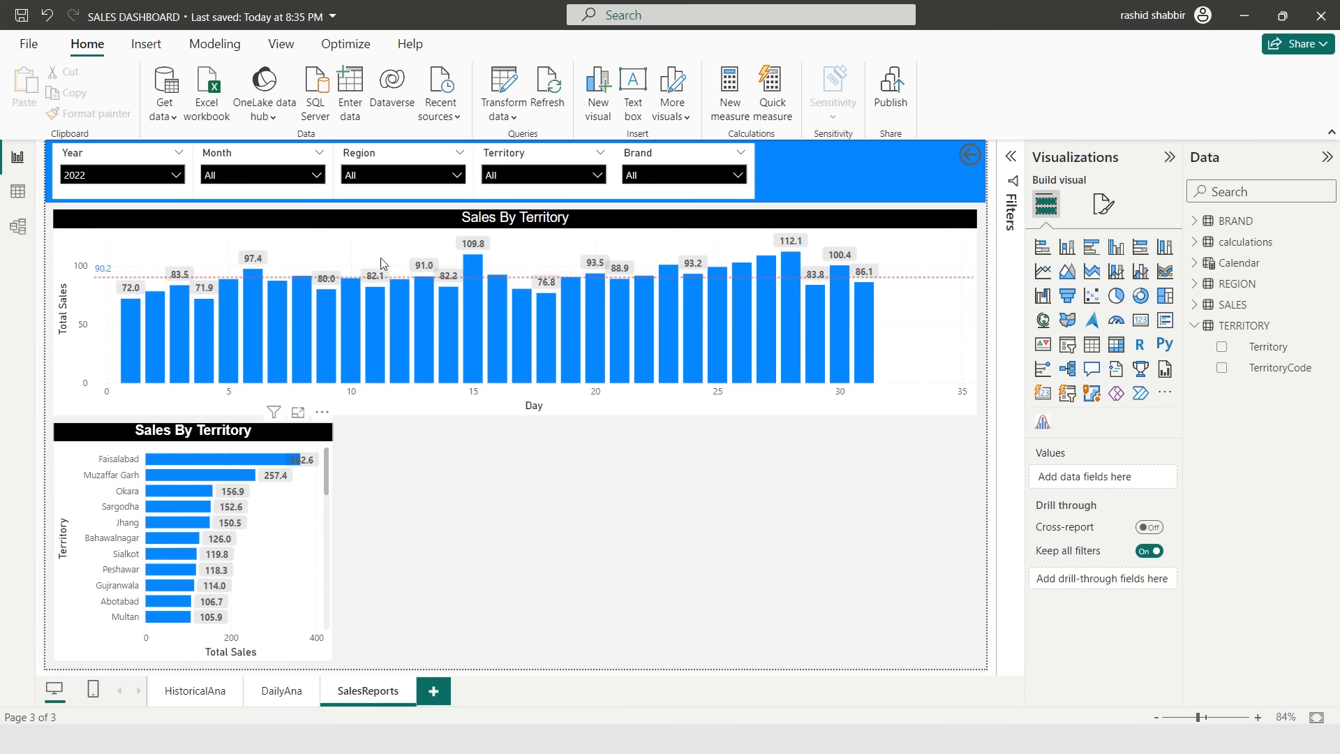
key(Delete)
click(372, 228)
key(Delete)
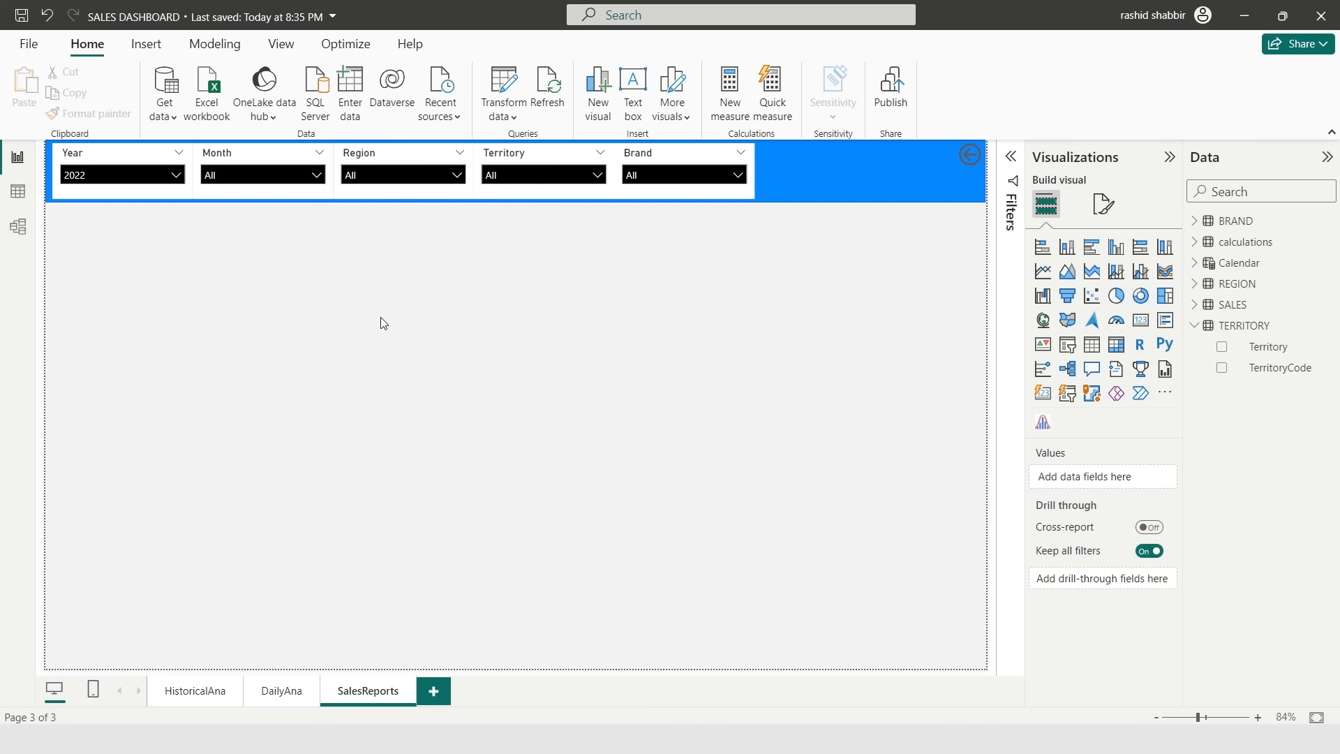
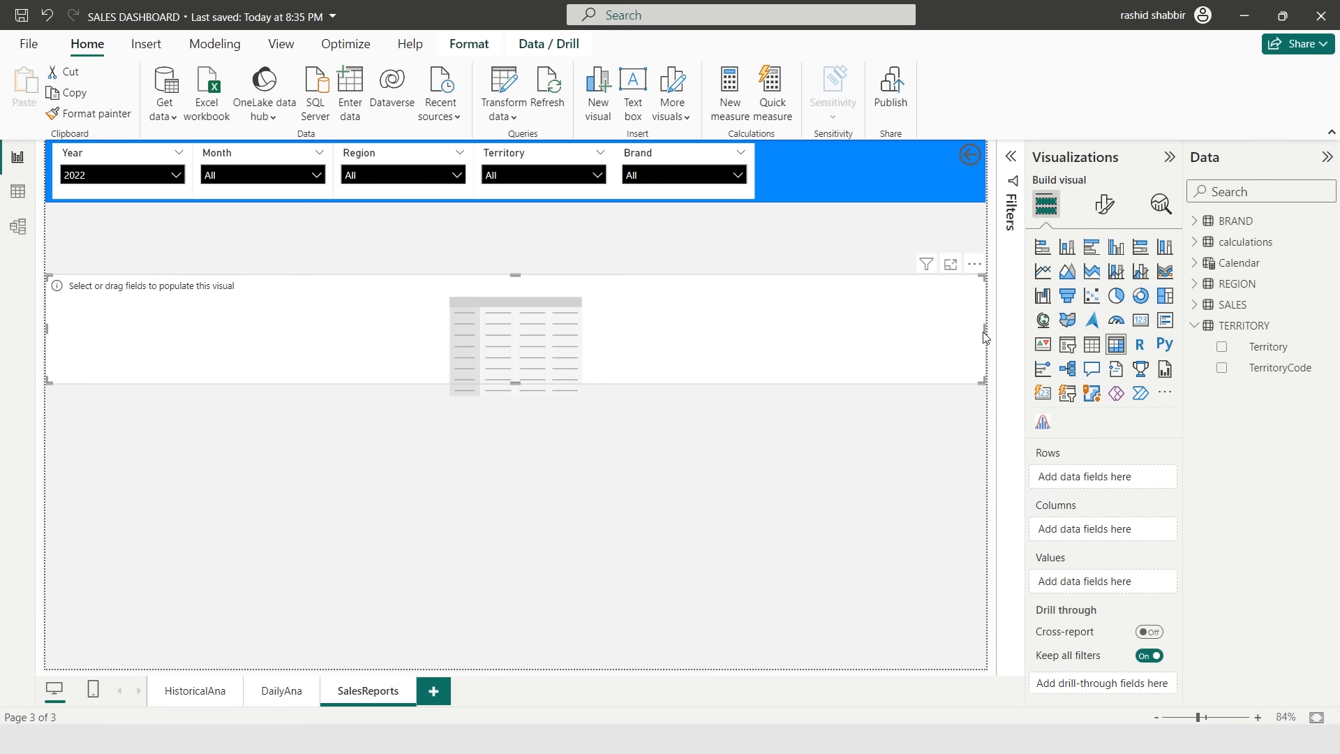
- Resize the empty matrix to the left half of the SalesReports page and add Territory as its rows
drag(961, 341, 529, 349)
drag(287, 275, 296, 216)
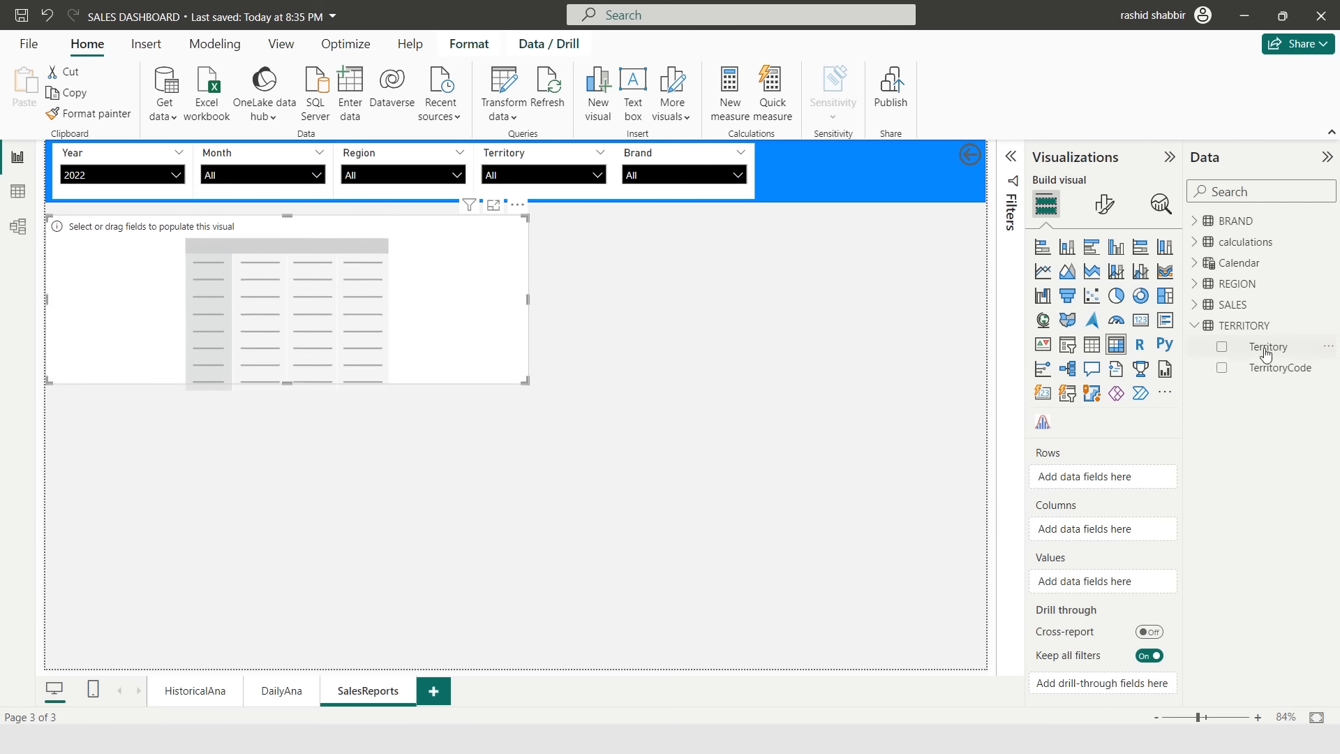
drag(1260, 352, 1088, 475)
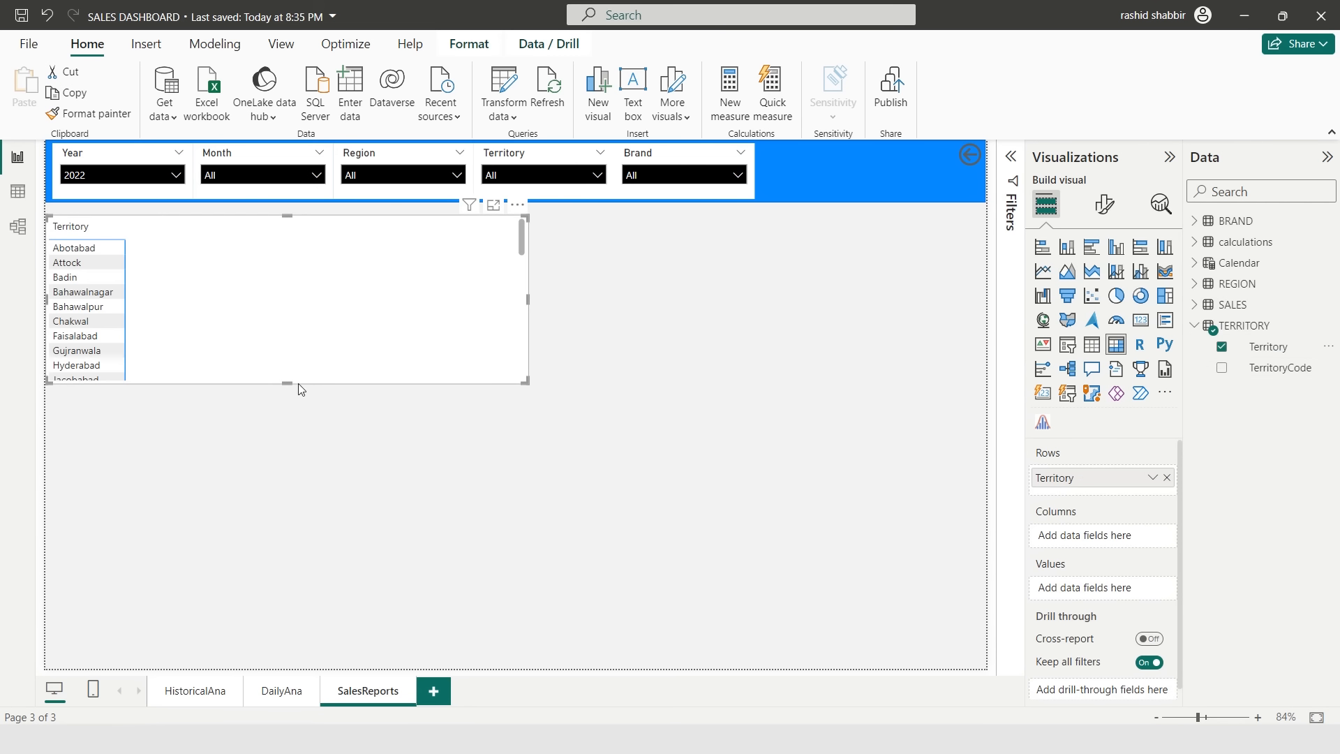
drag(286, 383, 287, 657)
- Add Month as the matrix's columns and Total Sales as its values, then sort it by Total
click(1195, 241)
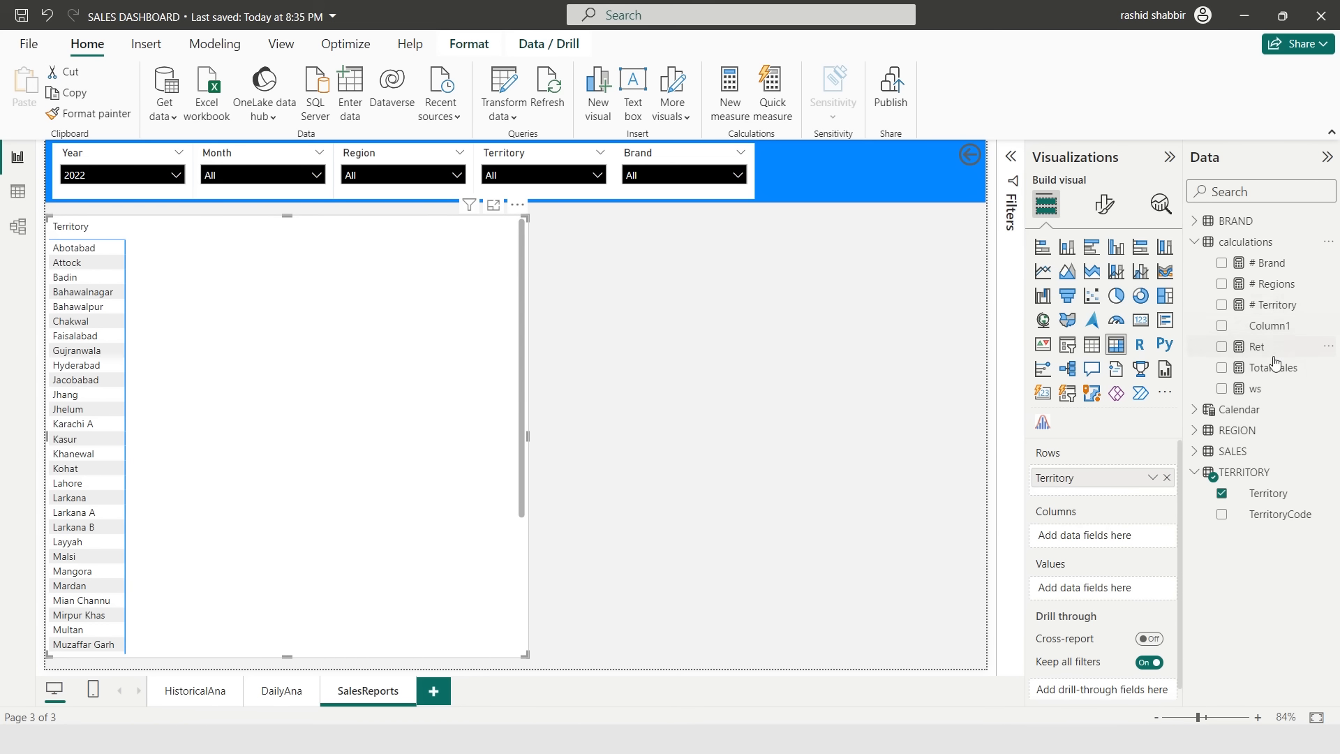
click(1239, 409)
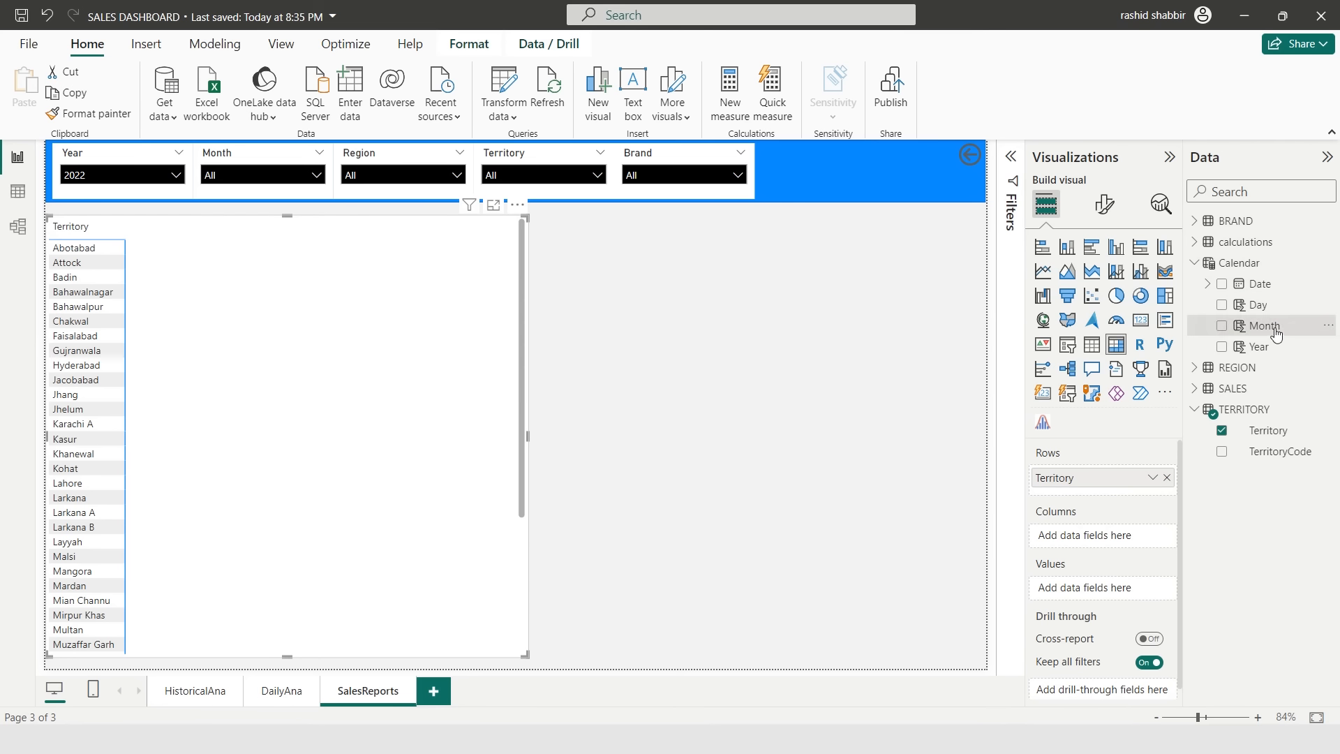
drag(1265, 325, 1144, 537)
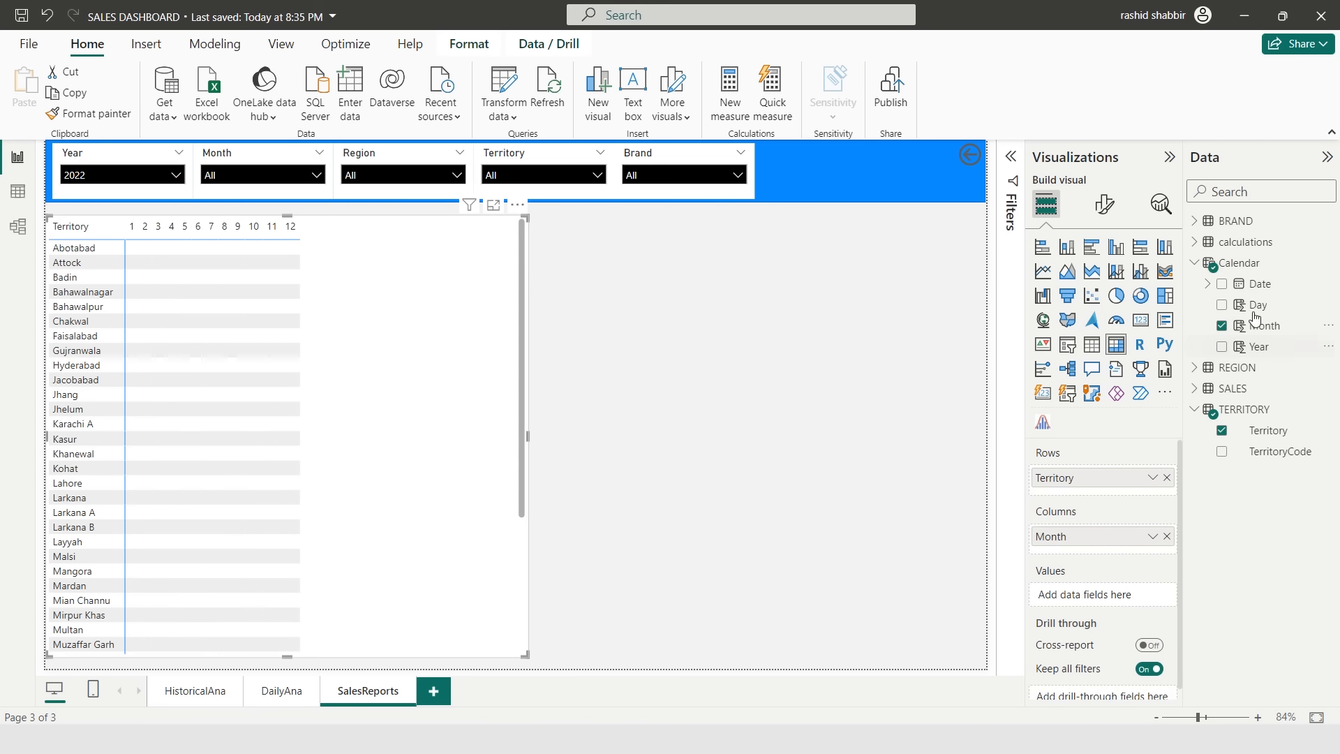
click(1195, 241)
drag(1272, 370, 1120, 596)
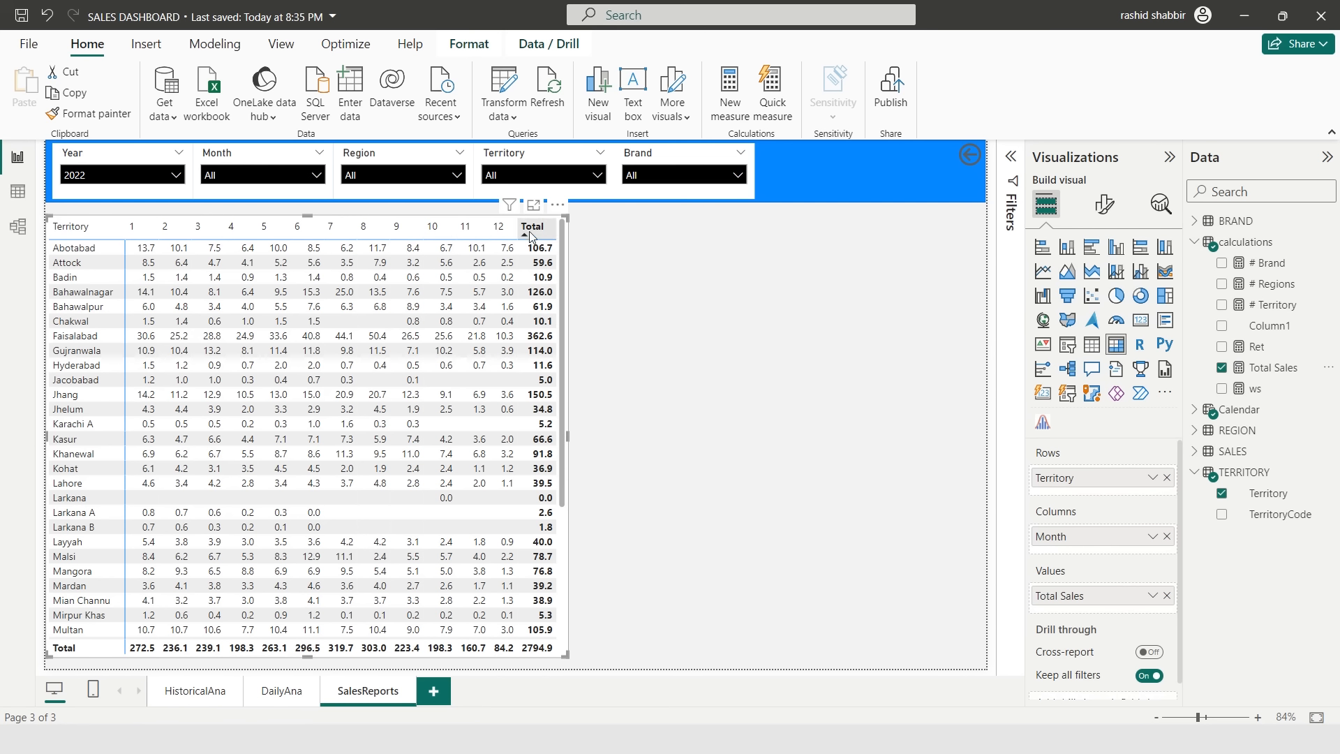
click(538, 230)
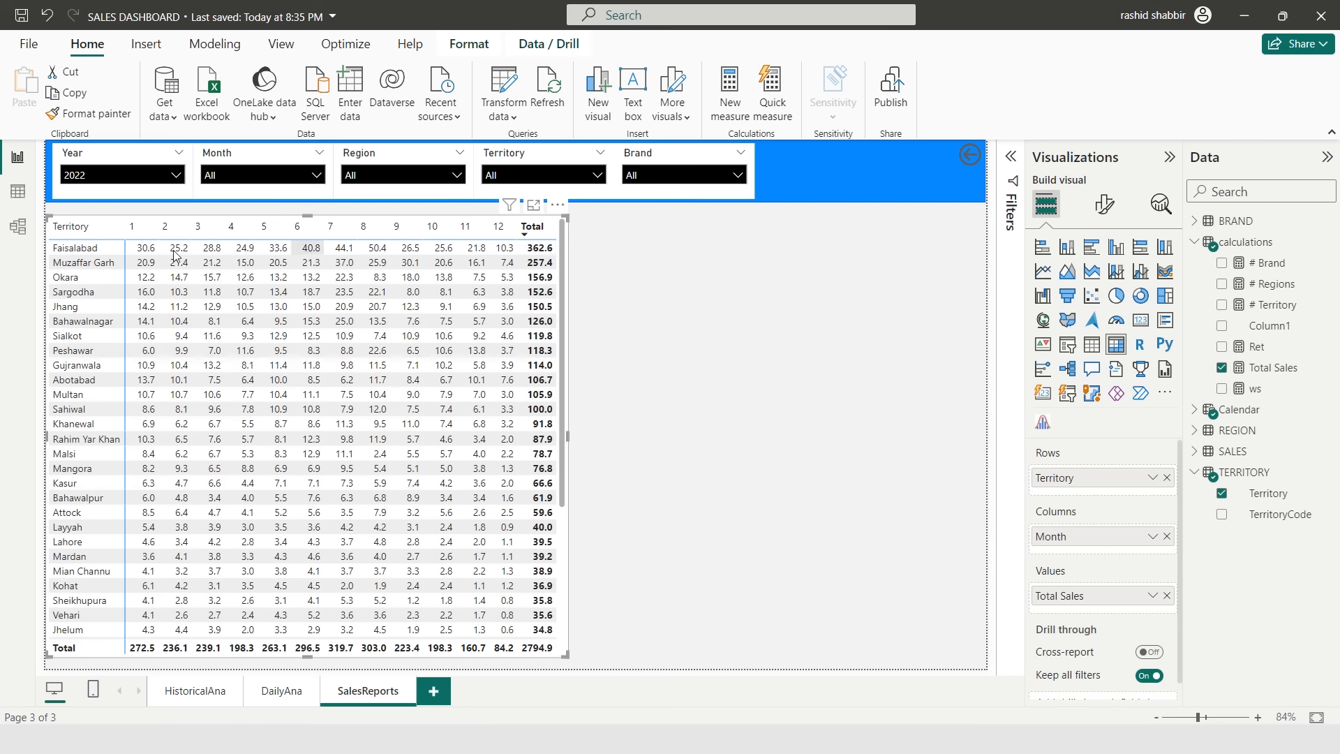
- Turn on the matrix title and set its text to Territory Wise Sales
click(1114, 209)
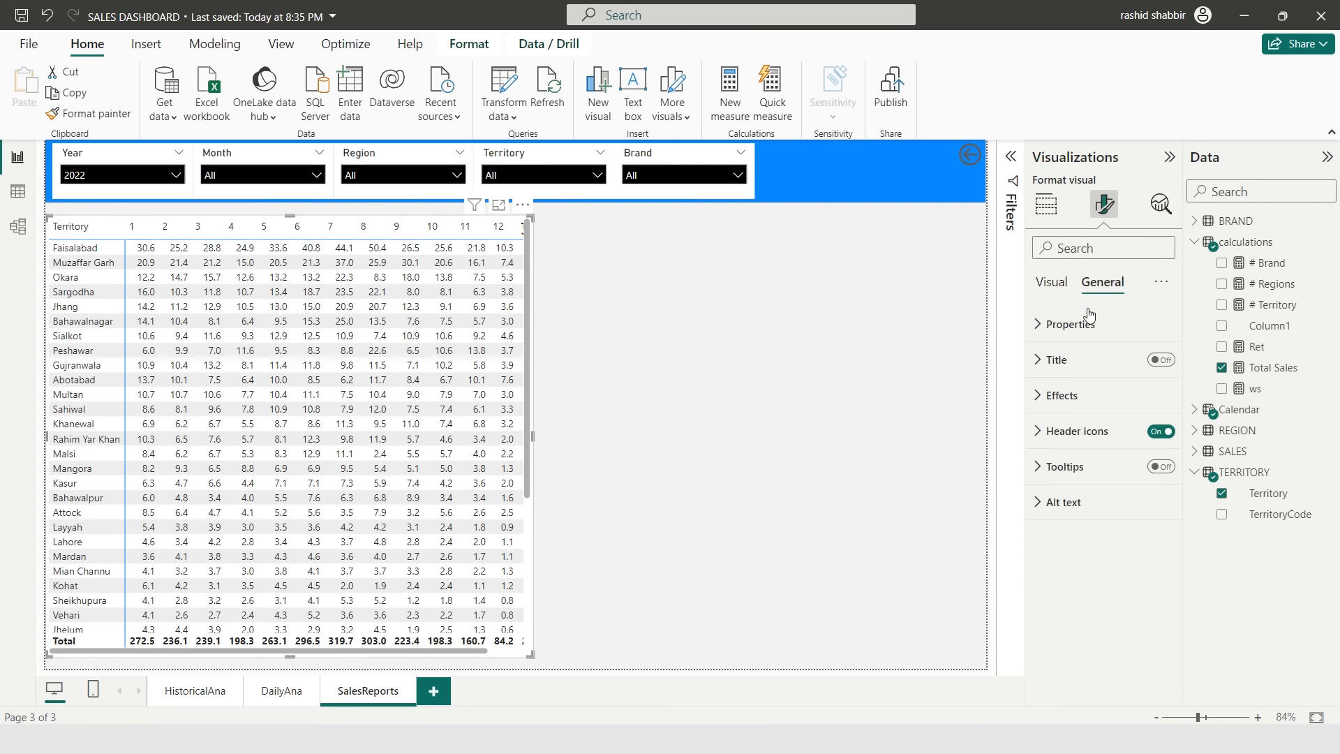
click(1067, 360)
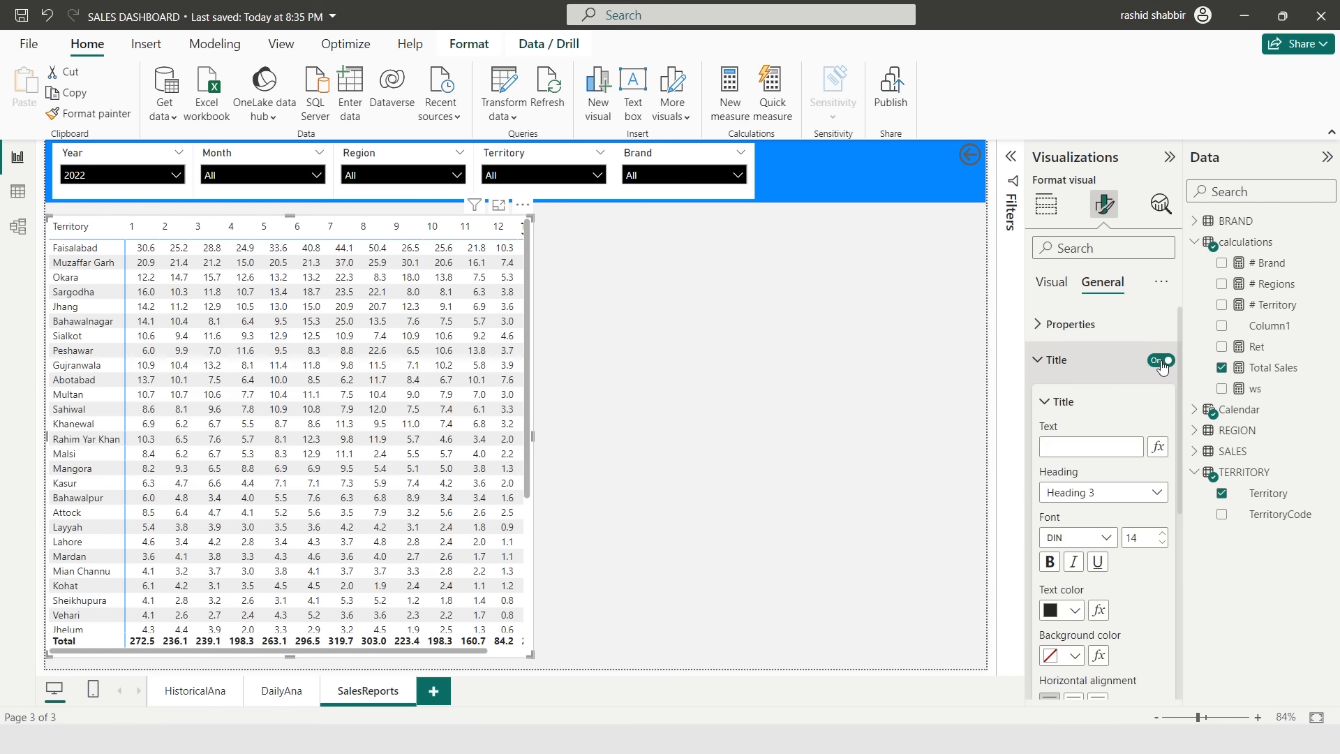
click(1093, 447)
text(Territory Wise Sales)
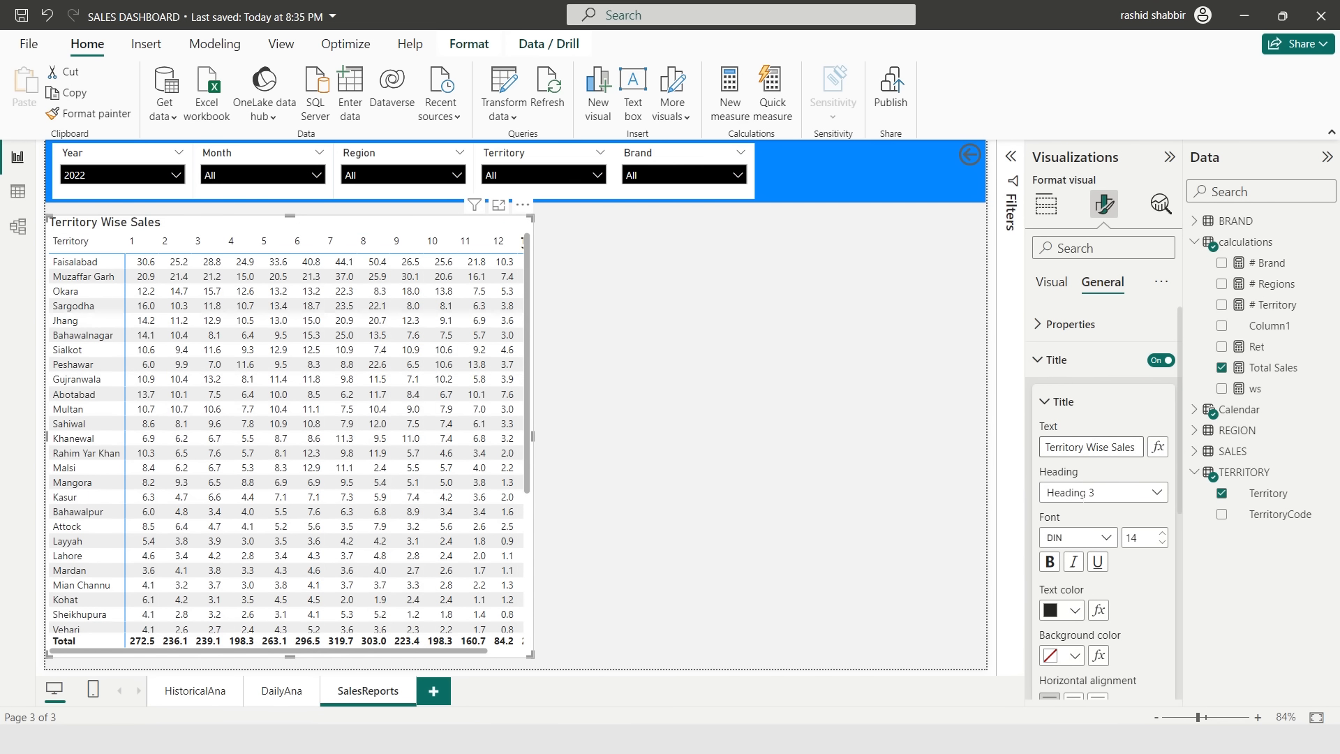
- Format the matrix title bold in Arial with white text on a black background, centred
click(1050, 562)
click(1103, 539)
click(1091, 397)
click(1074, 611)
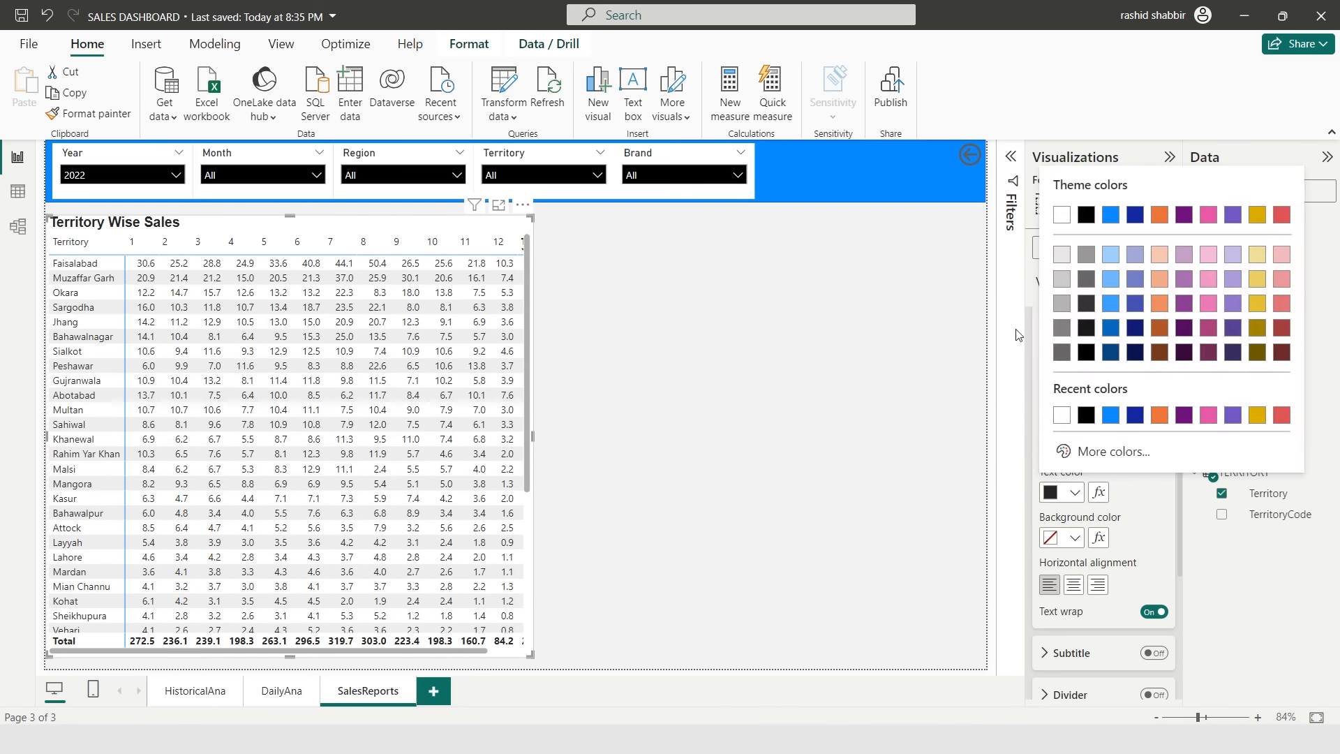
click(1061, 219)
click(1074, 538)
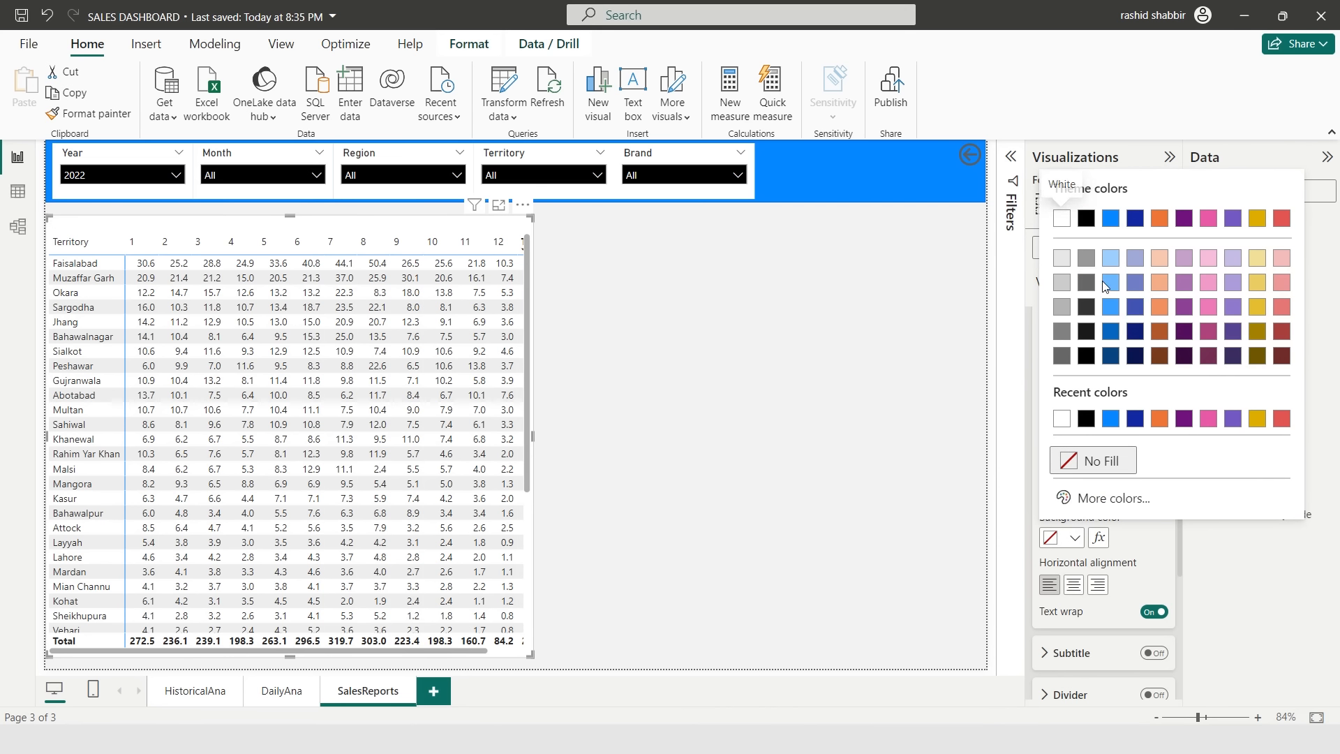
click(1085, 222)
click(1073, 585)
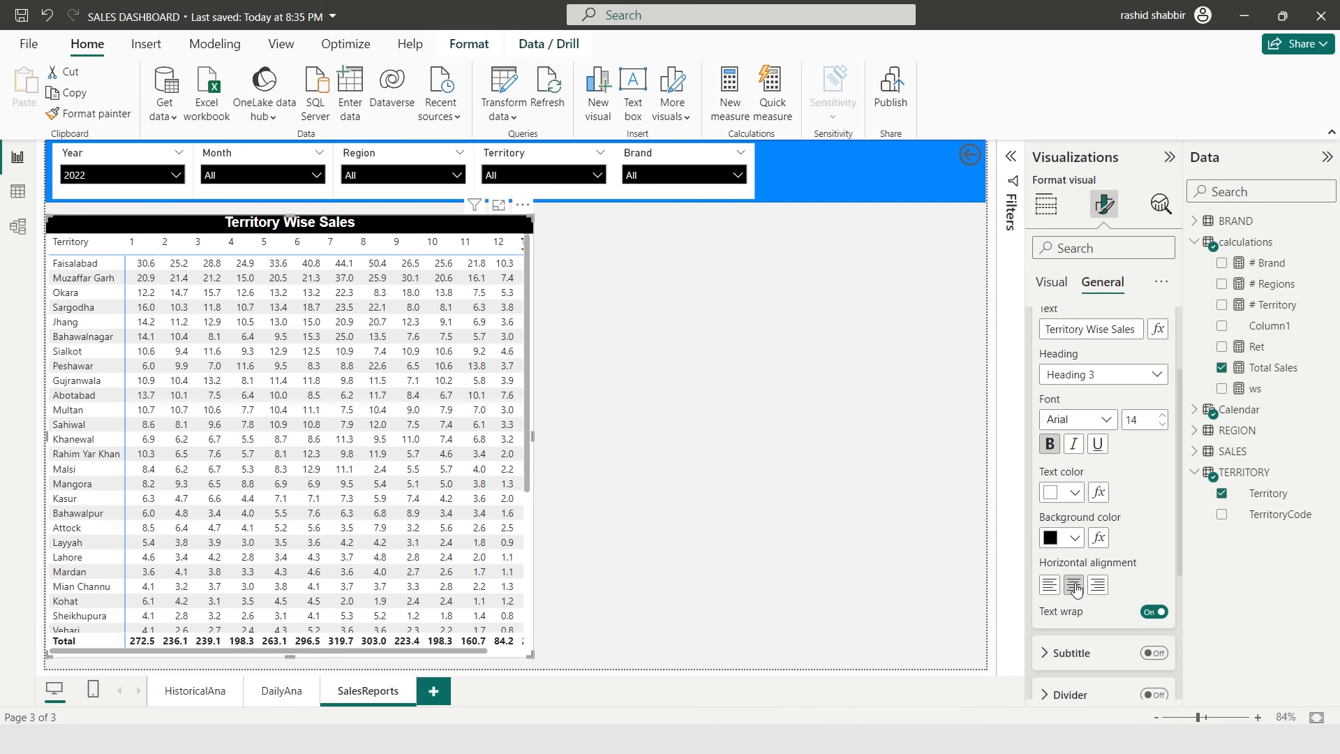
- Duplicate the Territory matrix and place the copy in the upper right of the page
key(ctrl+c)
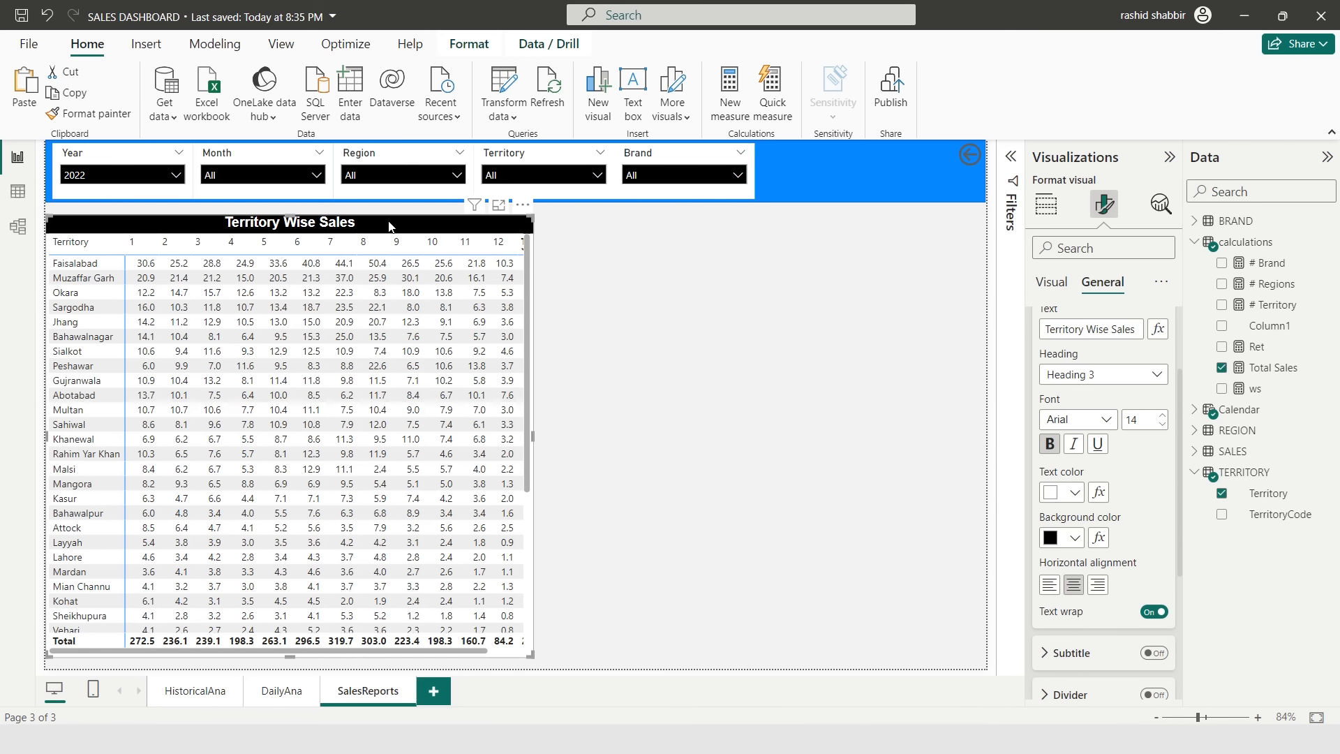
key(ctrl+v)
drag(270, 662, 758, 388)
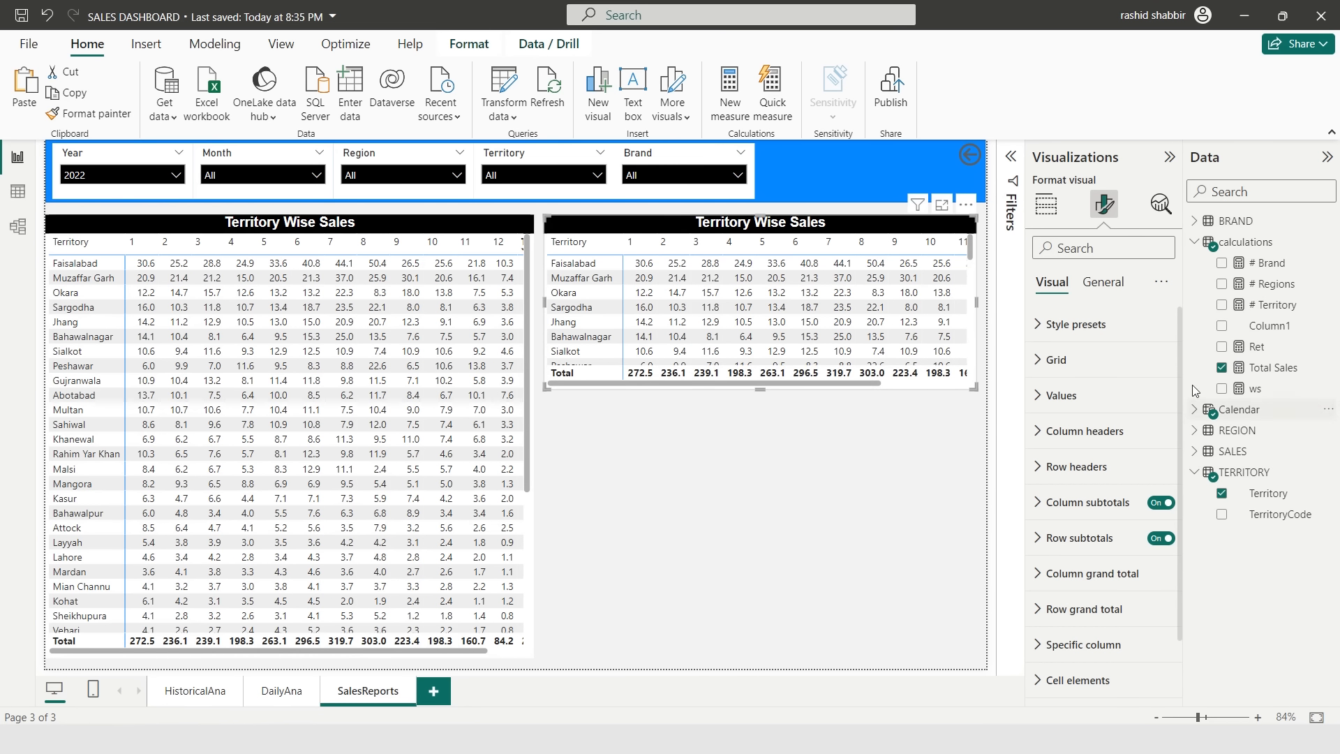
- Replace Territory with Region in the copied matrix's rows and shorten the visual
click(1194, 242)
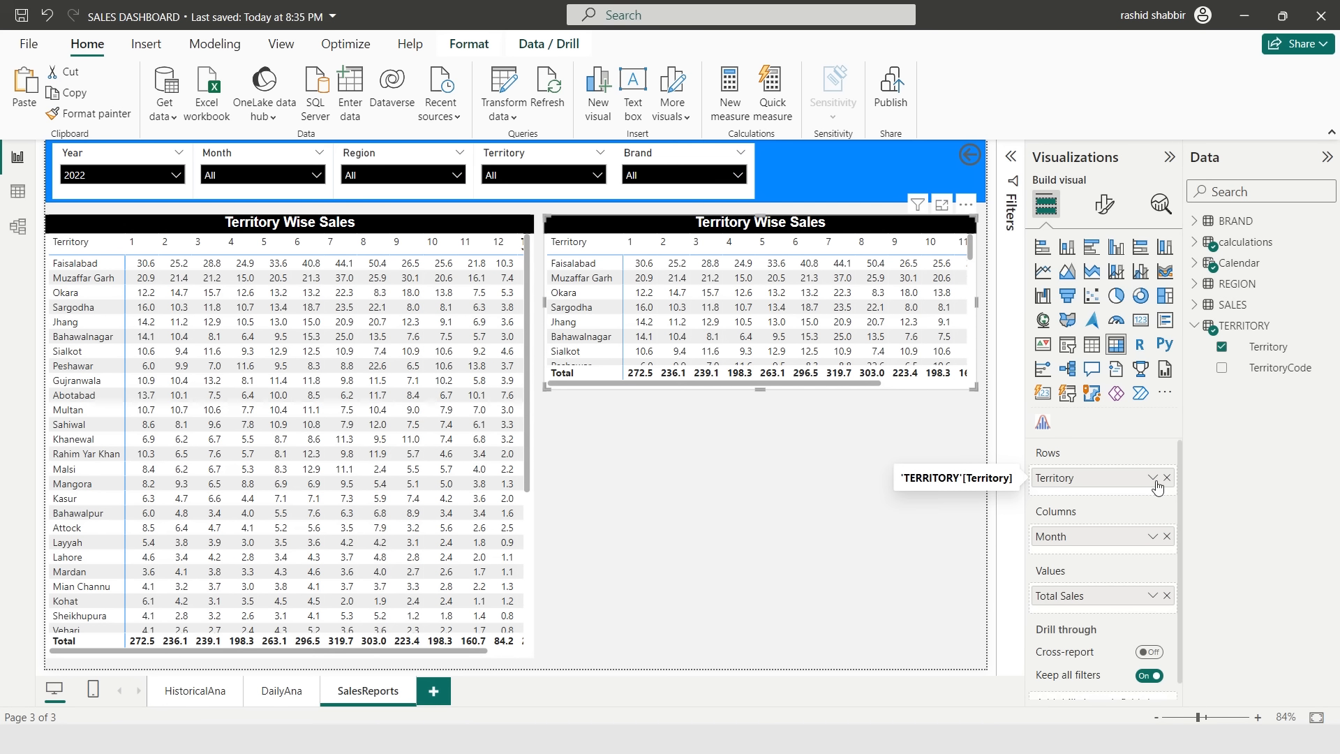
click(1167, 478)
click(1194, 284)
click(1221, 305)
drag(760, 388, 760, 348)
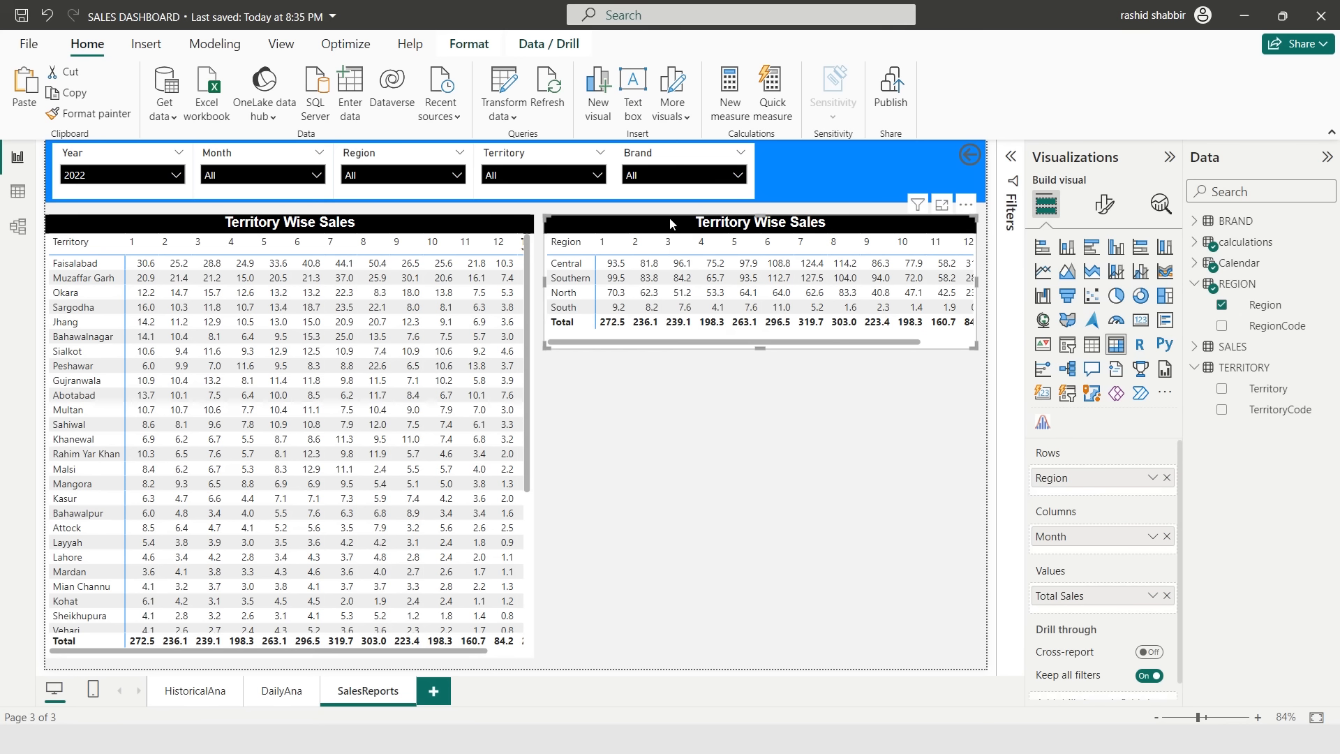
- Duplicate the Region matrix below it and replace Region with Brand in the copy's rows
key(ctrl+c)
key(ctrl+v)
drag(669, 218, 671, 368)
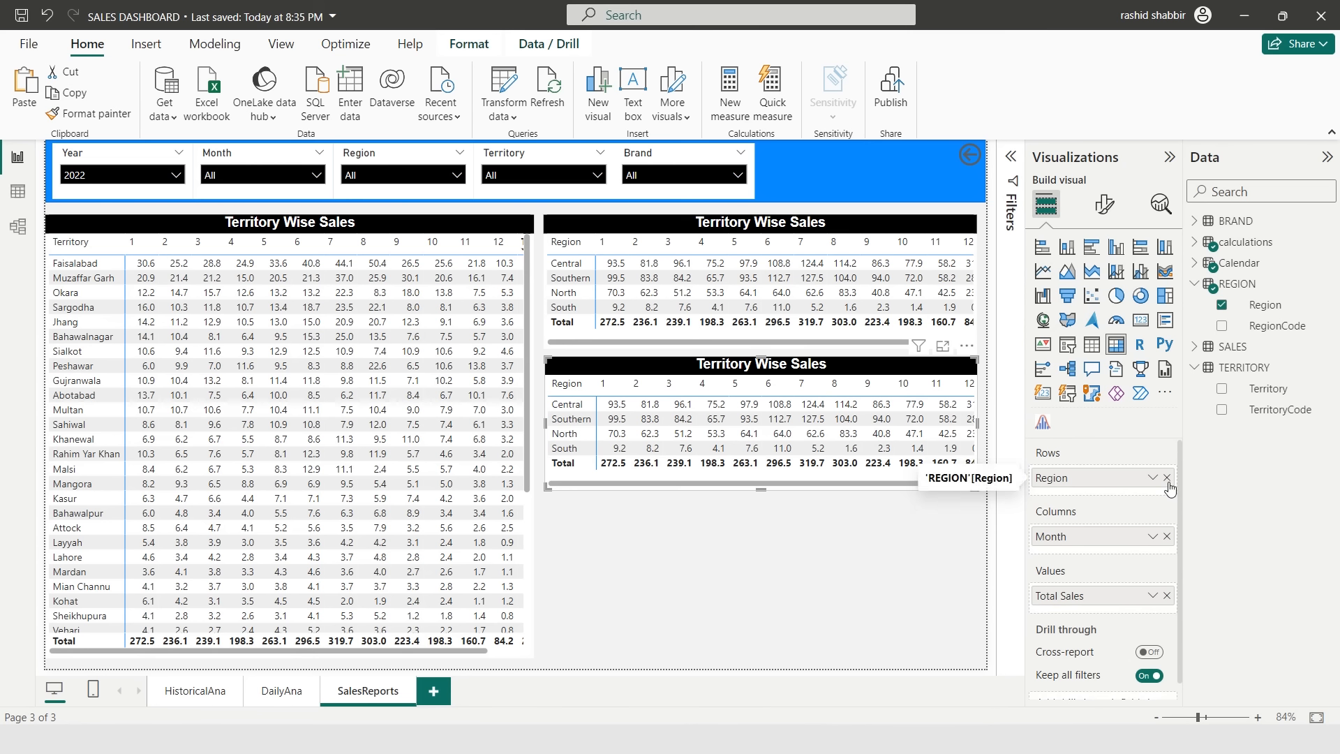
click(1167, 478)
drag(1248, 245, 1113, 480)
- Retitle the Region matrix Region Wise Sales
click(665, 282)
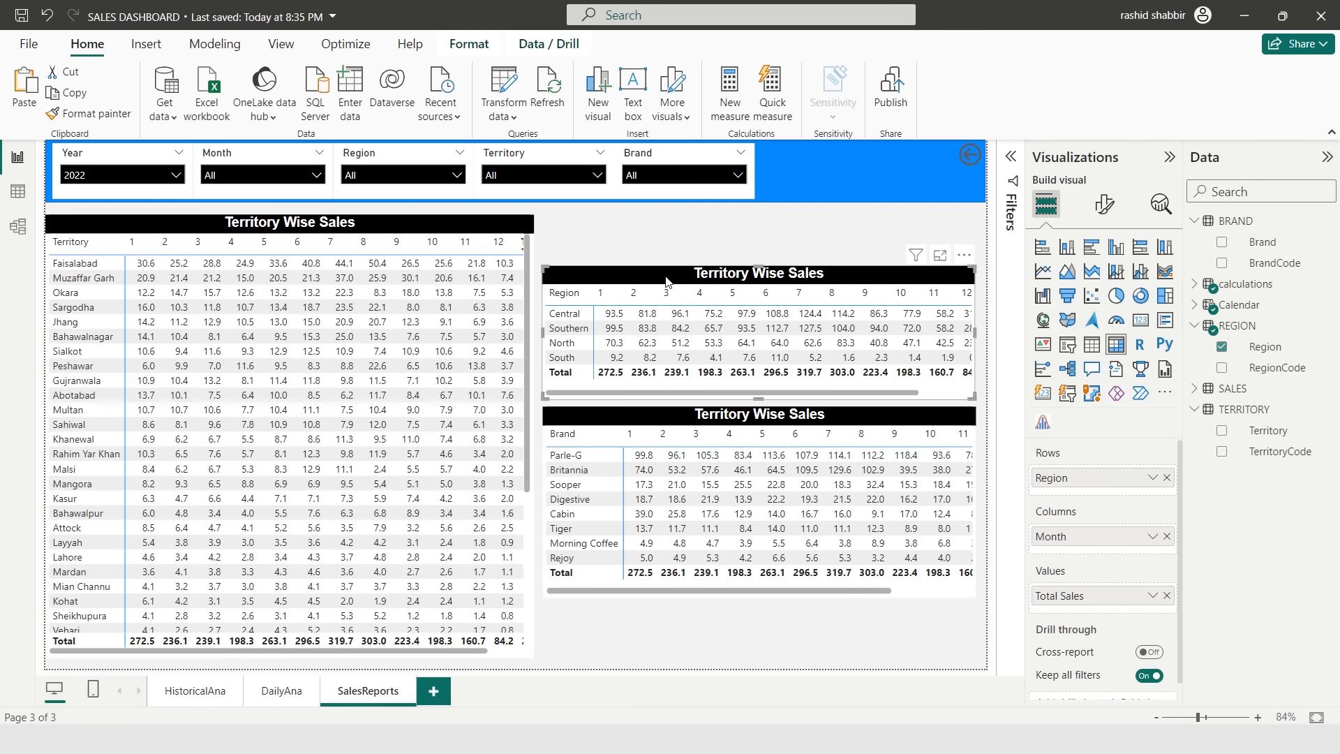
click(1103, 204)
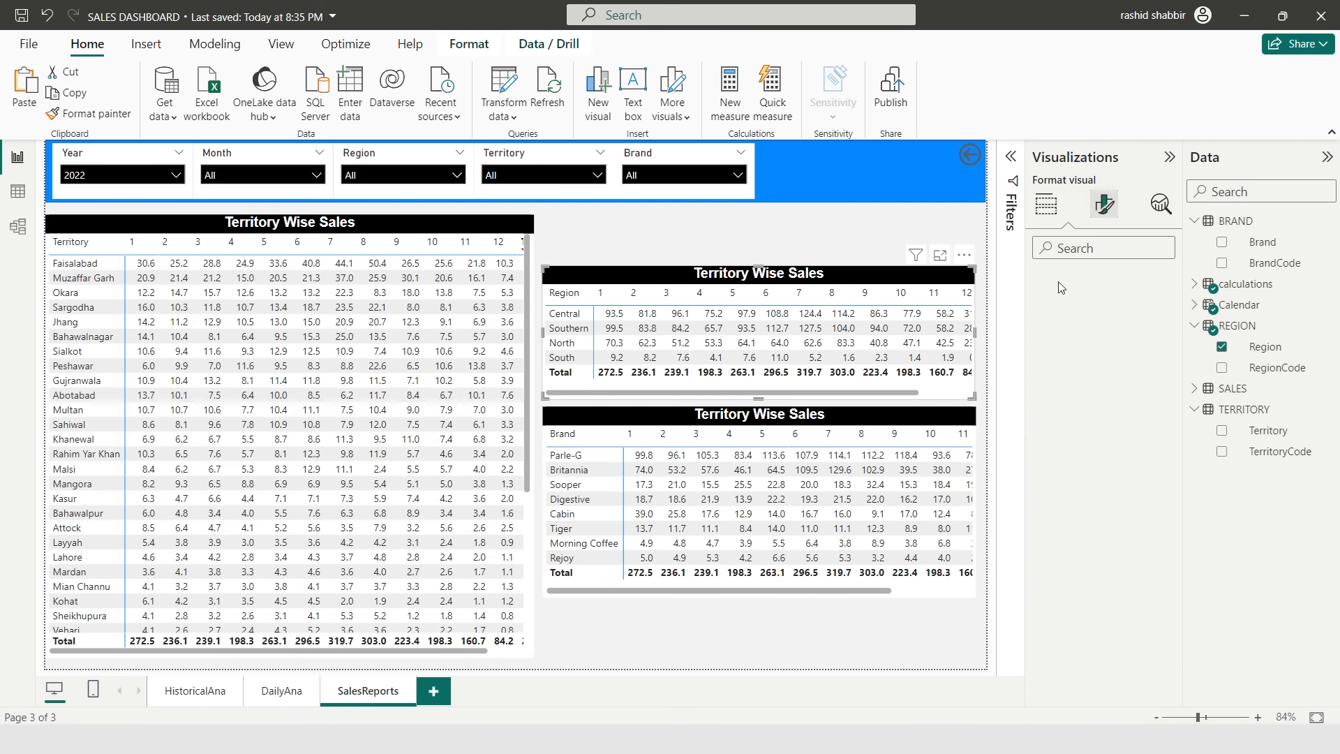
click(1059, 360)
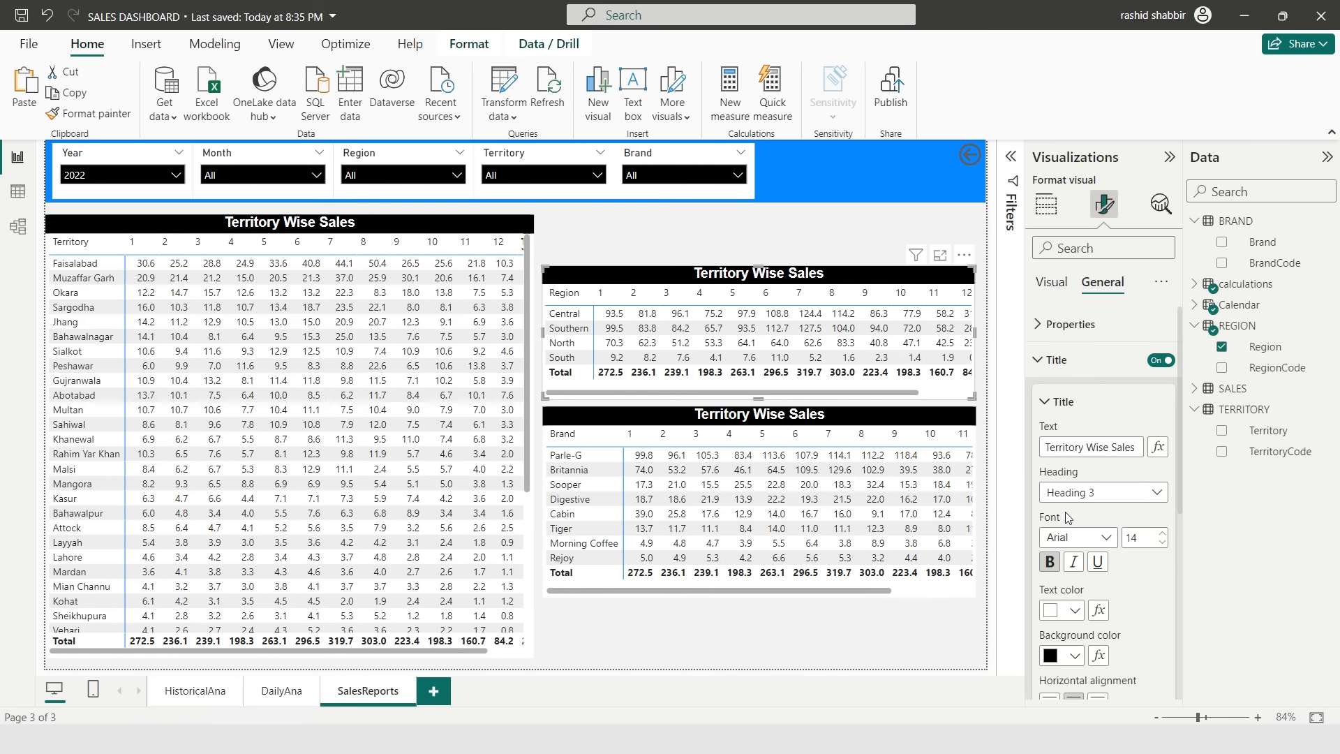
double_click(1065, 446)
text(Region)
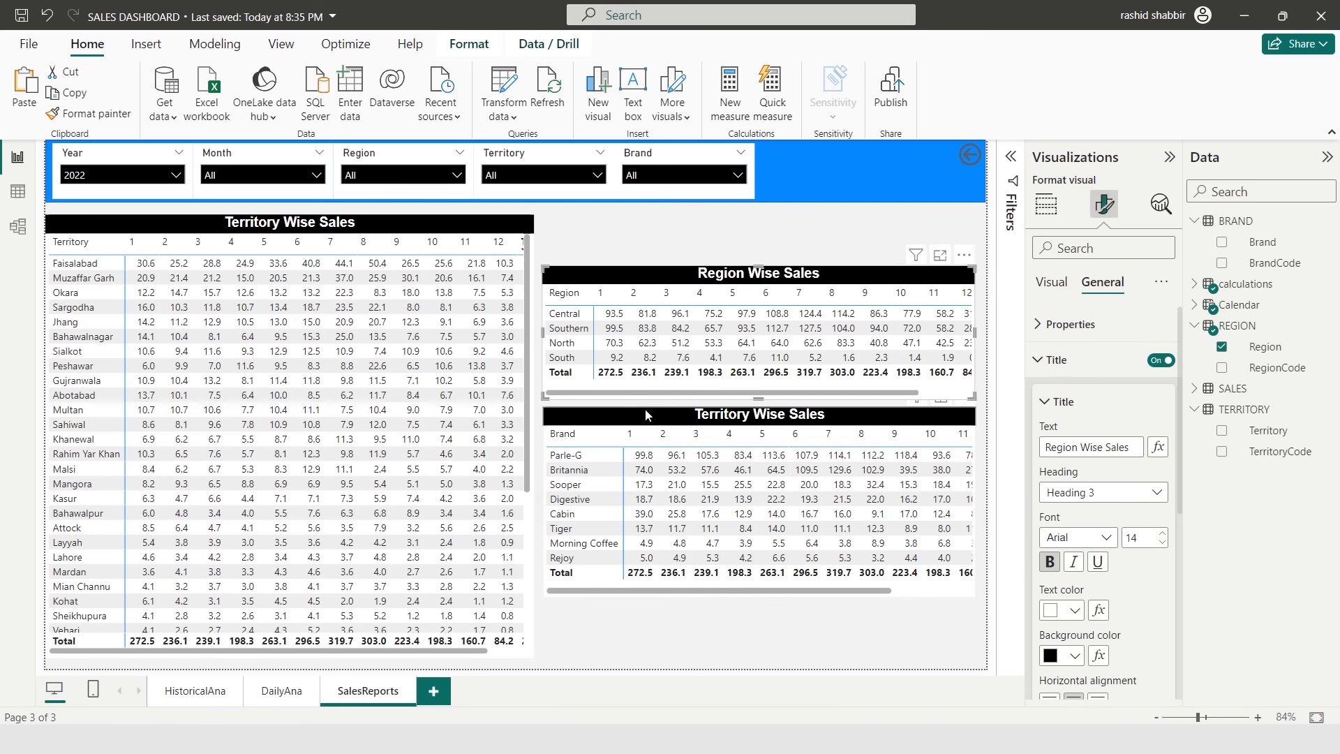
- Retitle the Brand matrix Brand Wise Sales
click(645, 414)
click(1103, 281)
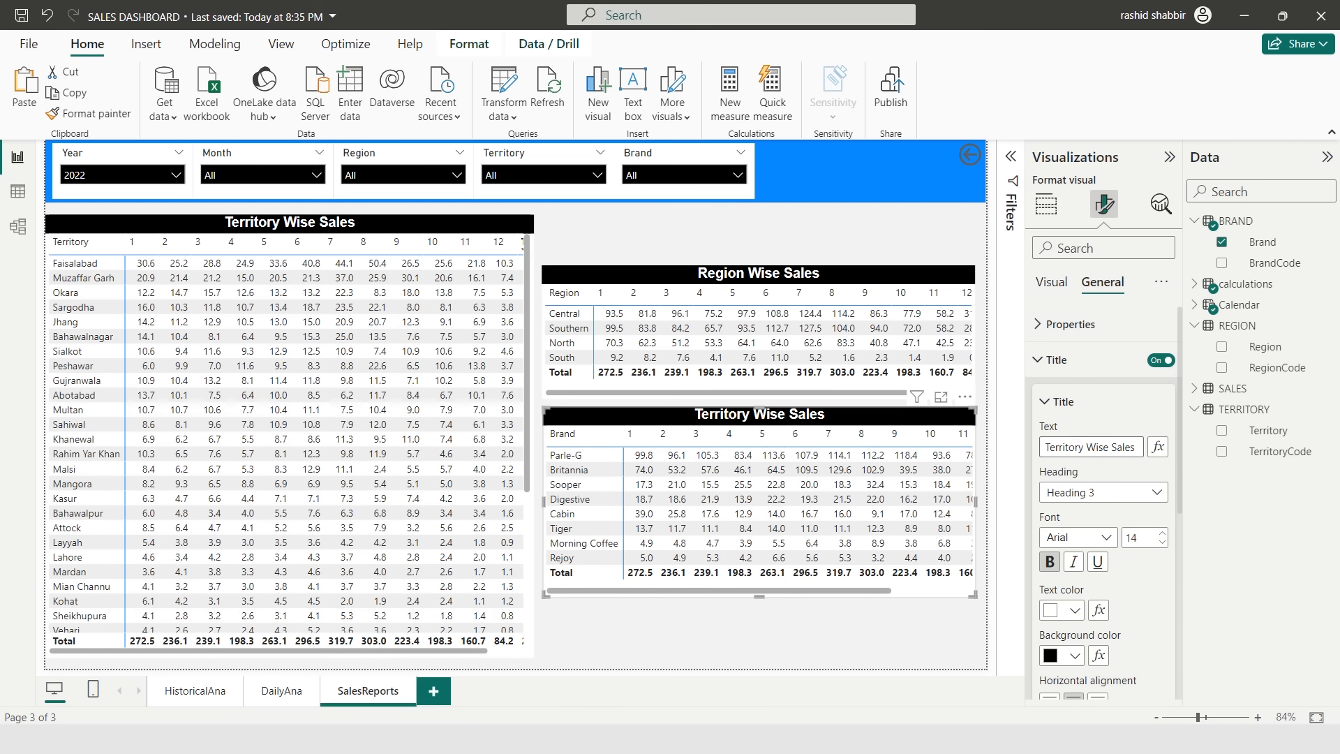
double_click(1066, 446)
text(Brand)
click(802, 624)
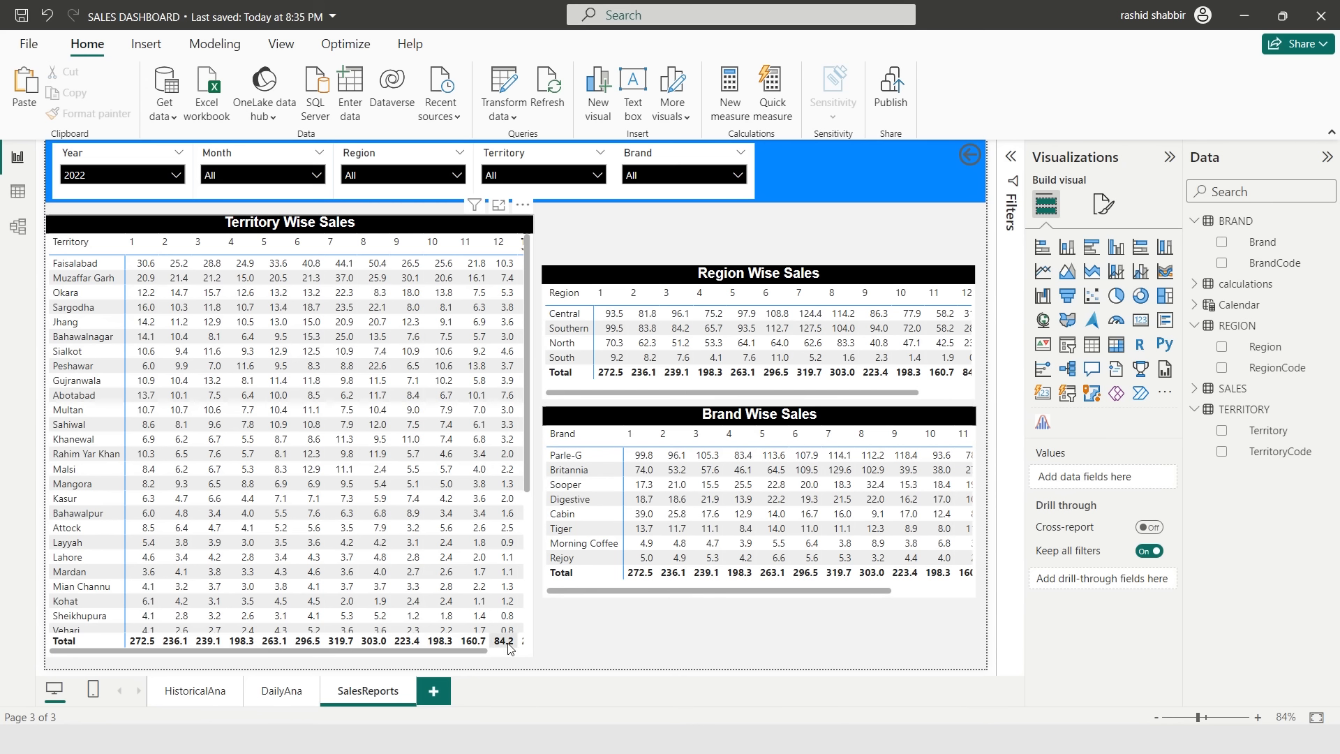
- Add a new report page named HOME and move it to the first position
click(434, 692)
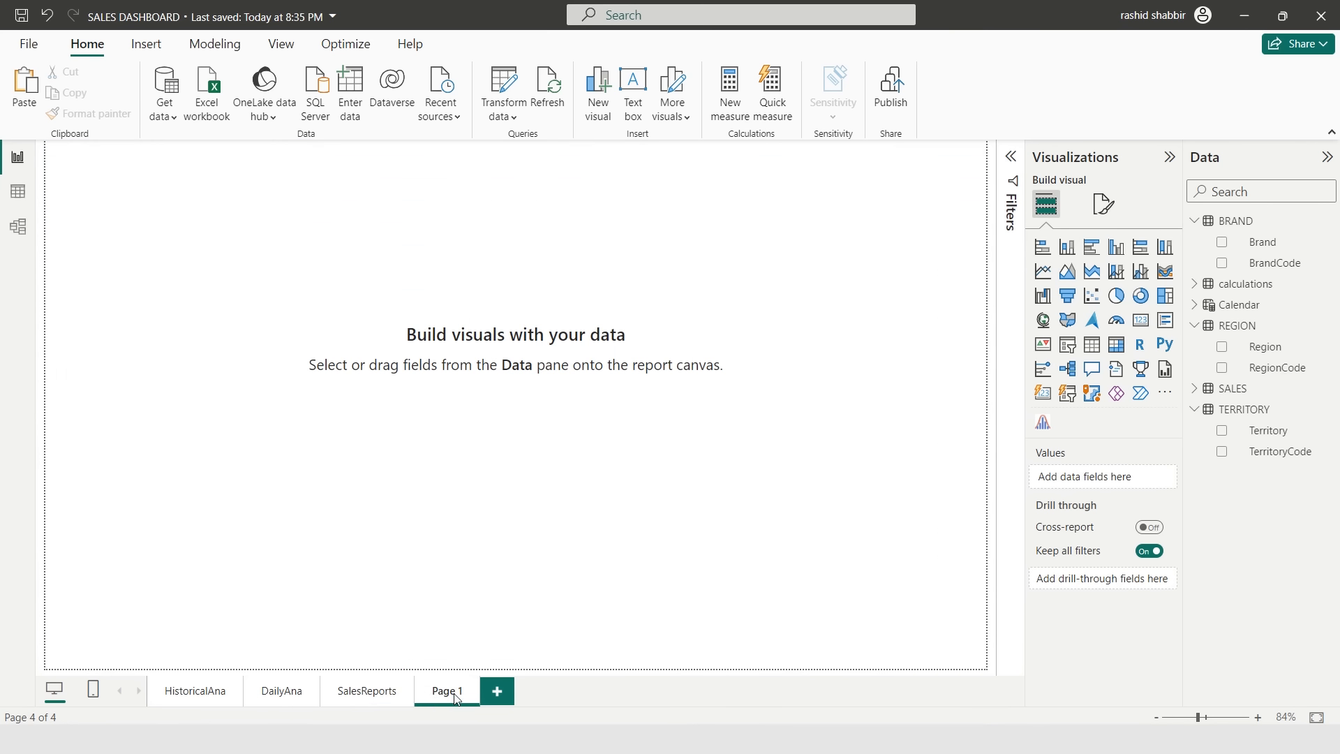
double_click(455, 692)
text(HOME)
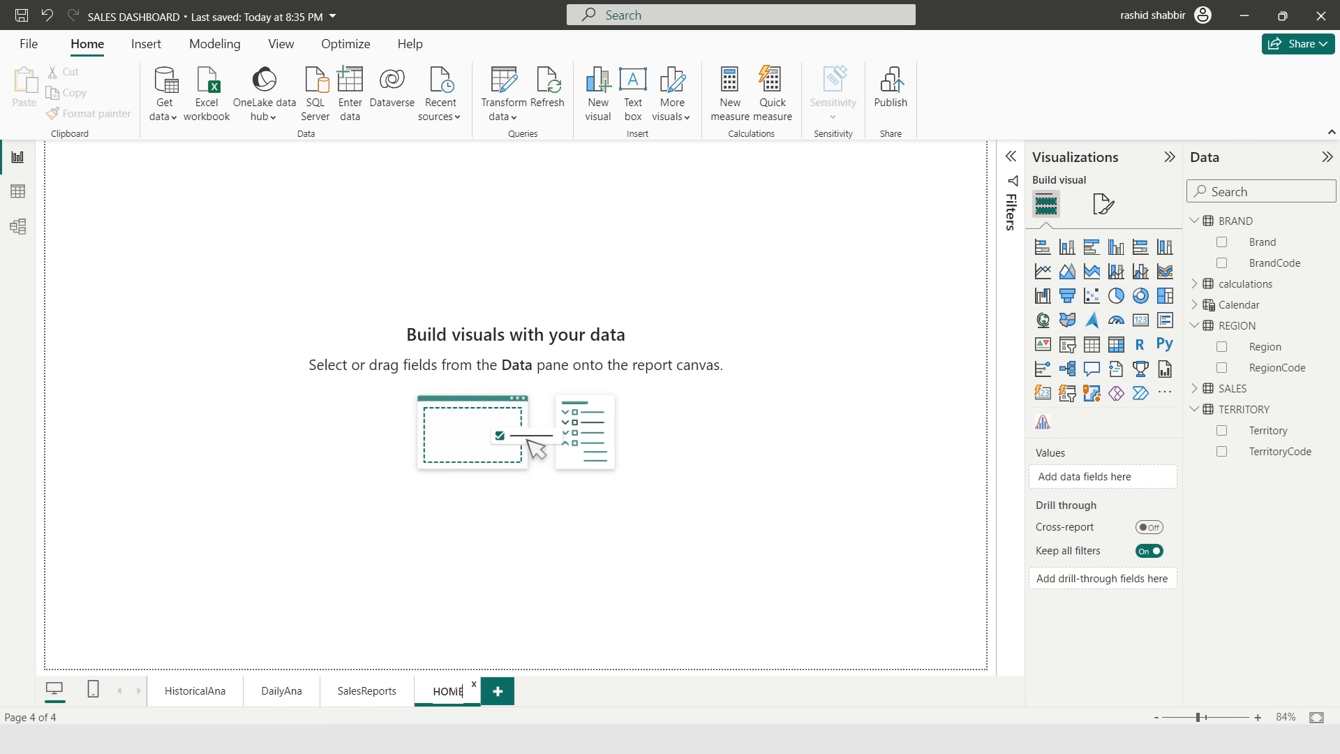
key(Return)
drag(450, 691, 180, 691)
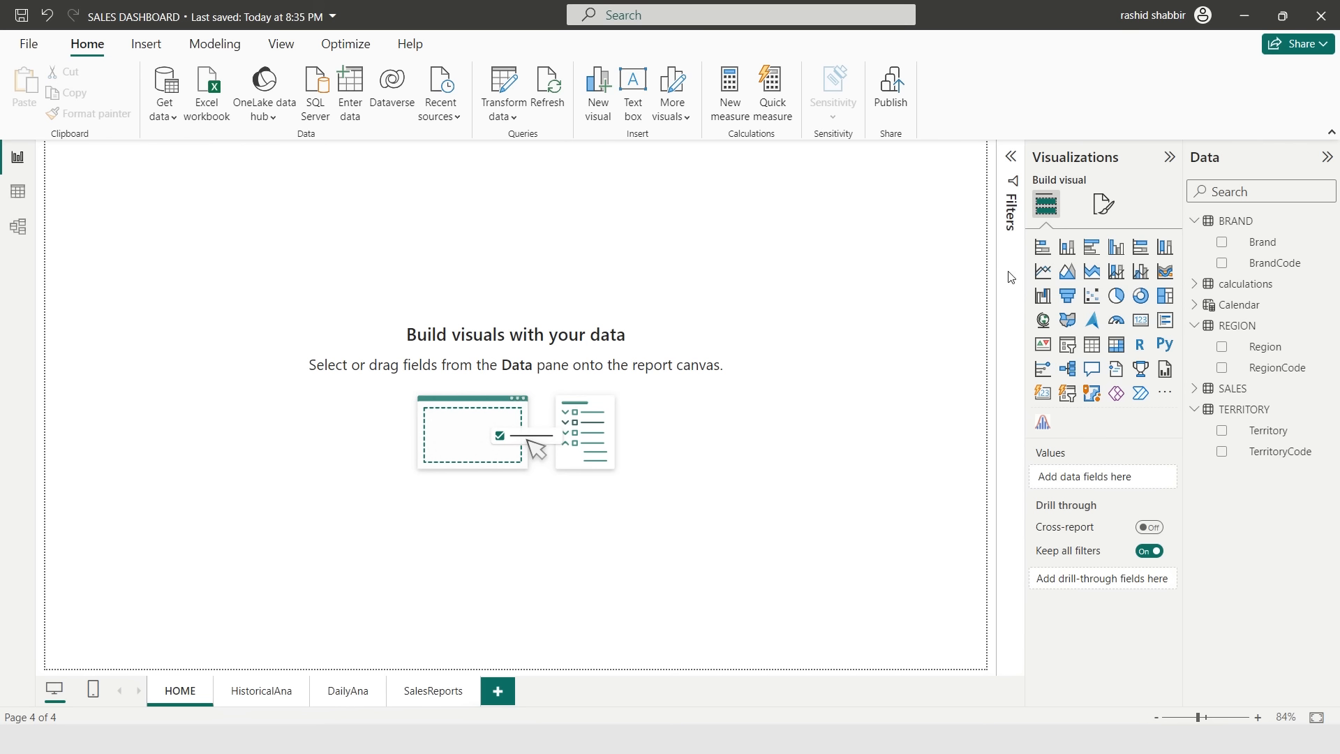
- Set the HOME page's canvas background image to revenue-operations-concept
click(1104, 205)
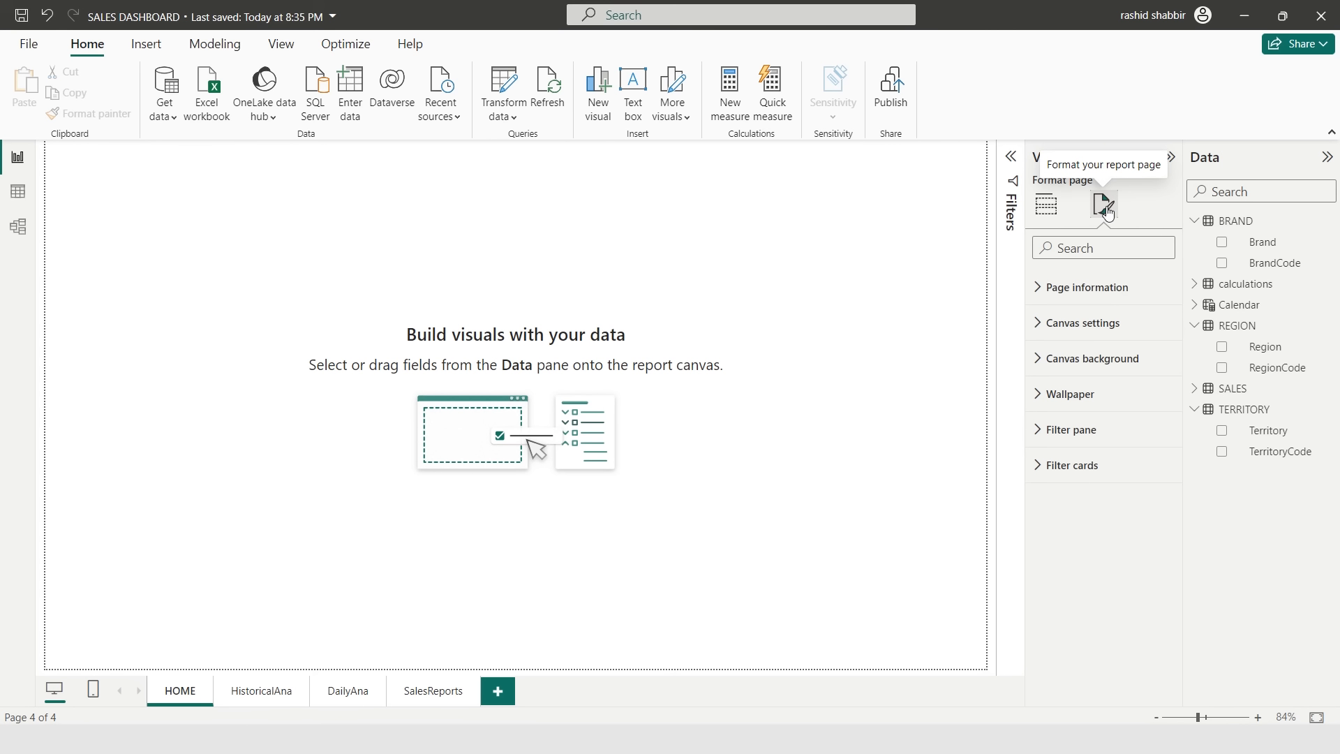
click(1067, 363)
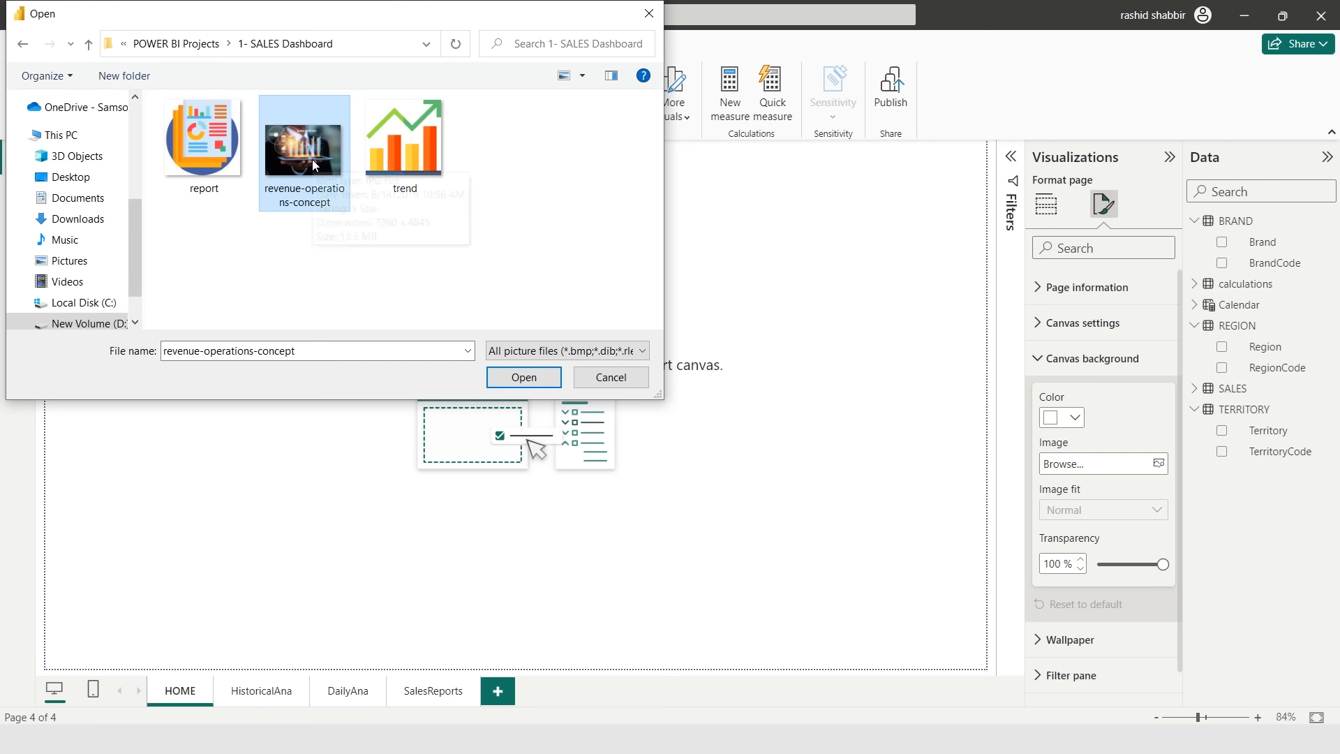
double_click(315, 165)
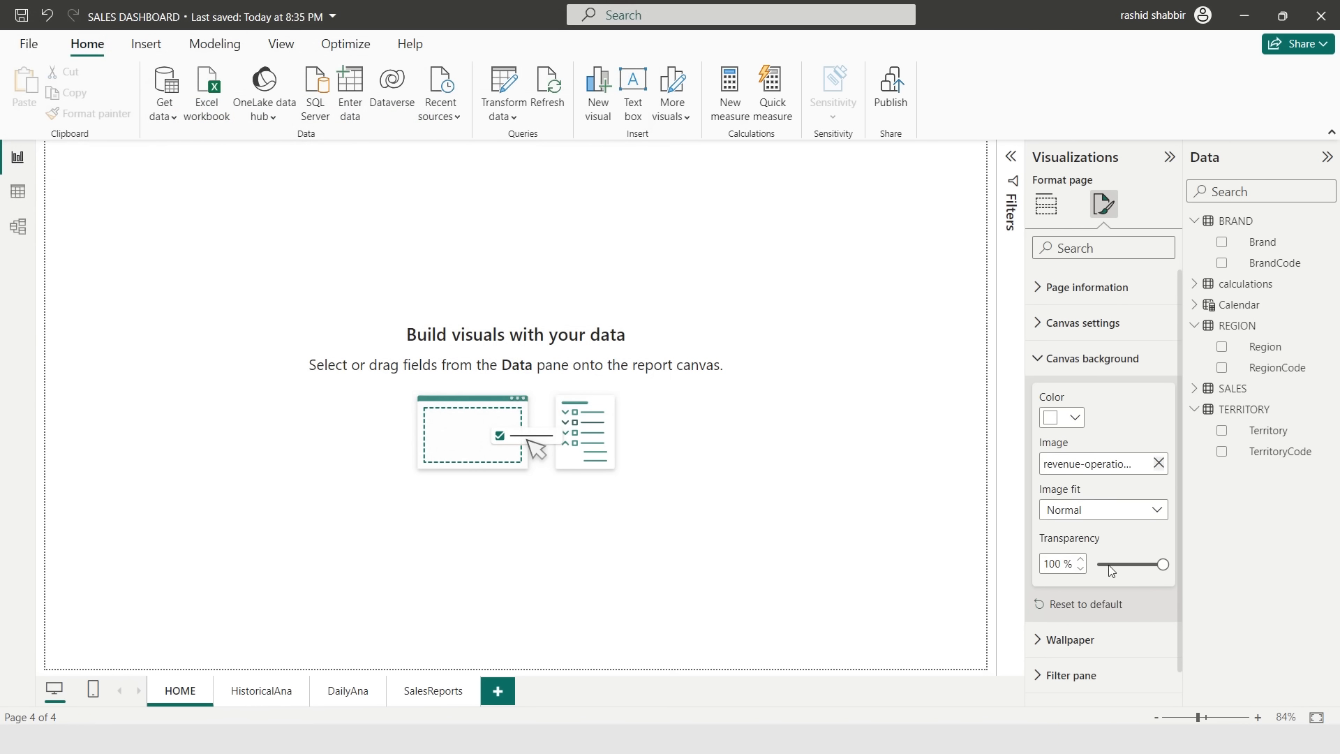
- Set the canvas background transparency to 50%
double_click(1056, 564)
text(50)
key(Return)
click(1061, 417)
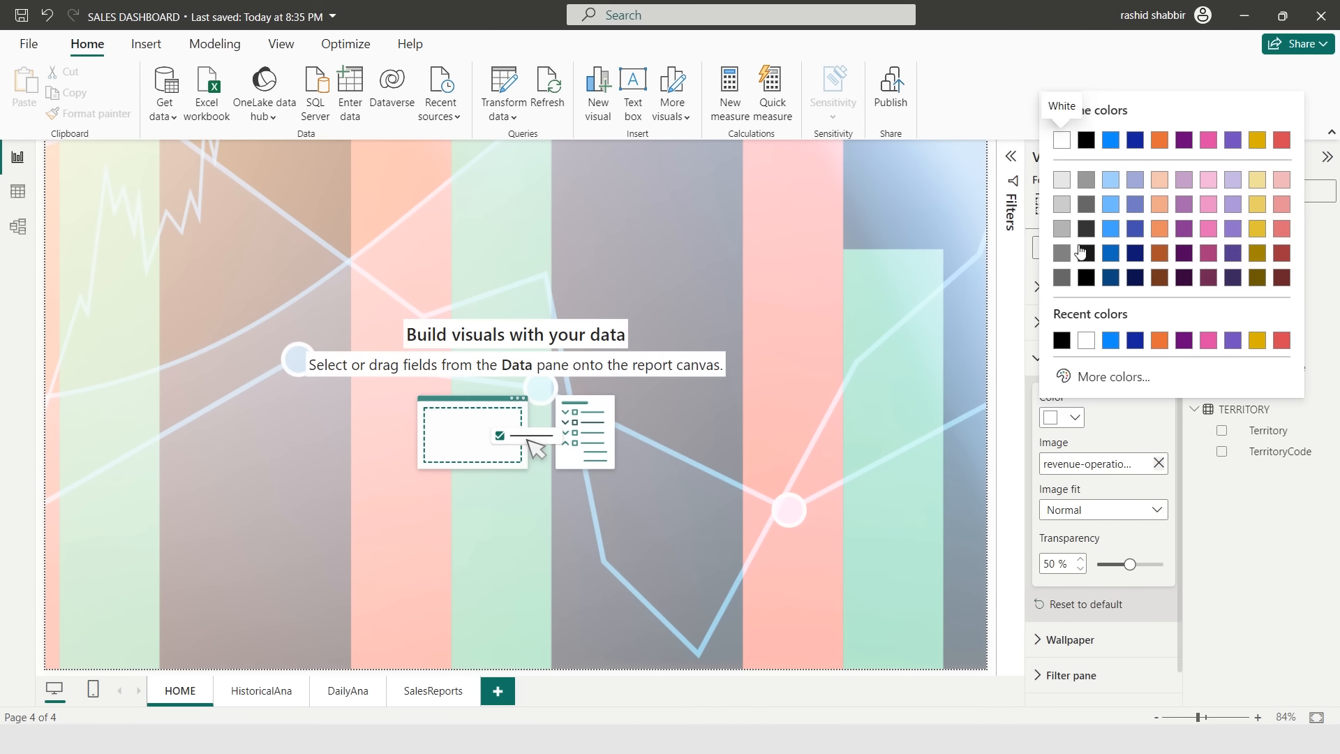
click(1061, 278)
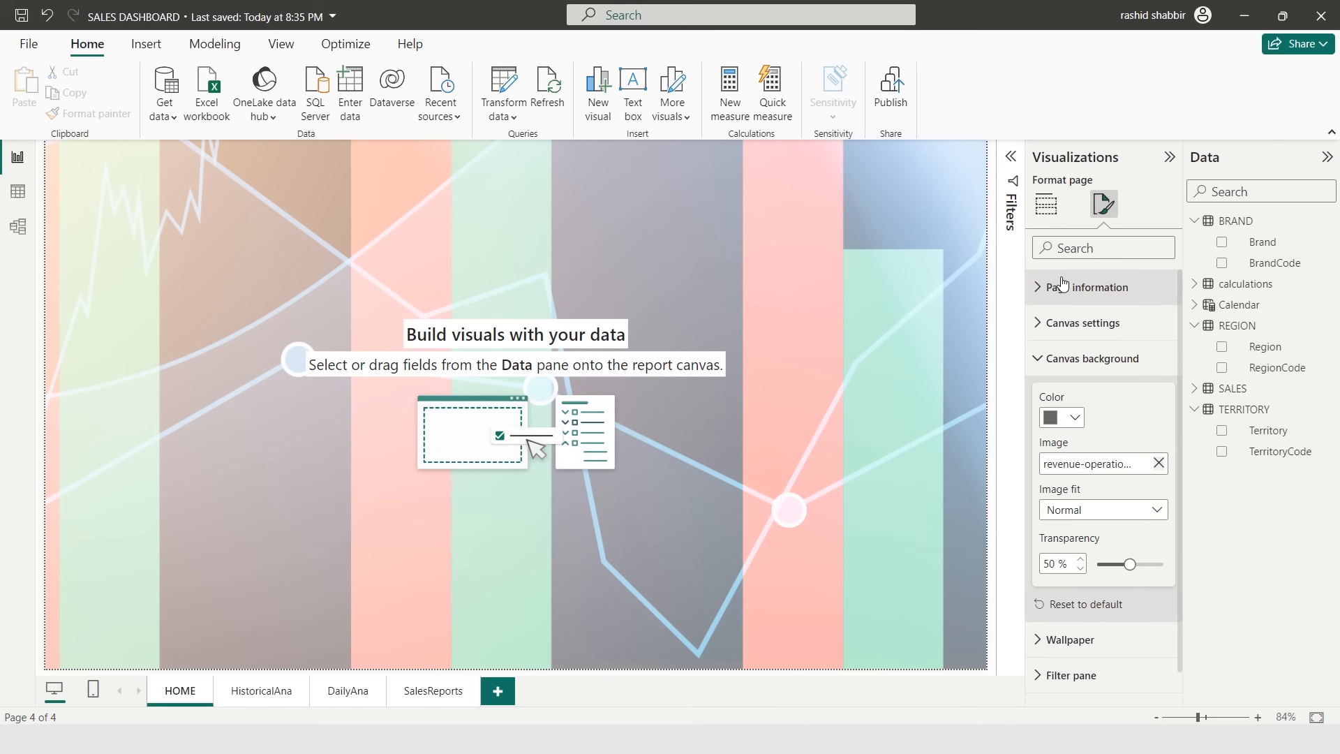
key(ctrl+z)
- Set the HOME canvas background color to black and the image fit to Fit
click(1077, 419)
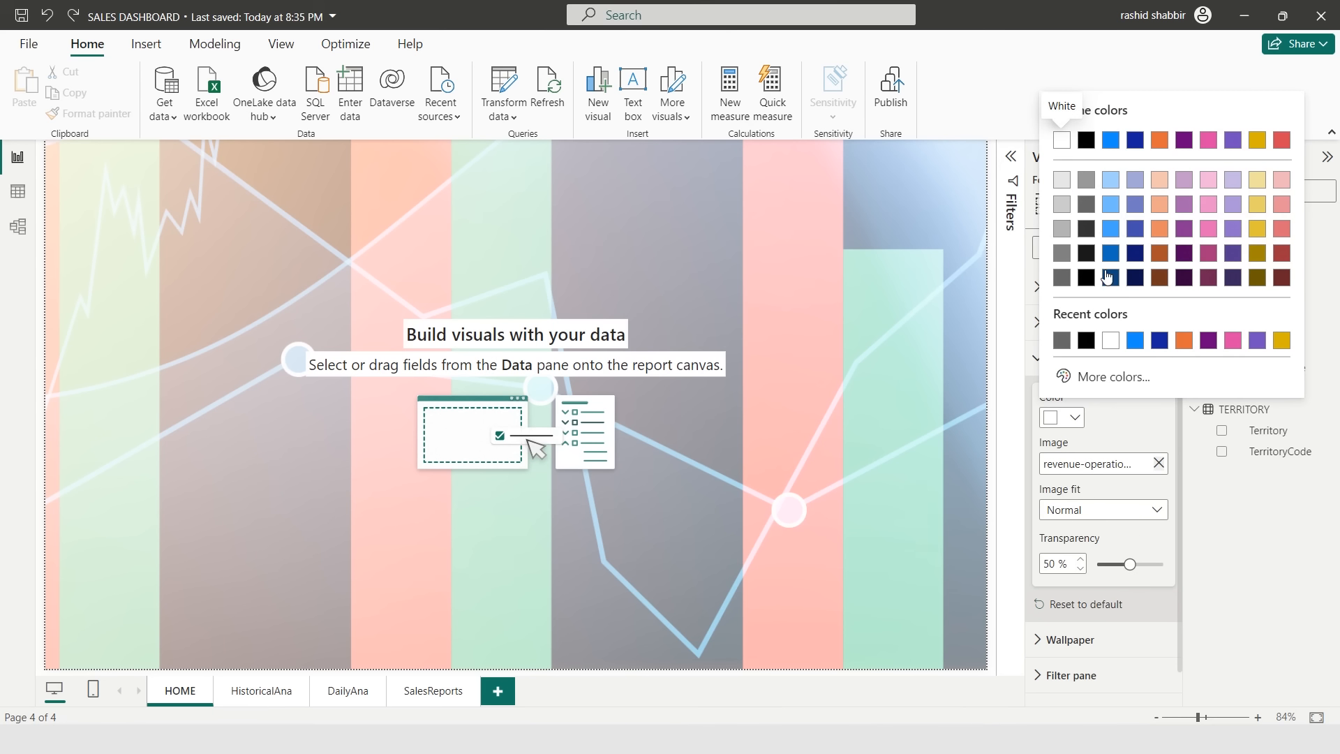
click(1088, 143)
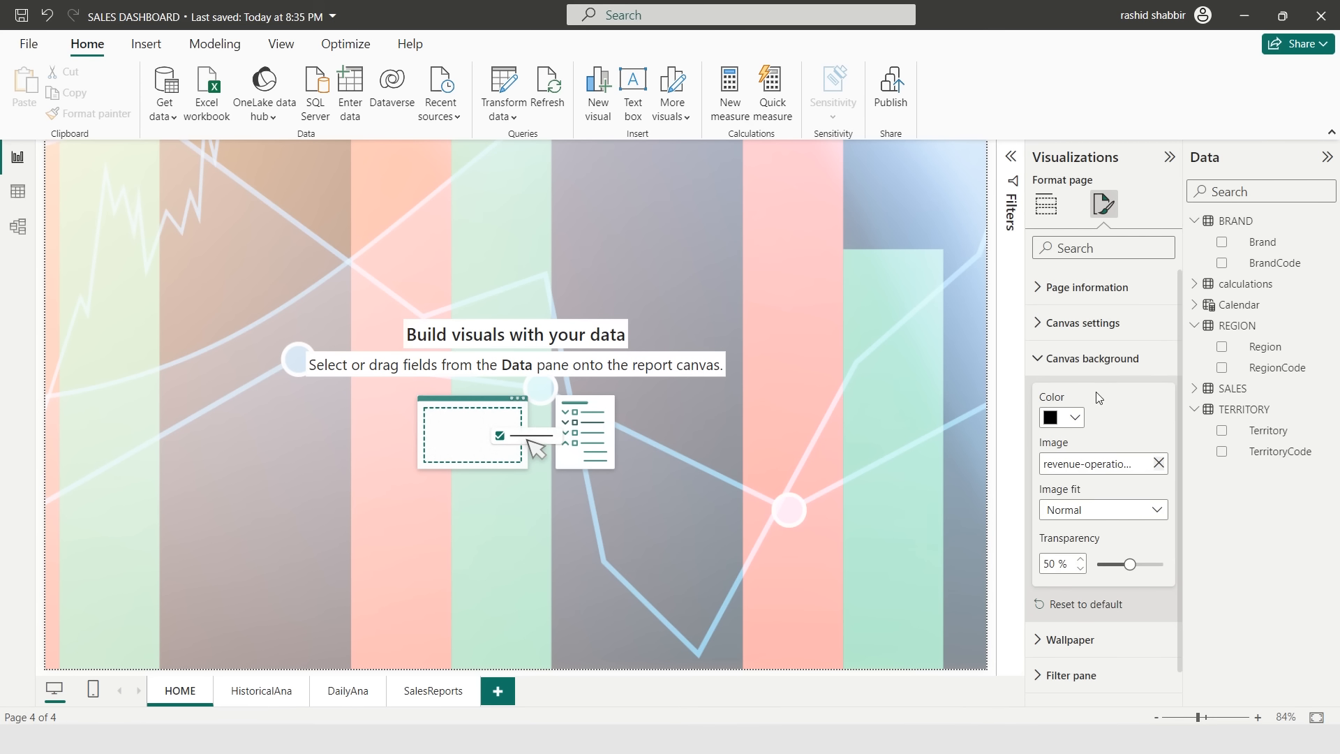
click(1087, 510)
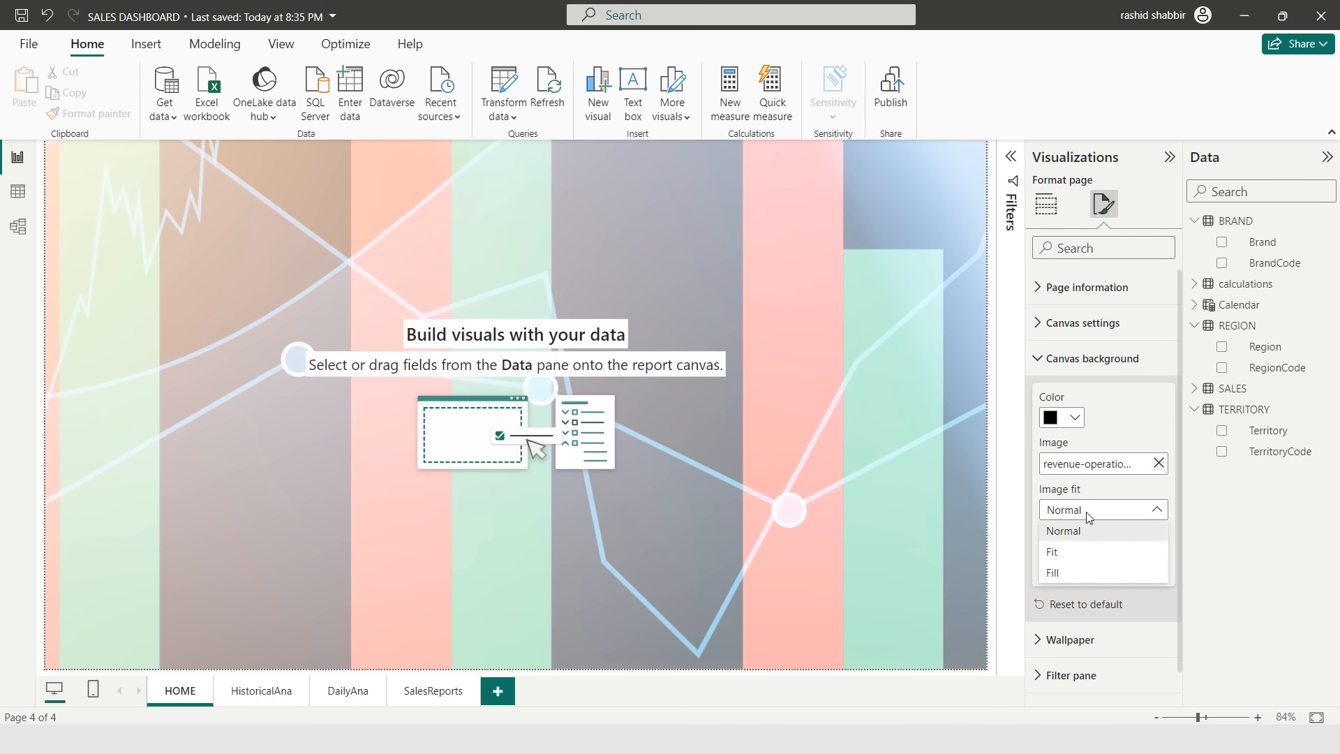
click(1111, 547)
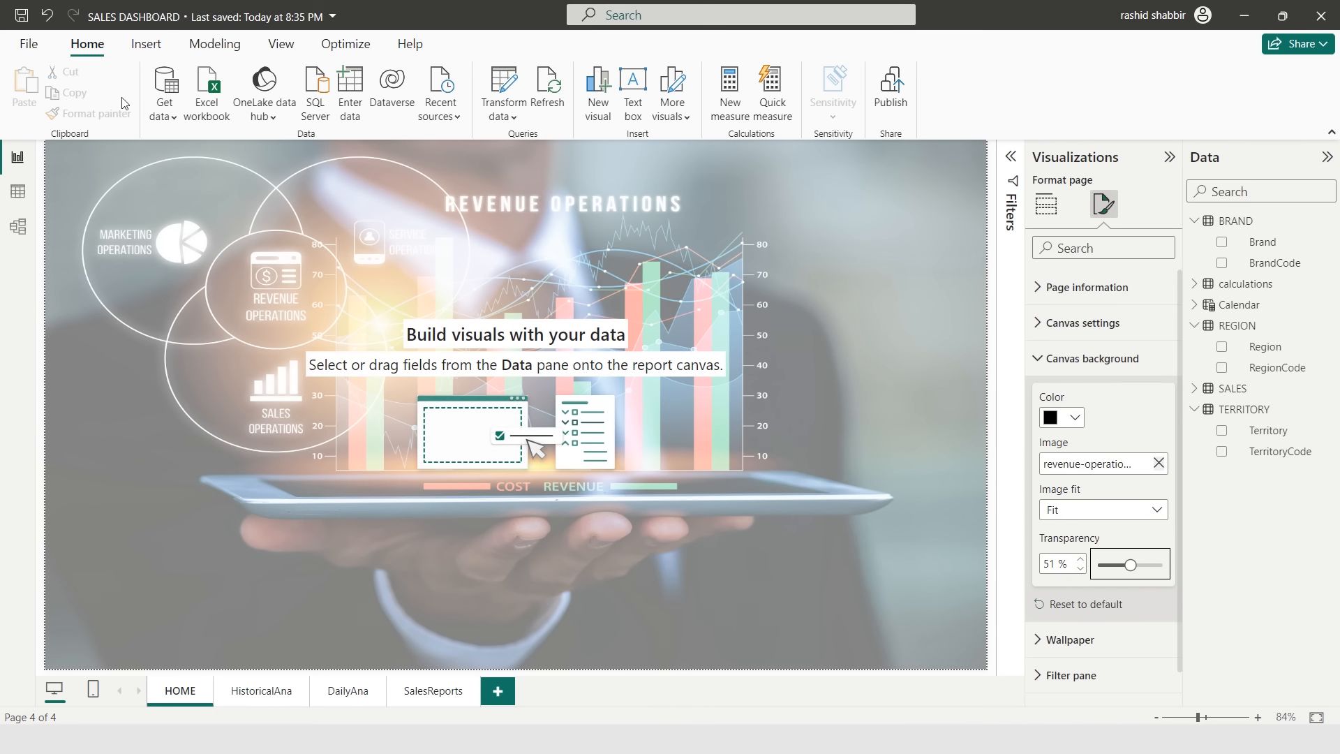
- Insert the report picture as an image on the HOME page
click(146, 47)
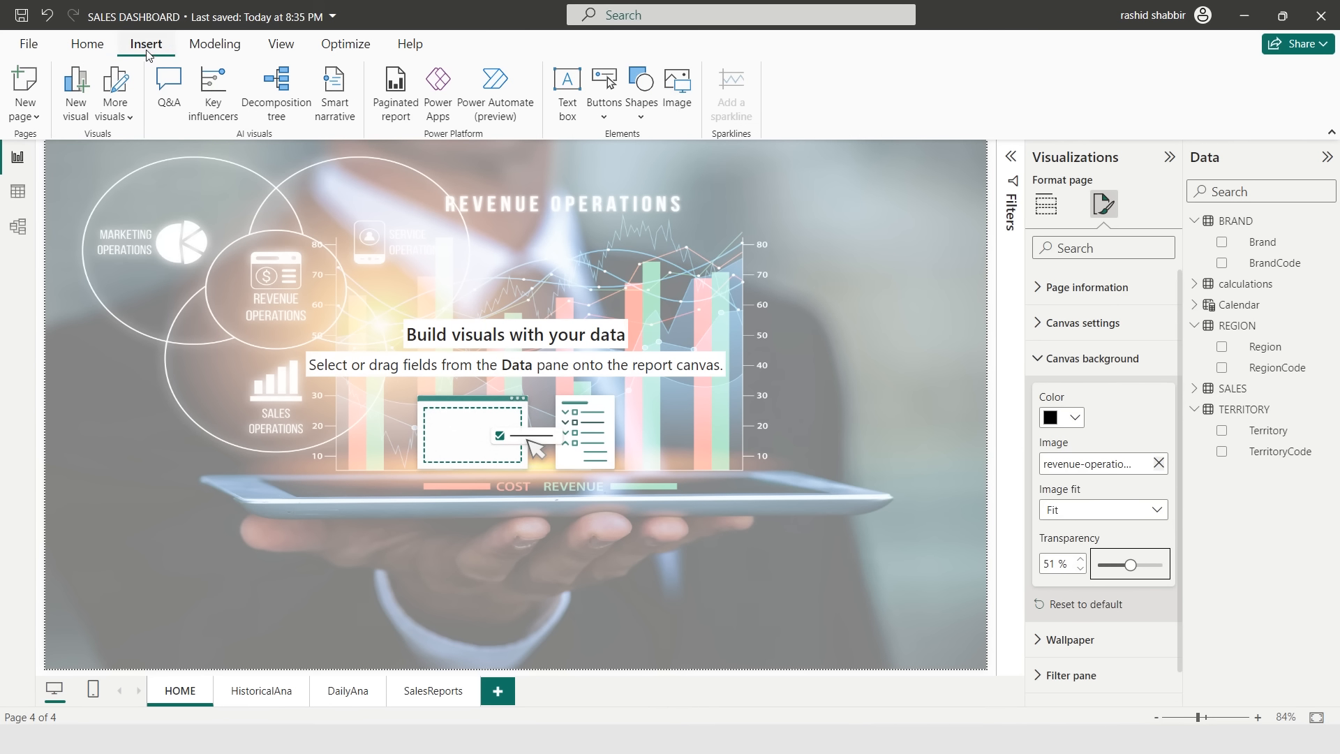
click(677, 94)
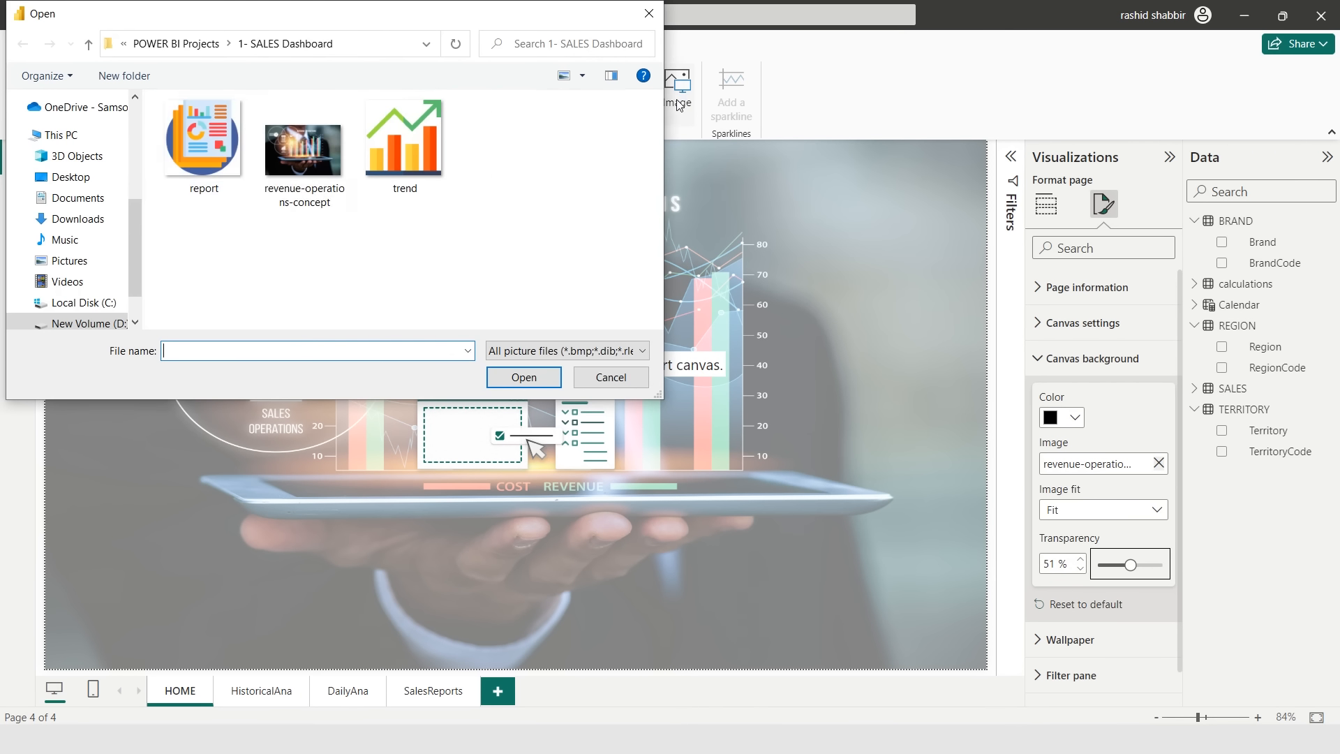
click(228, 155)
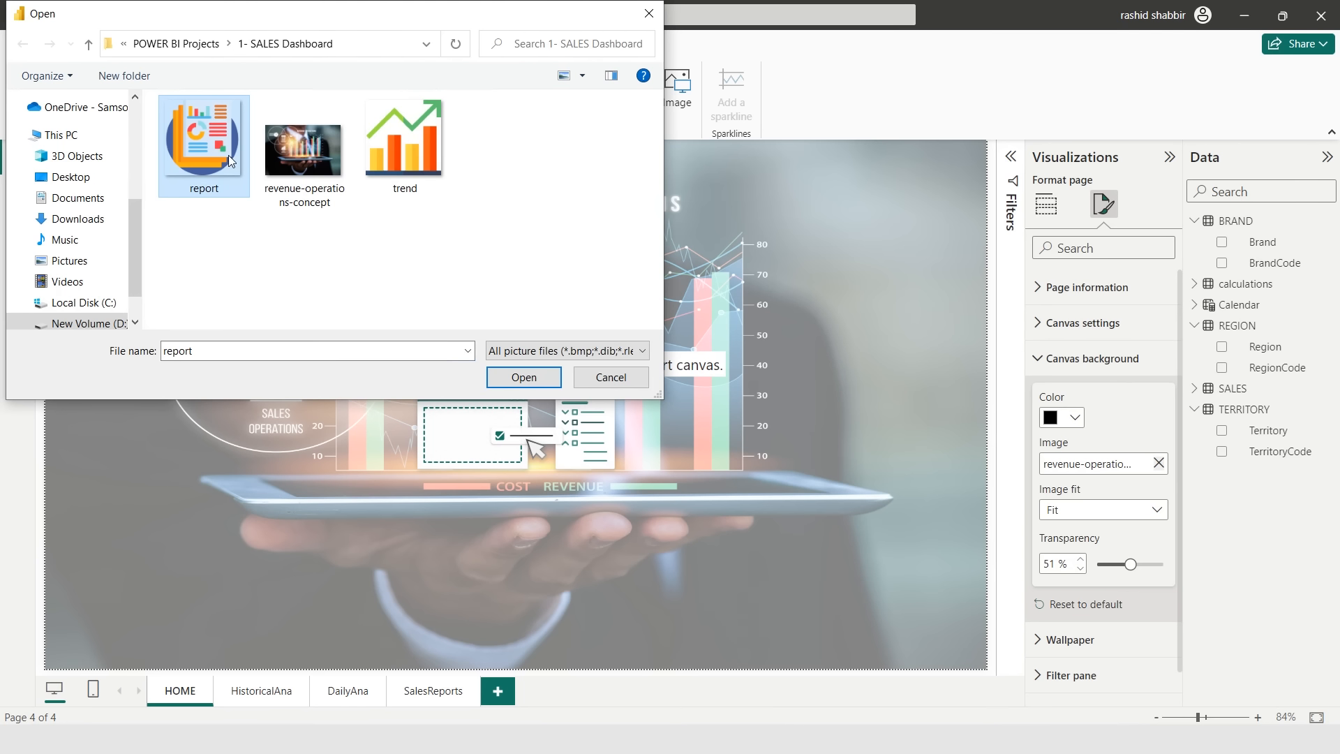
click(524, 377)
- Insert the trend picture as a second image and reposition it on the canvas
click(677, 94)
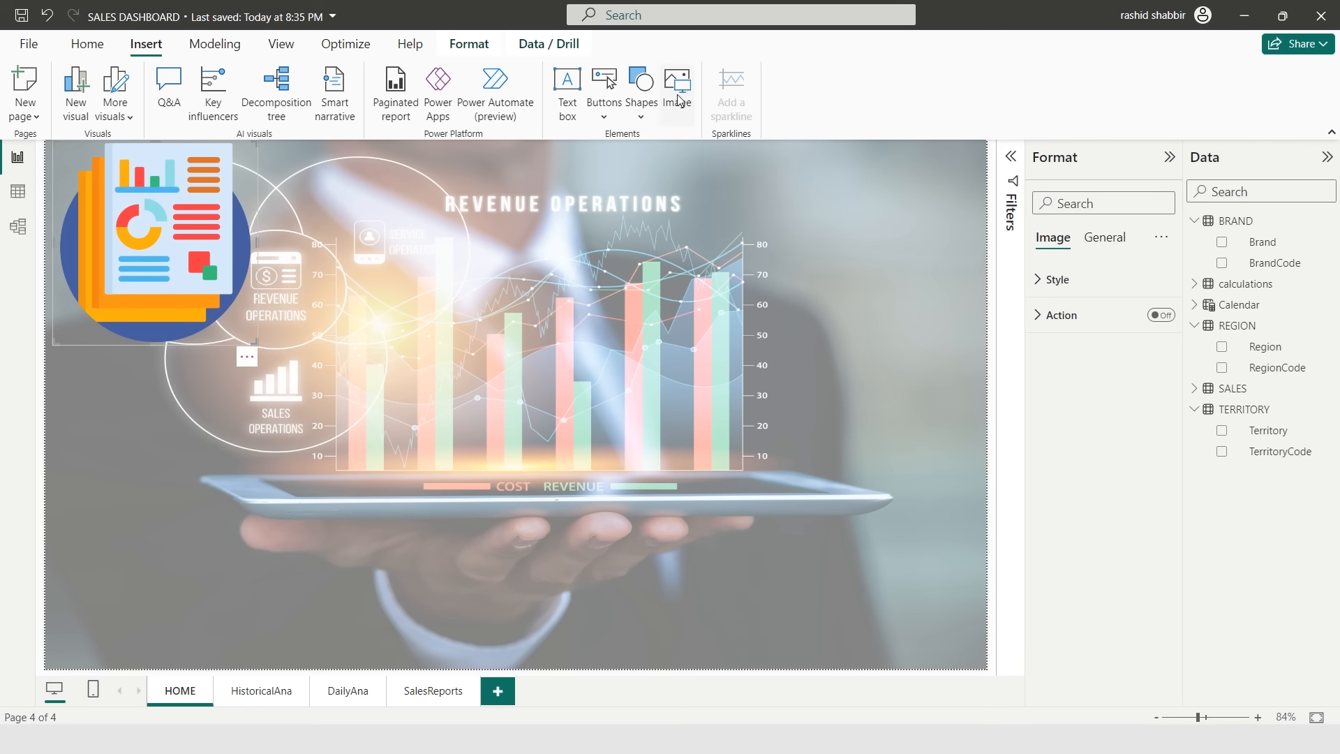
double_click(413, 161)
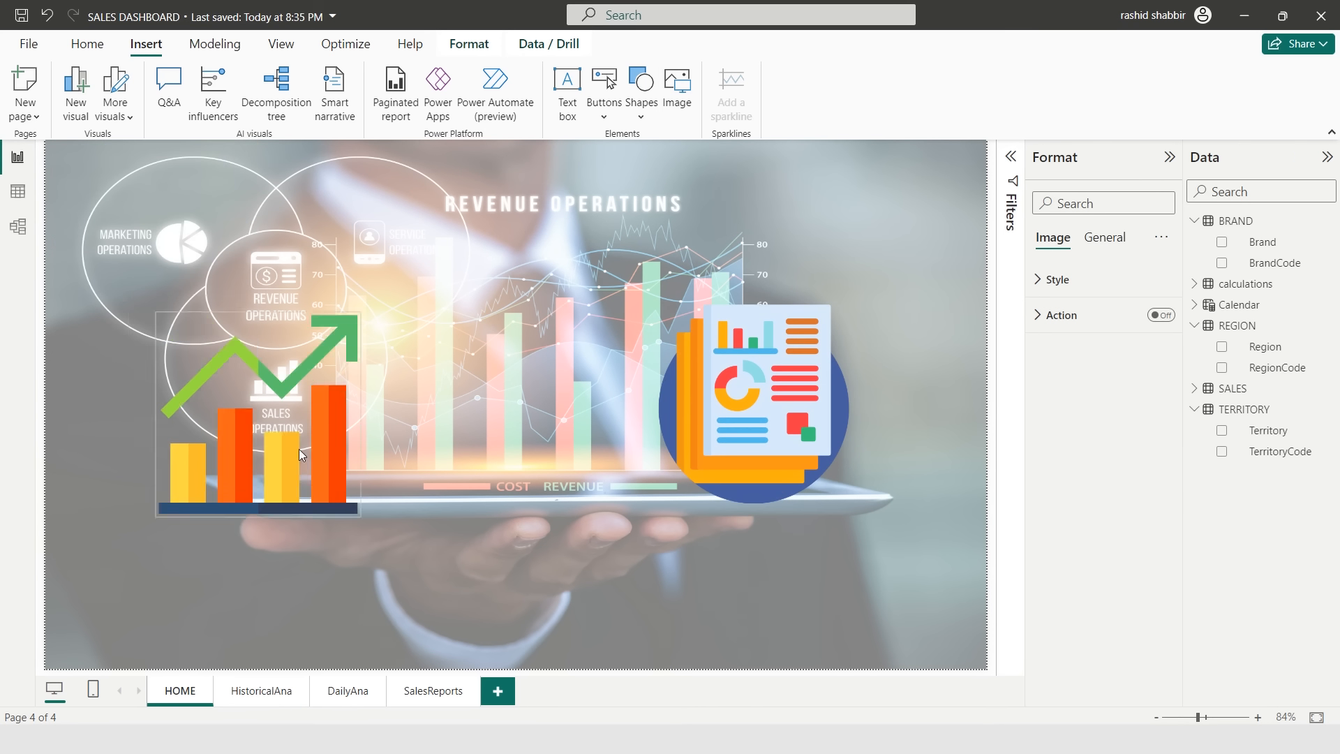
drag(299, 449, 258, 409)
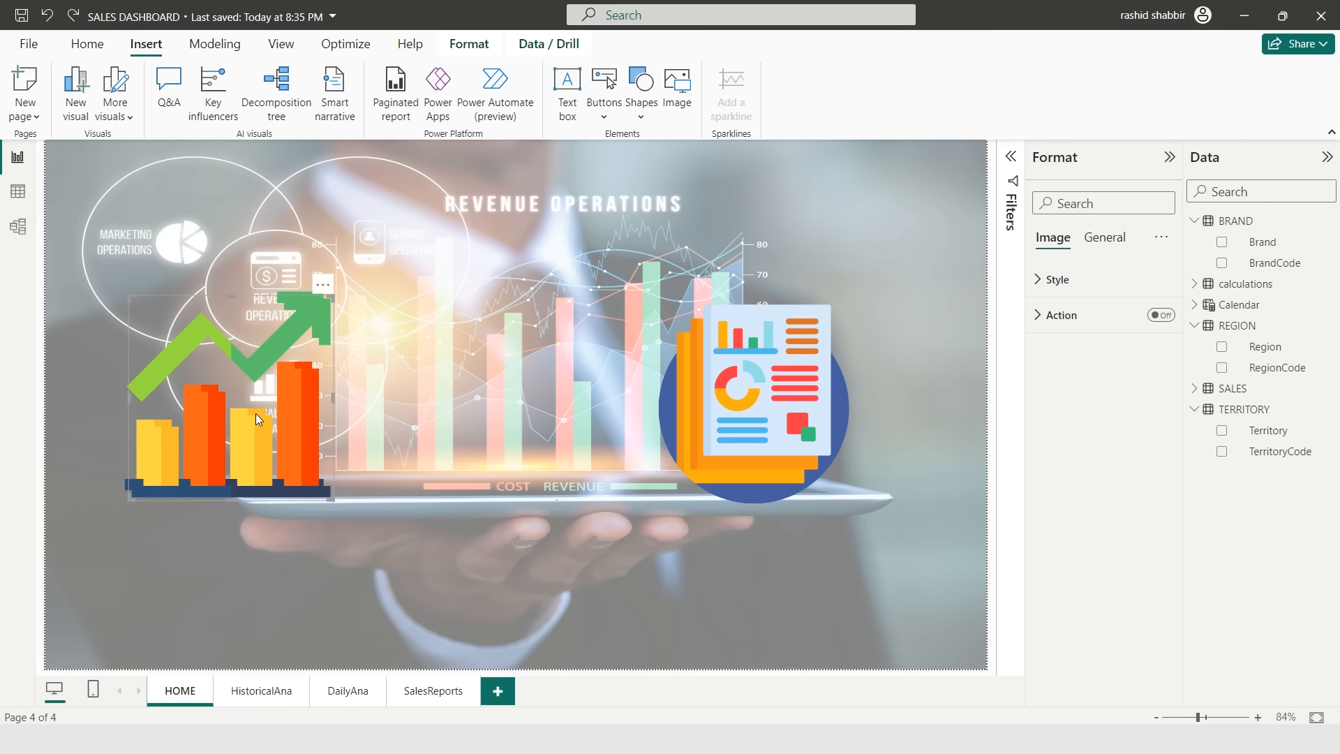
- Duplicate the trend image with copy and paste
key(ctrl+c)
key(ctrl+v)
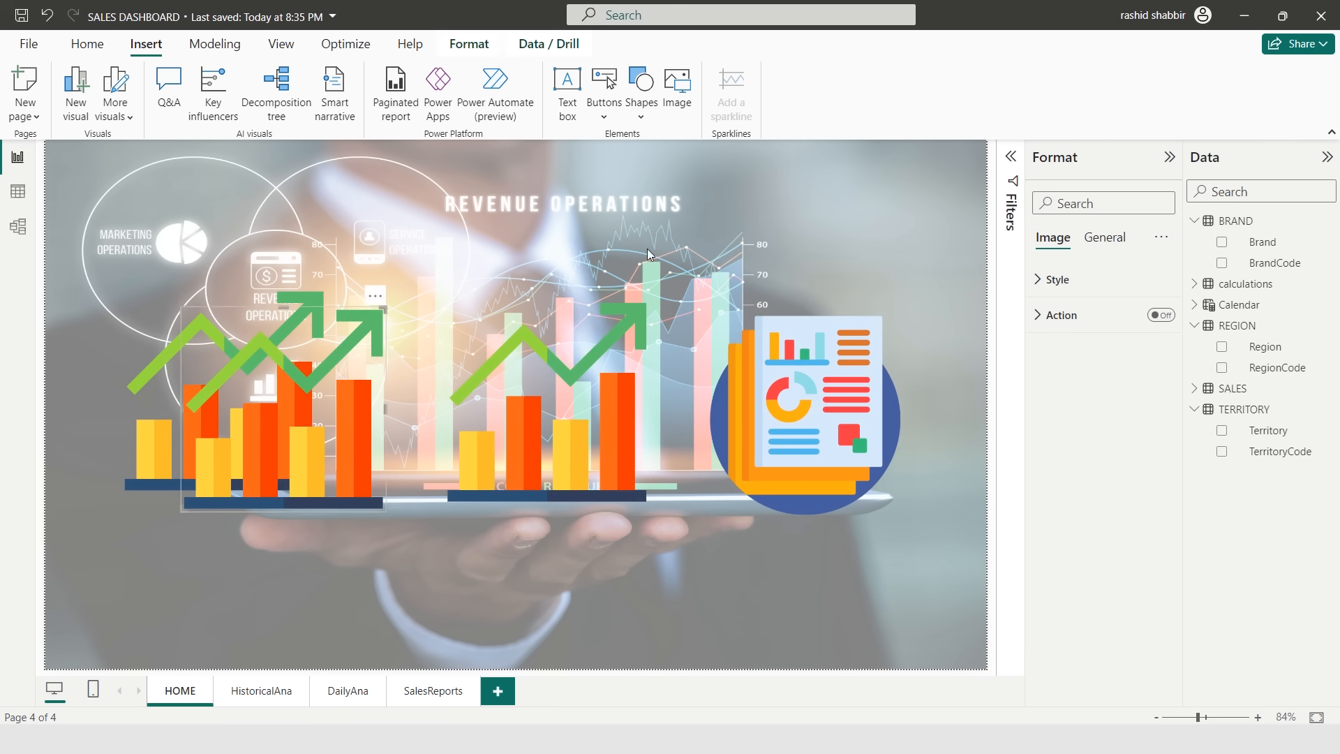
click(647, 249)
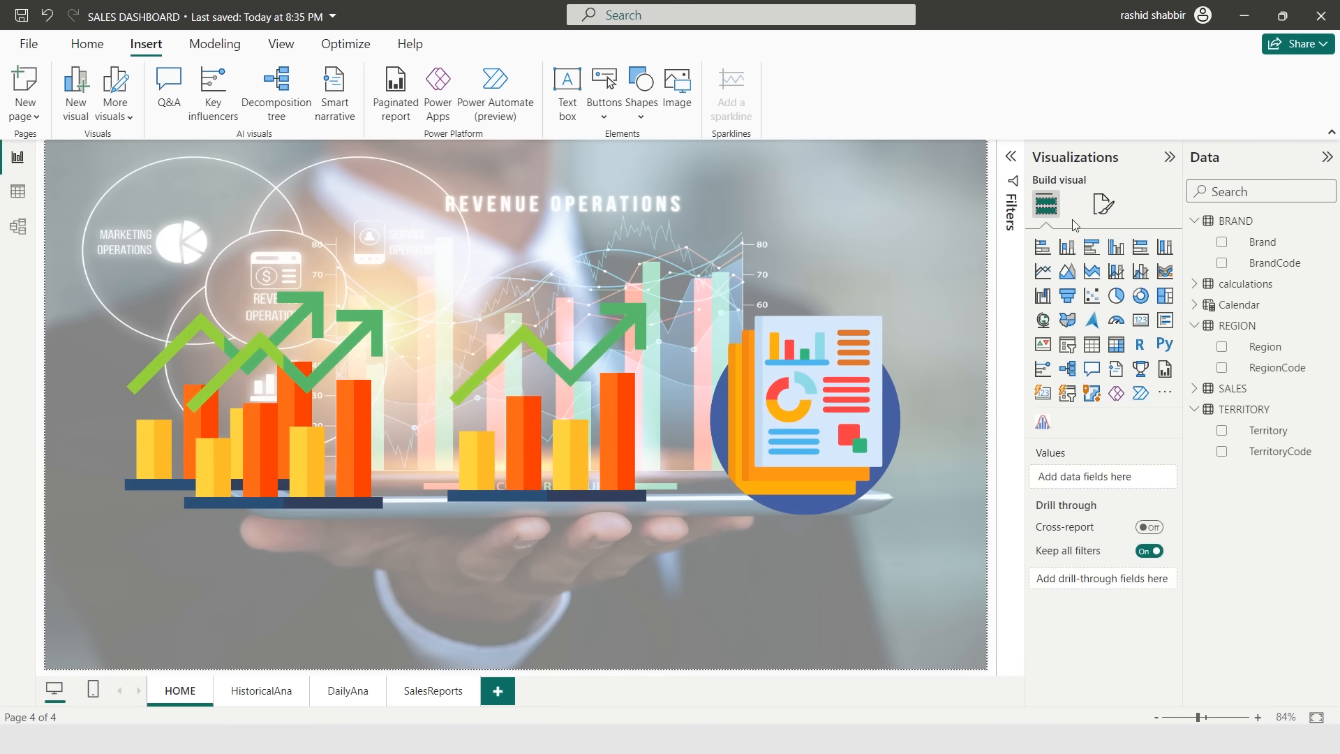
- Set the canvas background transparency to about 58% and keep the color black
click(1101, 204)
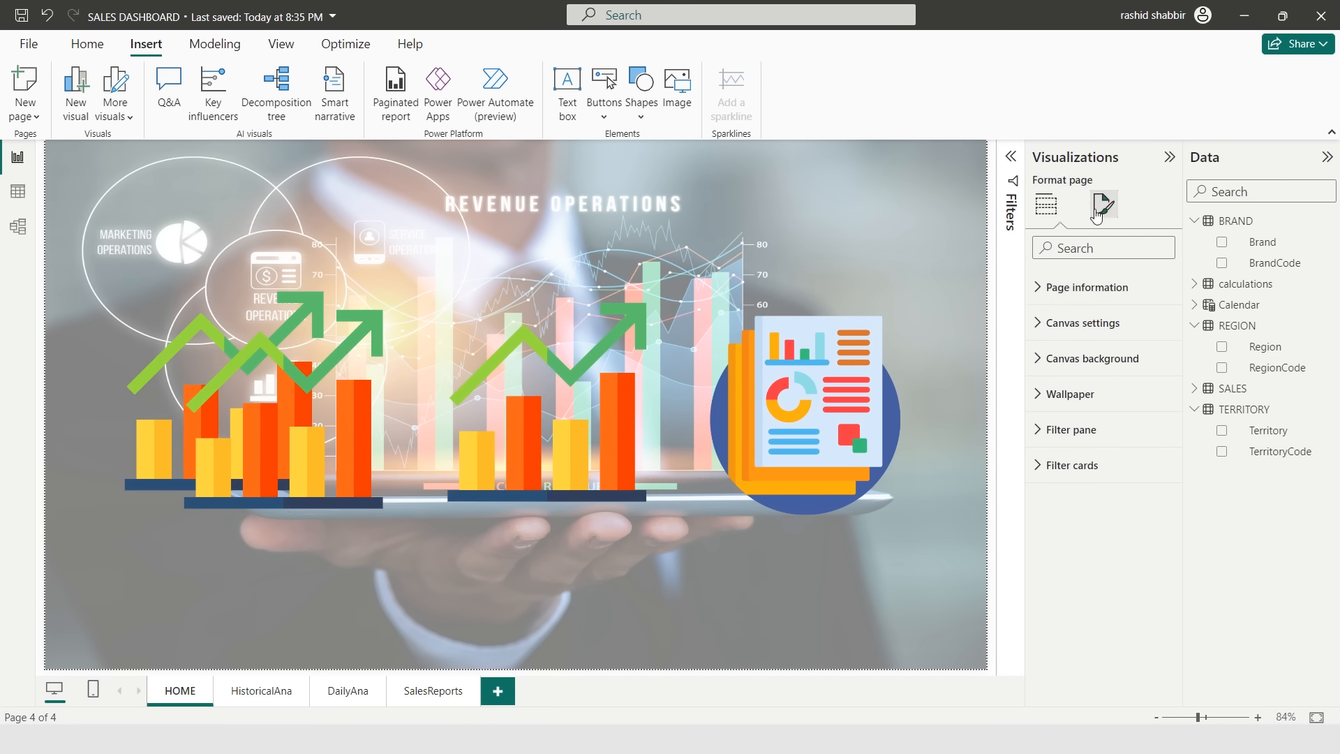
click(1054, 370)
mouse_move(1131, 564)
mouse_down()
mouse_move(1105, 564)
mouse_move(1134, 563)
mouse_up()
click(1075, 418)
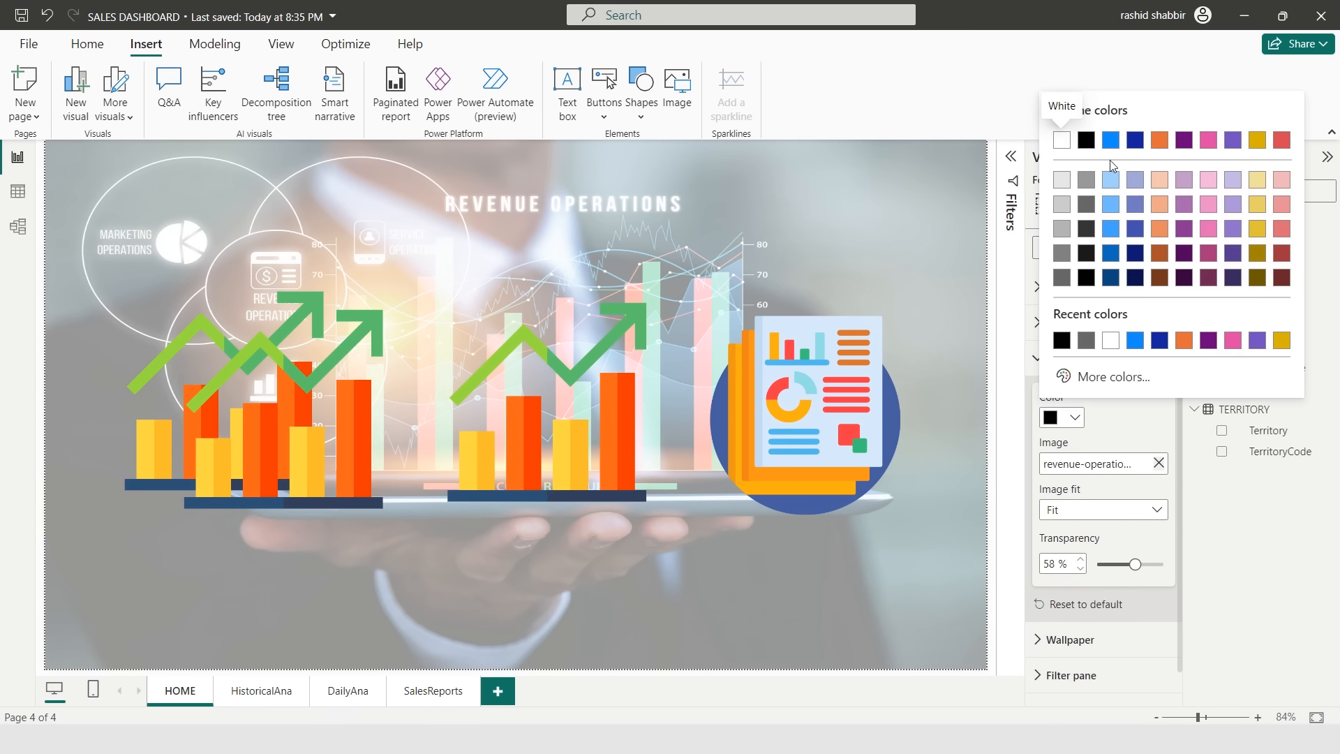
click(1086, 143)
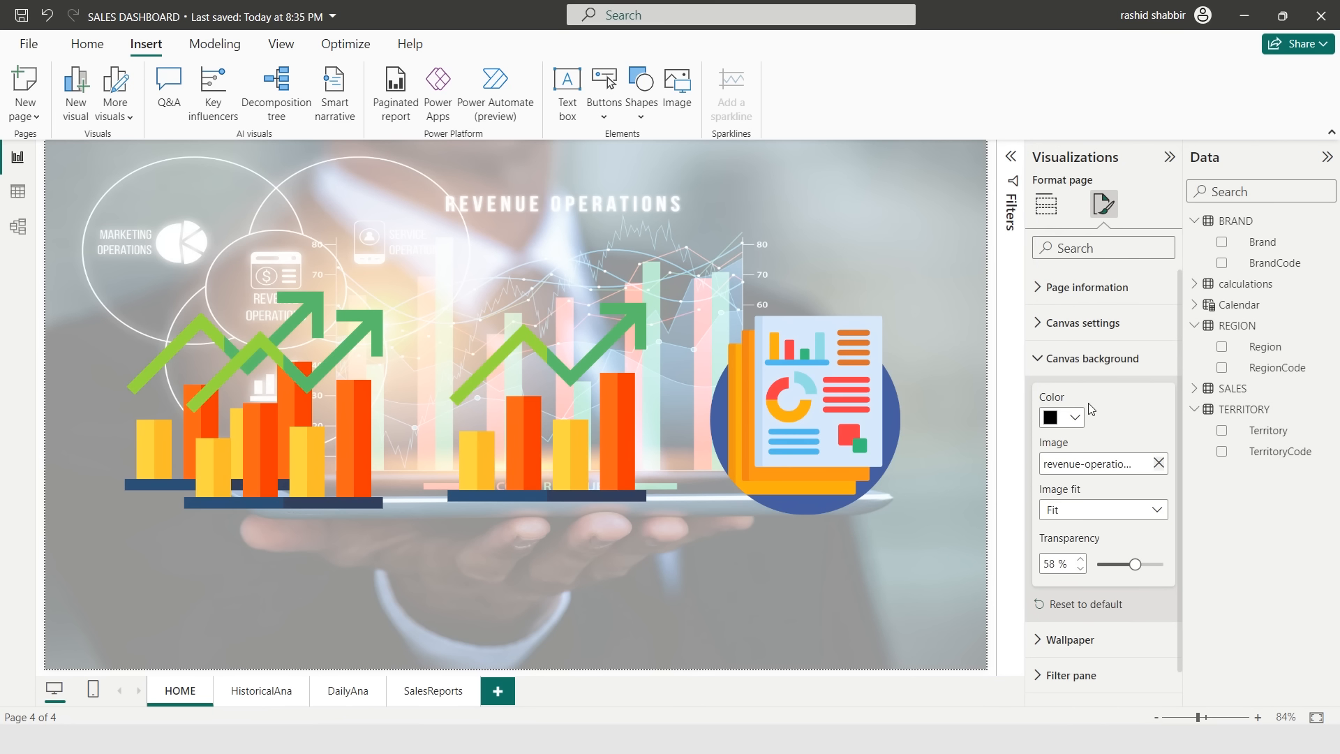
- Delete the extra trend image and arrange the two trend images and report image in a row
mouse_move(326, 438)
mouse_down()
mouse_move(338, 471)
mouse_move(321, 447)
mouse_up()
key(Delete)
drag(549, 443, 541, 436)
drag(777, 444, 783, 426)
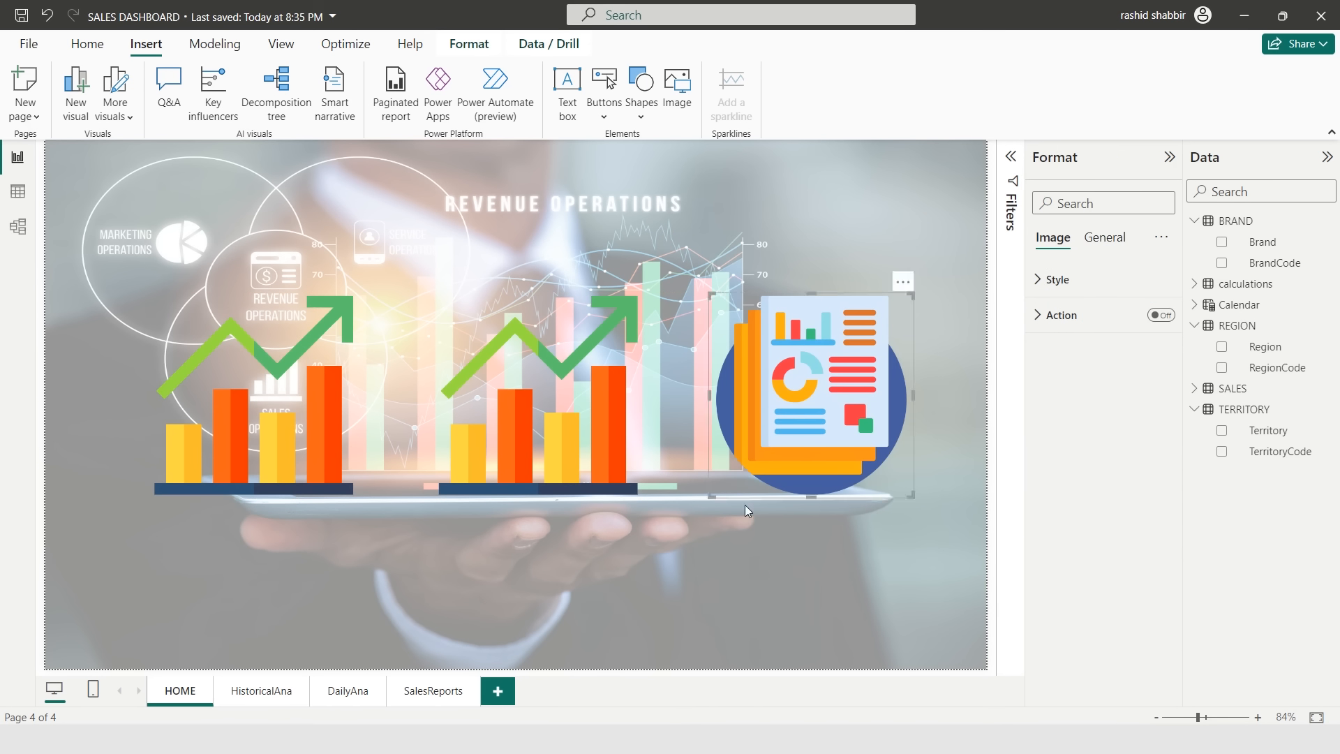
click(743, 504)
- Set the canvas background transparency to 90%
click(1092, 358)
drag(1140, 565, 1157, 567)
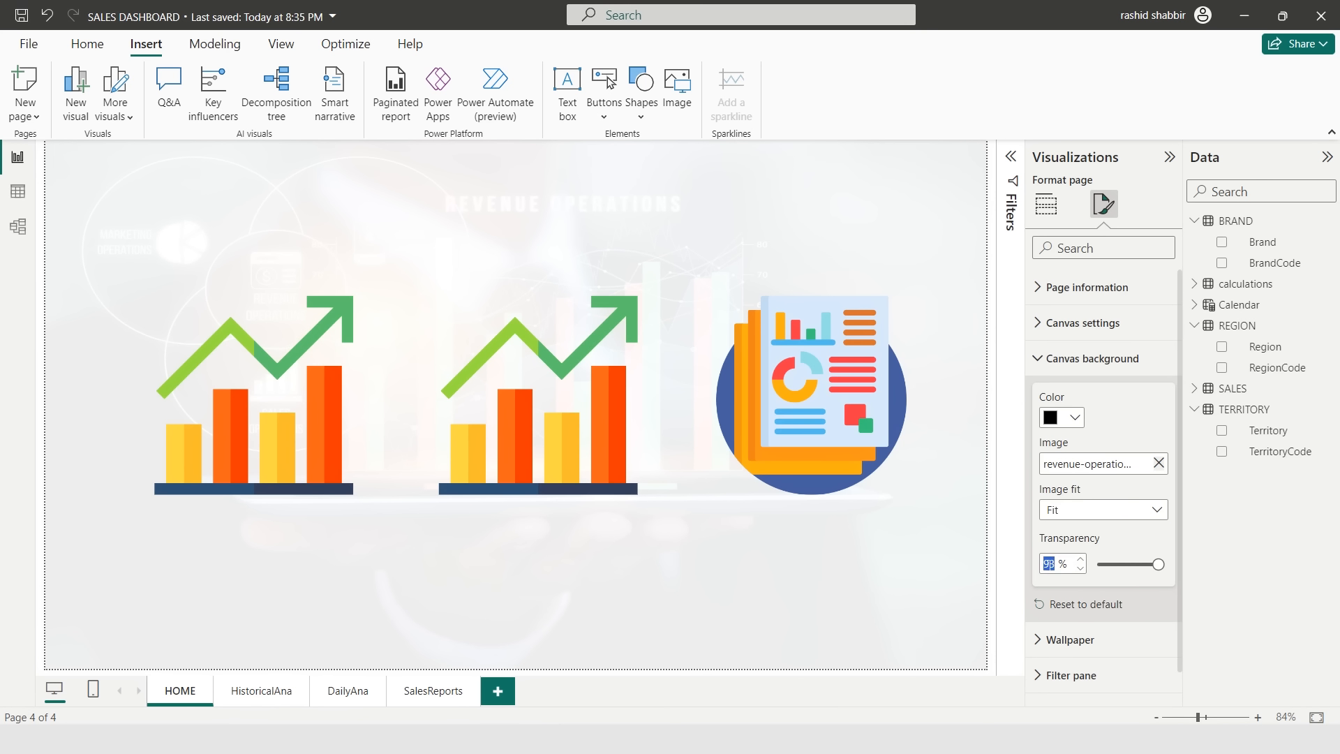
text(90)
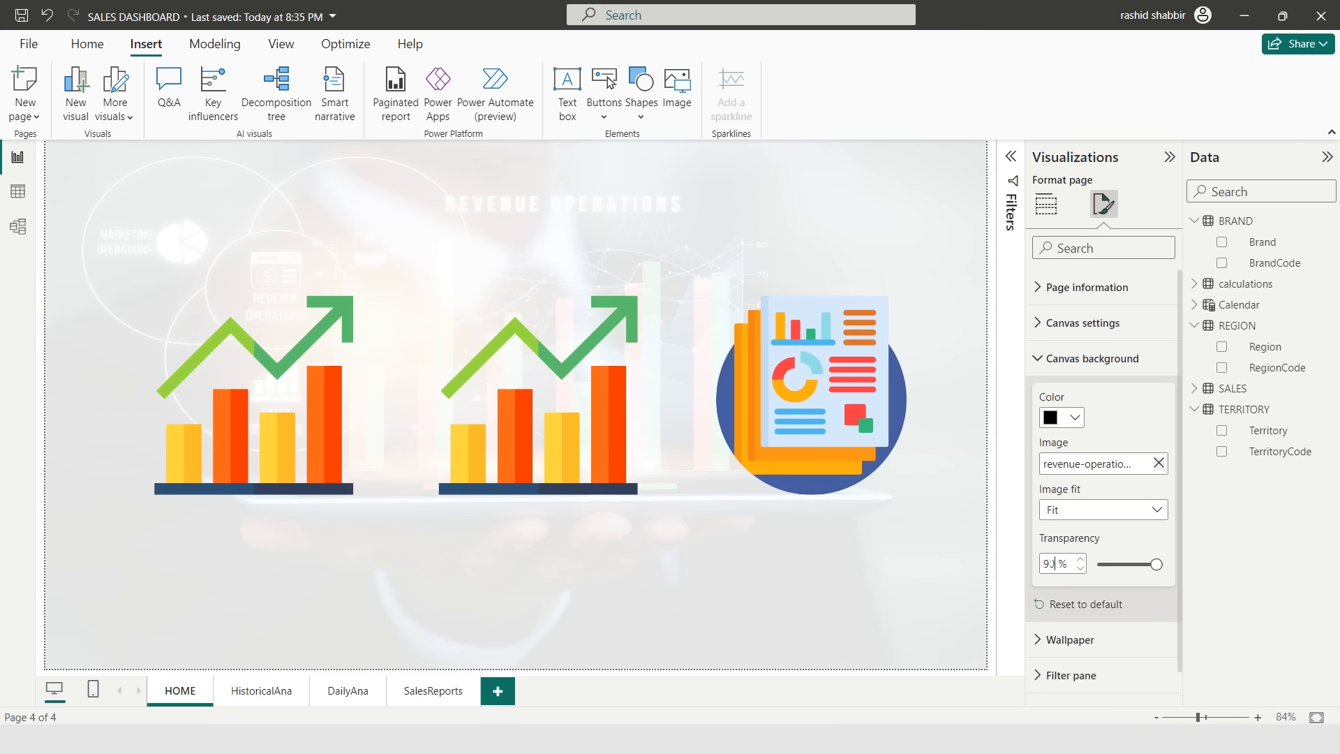
click(478, 574)
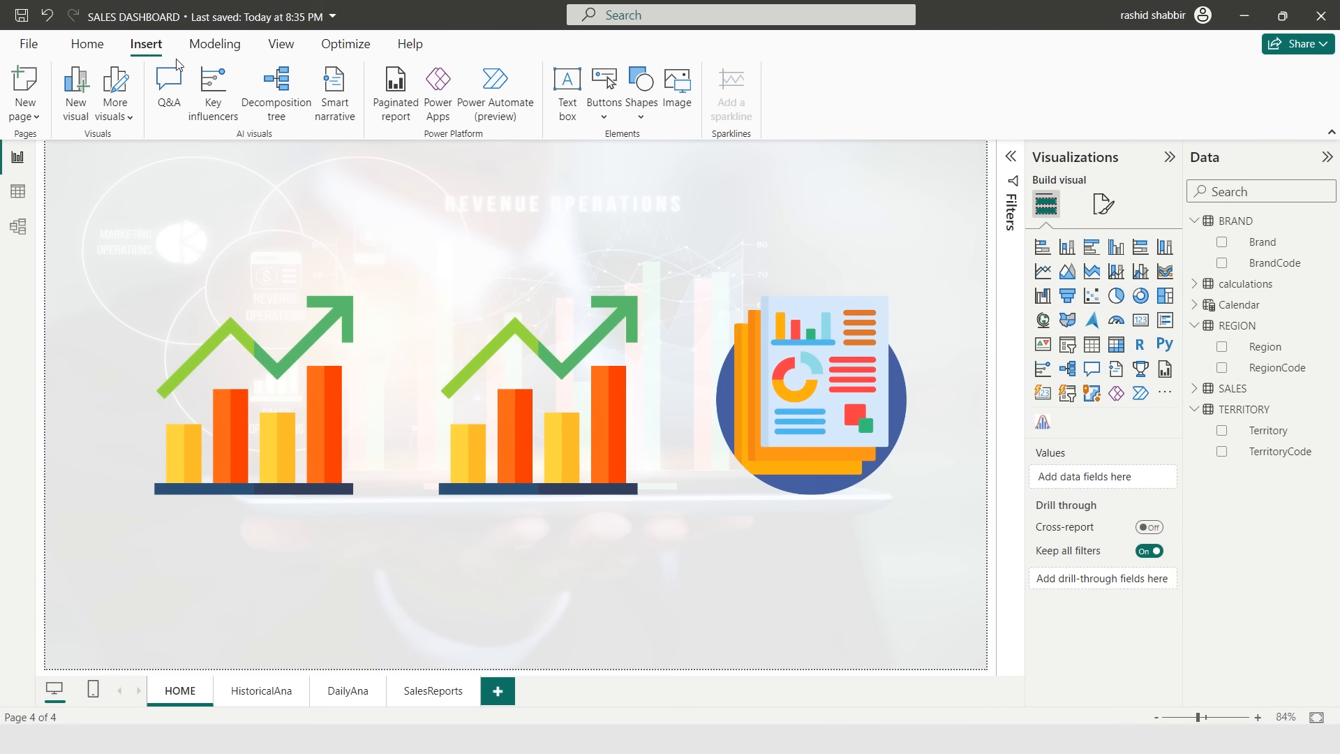
- Add a text box reading Historical Trend
click(571, 102)
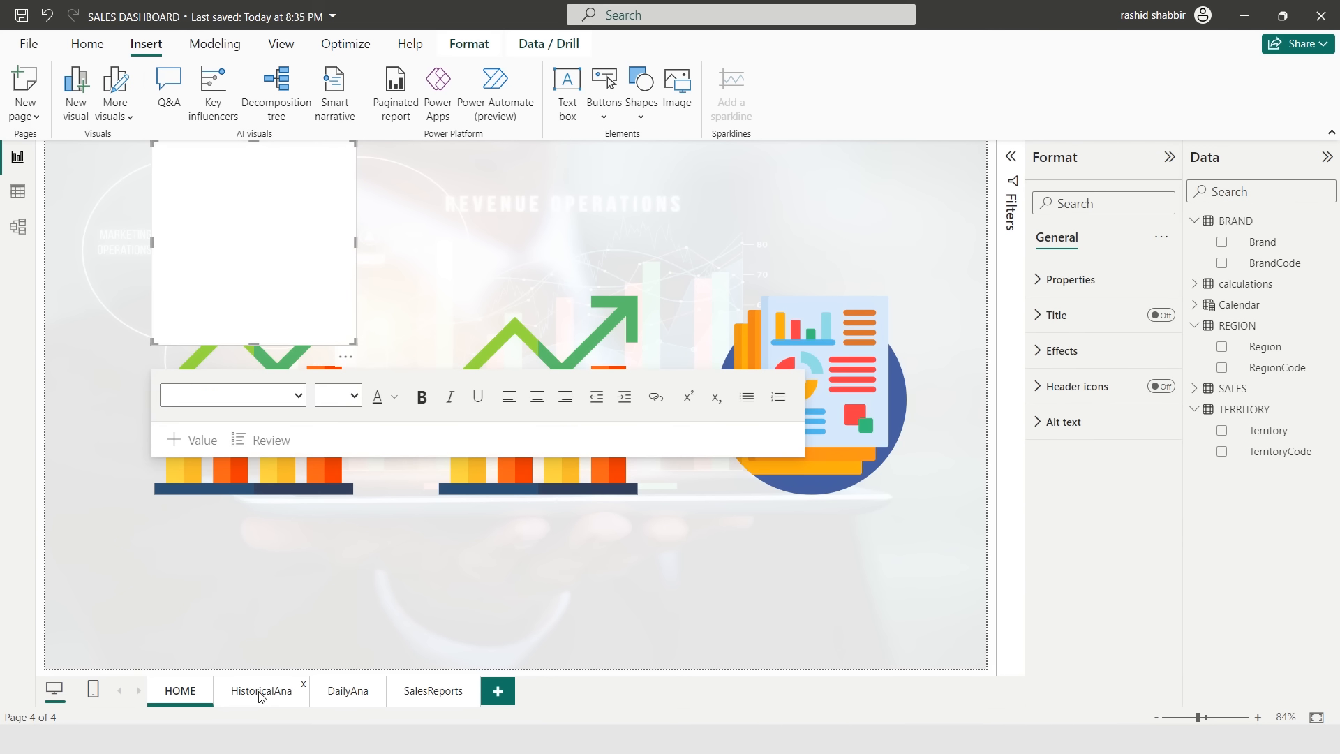
click(242, 196)
text(Historical Trend)
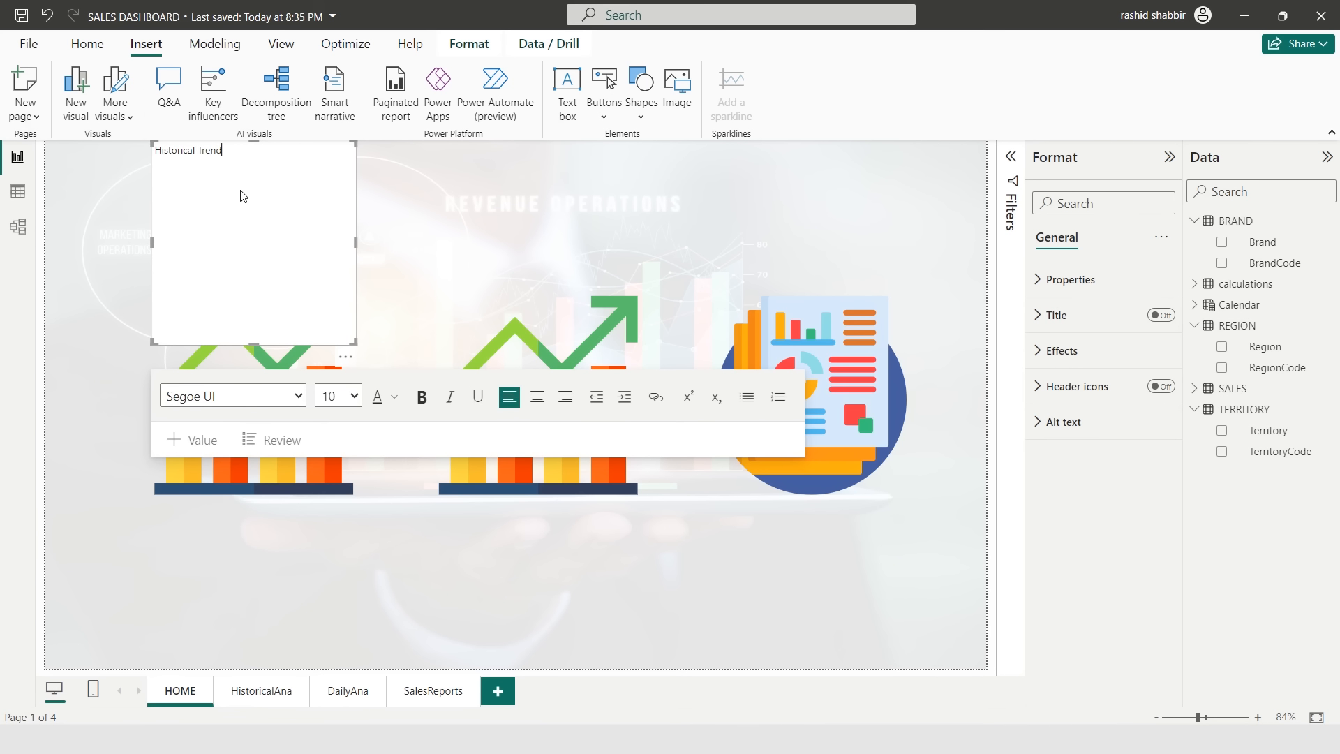
- Format the Historical Trend text as Arial, size 24, bold, and place it under the first trend image
key(ctrl+a)
click(286, 222)
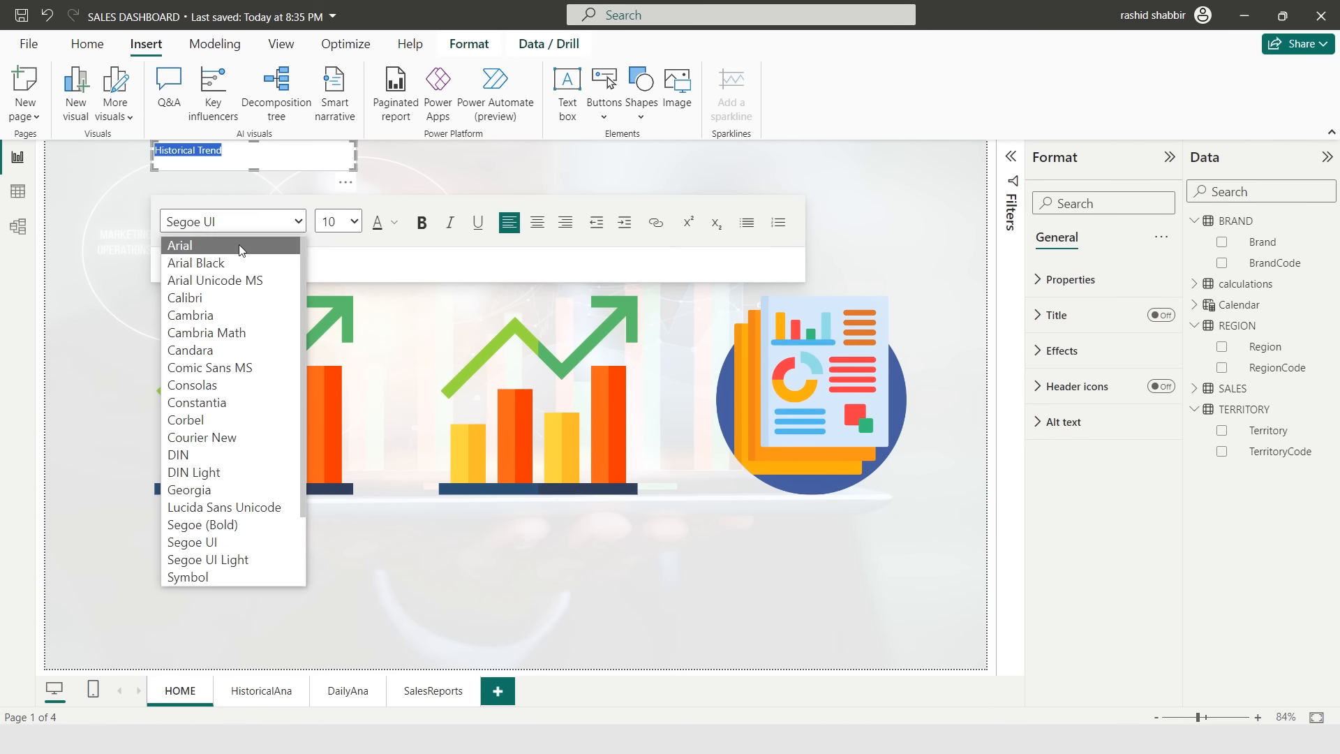
click(213, 245)
click(348, 227)
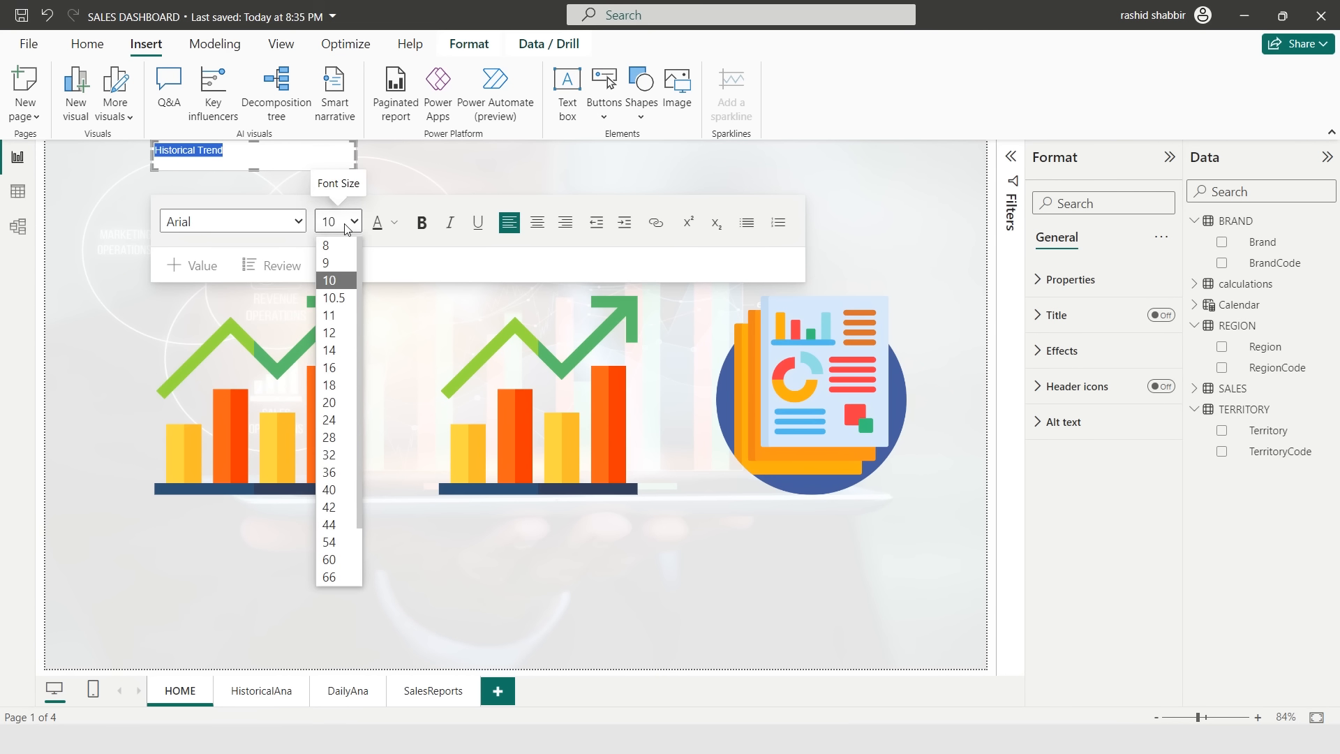
text(24)
key(Return)
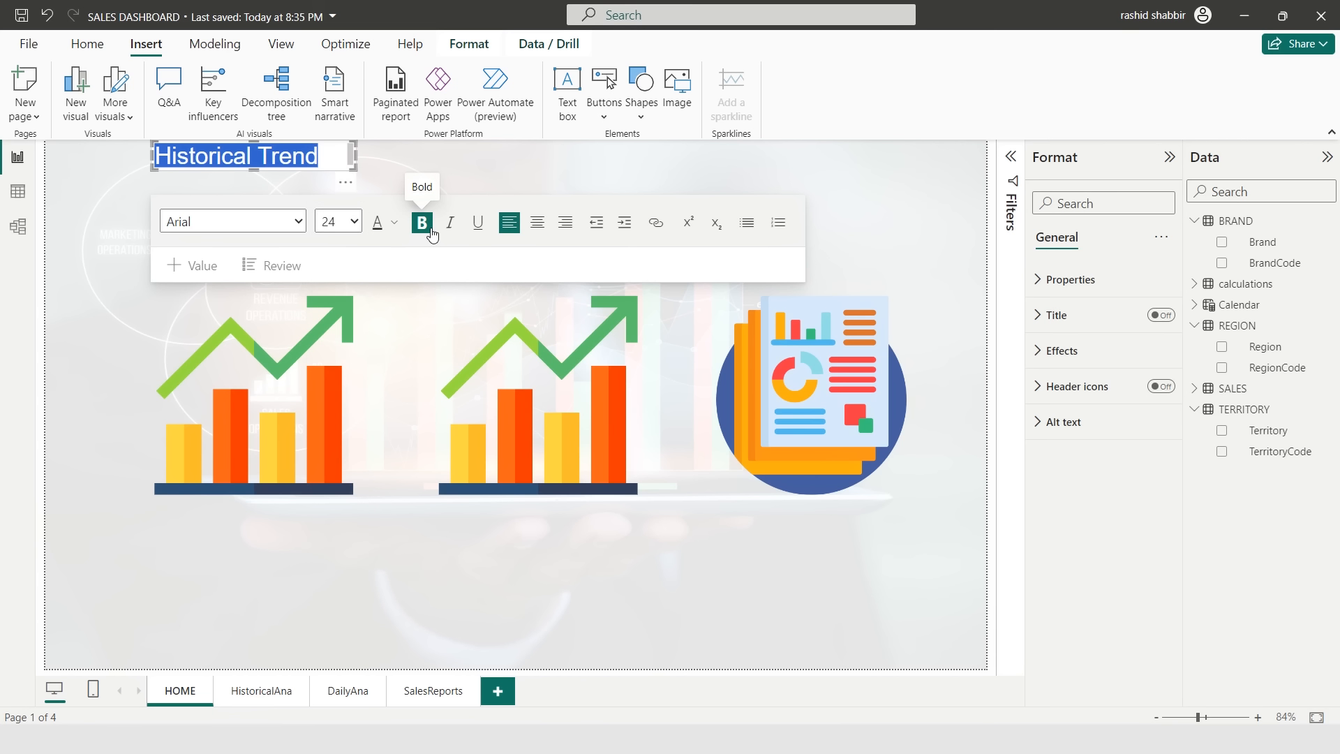
click(421, 223)
drag(342, 146, 617, 506)
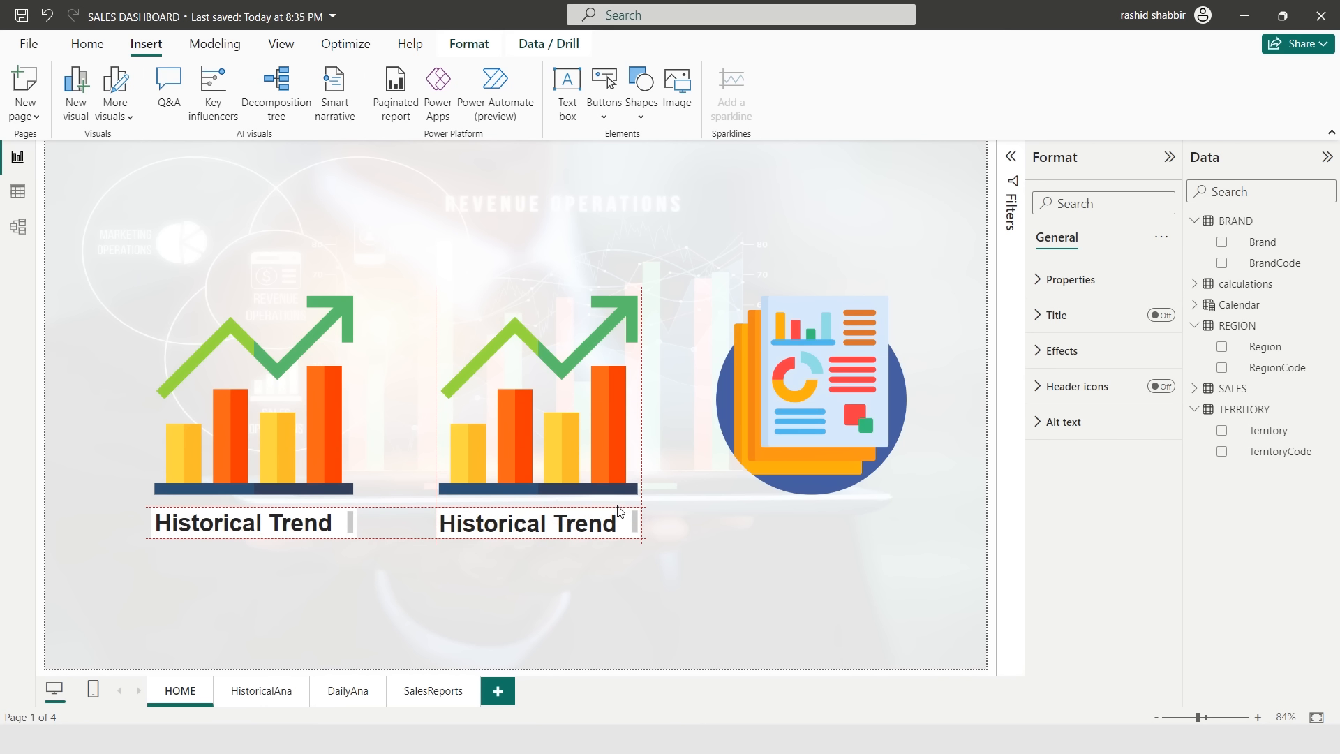
- Change the copied text box under the second trend image to Day Trend and center it
double_click(488, 523)
text(Day)
triple_click(542, 521)
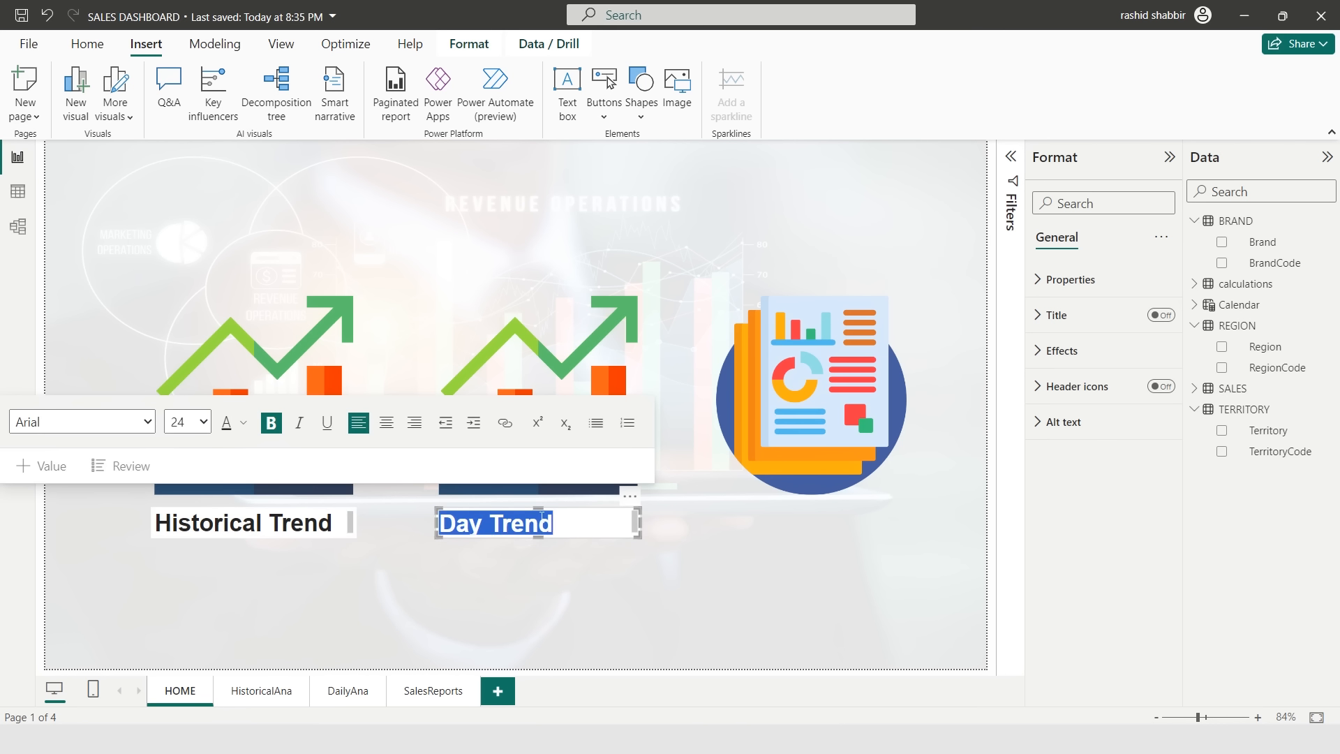
click(386, 423)
- Duplicate the text box under the report image and change its text to Sales Reports
click(460, 538)
key(ctrl+c)
key(ctrl+v)
drag(478, 545, 739, 533)
drag(867, 524, 749, 569)
text(S)
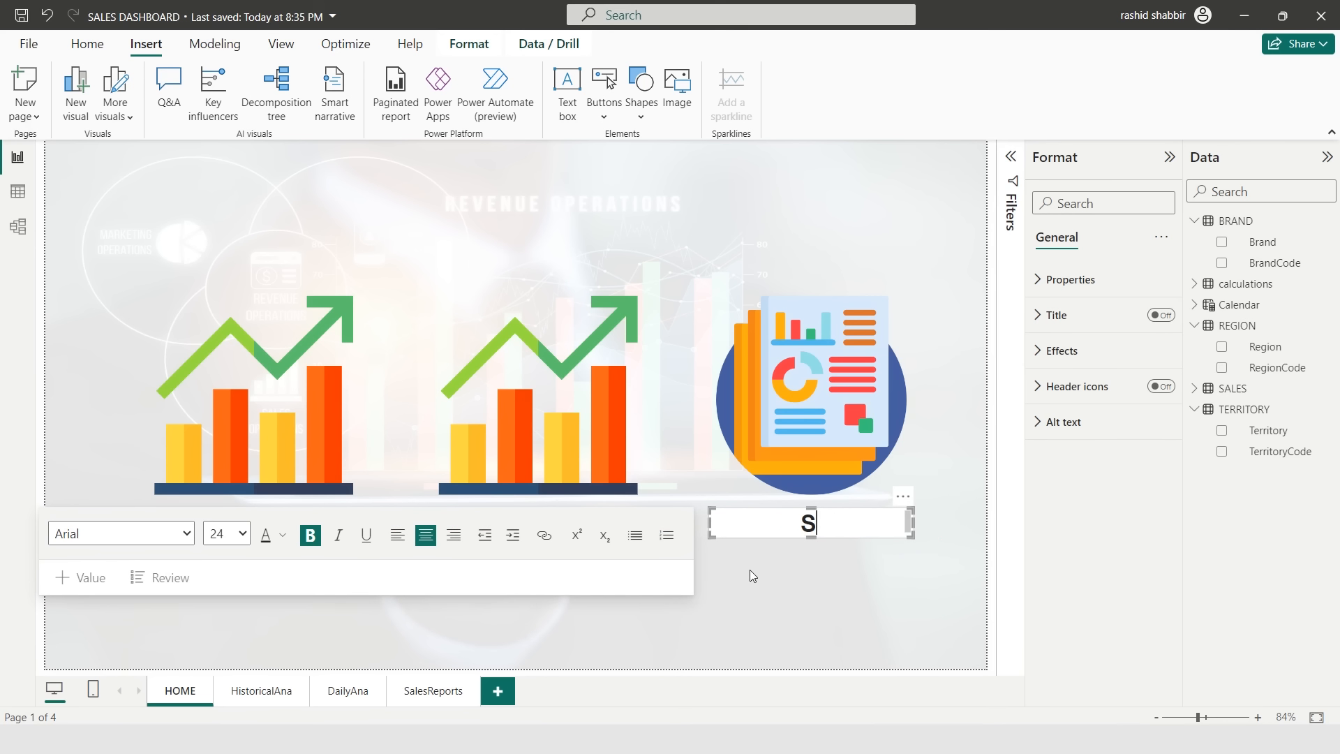
text(ales Reports)
- Turn on a shadow effect for the first trend image
click(303, 412)
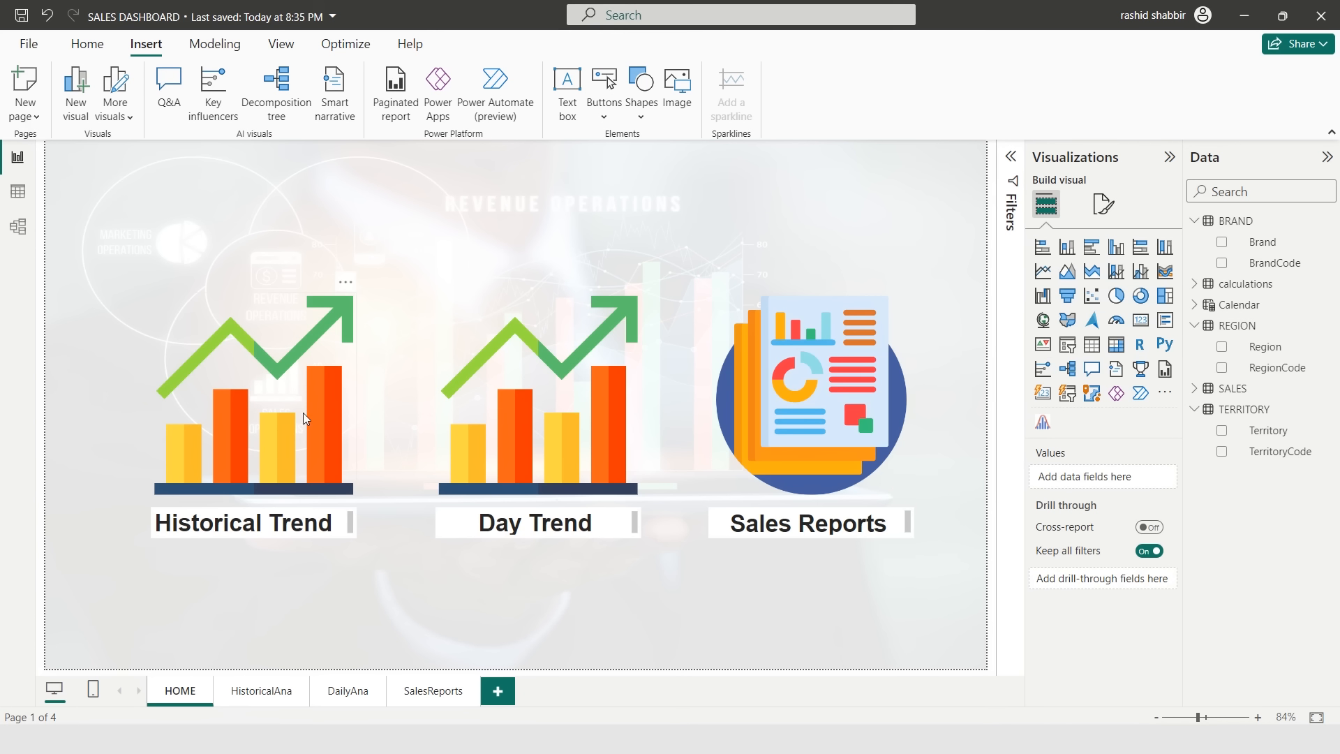
click(312, 404)
click(1104, 240)
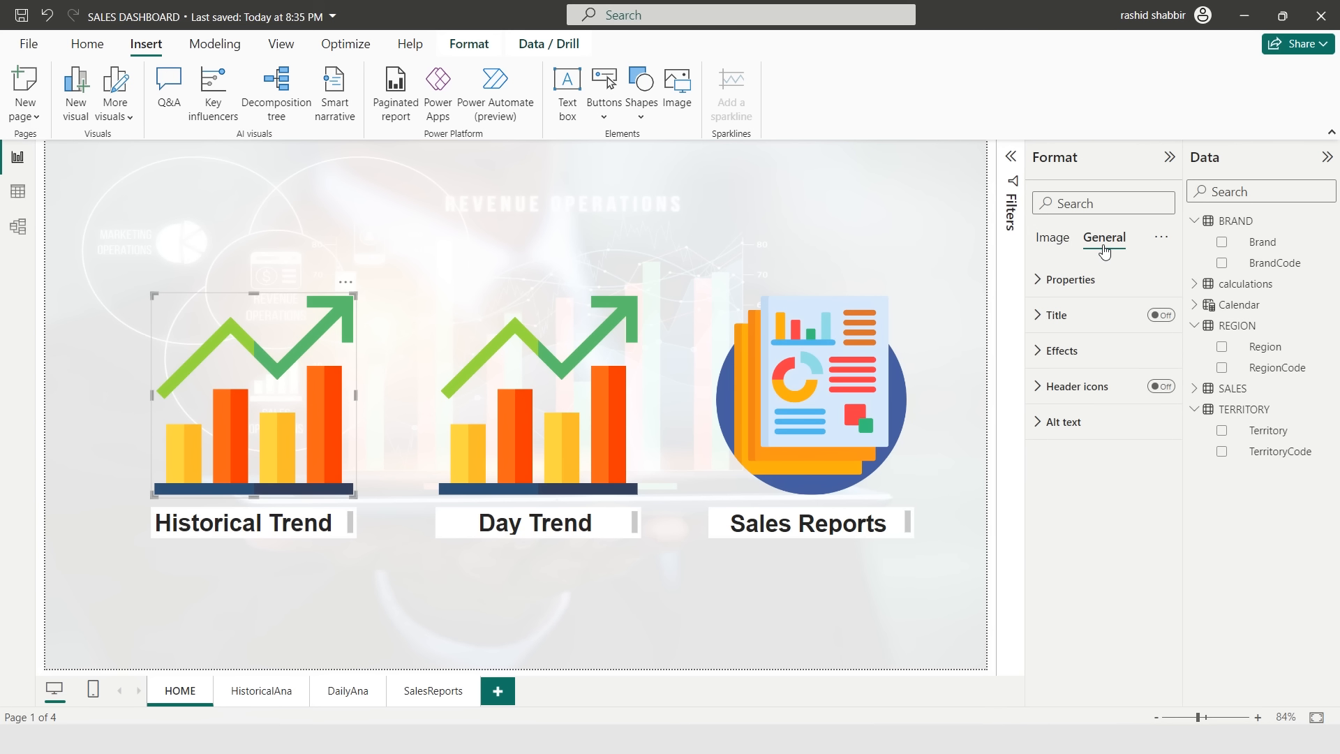
click(1044, 350)
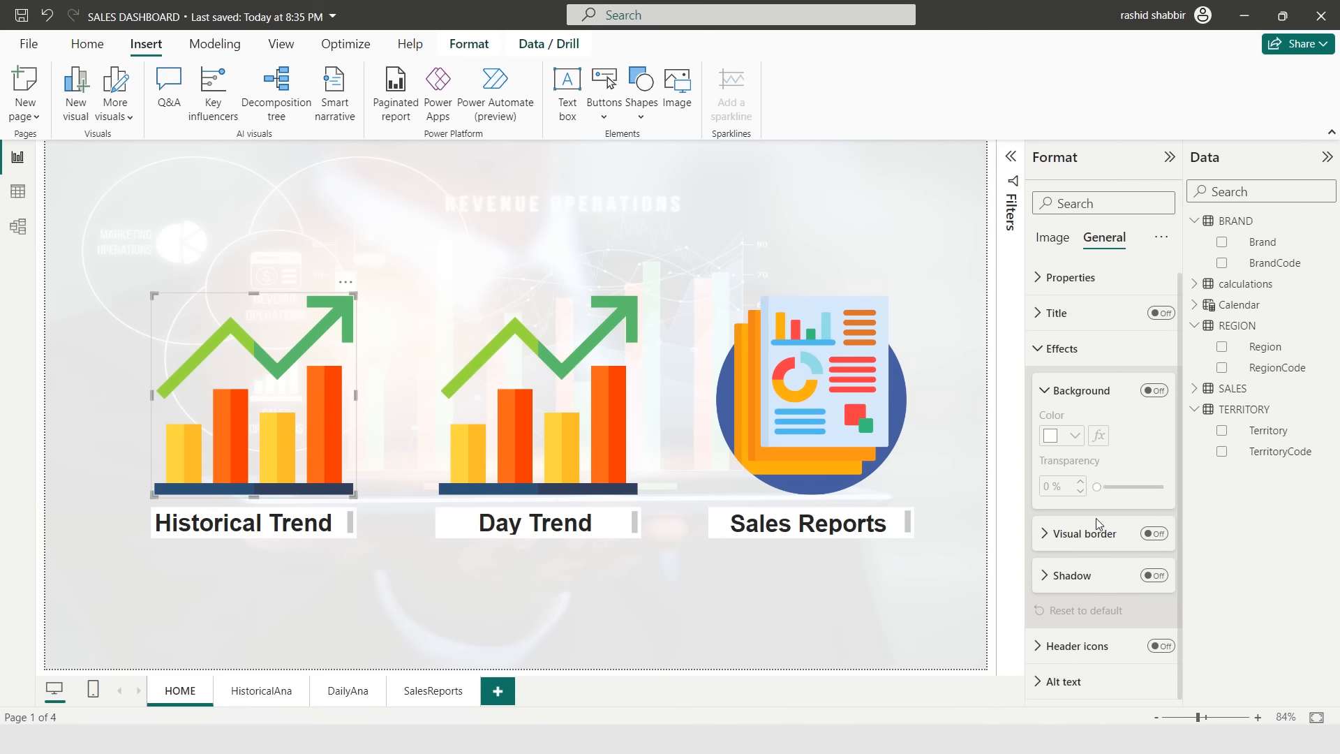
click(1154, 576)
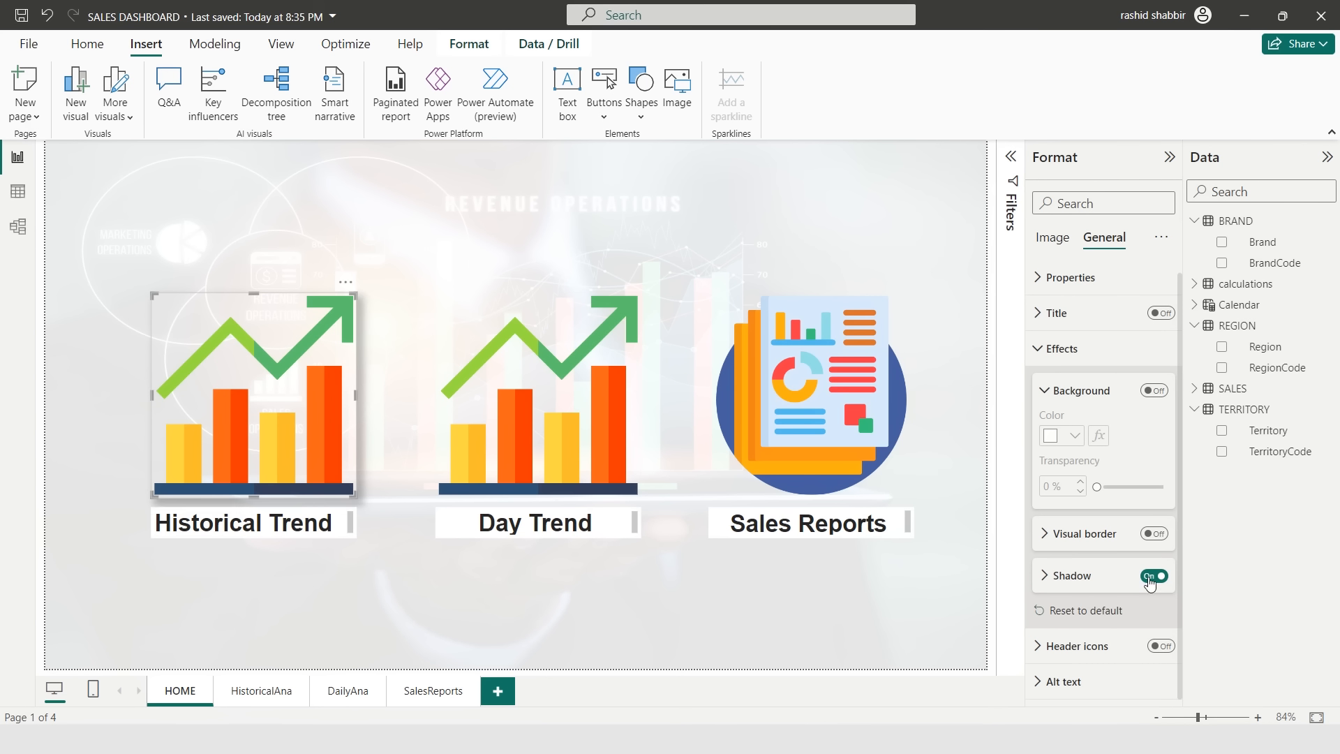
- Turn on a shadow effect for the Day Trend image
click(604, 441)
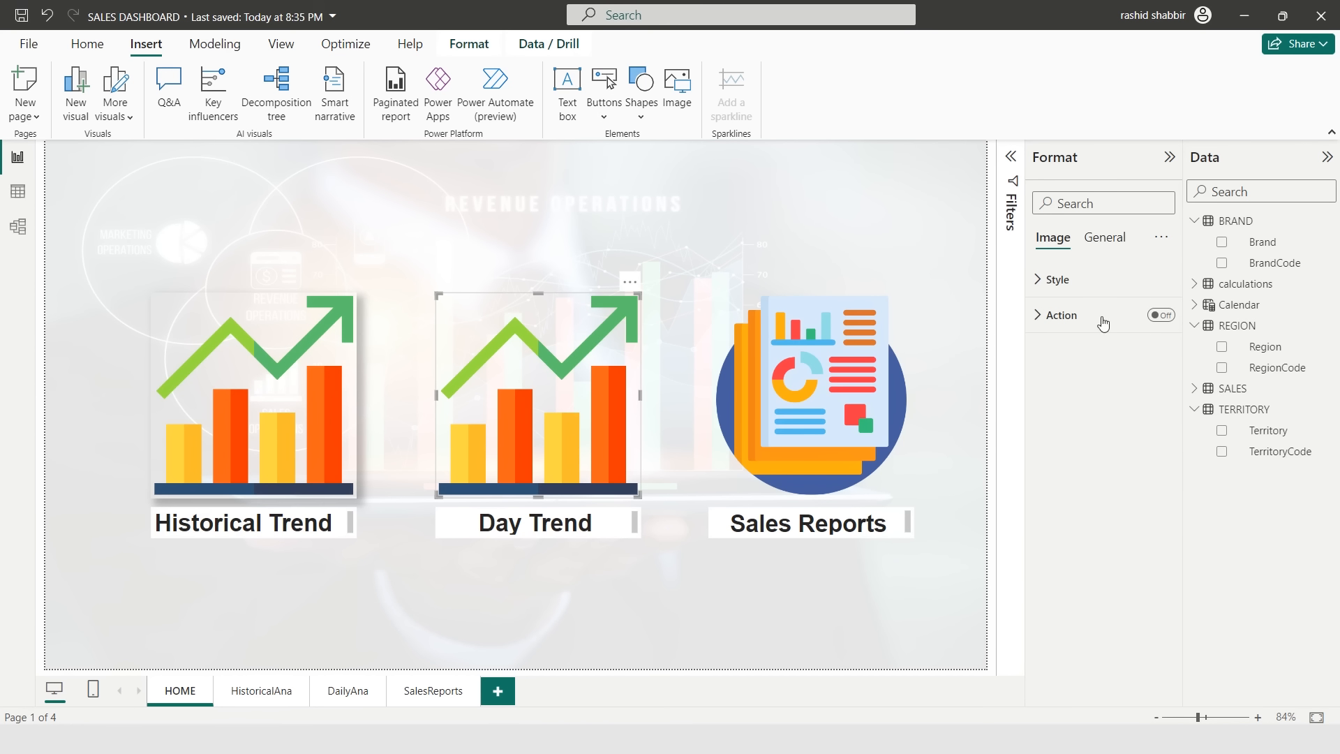
click(1105, 238)
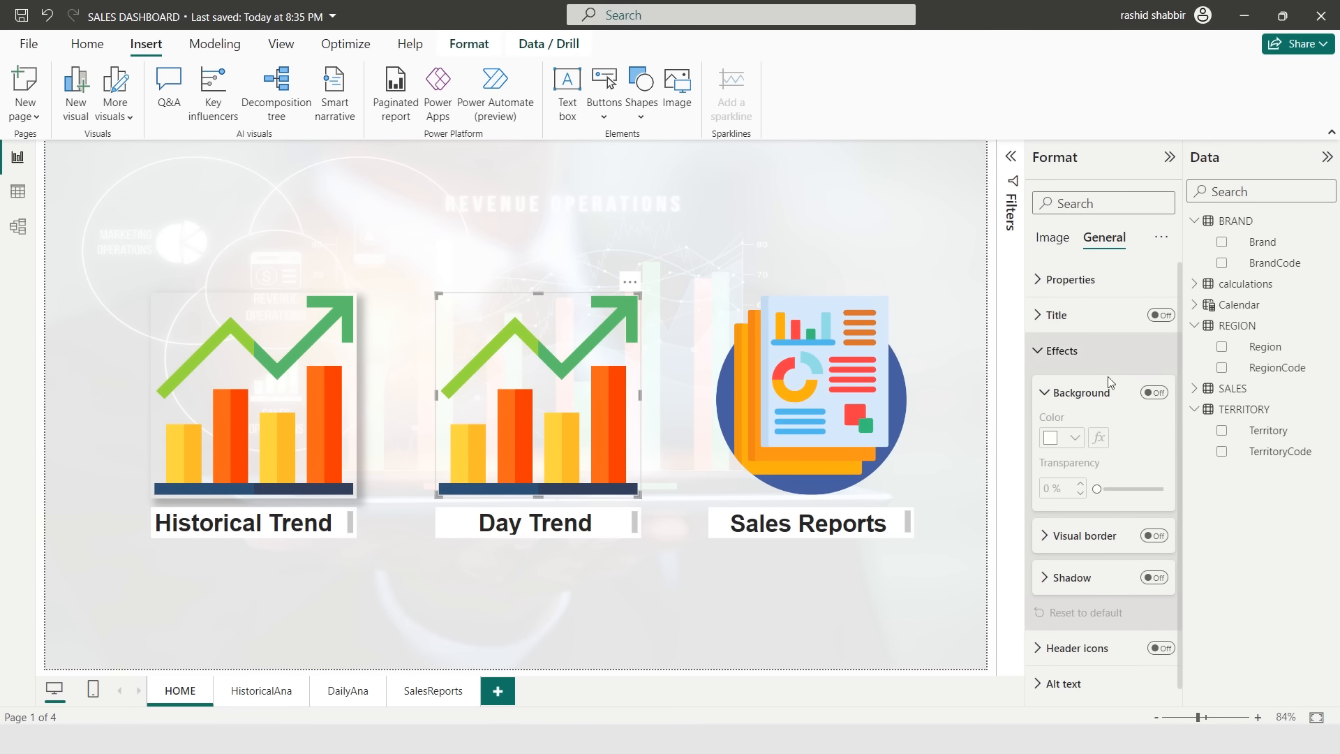
click(1043, 579)
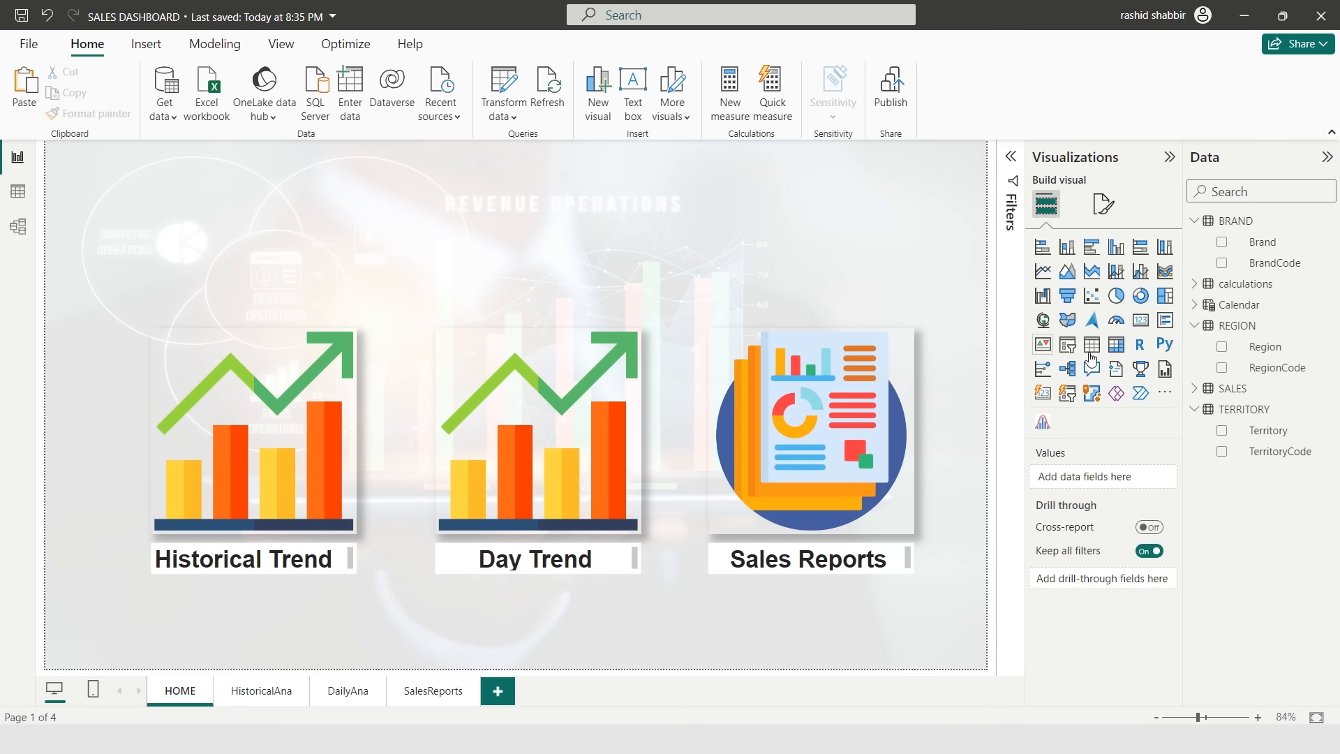
- Add a card visual showing the # Regions measure in the top-left corner and open its format settings
click(1140, 320)
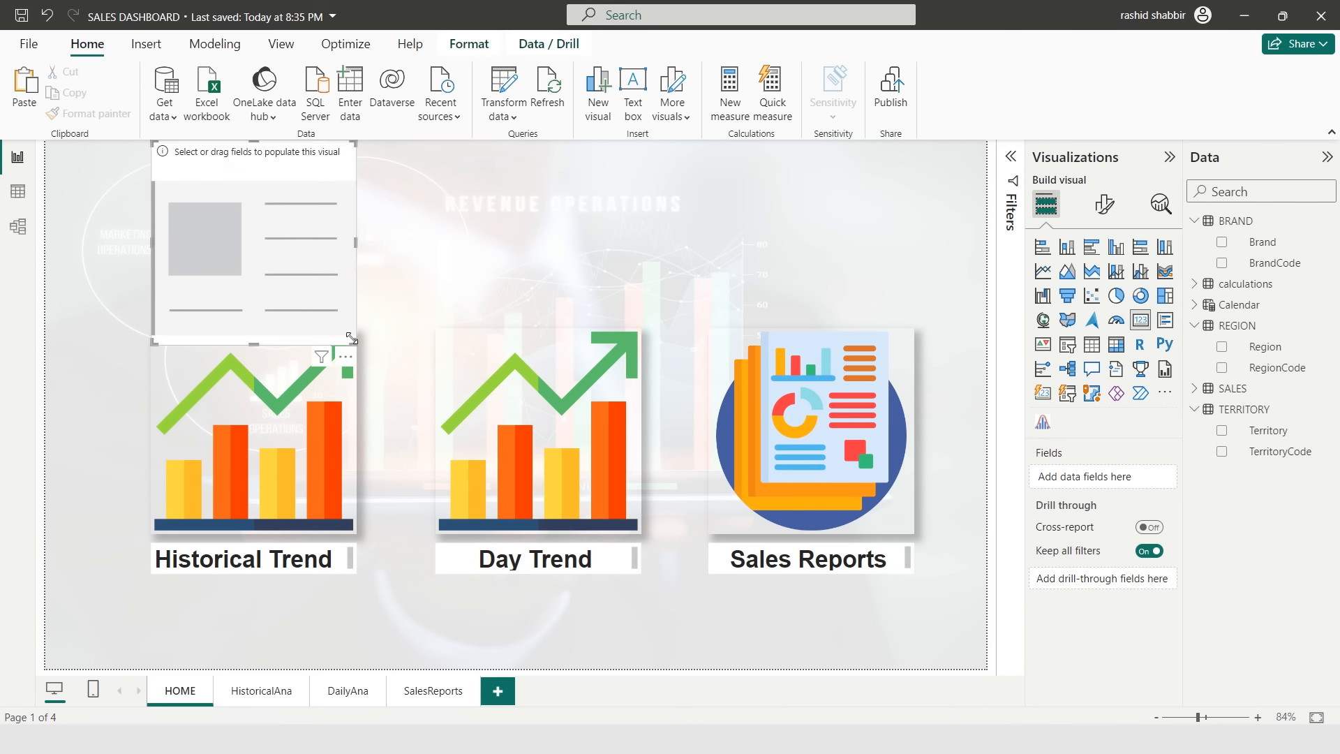
click(1194, 222)
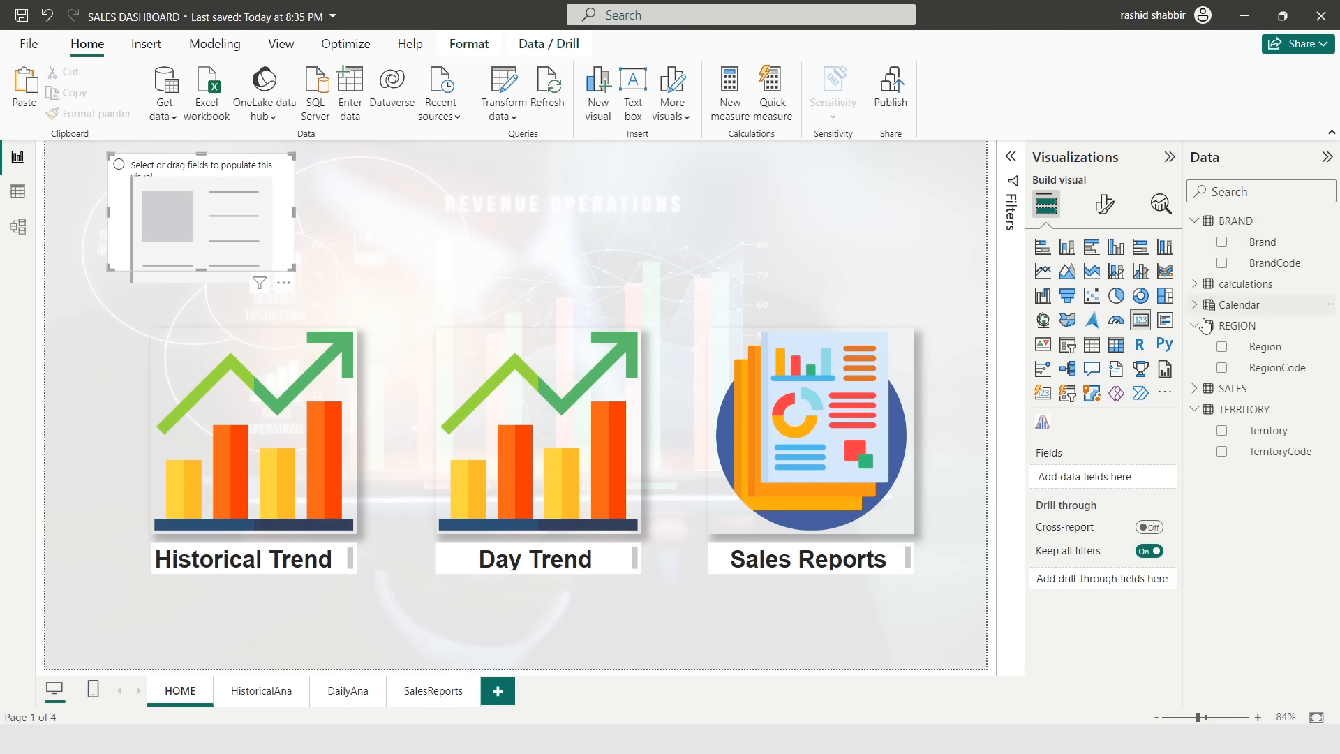
click(1194, 325)
click(1194, 325)
click(1194, 242)
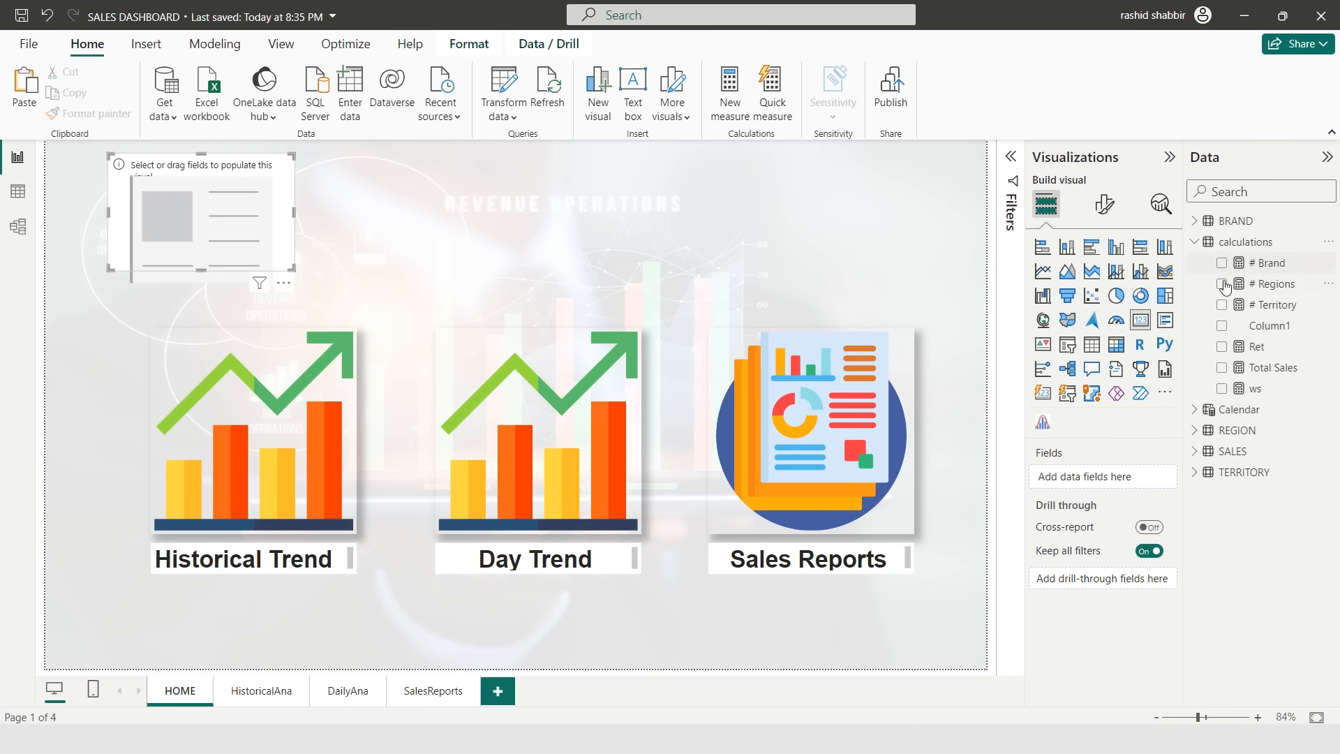
click(1221, 283)
click(1104, 204)
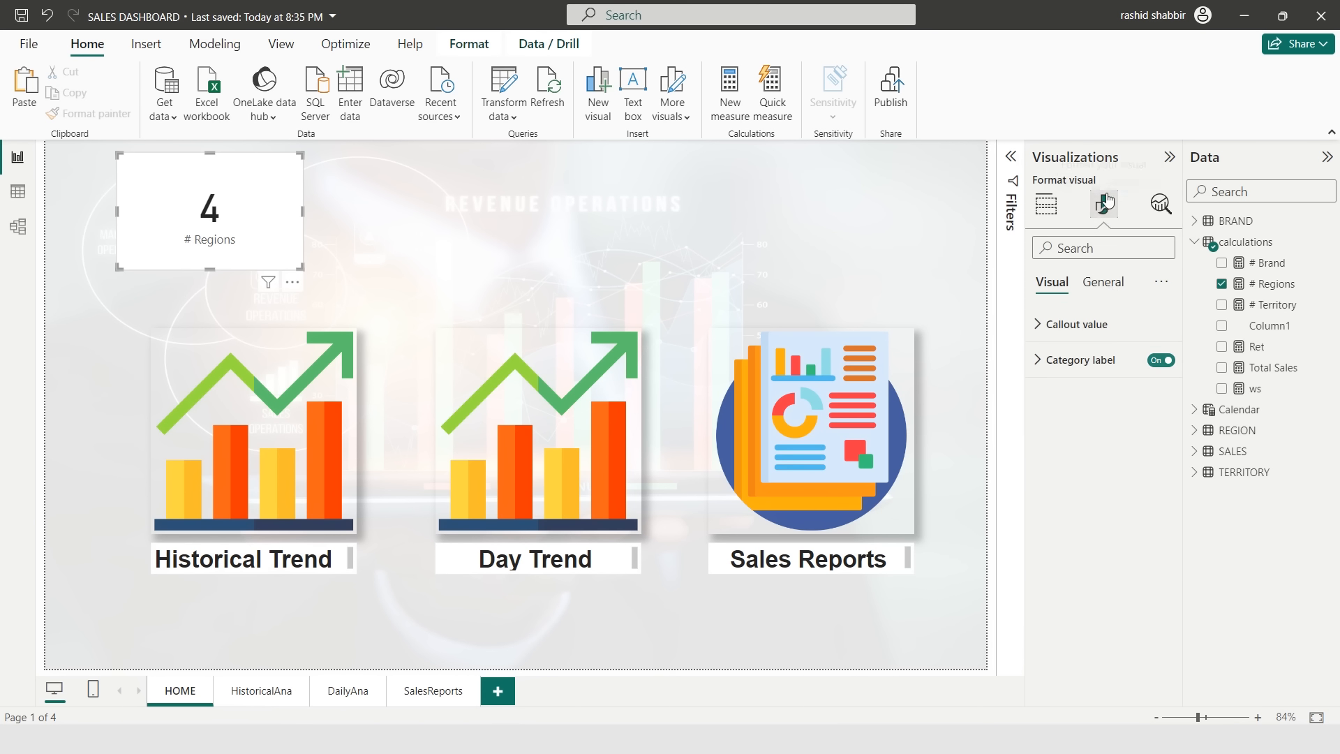
- Turn on the shadow effect for the # Regions card
click(1110, 288)
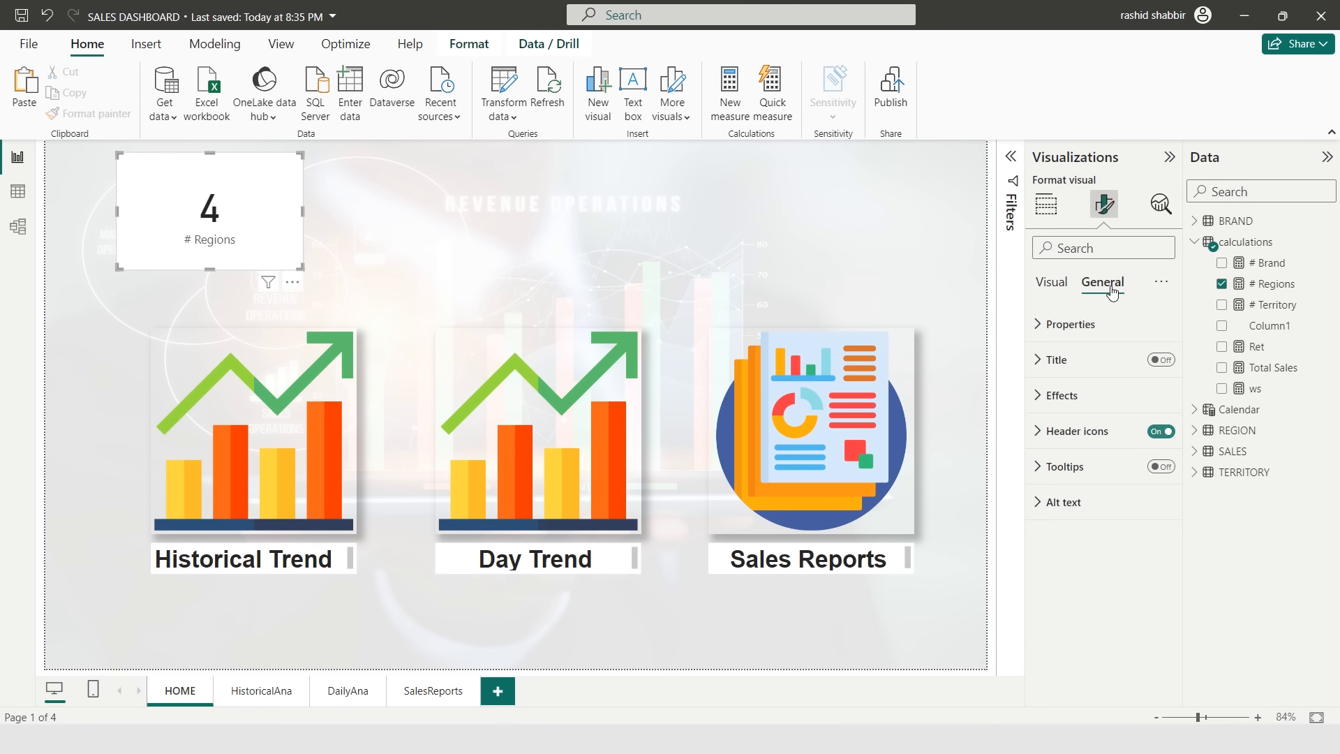
click(1061, 395)
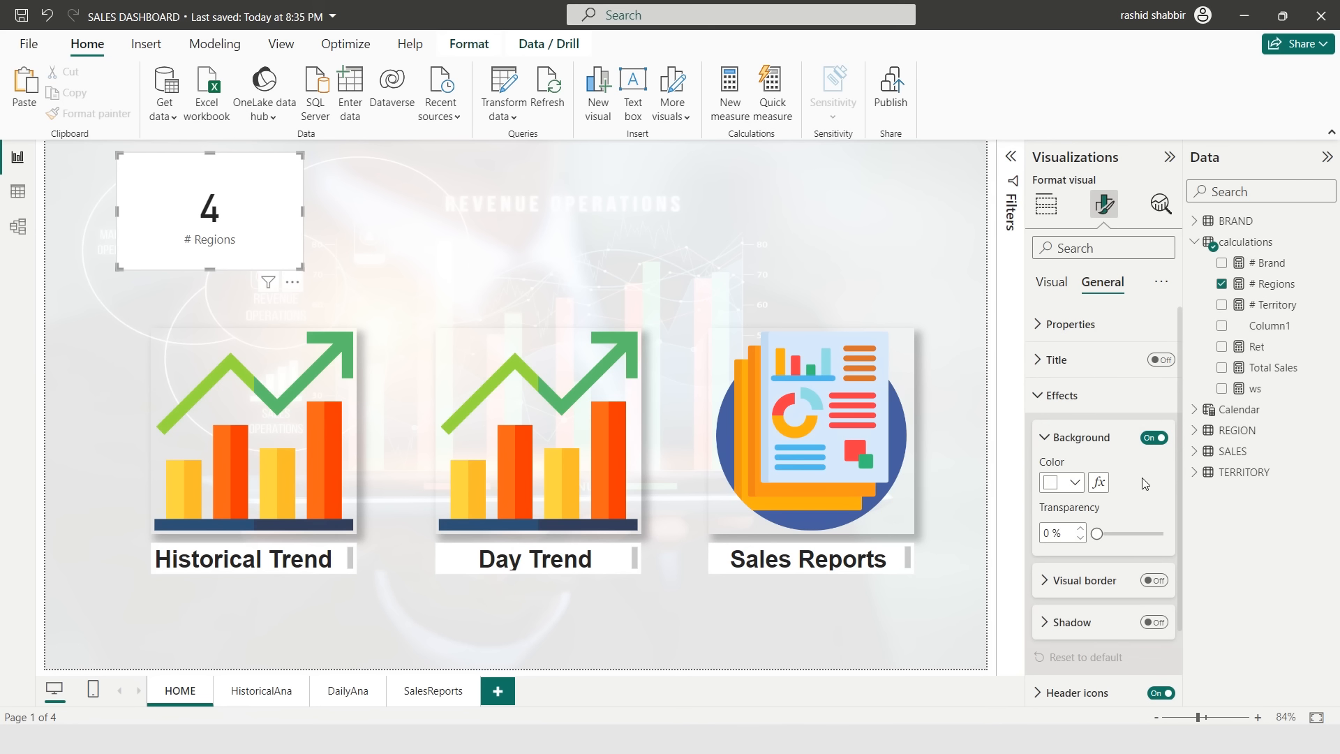
scroll(1145, 485, down, 2)
click(1155, 540)
- Make the # Regions card's callout value bold
click(1052, 282)
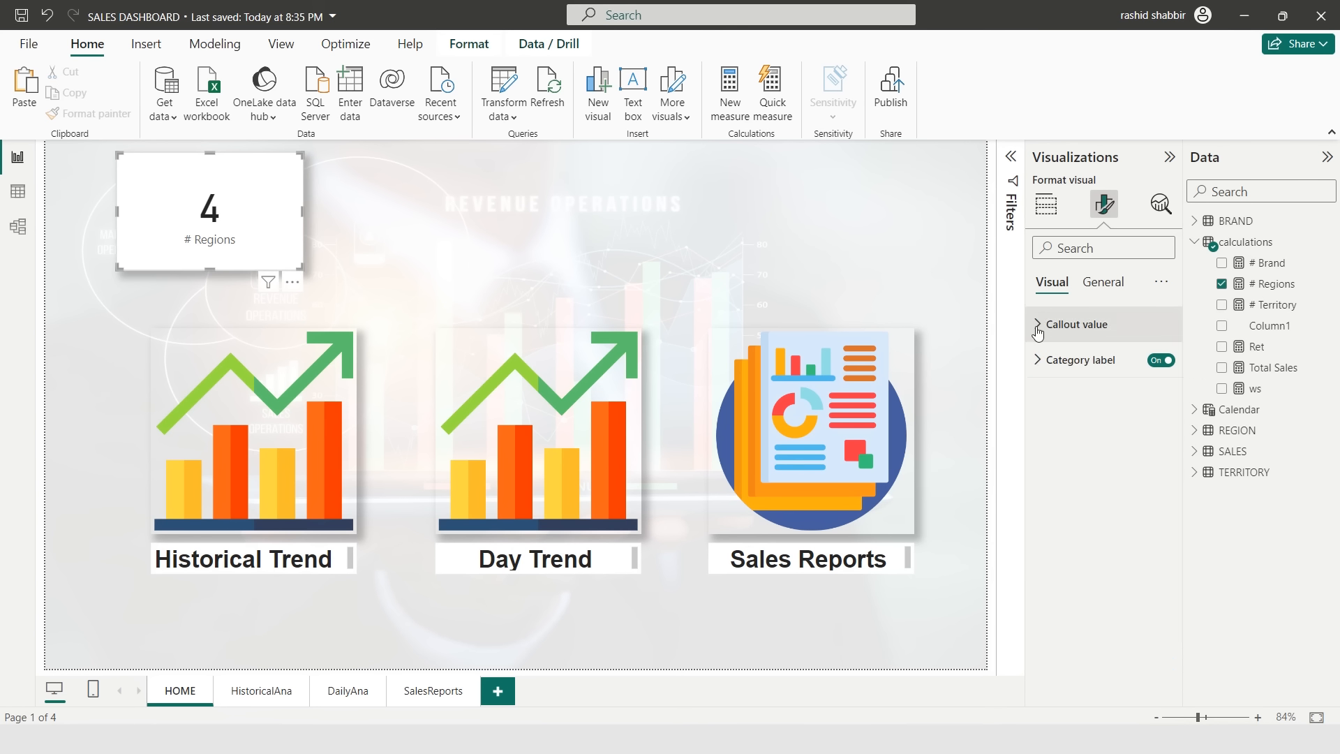
click(1075, 325)
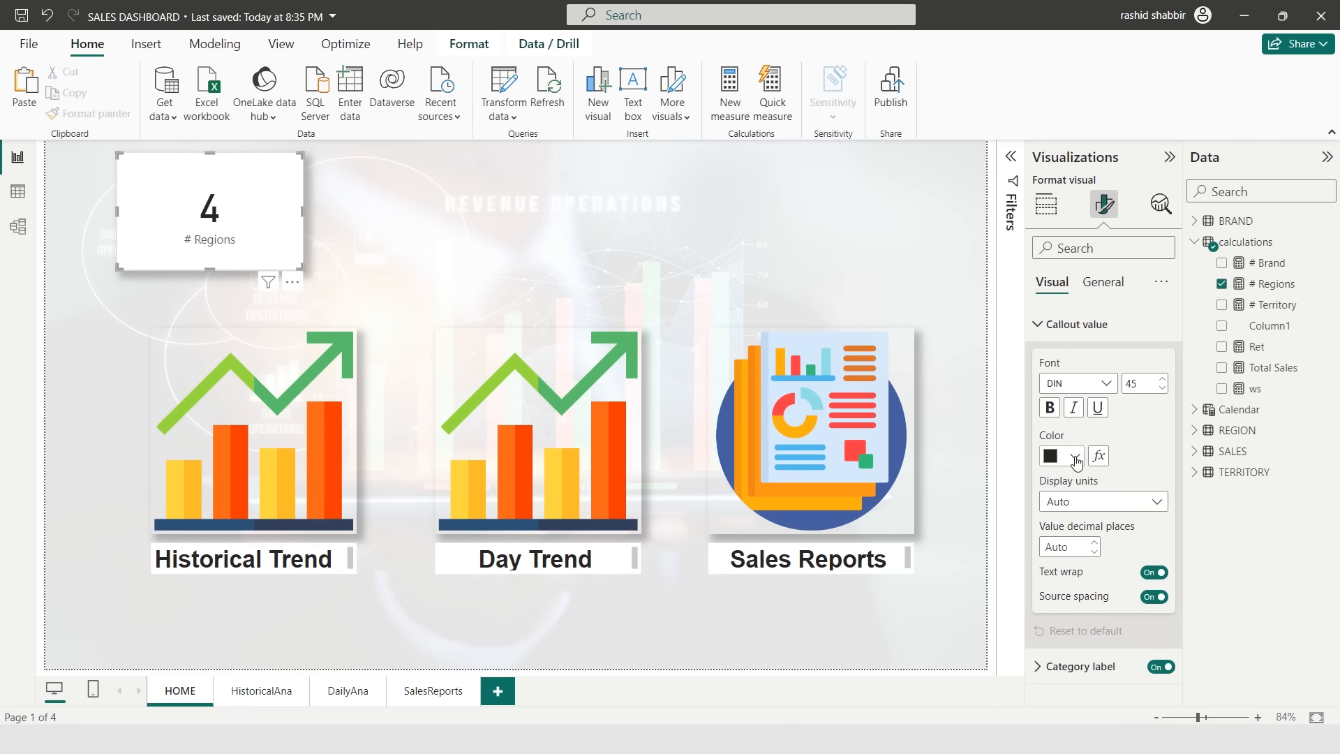
click(1049, 407)
click(1088, 383)
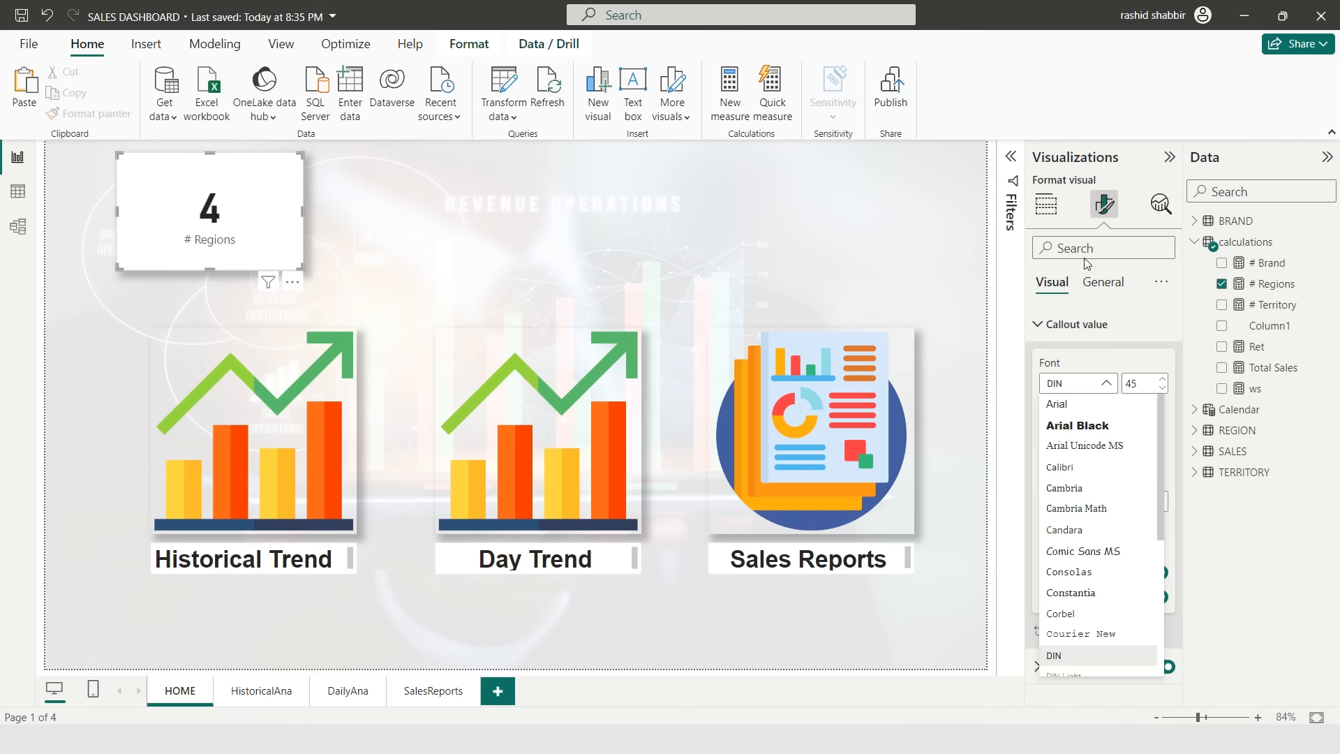
click(1045, 204)
- Duplicate the card into two more cards and replace the middle card's field with the # Territory measure
drag(215, 178, 574, 208)
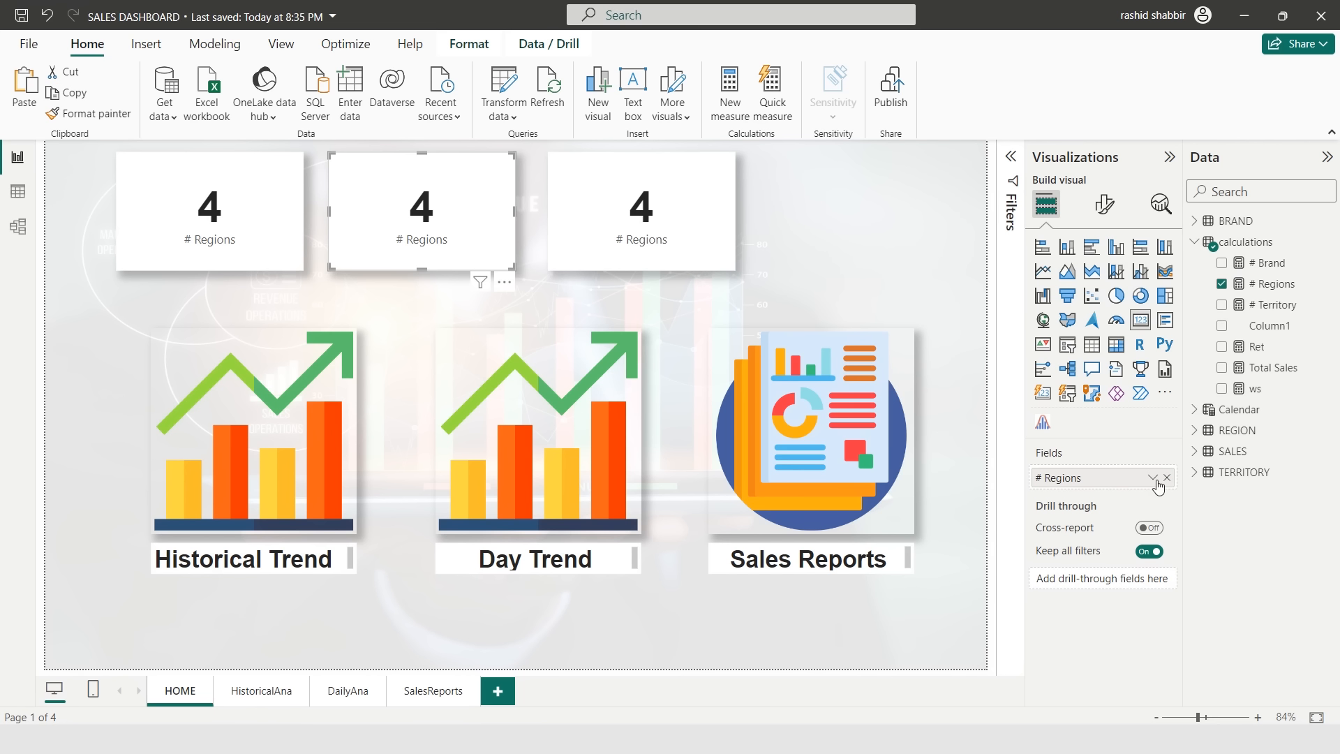
click(1166, 478)
click(1221, 304)
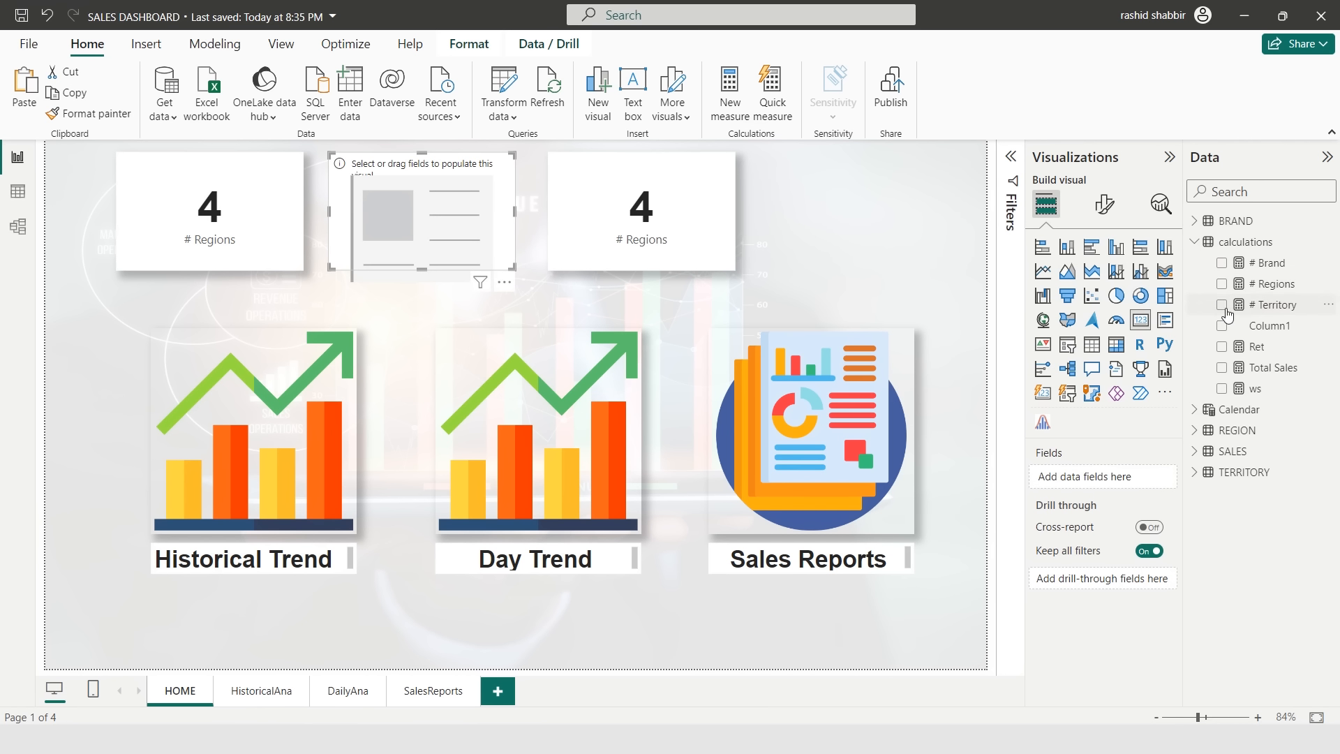
- Change the # Territory measure formula to COUNT(TERRITORY[TerritoryCode])
click(706, 207)
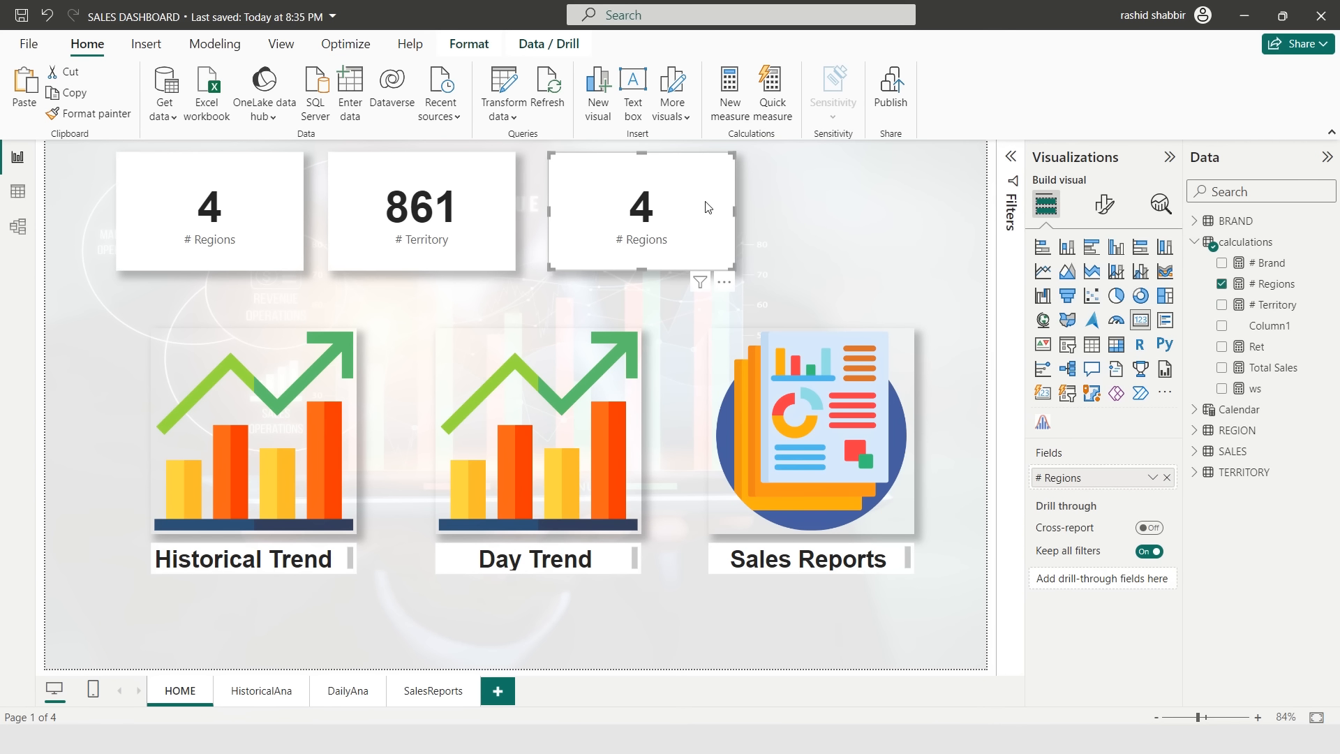
click(471, 201)
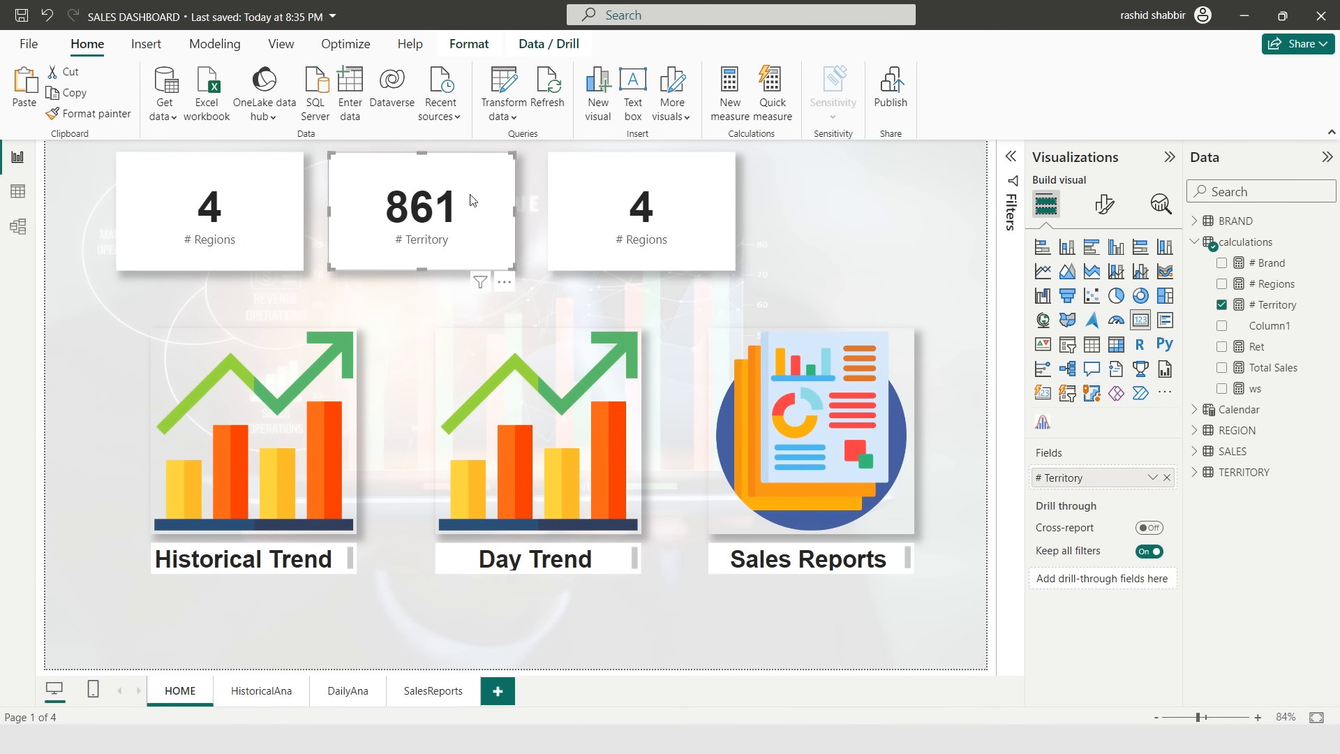
click(1278, 307)
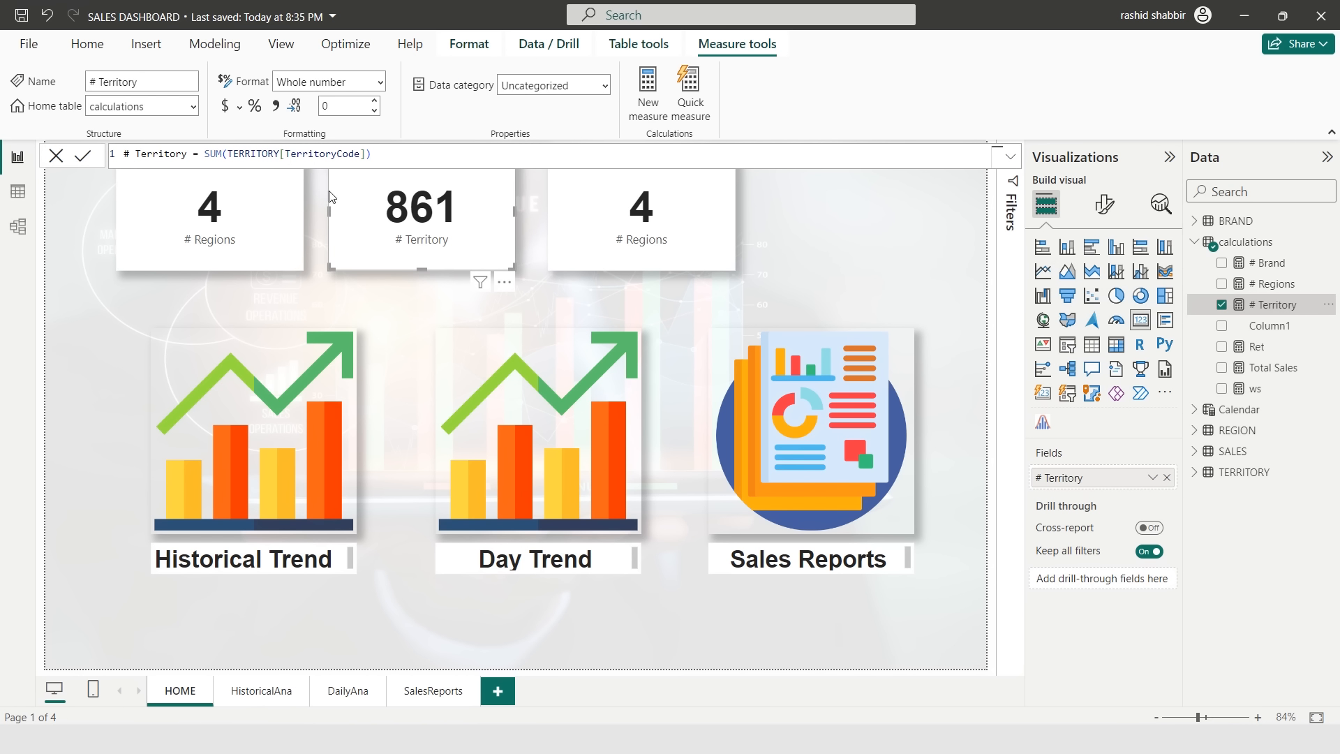
double_click(213, 154)
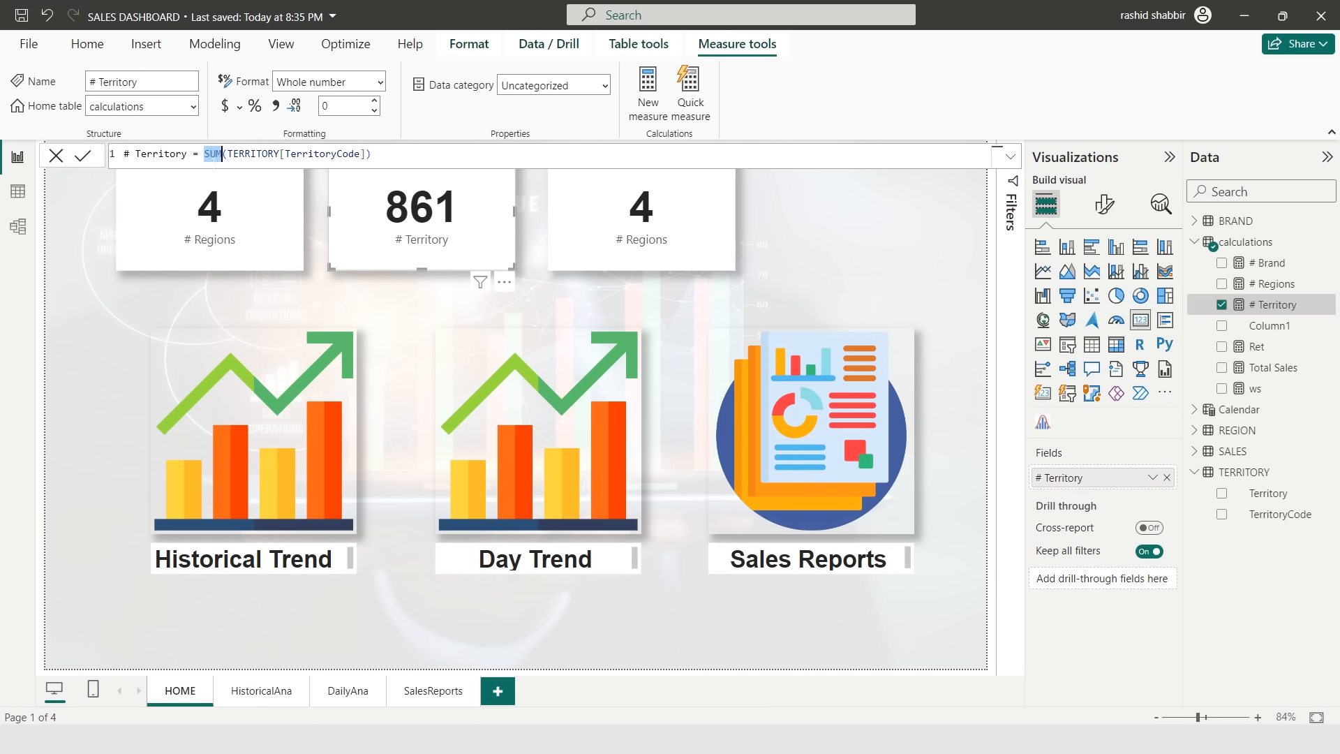
text(coun)
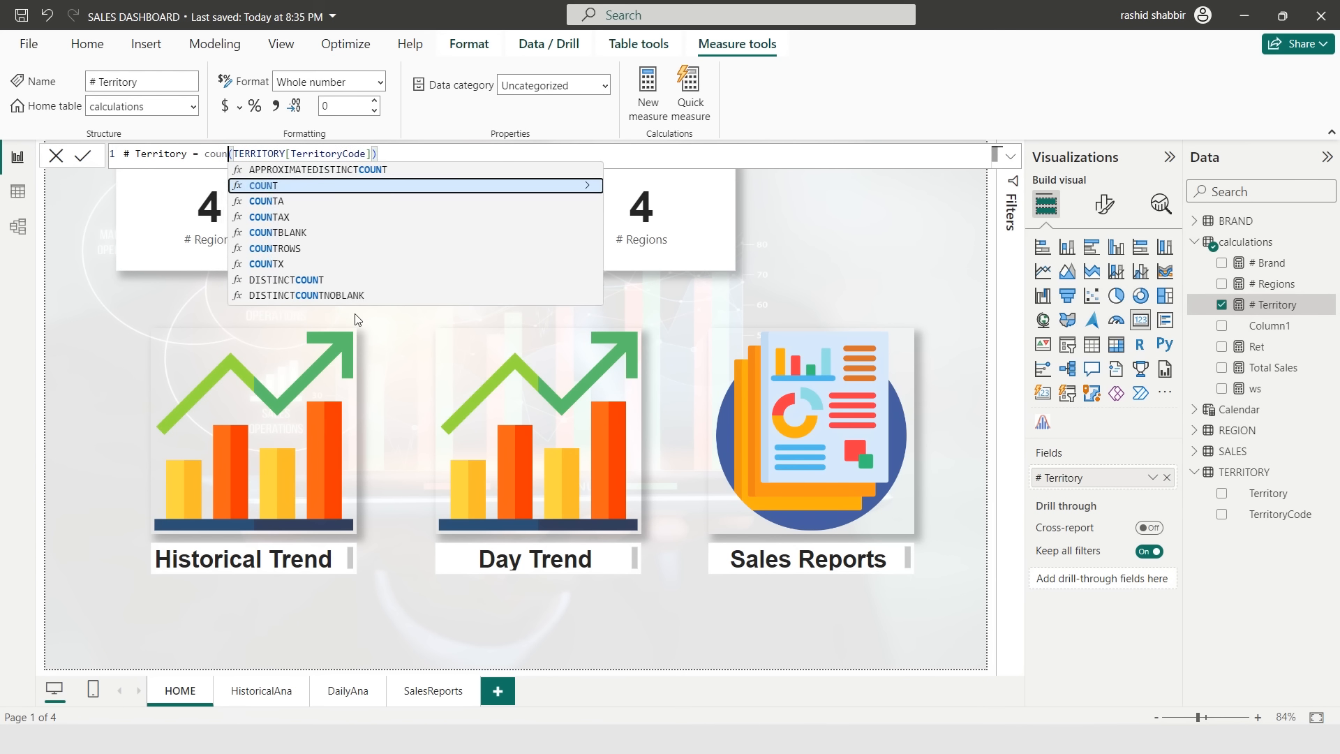
key(Tab)
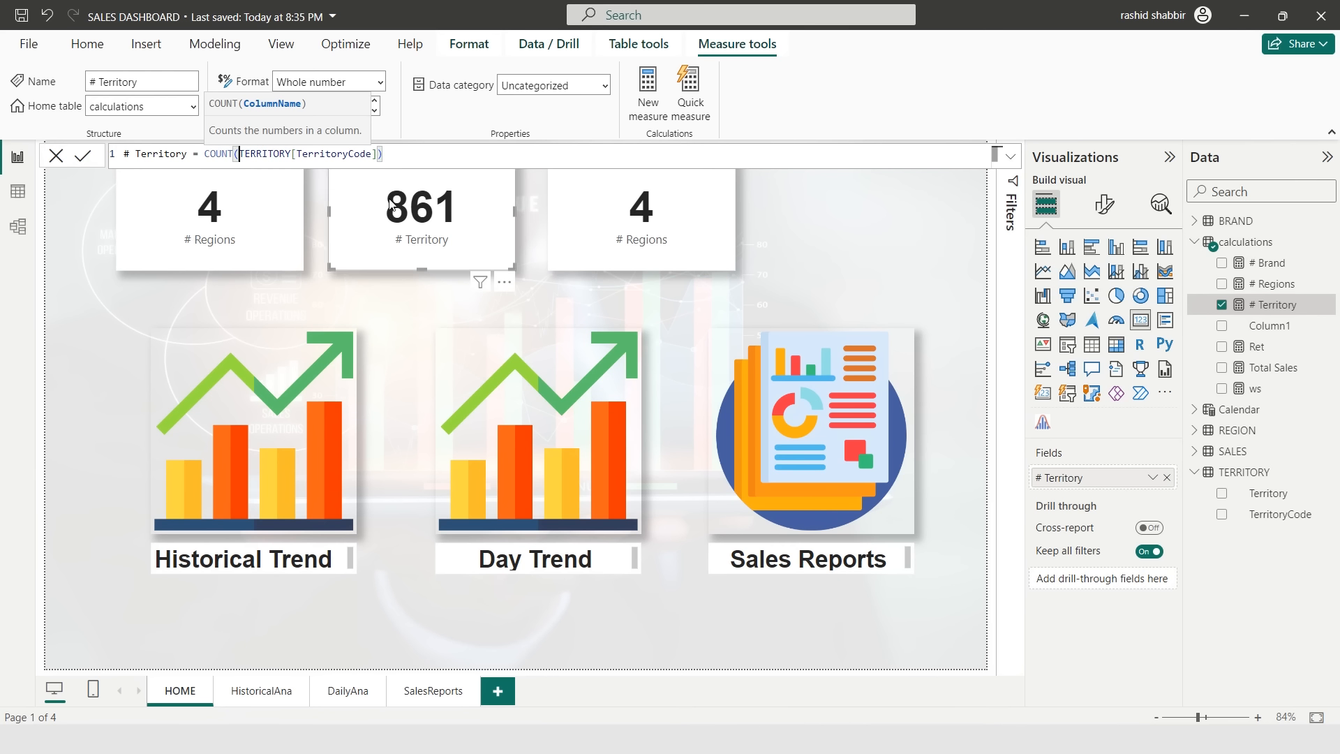
click(413, 156)
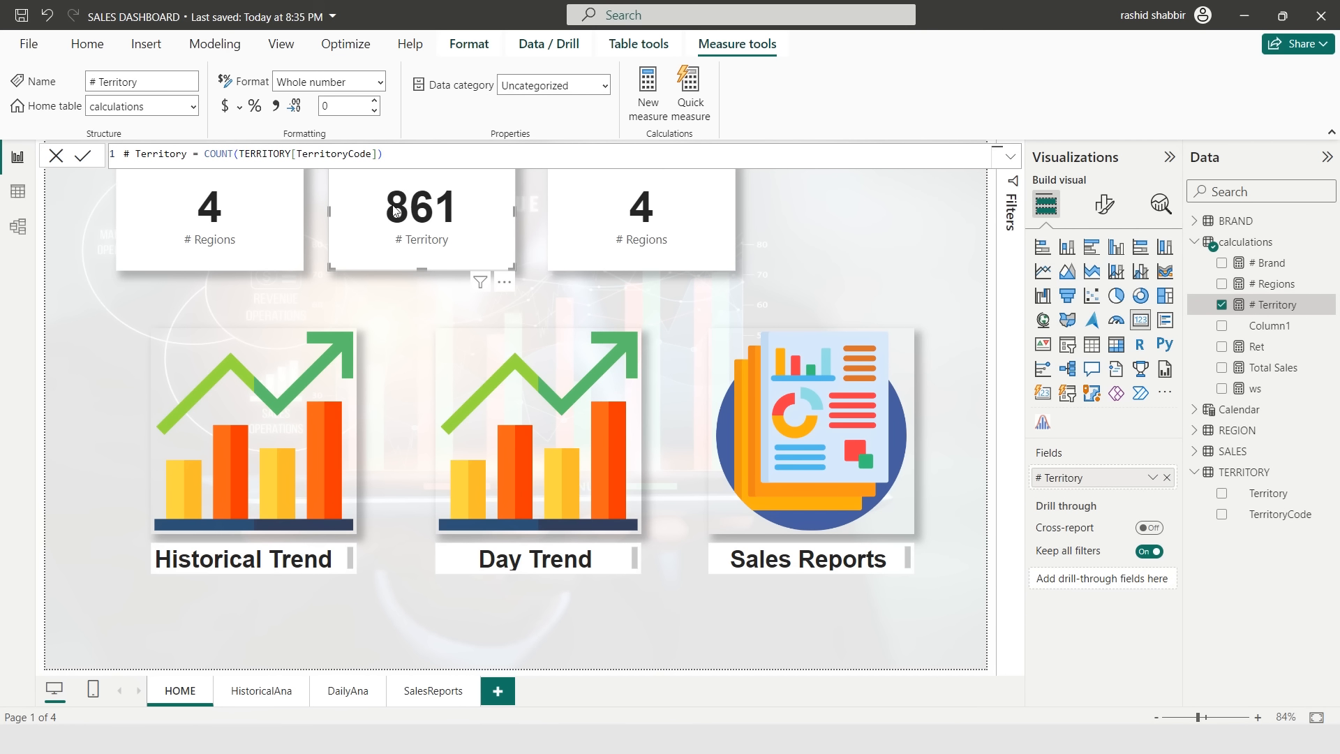
click(427, 236)
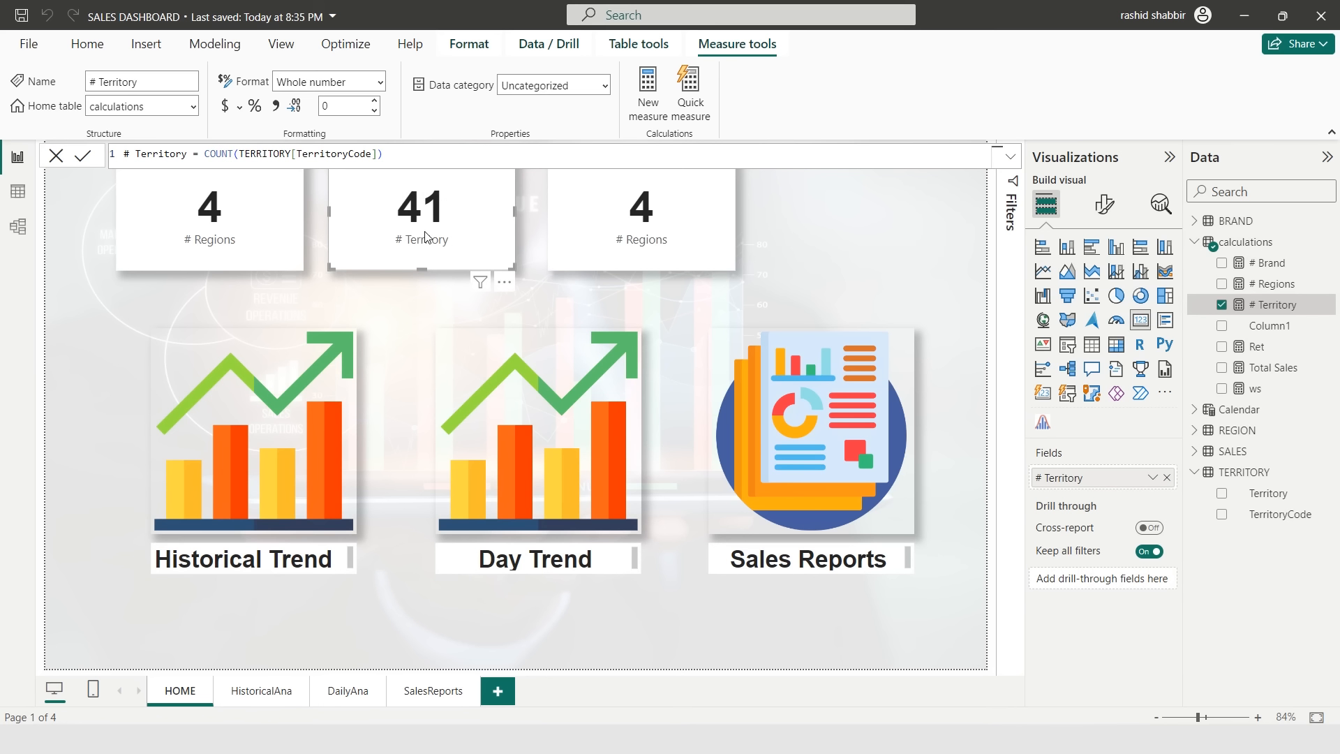
- Replace the third card's field with the # Brand measure
click(614, 224)
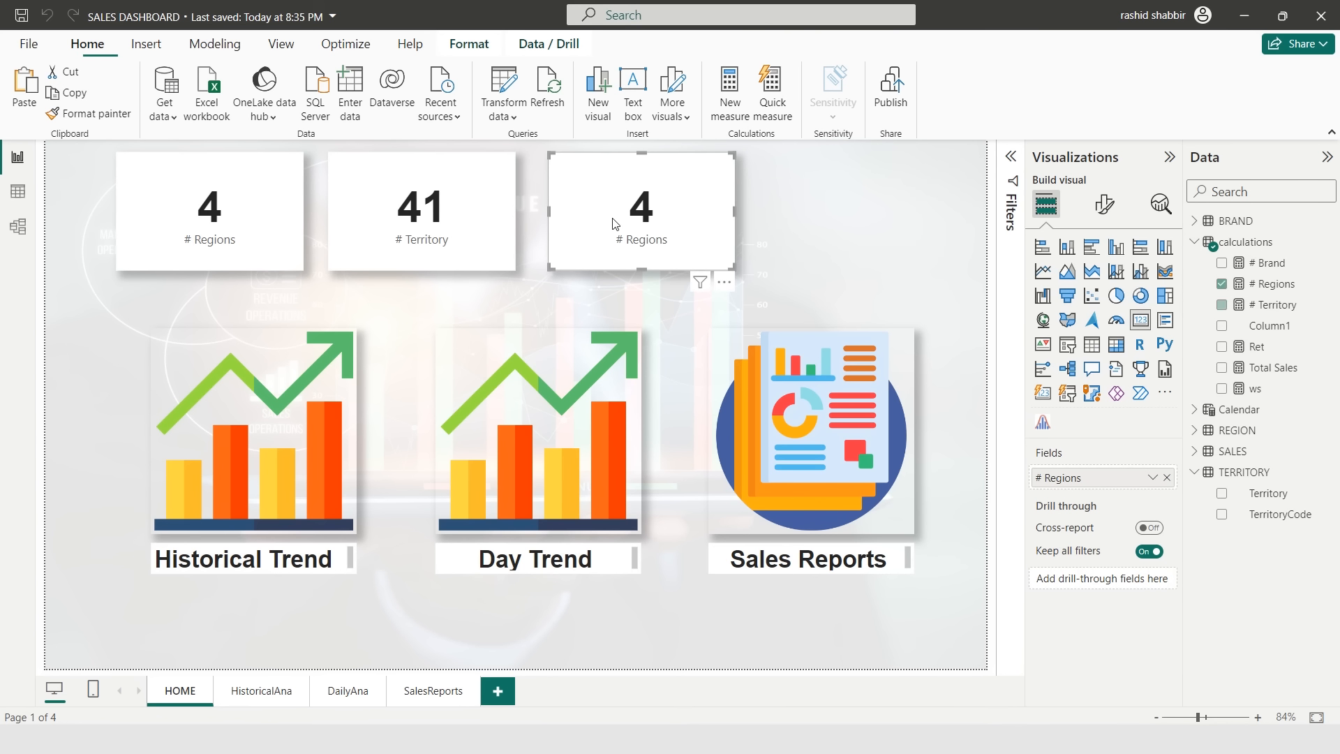
click(1221, 284)
click(1221, 263)
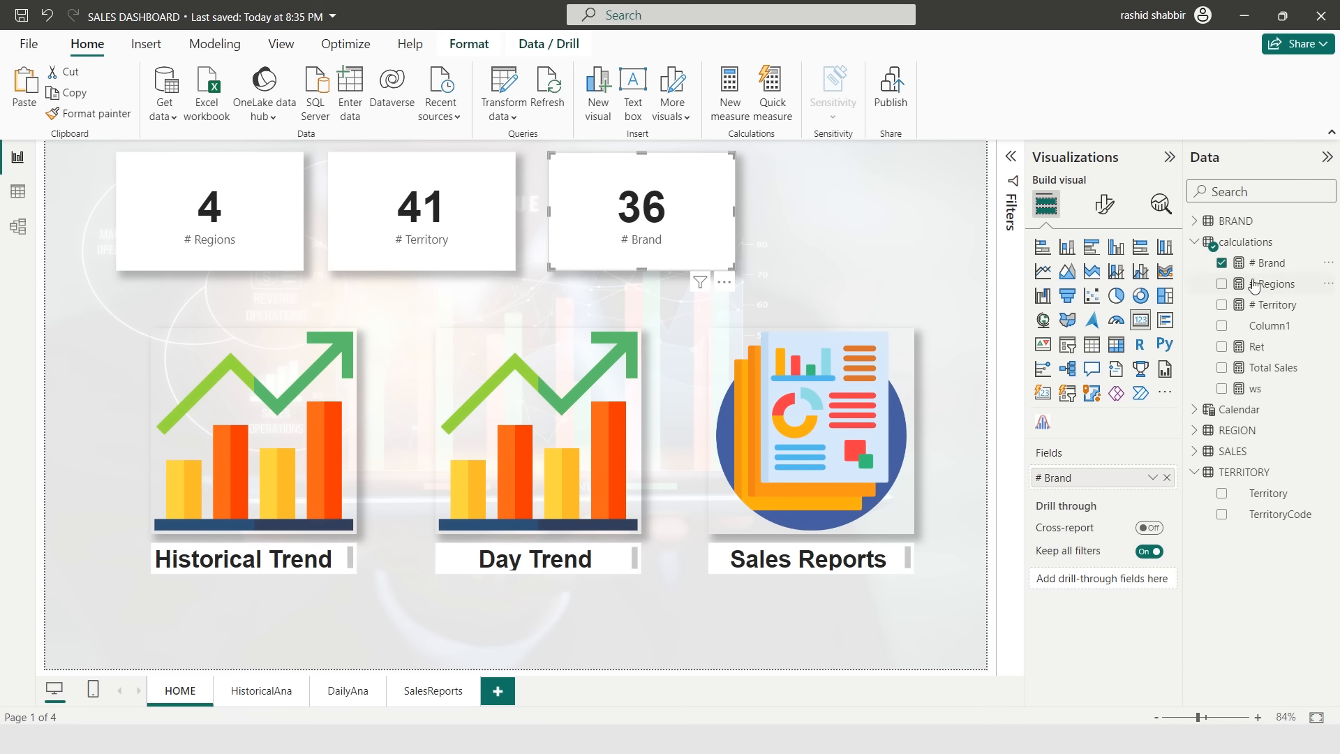
- Change the # Brand measure formula to COUNT(BRAND[BrandCode])
click(1272, 265)
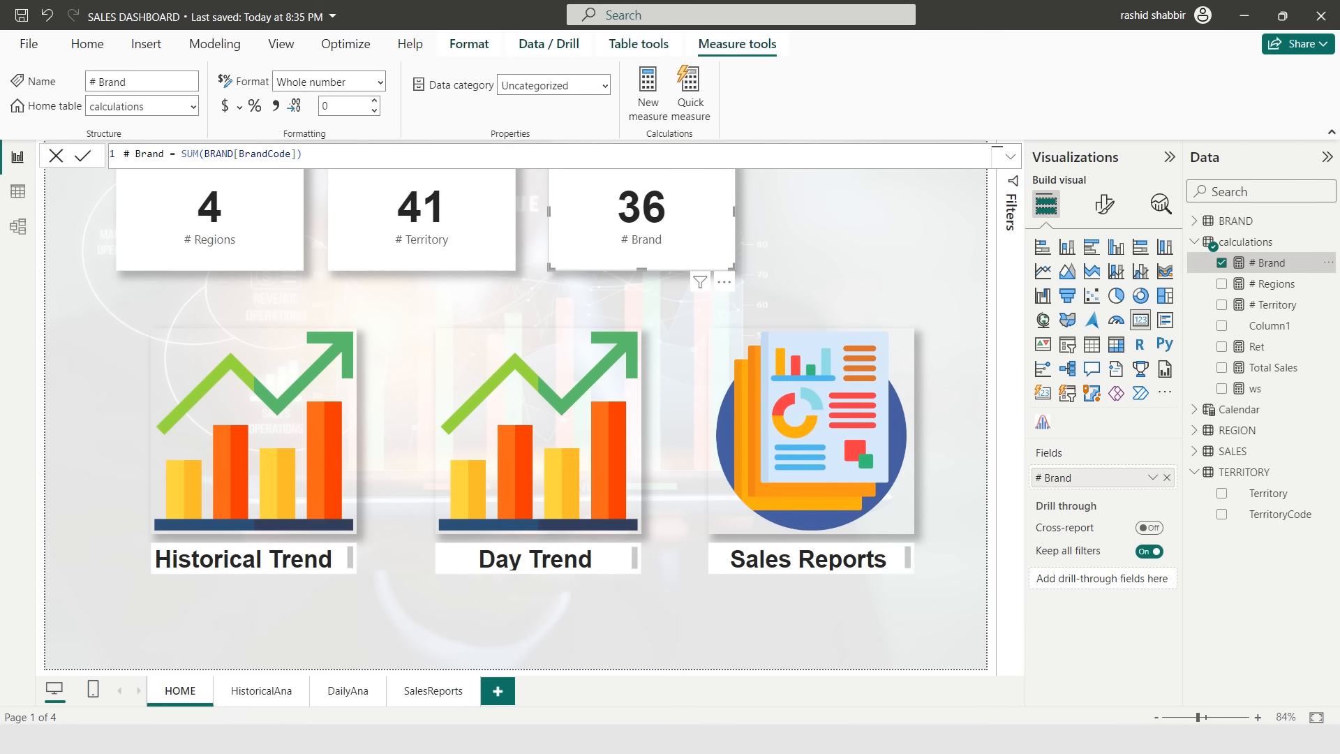
double_click(189, 154)
text(COUNT)
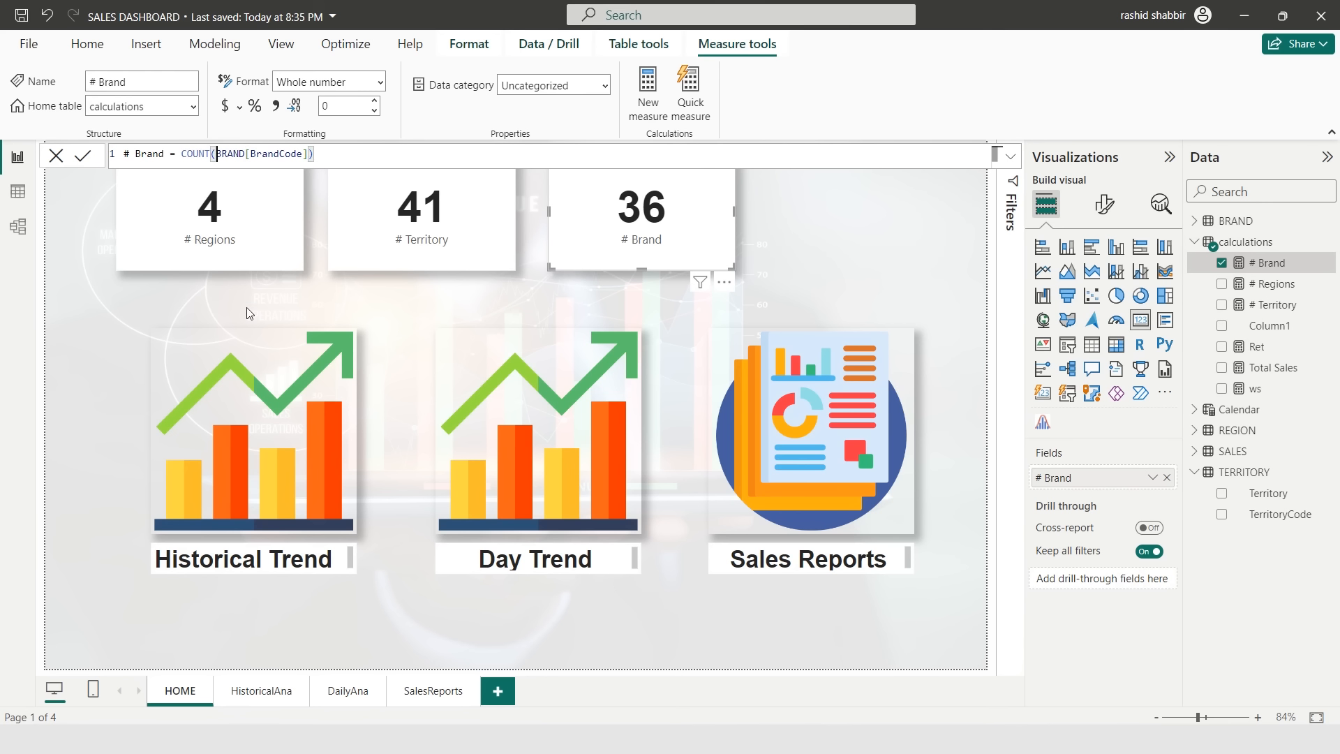
key(Return)
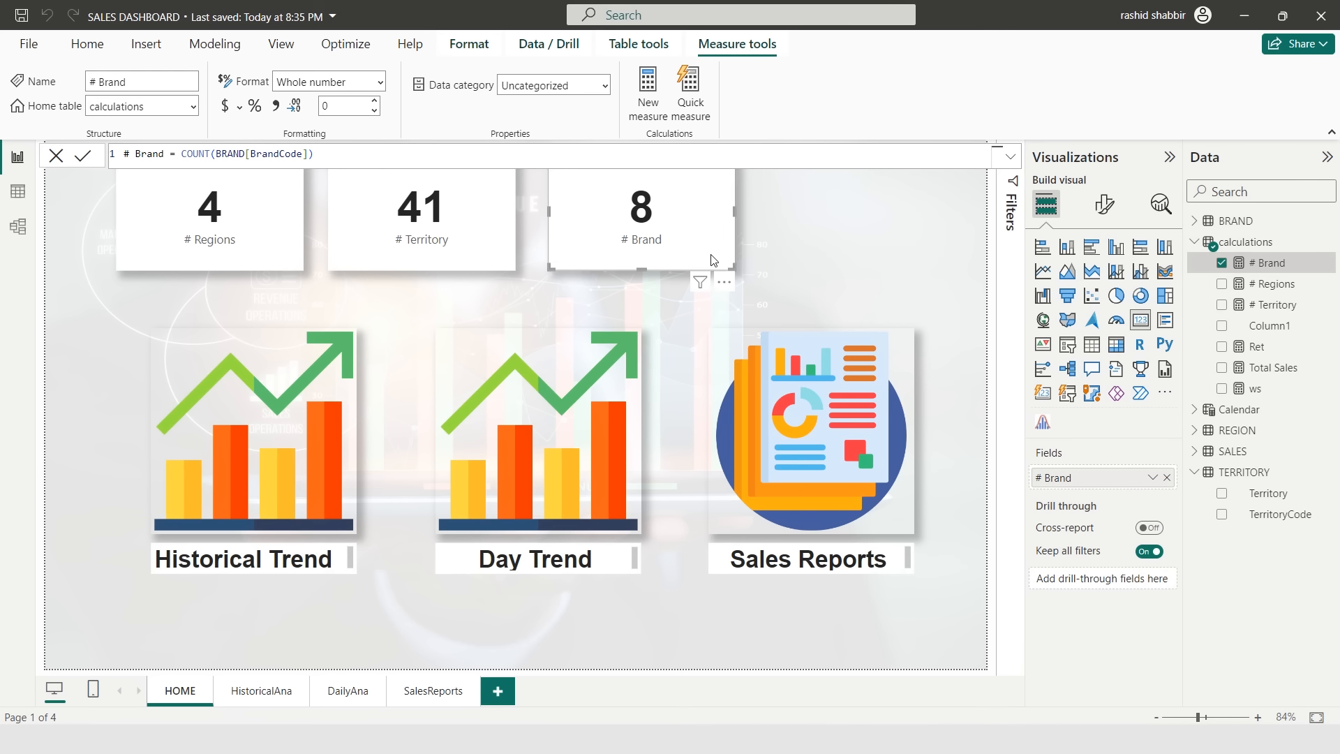
click(846, 194)
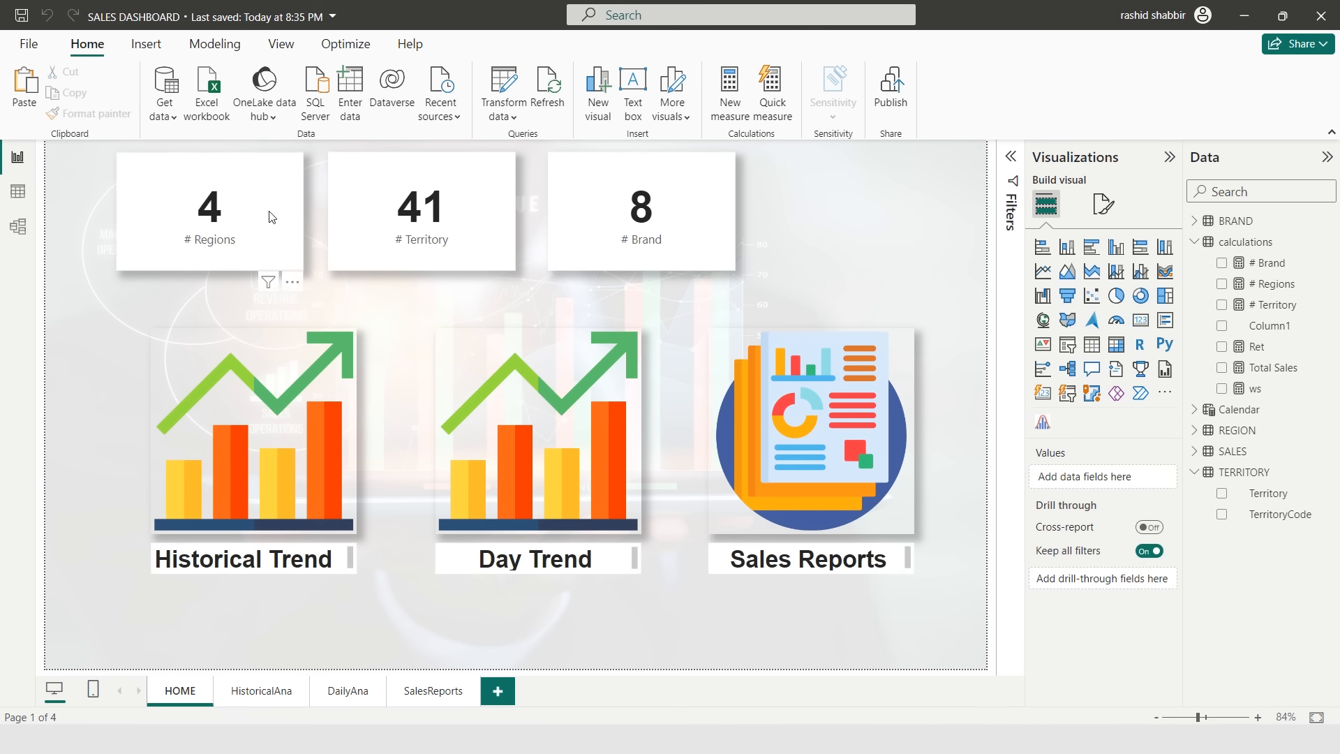
- Spread the three KPI cards evenly across the top of the page
drag(599, 200, 759, 201)
drag(400, 179, 499, 174)
click(412, 299)
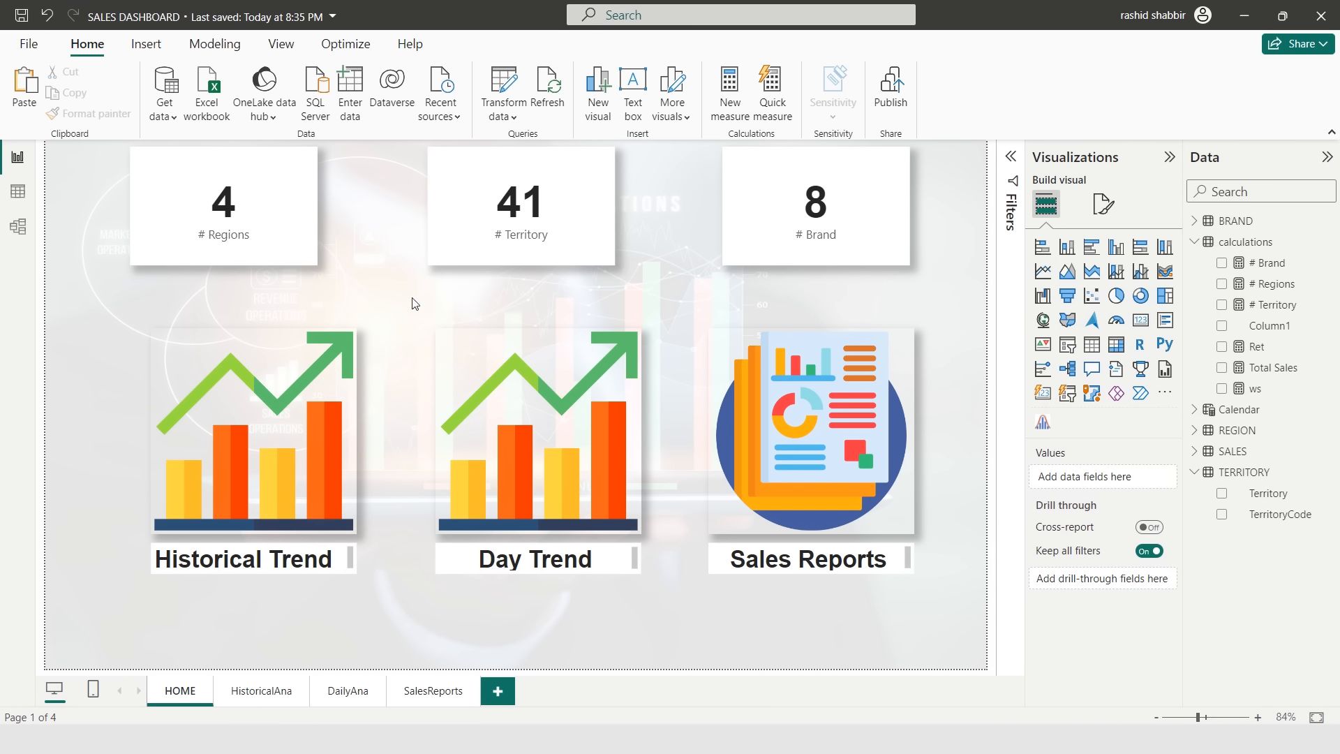
- Import the Scroller custom visual from AppSource and add one to the page
click(1162, 395)
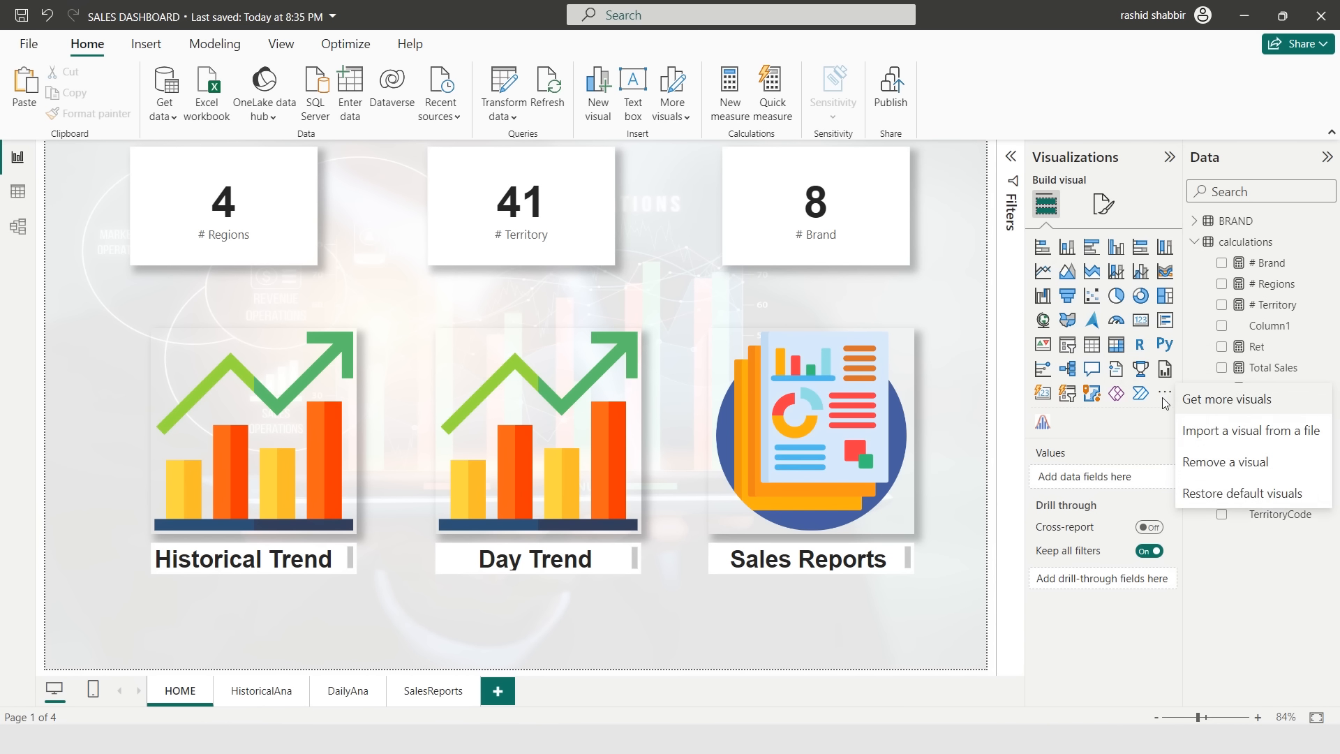
click(1206, 405)
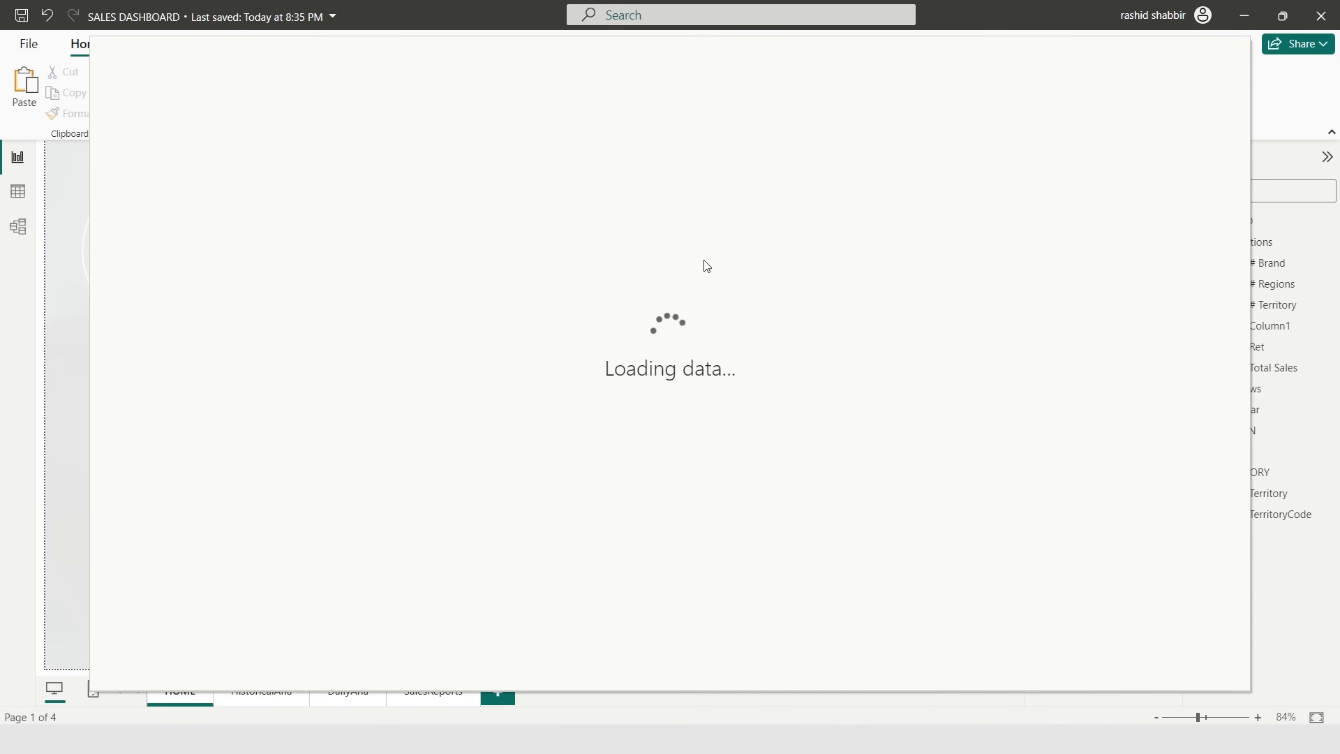
text(scr)
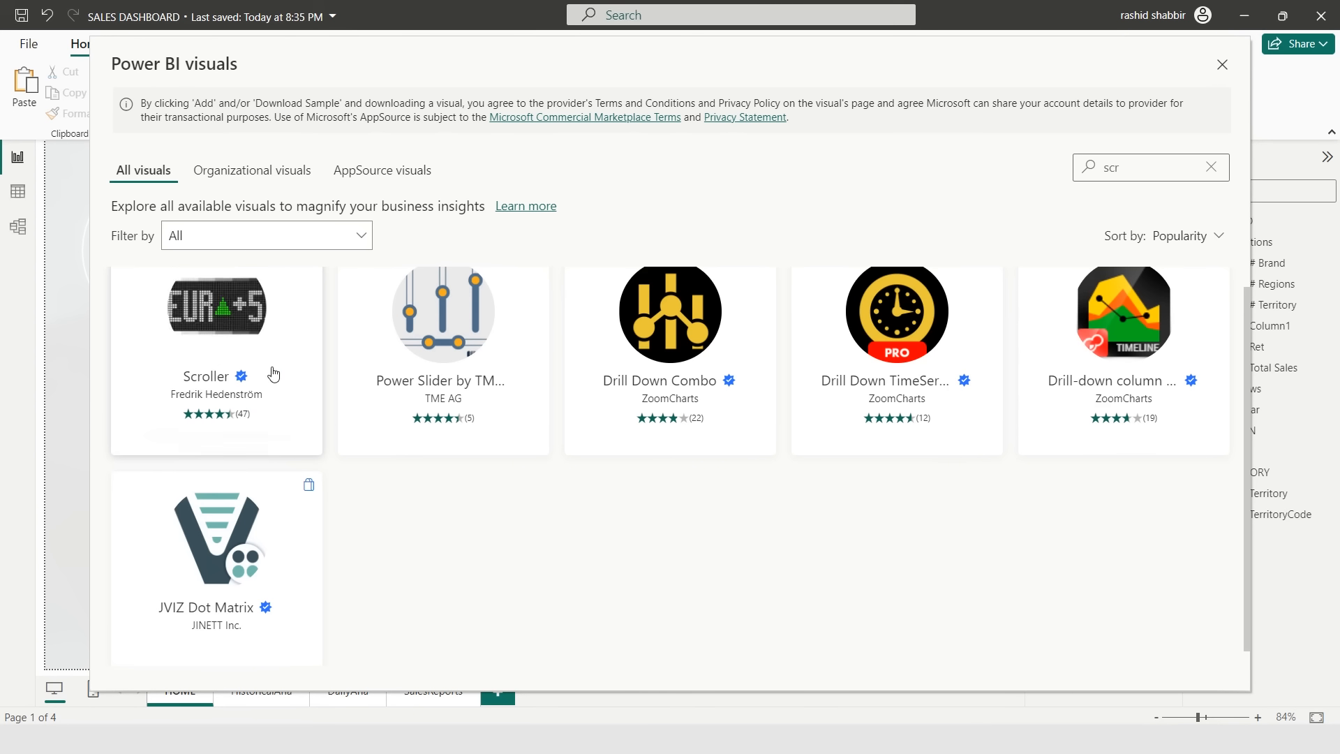
click(220, 315)
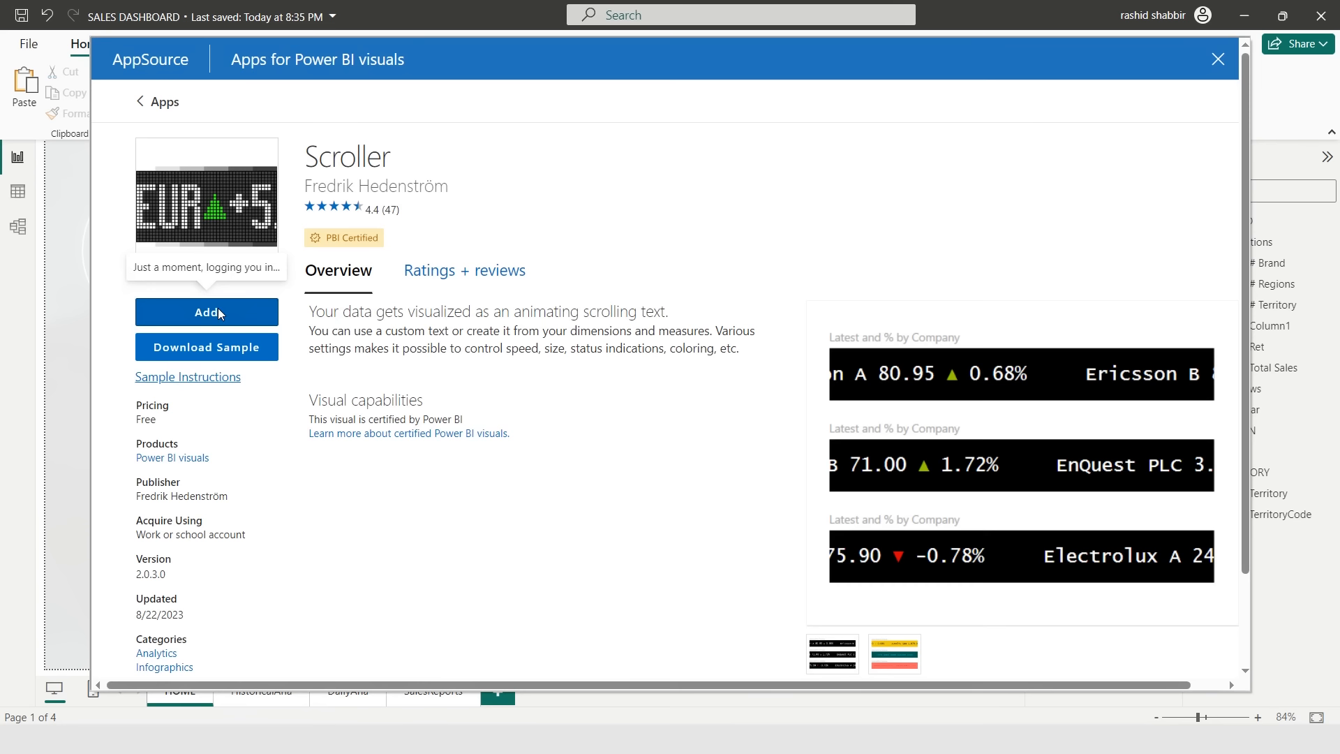
click(213, 307)
click(802, 404)
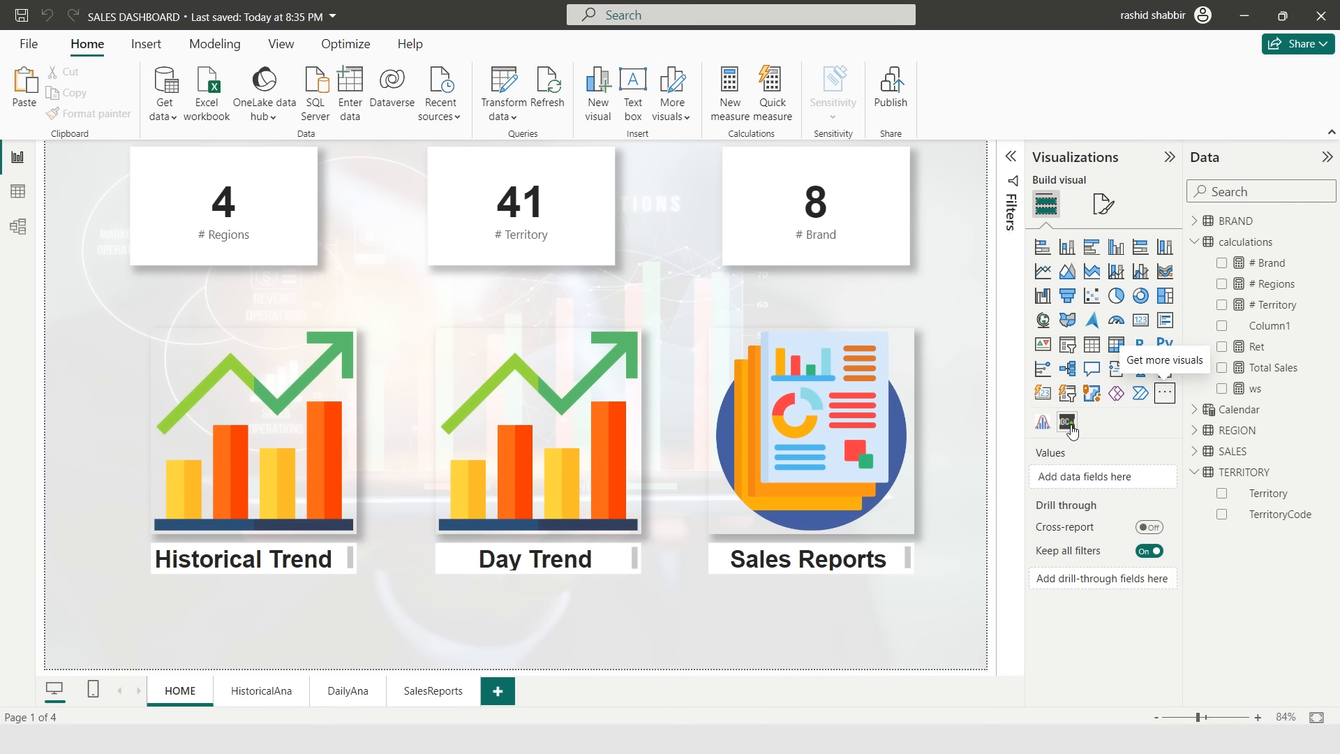
click(1066, 422)
- Place the scroller visual along the bottom of the page, stretched to full width
drag(387, 207, 141, 612)
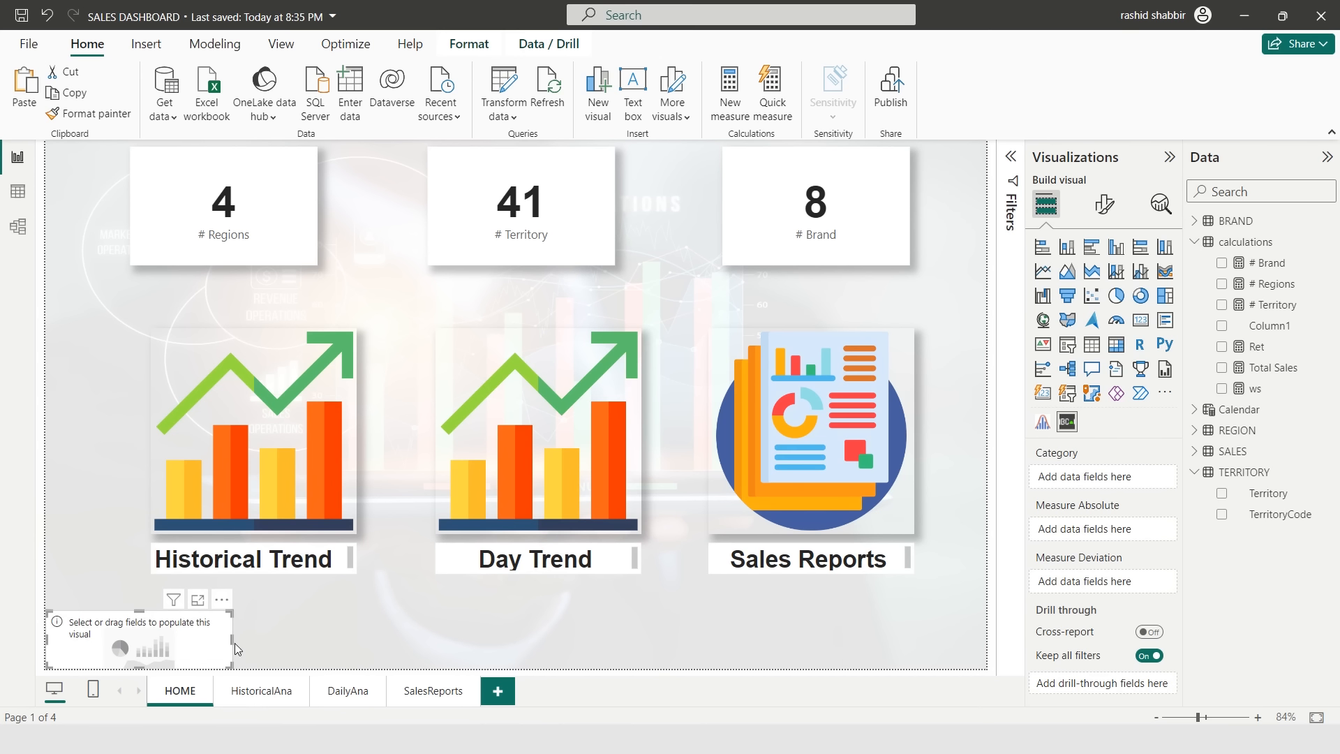
drag(233, 639, 996, 660)
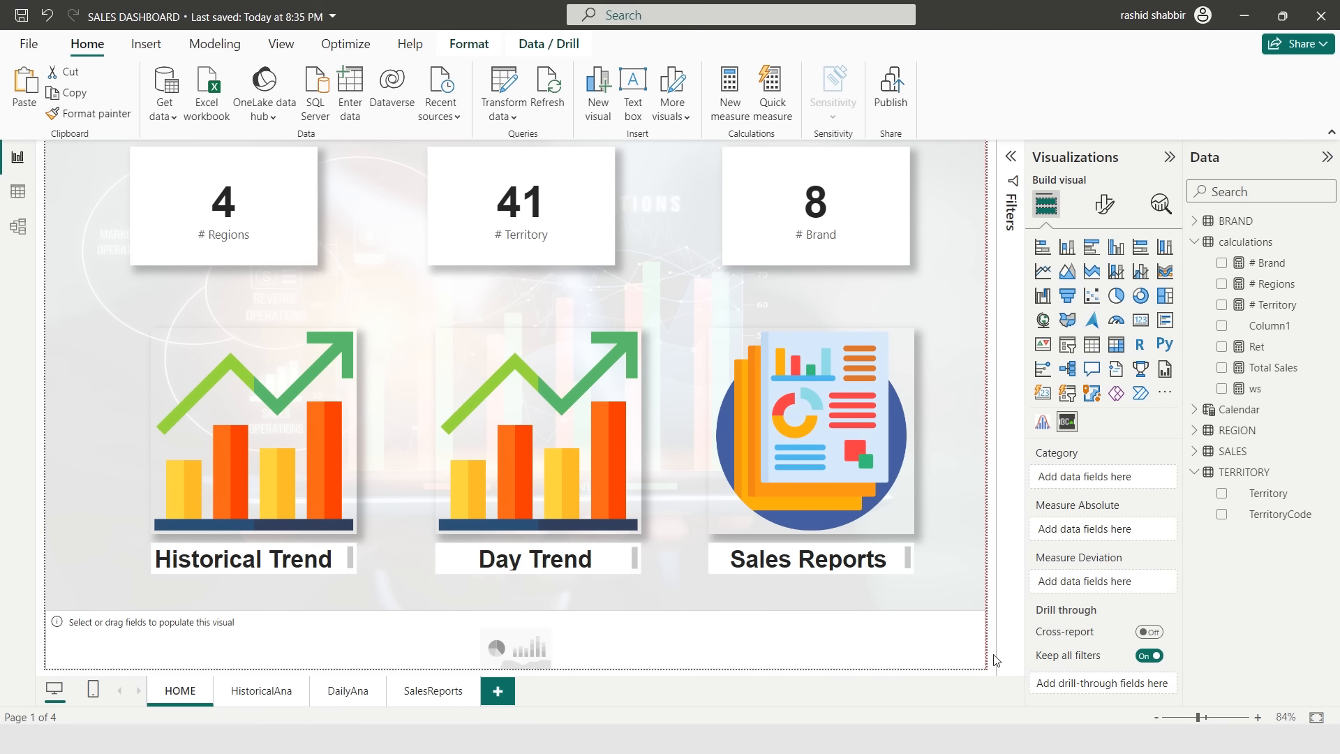
click(377, 648)
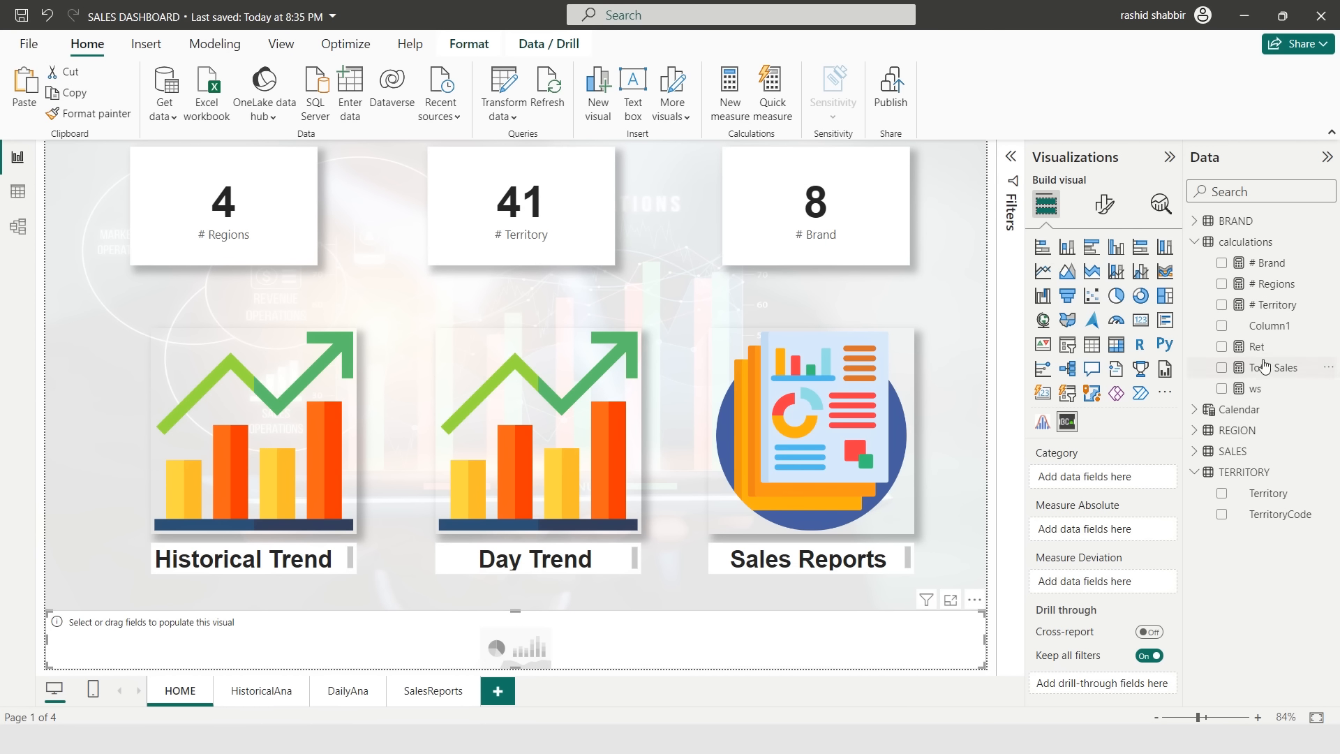
- Add the Total Sales measure to the scroller's Measure Absolute field
click(1195, 243)
click(1194, 243)
drag(1276, 374, 1118, 536)
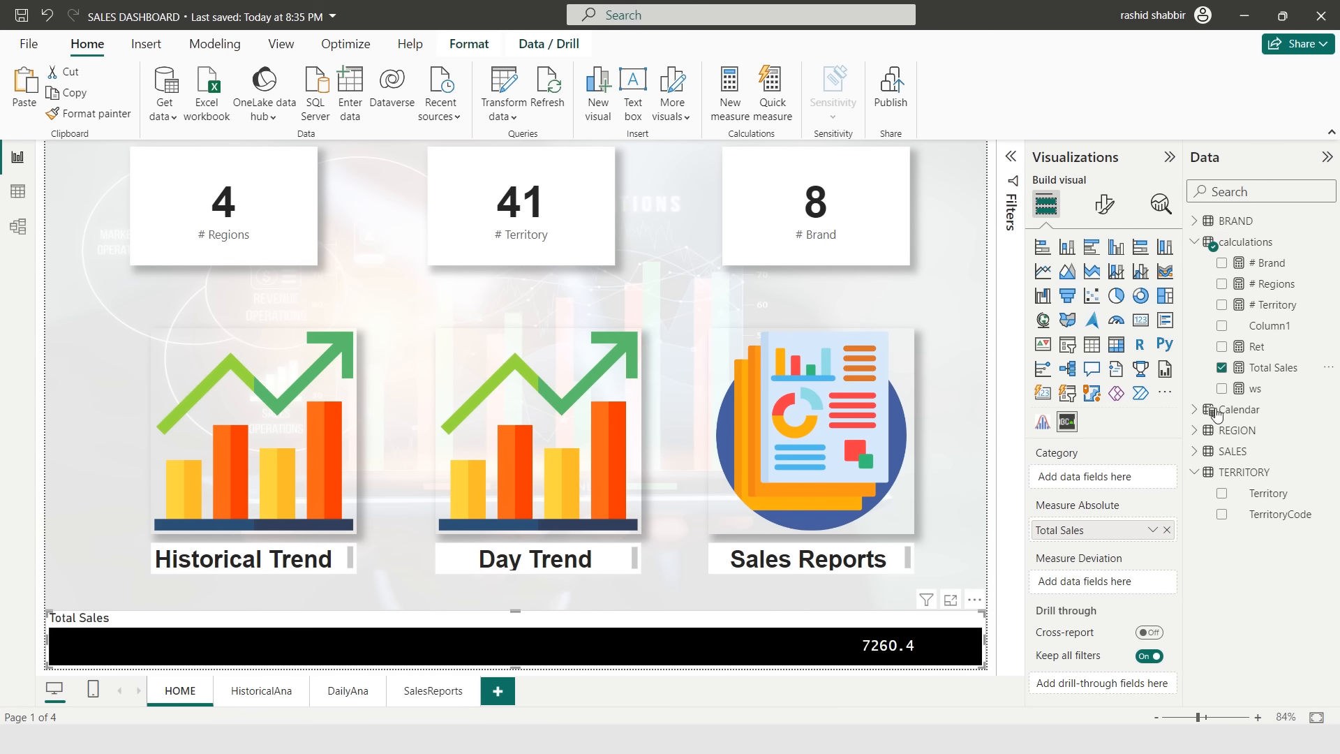
- Add the REGION table's Region field to the scroller's Category
click(1195, 242)
click(1194, 221)
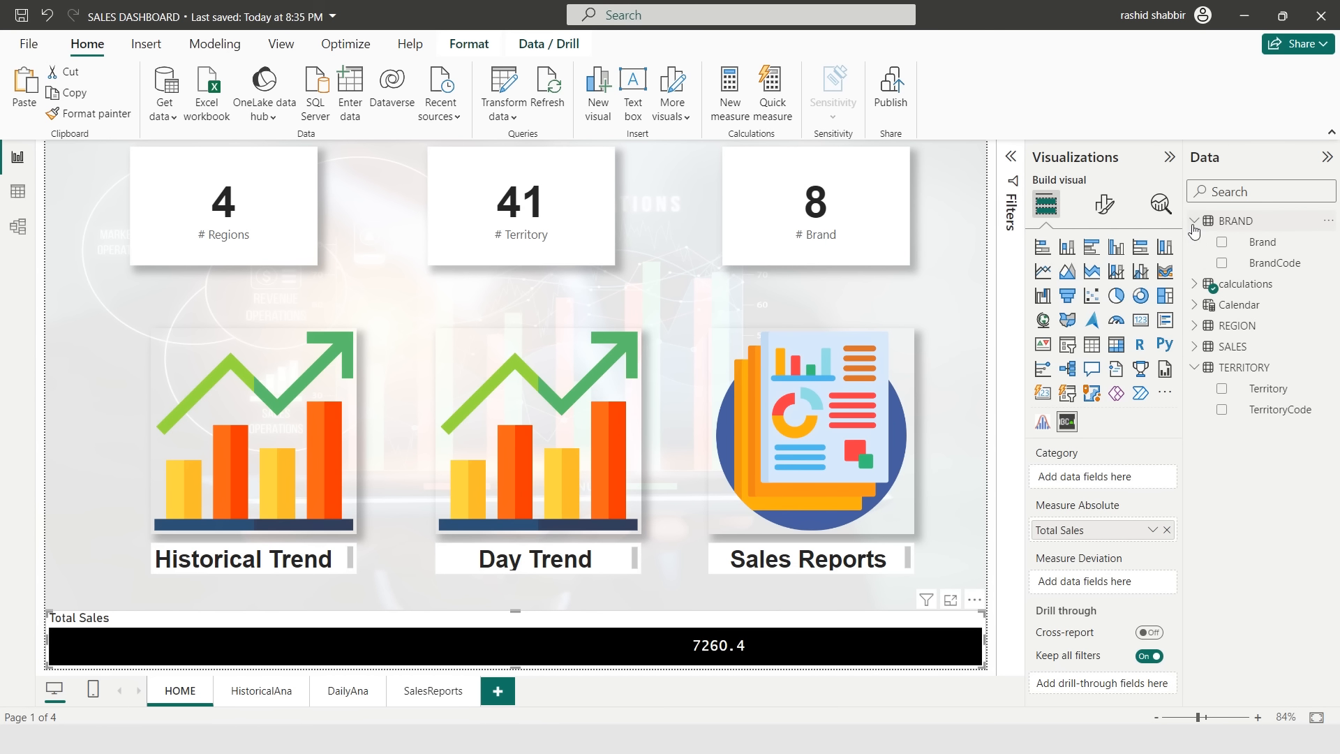
click(1195, 221)
click(1195, 327)
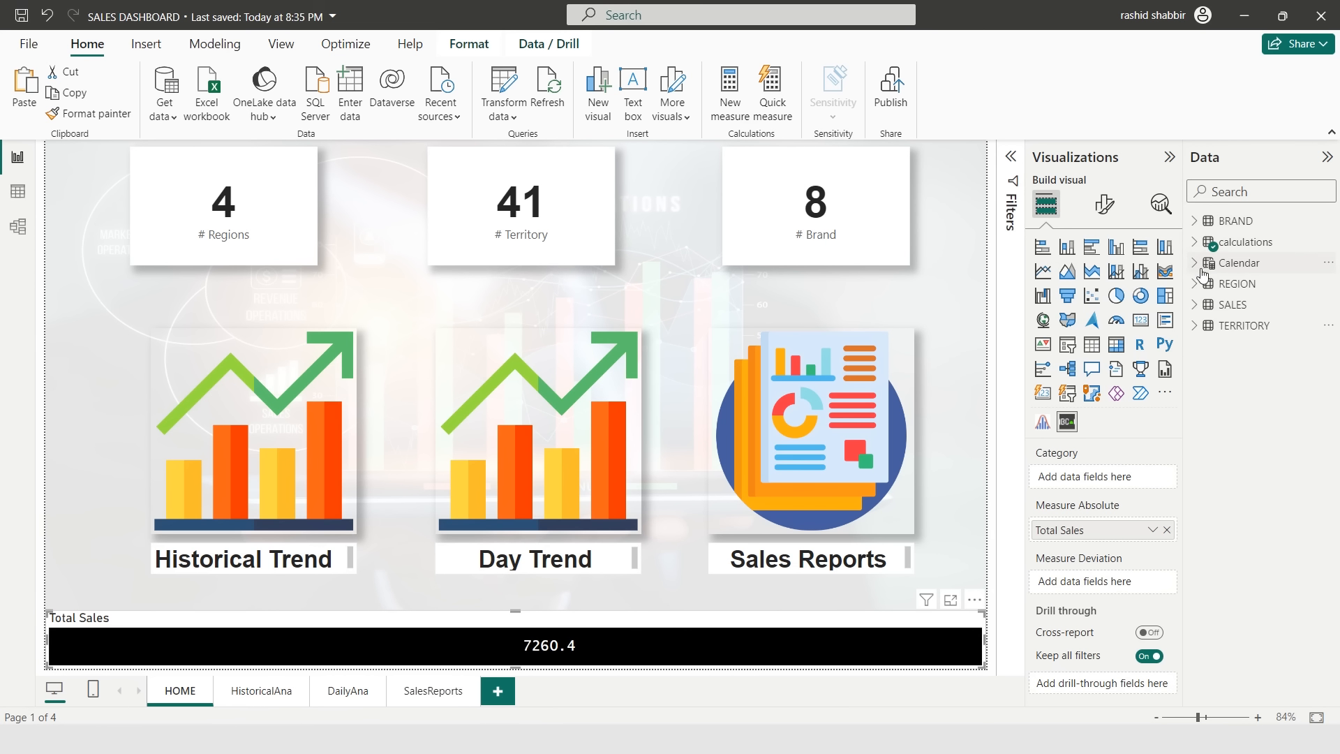
click(1195, 284)
drag(1259, 305, 1126, 480)
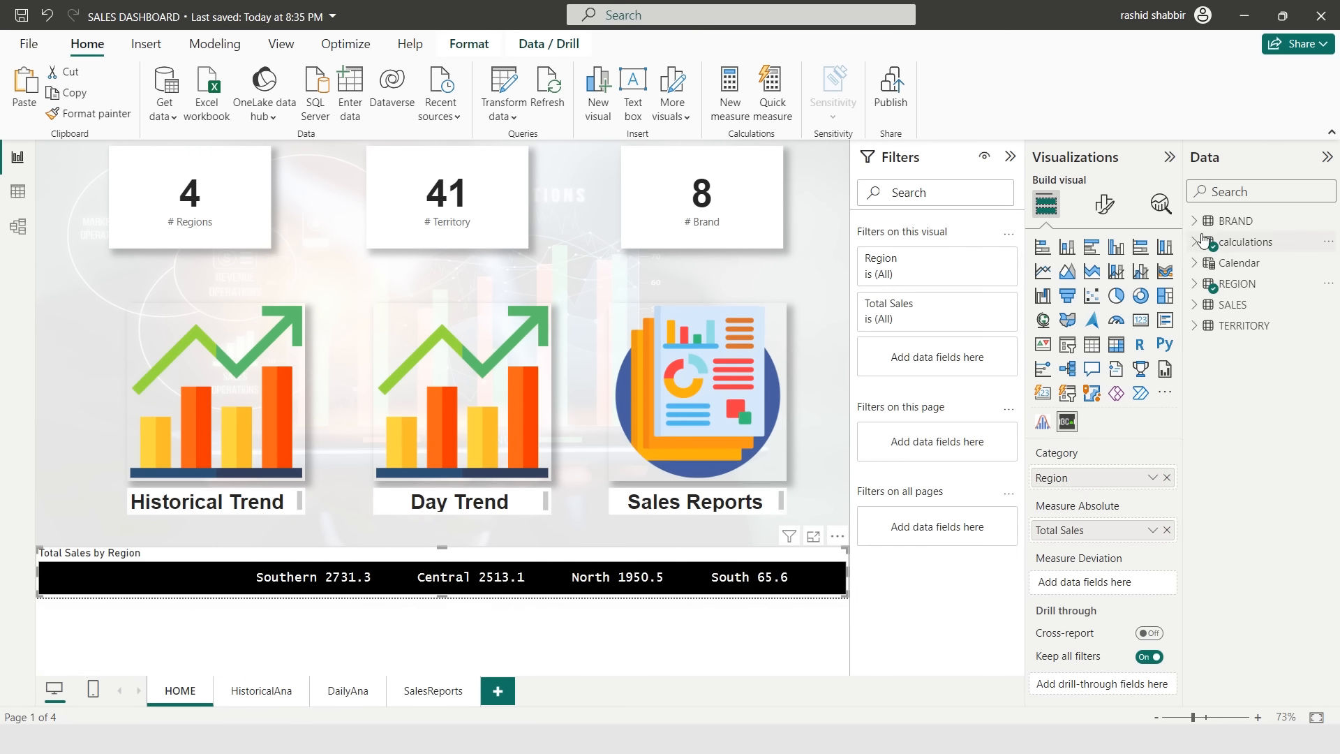
- Add a Year filter to the scroller visual using basic filtering, keeping only 2022
click(1195, 263)
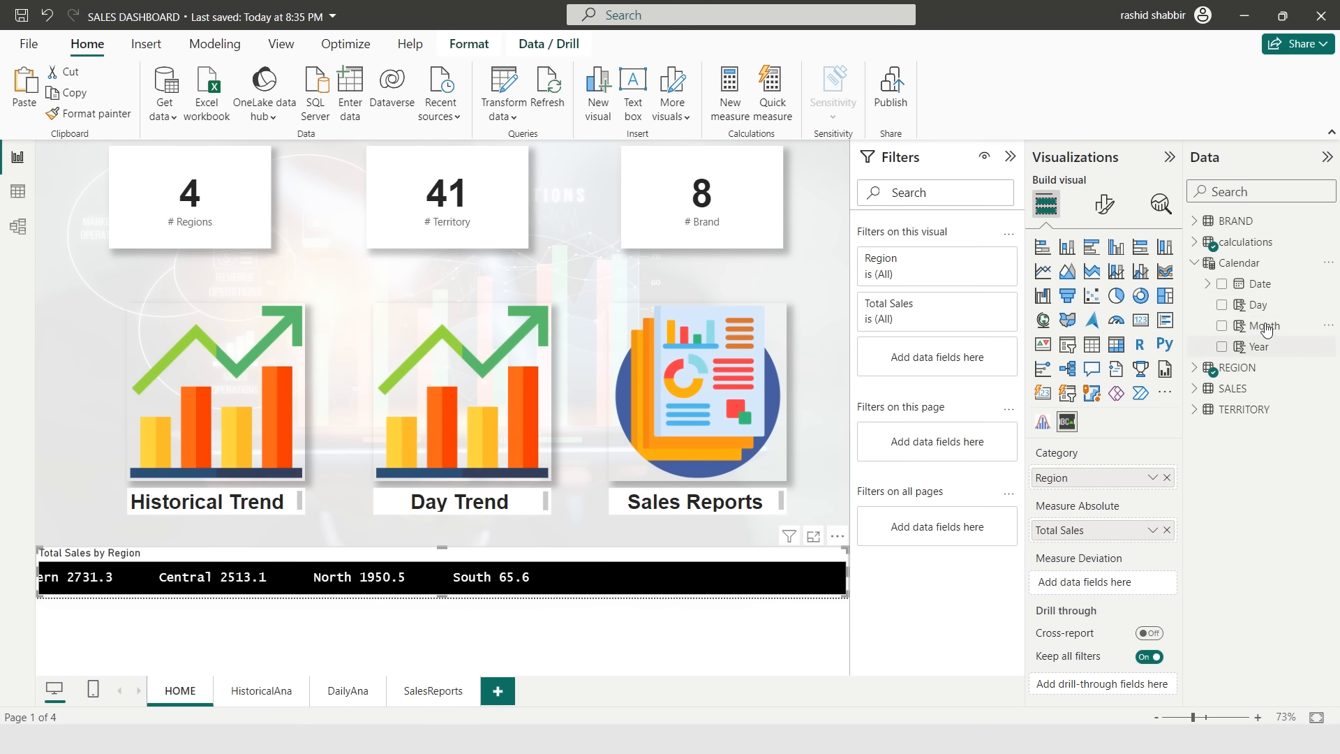
drag(1258, 346, 963, 357)
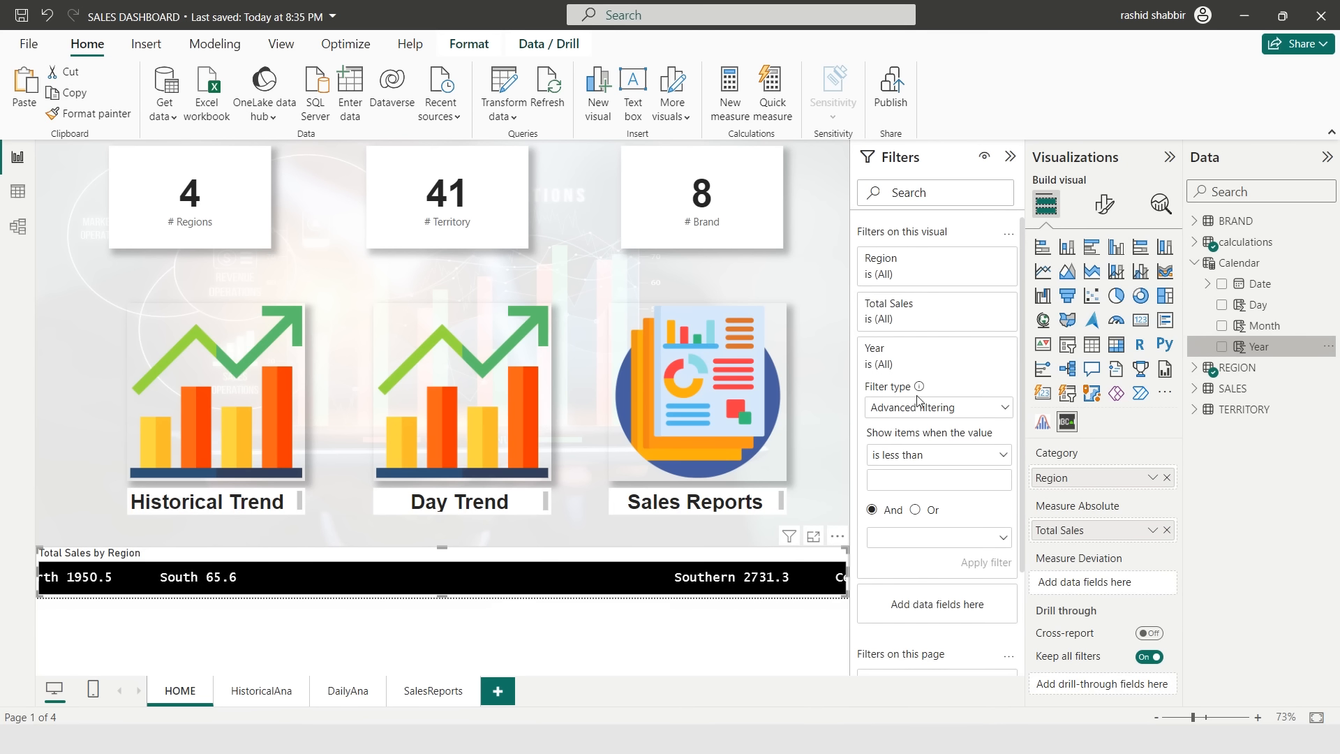
click(973, 408)
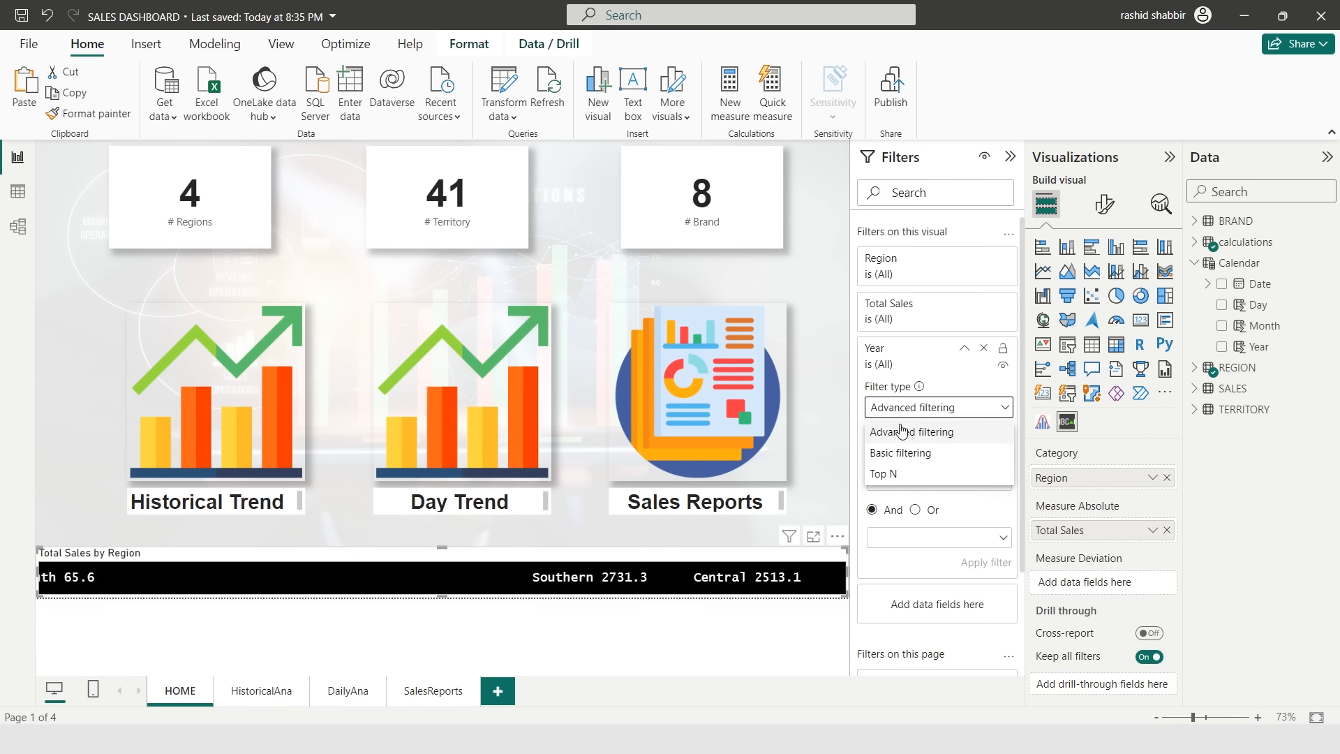
click(899, 454)
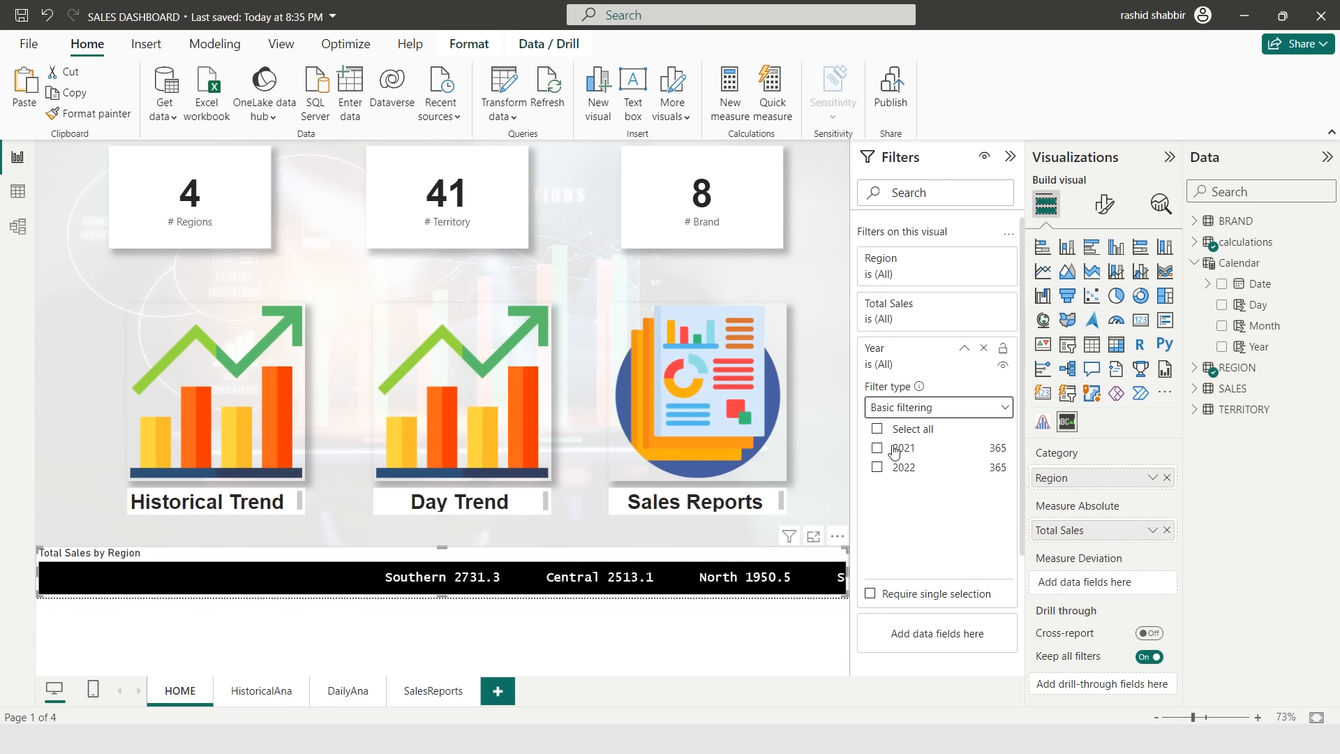
click(878, 470)
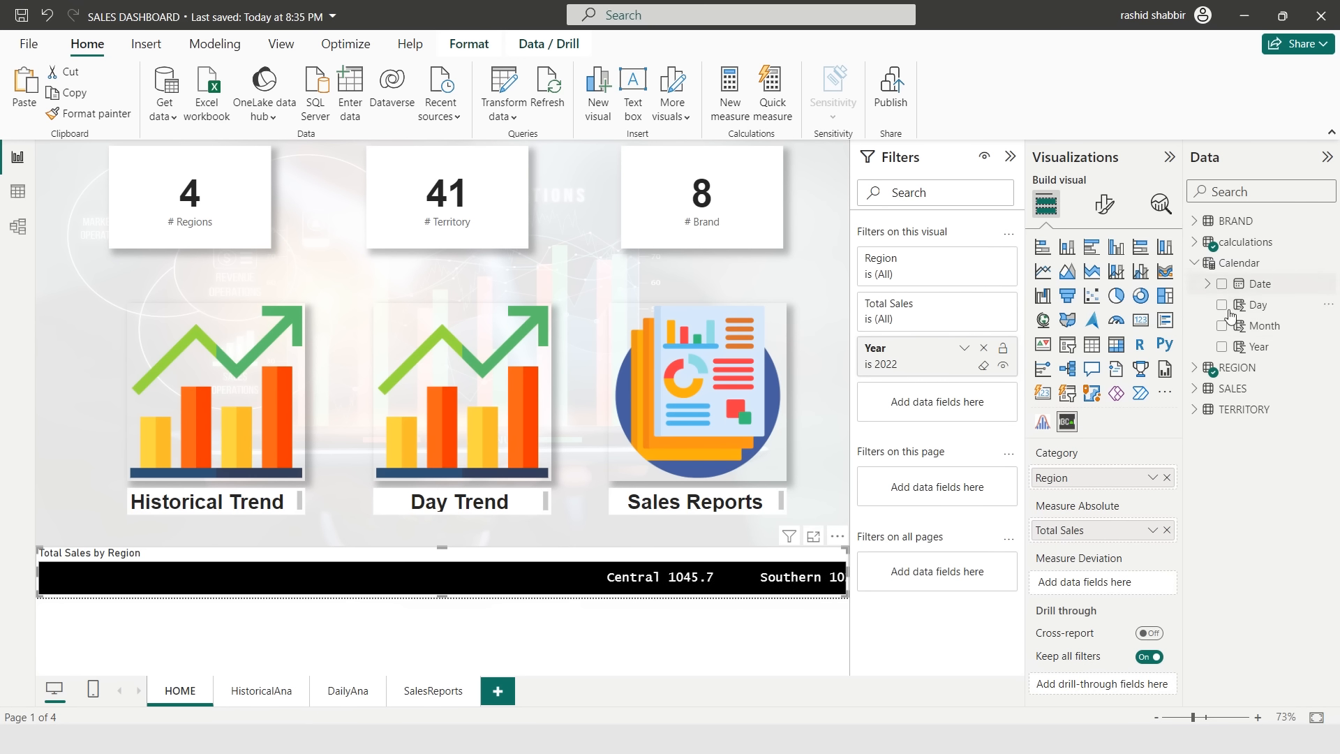
- Add a Month filter to the scroller visual using basic filtering, keeping only month 12
drag(1250, 326, 981, 411)
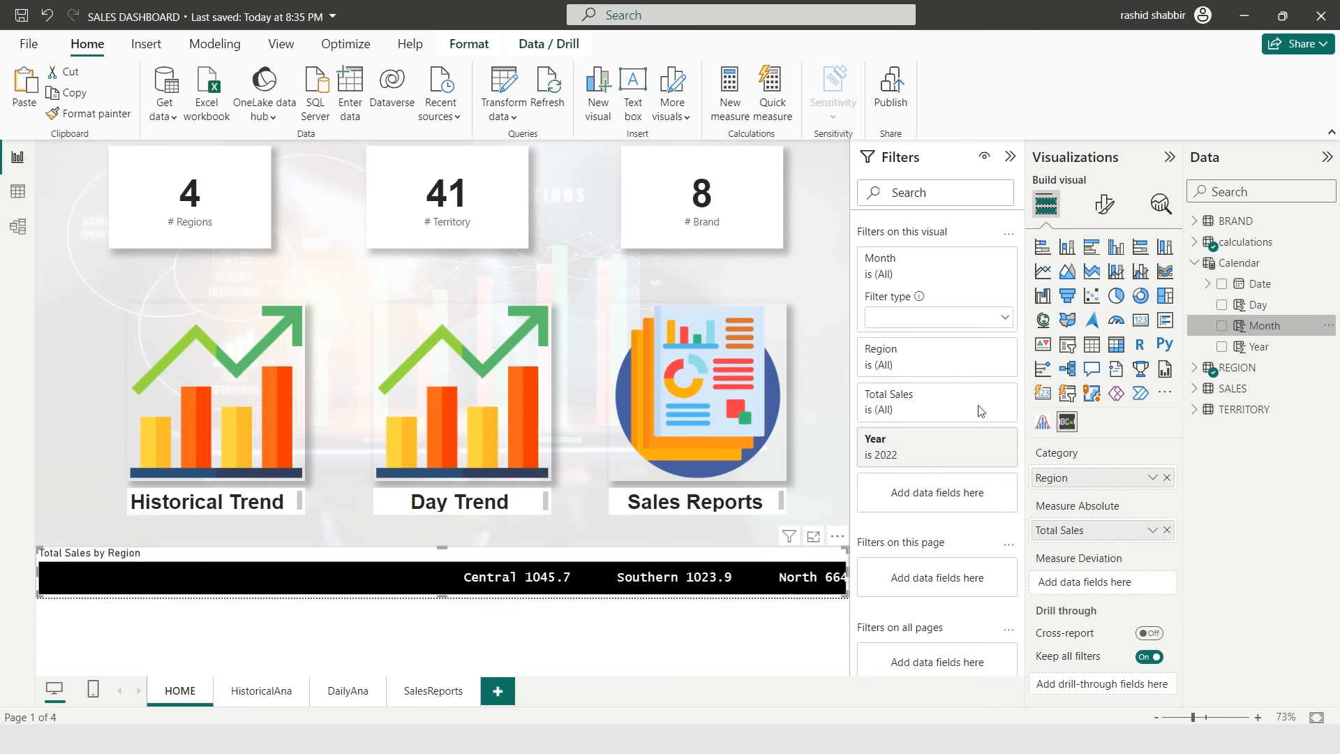
click(921, 317)
click(930, 357)
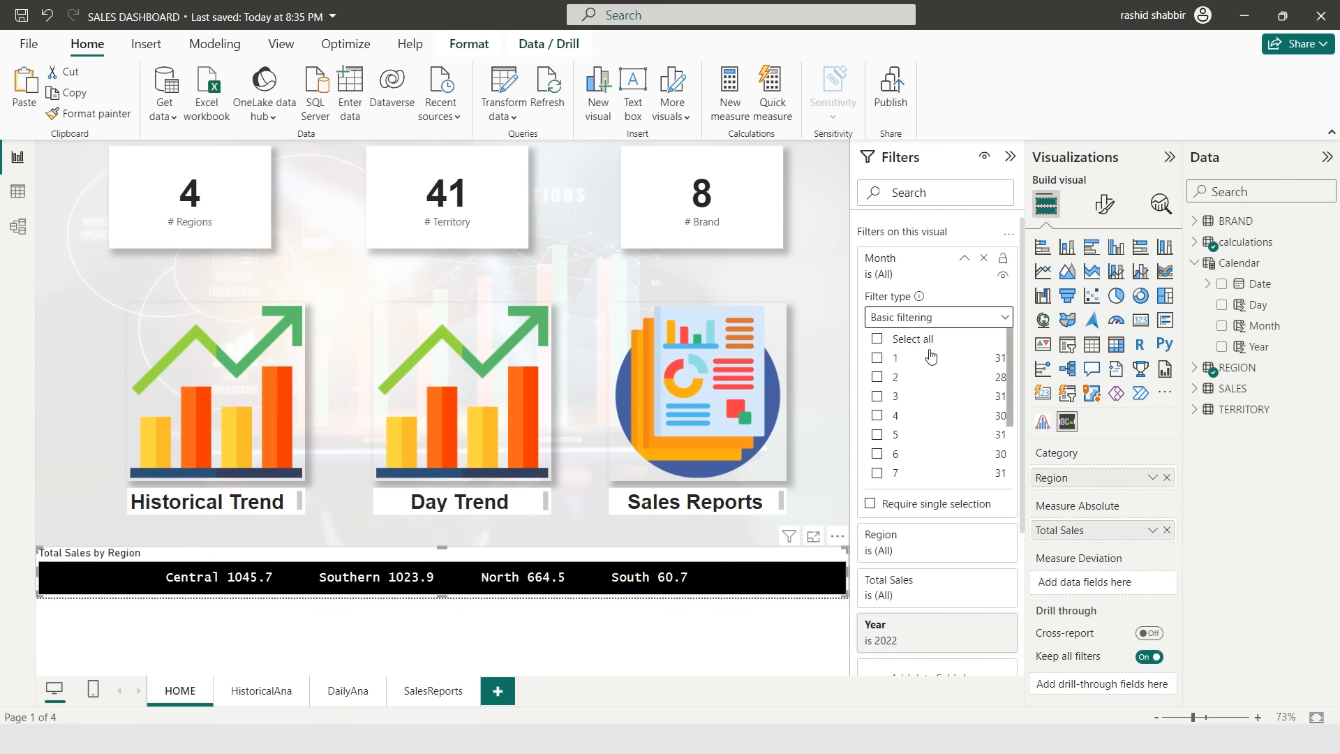
scroll(878, 462, down, 2)
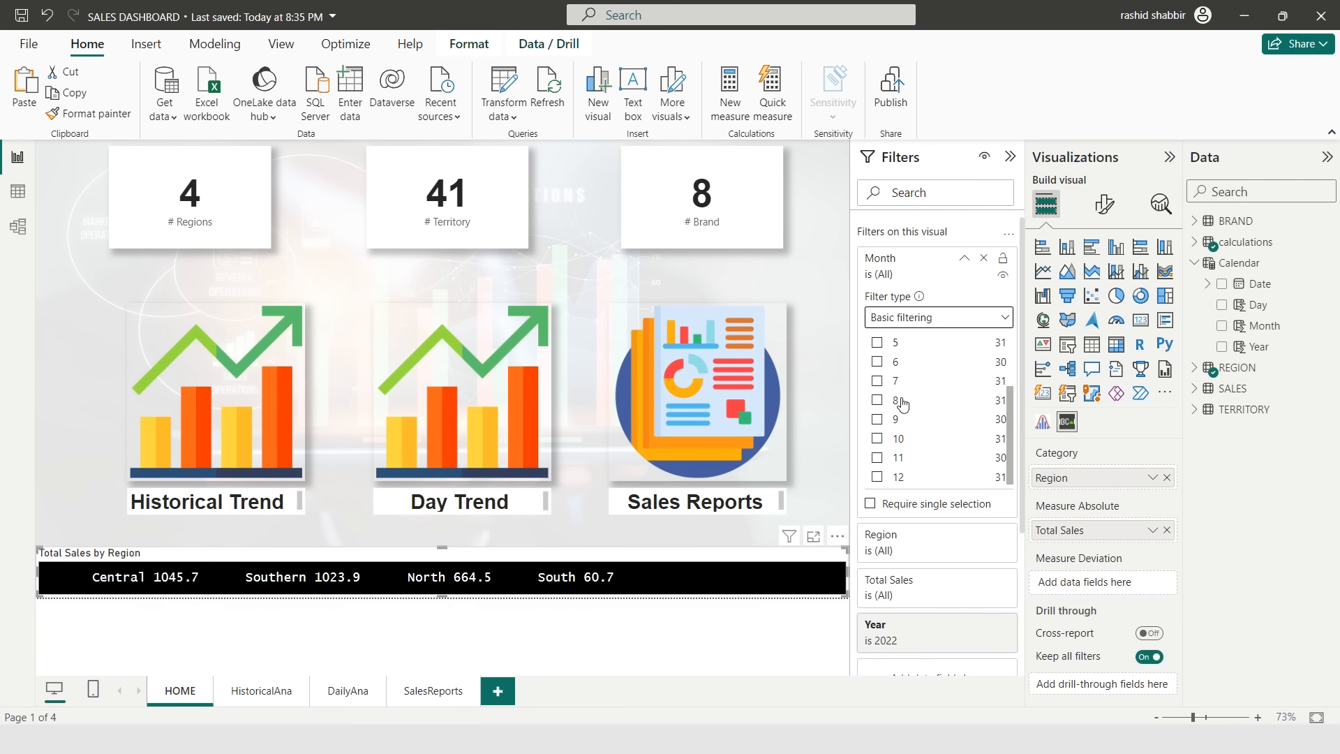
click(877, 476)
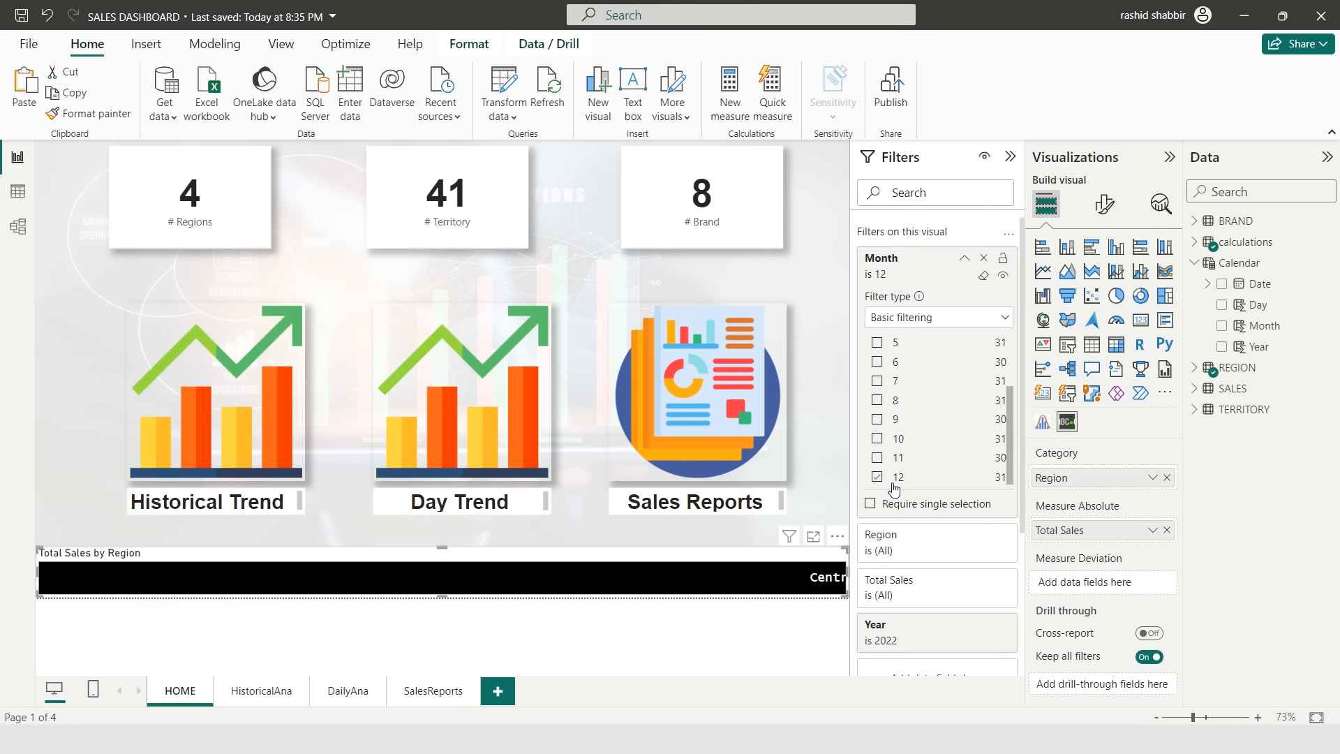
click(964, 259)
click(836, 378)
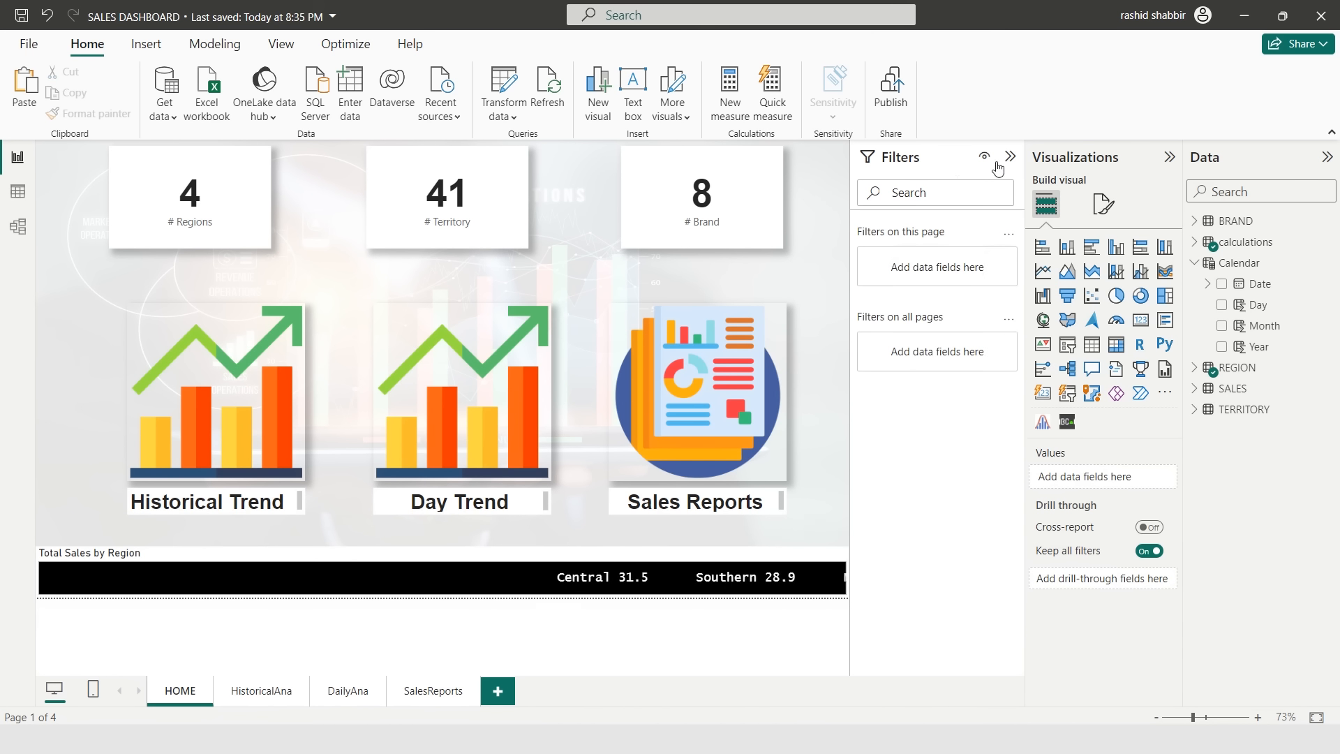
- Open the scroller's general format settings and set its title font to Arial
click(1010, 157)
click(1170, 157)
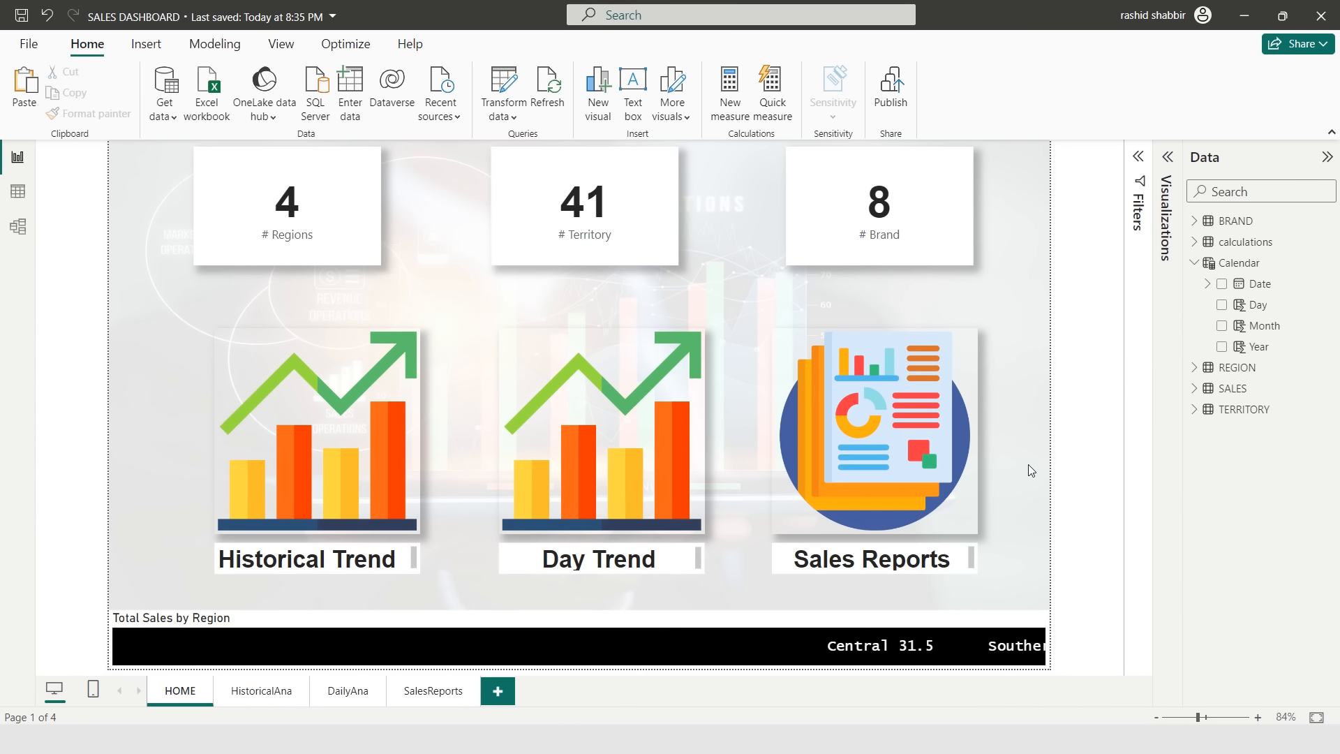
click(935, 648)
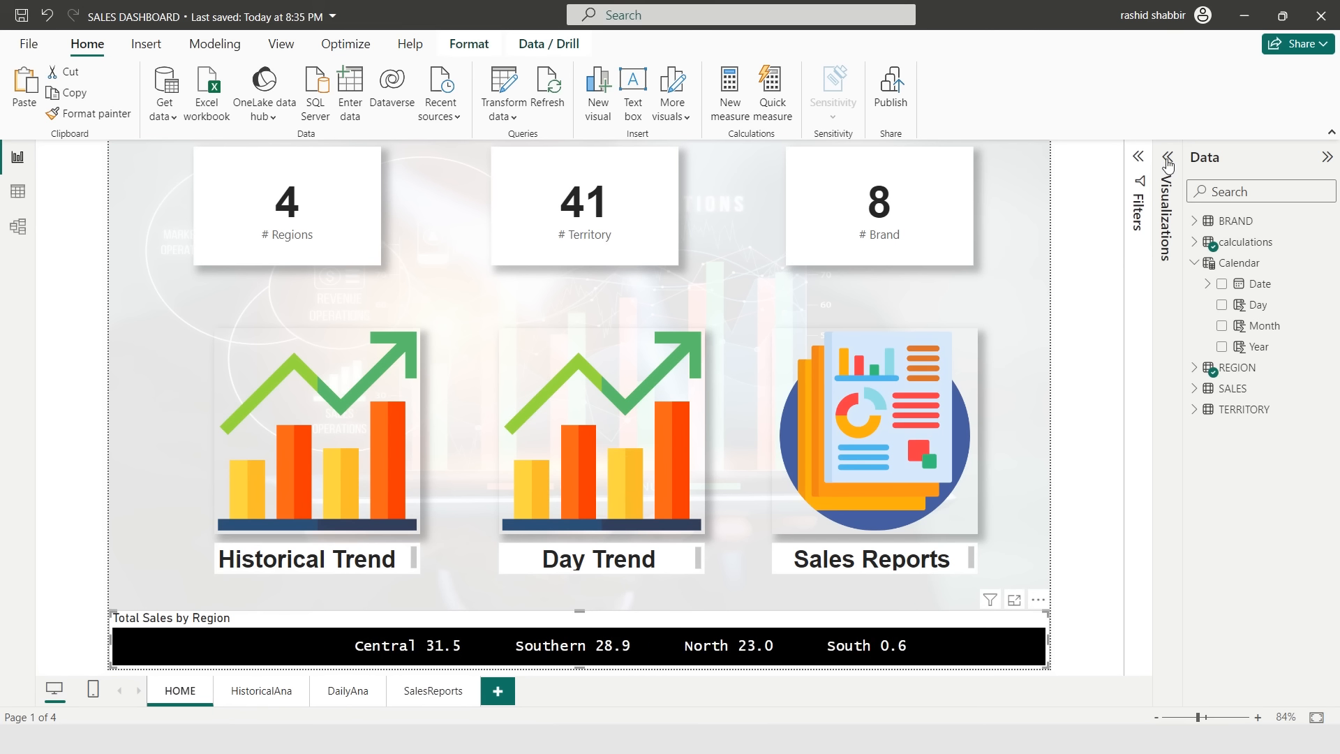
click(1167, 157)
click(1103, 204)
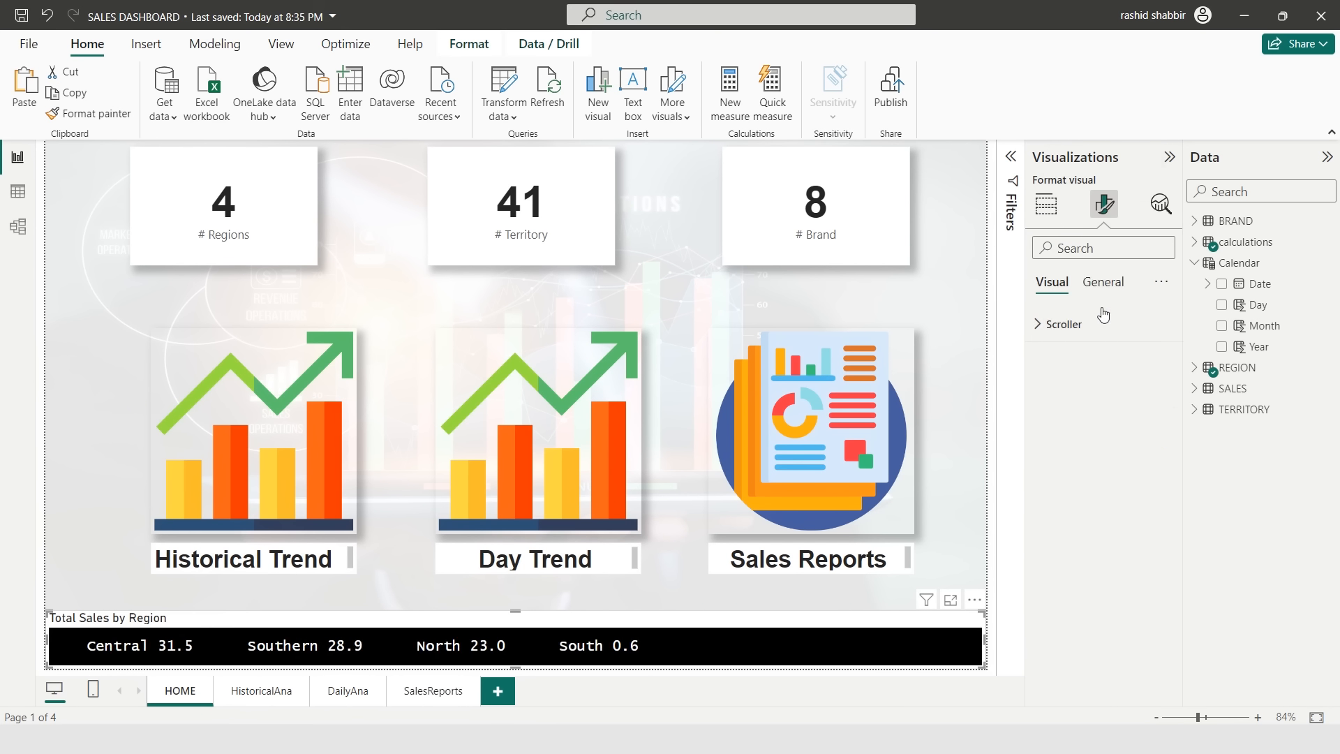
click(1102, 281)
click(1085, 380)
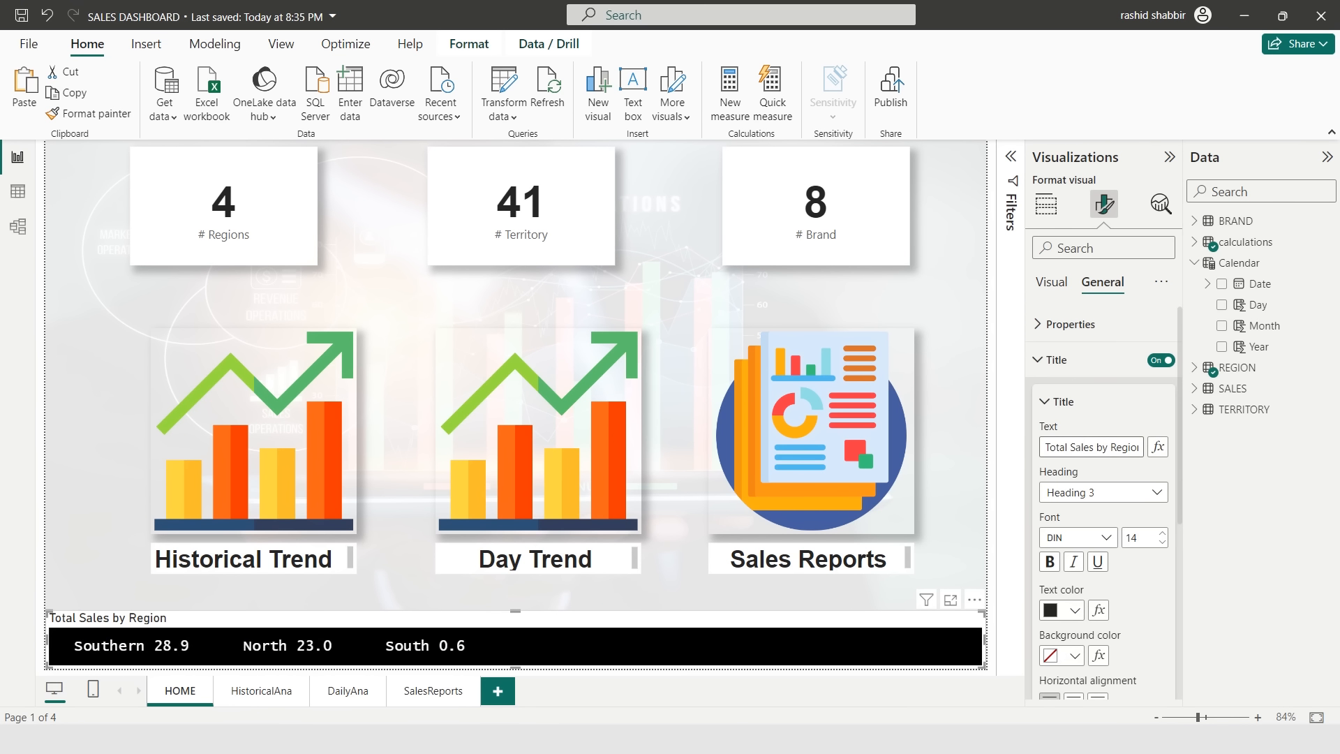
key(Left)
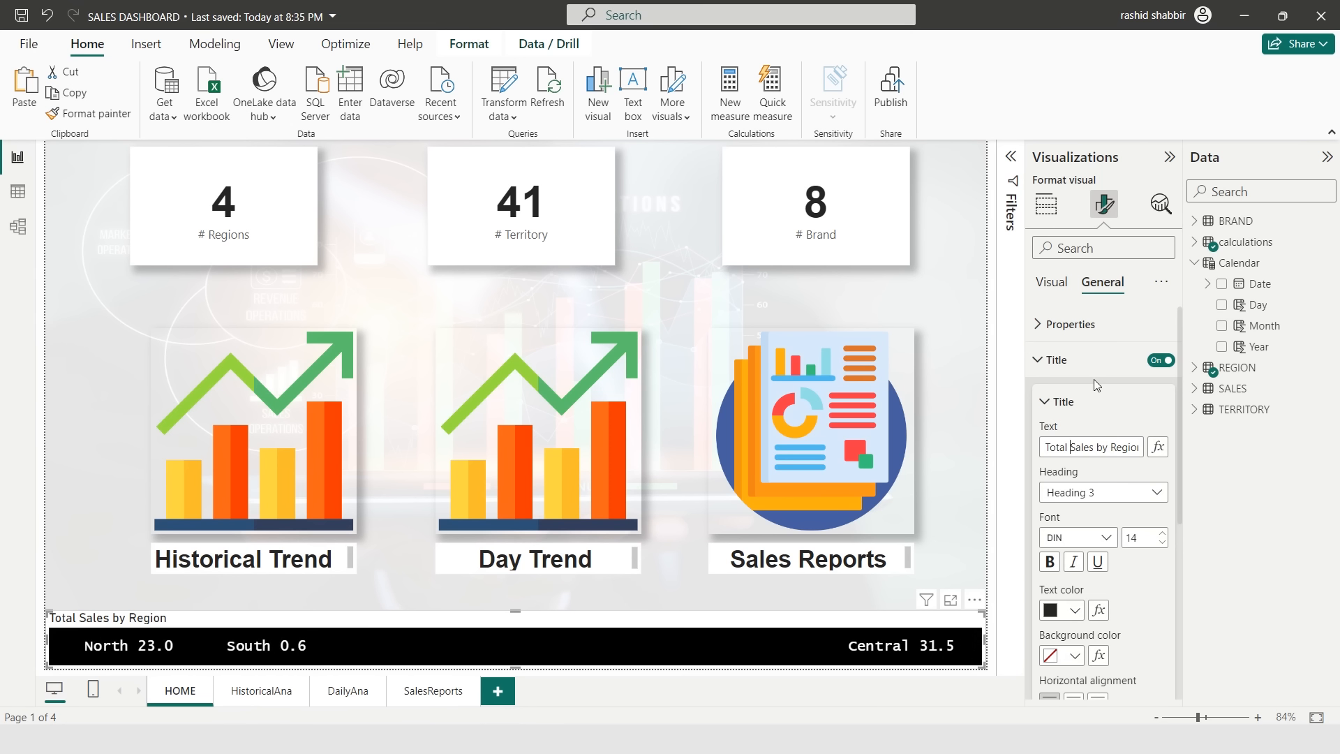
key(Right)
key(Right)
key(Right)
key(Right)
key(Right)
key(Right)
key(Right)
key(Right)
key(Right)
key(Right)
key(Right)
key(Right)
key(Right)
key(Right)
key(Right)
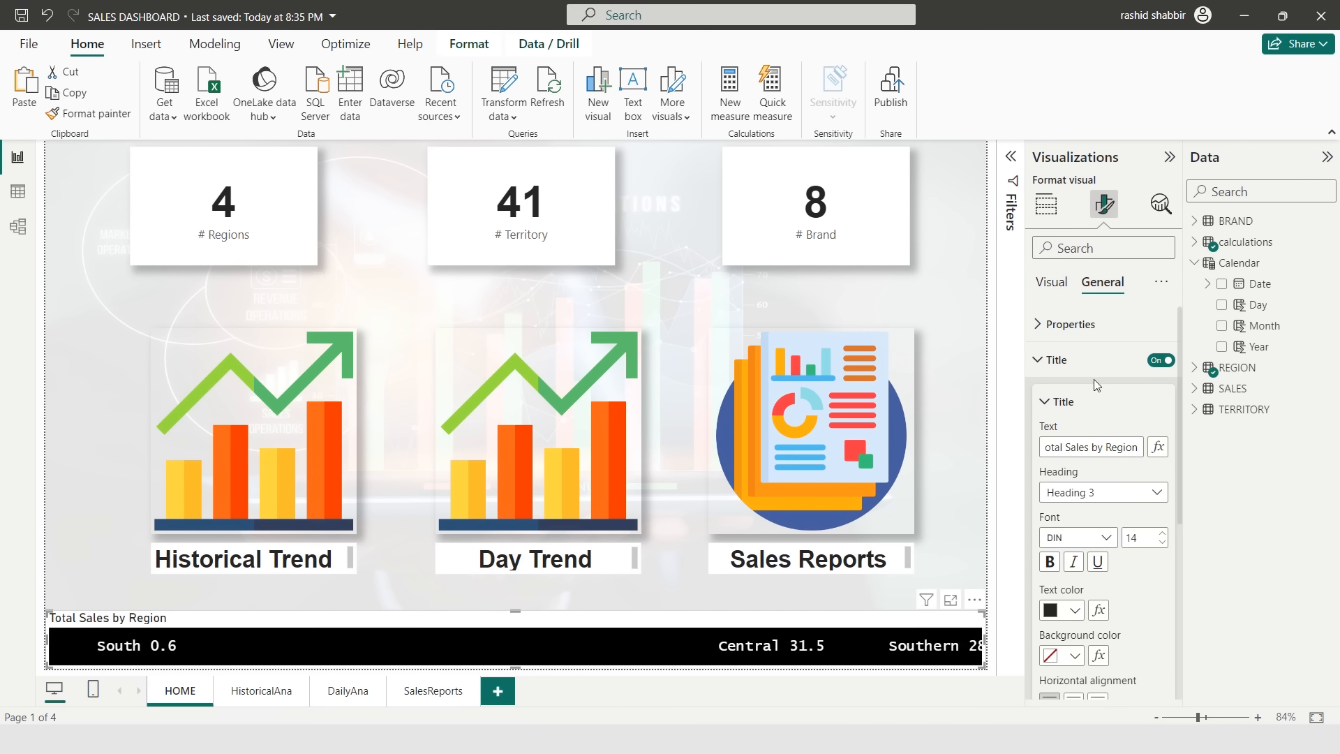
click(1078, 538)
click(1064, 263)
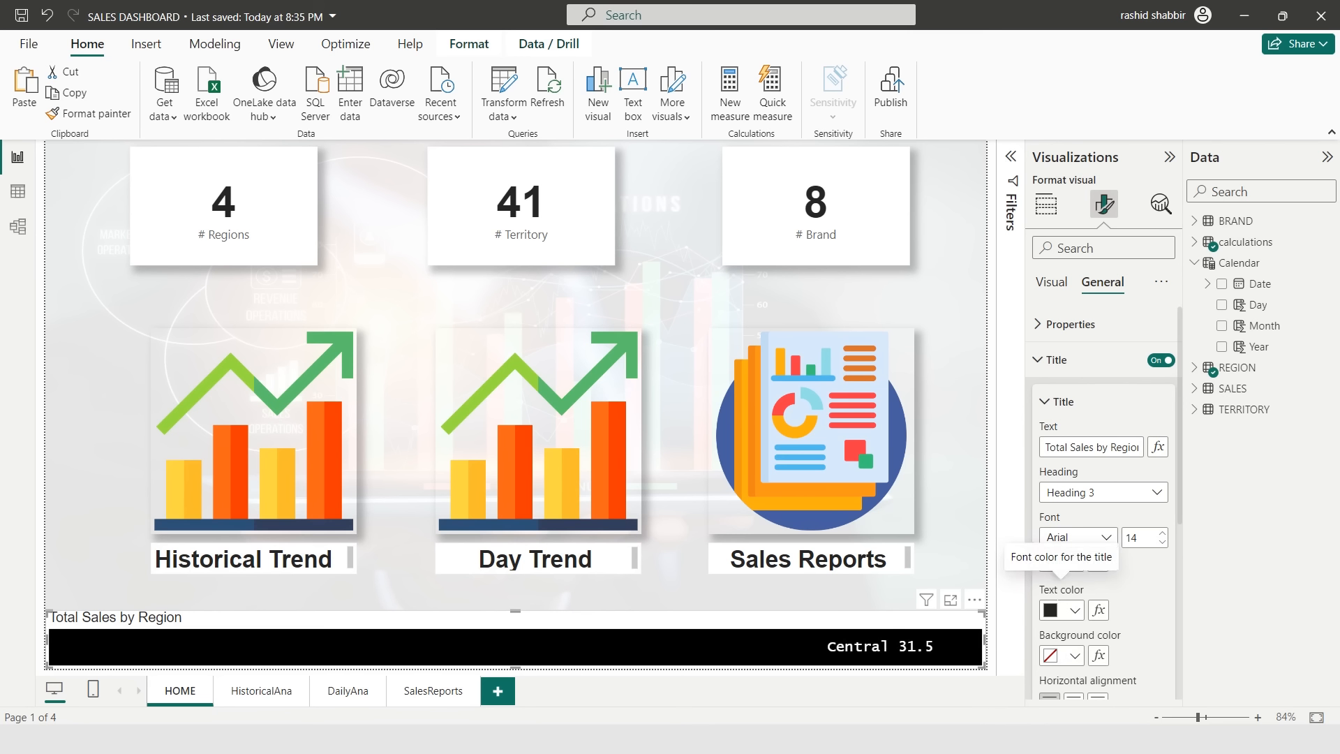
- Set the scroller title's text colour to white and its background colour to orange
click(1073, 609)
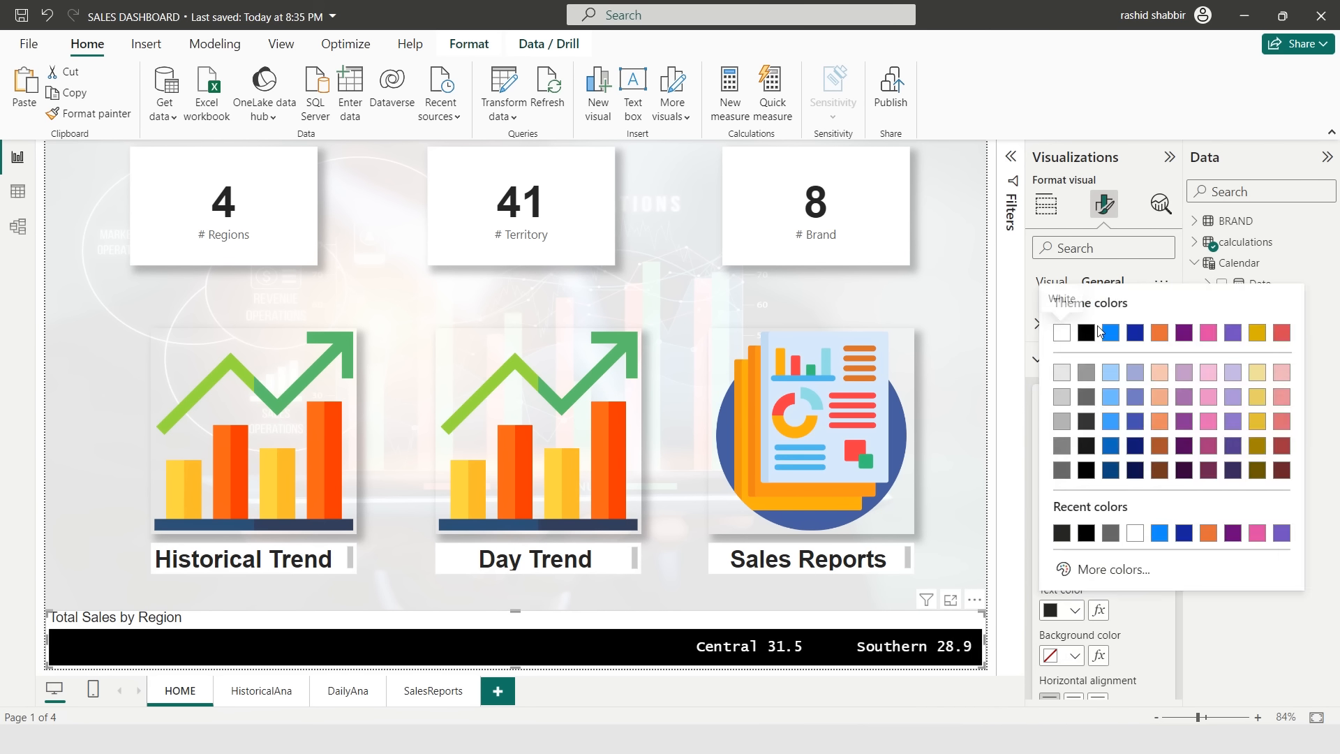
click(1058, 328)
click(1074, 655)
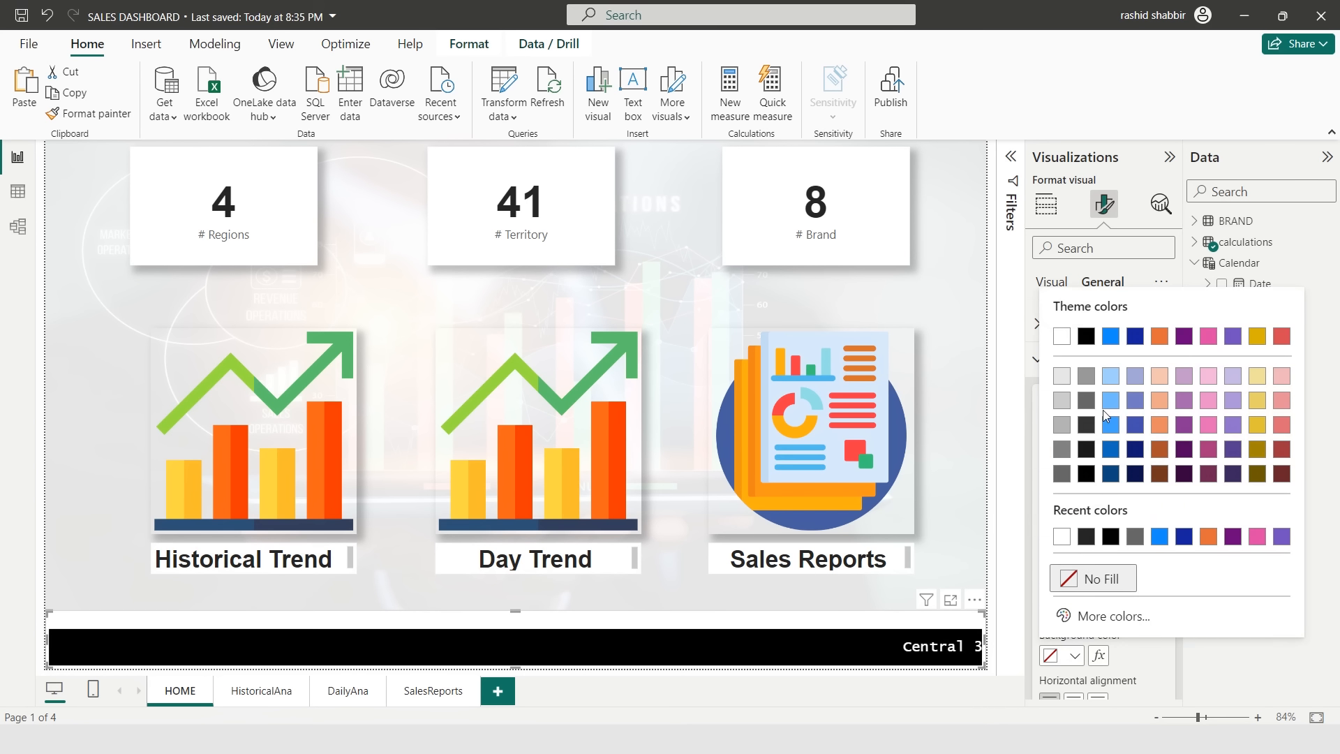
click(1086, 336)
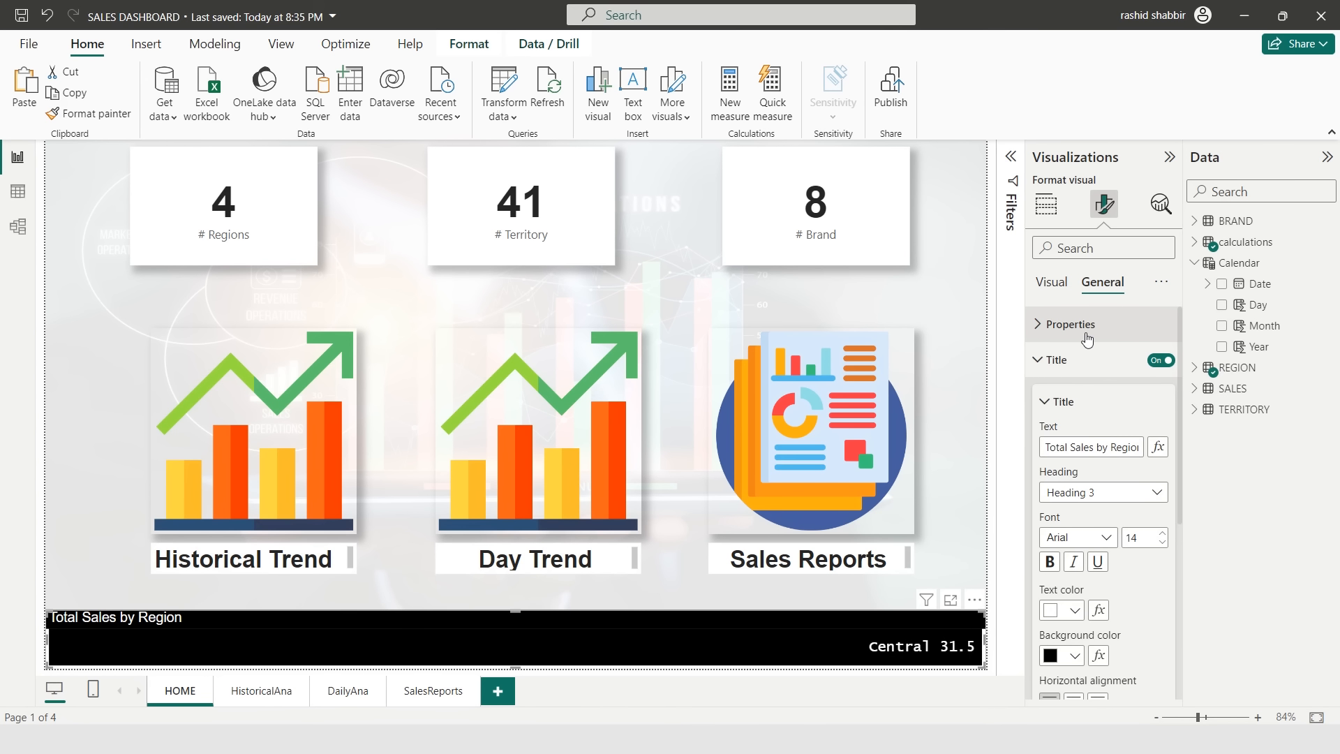
click(1074, 655)
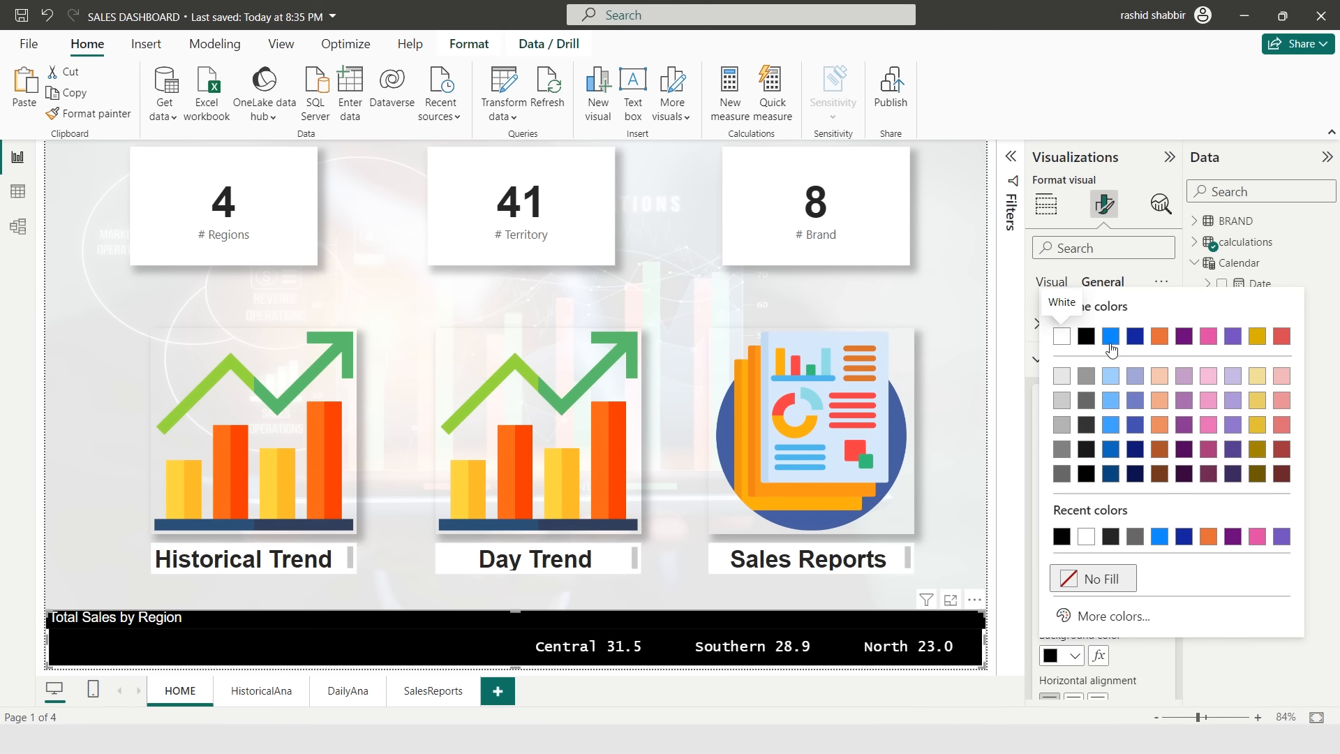
click(1159, 337)
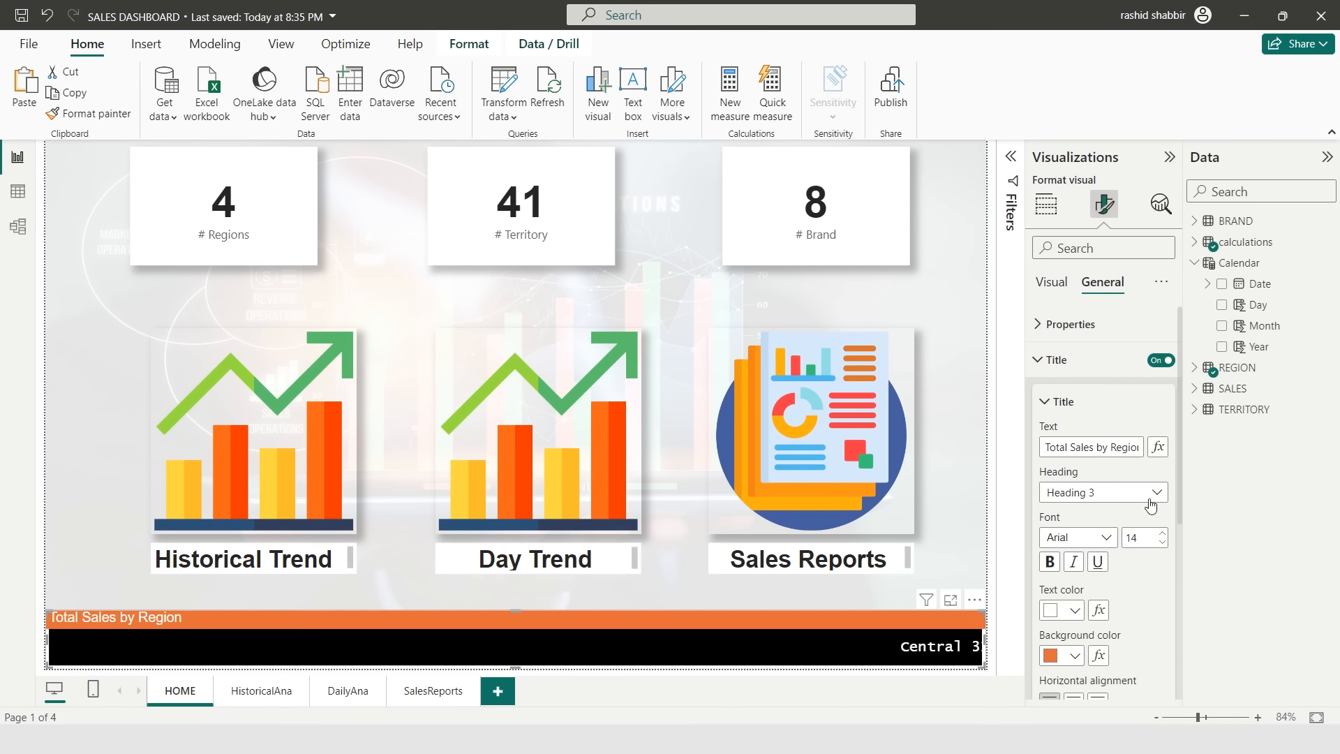
- Center-align the scroller title and make it bold
scroll(1101, 574, down, 2)
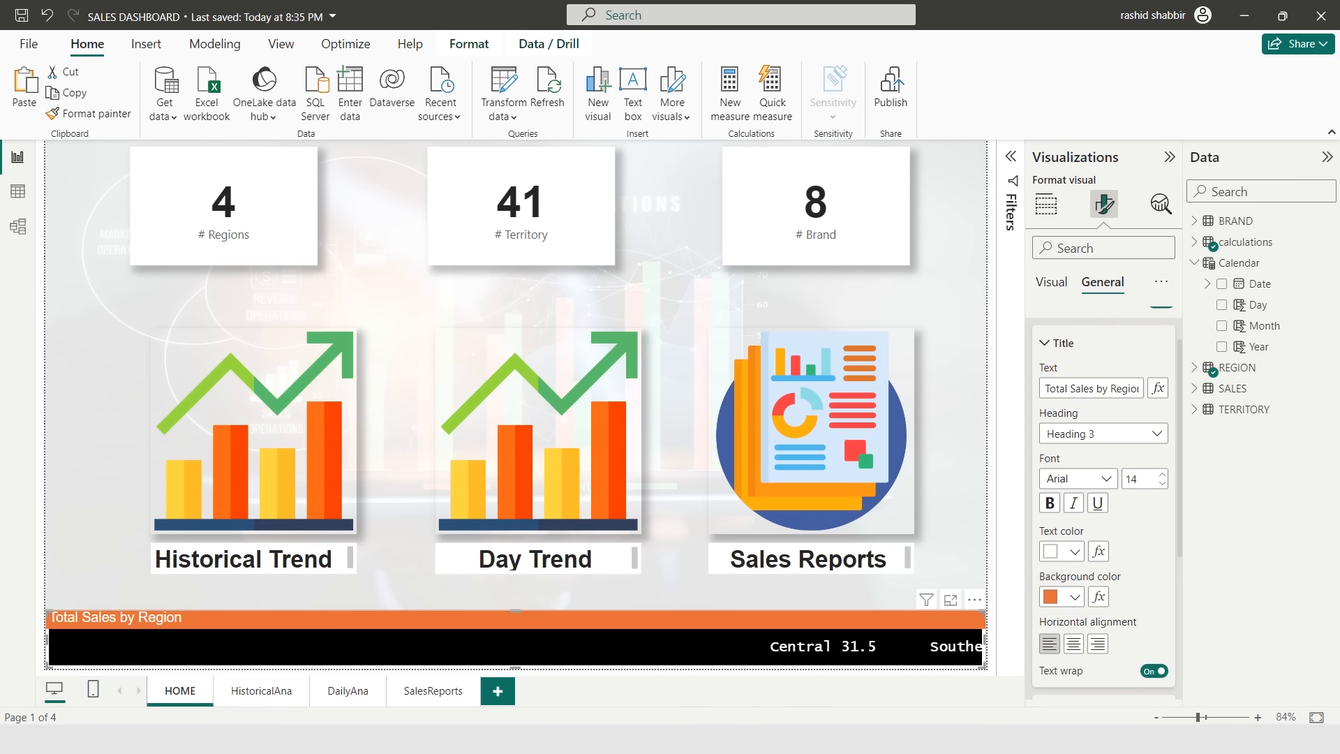
click(1076, 644)
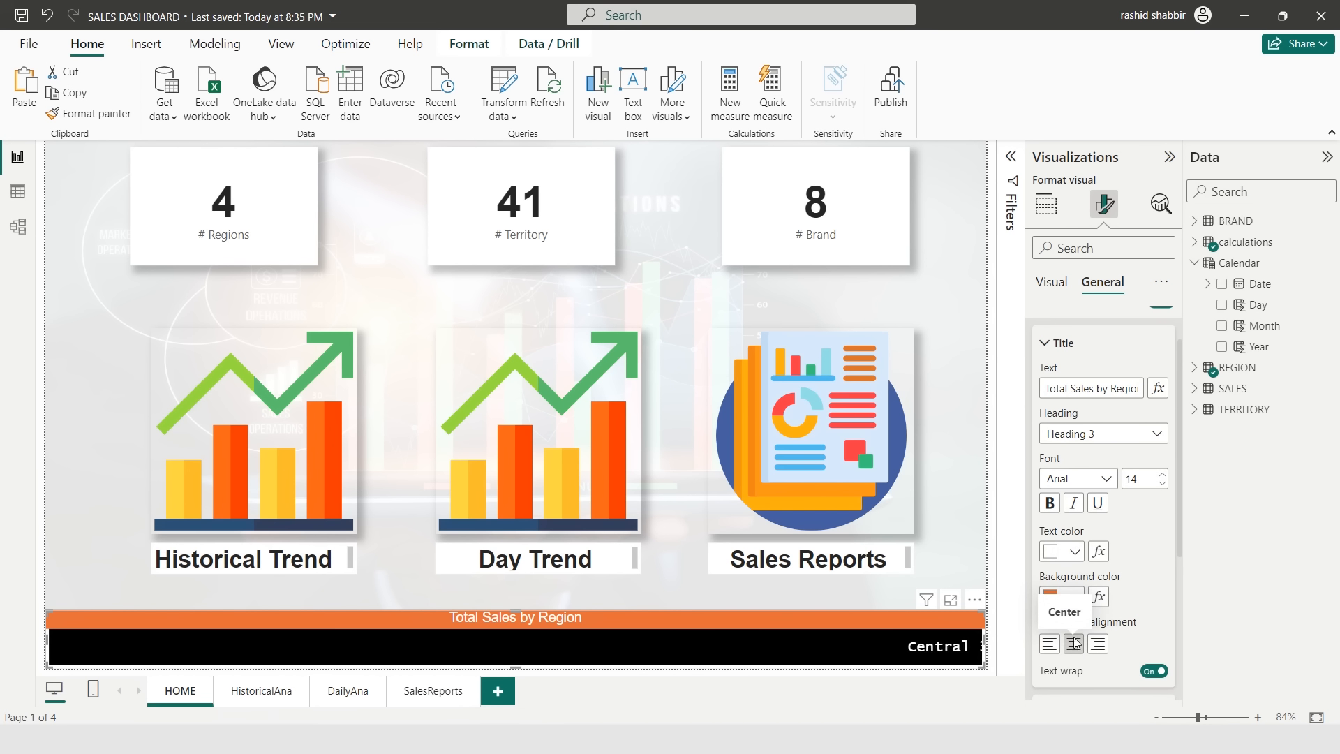
click(1056, 507)
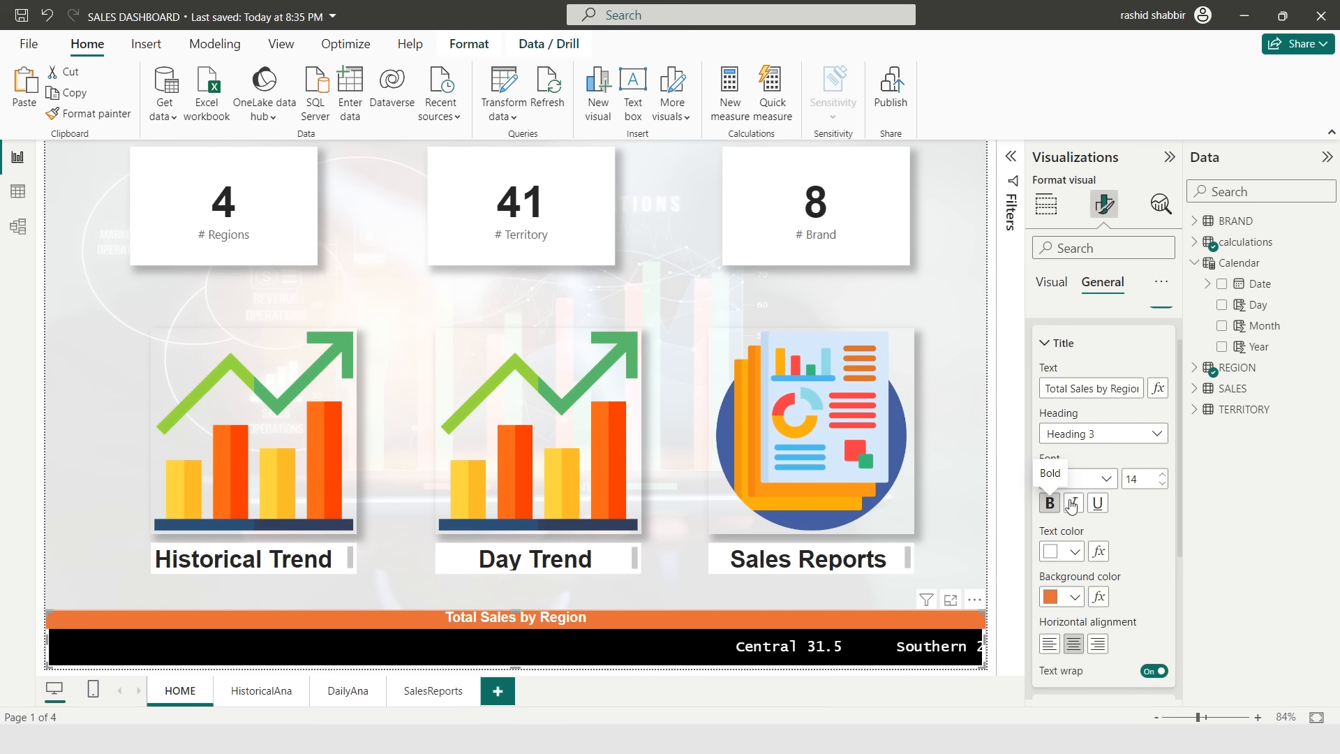
- Append "- Current Month" to the scroller title text
click(1131, 390)
key(End)
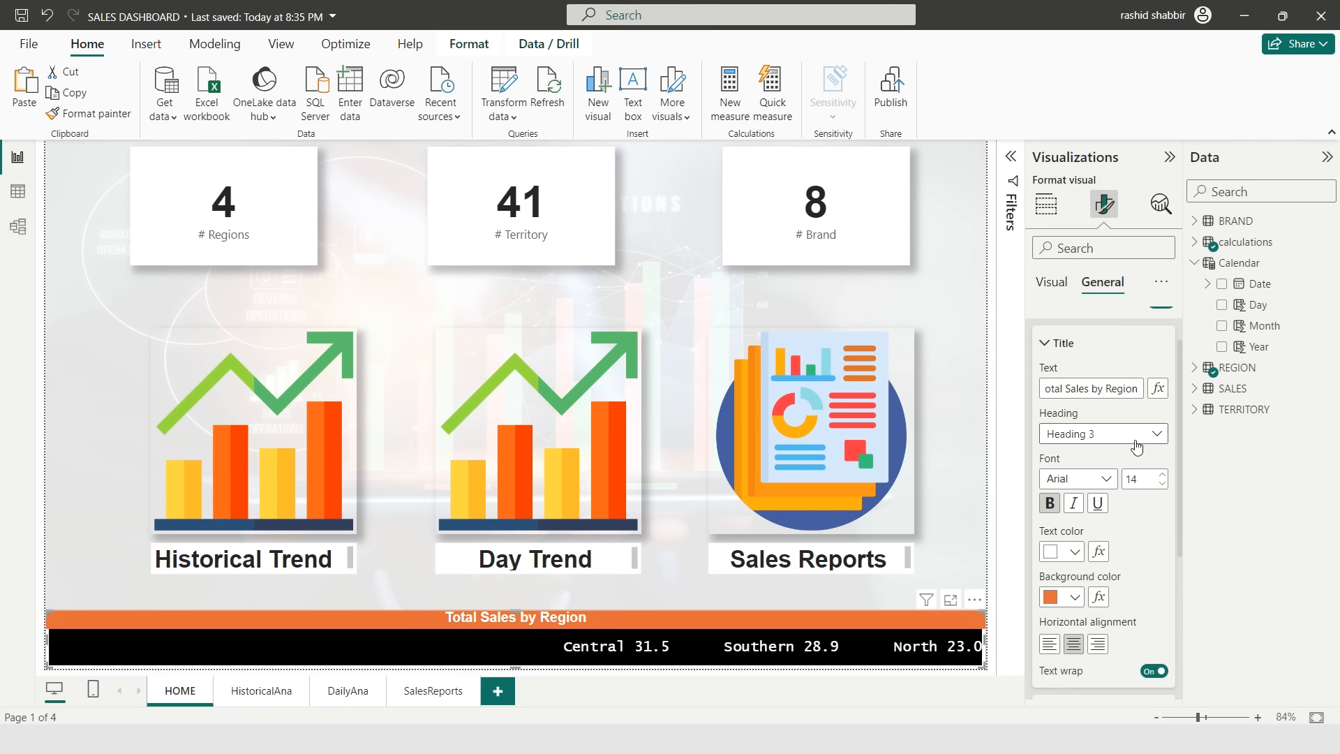
text(- Current Month)
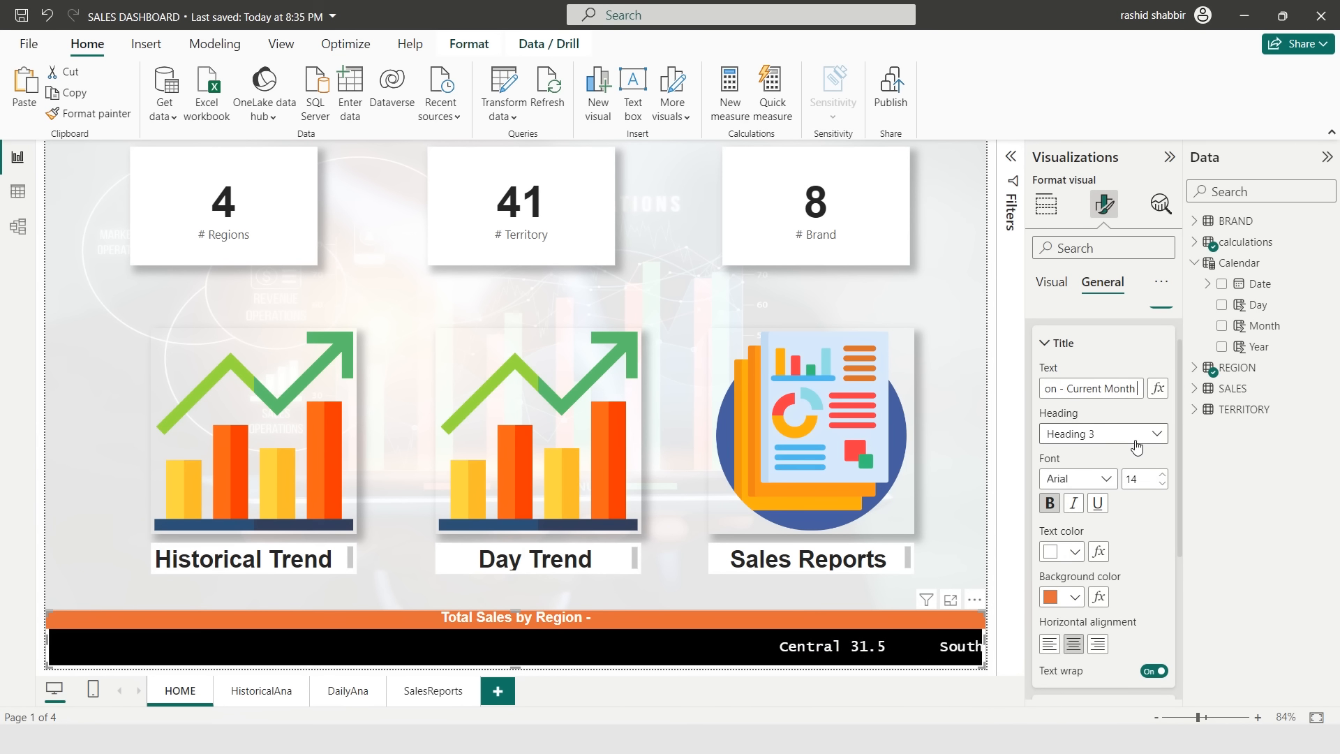
click(932, 392)
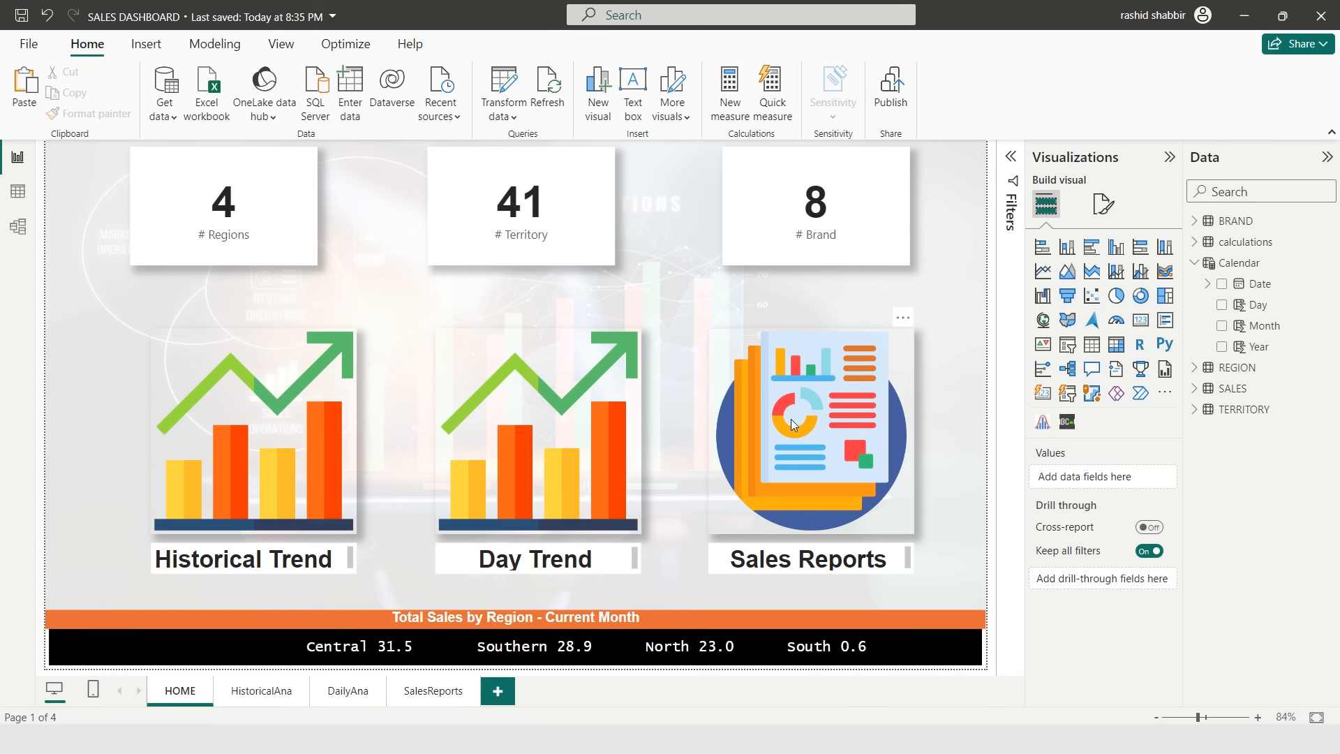
- Go to the HistoricalAna page, open the Bookmarks pane and add a new bookmark
click(262, 694)
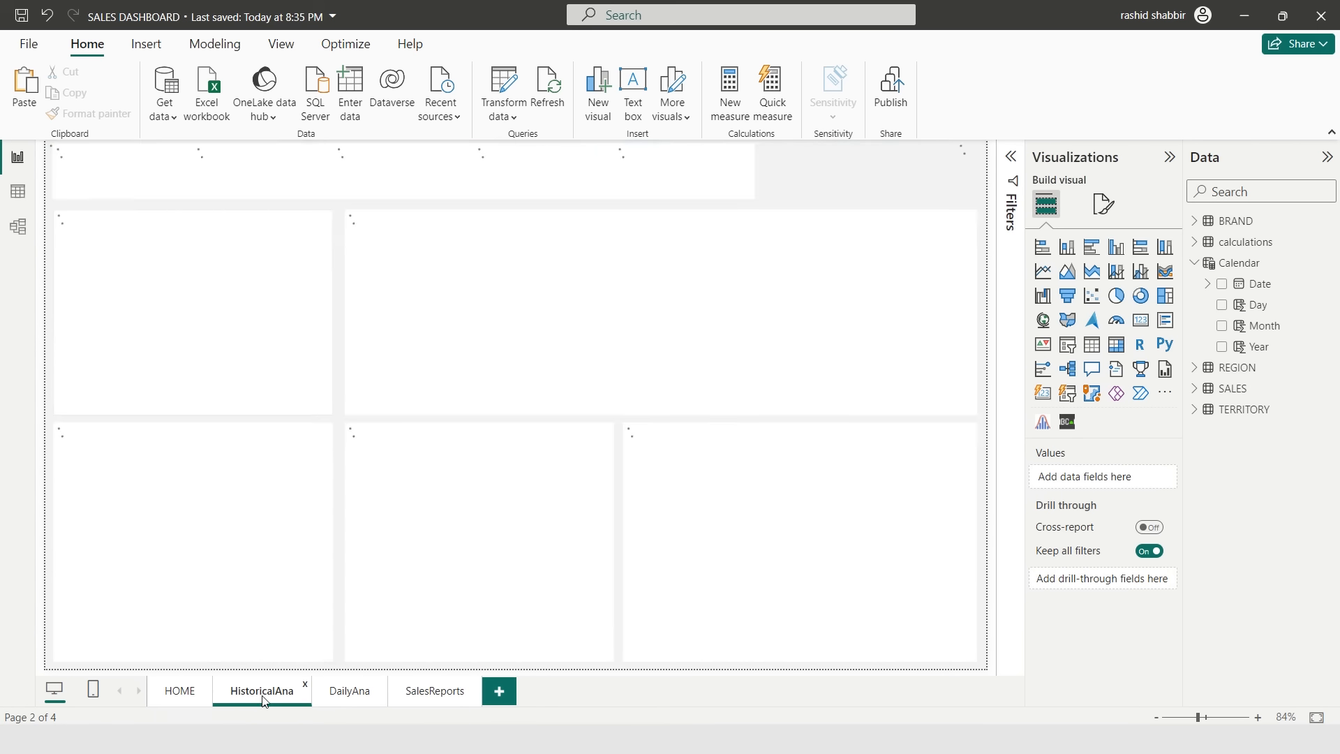
click(1169, 157)
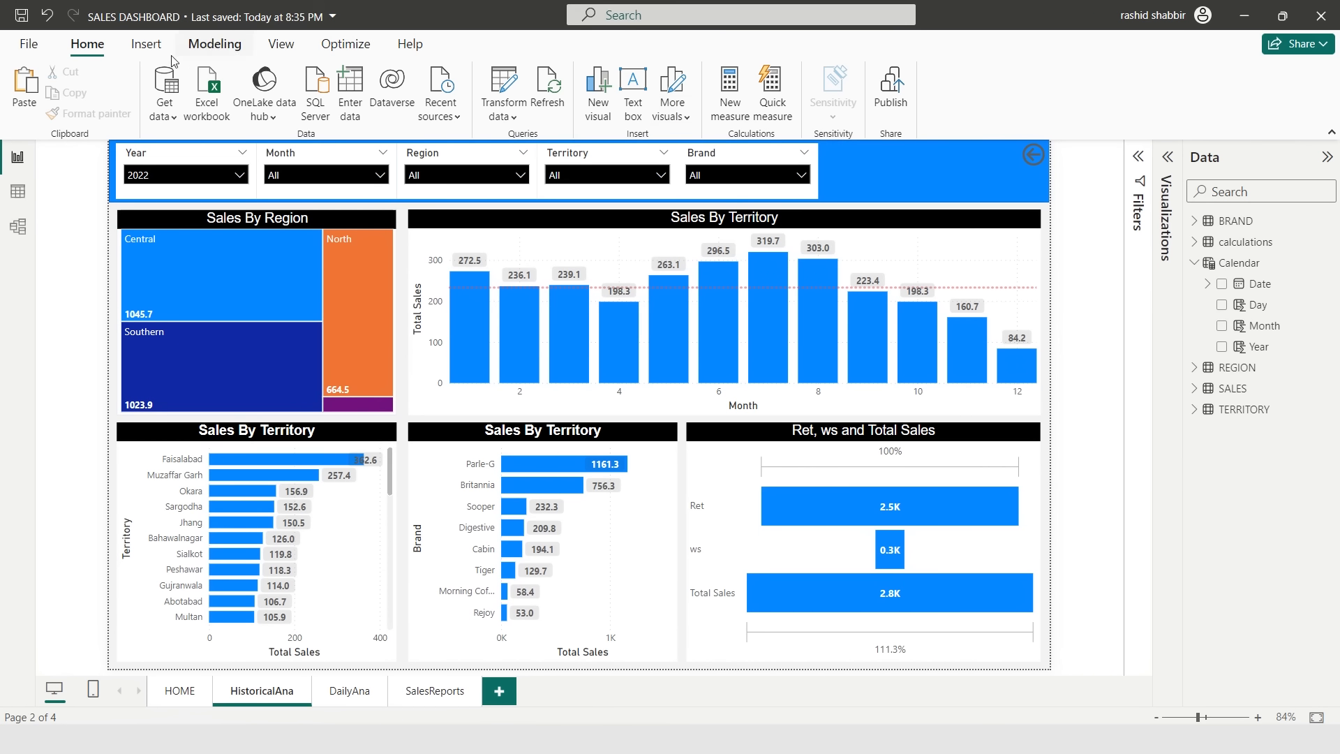
click(212, 46)
click(280, 49)
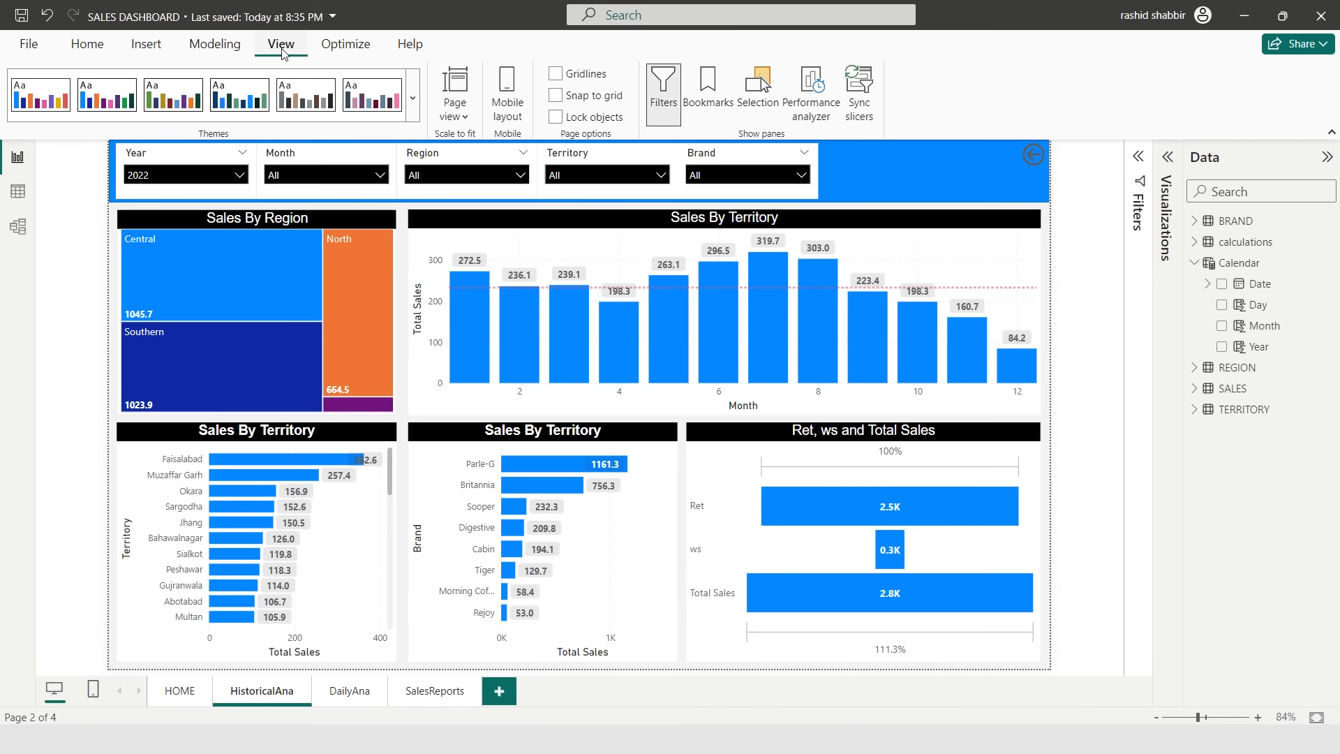
click(706, 105)
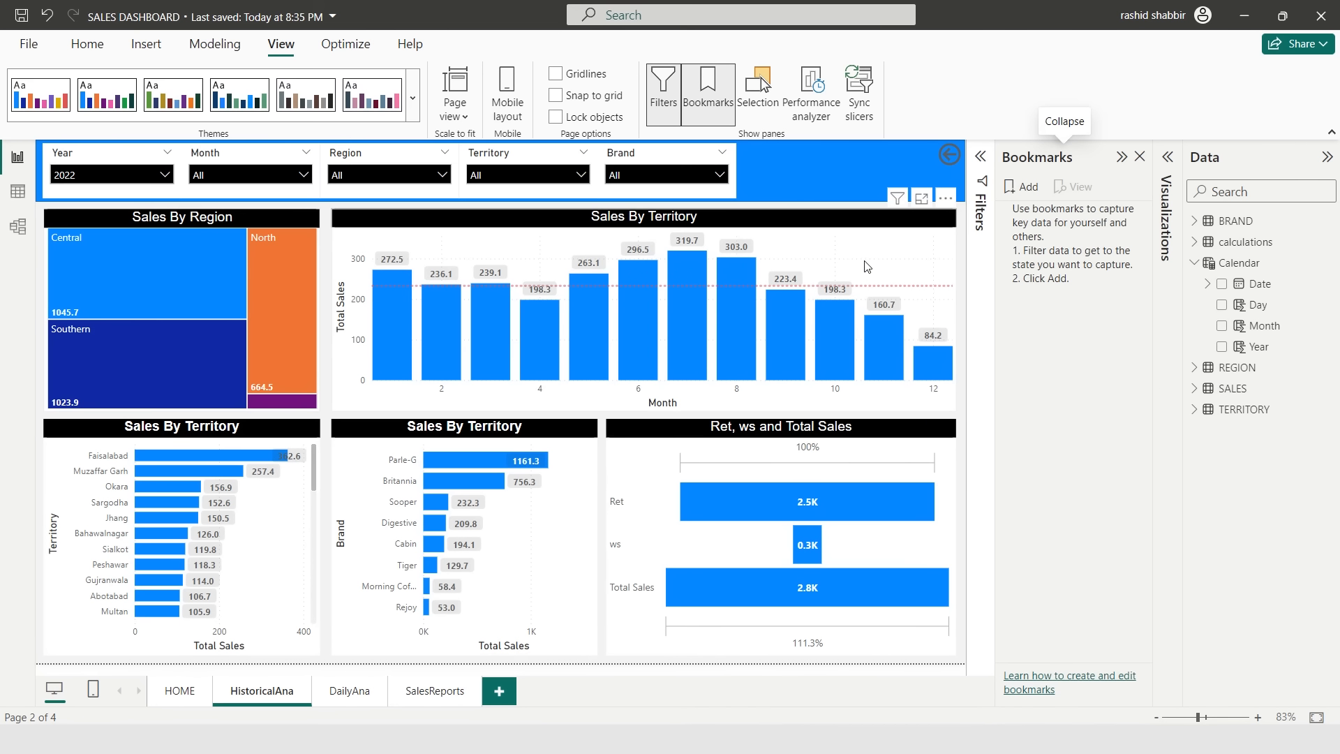
click(1028, 188)
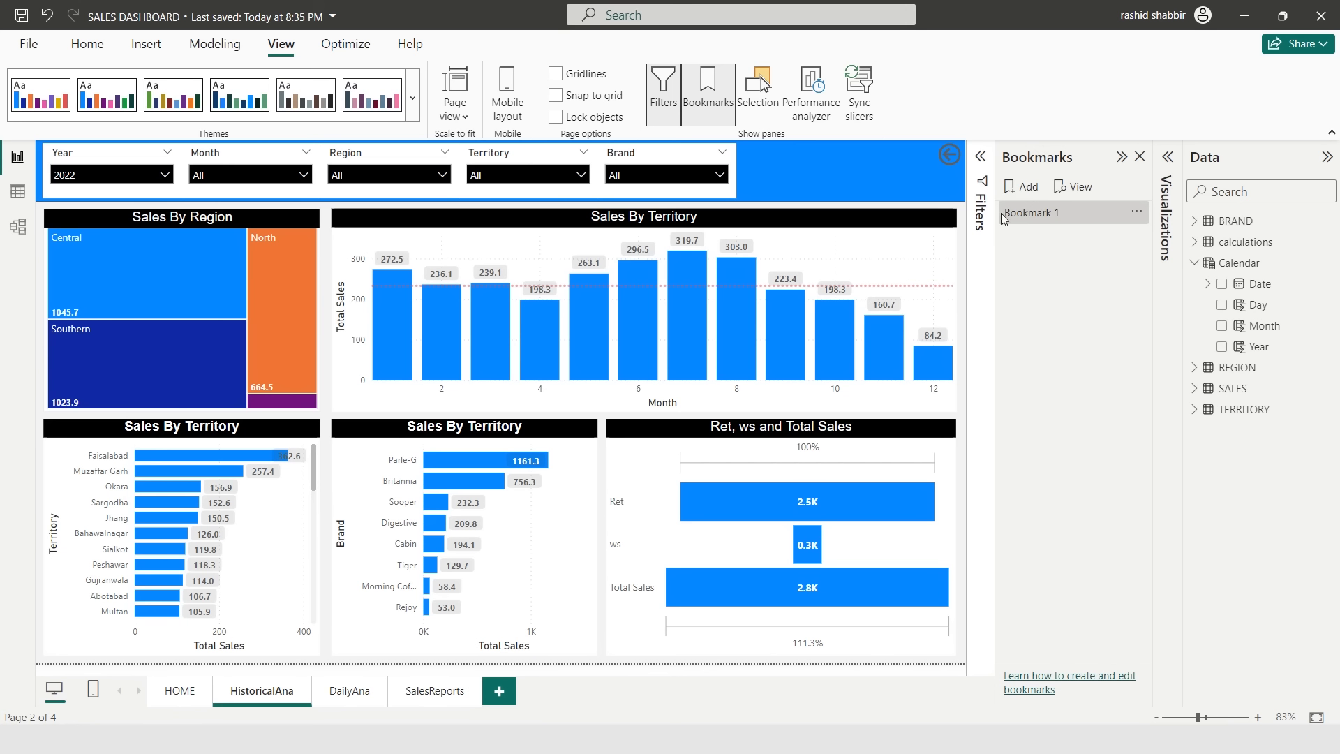
- Rename the new bookmark to HistoricalAna, copying the page tab's name
double_click(261, 692)
key(ctrl+c)
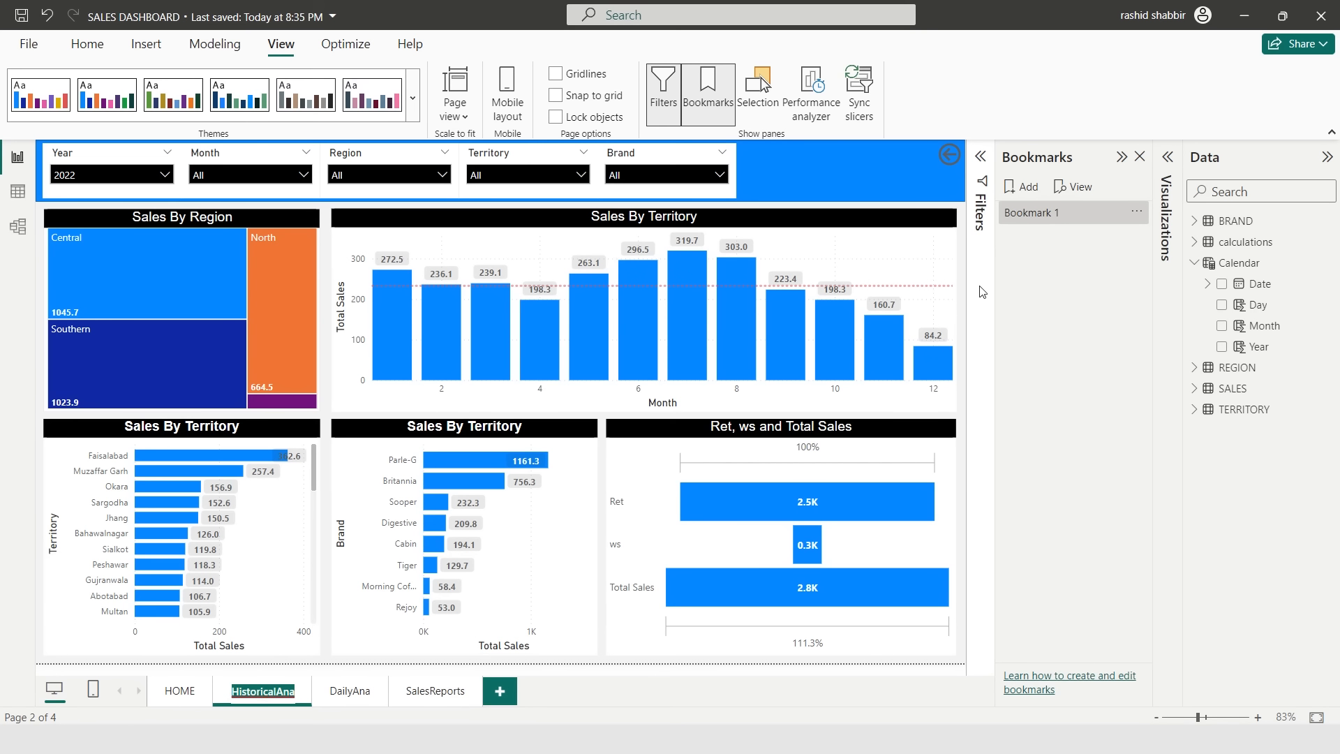
click(1043, 213)
double_click(1044, 213)
key(ctrl+v)
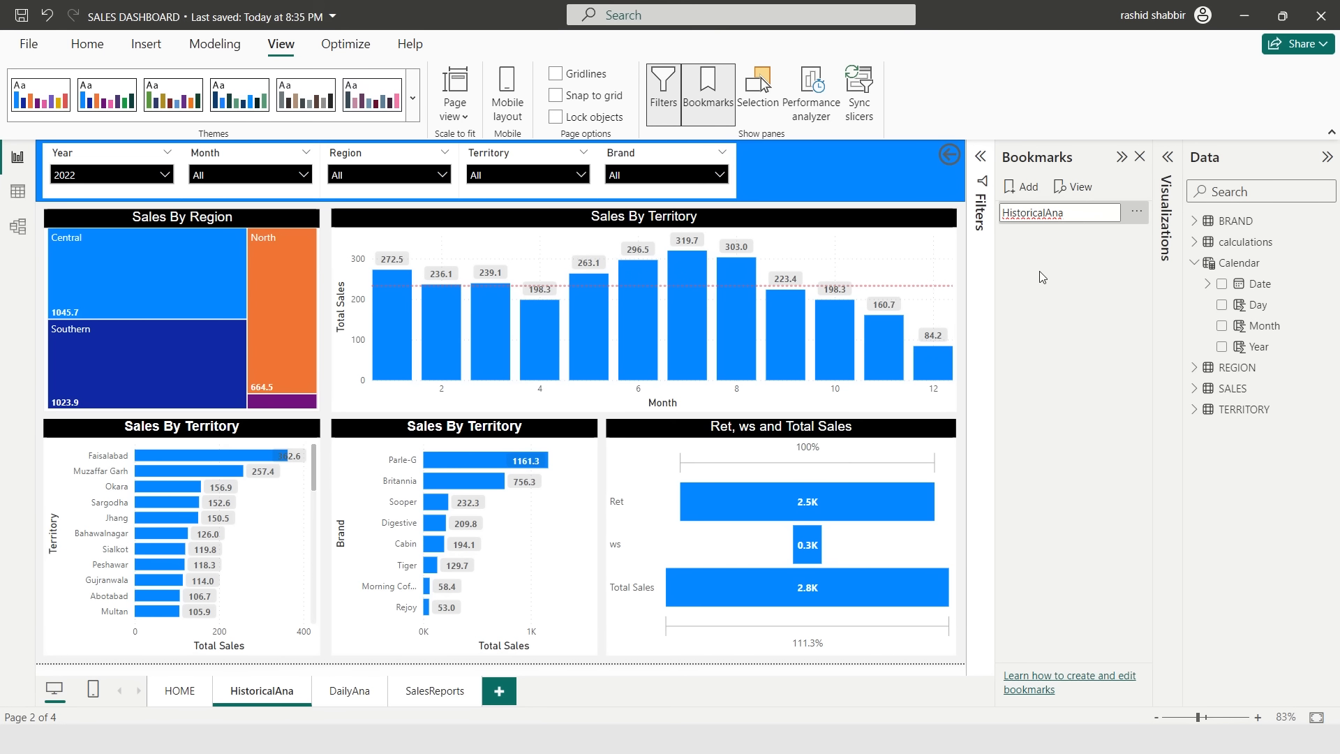
- Go to the DailyAna page and filter the Month slicer to 11
key(Return)
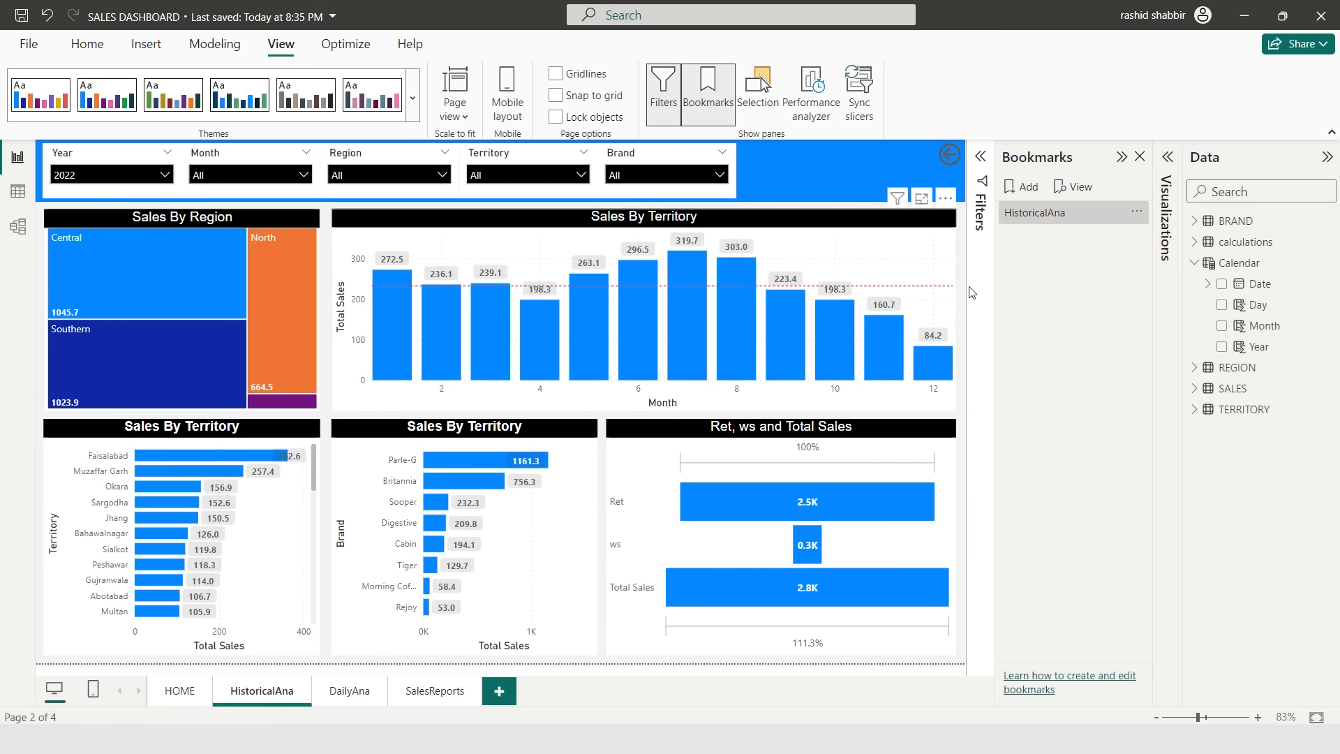
click(352, 694)
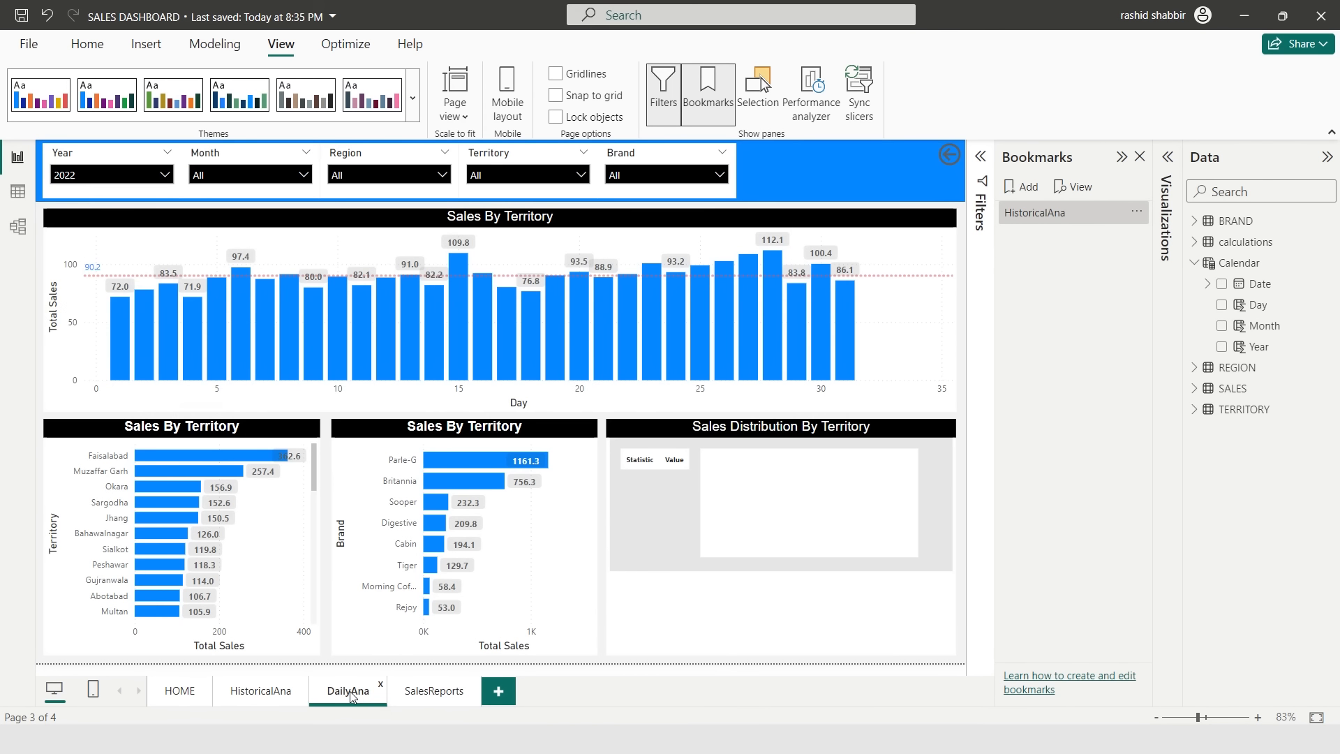
click(299, 177)
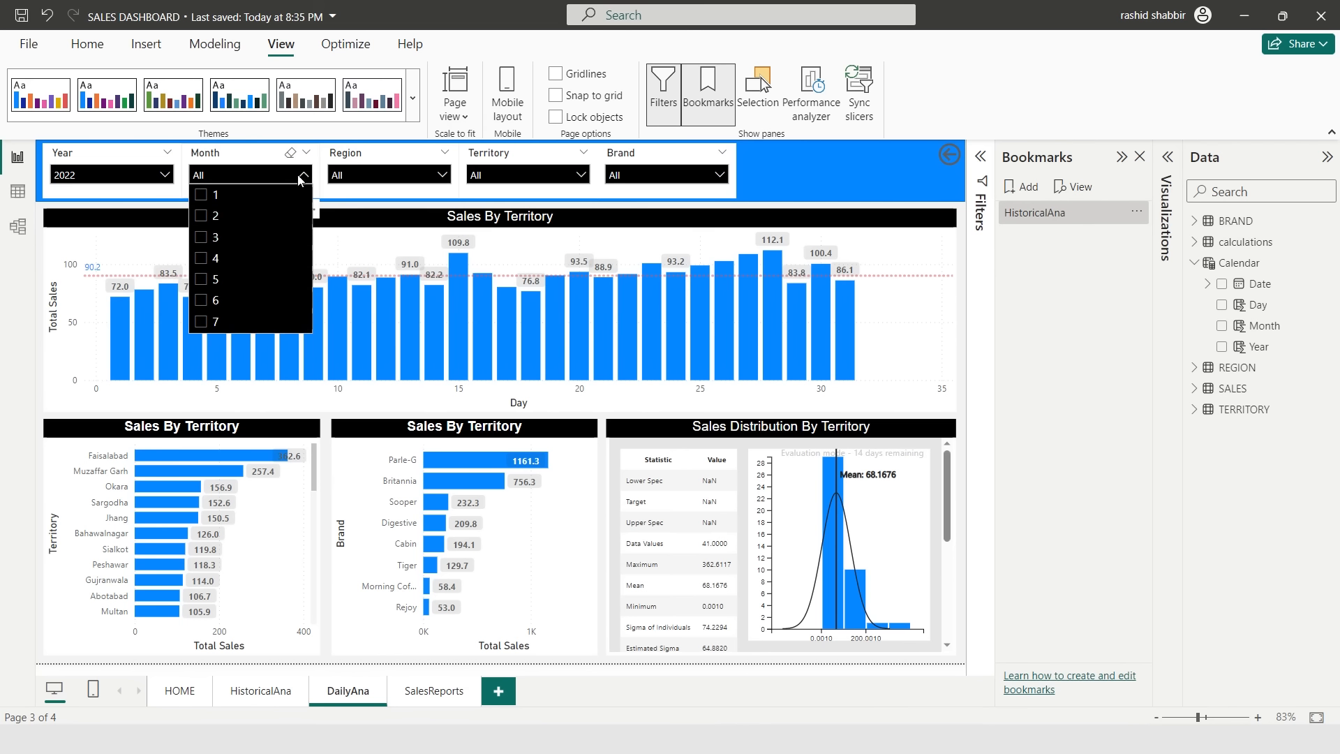
scroll(216, 255, down, 2)
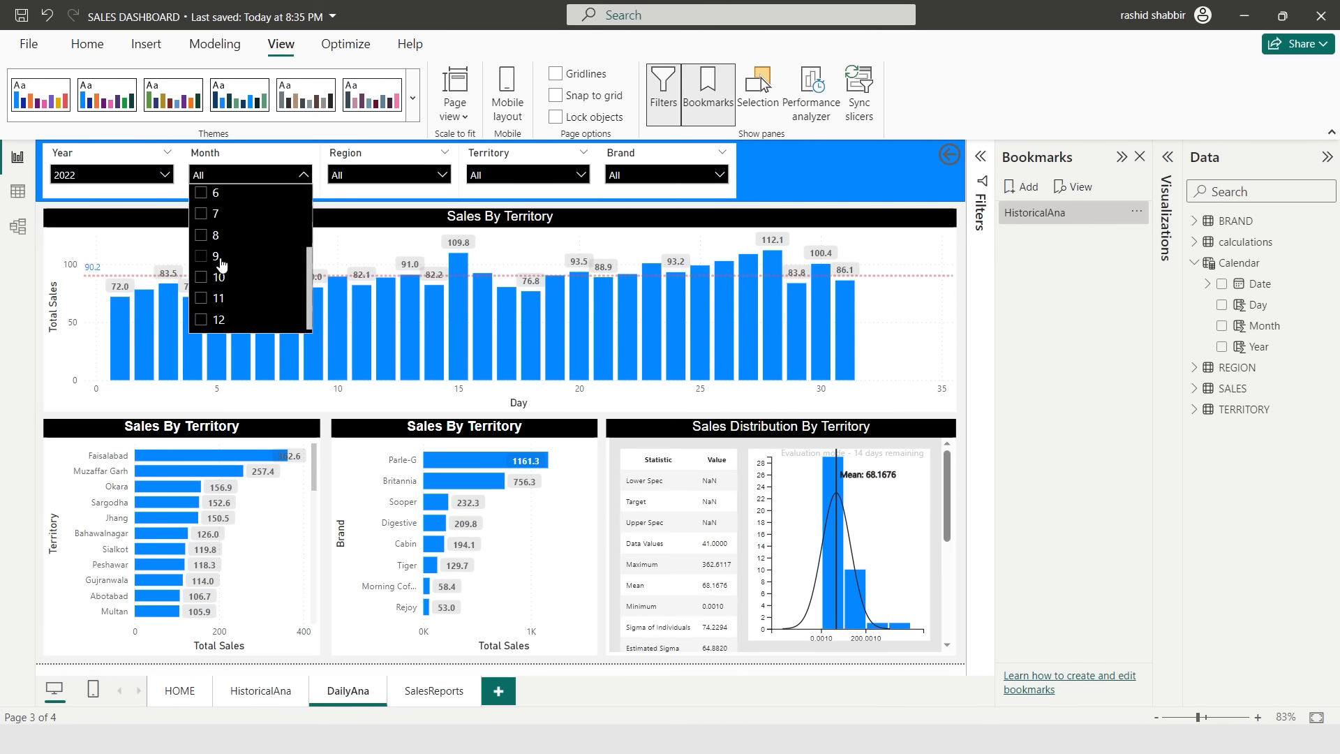
click(202, 300)
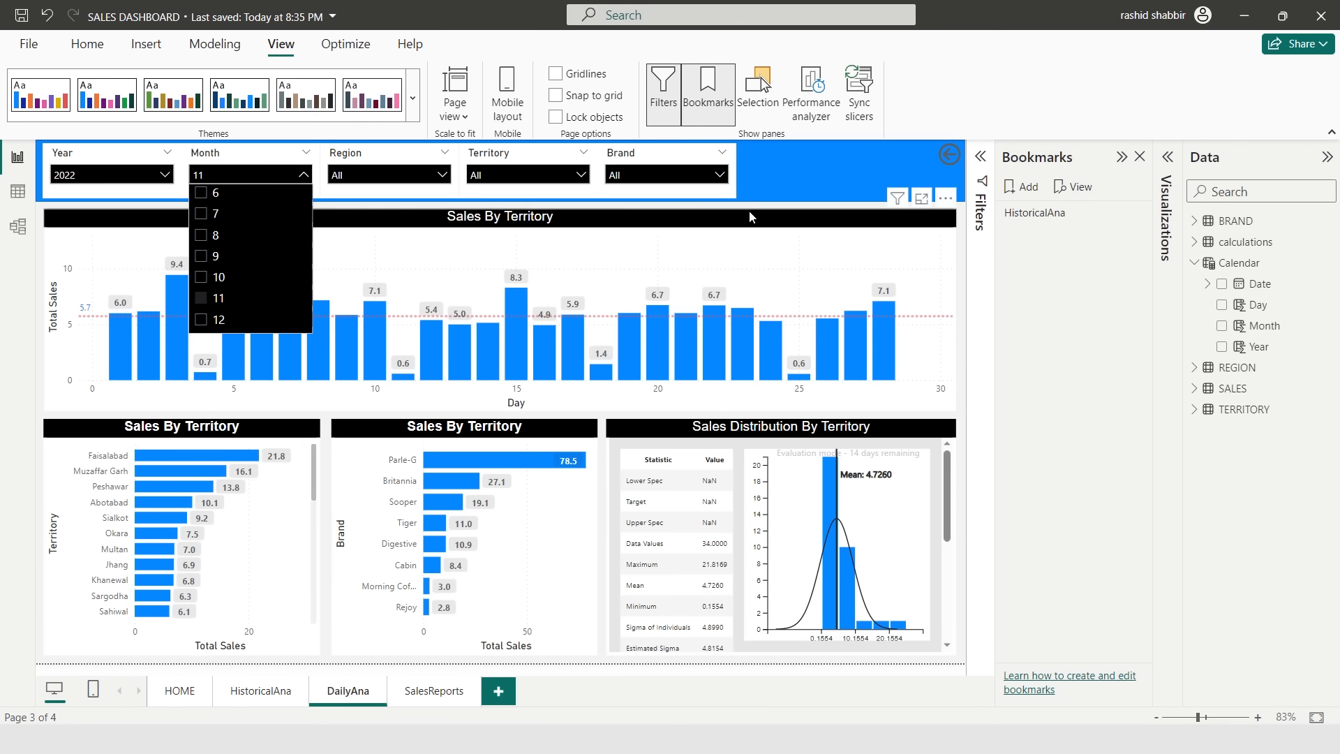
click(773, 210)
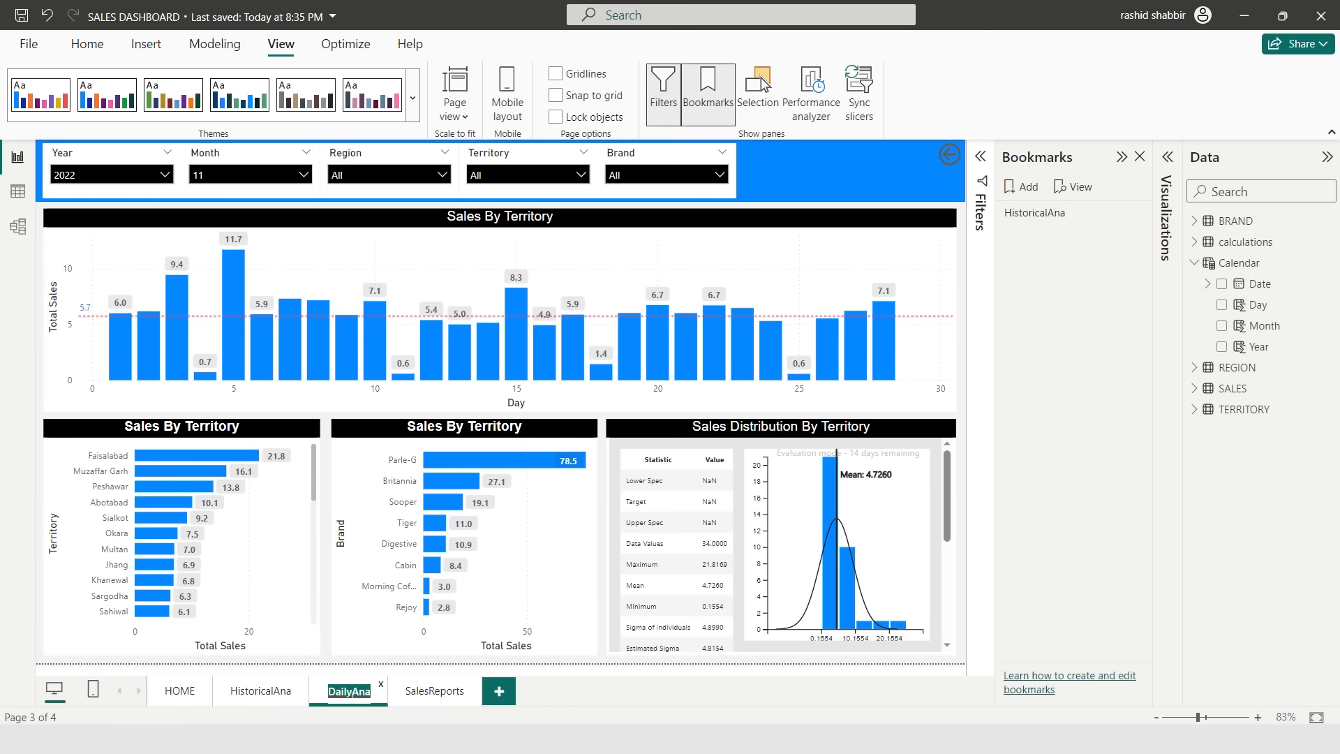
- Add a new bookmark and rename it DailyAna
click(1029, 188)
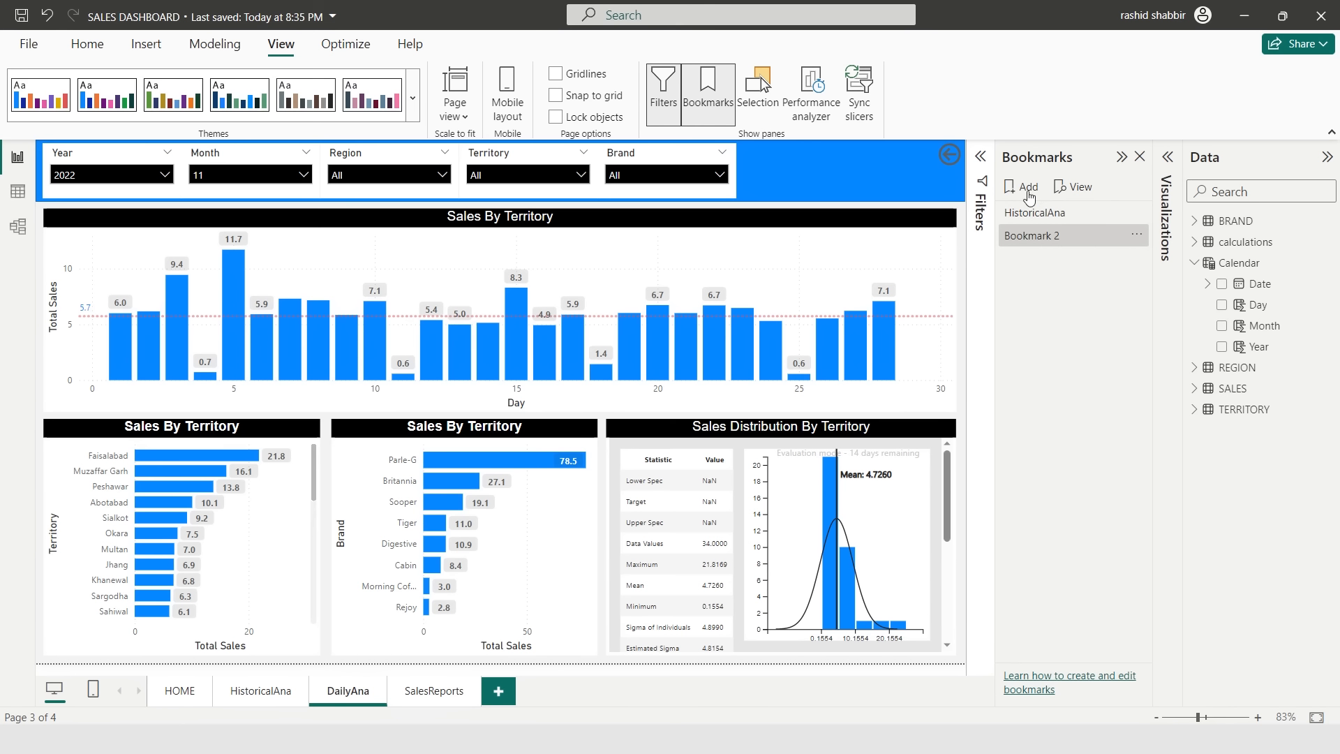
double_click(1046, 237)
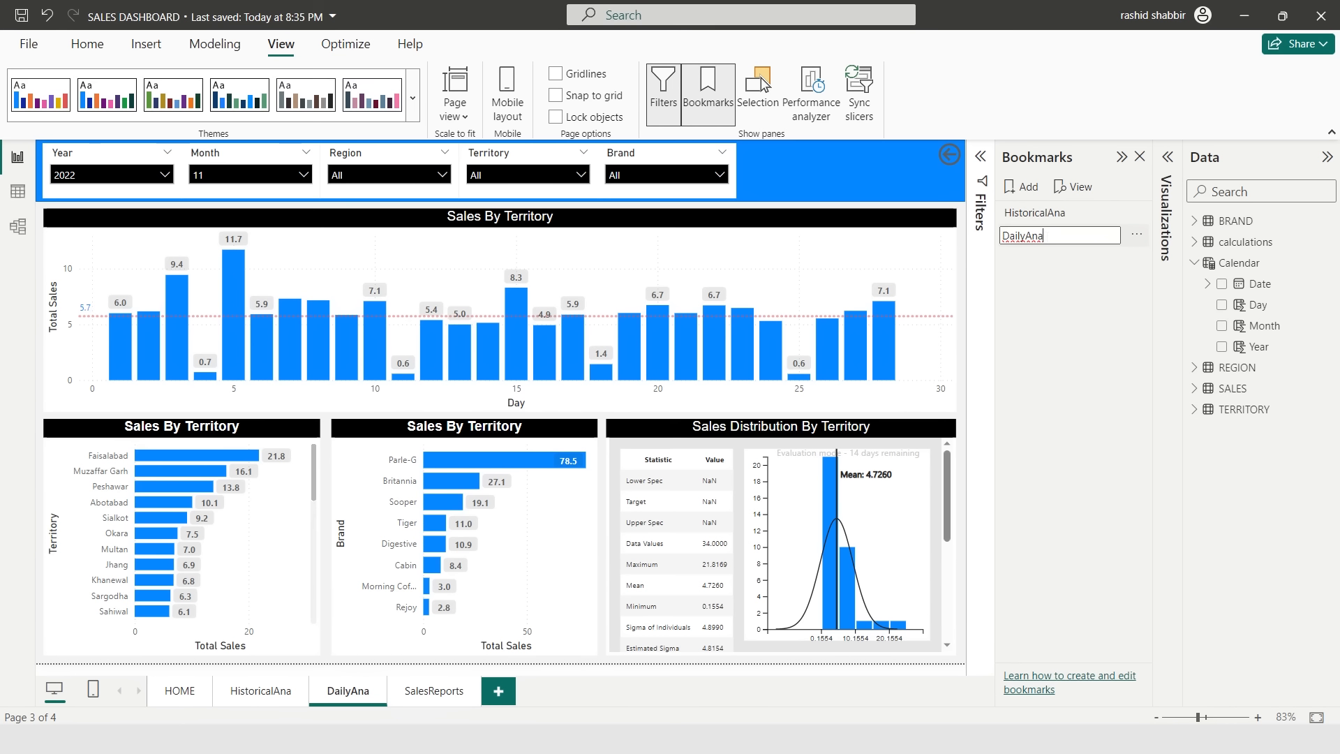
text(DailyAna)
key(Return)
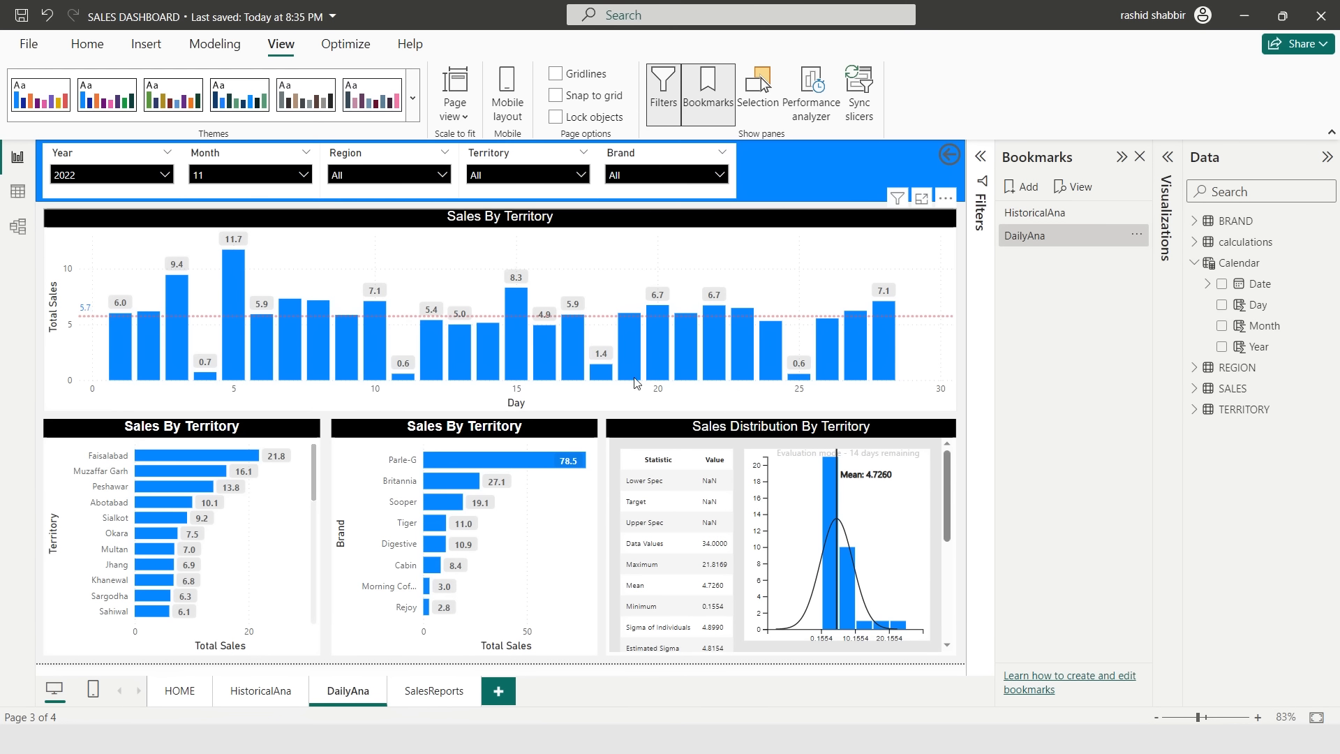
- Go to the SalesReports page and add a new bookmark
click(1051, 241)
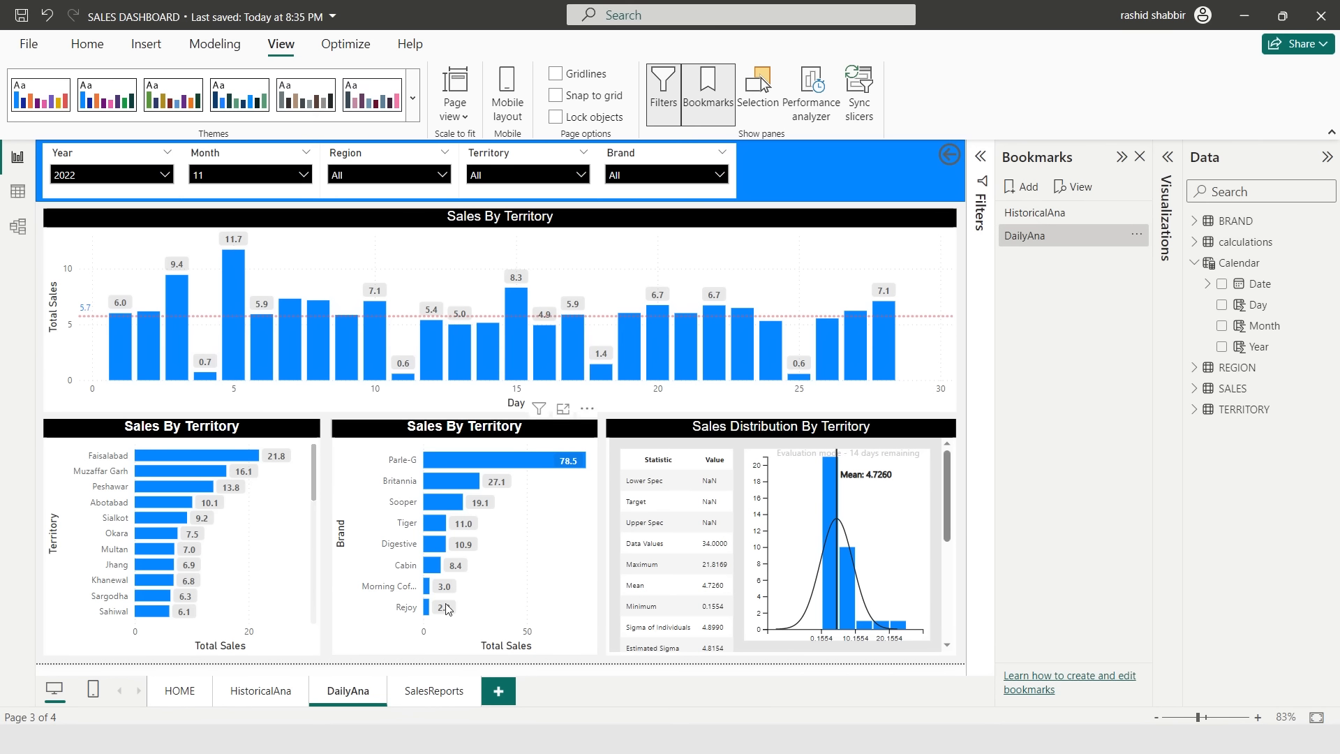
double_click(425, 691)
key(ctrl+c)
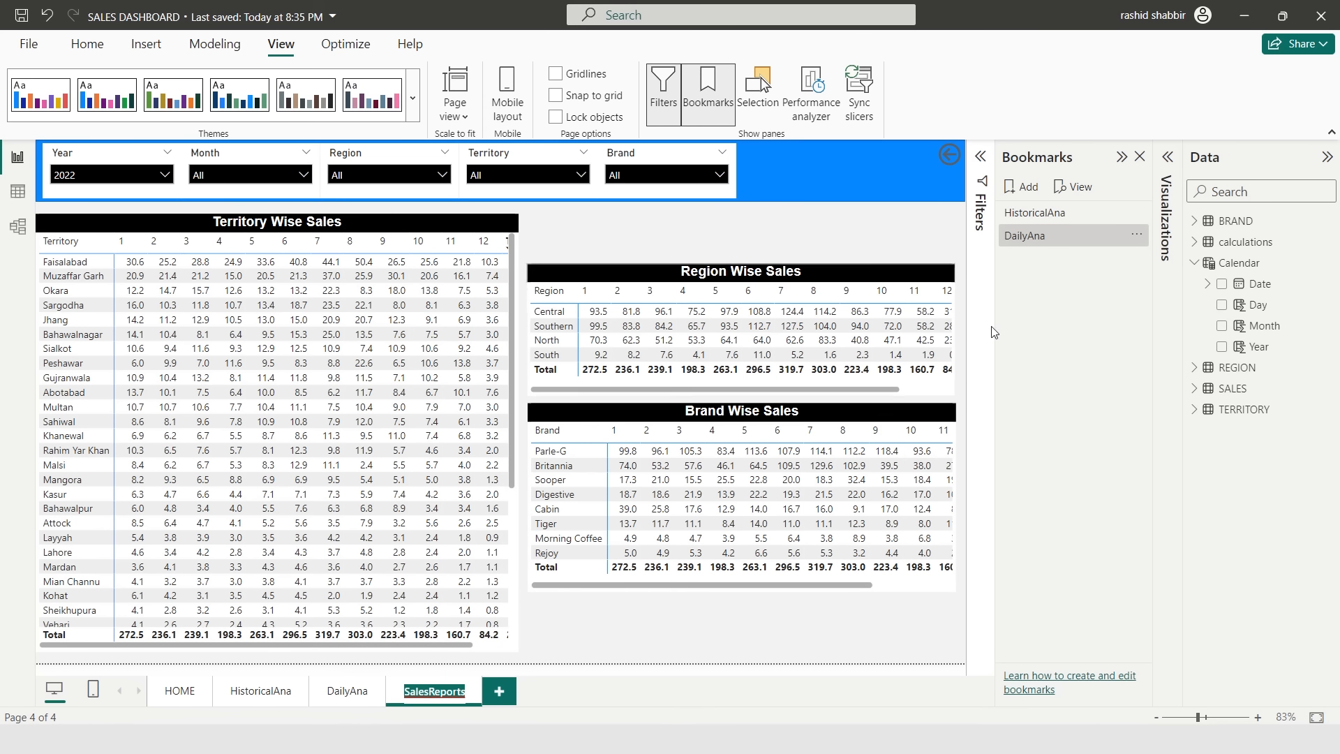
click(1028, 187)
- Rename the new bookmark to SalesReports, pasting the page name
double_click(1038, 260)
text(DailyAna)
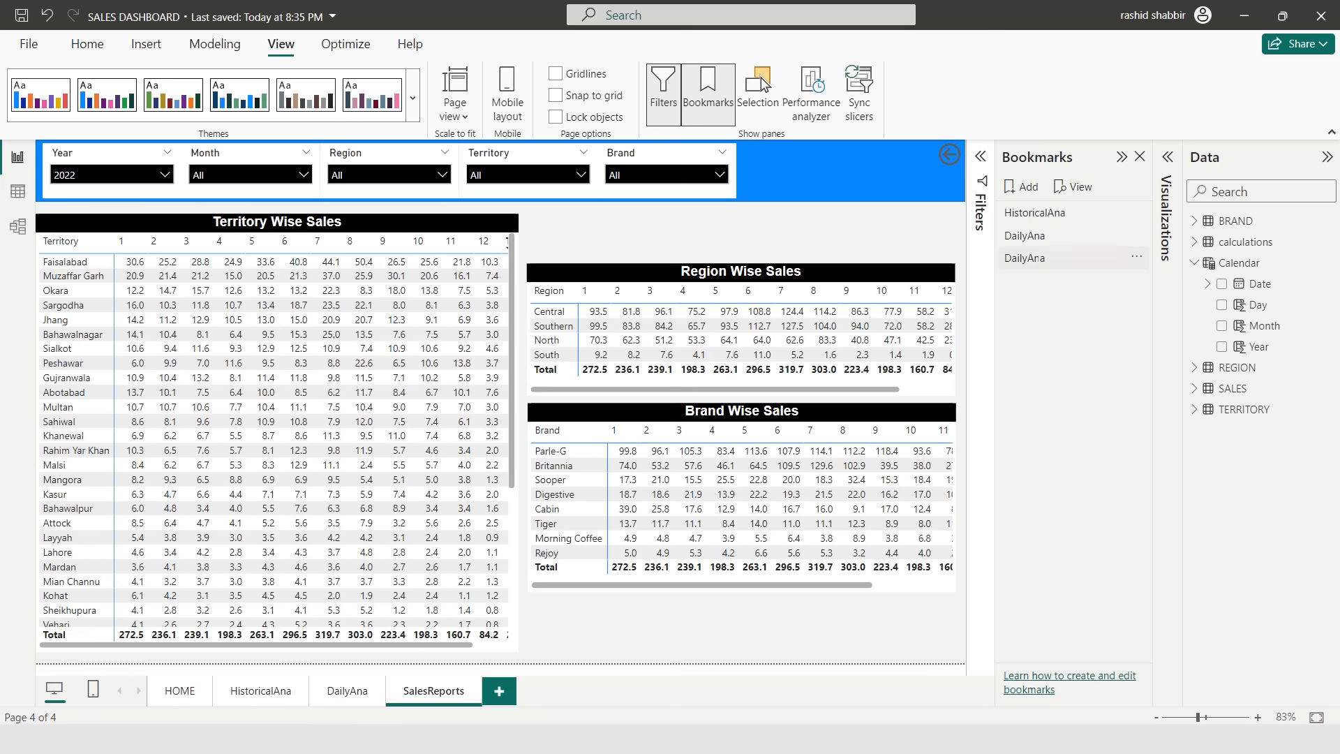
key(Return)
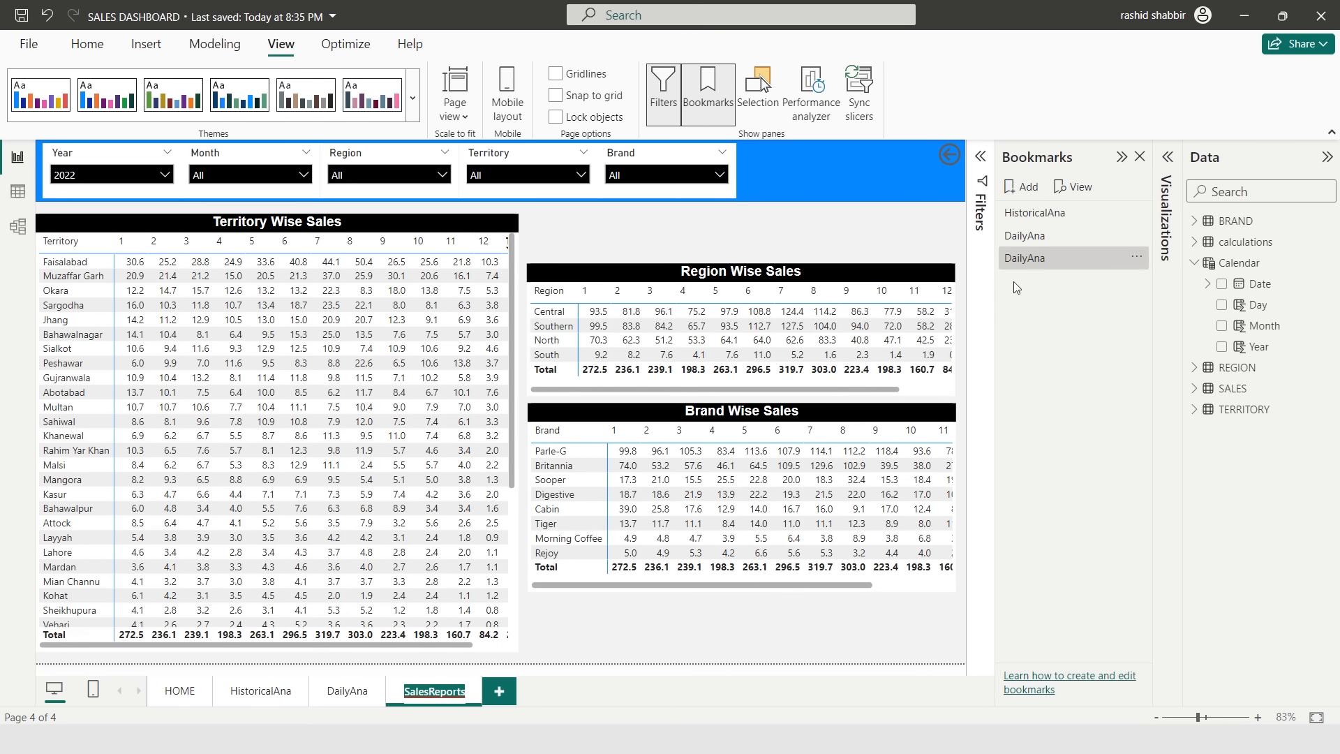
double_click(1035, 260)
key(ctrl+v)
key(Return)
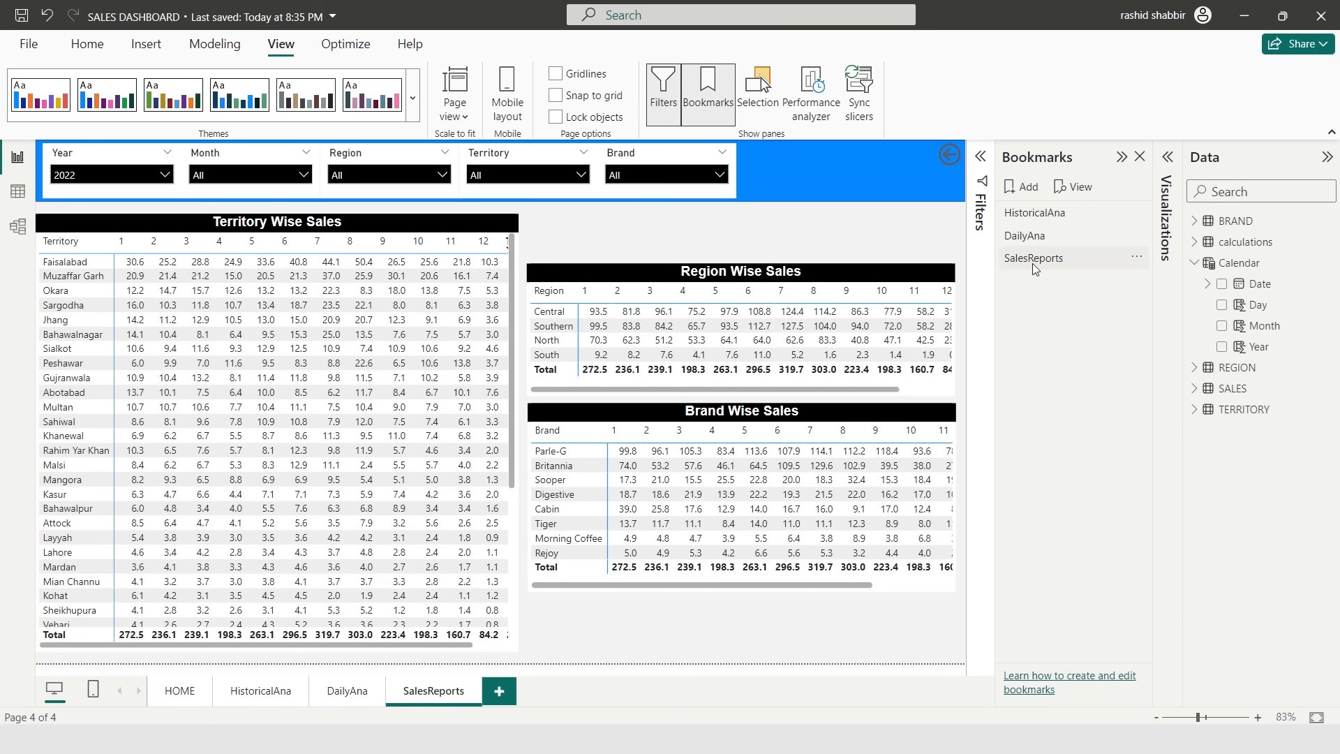
- Go to the HOME page, add a new bookmark and name it HOME
click(180, 690)
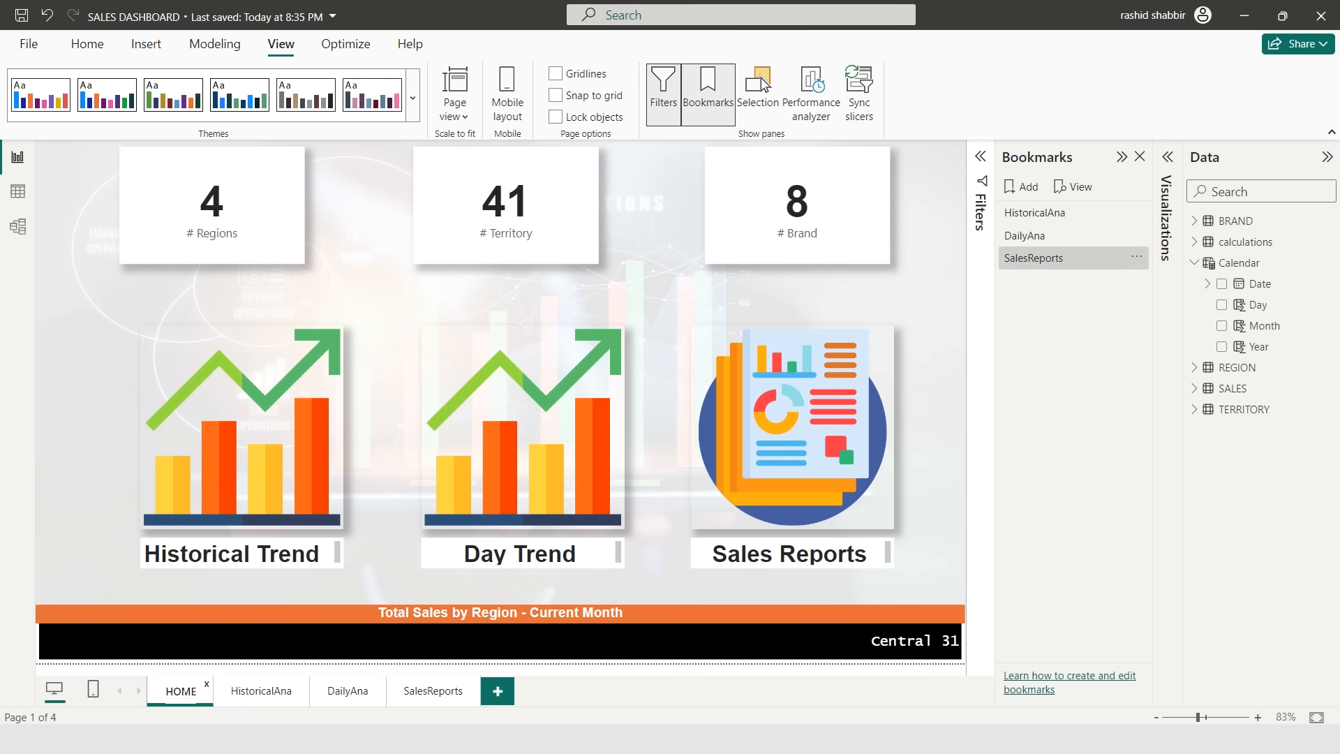
double_click(183, 690)
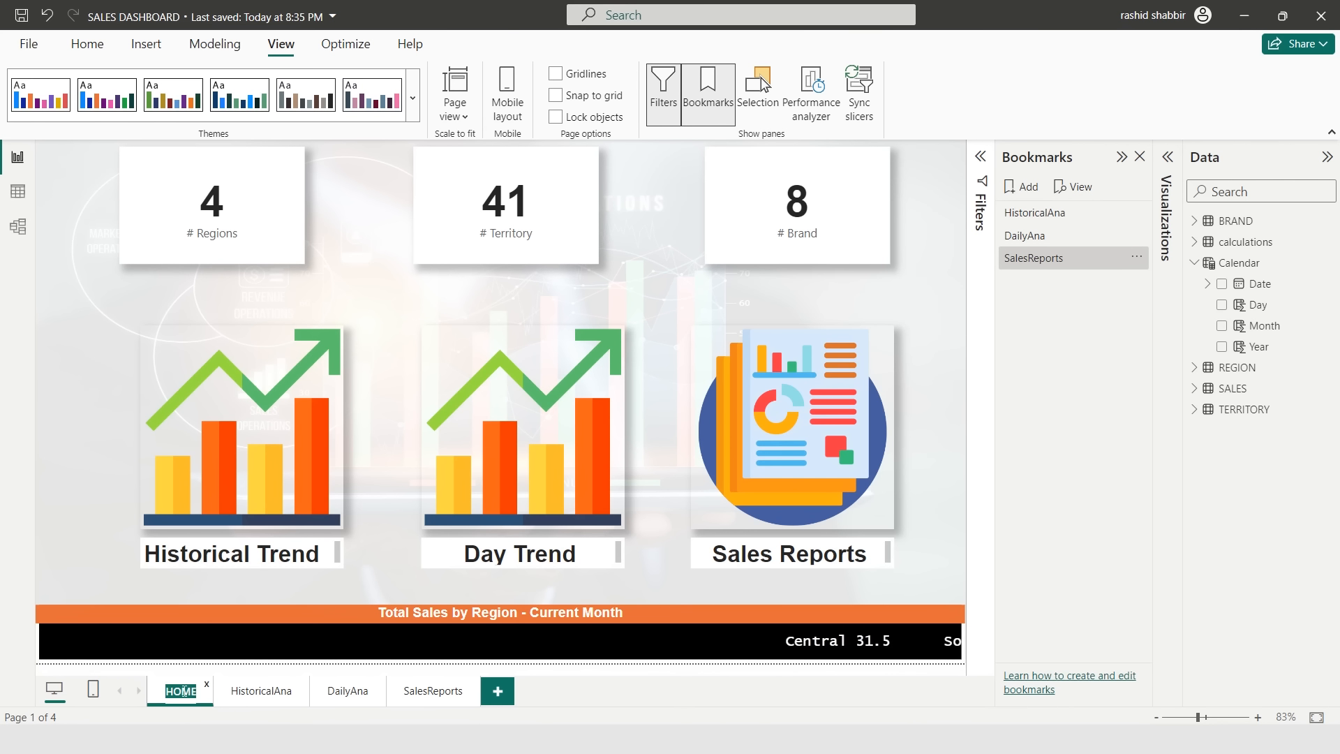
click(1022, 187)
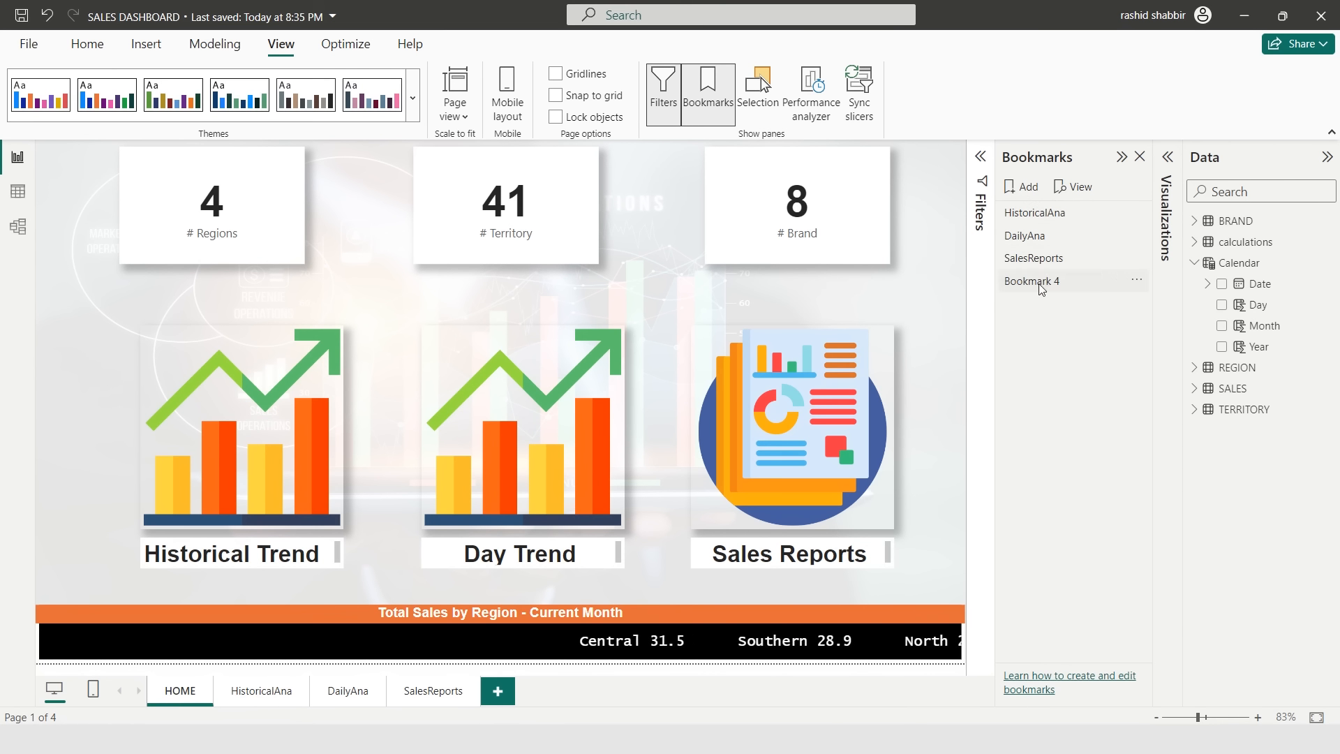
double_click(1039, 282)
text(HOME)
key(Return)
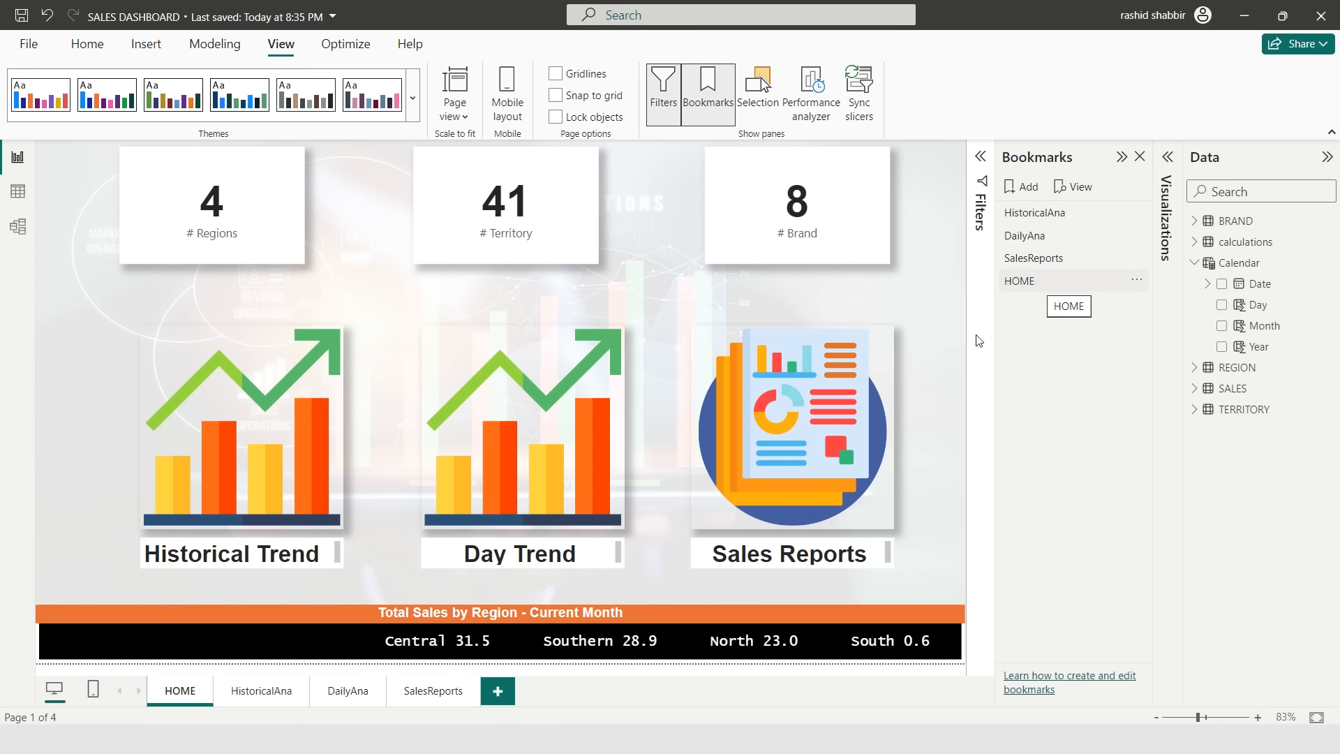
- Turn on the Historical Trend image's action and link it to the HistoricalAna bookmark
click(309, 418)
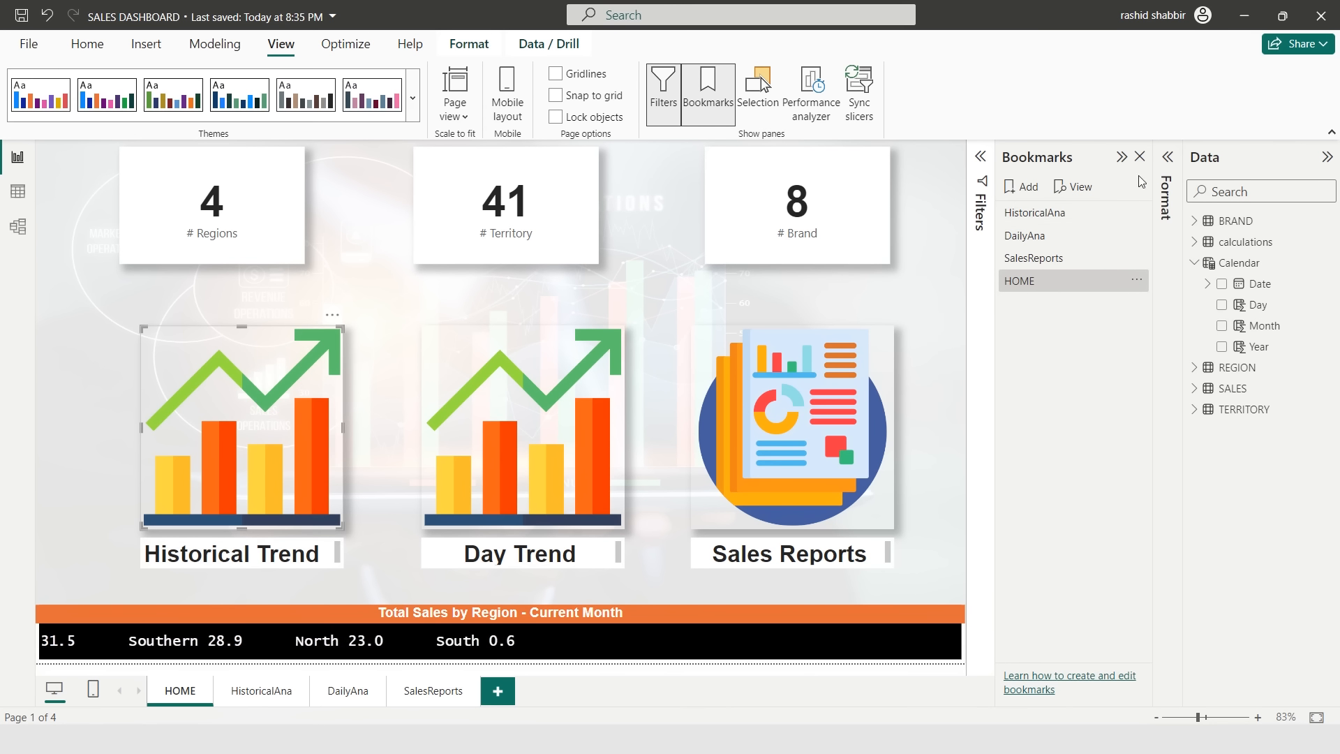
click(1167, 165)
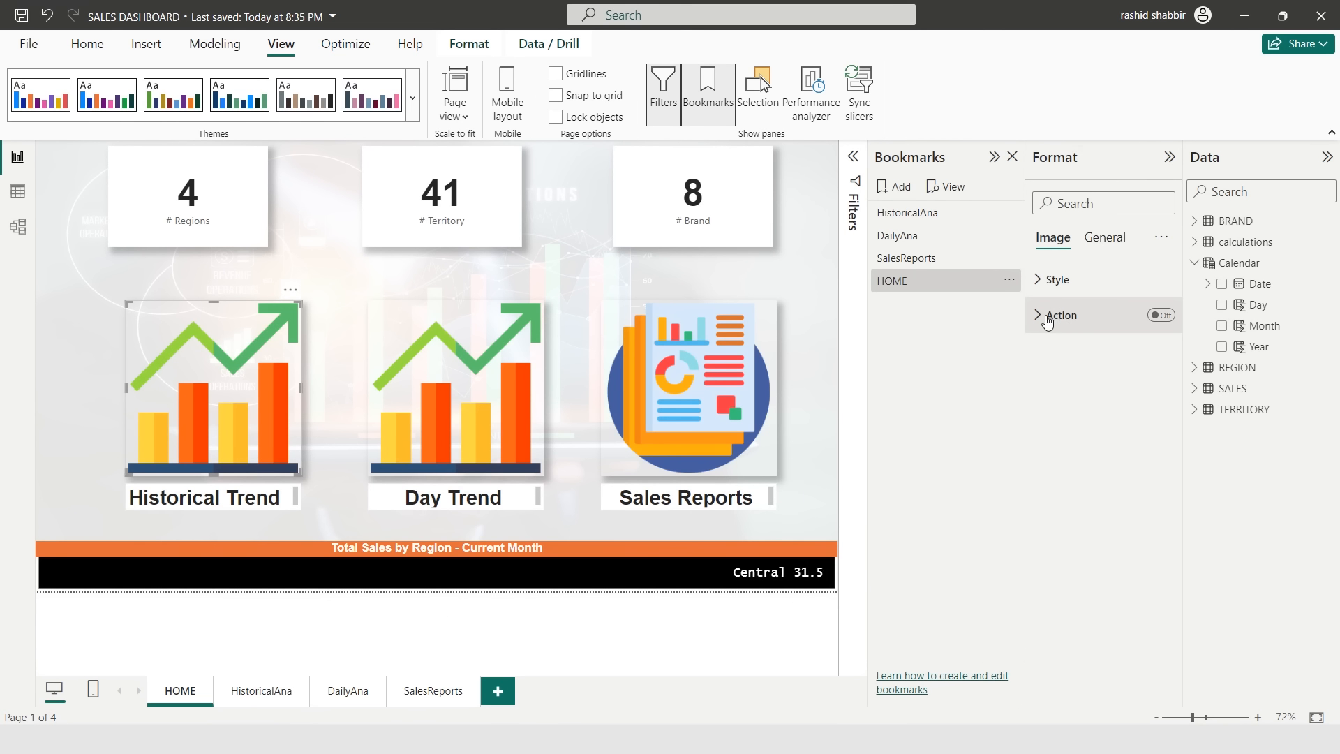
click(1162, 316)
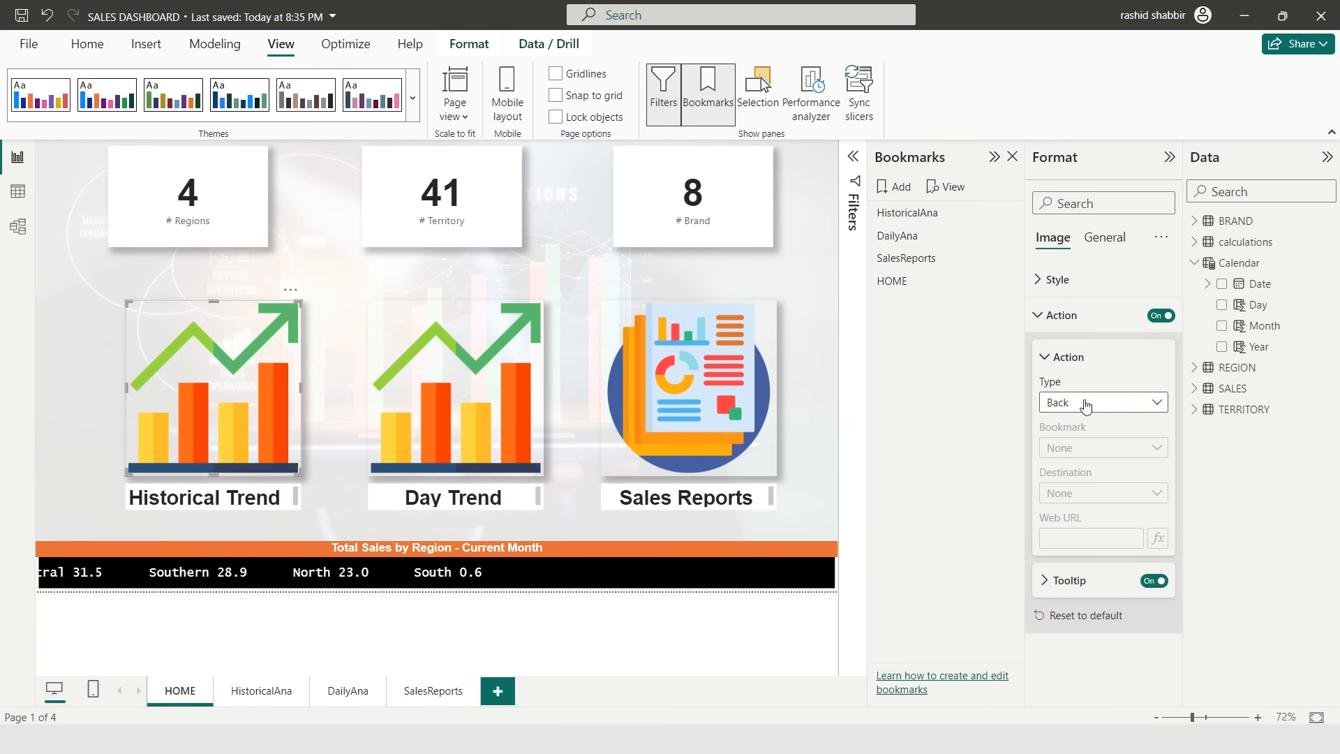
click(1093, 406)
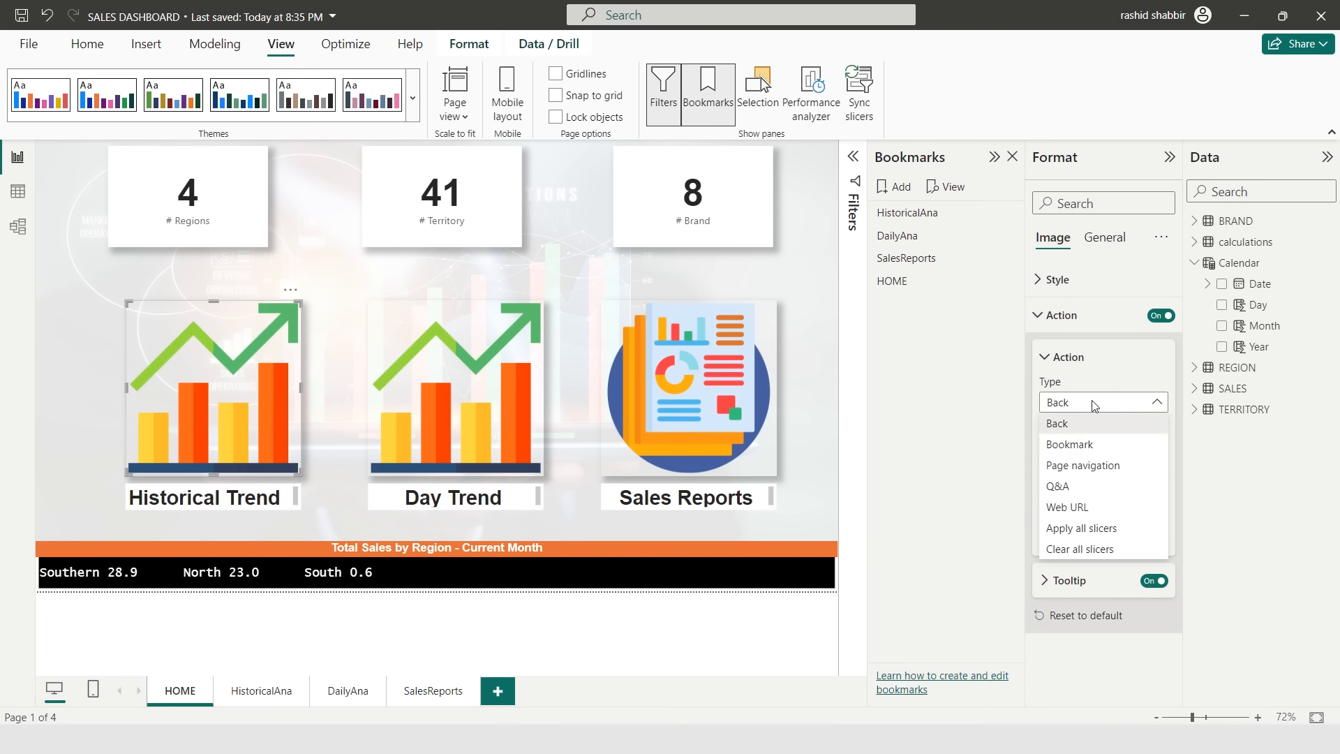
click(1068, 443)
click(1112, 448)
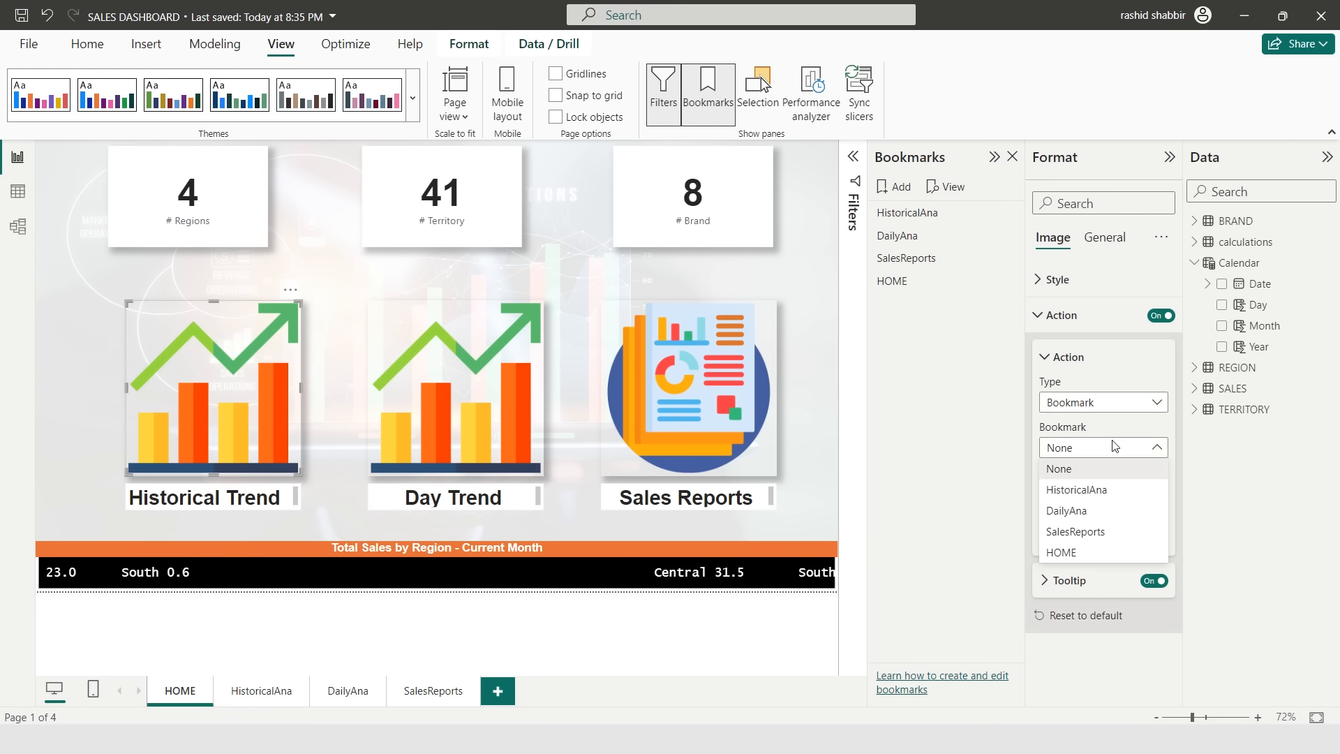
click(1084, 490)
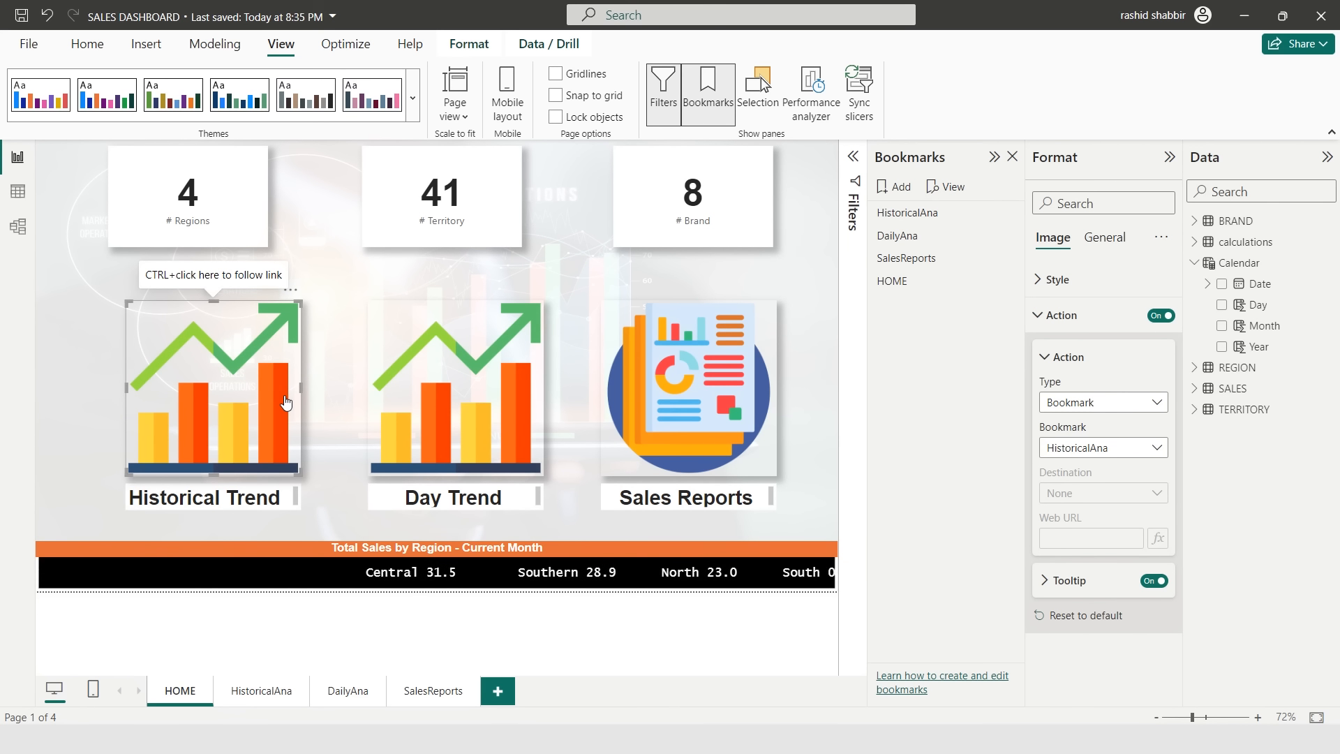
- Turn on the Day Trend image's action and link it to the DailyAna bookmark
click(480, 385)
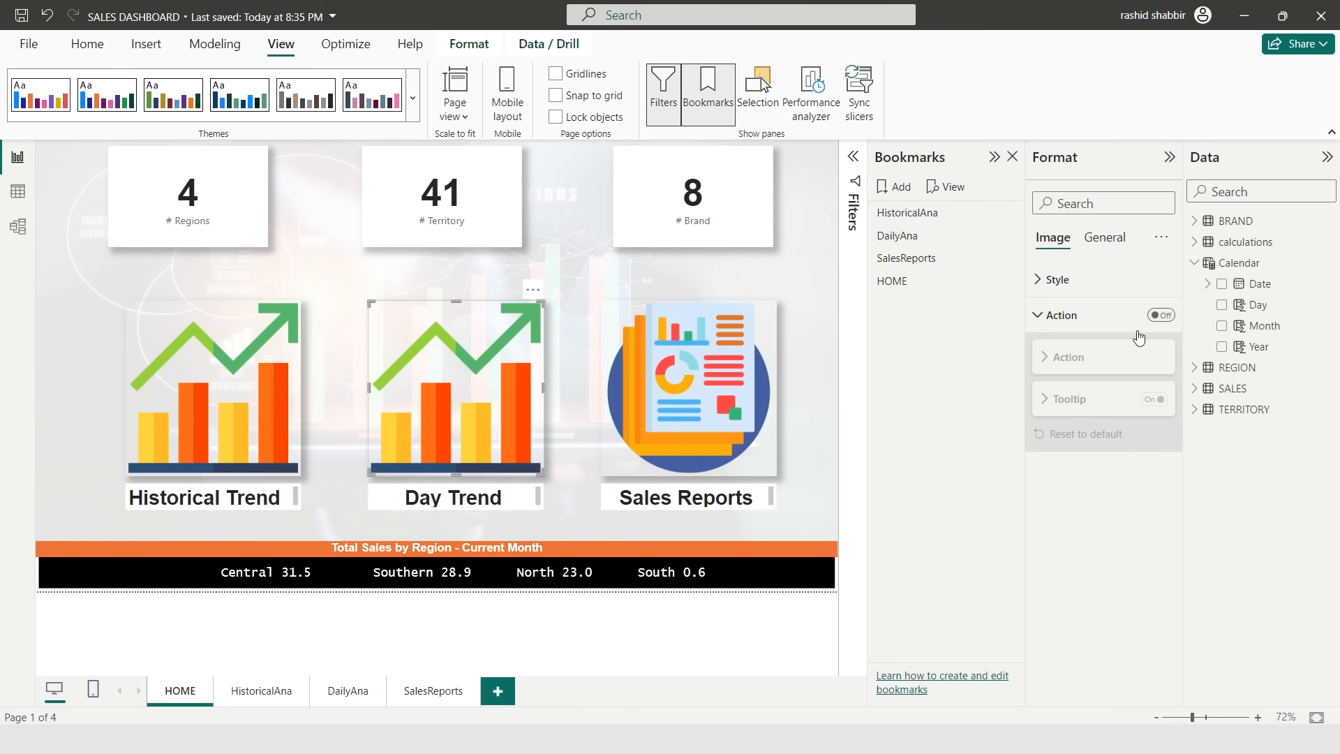
click(1162, 315)
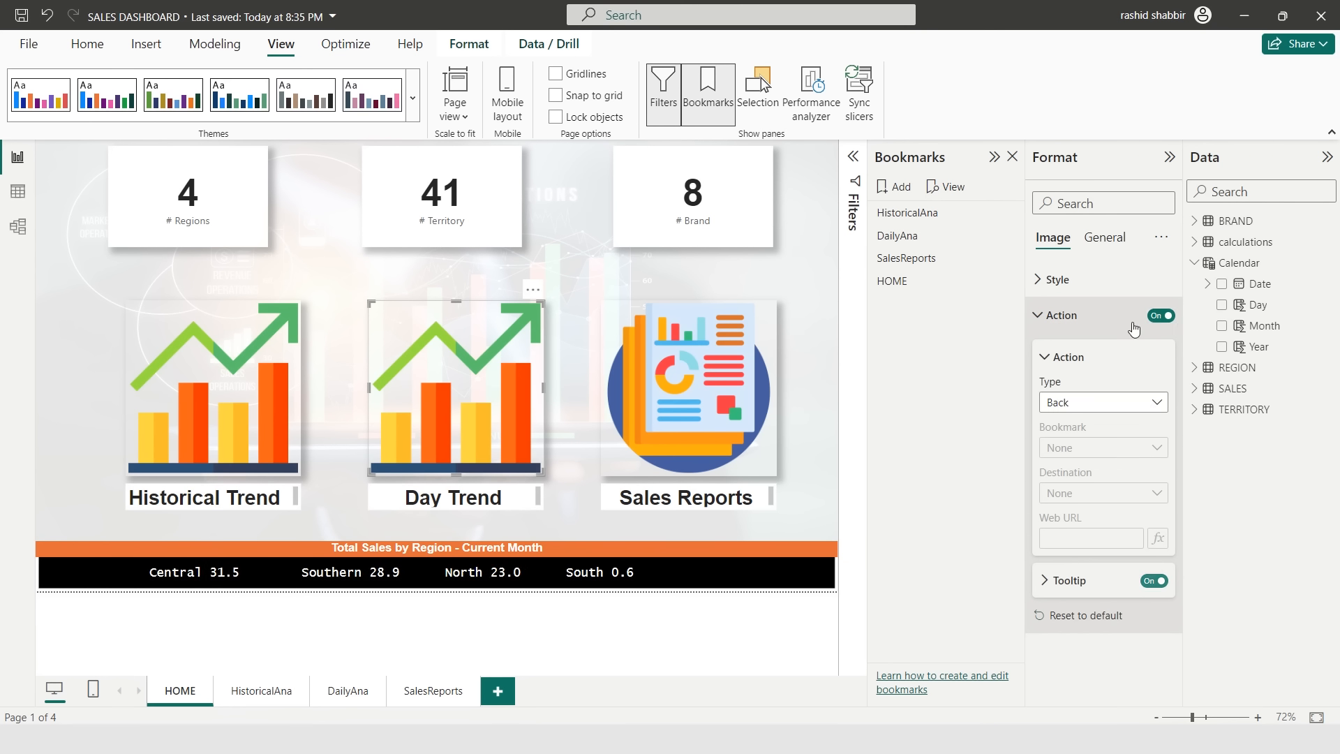
click(1149, 406)
click(1073, 445)
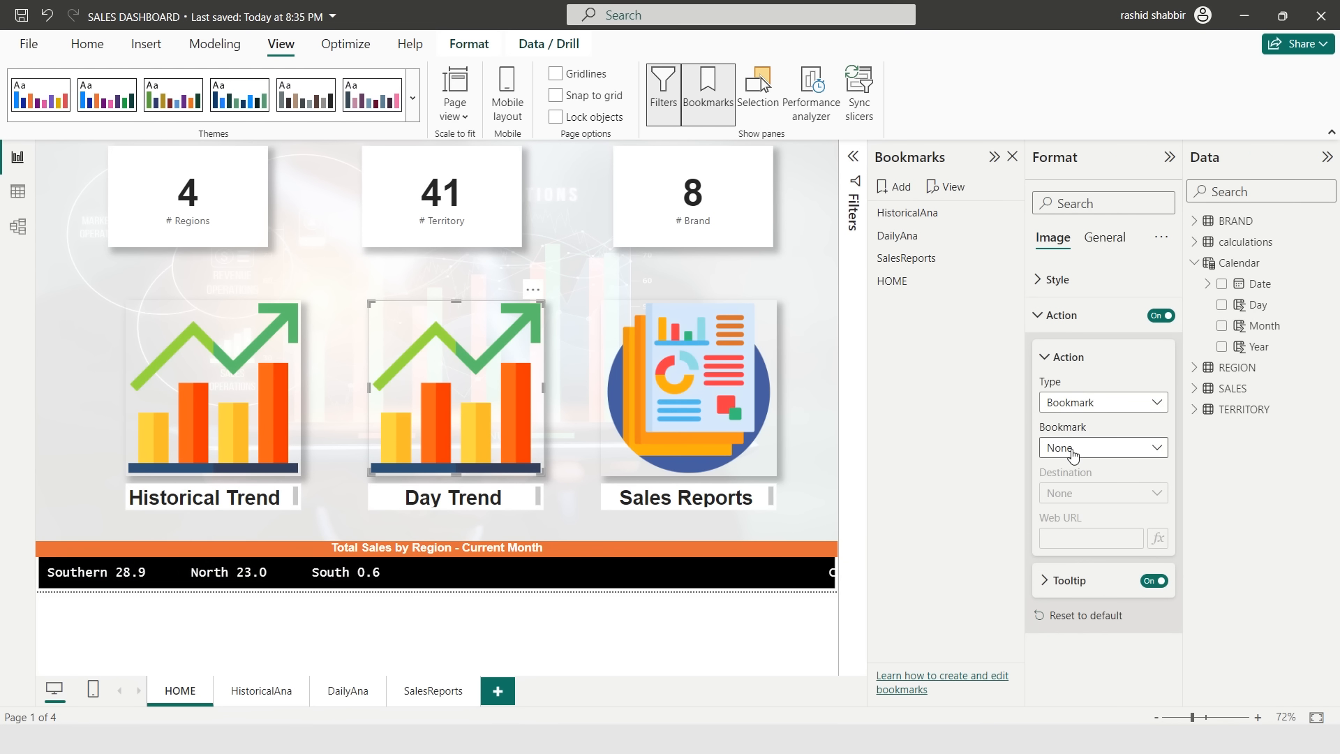
click(1073, 450)
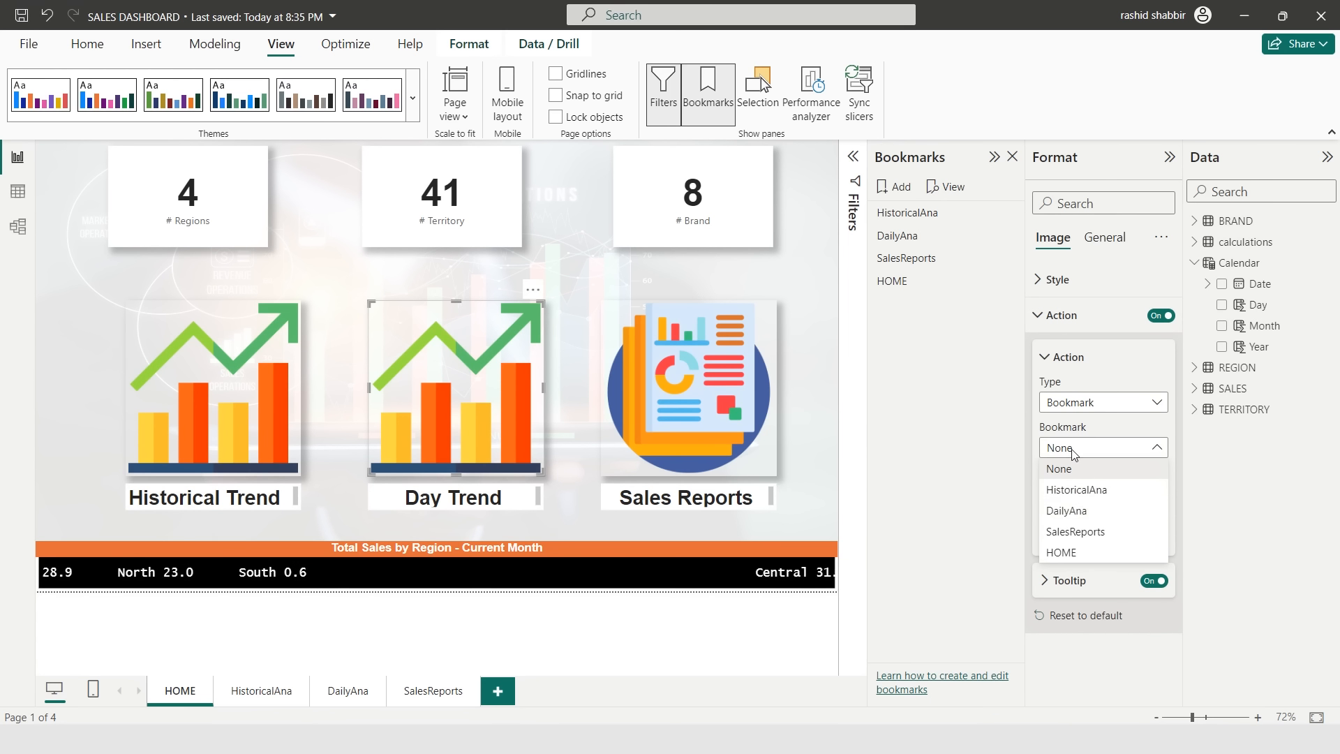
click(1068, 511)
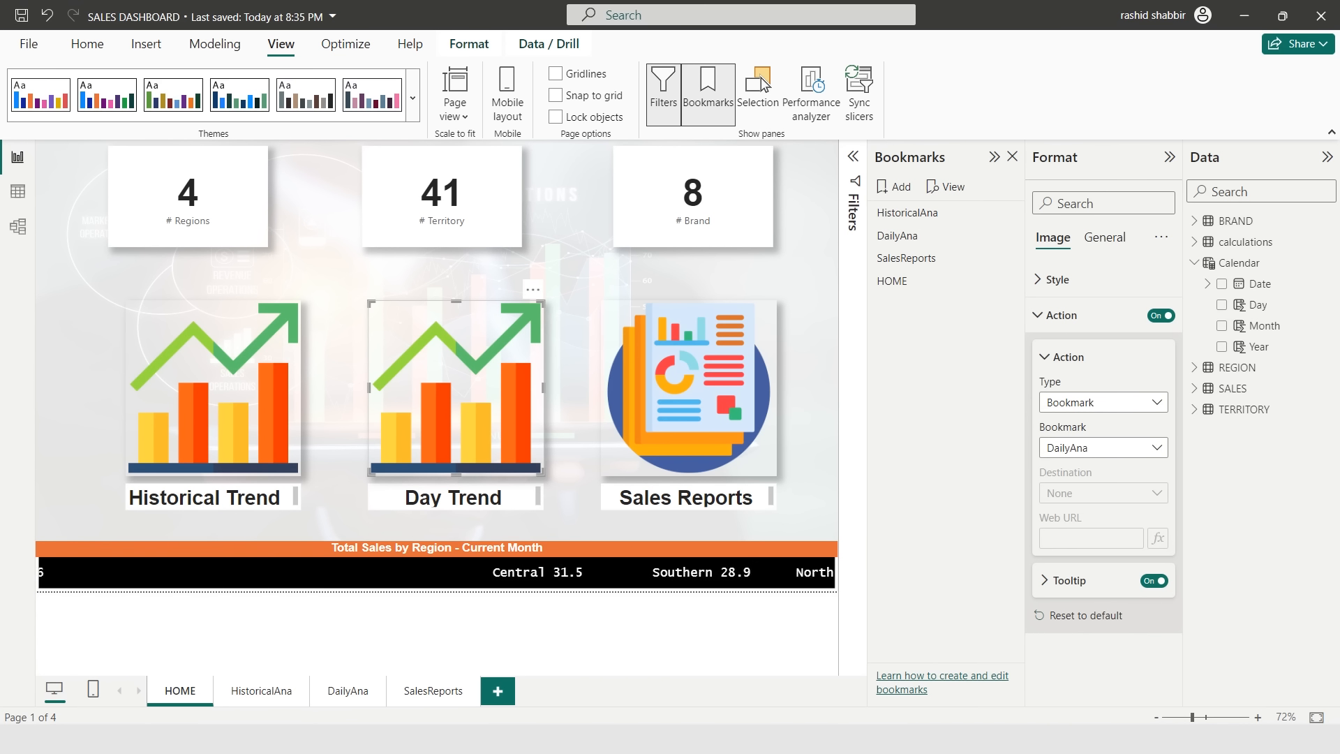
- Link the Sales Reports image's action to the SalesReports bookmark and follow the link to test it
click(697, 404)
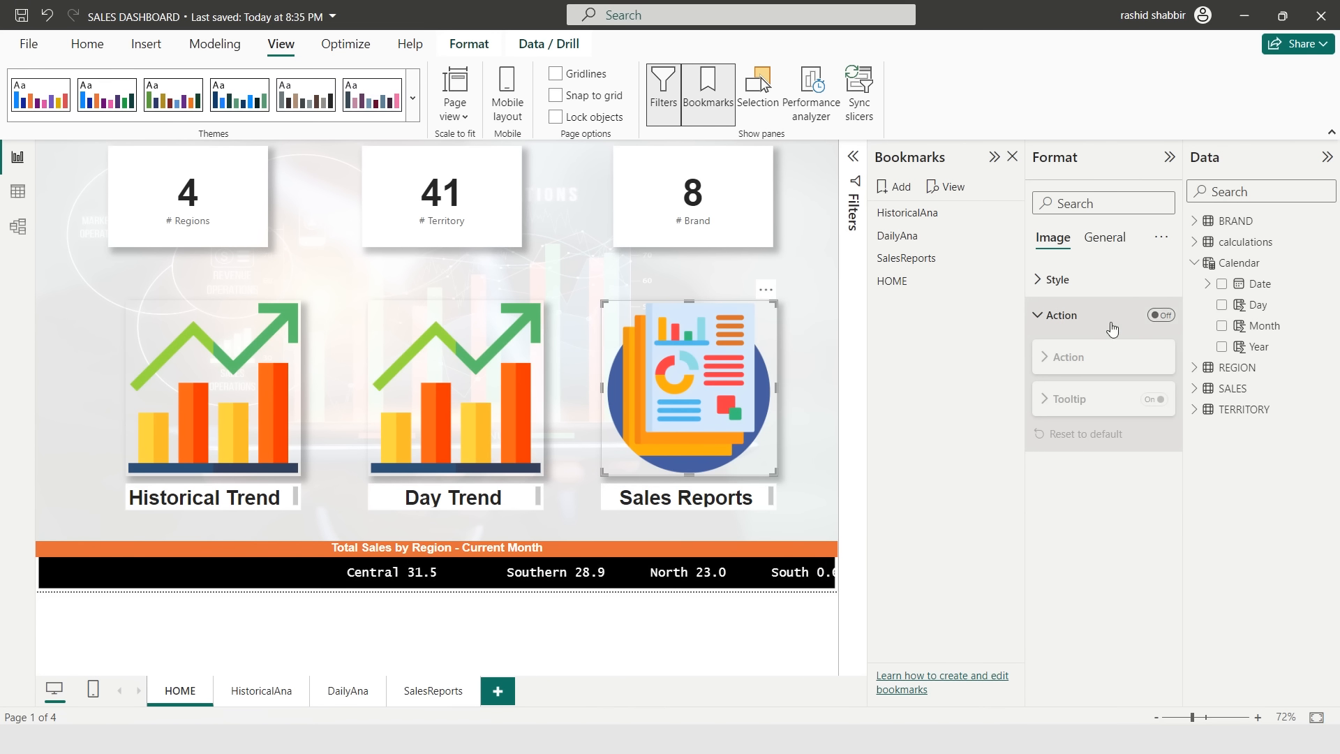
click(1160, 315)
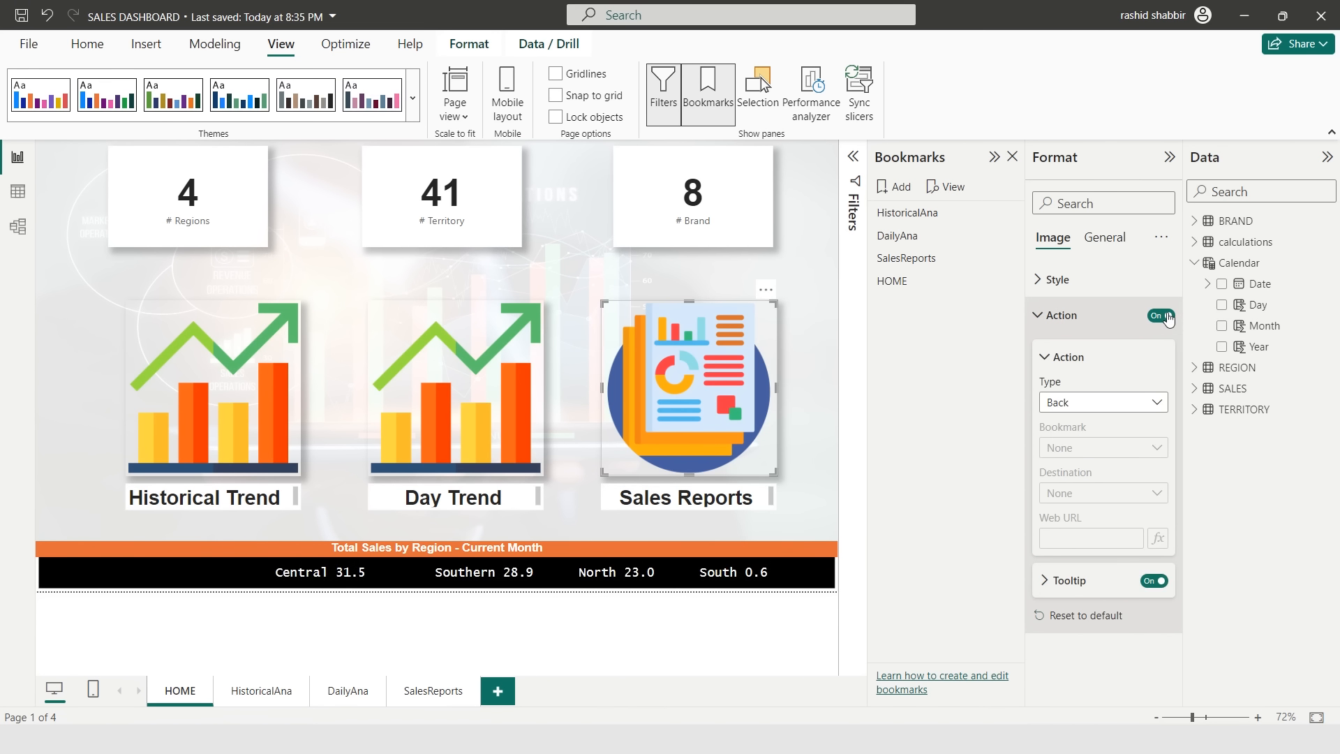
click(1148, 414)
click(1082, 444)
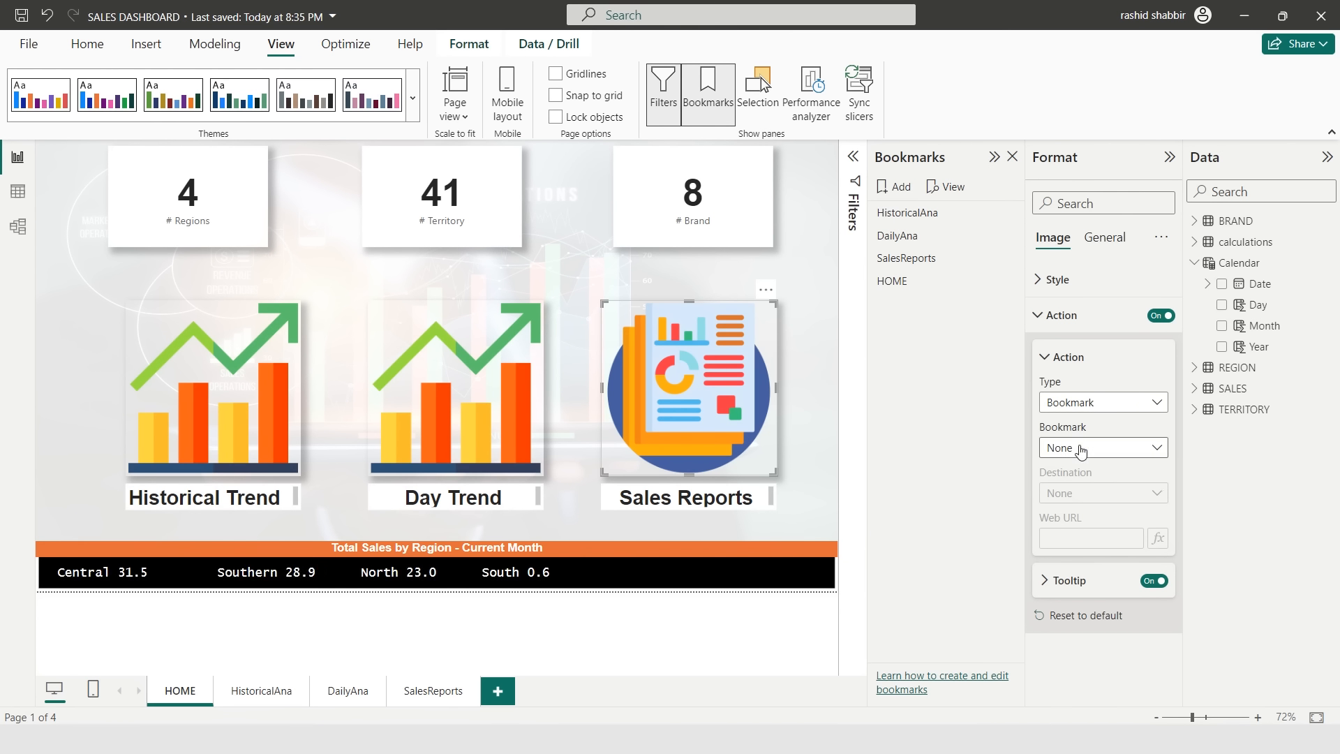
click(1081, 448)
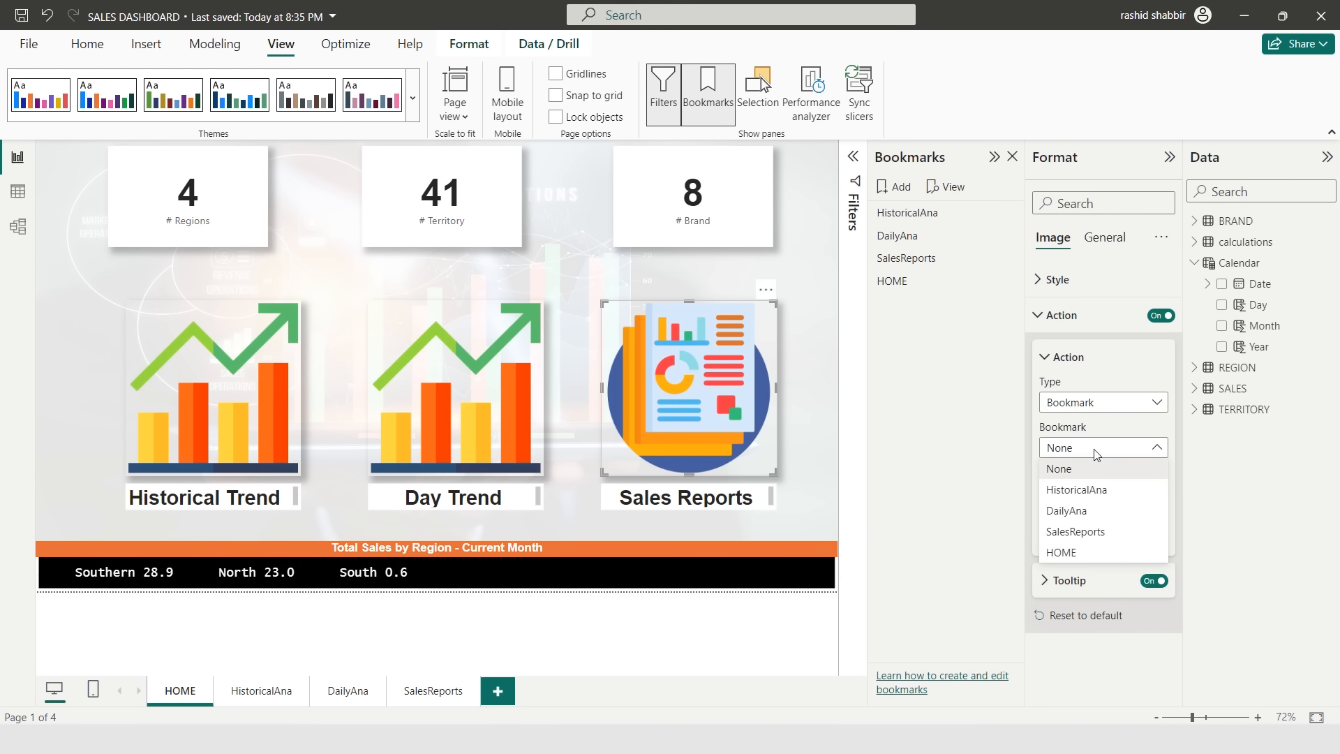
click(1072, 531)
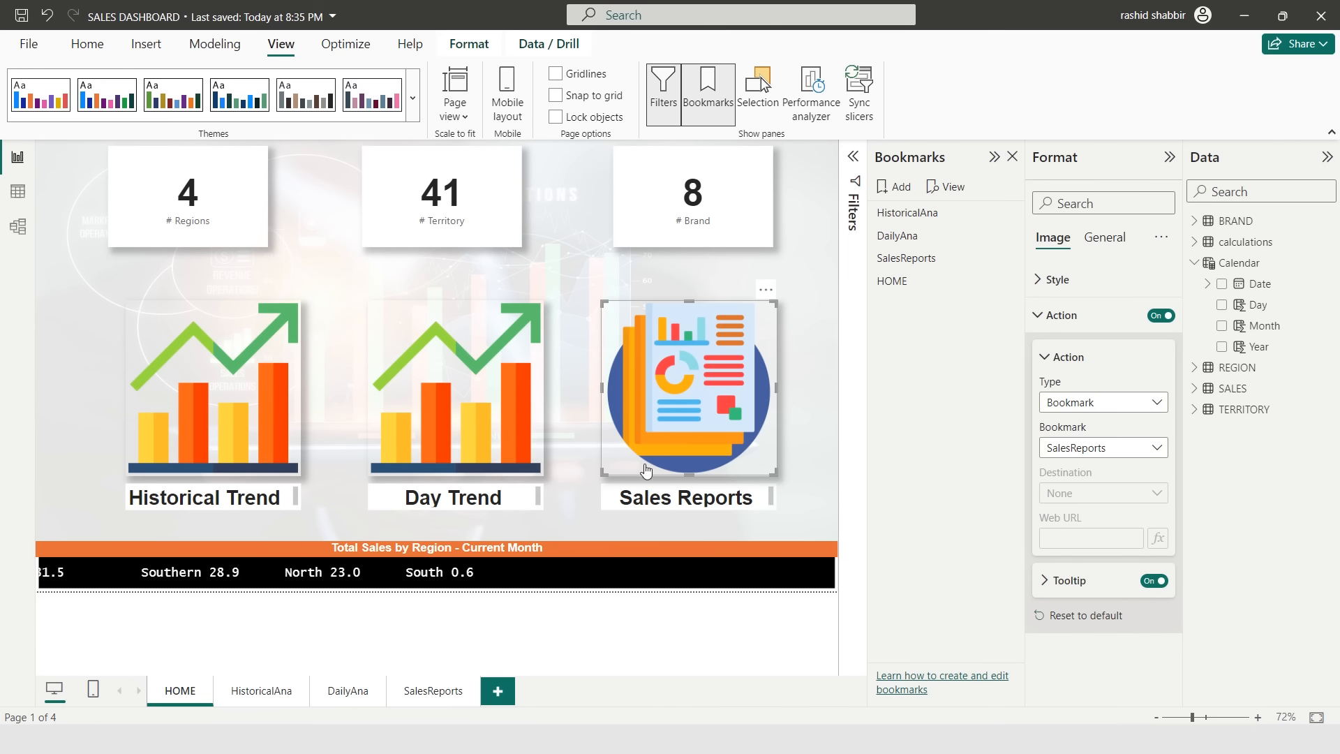
ctrl+click(654, 412)
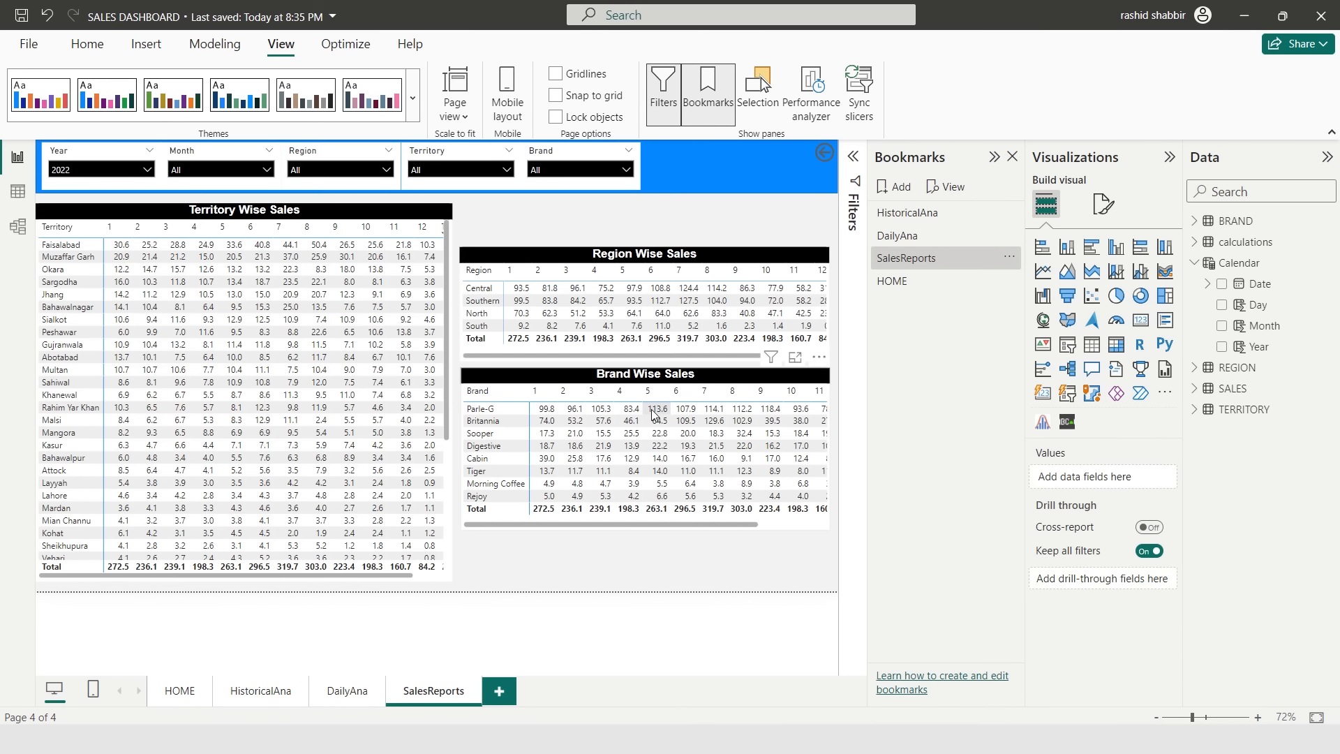
- On the HistoricalAna page, turn on the home button's action and link it to the HOME bookmark
click(260, 695)
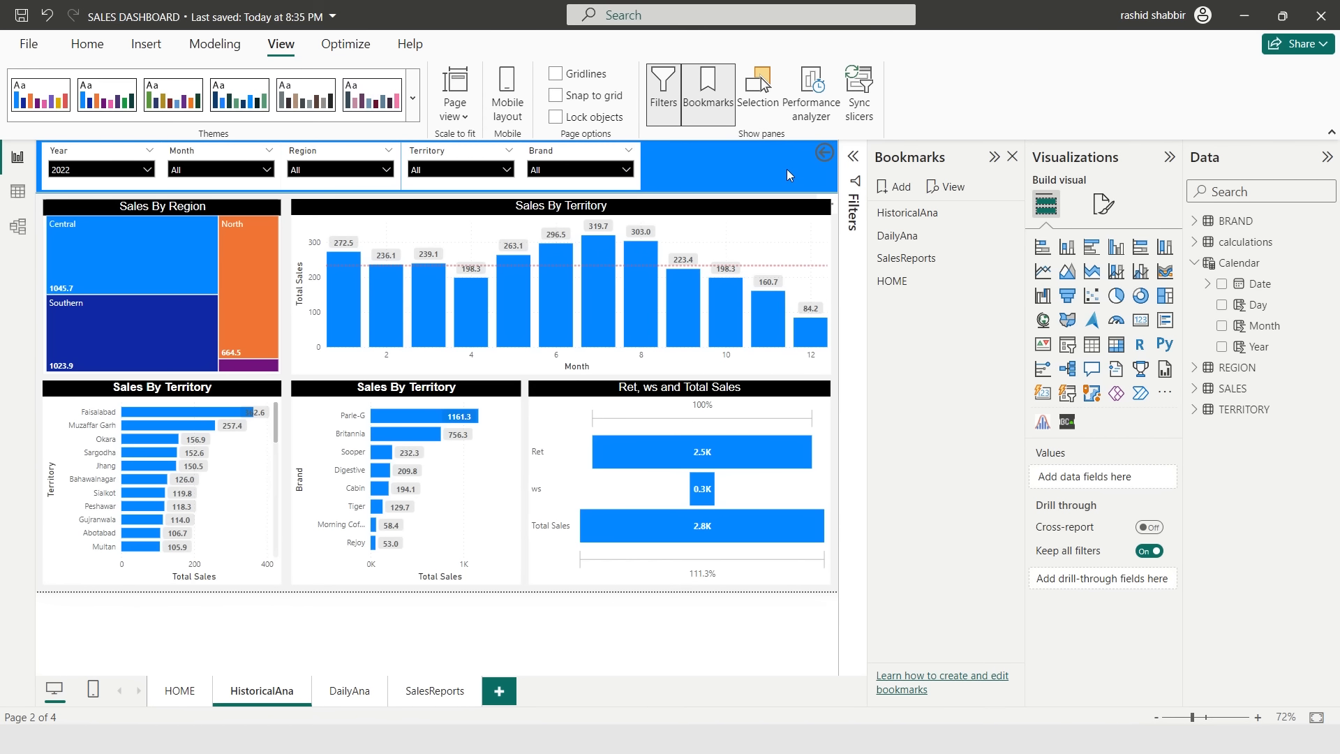
click(826, 160)
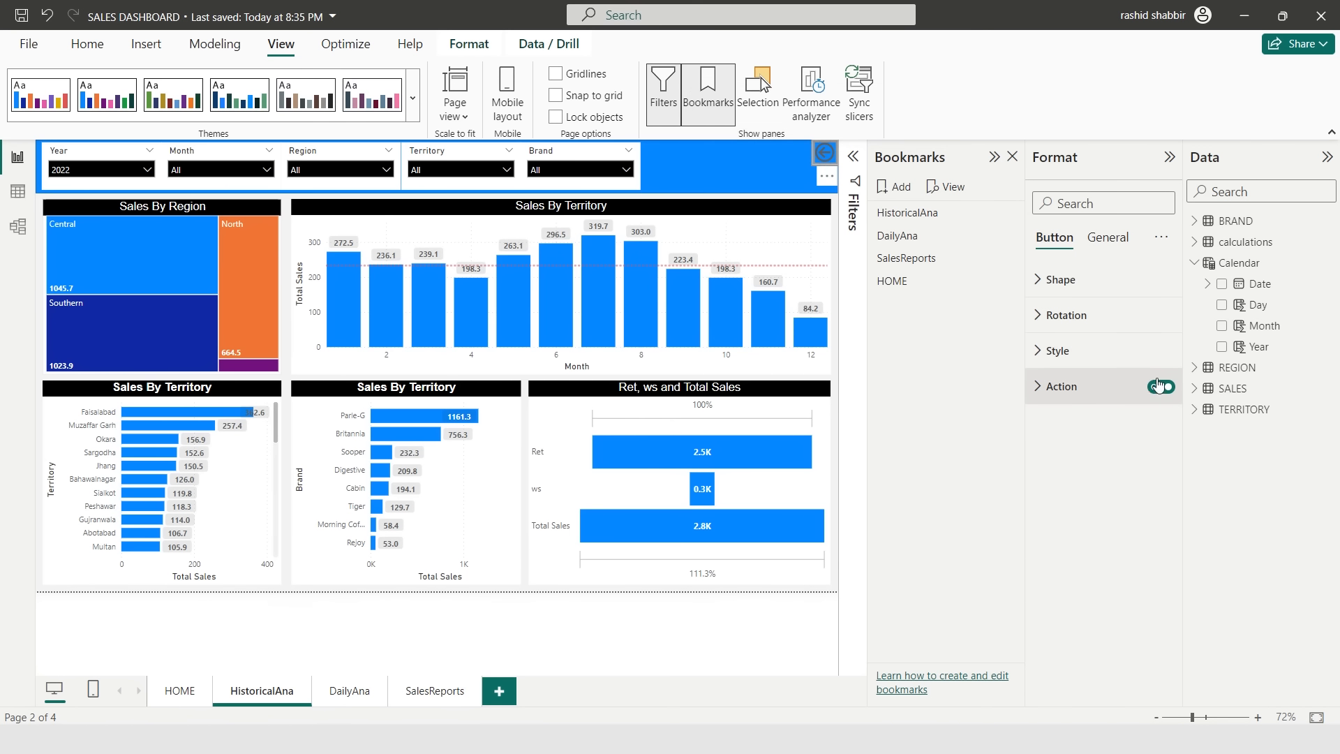
click(1040, 389)
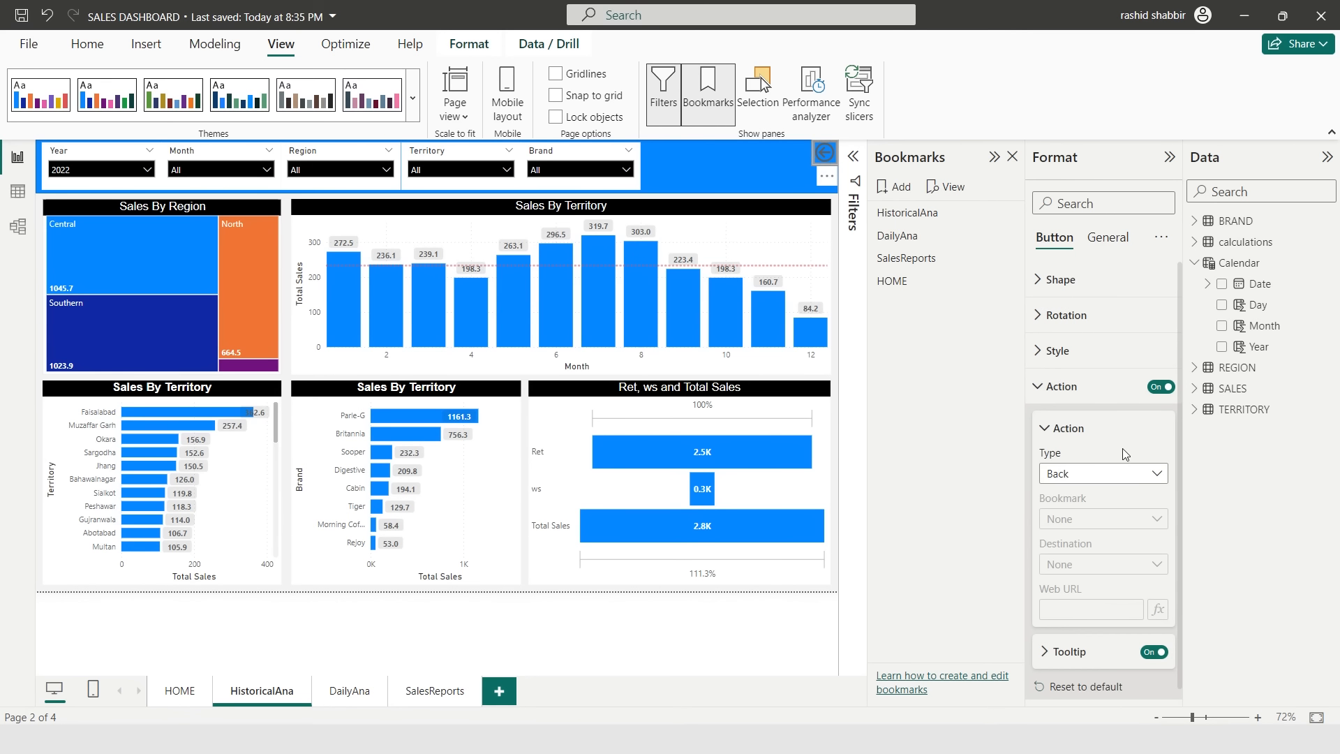
click(1108, 484)
click(1088, 515)
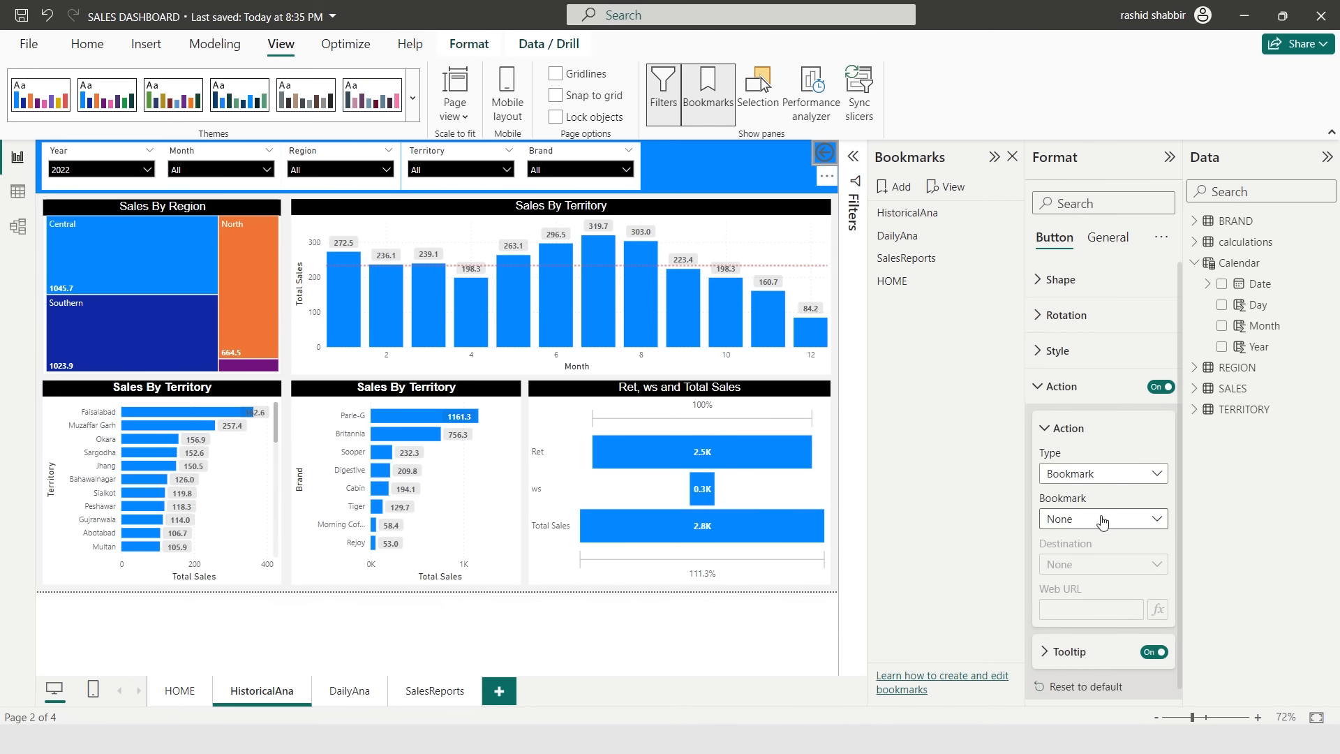
click(1089, 517)
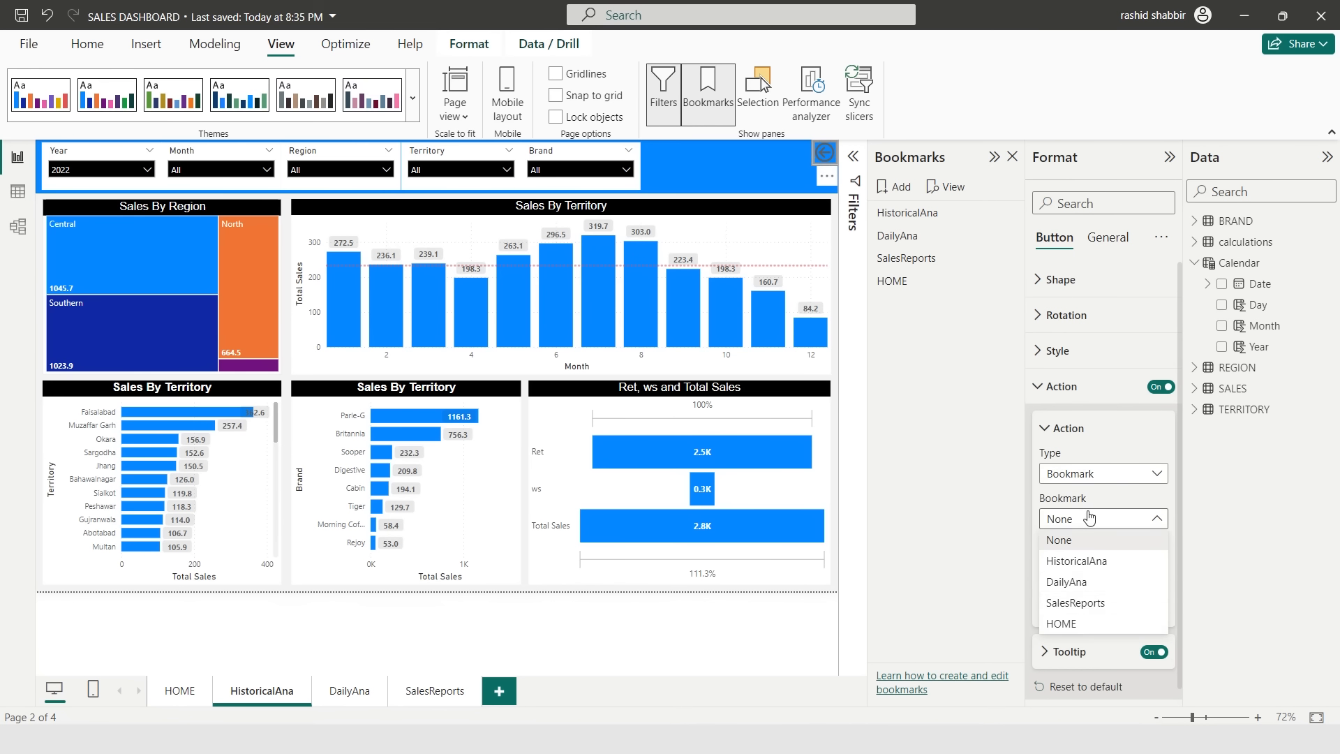
click(1067, 623)
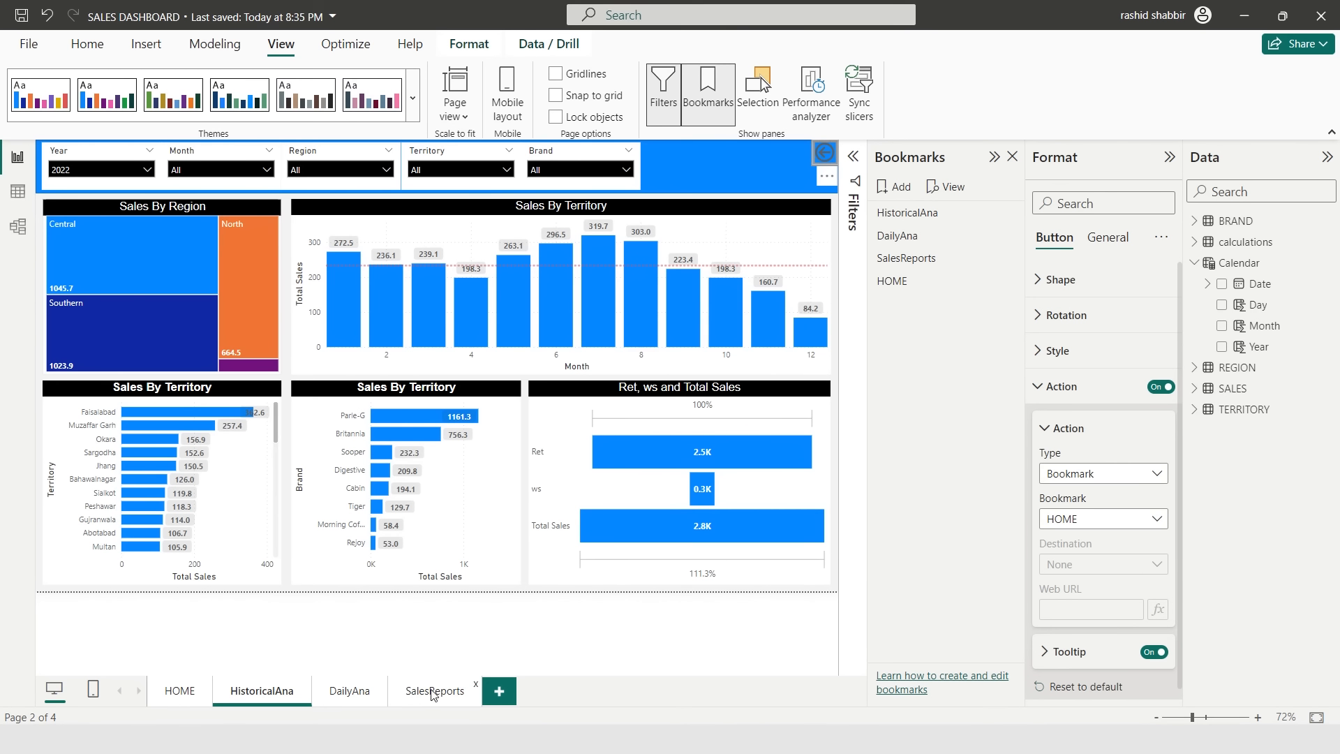
- On the DailyAna page, set the home button's action type to Bookmark and link it to HOME
click(359, 700)
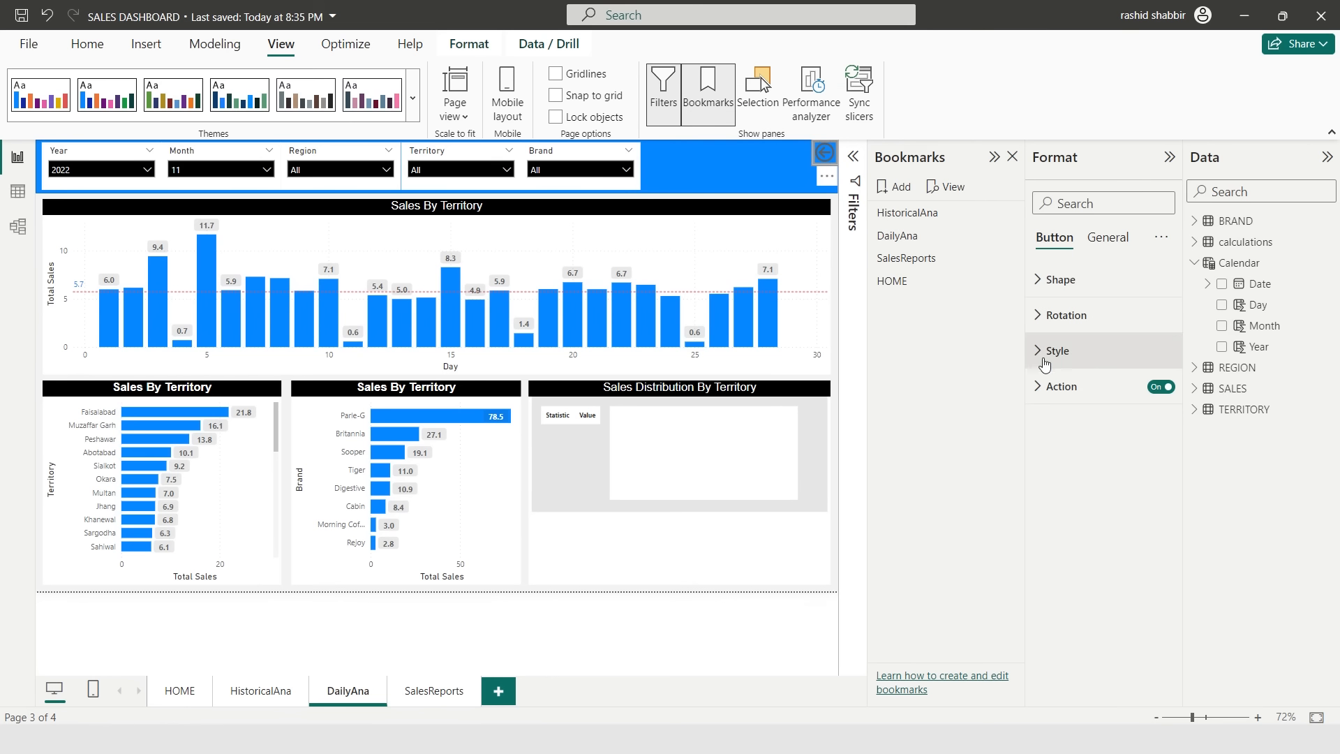
click(1046, 386)
click(1101, 473)
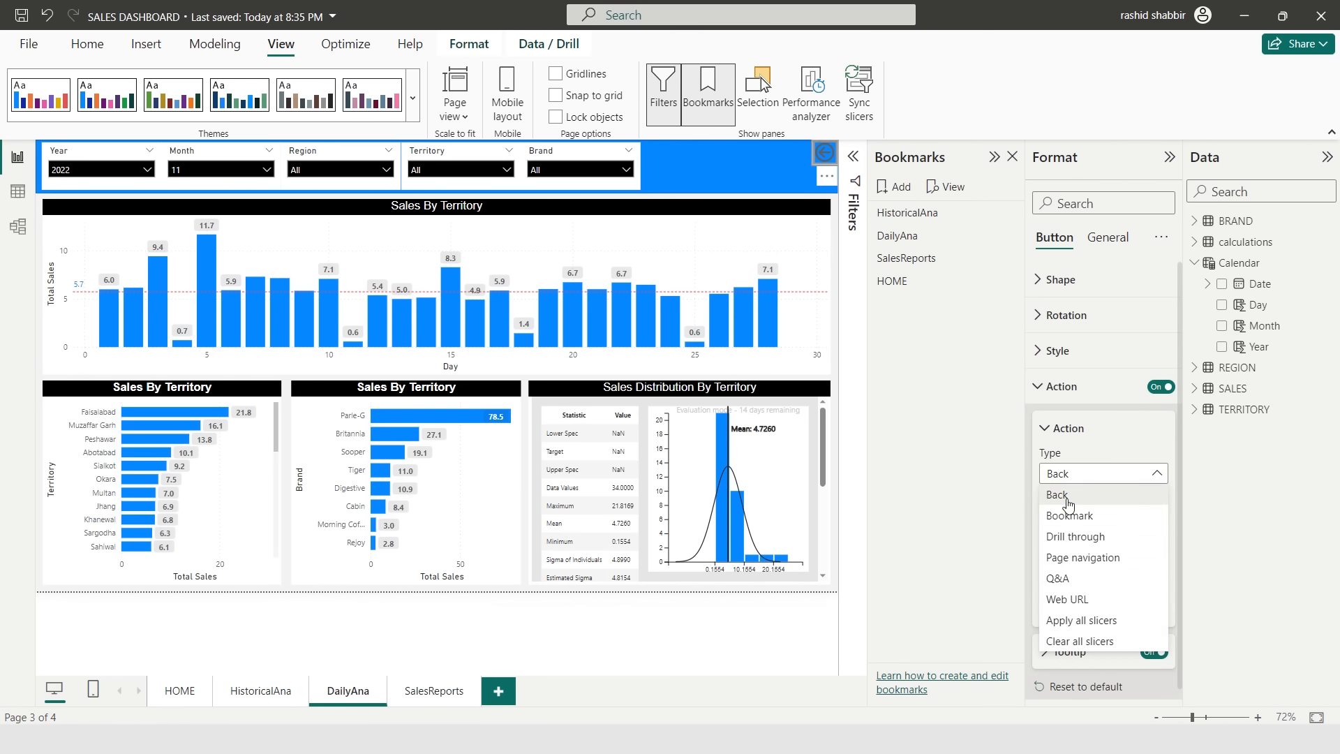
click(1078, 516)
click(1095, 524)
click(1091, 539)
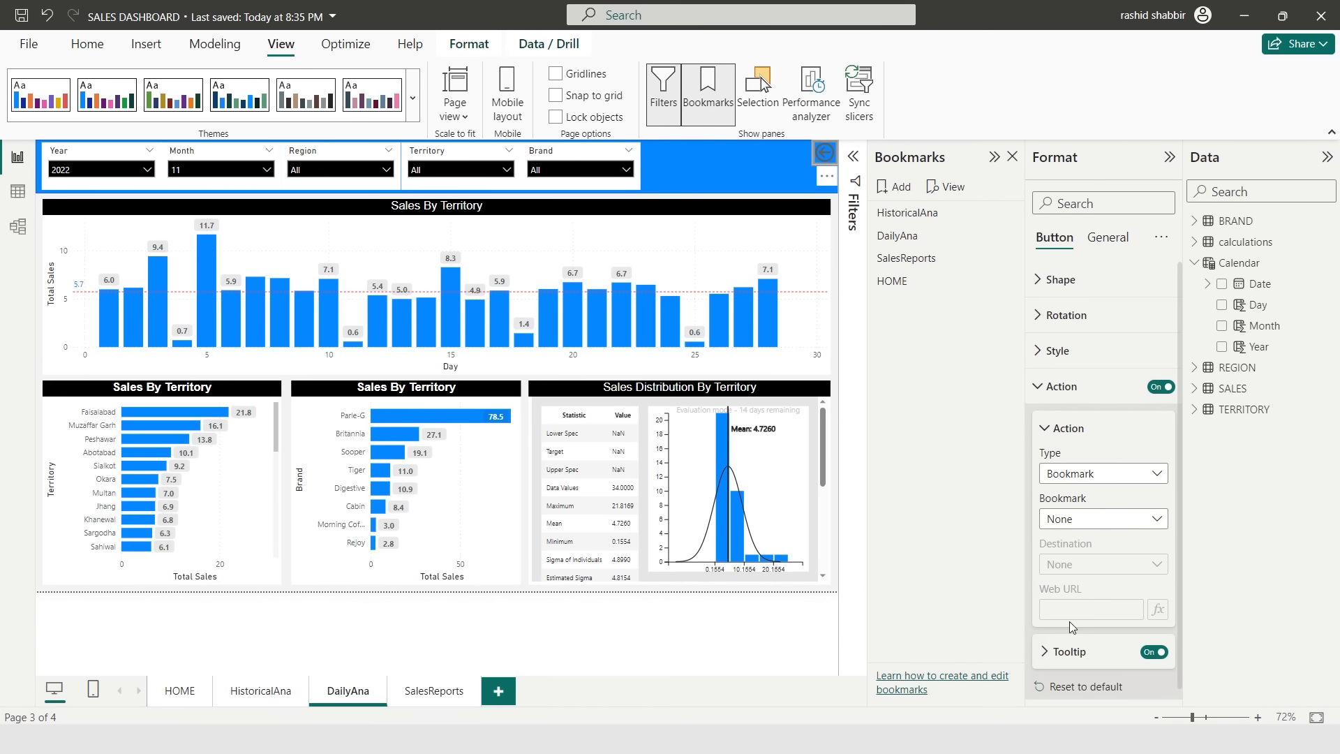
- On the SalesReports page, link the home button's action to the HOME bookmark and follow it to test
click(431, 691)
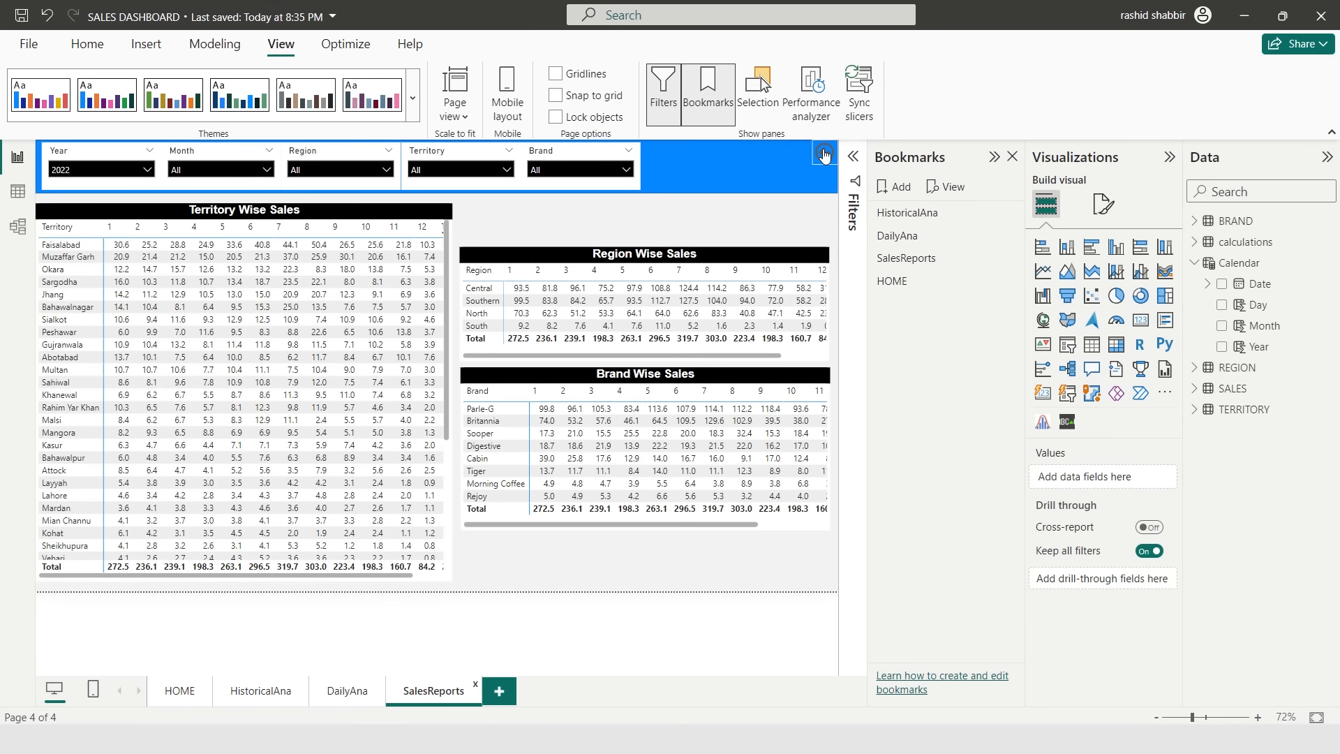
click(824, 154)
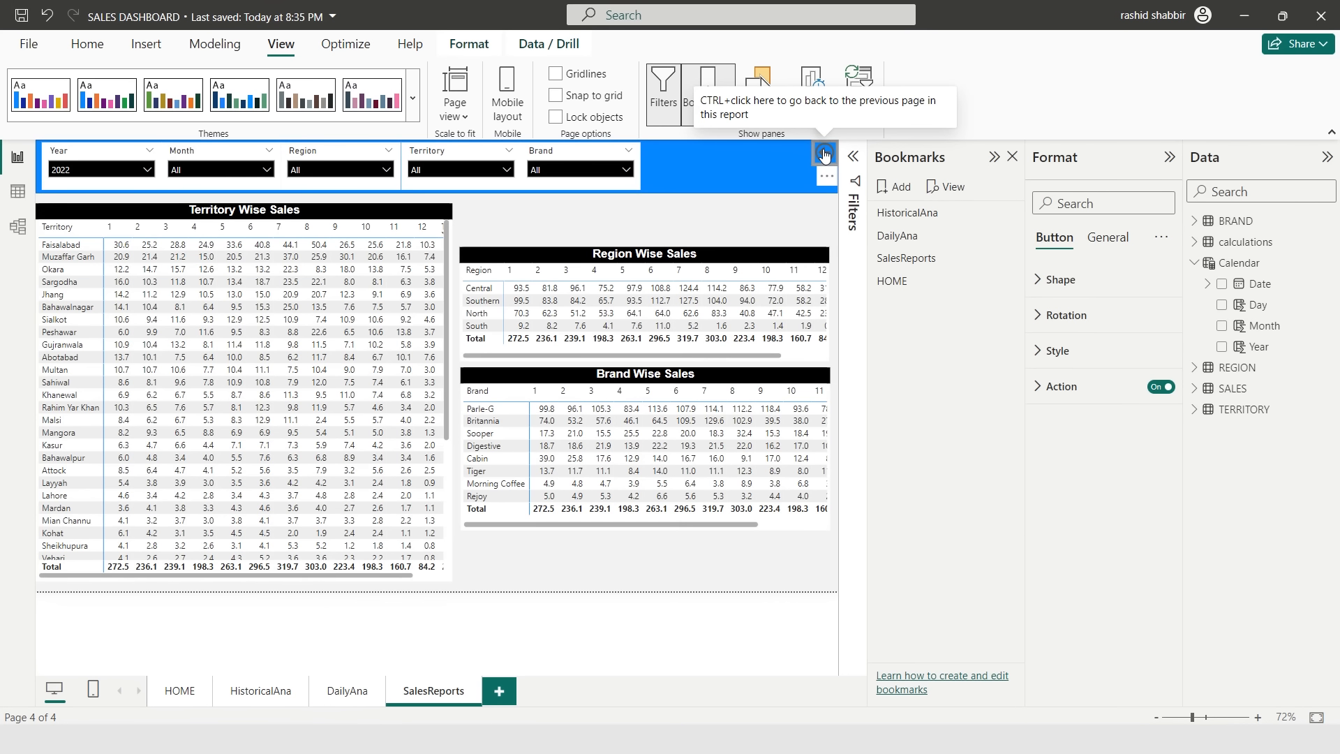
click(1057, 399)
click(1082, 480)
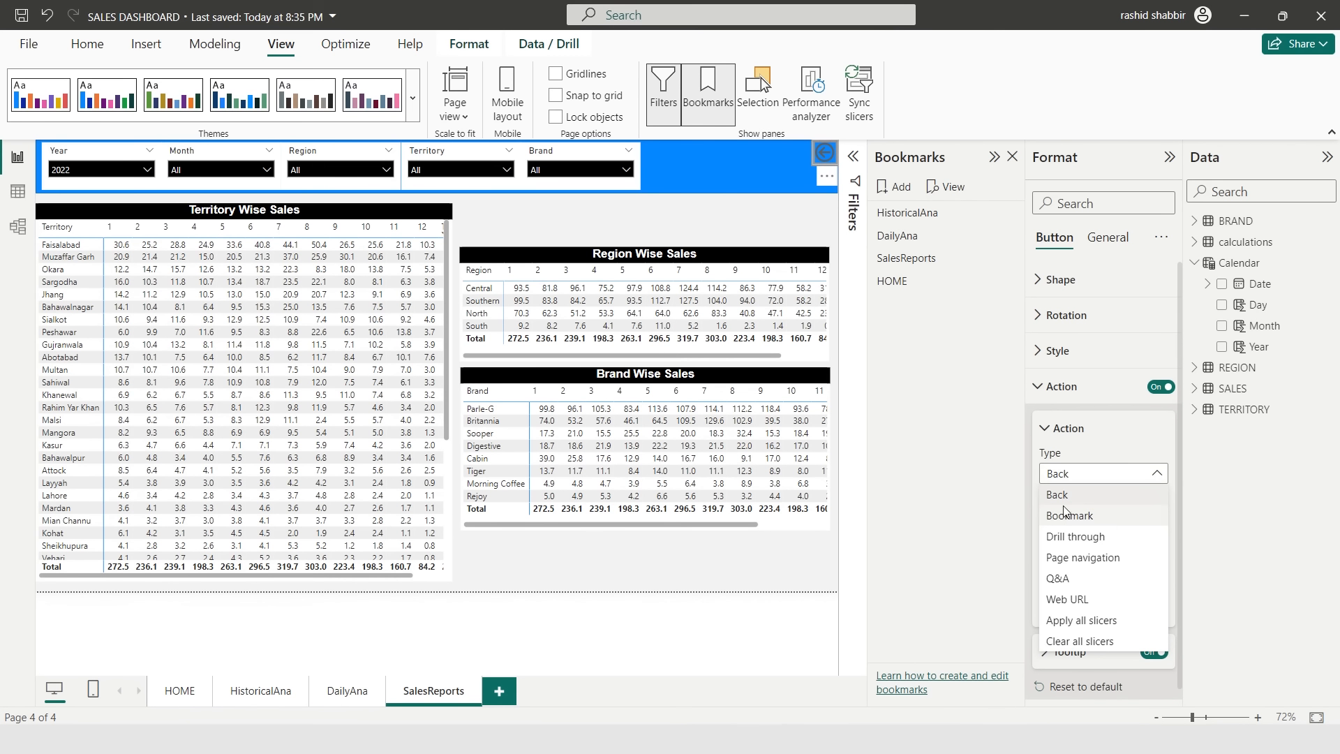
click(1064, 513)
click(1115, 524)
click(1074, 627)
click(697, 250)
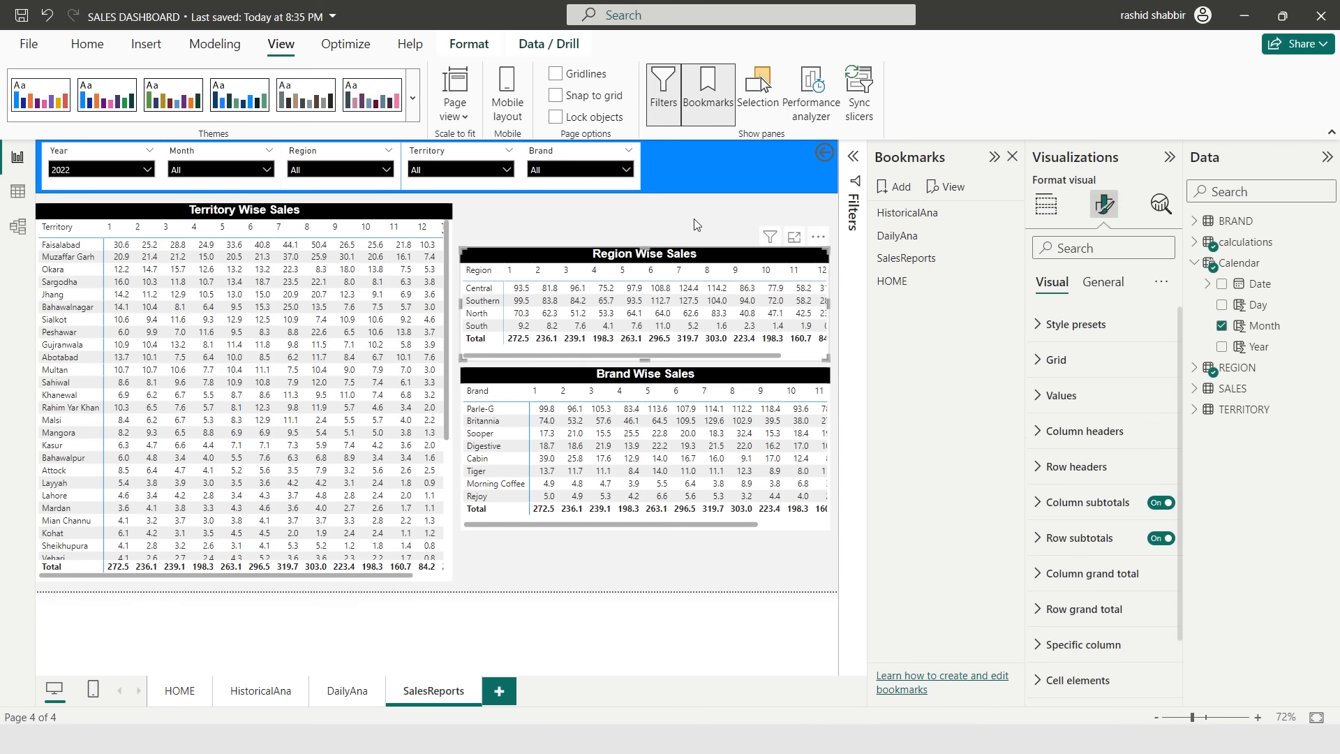
click(694, 224)
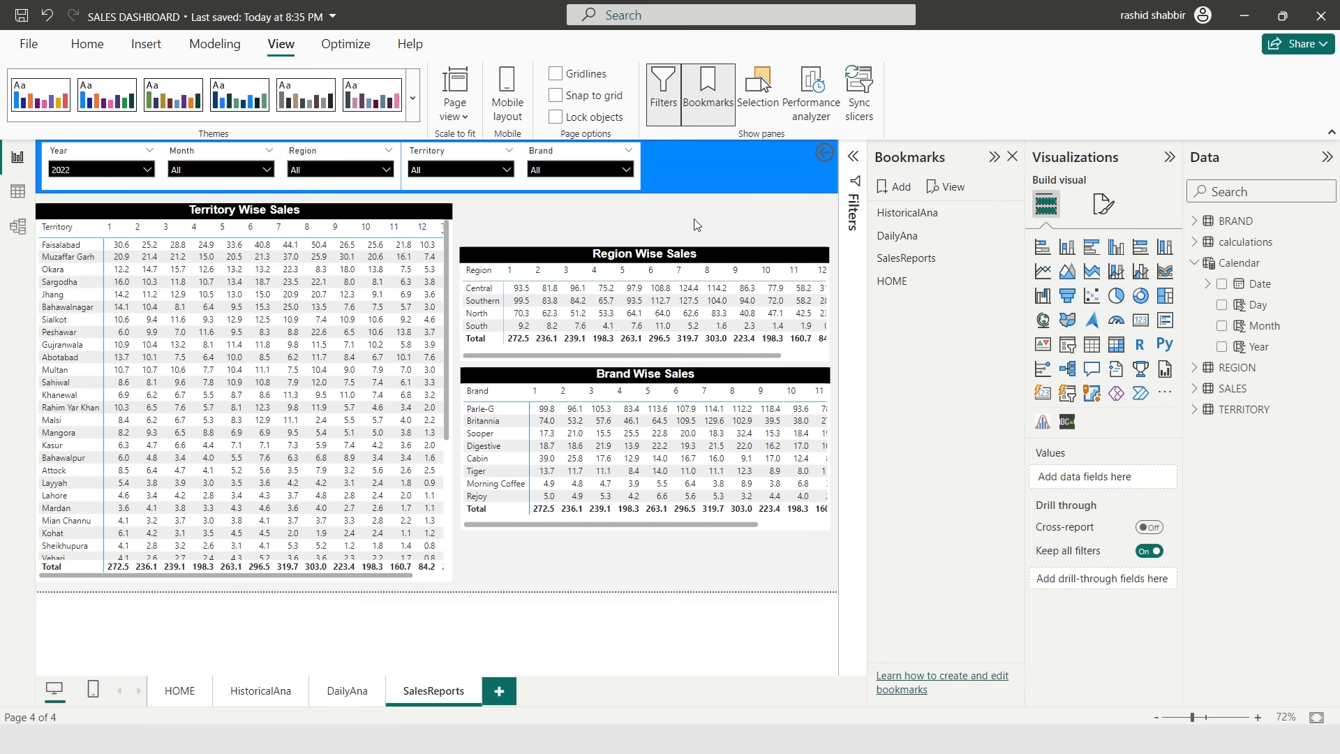
ctrl+click(825, 154)
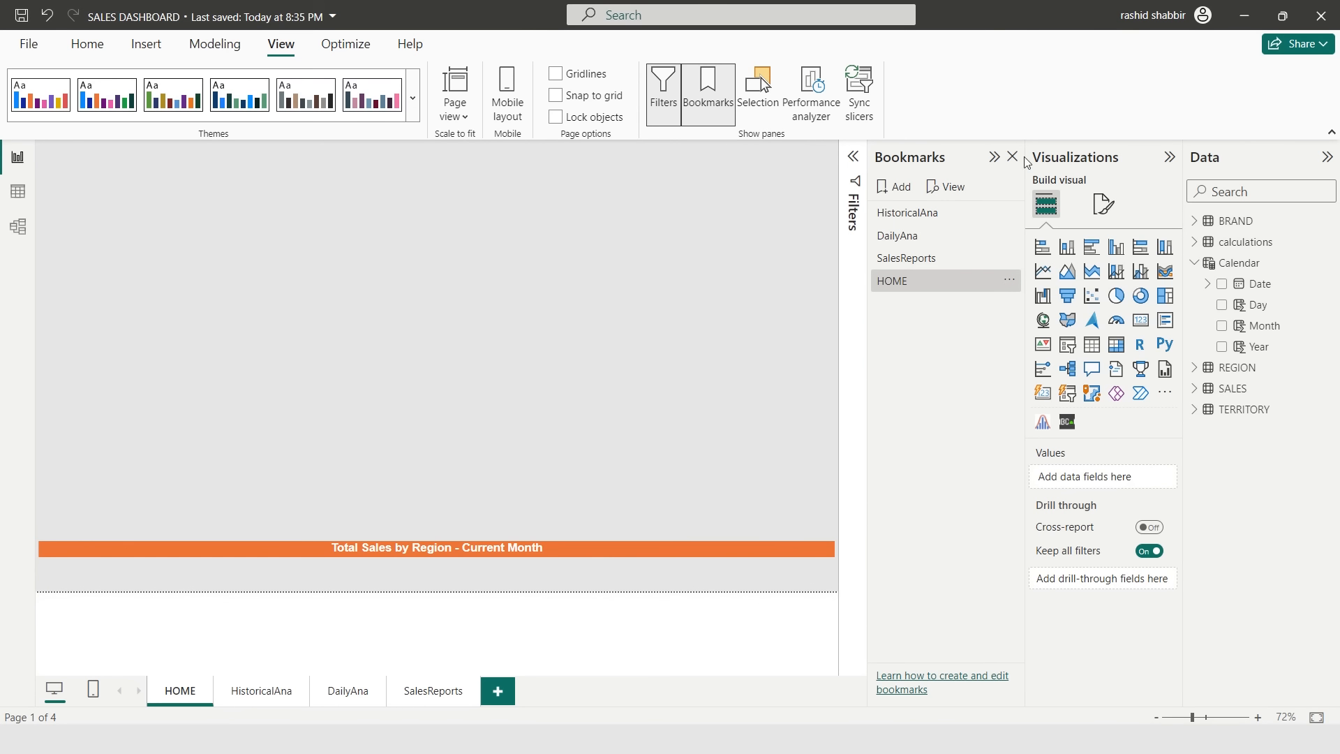